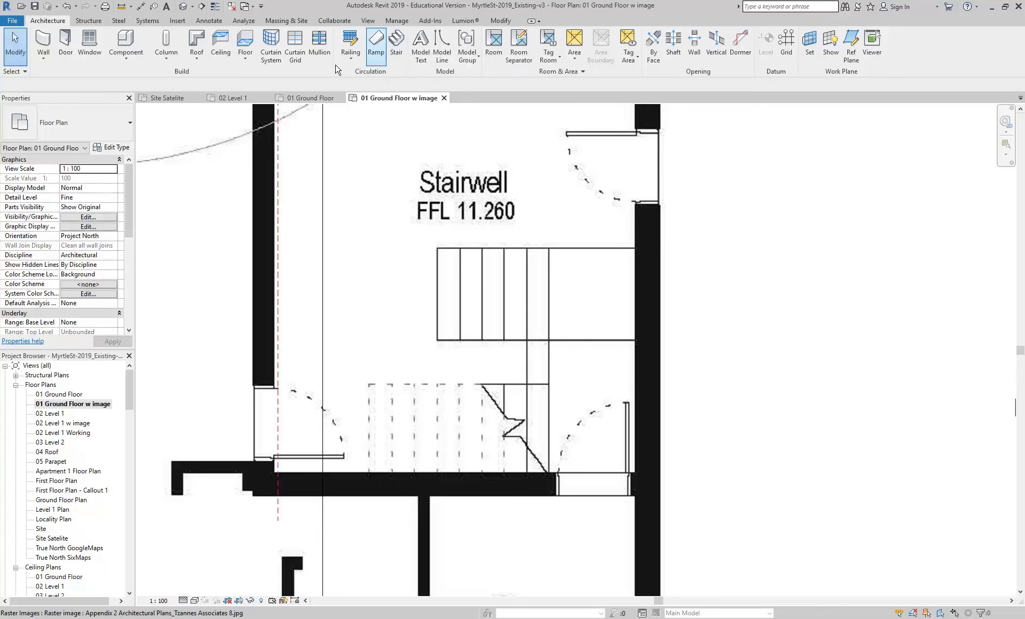
click(398, 49)
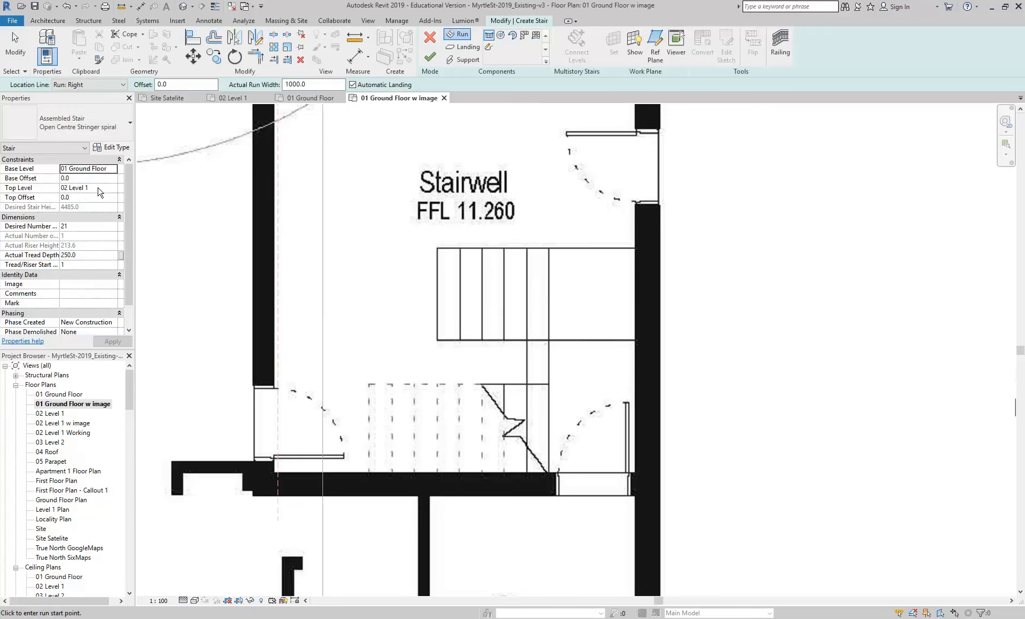
click(93, 168)
click(112, 168)
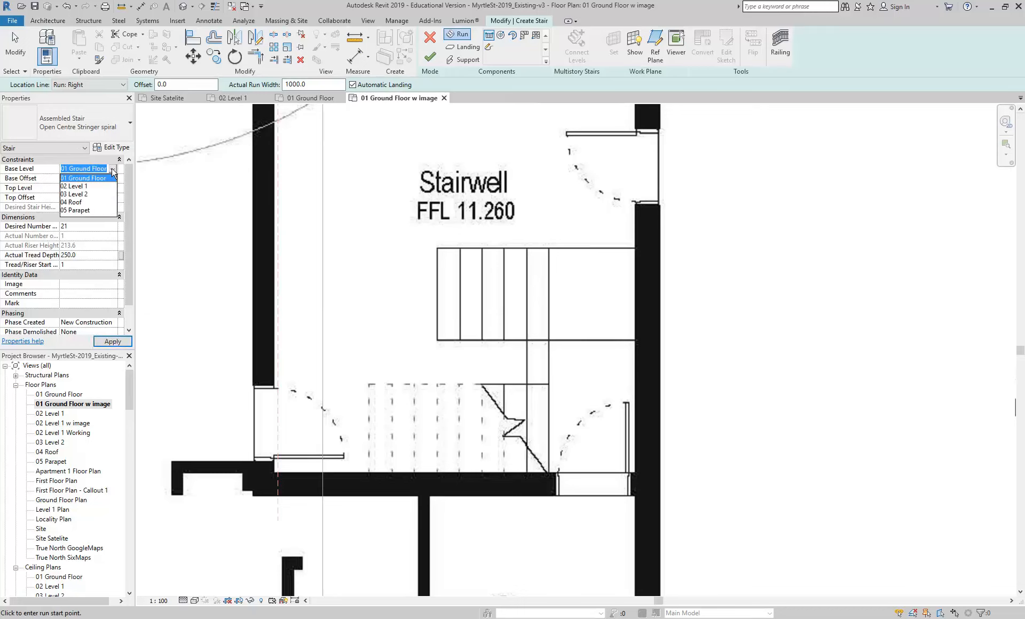
click(112, 169)
click(99, 188)
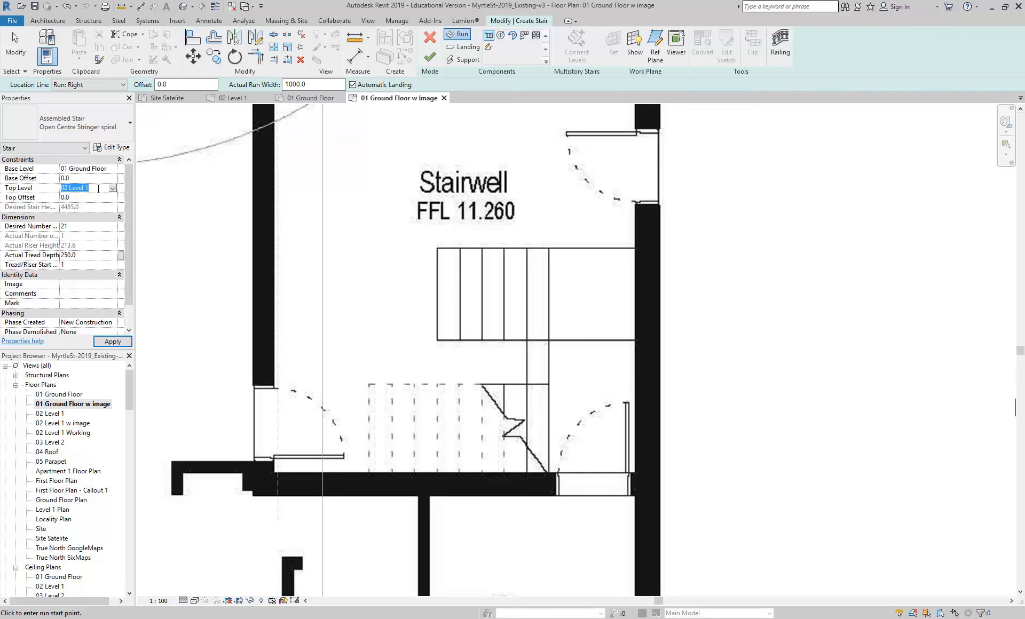
click(432, 42)
click(534, 327)
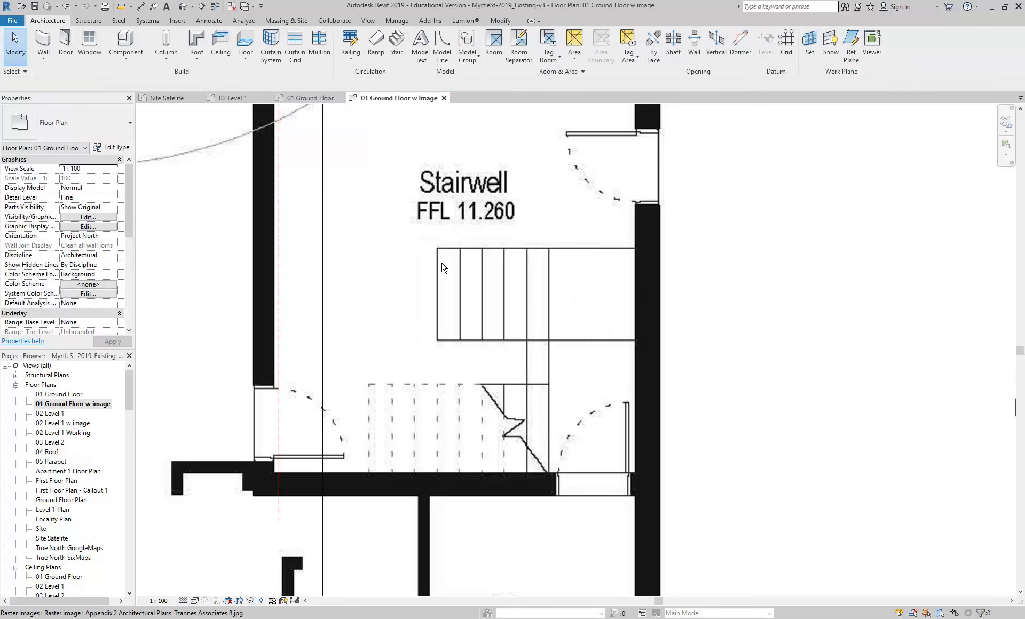
Step: Open the section view of the section line that cuts through the stairwell
scroll(354, 246, down, 5)
mouse_move(356, 246)
middle_down()
mouse_move(556, 403)
mouse_move(487, 347)
mouse_move(492, 355)
middle_up()
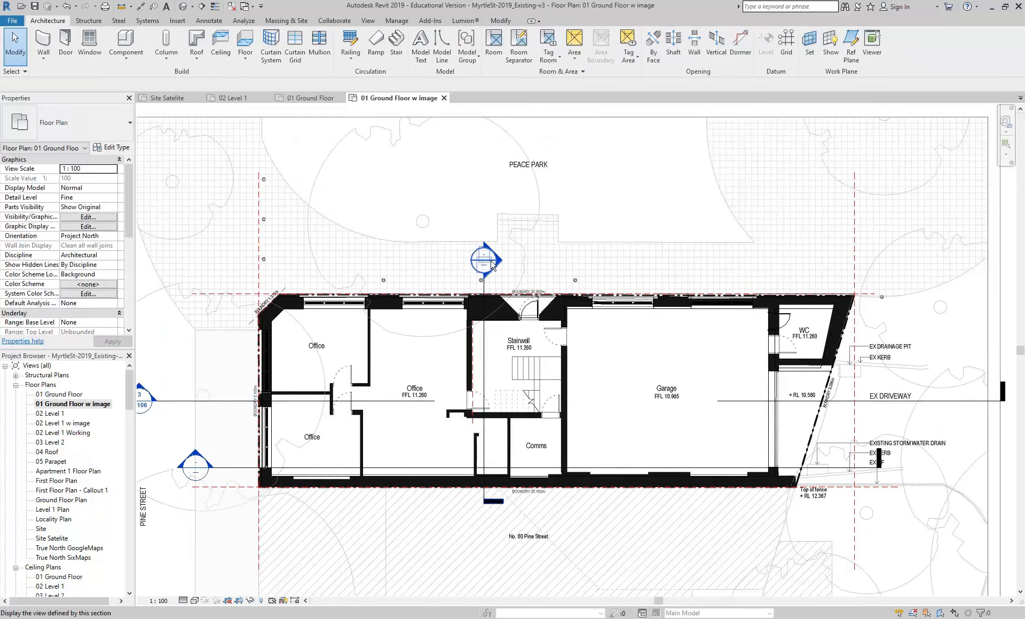
double_click(493, 264)
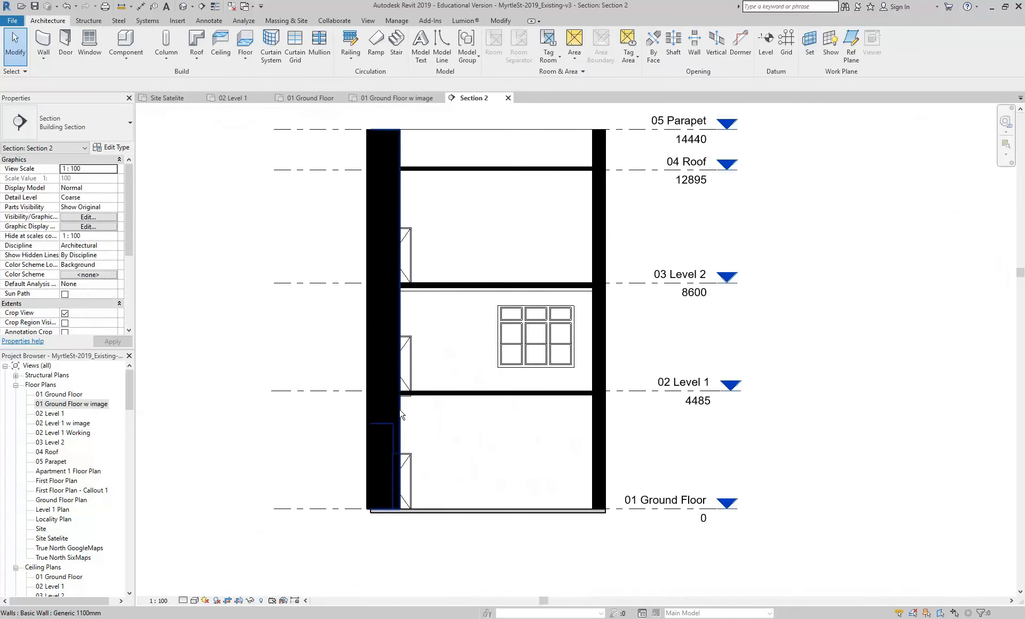
middle_drag(419, 427, 379, 426)
Step: Draw a new level between 01 Ground Floor and 02 Level 1 at about 2385 mm, aligned with the other levels' ends
click(766, 43)
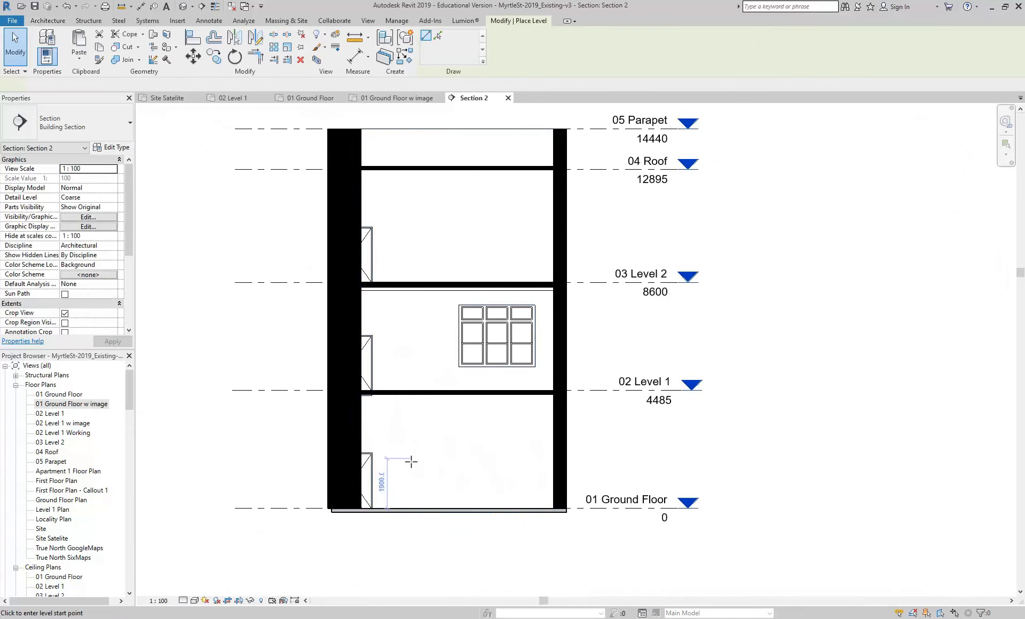
scroll(396, 451, up, 4)
scroll(308, 440, down, 5)
middle_drag(305, 439, 378, 425)
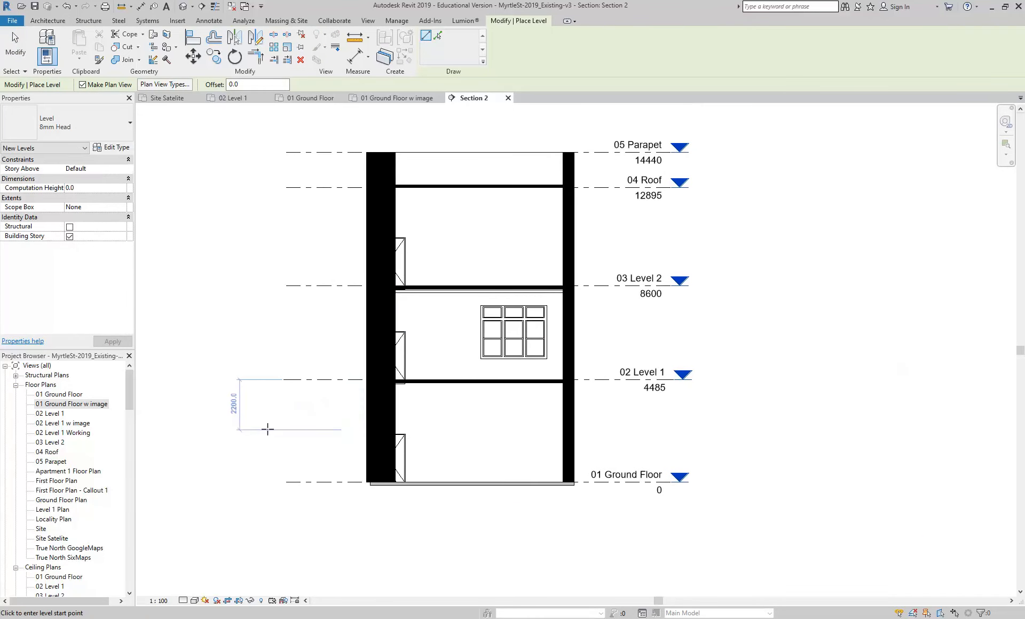
click(283, 427)
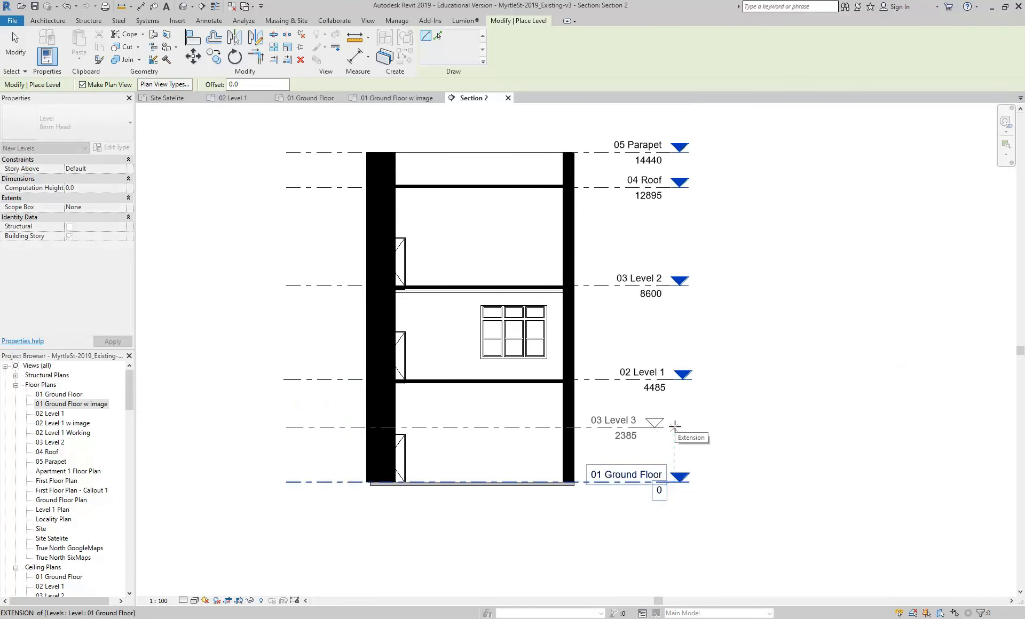
click(674, 428)
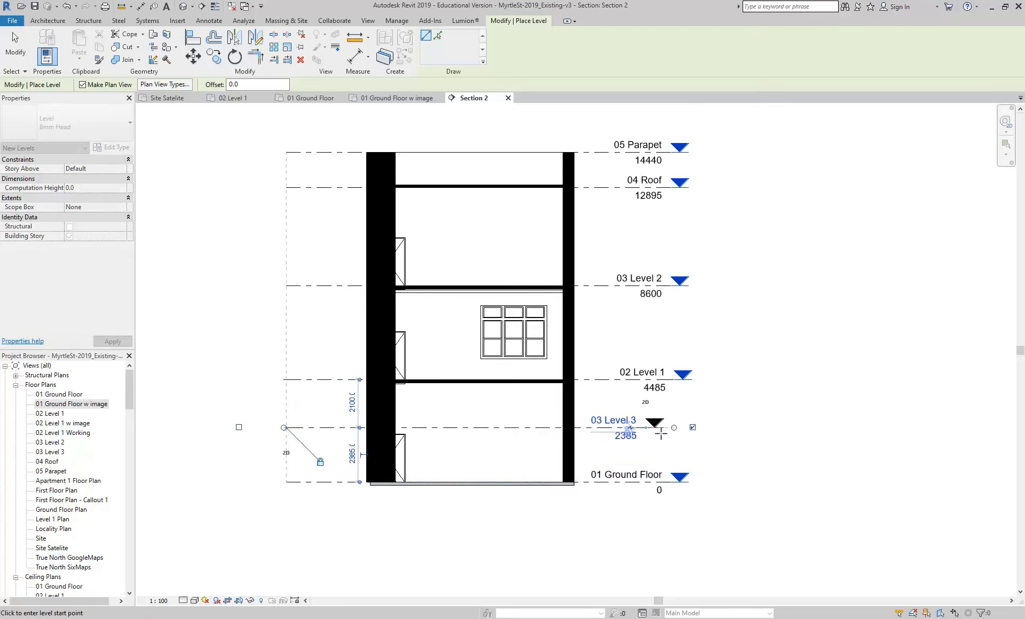
Step: Rename the new level as Ground Mezzanine and rename its corresponding views too
scroll(657, 427, up, 3)
click(564, 407)
text(Ground M)
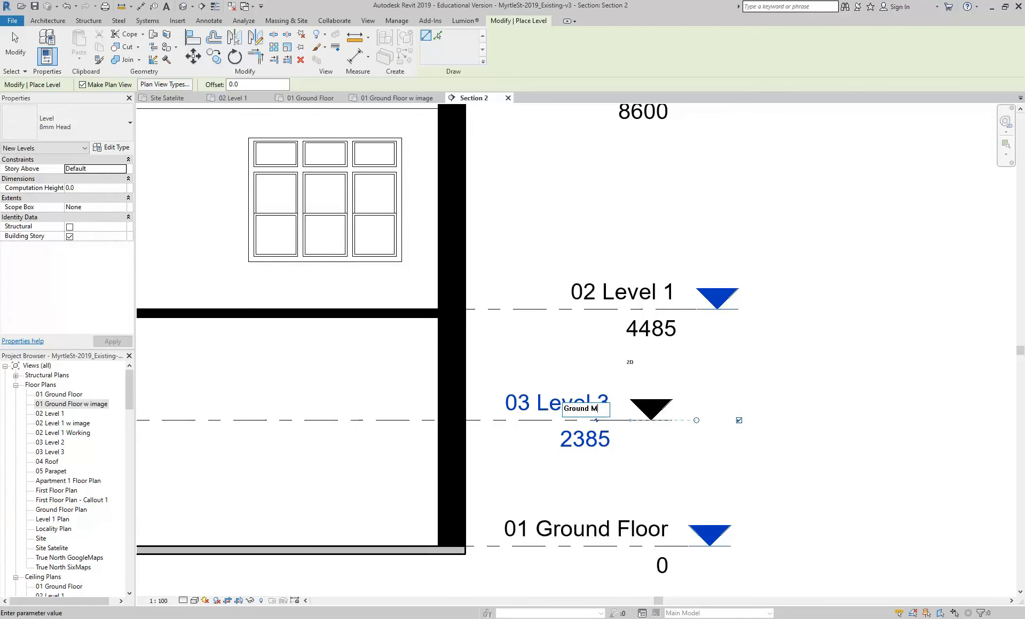
text(ezzanine)
key(Return)
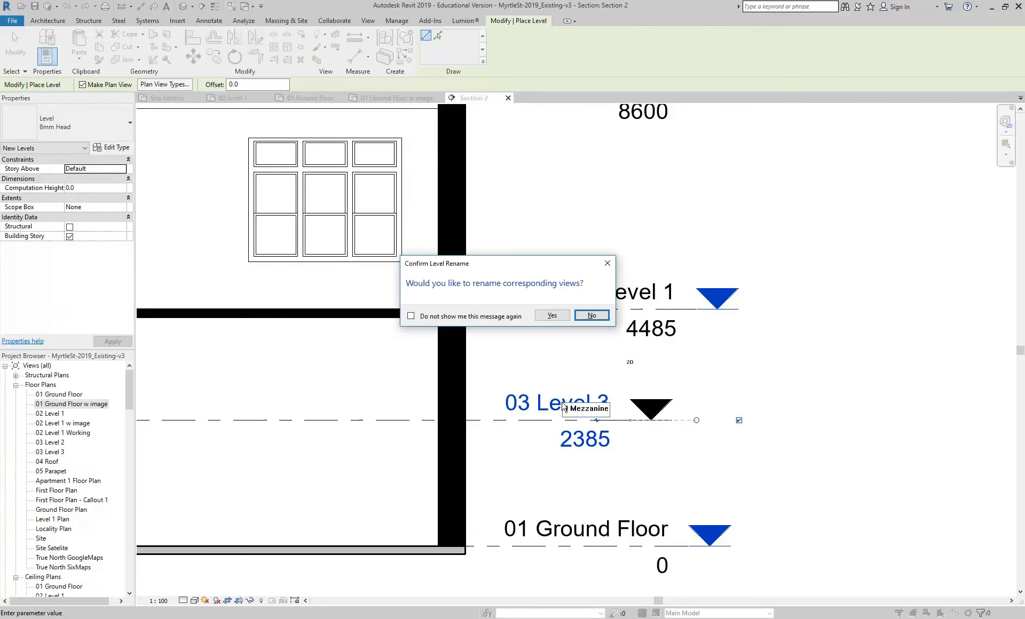
click(551, 313)
Step: Add the prefix 01A so the level and its views are named 01A Ground Mezzanine, and finish placing levels
click(533, 405)
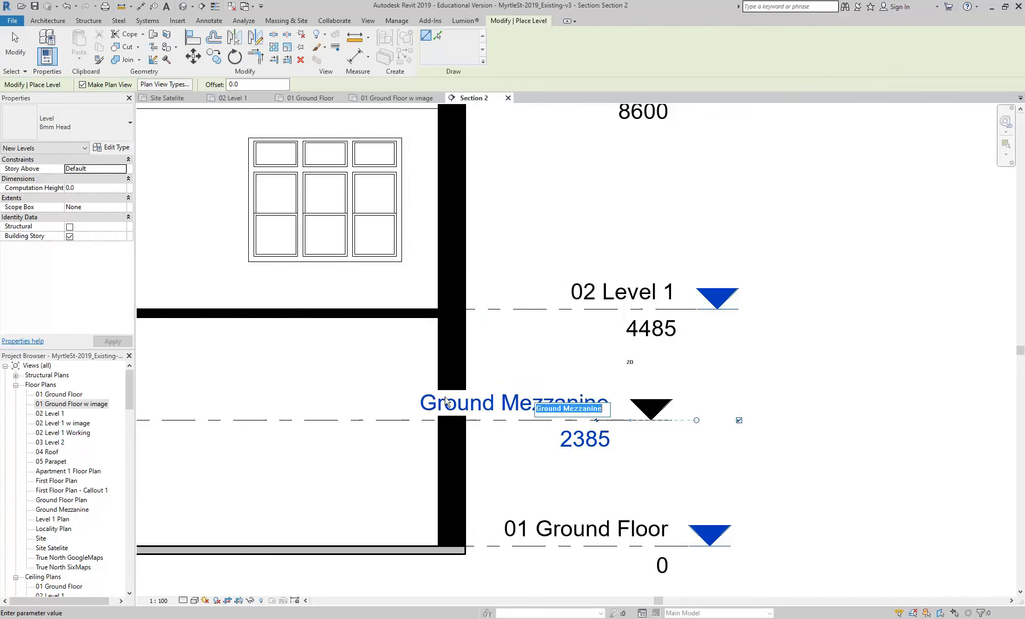
click(537, 409)
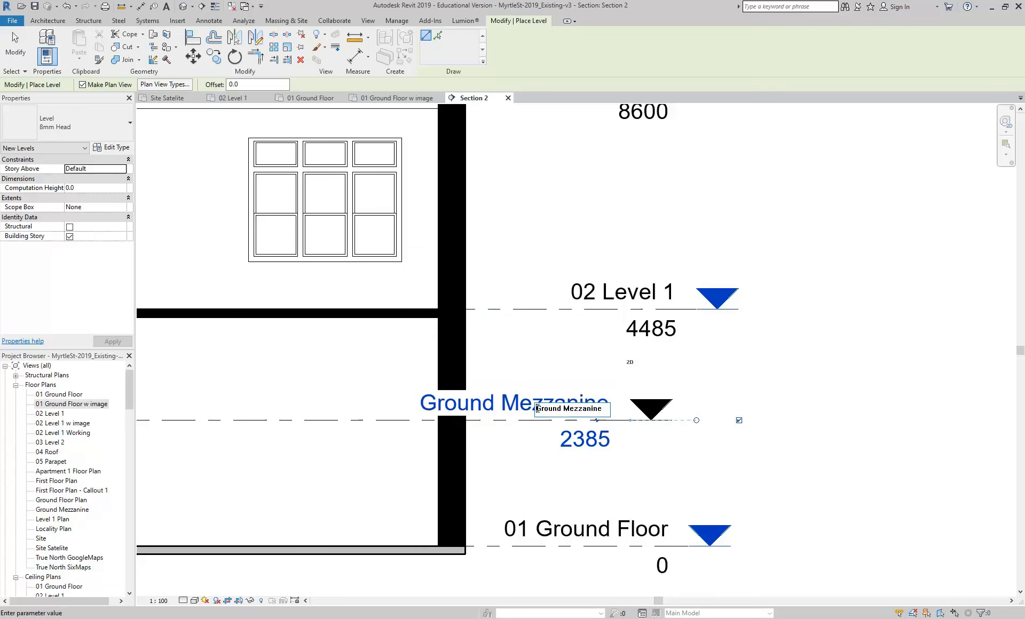
text(01A)
key(Return)
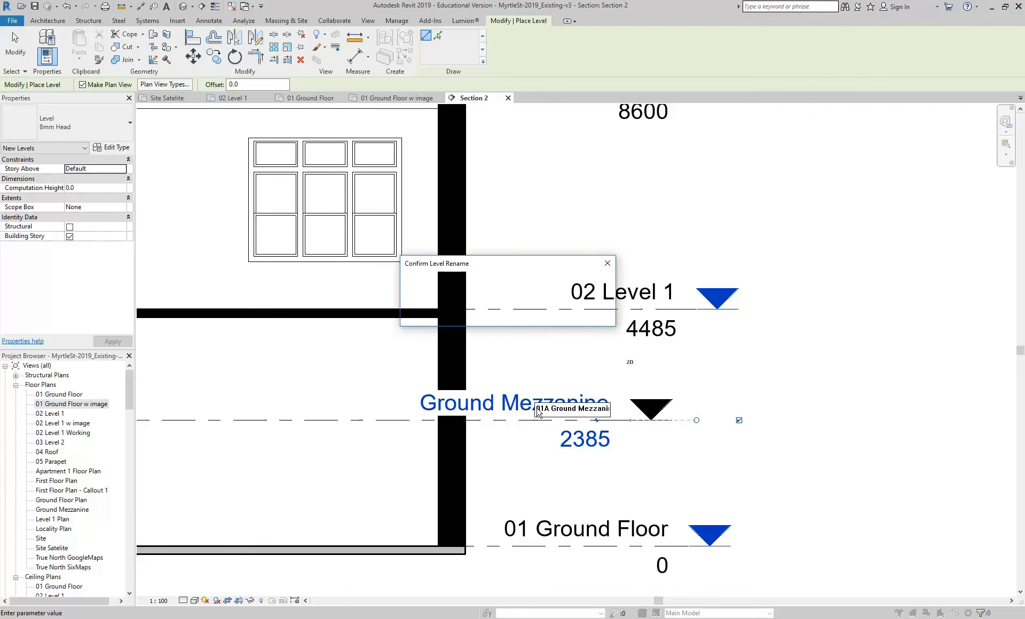
click(553, 316)
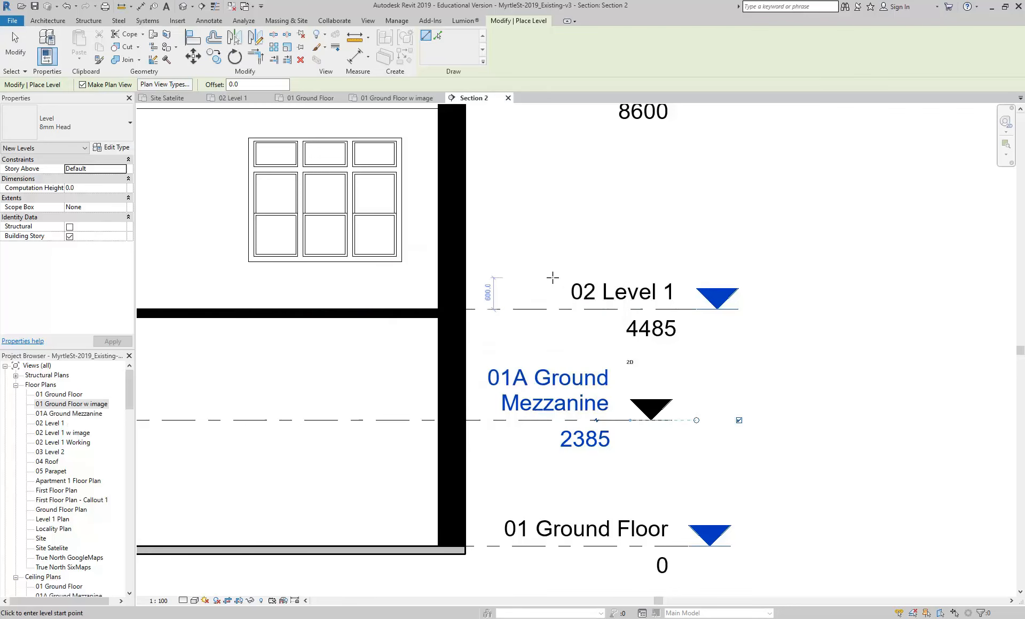
key(Escape)
key(Escape)
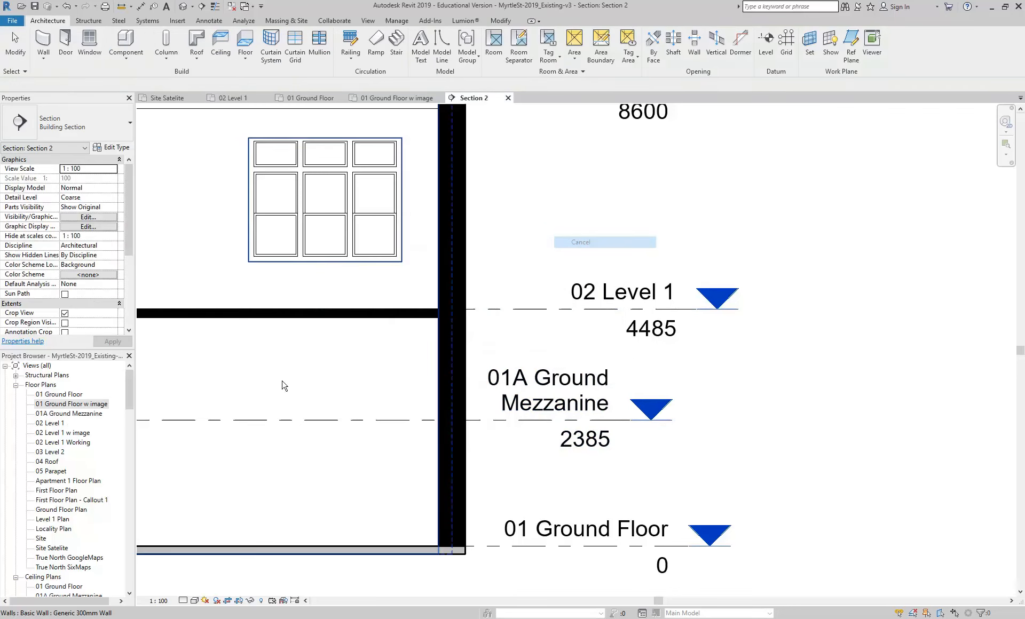
Step: Return to the 01 Ground Floor w image floor plan and start a new stair at the stairwell
double_click(55, 395)
double_click(61, 404)
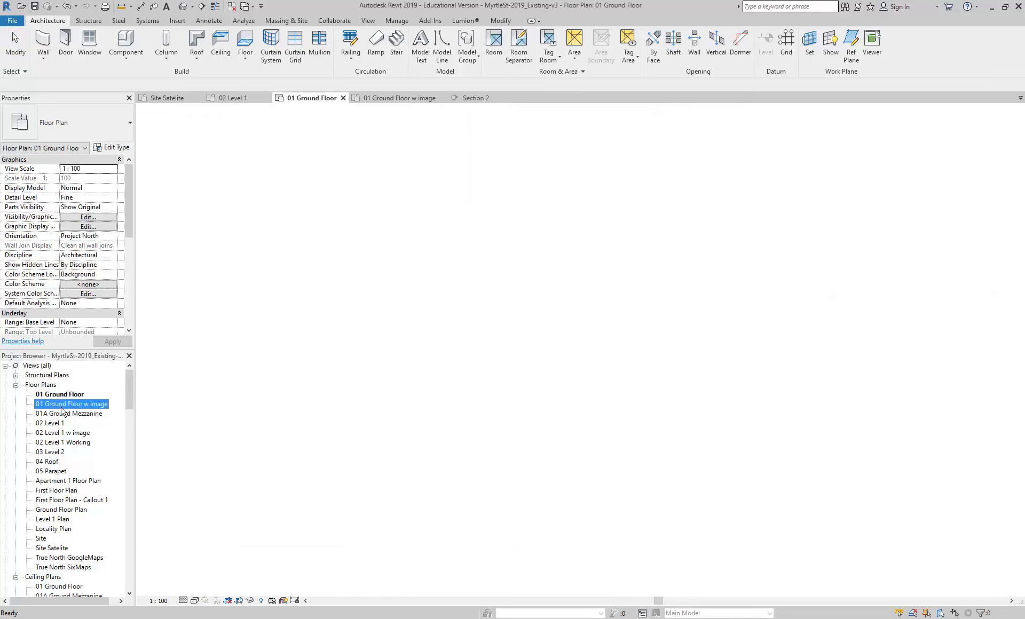
scroll(528, 352, up, 5)
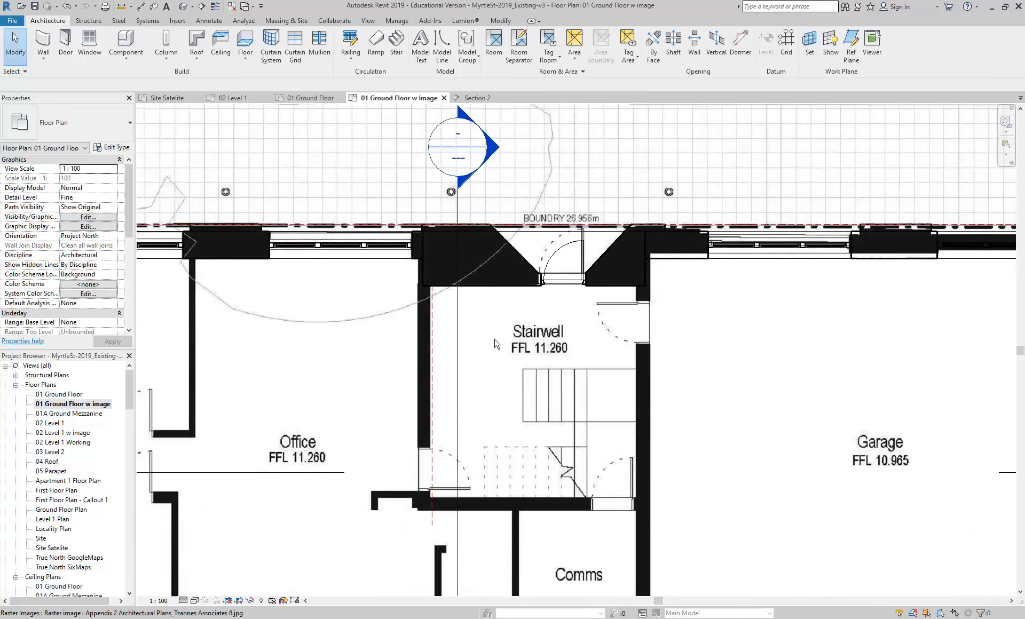
click(396, 46)
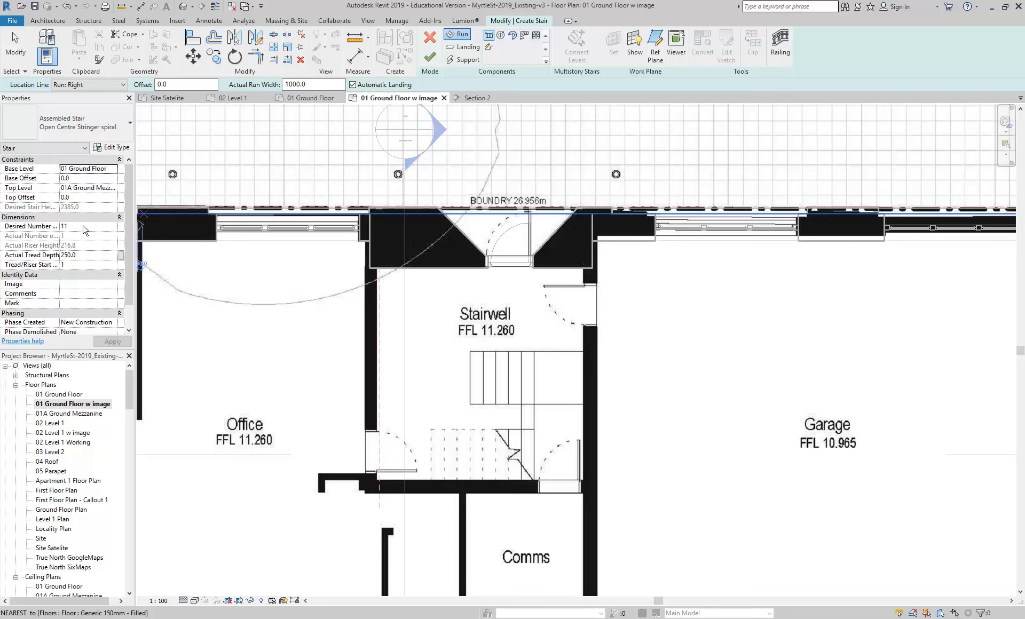
Step: Set the stair's type to the assembled stair 190mm max riser 250mm going
click(85, 255)
click(86, 255)
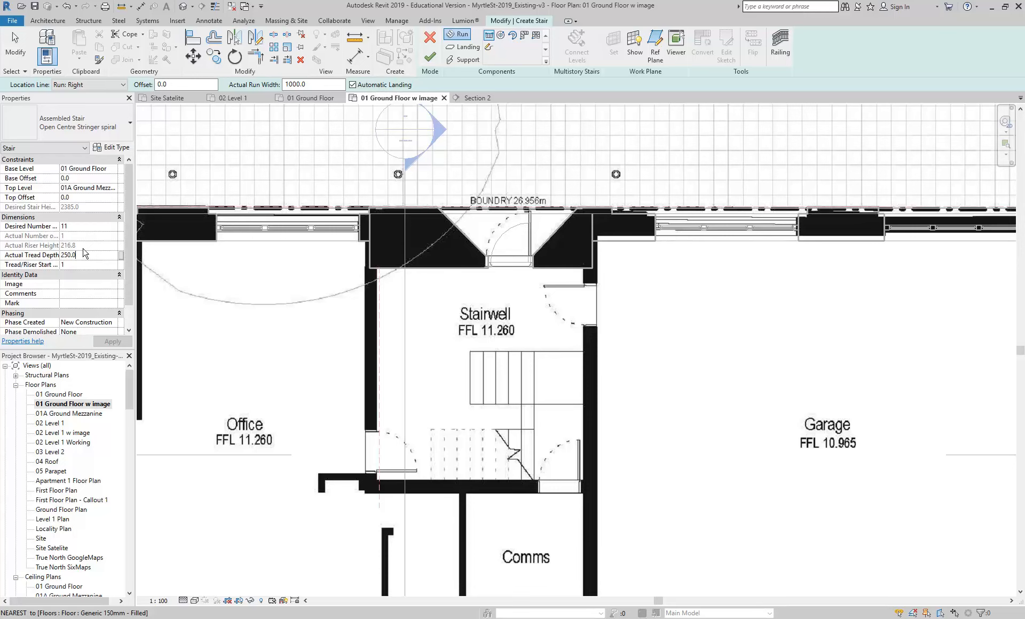
click(84, 254)
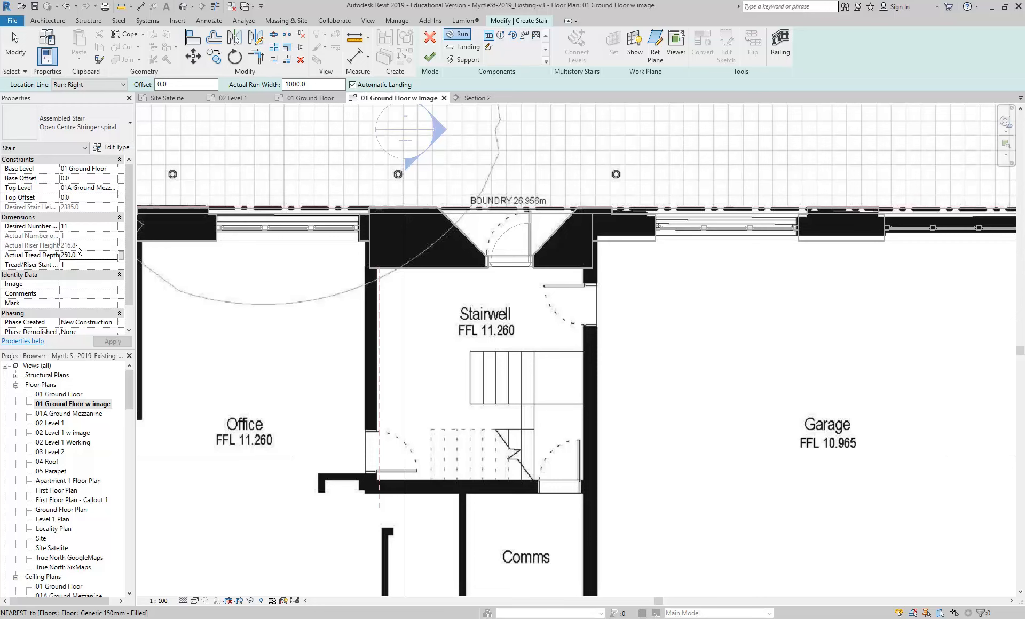
click(109, 129)
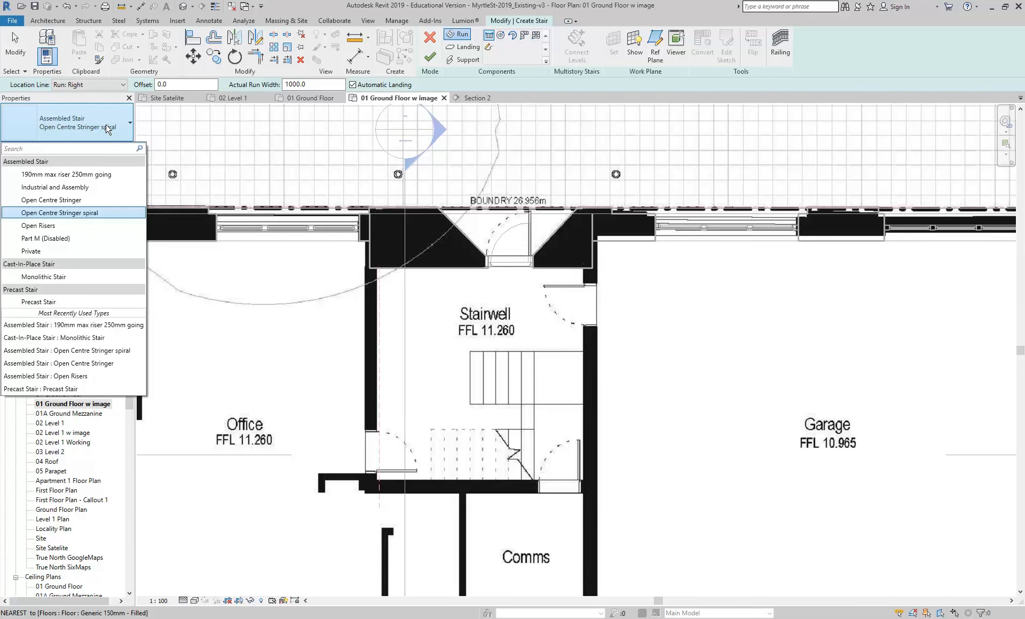
click(73, 176)
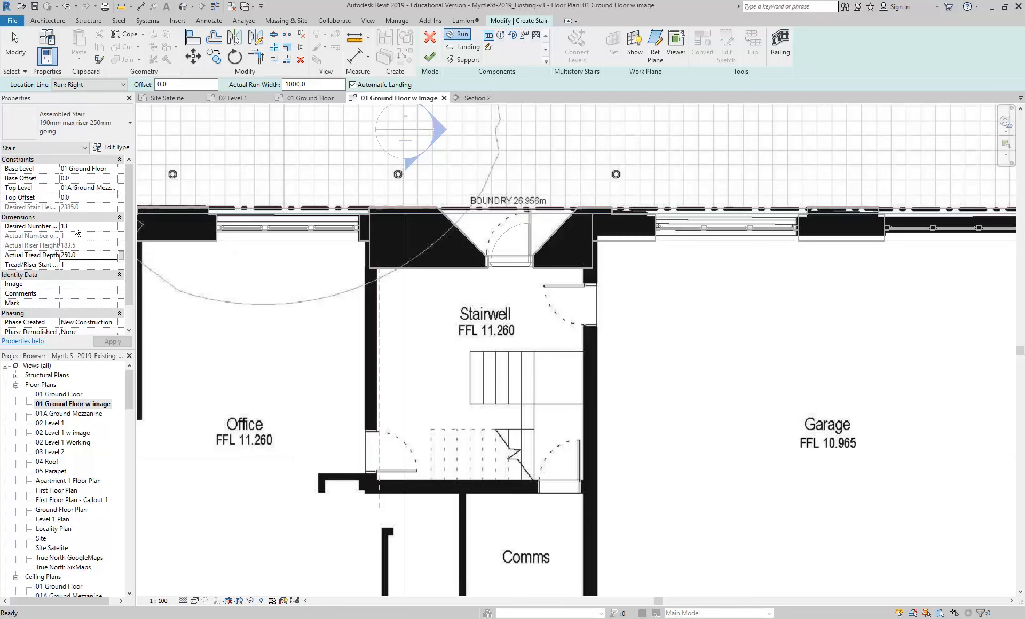
Step: Inspect the stair type's calculation rules, including the maximum riser height, and close its properties without changes
click(110, 148)
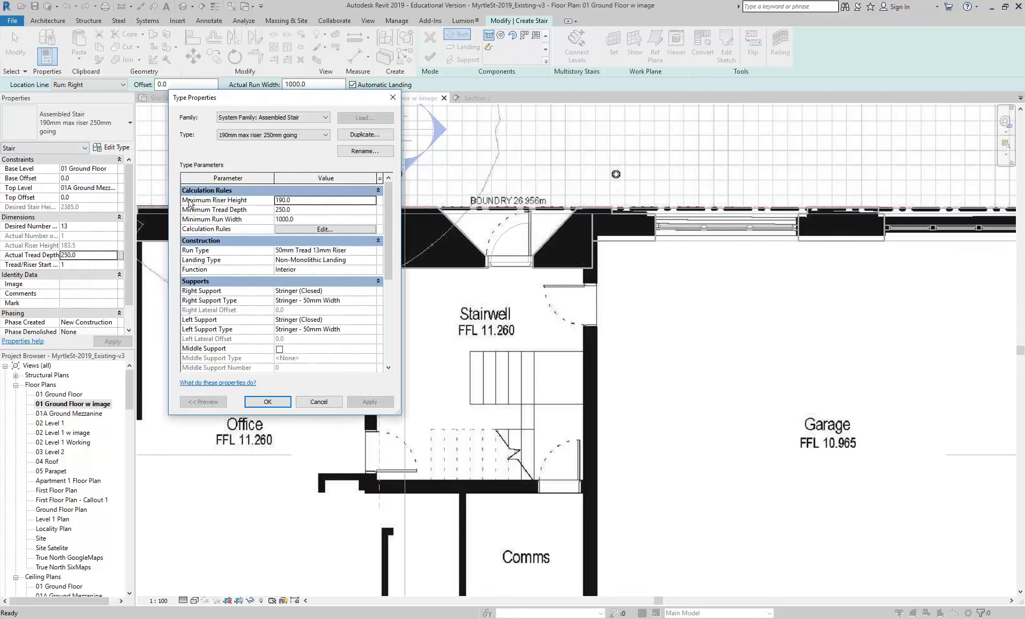
click(315, 201)
click(316, 200)
click(320, 401)
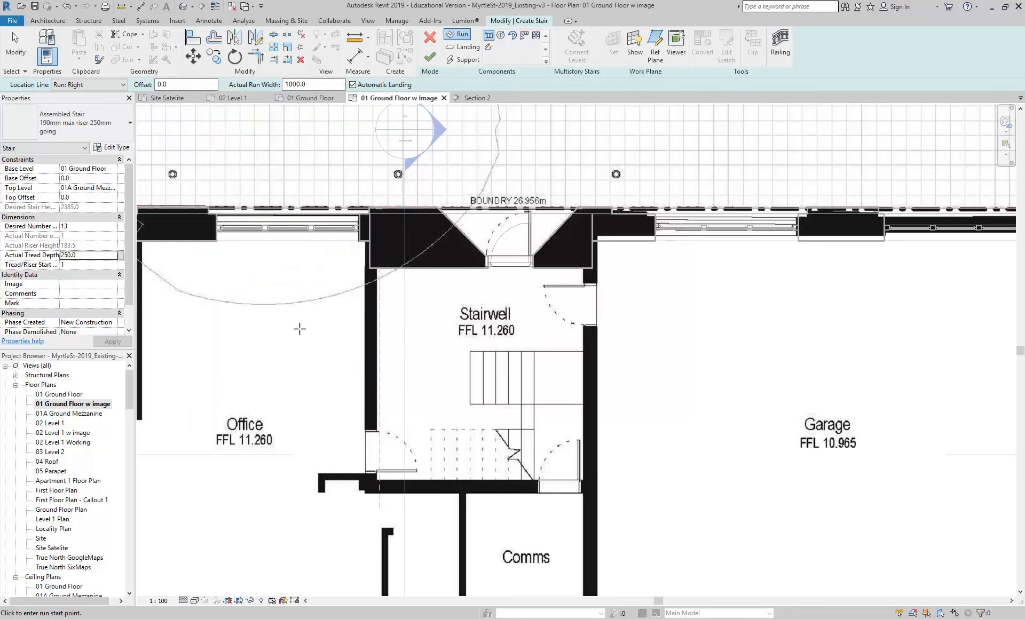
Step: Switch to the Windows Calculator and position it over the stairwell plan
scroll(299, 330, up, 2)
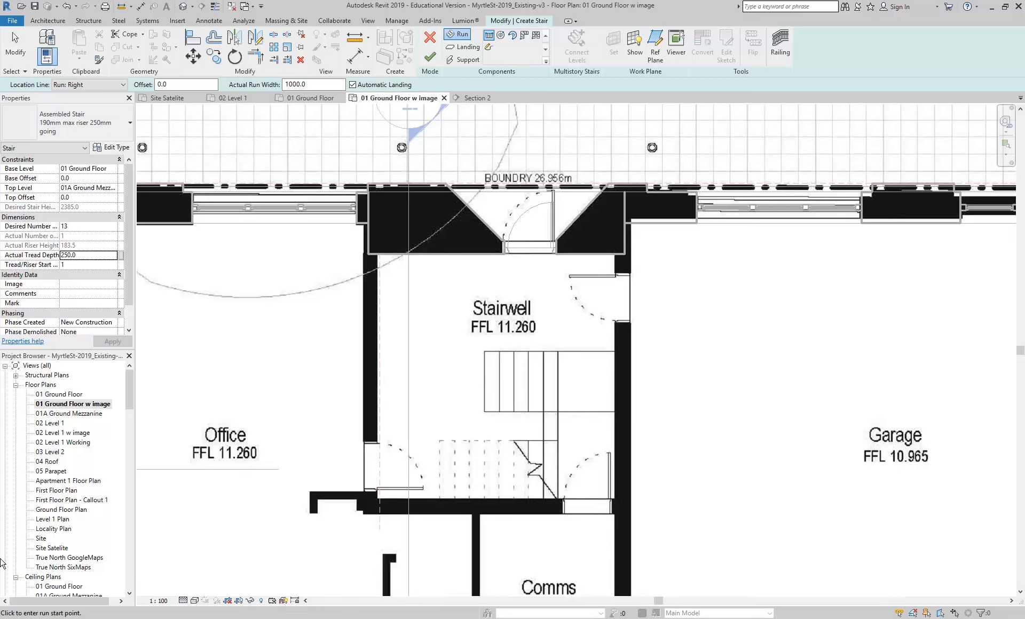
key(super)
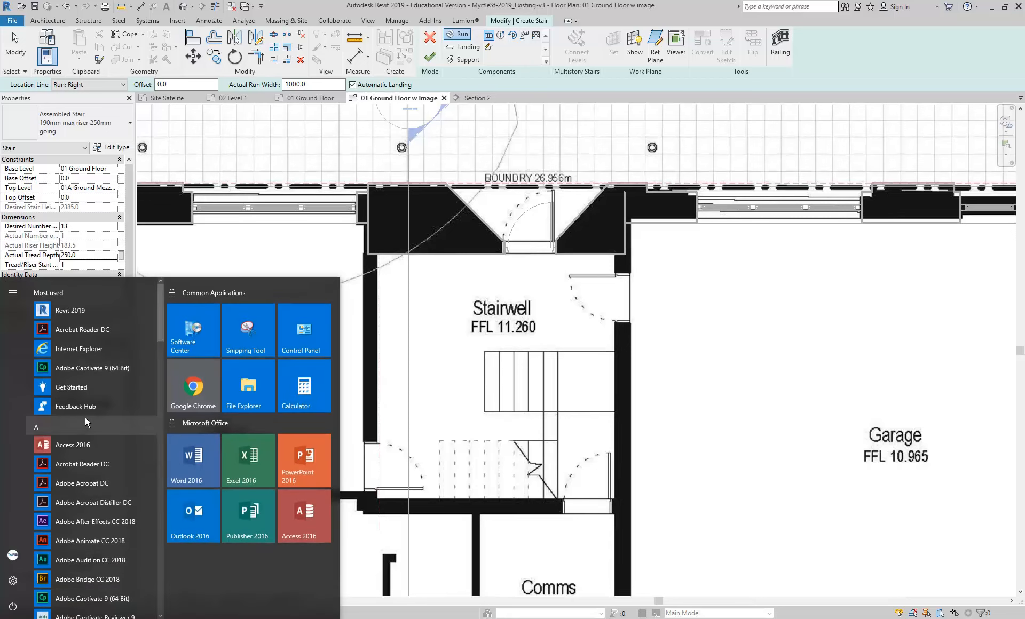
text(calc)
click(128, 346)
drag(93, 33, 410, 106)
scroll(232, 359, down, 2)
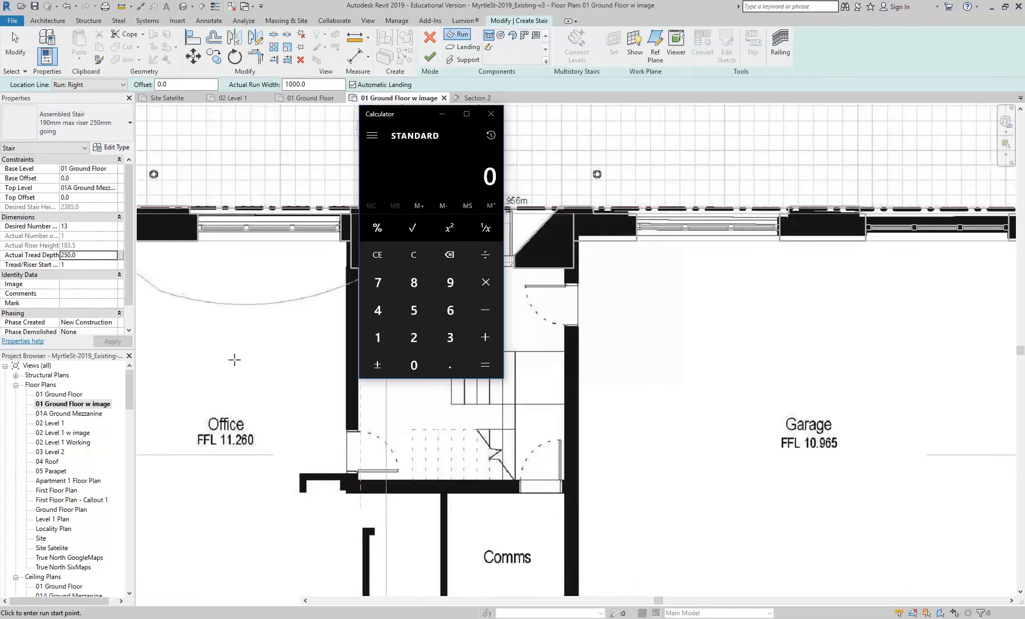
Step: Open the Section 1 view and examine the elevations of the ground floor, mezzanine and first level
drag(131, 400, 131, 476)
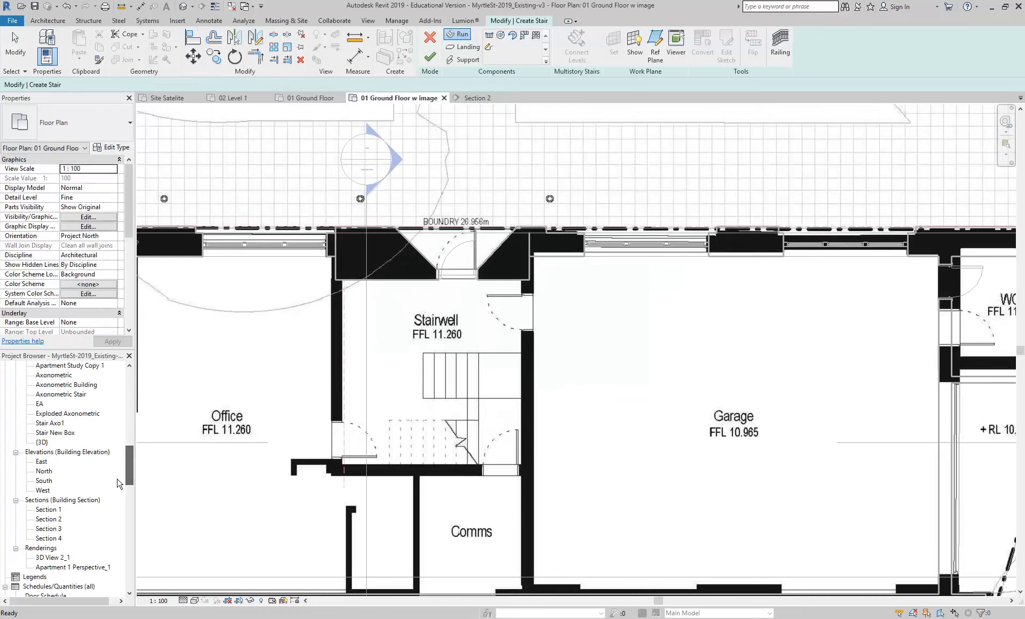
double_click(51, 510)
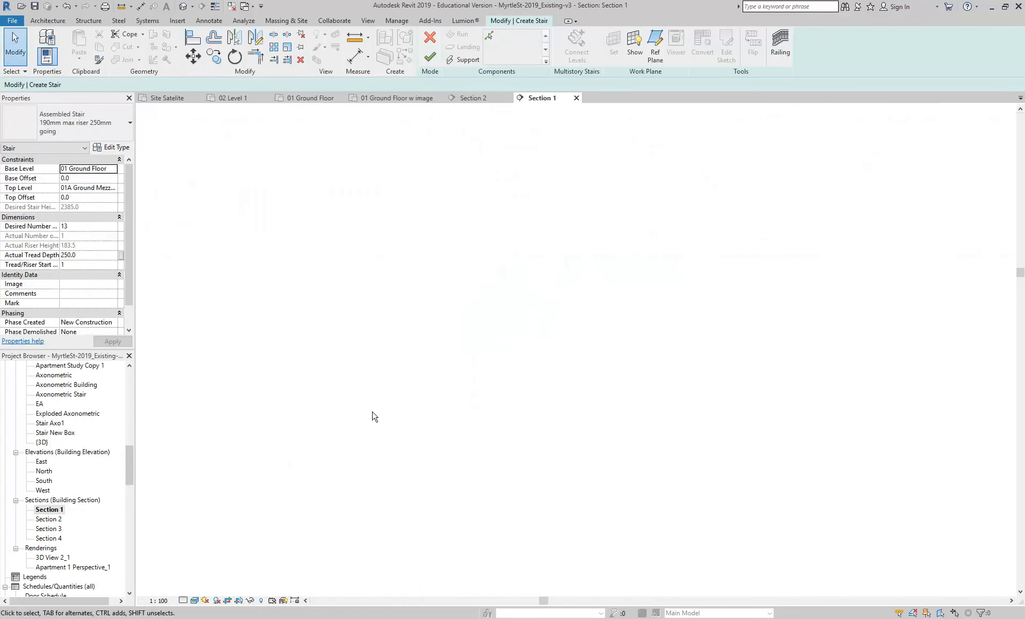
middle_drag(477, 428, 213, 349)
scroll(601, 392, up, 2)
middle_drag(633, 438, 384, 381)
scroll(384, 382, up, 2)
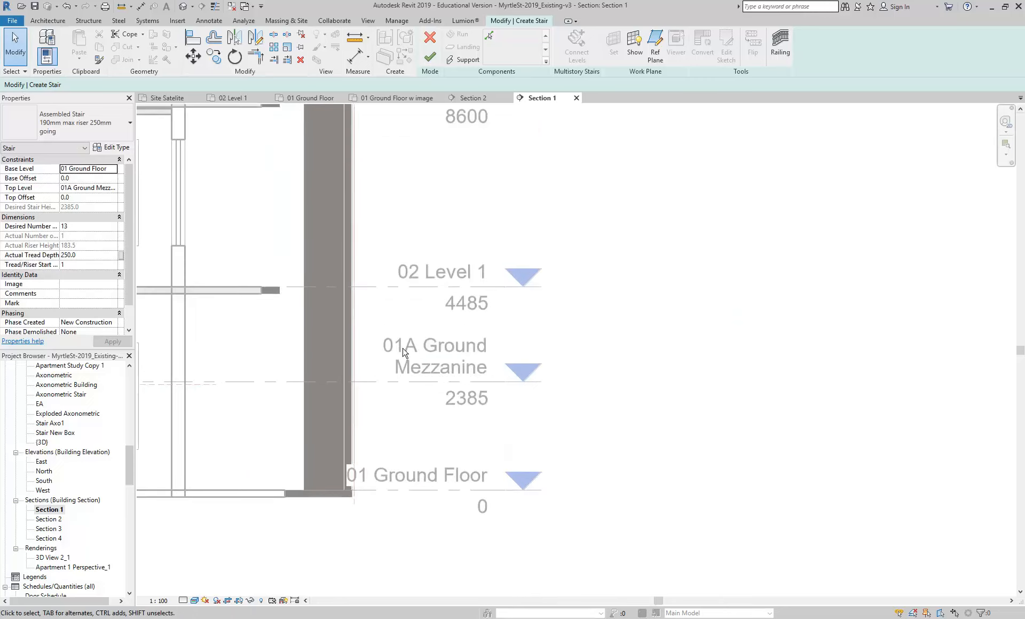
scroll(432, 326, up, 3)
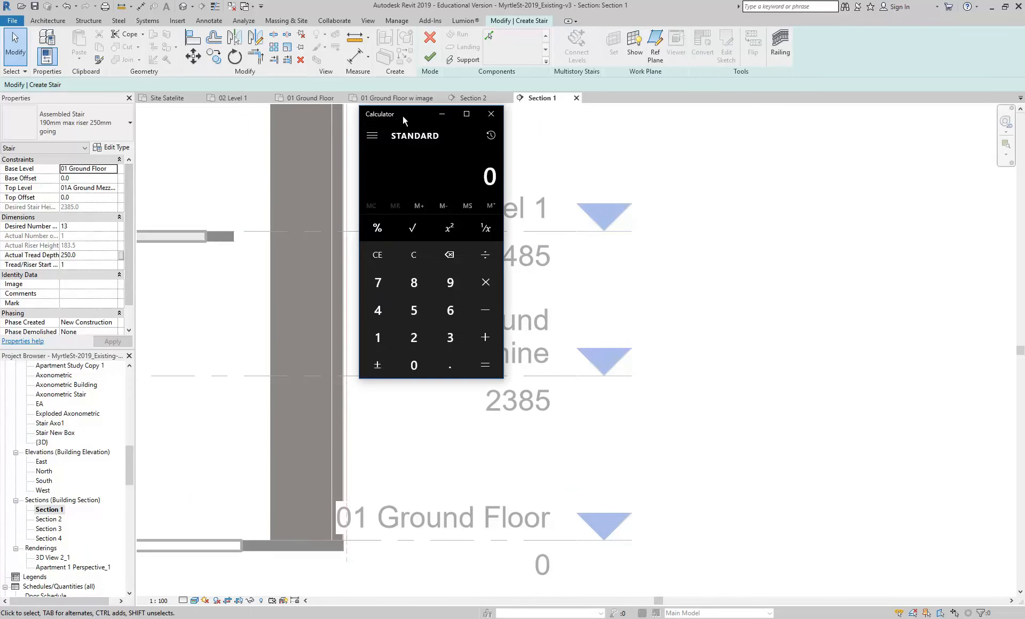
Step: Move the calculator clear of the level heads and divide the 4485 floor-to-floor height by the 190 maximum riser
drag(402, 115, 170, 118)
click(147, 314)
click(148, 314)
click(182, 287)
click(182, 314)
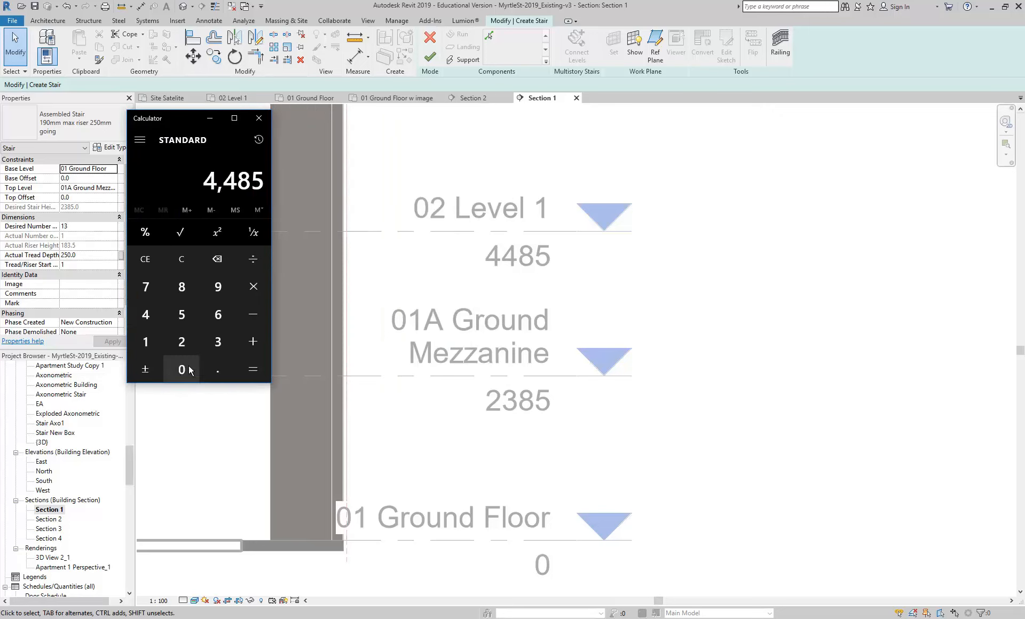
click(254, 262)
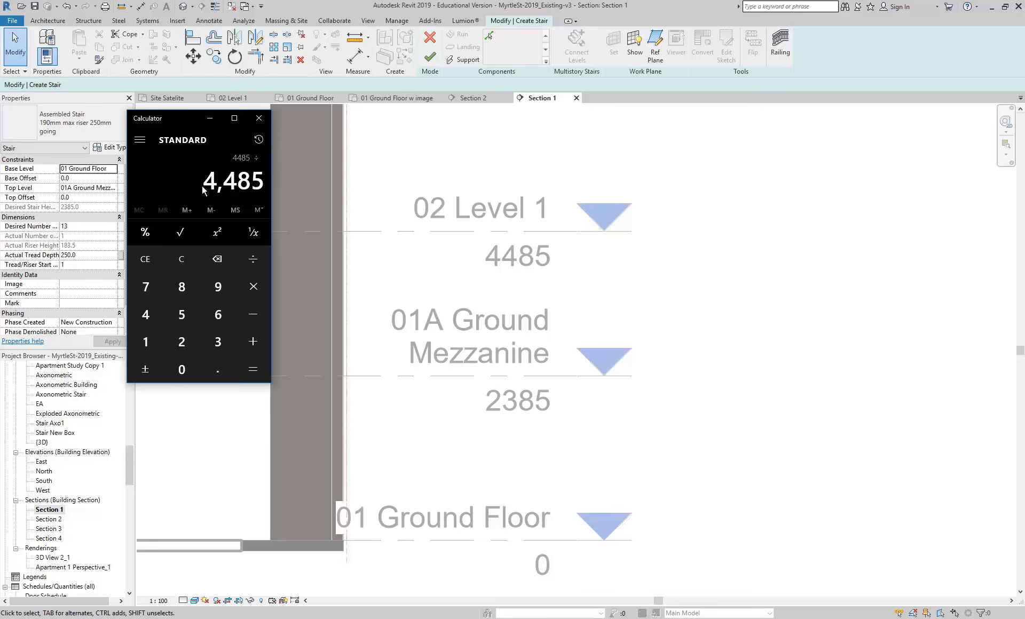
click(144, 341)
click(214, 287)
click(181, 370)
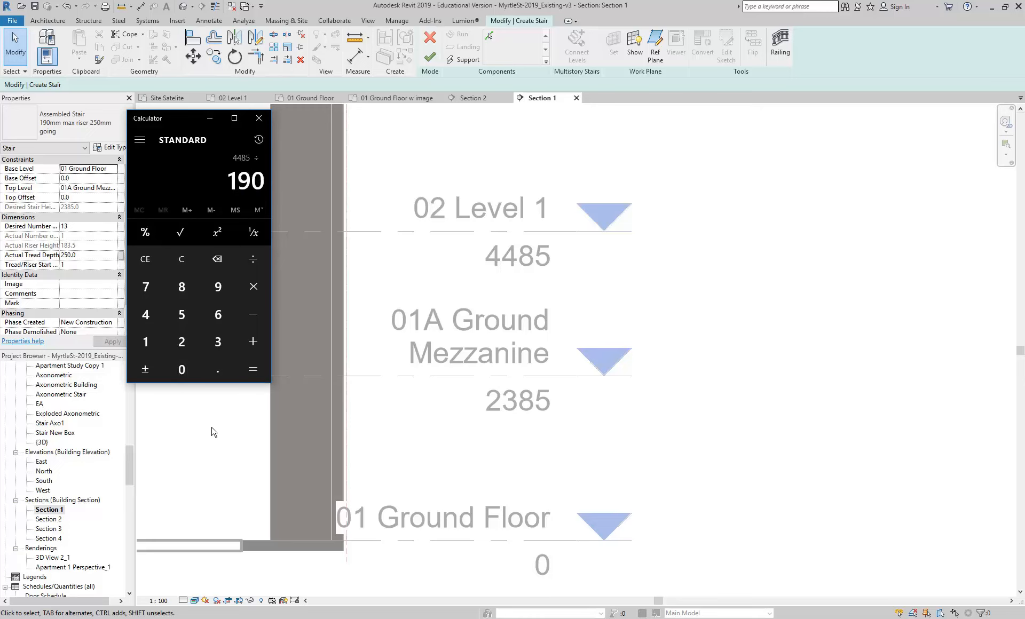
click(254, 370)
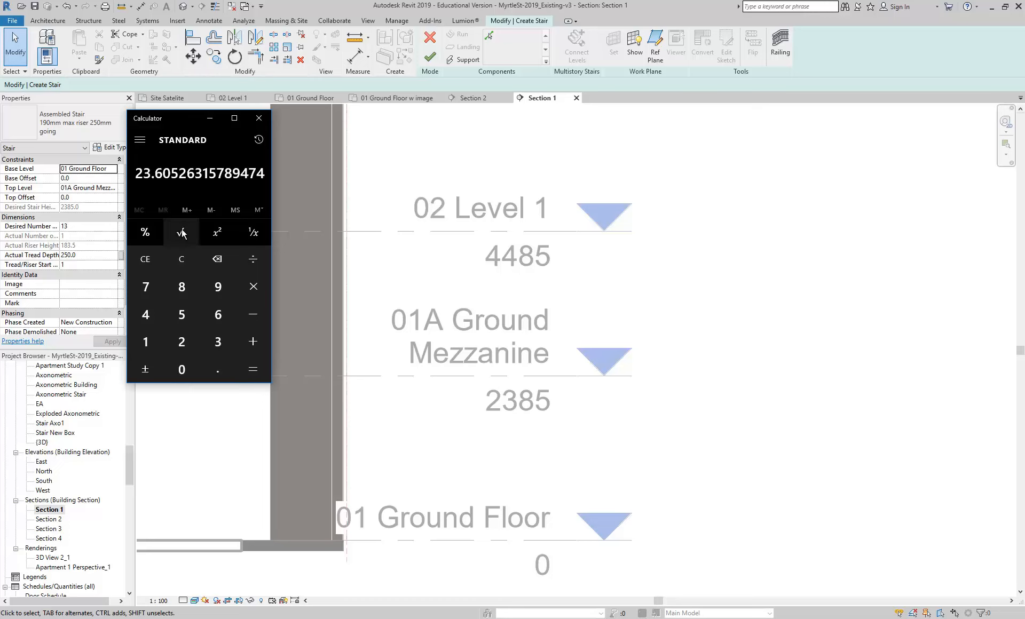
Step: Calculate the riser height for 24 risers by dividing 4485 by 24
click(185, 258)
click(146, 310)
click(146, 309)
click(179, 291)
click(182, 315)
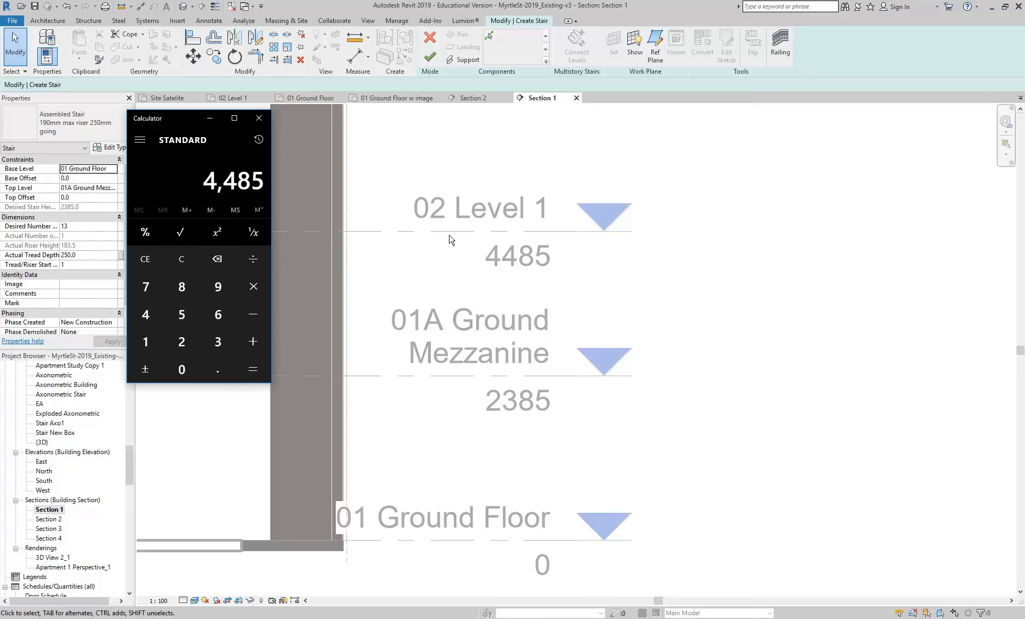
click(254, 260)
click(180, 343)
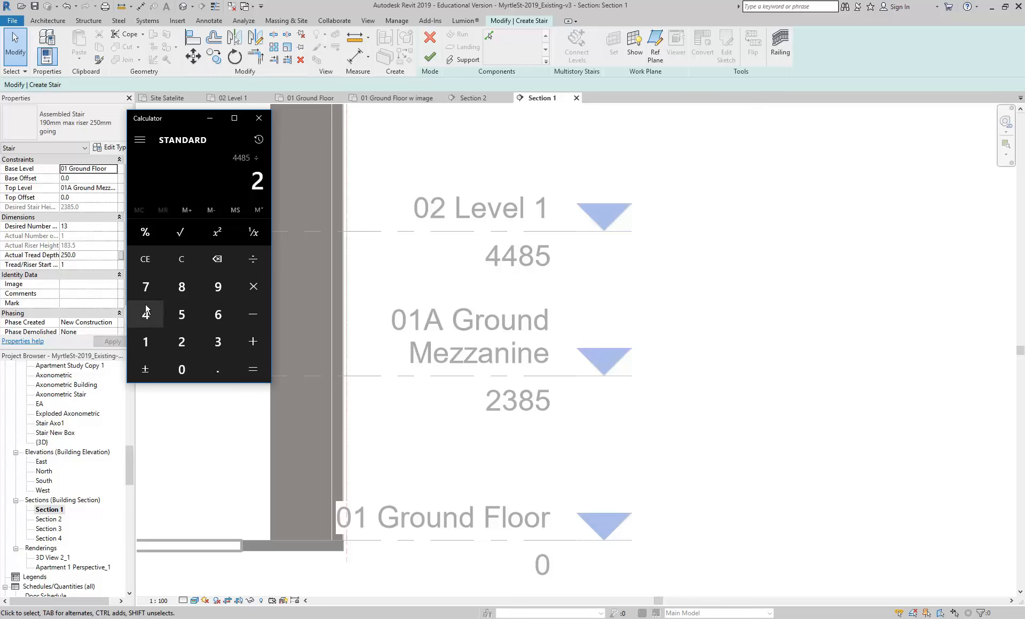
click(146, 310)
click(254, 370)
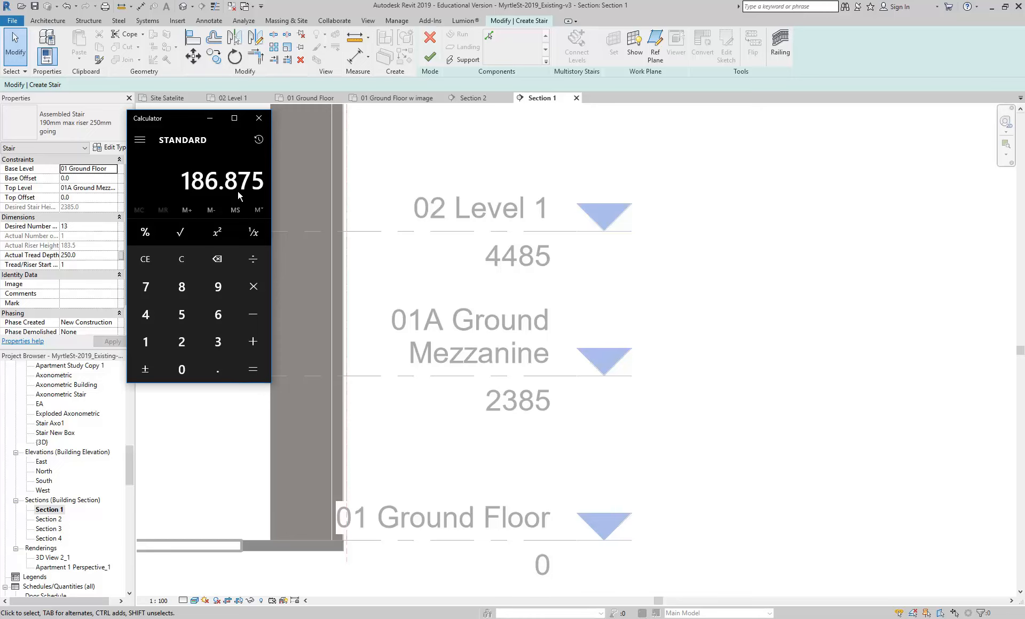
Step: Calculate how many 175 mm risers fit the total height by dividing 4485 by 175
click(181, 260)
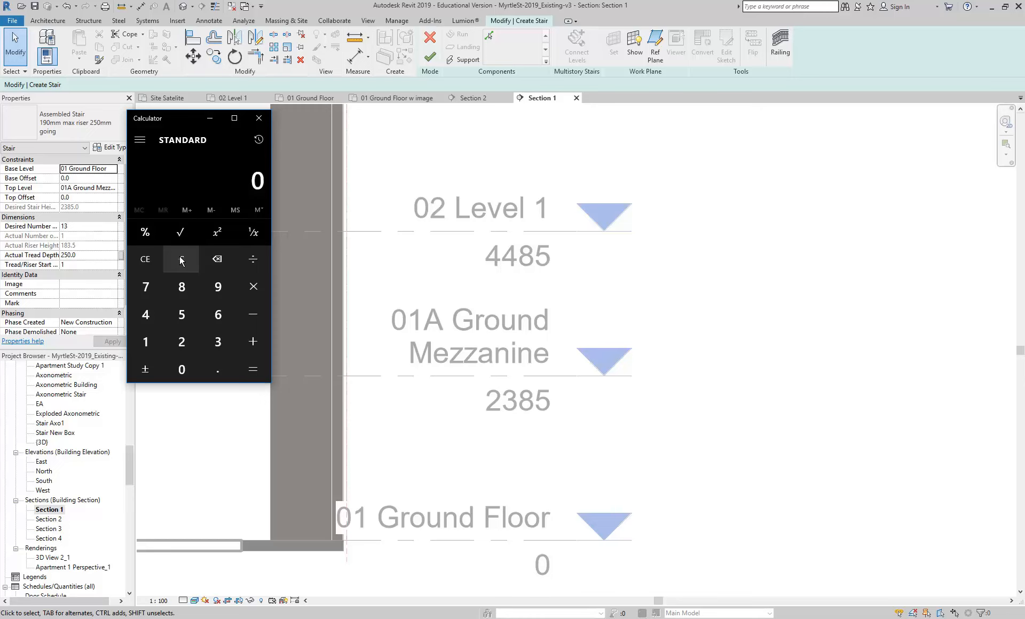
double_click(147, 315)
click(181, 288)
click(182, 315)
click(253, 259)
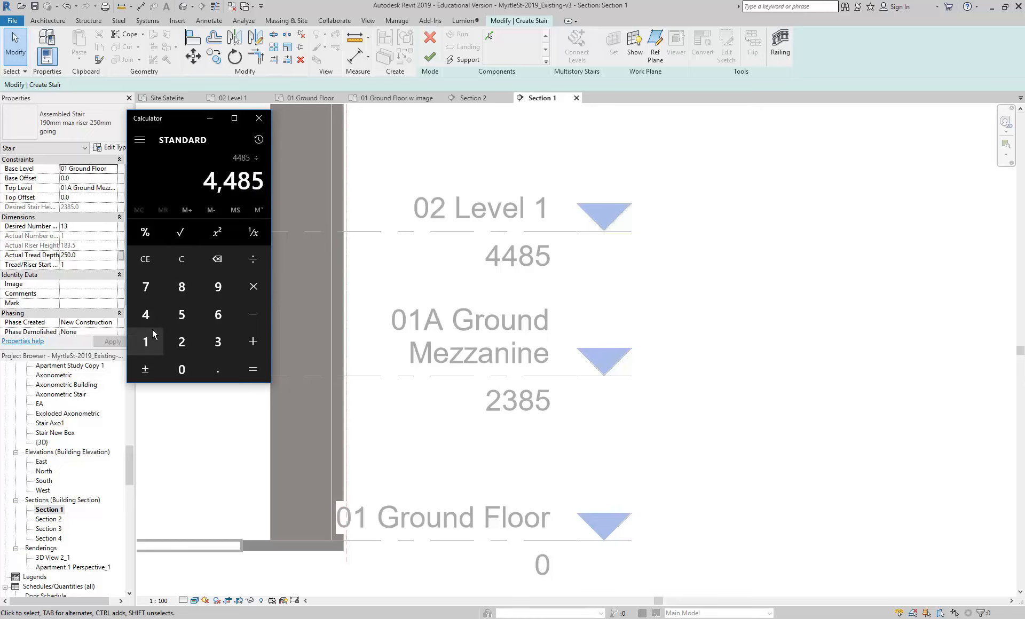
click(145, 342)
click(148, 291)
click(182, 315)
click(255, 368)
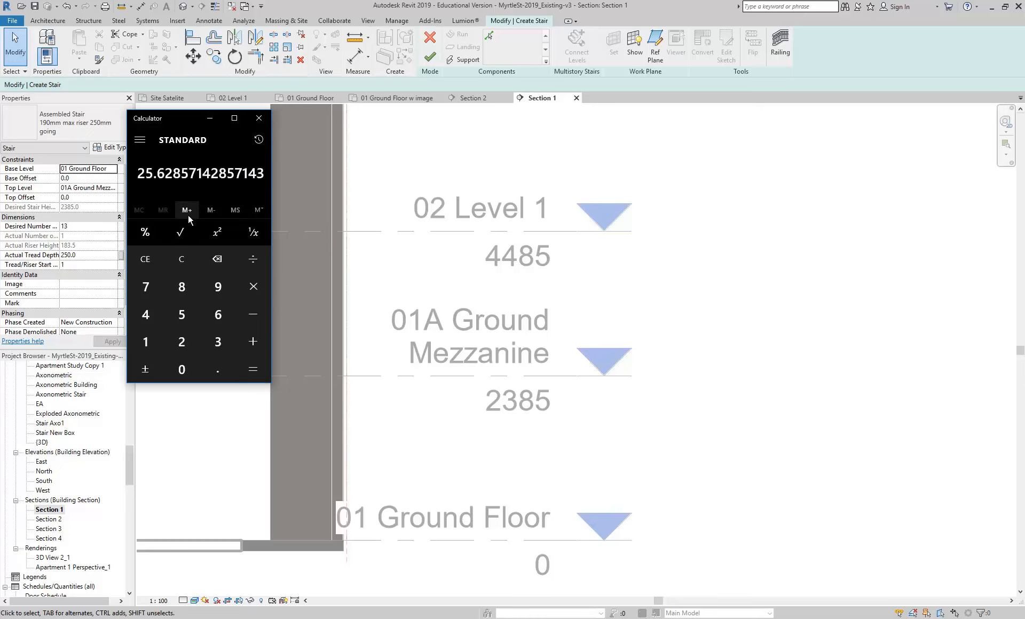
Step: Calculate the riser height for 26 risers by dividing 4485 by 26
click(182, 259)
click(146, 315)
click(145, 315)
click(182, 287)
click(182, 317)
key(slash)
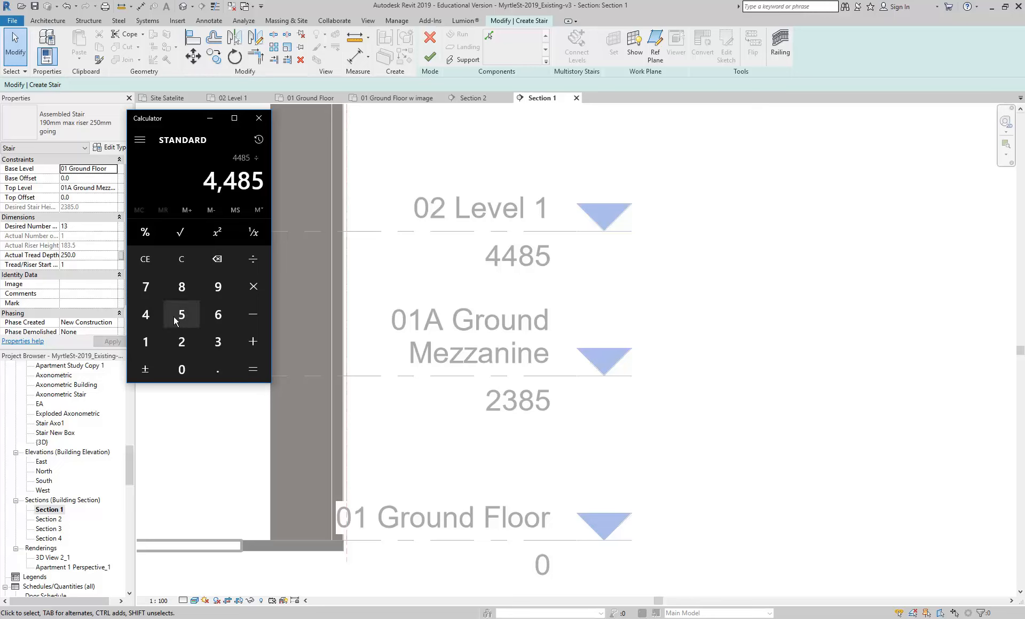
click(181, 344)
click(216, 315)
click(251, 368)
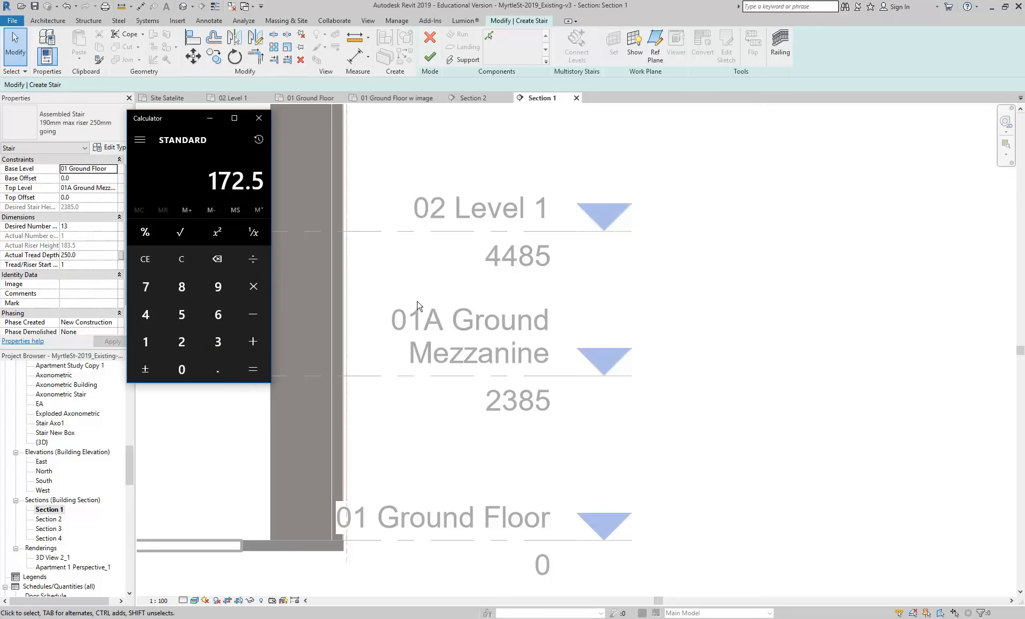
Step: Return to Revit and open the 01 Ground Floor w image floor plan at the stairwell
click(424, 317)
right_click(354, 233)
click(395, 240)
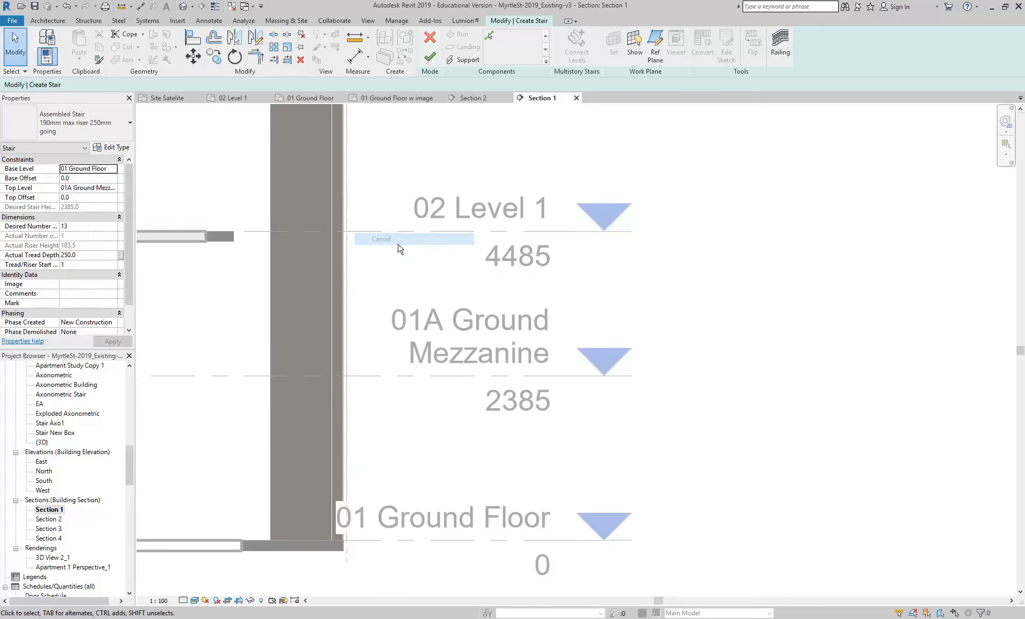
drag(129, 466, 126, 383)
double_click(80, 394)
scroll(395, 347, up, 3)
scroll(374, 363, down, 1)
middle_drag(359, 352, 366, 373)
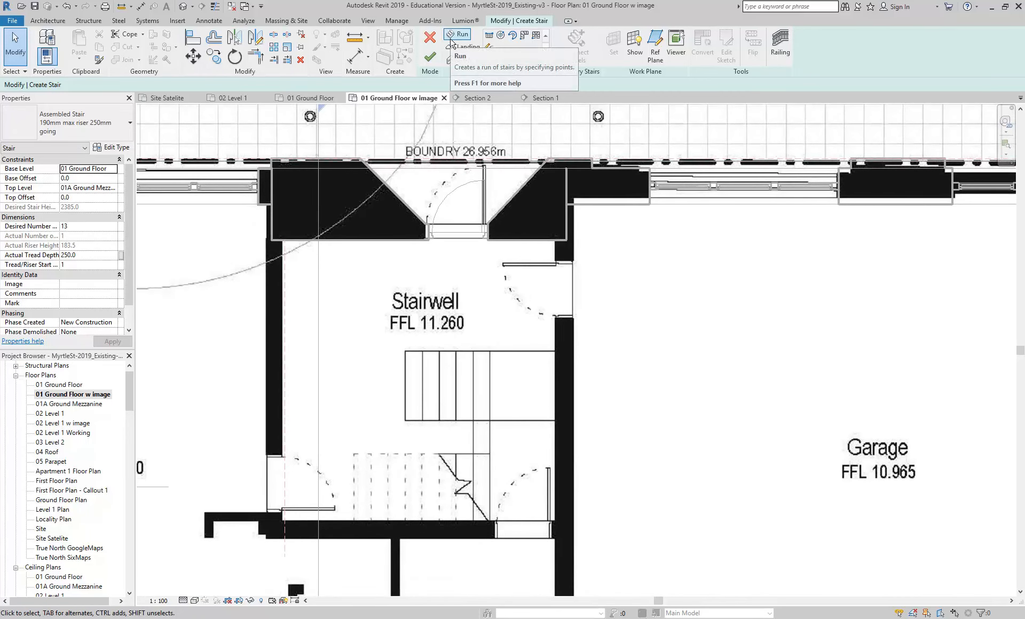
Step: Keep the stair's base level at 01 Ground Floor and set its top level to 02 Level 1
click(84, 169)
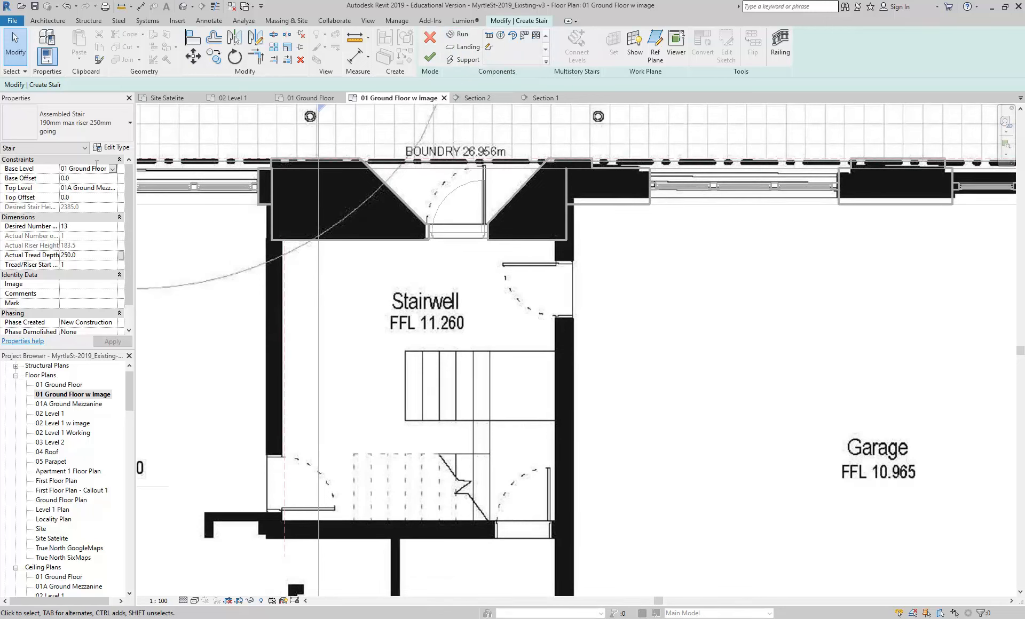
click(99, 187)
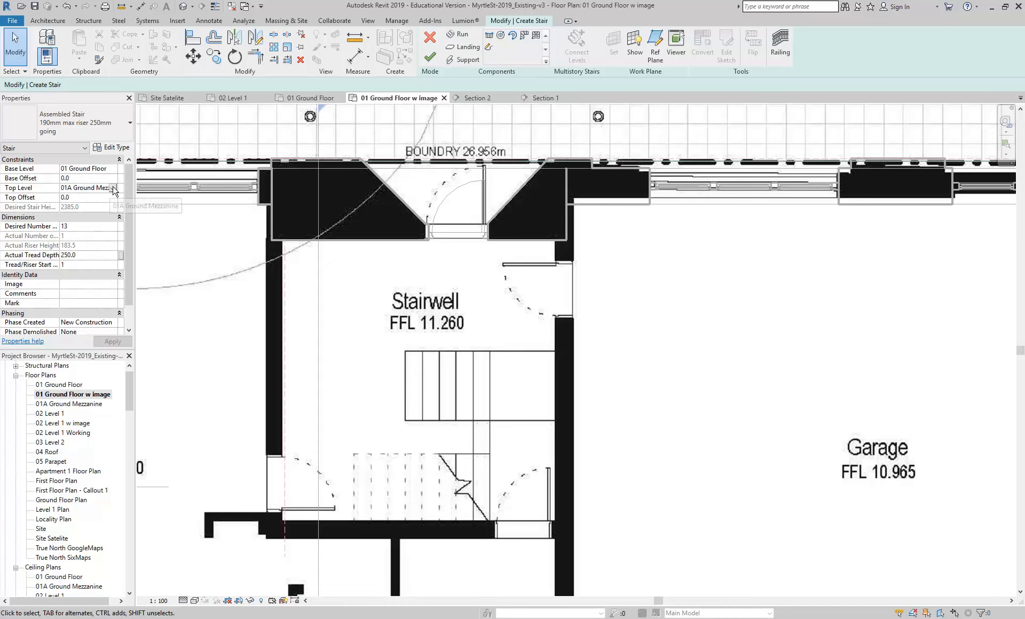
click(112, 188)
click(73, 222)
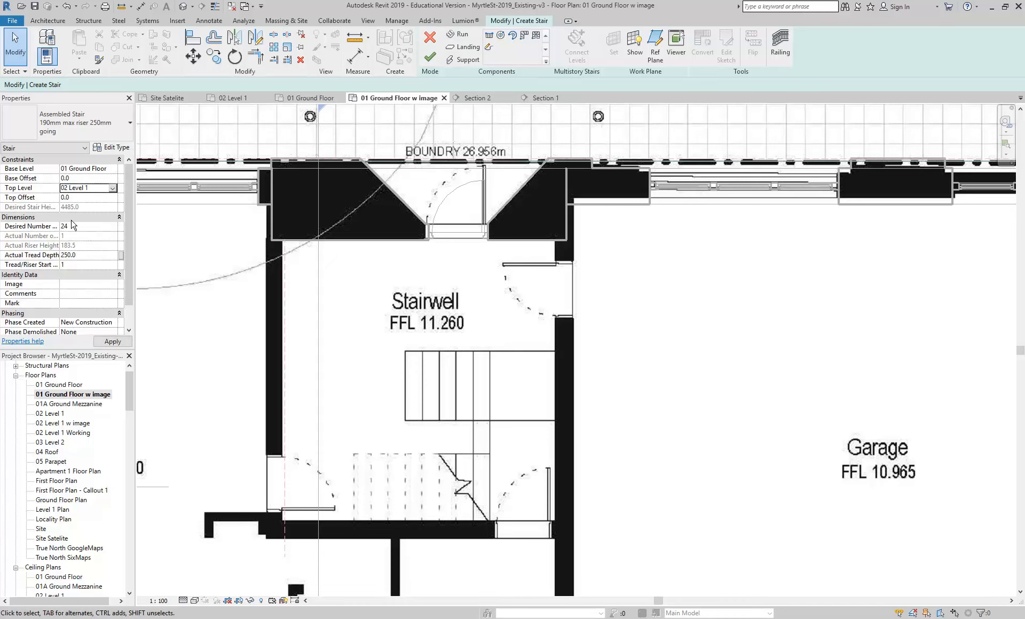
Step: Set the stair's desired number of risers to 26 and apply the change
click(78, 227)
click(100, 227)
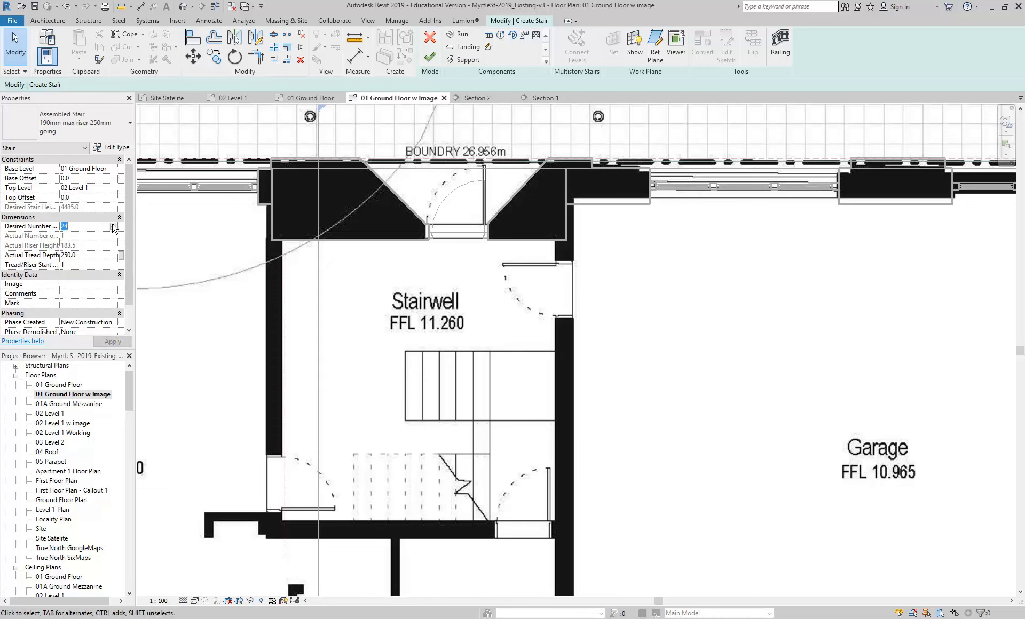
click(113, 225)
click(112, 341)
Step: Start a stair run in the stairwell, trying the Center-Ends Spiral type before choosing the straight run
middle_drag(284, 380, 314, 351)
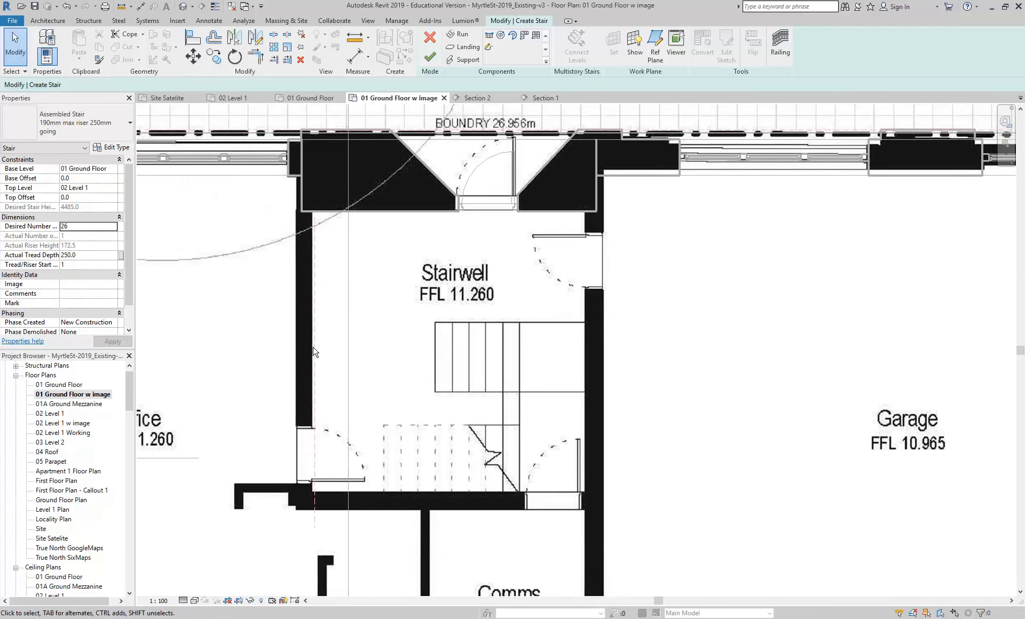
scroll(397, 391, up, 1)
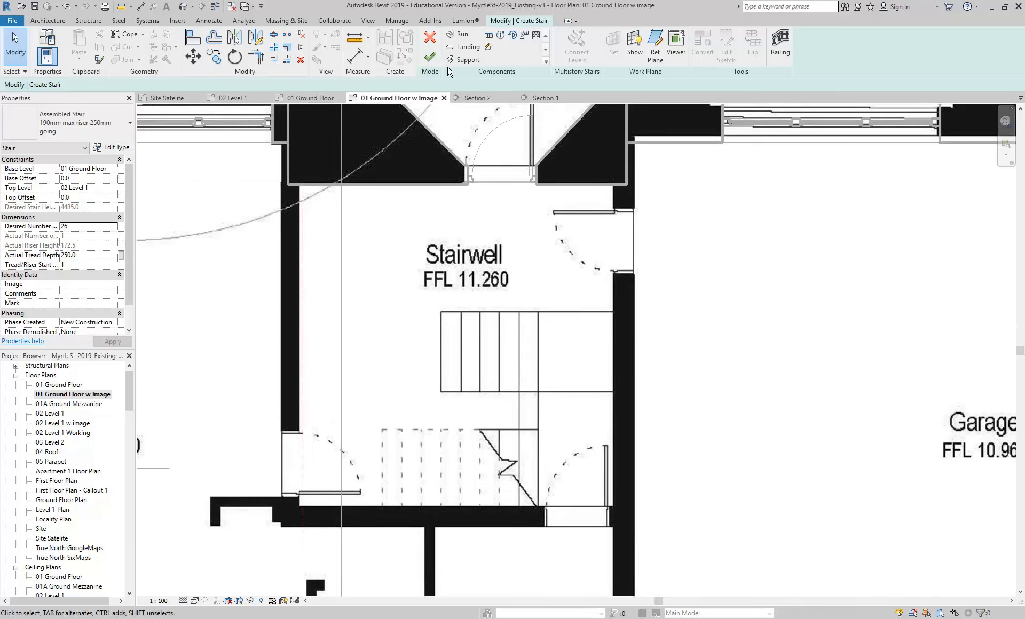
click(91, 255)
click(108, 255)
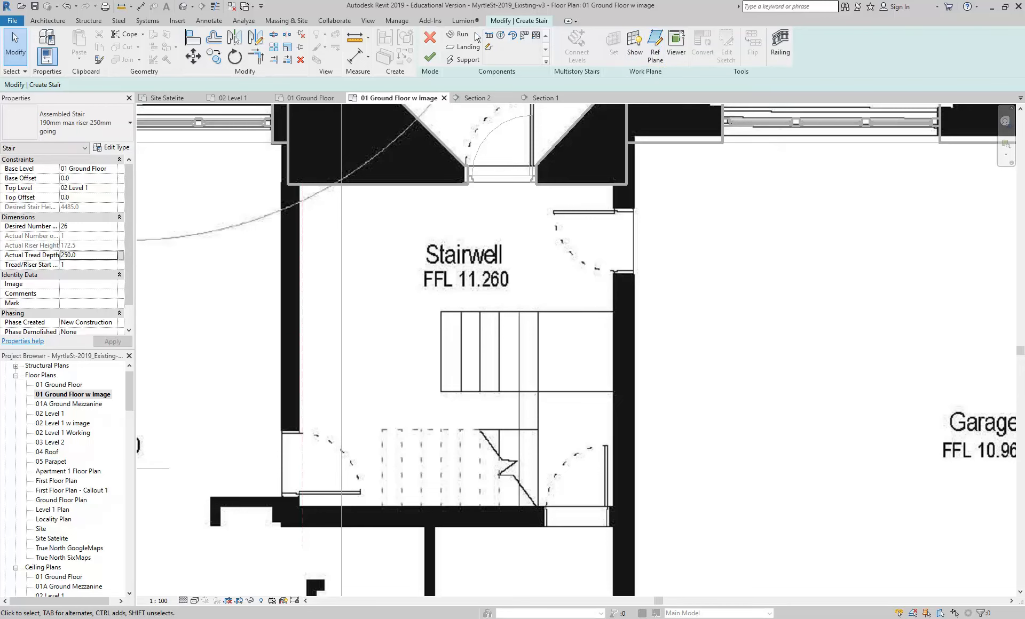
click(458, 35)
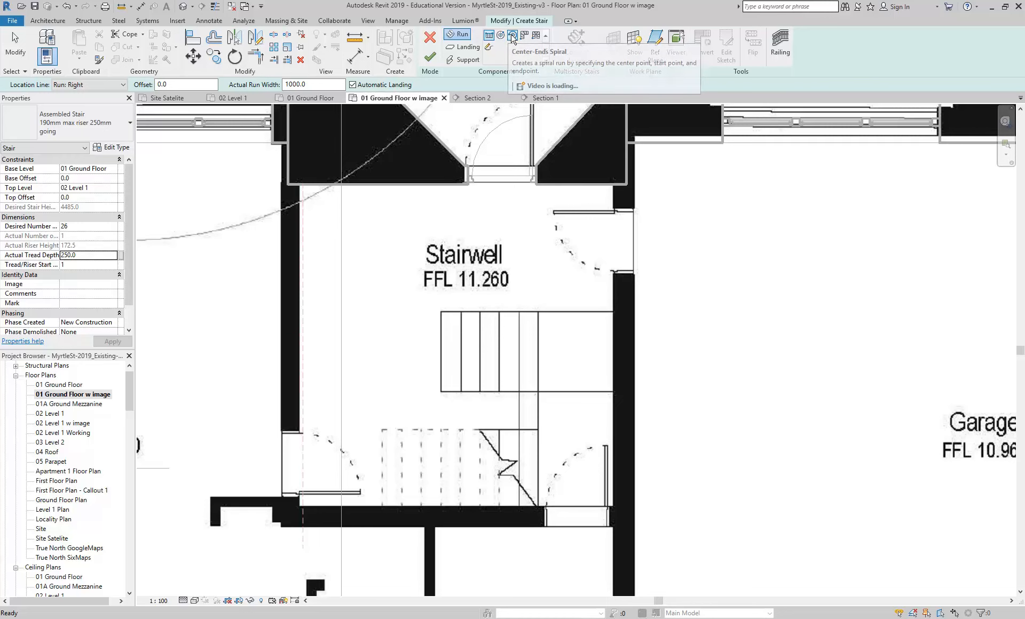
click(513, 36)
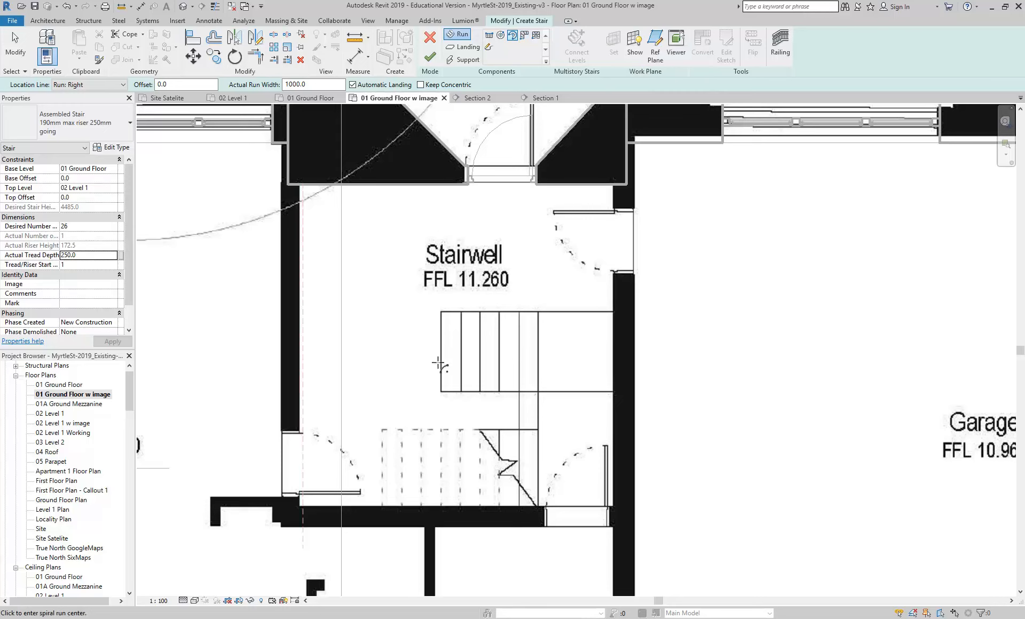
click(488, 37)
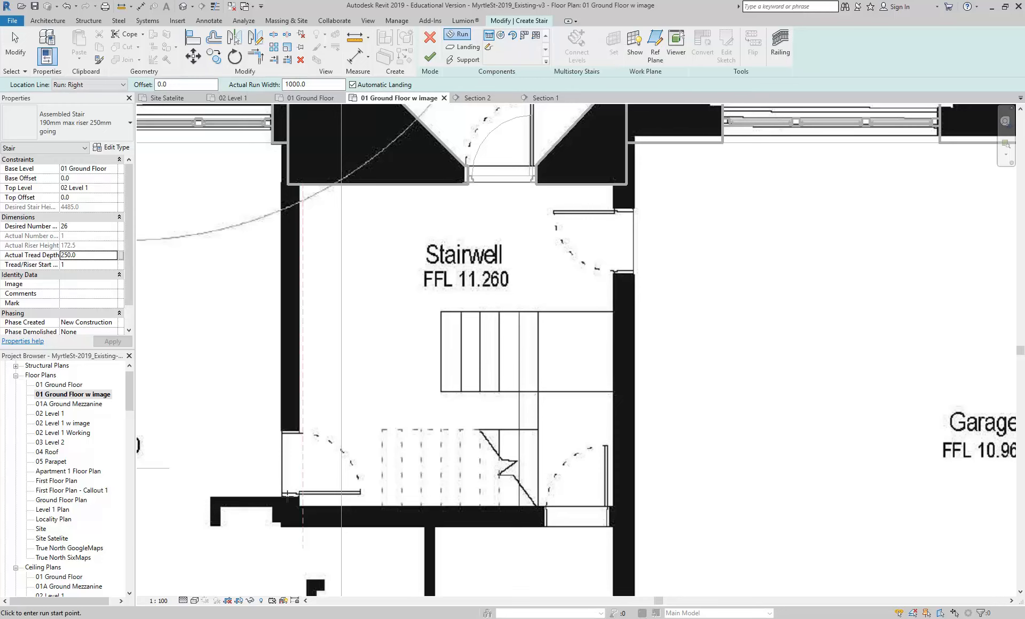
Step: Try Run: Center as the run's location line and return it to Run: Right
middle_drag(399, 395, 377, 394)
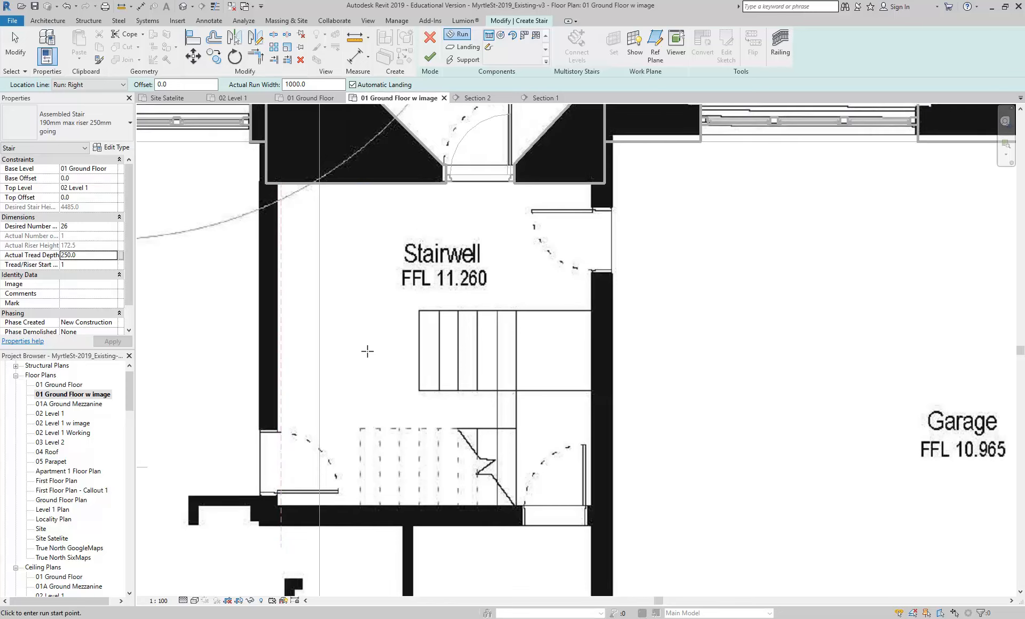
click(104, 86)
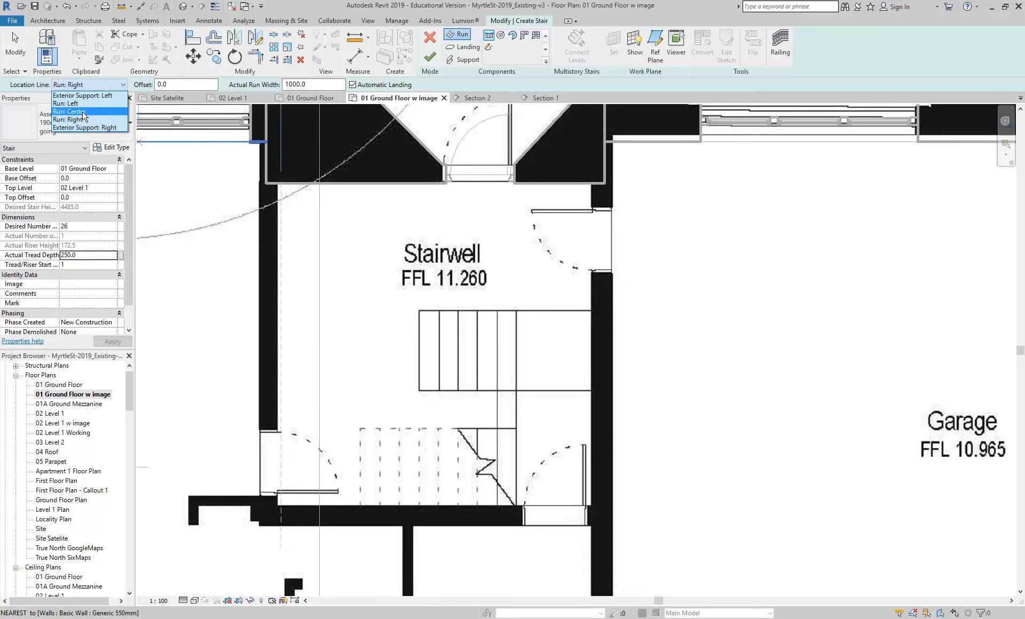
click(80, 111)
click(90, 87)
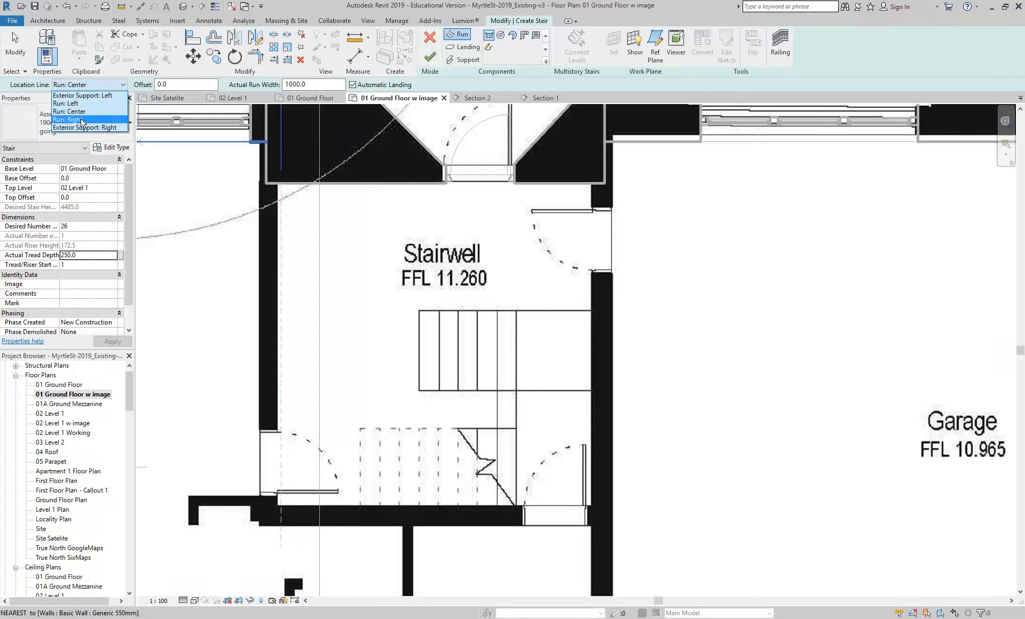
click(96, 85)
scroll(334, 435, up, 3)
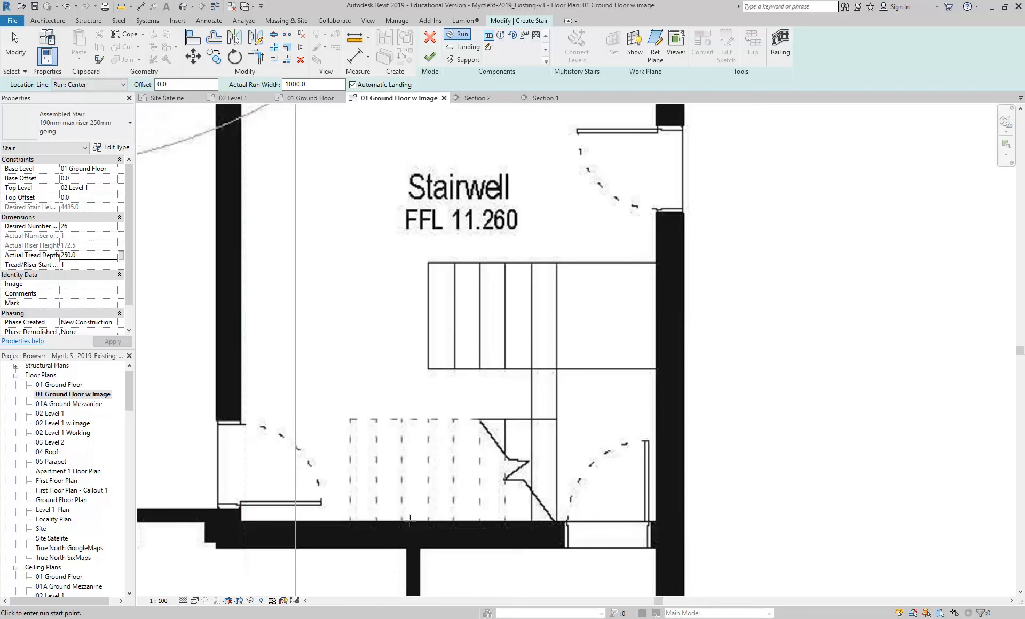
click(83, 86)
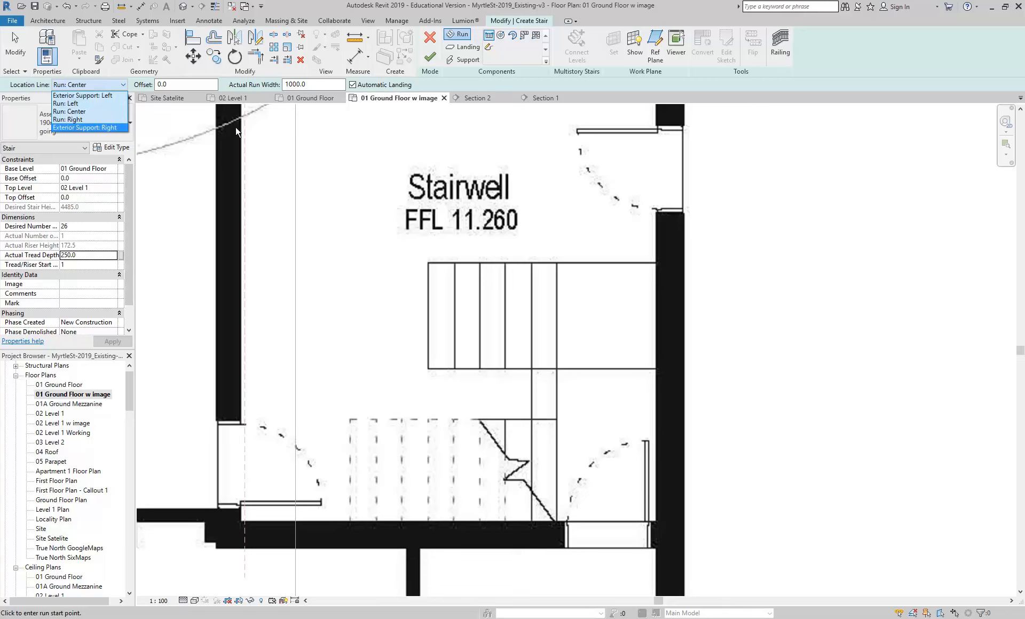
click(87, 120)
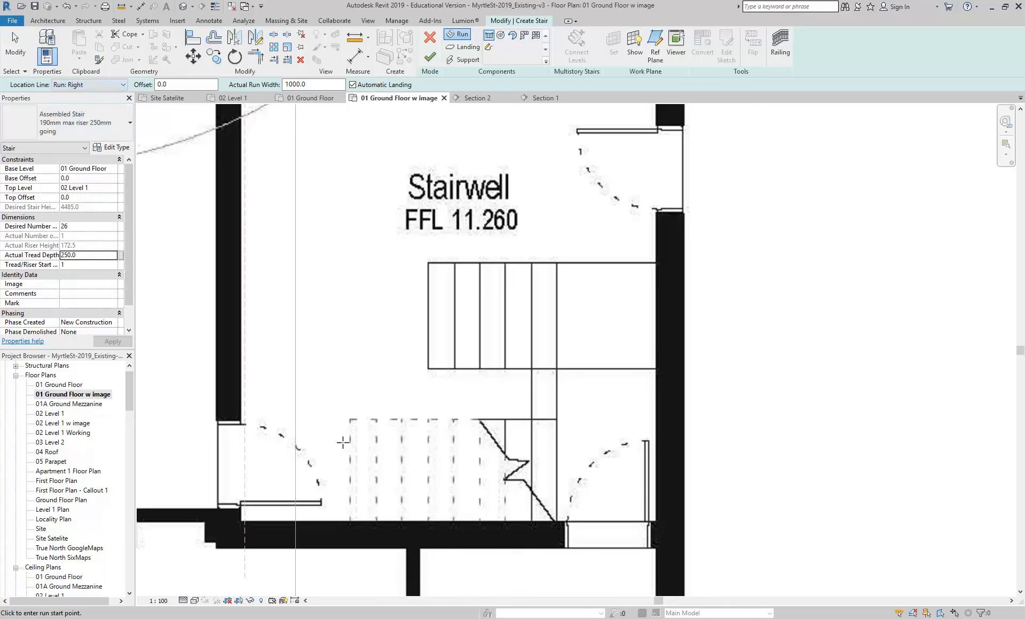
click(350, 522)
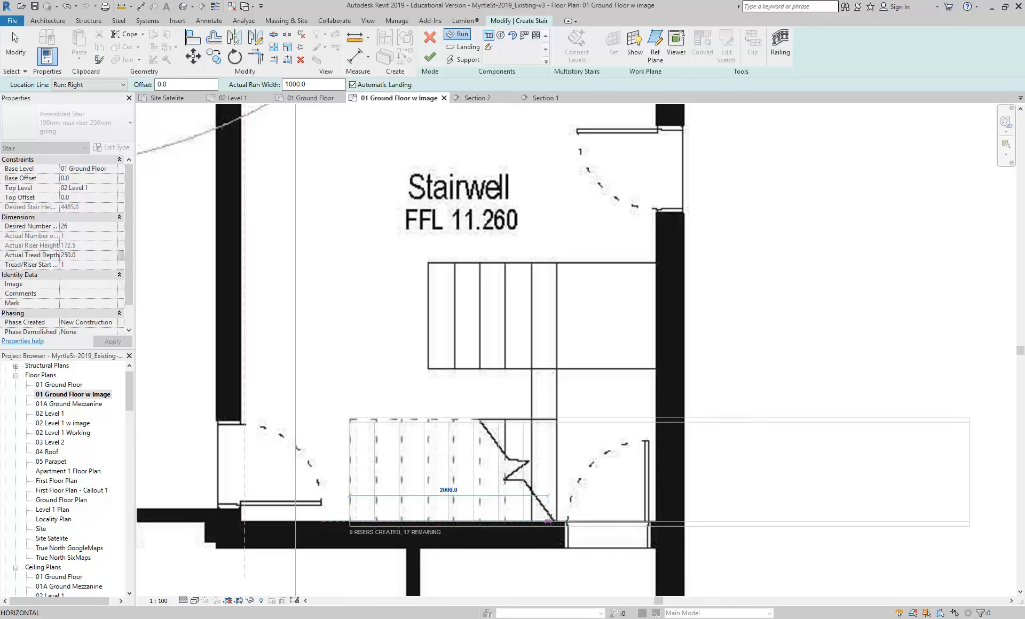
right_click(472, 386)
click(499, 393)
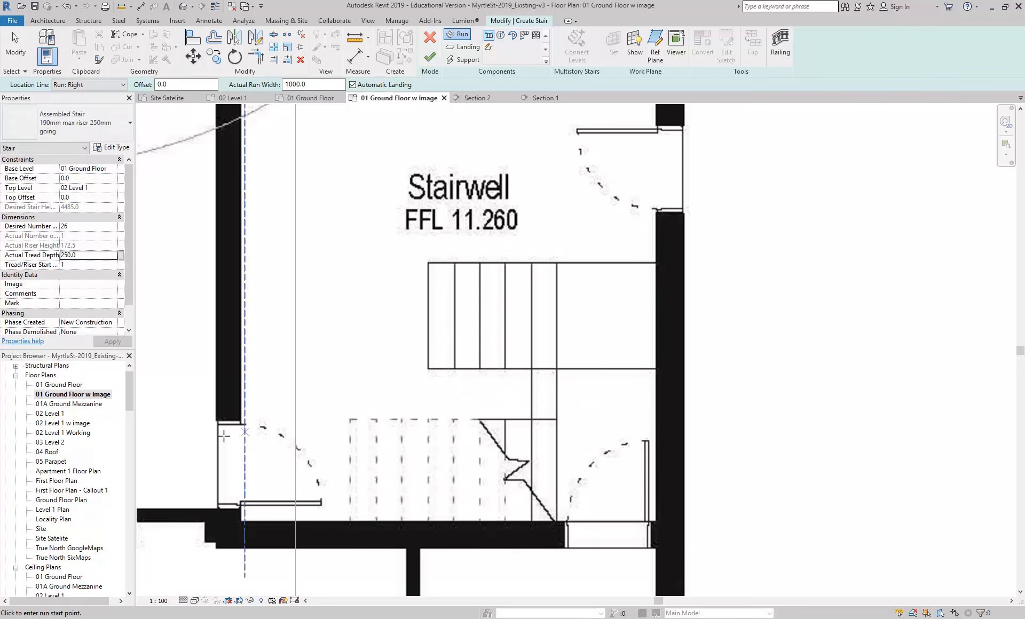
Step: Measure the tread depth between two dashed riser lines of the lower flight on the plan image
click(353, 43)
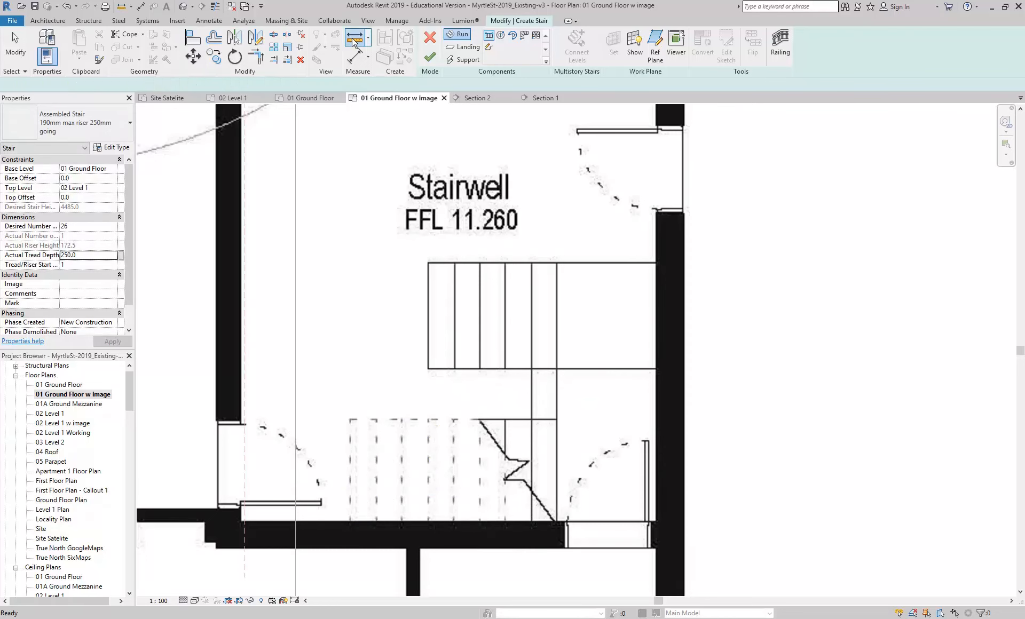
scroll(339, 428, up, 2)
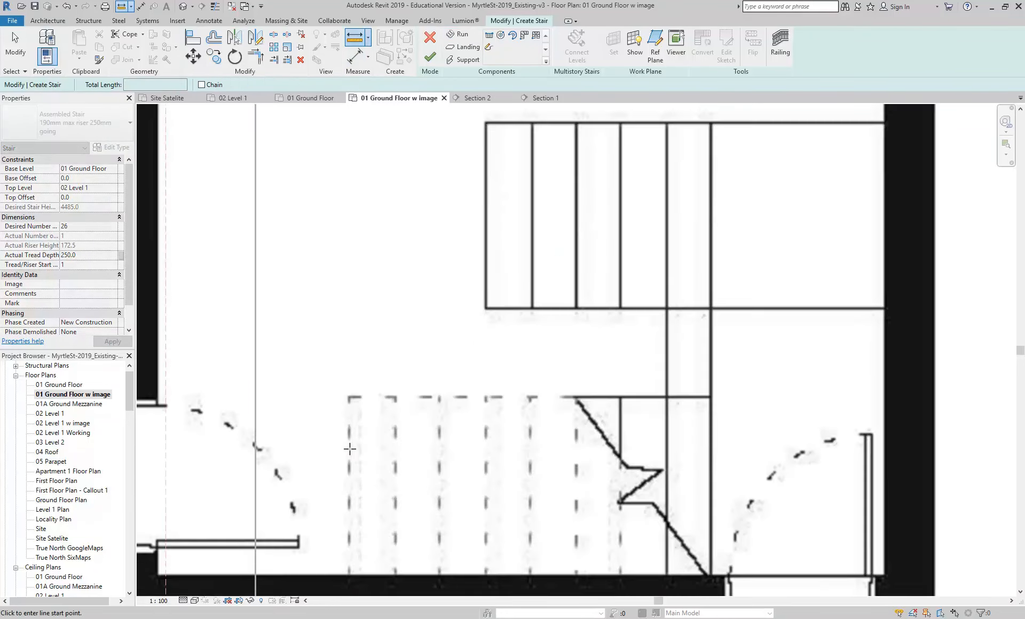
click(348, 432)
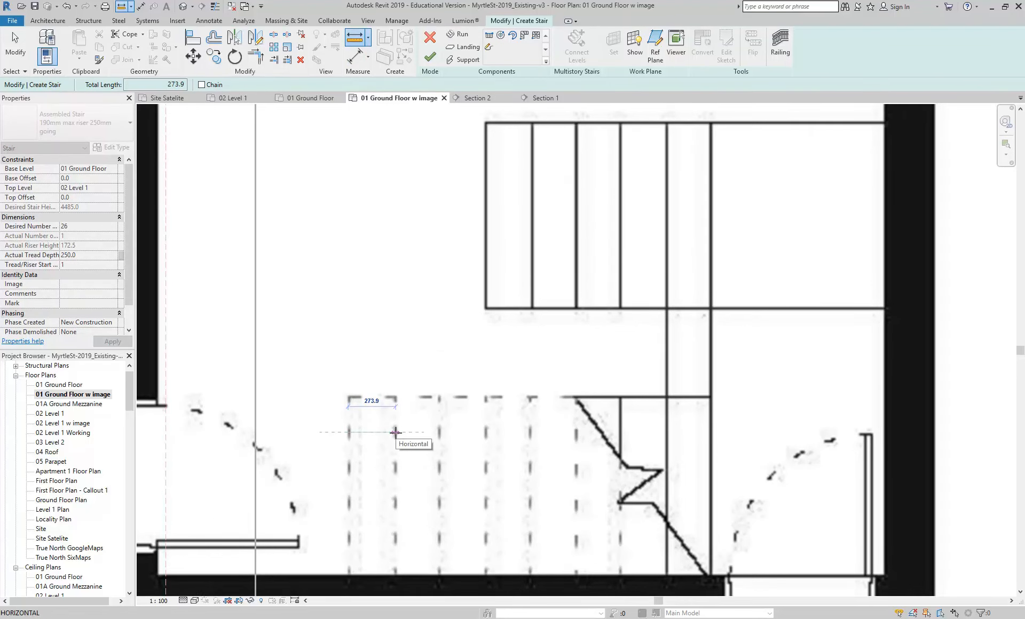
scroll(395, 432, up, 2)
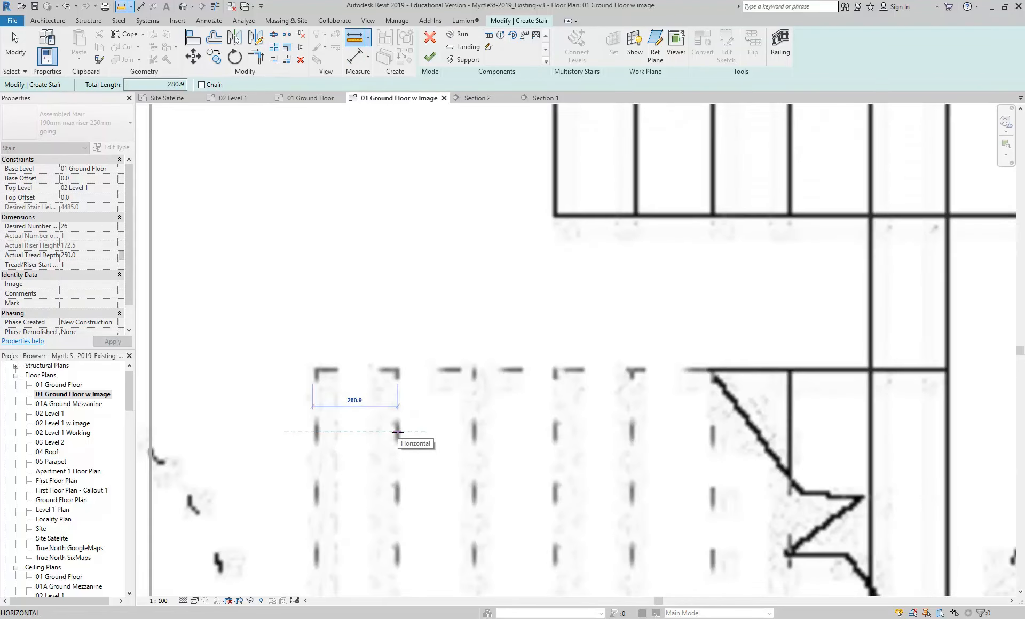
scroll(398, 432, down, 3)
right_click(375, 297)
click(388, 303)
middle_drag(389, 315, 364, 334)
Step: Try an actual tread depth of 280 for a straight run along the stairwell's lower wall
click(96, 255)
text(280)
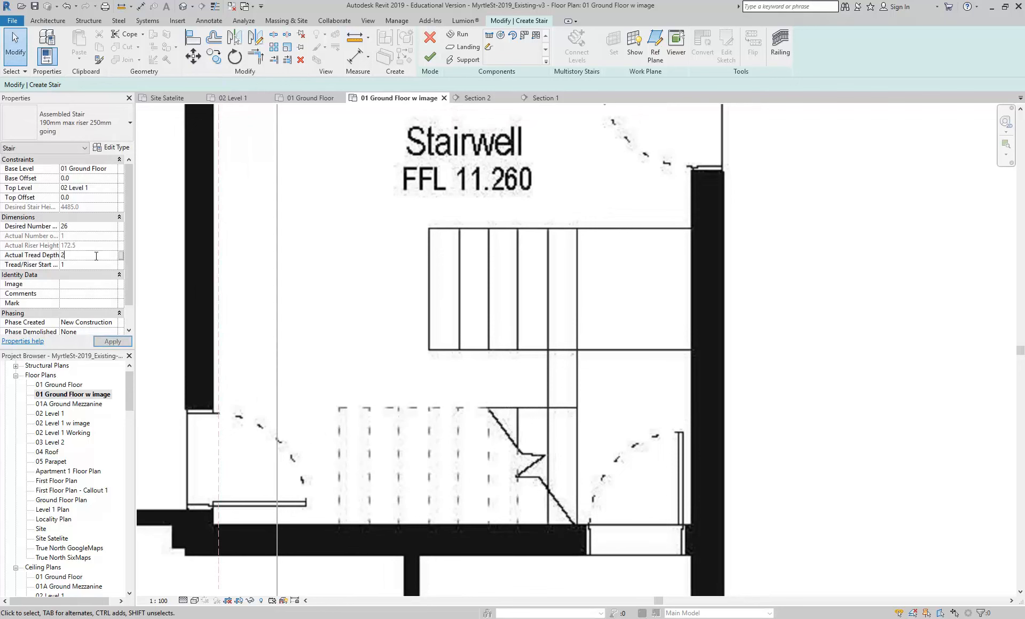
click(458, 35)
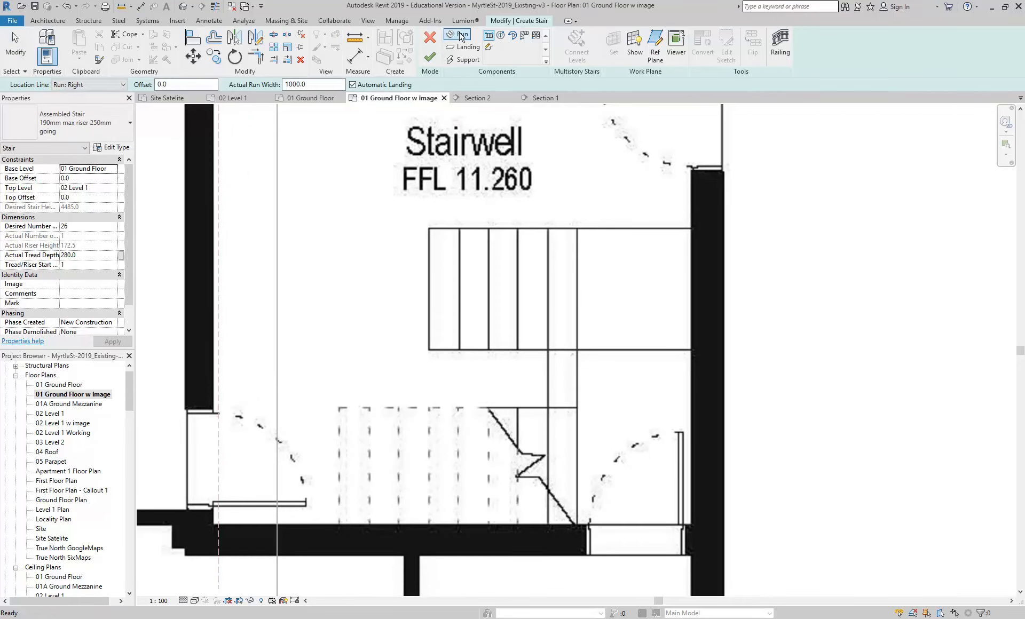
click(338, 526)
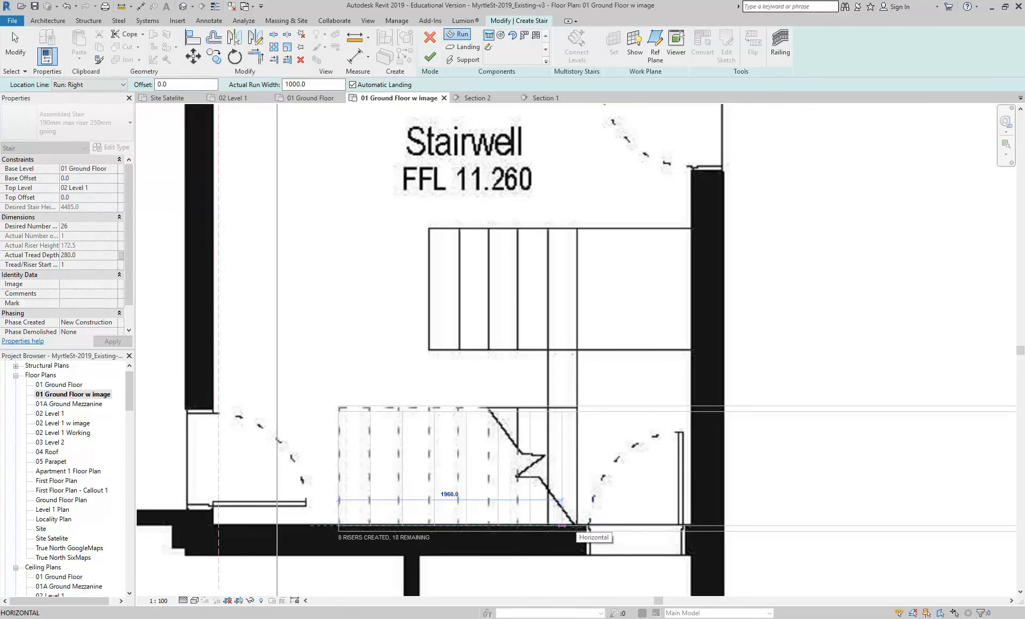
right_click(383, 320)
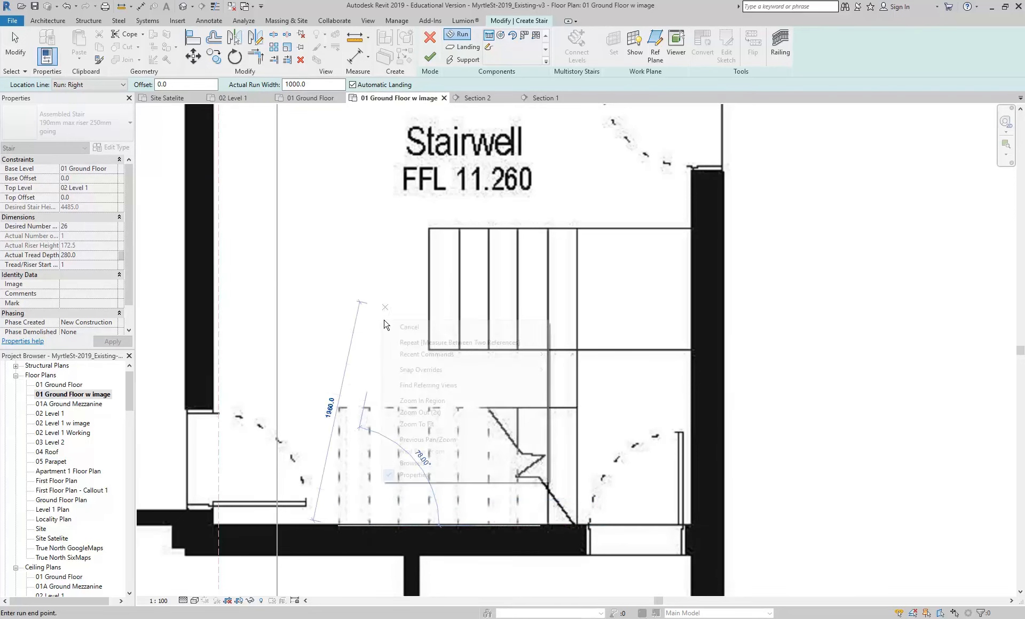
click(394, 327)
Step: Try an actual tread depth of 270 for the straight run along the stairwell's lower wall
click(83, 255)
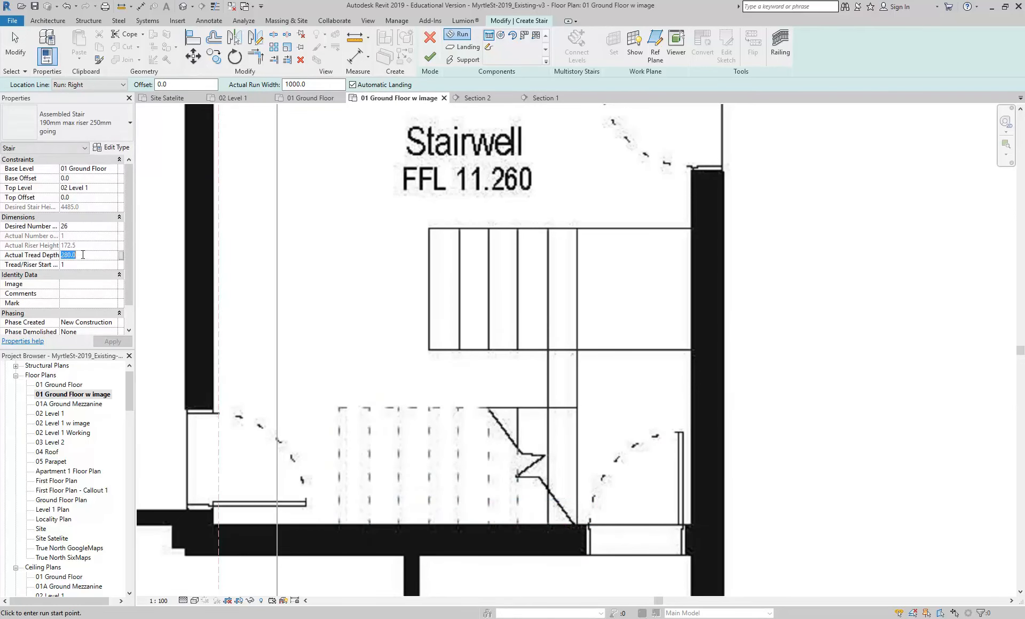
text(270)
key(Return)
click(339, 528)
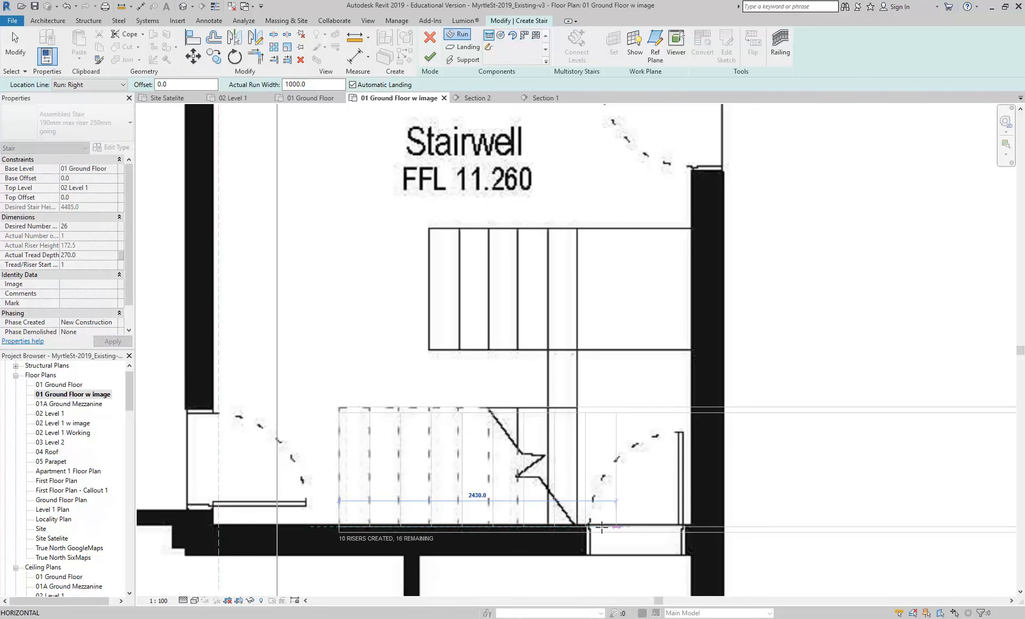
right_click(297, 278)
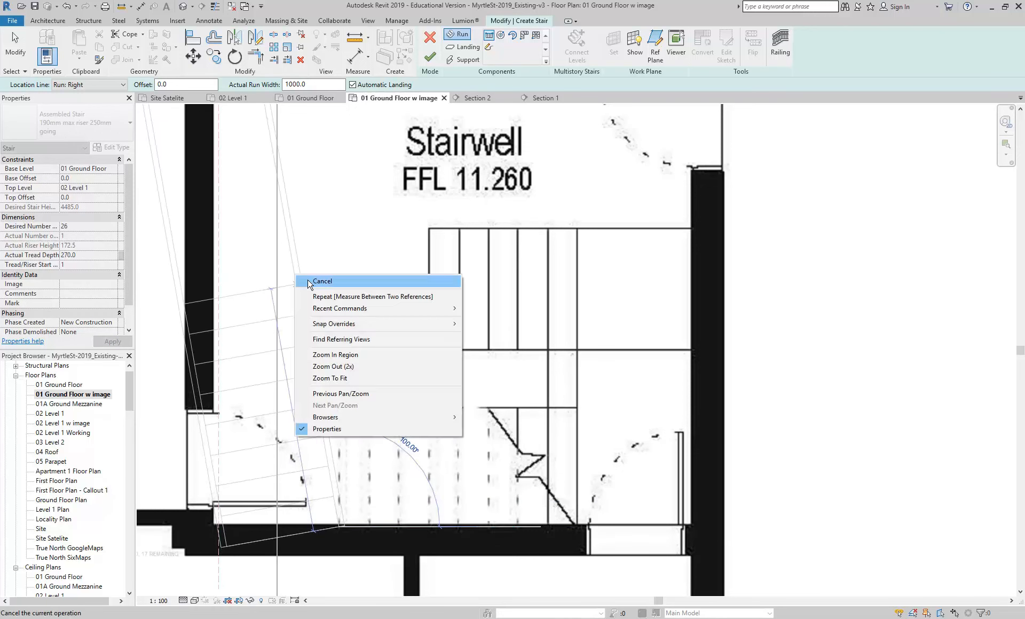
click(308, 282)
Step: Set the actual tread depth to 260 and draw the first run along the lower wall, 2080 mm long with 9 risers
click(91, 258)
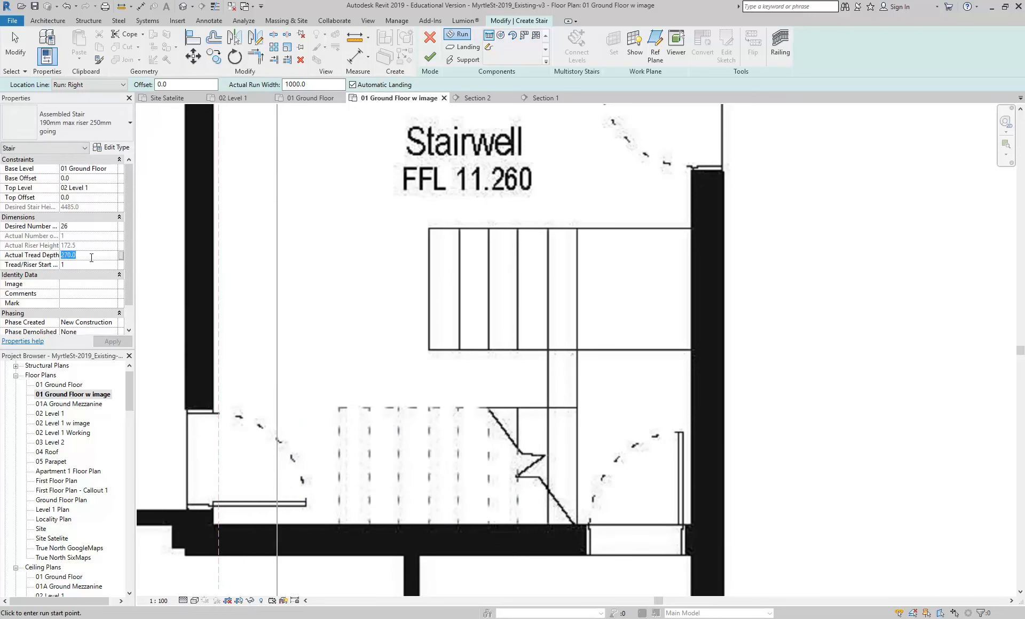
text(26)
key(Return)
click(339, 526)
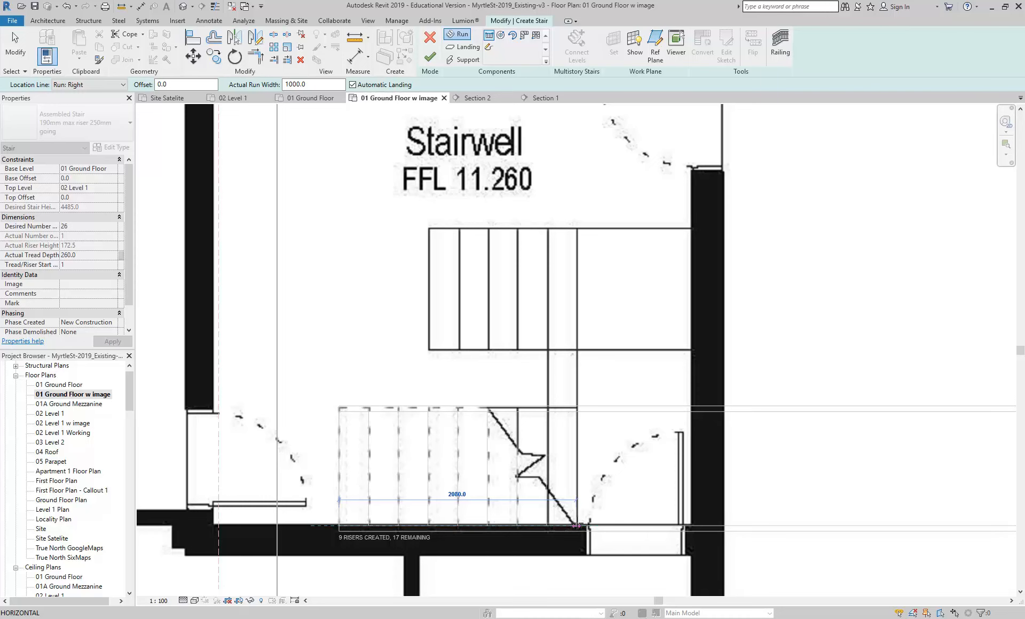
click(576, 526)
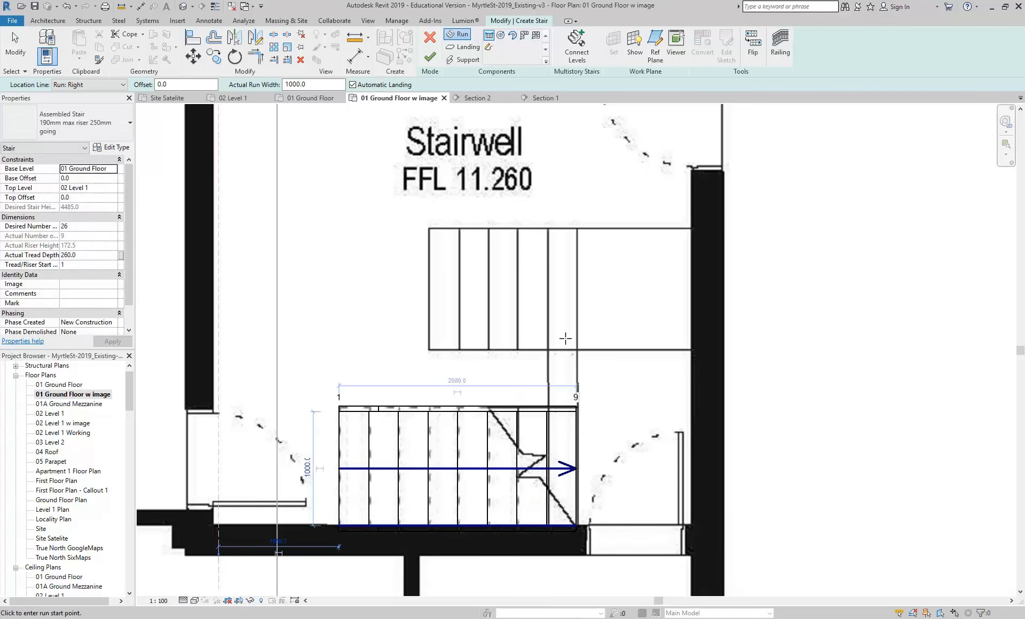
Step: Try a second run of 780 mm up the stairwell's right-hand wall, then undo it
middle_drag(557, 384, 431, 365)
scroll(432, 365, up, 3)
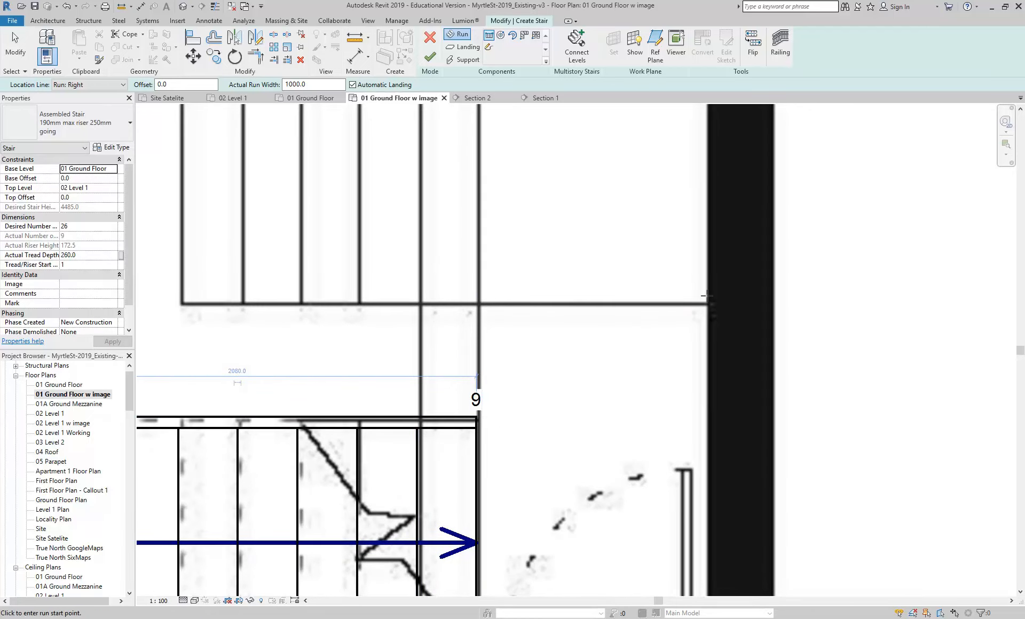
scroll(662, 306, down, 2)
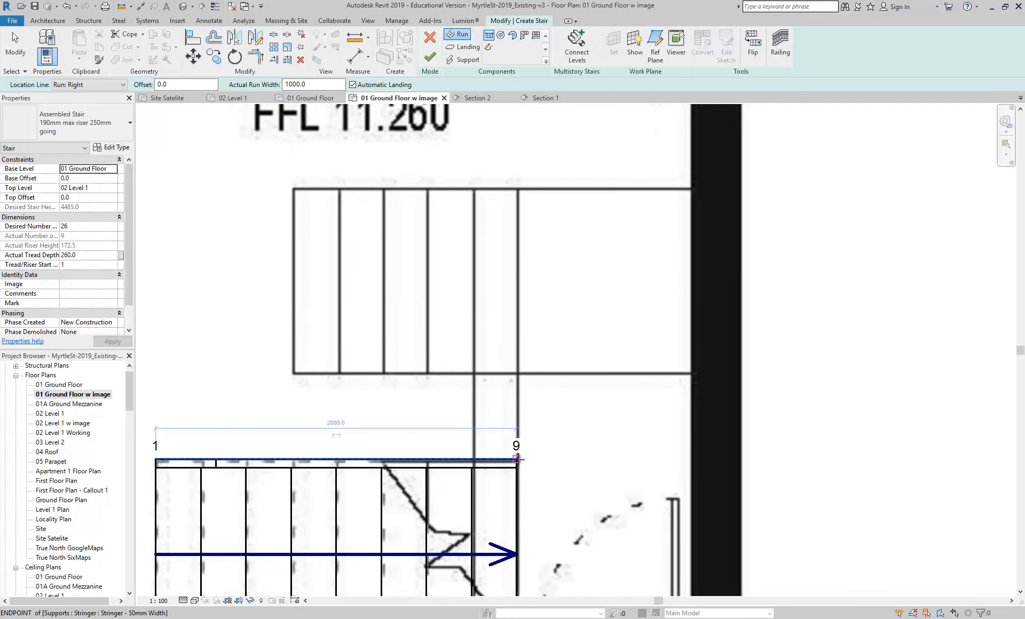
click(692, 479)
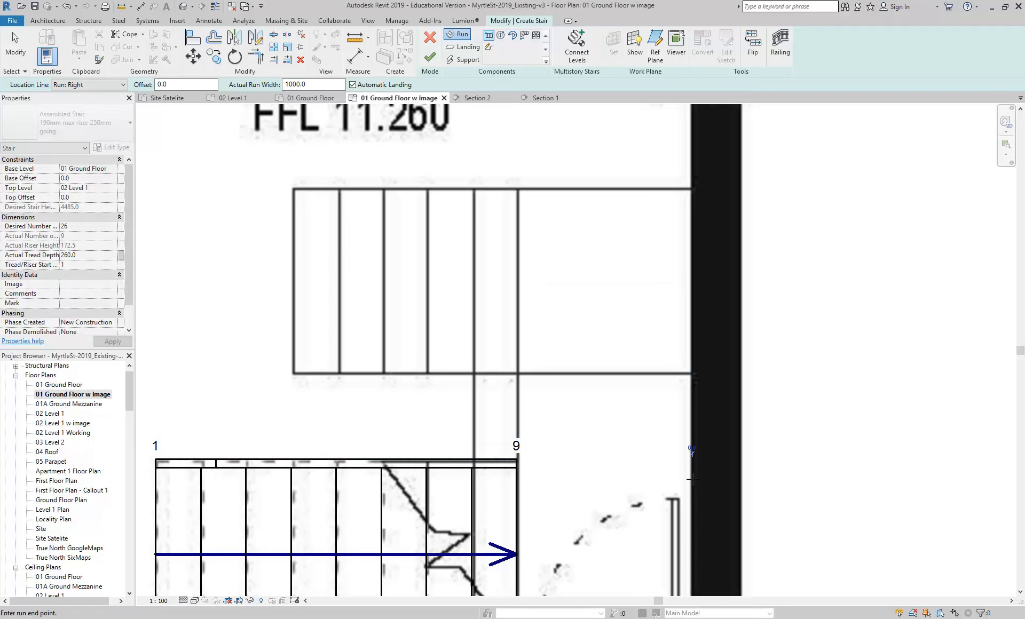
click(694, 342)
scroll(399, 401, down, 1)
middle_drag(487, 462, 382, 390)
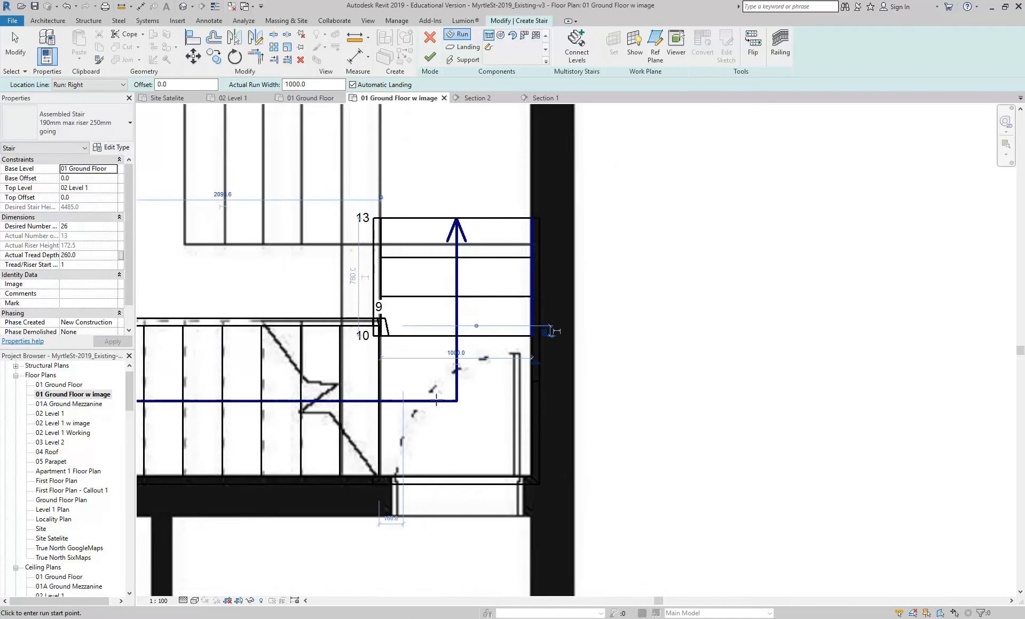
scroll(382, 389, up, 2)
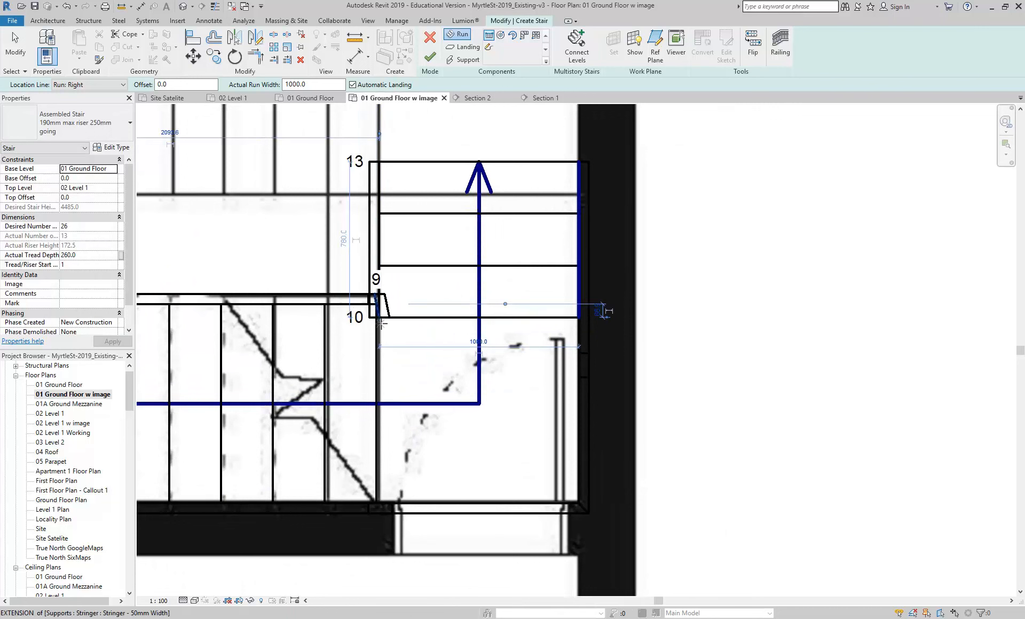
click(65, 7)
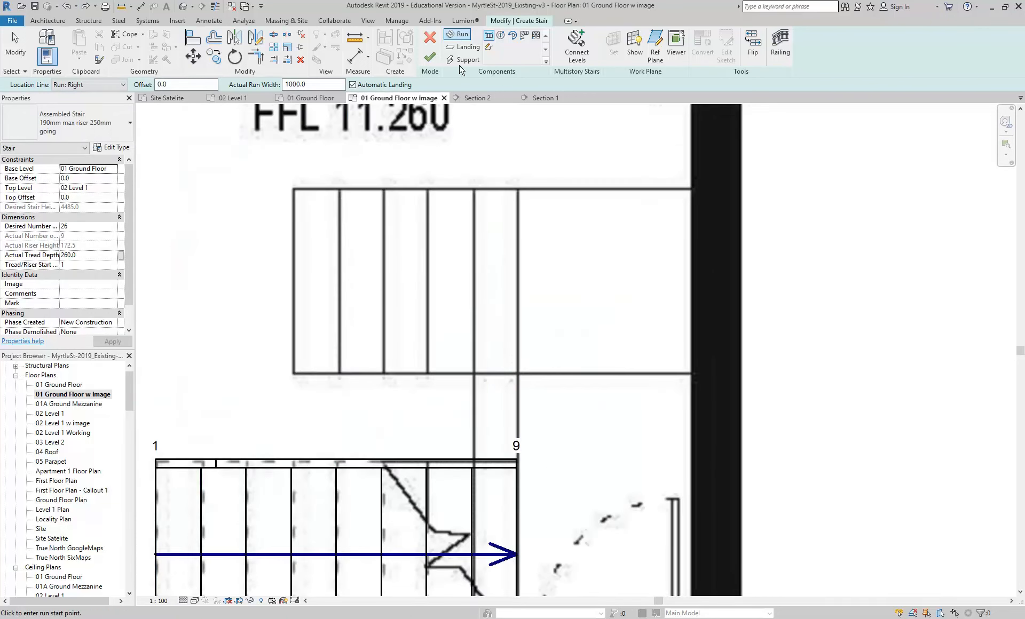
Step: Draw a short second run up the right-hand wall, 260 mm long with two risers, linked by an automatic landing
scroll(465, 341, down, 2)
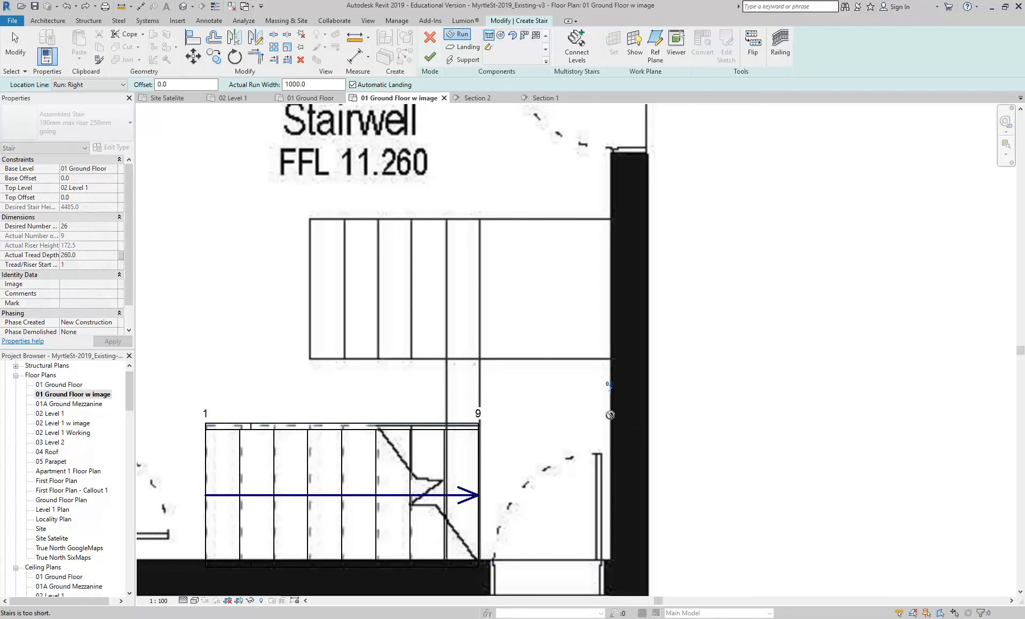
click(611, 416)
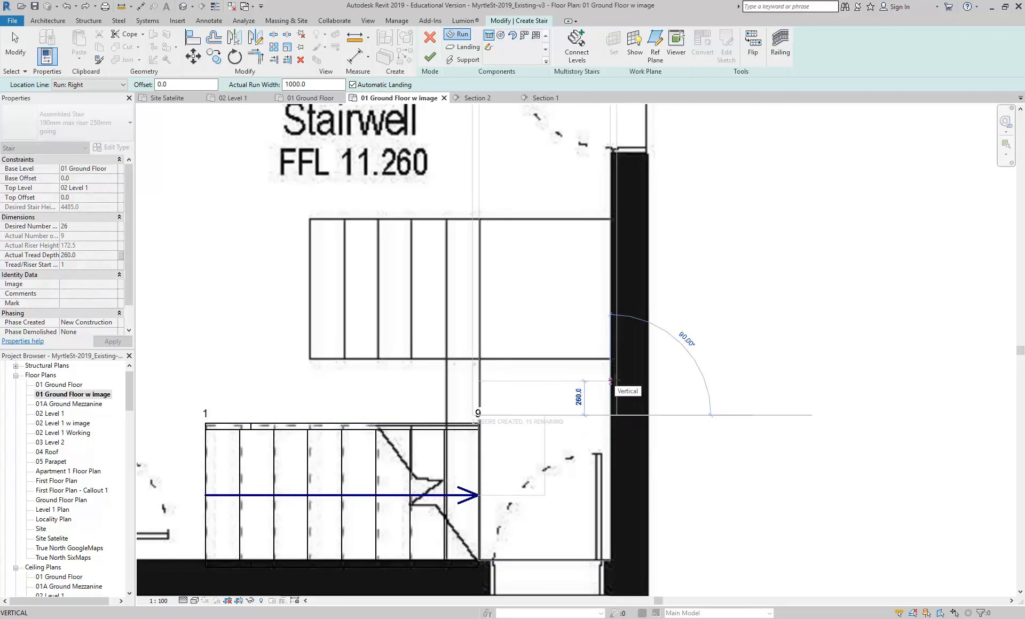
click(612, 380)
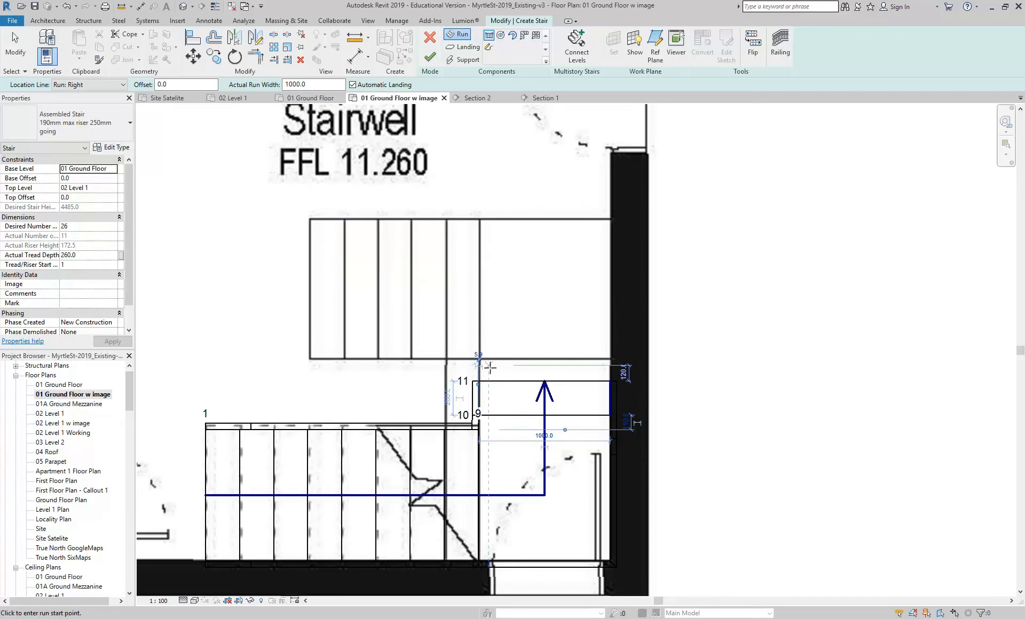
Step: Draw the third run leftward along the plan image's upper flight, 2080 mm long, ending in line with the first riser
click(477, 219)
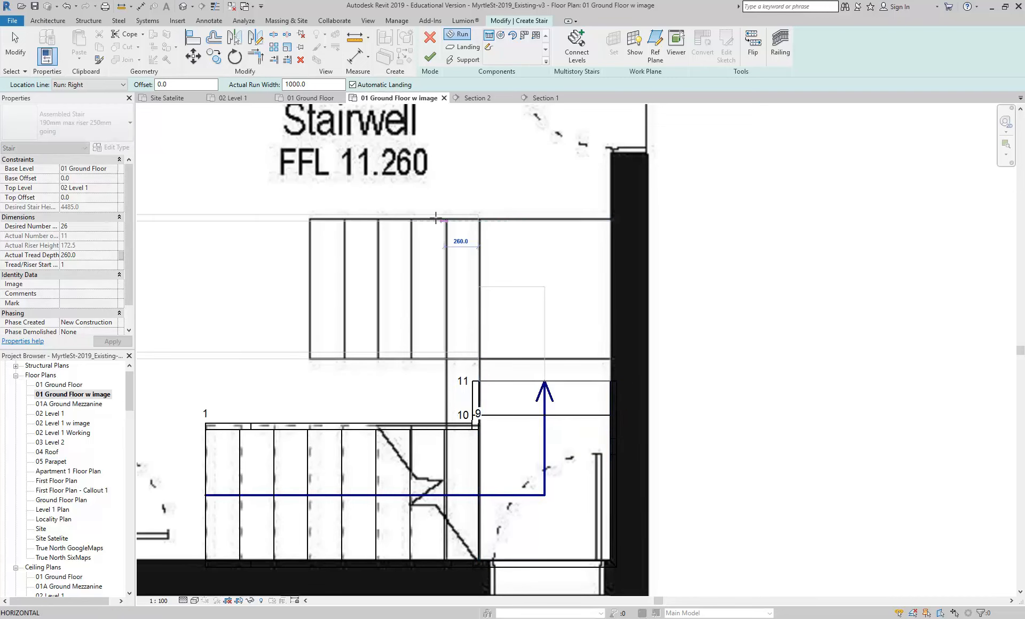
scroll(303, 216, down, 2)
middle_drag(304, 216, 411, 226)
scroll(330, 223, down, 1)
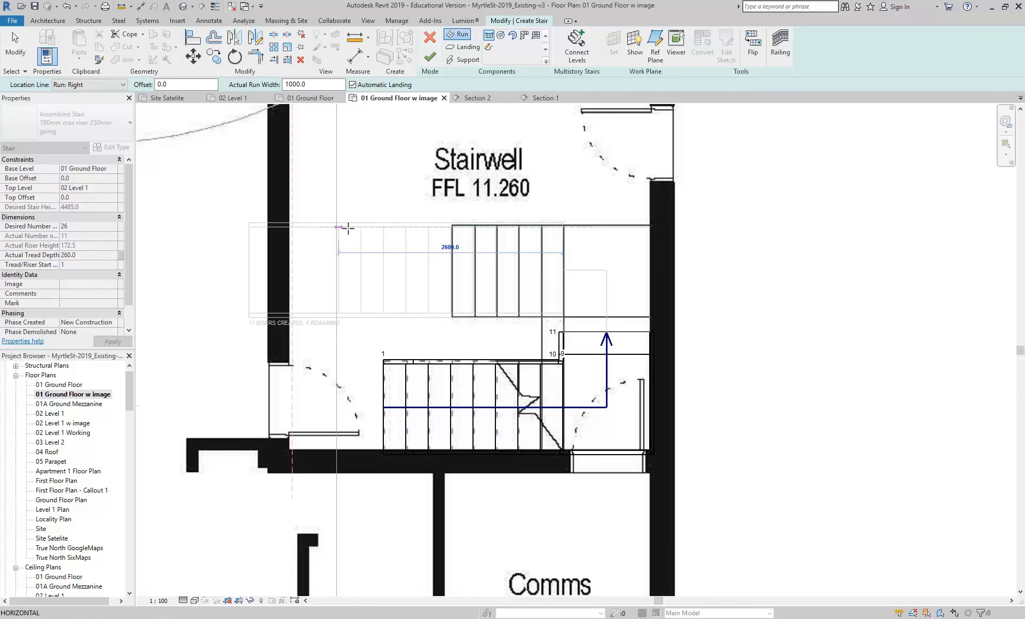
click(382, 227)
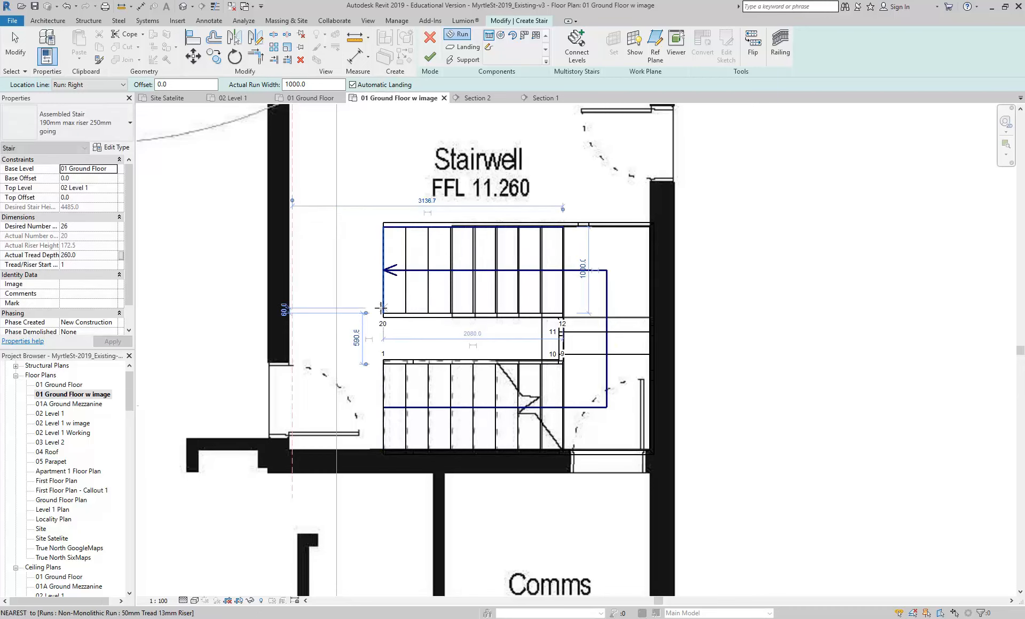
Step: Try a 260 mm run downward from the upper flight's left end near riser 20, then undo it
scroll(362, 327, up, 1)
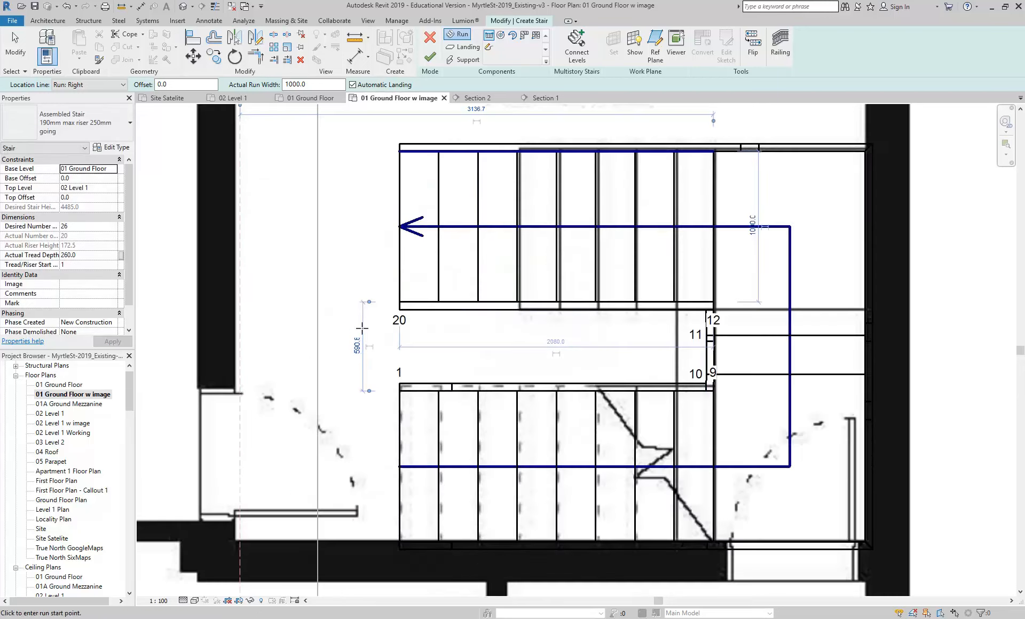
scroll(363, 327, up, 3)
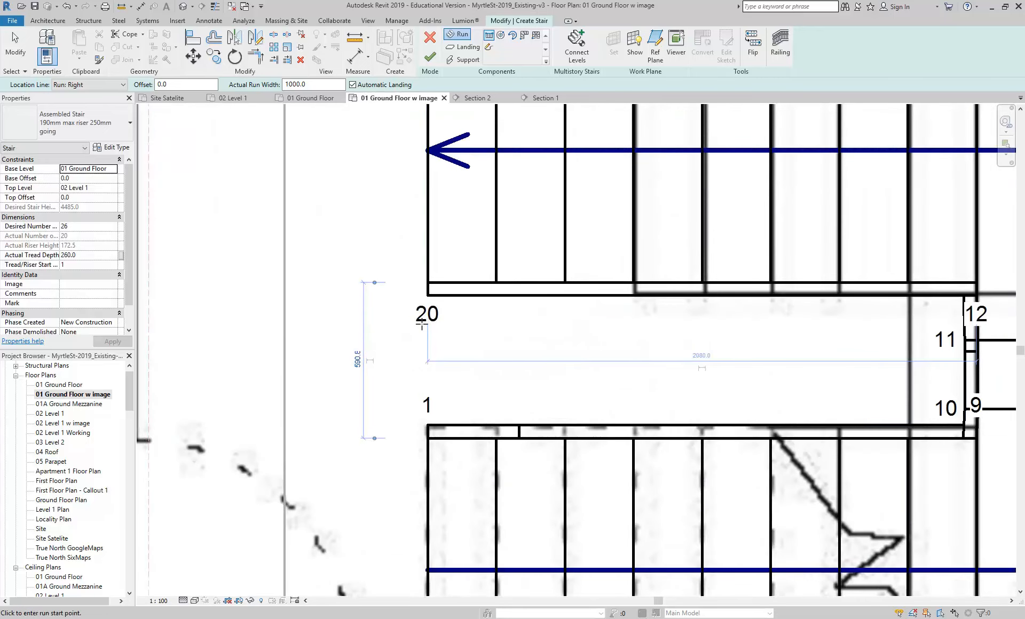
click(422, 323)
scroll(421, 393, down, 1)
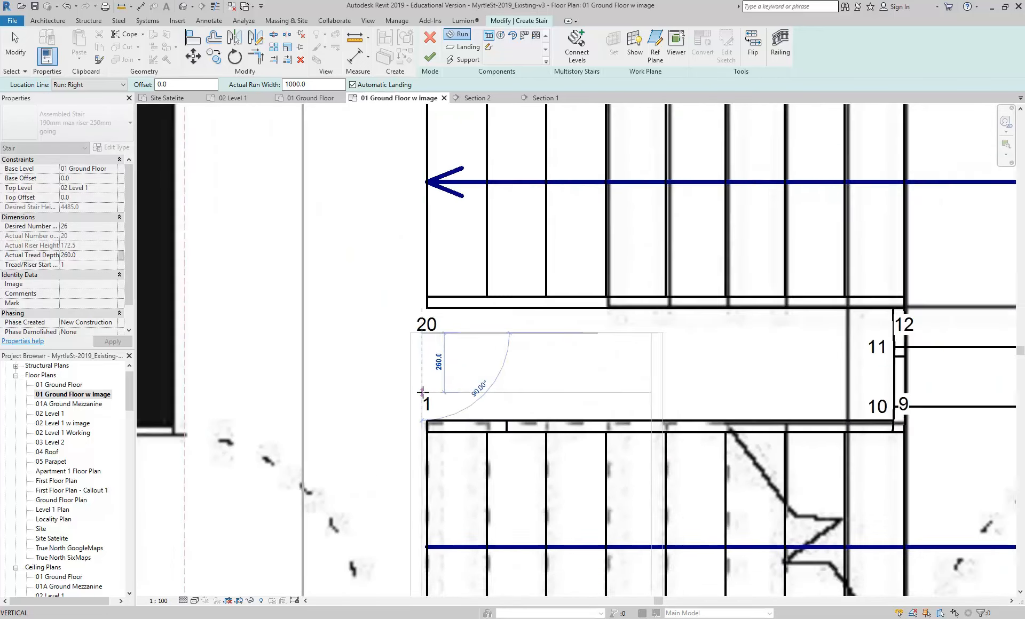
scroll(422, 392, down, 2)
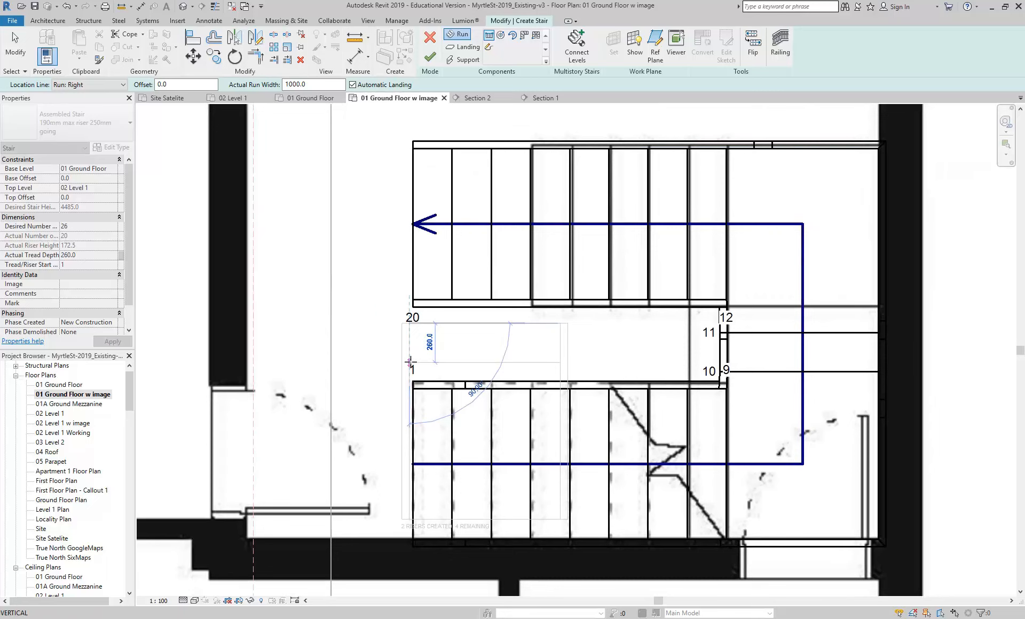
click(410, 362)
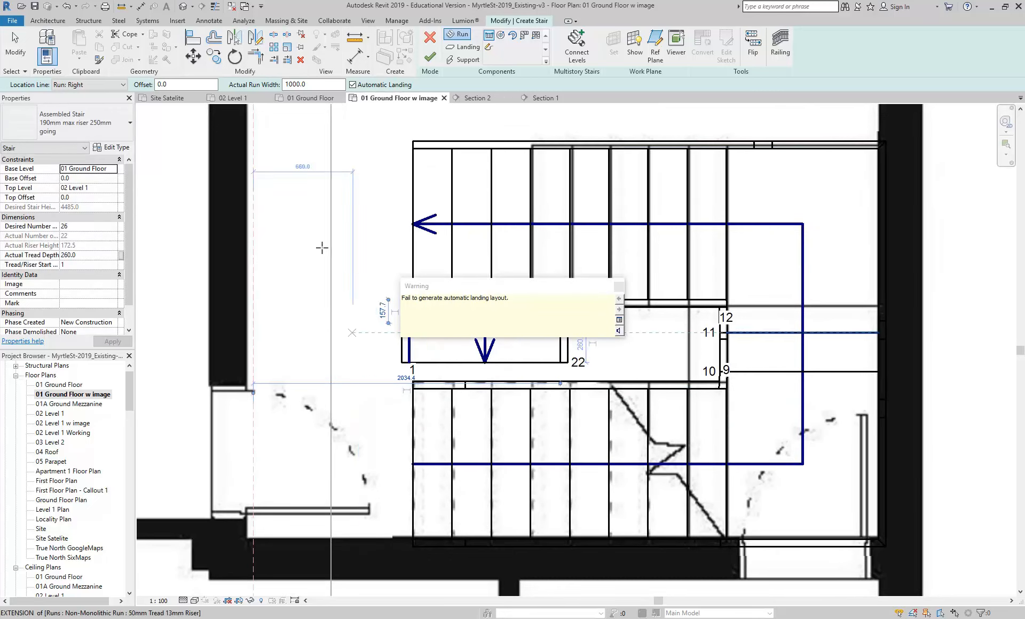
click(64, 7)
Step: Draw a fourth run down the stairwell's left-hand wall, 260 mm long with two risers, linked by an automatic landing
scroll(310, 316, down, 1)
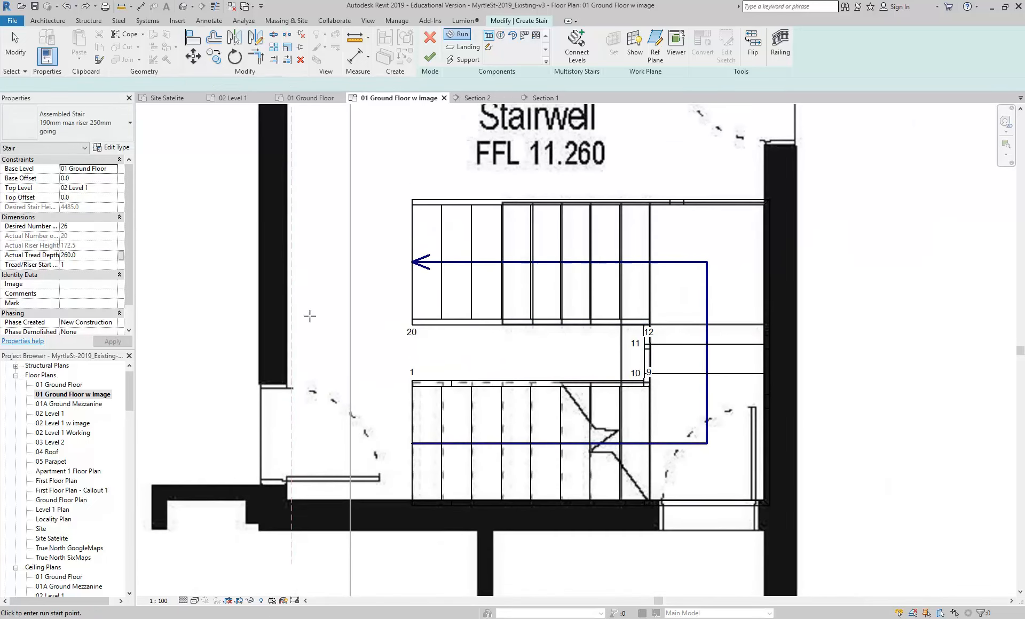
click(287, 335)
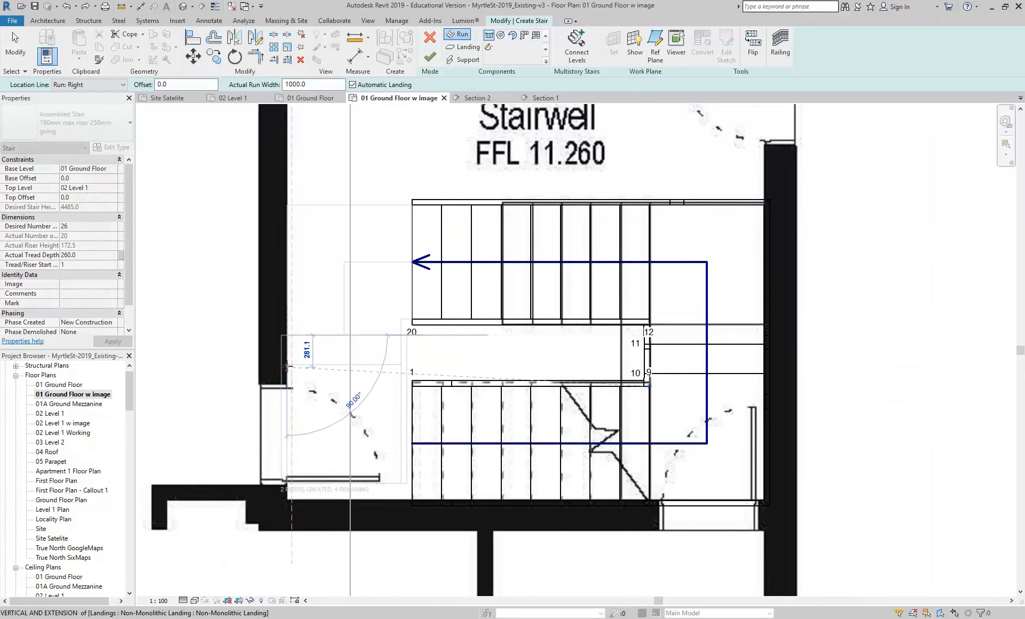
click(288, 367)
middle_drag(324, 410, 259, 381)
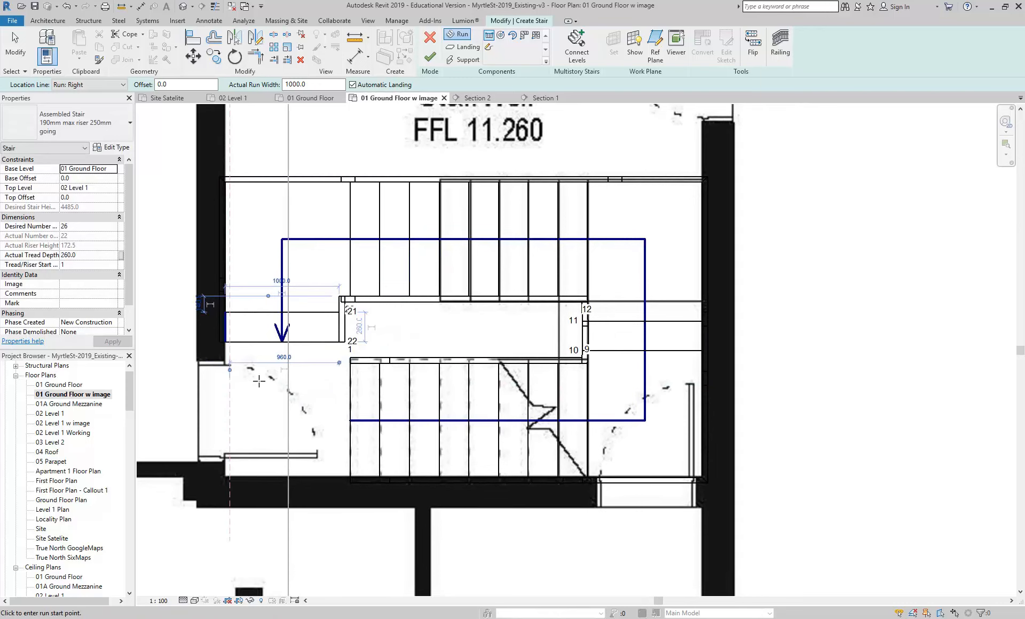
scroll(326, 385, up, 2)
scroll(327, 386, down, 3)
scroll(342, 385, up, 1)
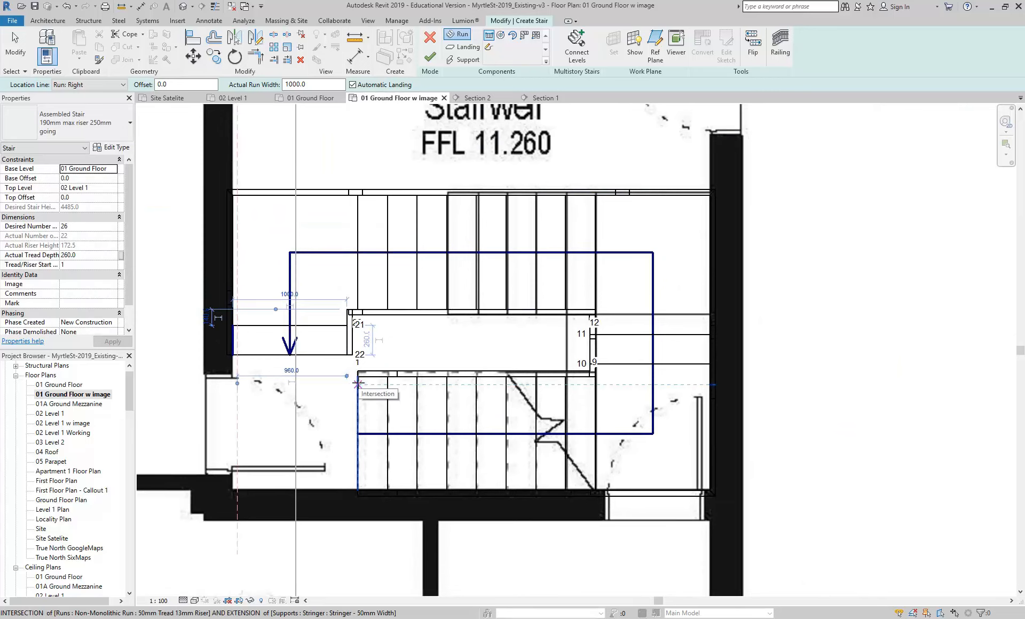
Step: Draw the final run rightward along the stairwell's lower wall with the four remaining risers, linked by an automatic landing
scroll(344, 376, up, 2)
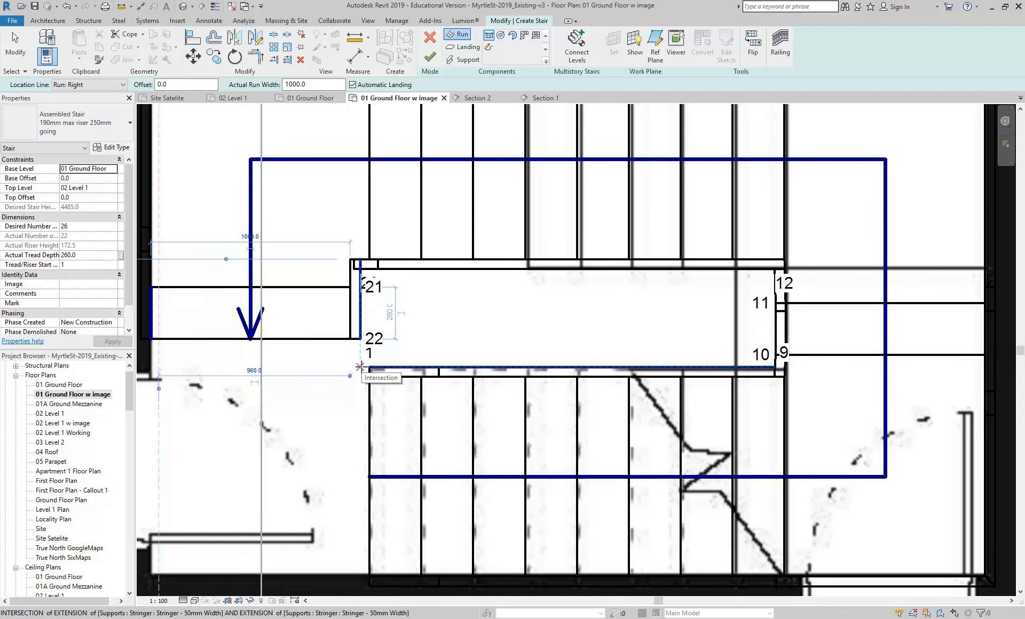
scroll(361, 376, down, 1)
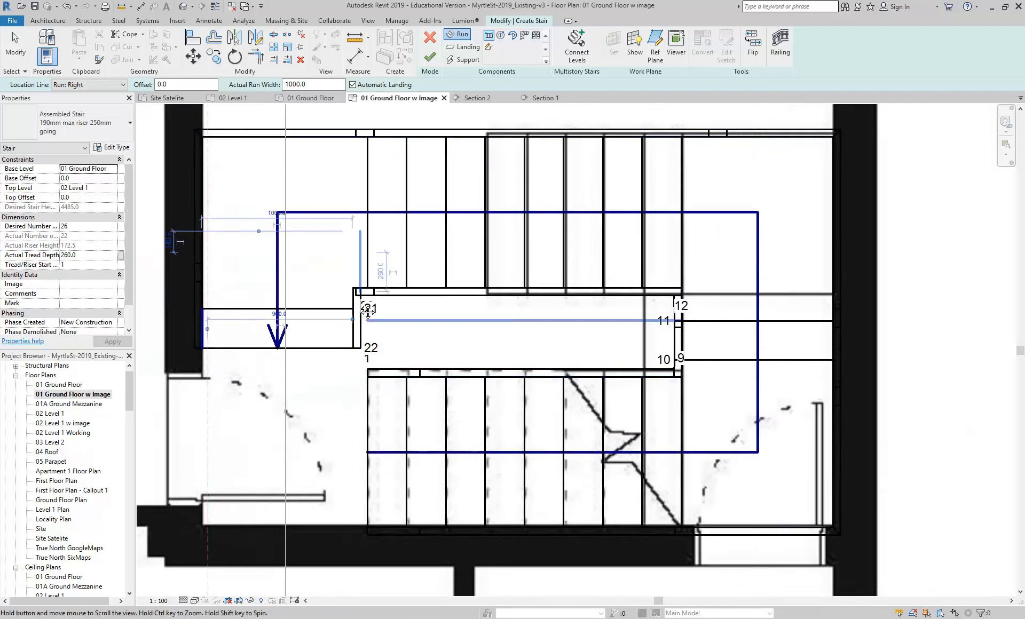
middle_drag(362, 376, 360, 304)
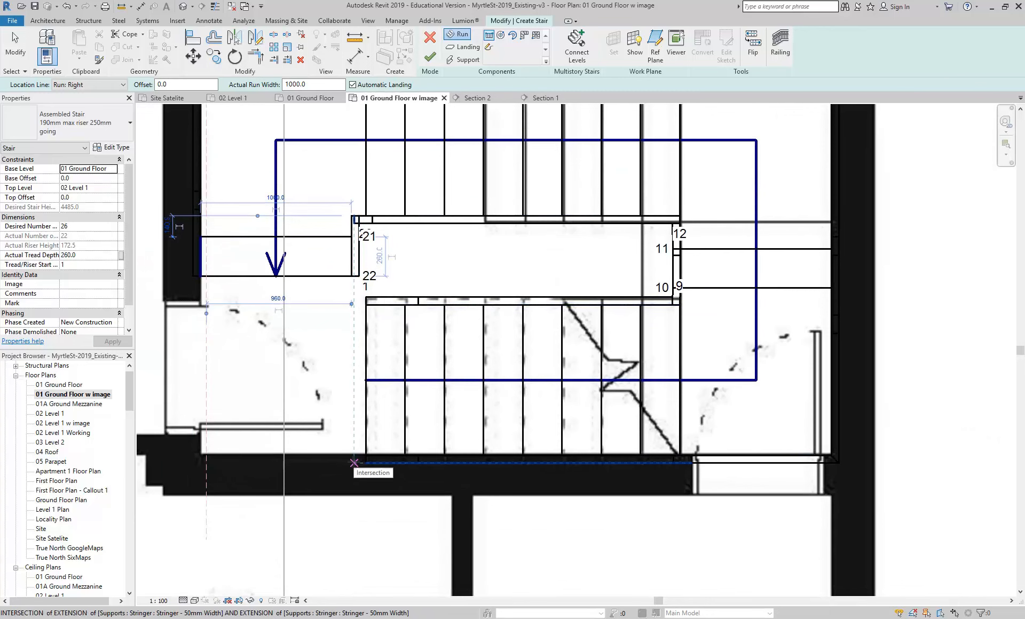
click(354, 463)
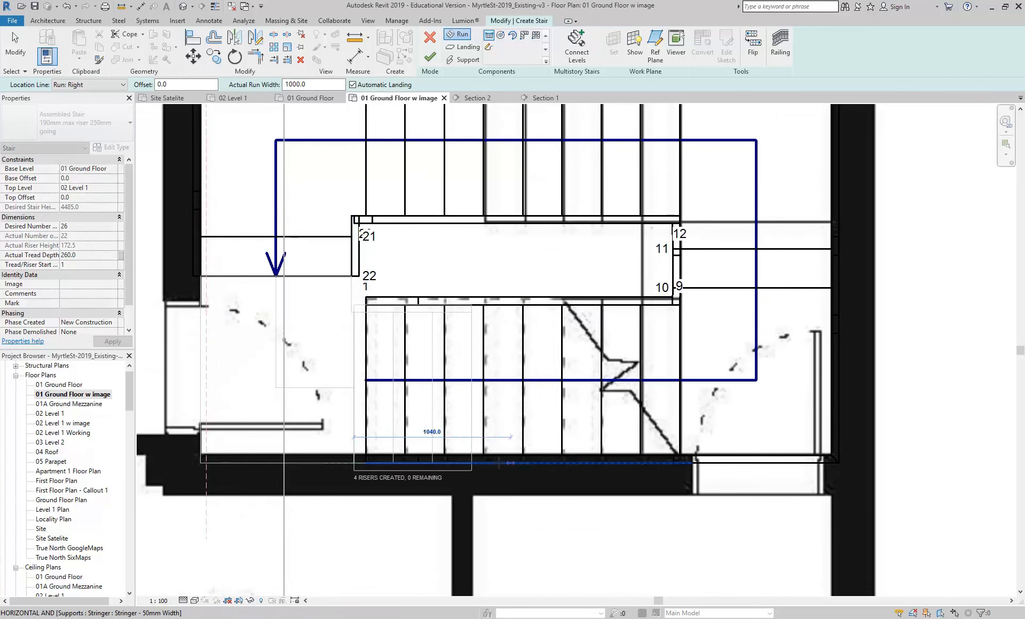
click(472, 462)
key(Escape)
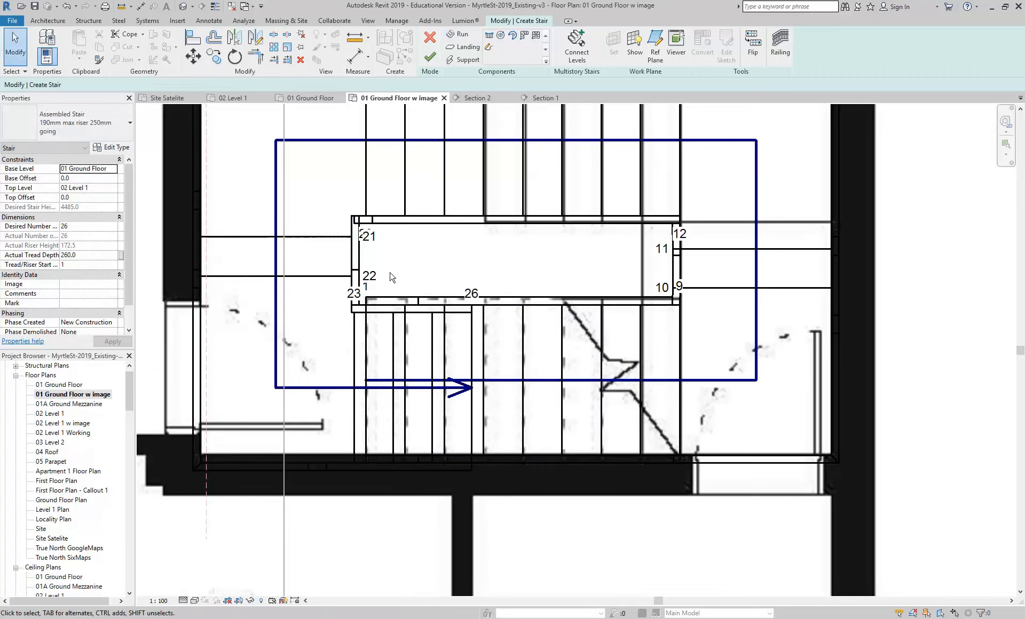
Step: Finish the stair in the stairwell and clear the baluster warning
scroll(352, 408, down, 2)
right_click(349, 149)
click(371, 156)
right_click(371, 158)
click(382, 165)
middle_drag(394, 197, 378, 260)
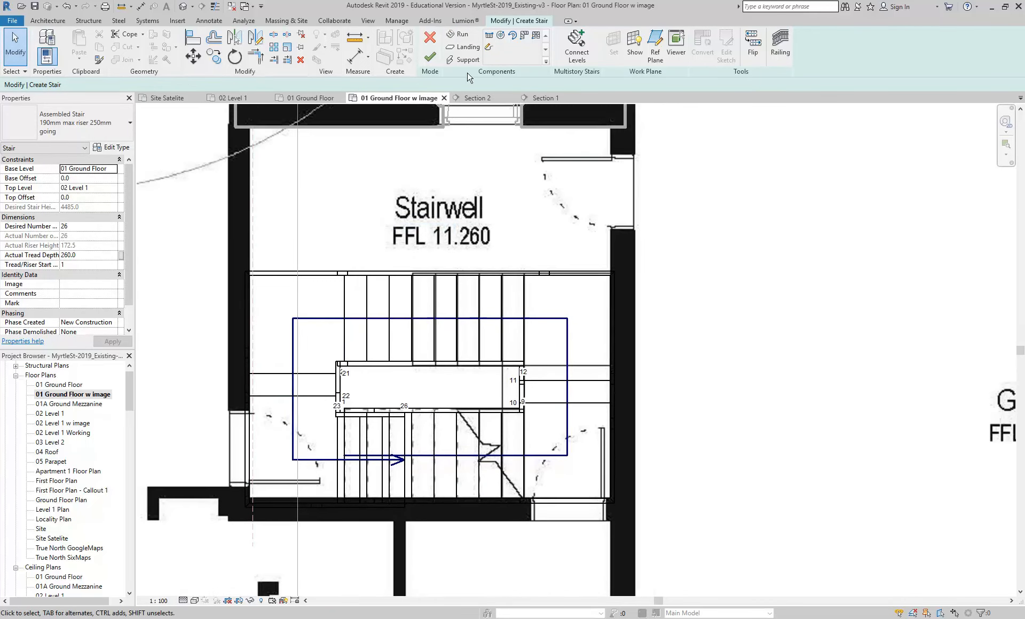
click(430, 56)
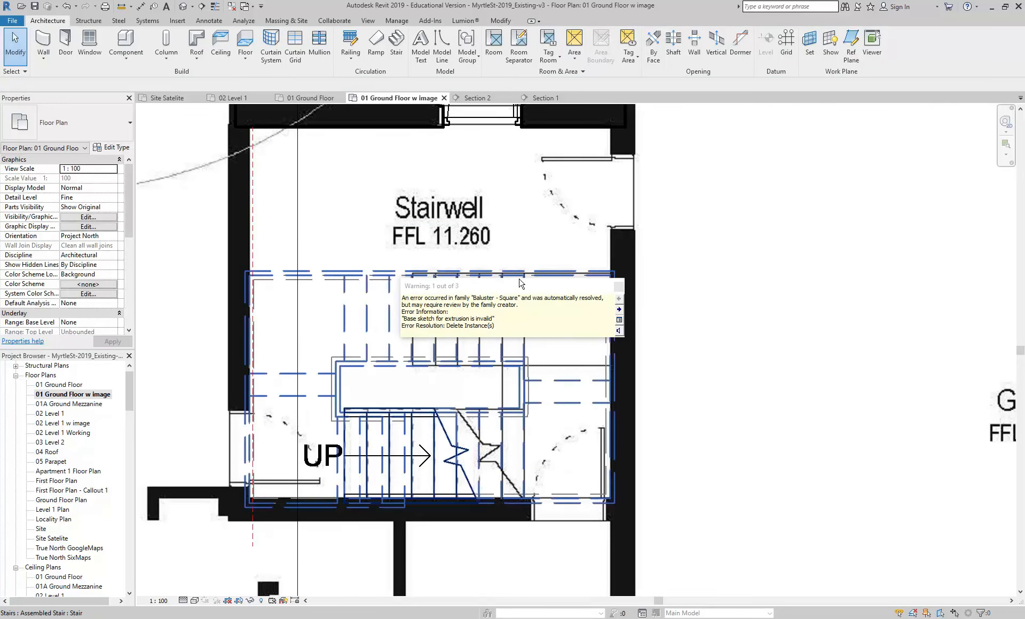
drag(519, 282, 775, 260)
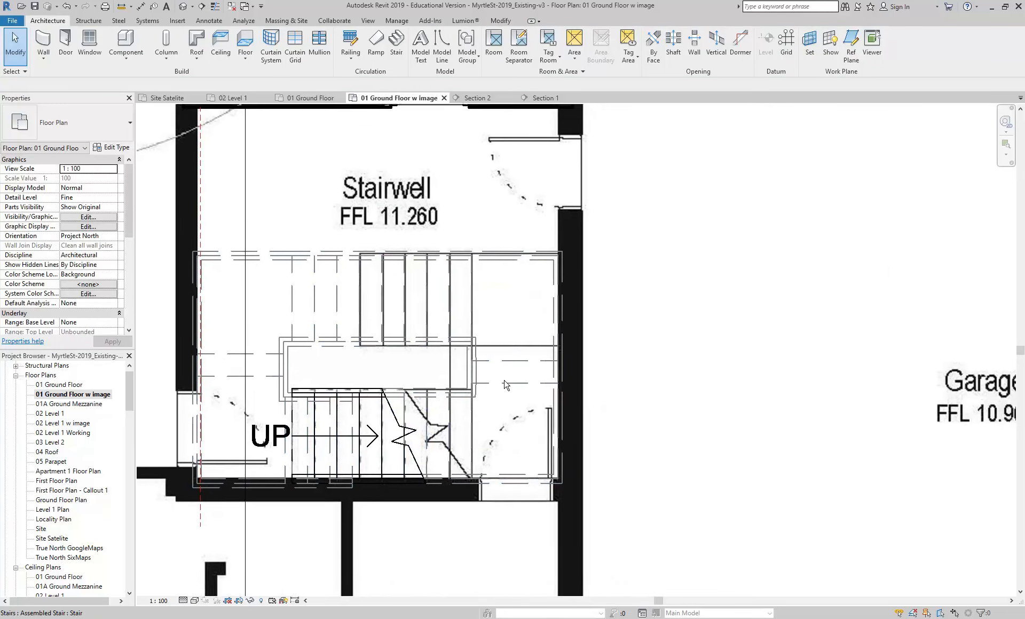
Step: Select the finished stair and open the {3D} view with it still selected
click(532, 401)
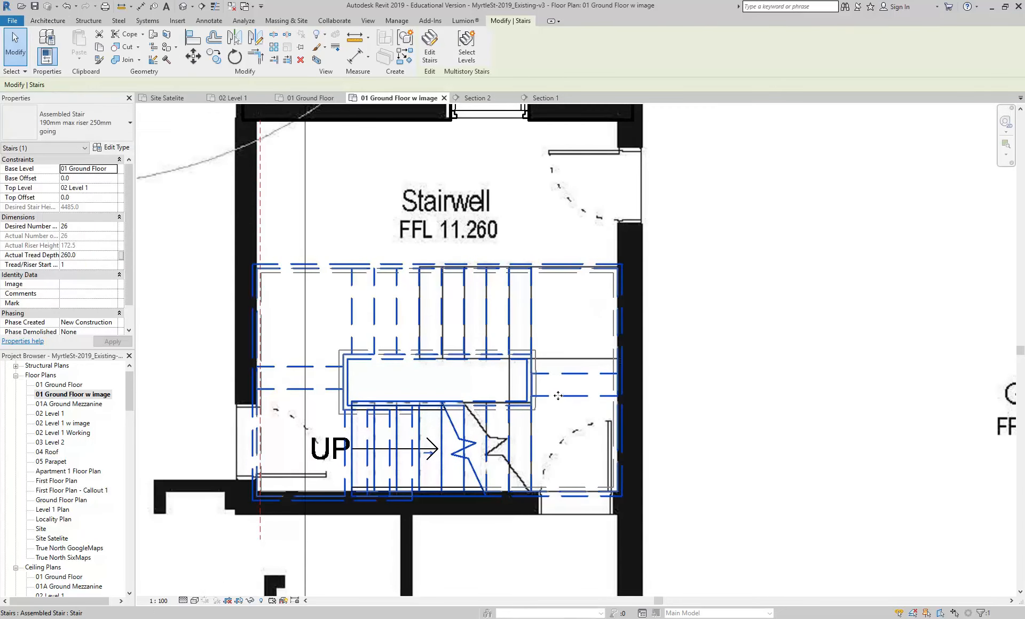
mouse_move(553, 395)
middle_down()
mouse_move(511, 388)
mouse_move(552, 401)
middle_up()
scroll(508, 388, up, 3)
scroll(509, 390, down, 4)
drag(130, 393, 129, 463)
scroll(45, 422, down, 2)
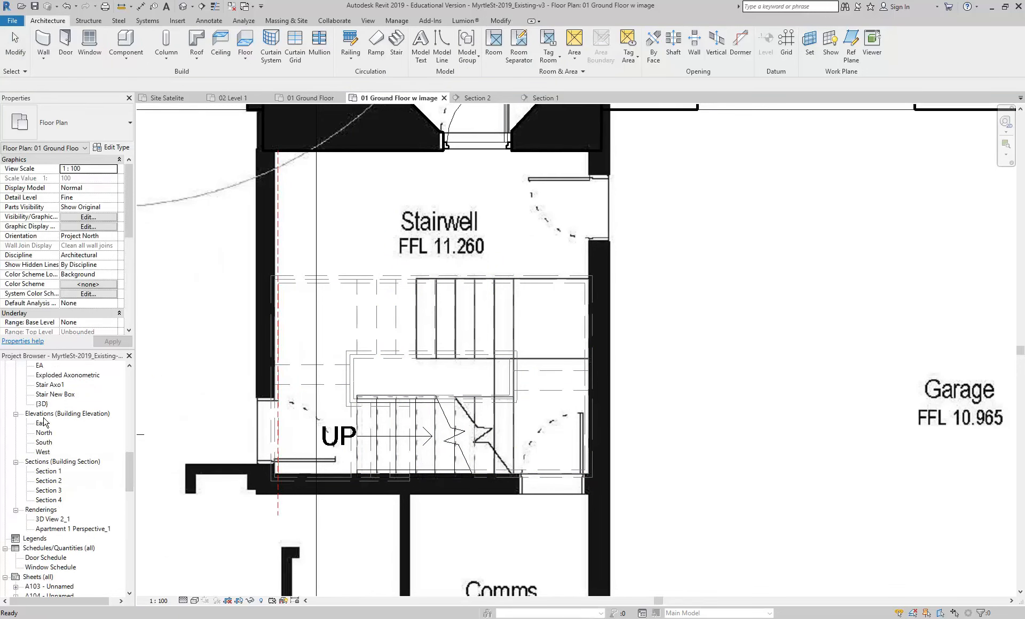
double_click(40, 404)
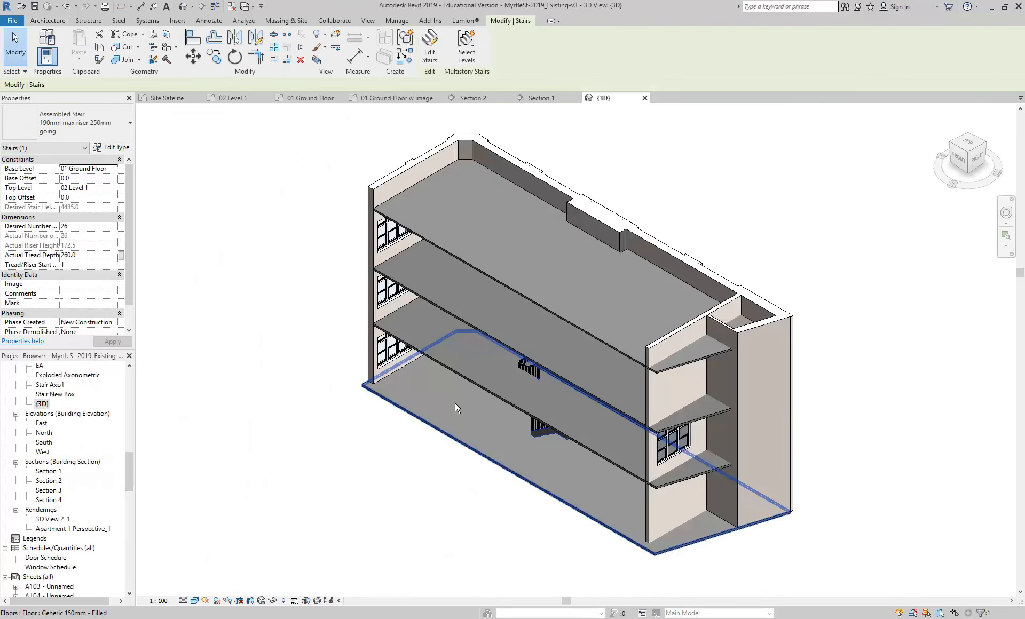
Step: Examine the new stair and its railings in 3D from the ground floor up to the level above
shift+middle_drag(562, 428, 498, 420)
scroll(497, 420, up, 2)
shift+middle_drag(659, 423, 741, 450)
scroll(648, 431, up, 2)
mouse_move(648, 431)
shift+middle_down()
mouse_move(688, 449)
mouse_move(635, 441)
shift+middle_up()
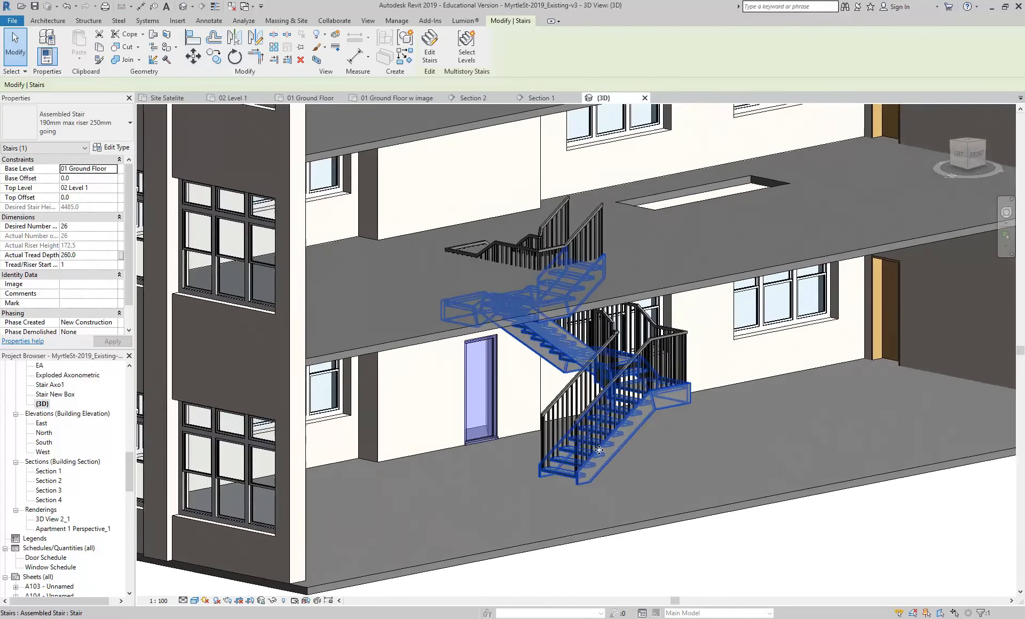
scroll(592, 443, up, 1)
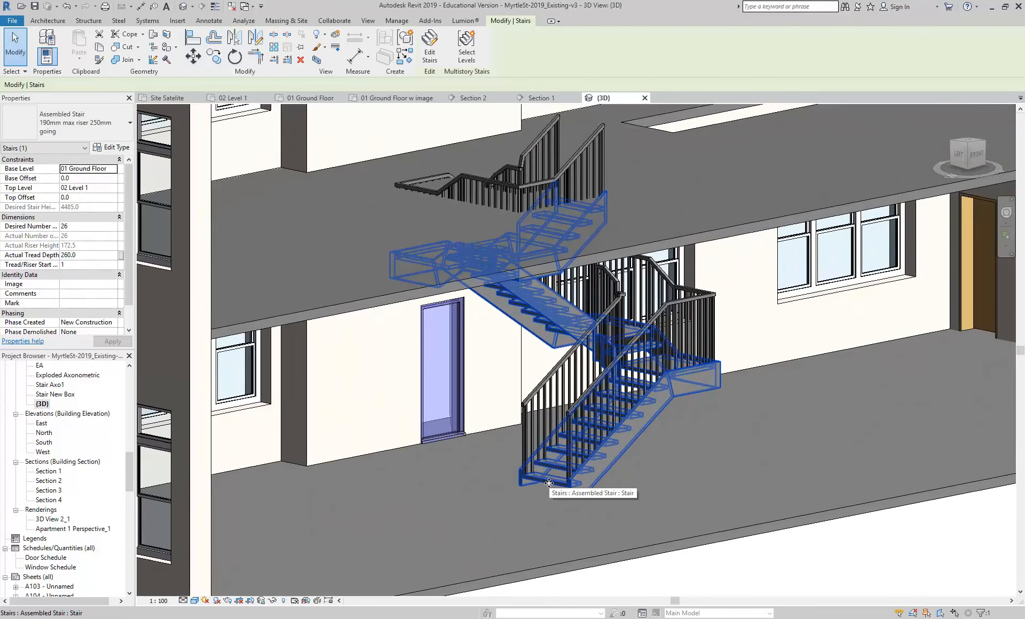
mouse_move(535, 453)
shift+middle_down()
mouse_move(528, 484)
mouse_move(530, 469)
shift+middle_up()
shift+middle_drag(537, 400, 511, 398)
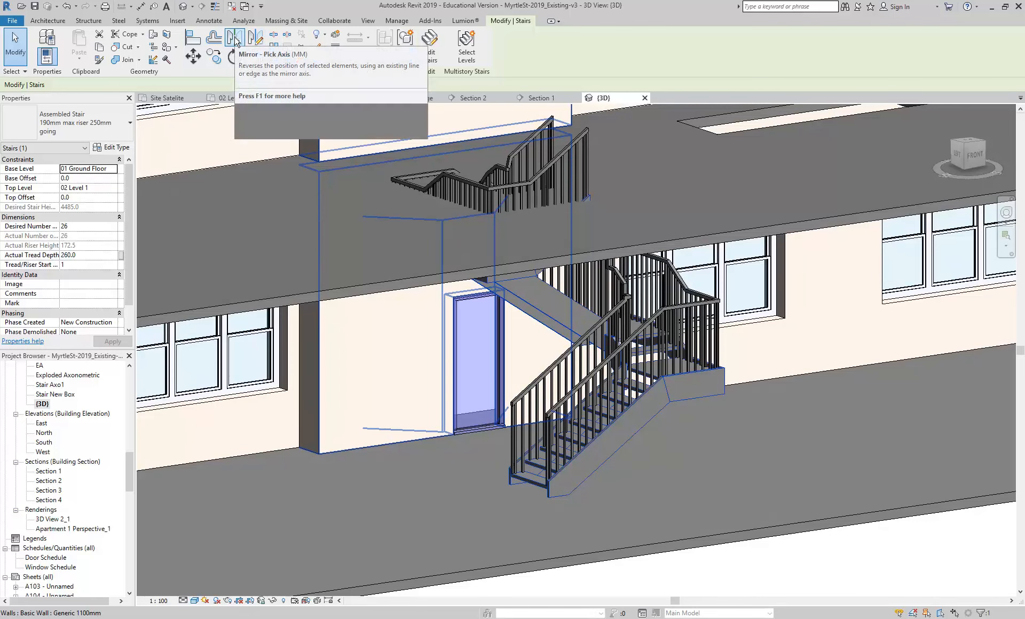
Step: Try mirroring the stair as a copy about a tread edge on the short side run, then undo the mirror
click(235, 41)
scroll(647, 327, up, 4)
scroll(647, 328, up, 2)
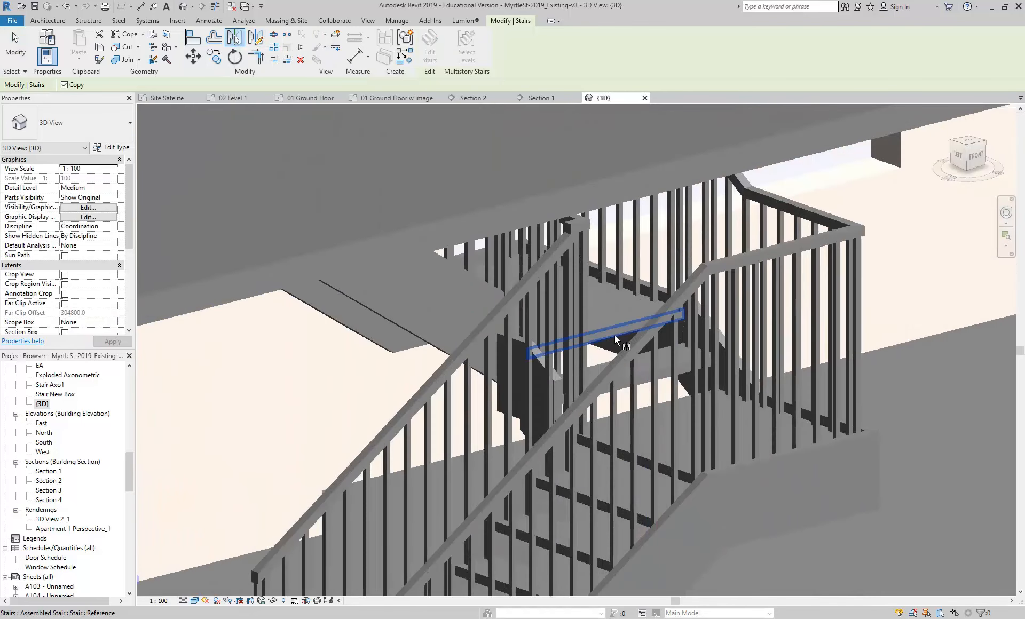
shift+middle_drag(612, 368, 613, 347)
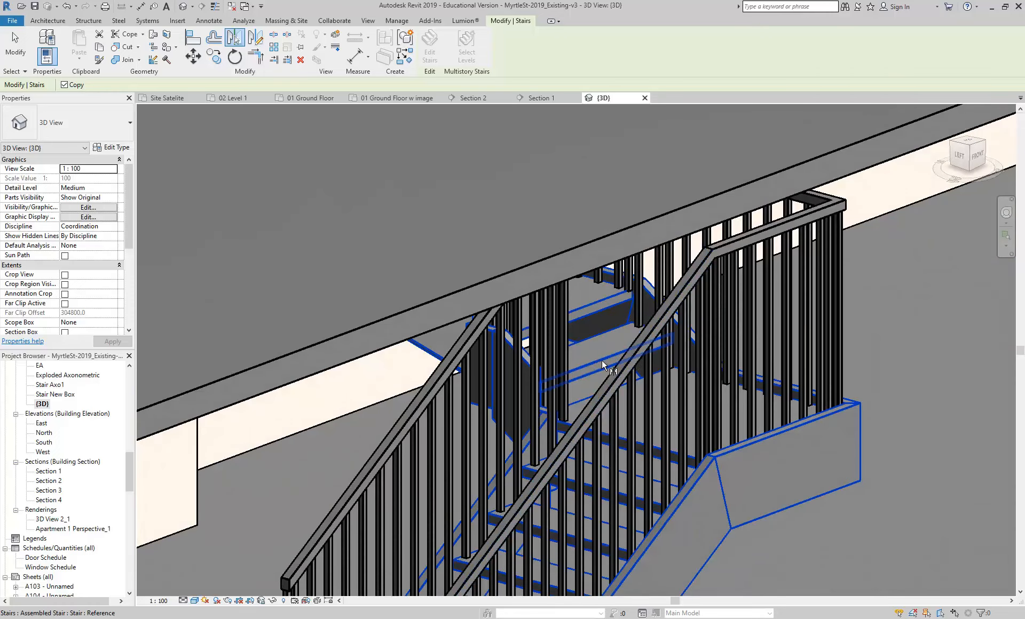
click(602, 360)
scroll(524, 421, down, 5)
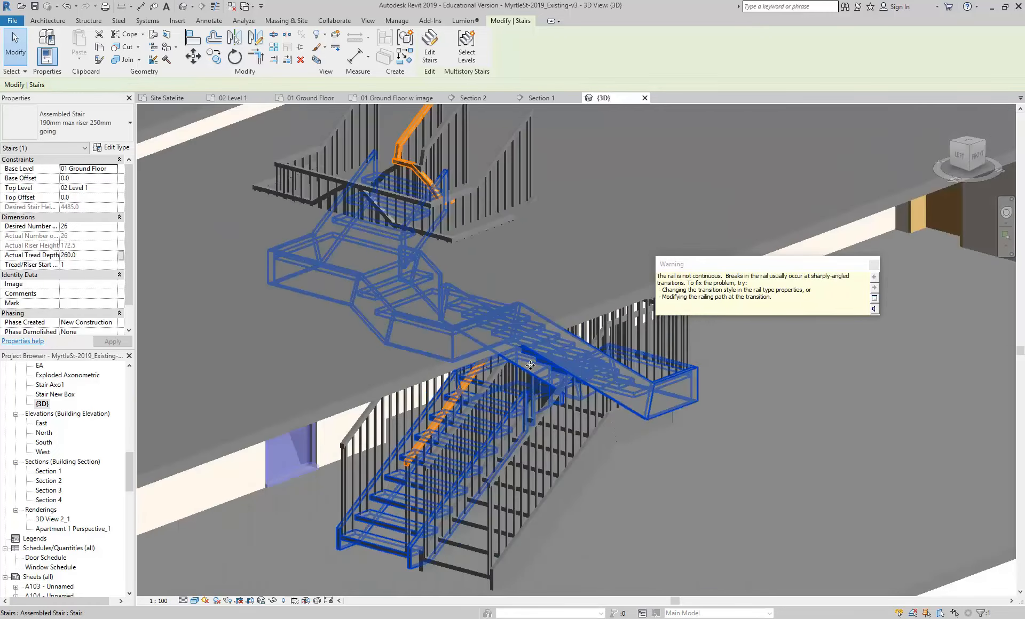
shift+middle_drag(524, 421, 445, 532)
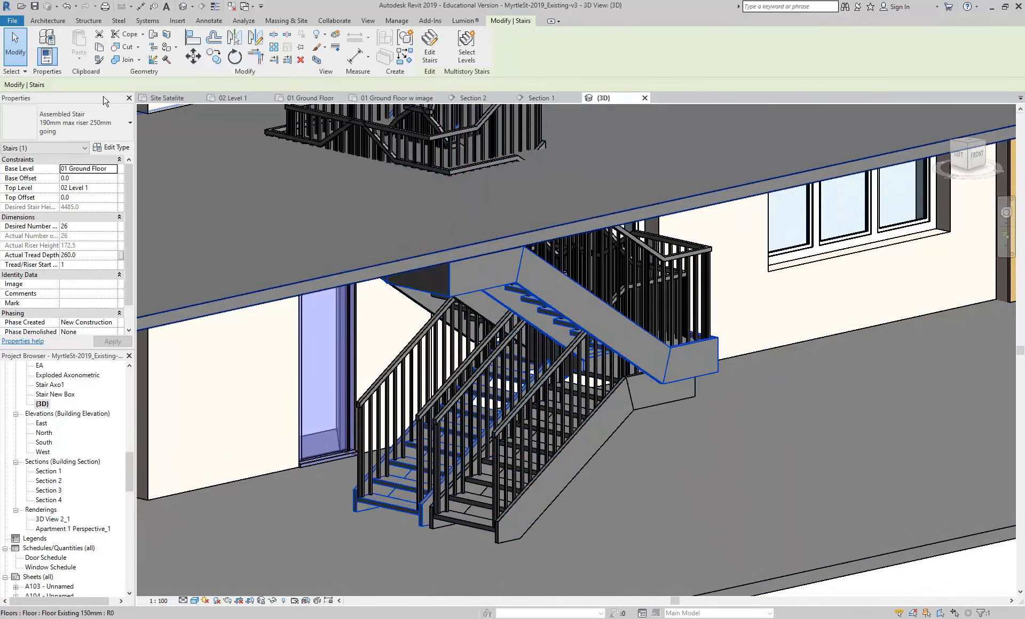
click(69, 7)
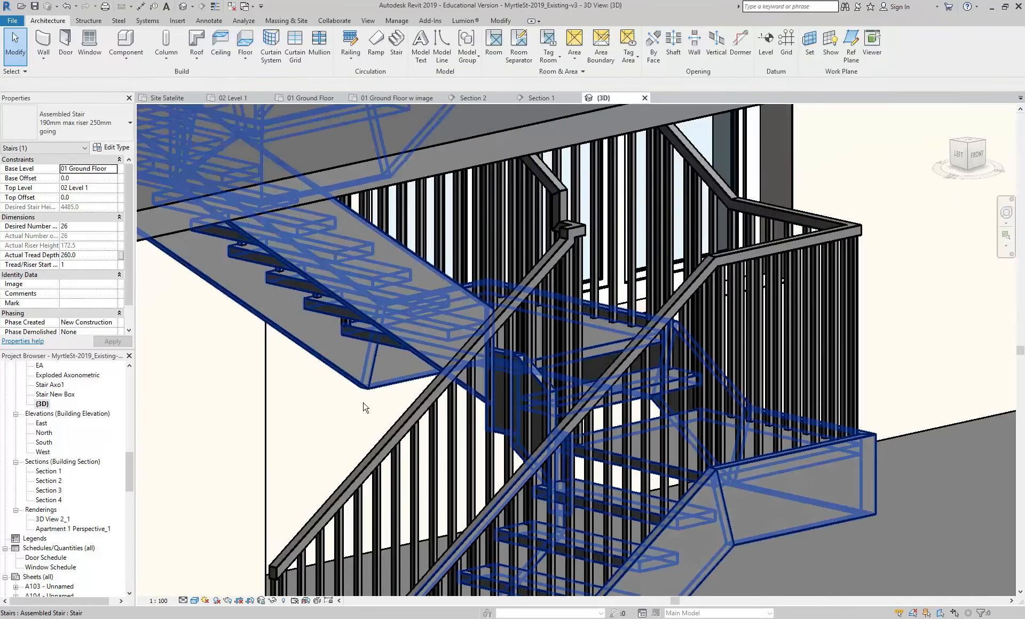
Step: Mirror the stair about a tread edge on the short side run without keeping the original, accepting the deletion of affected elements
scroll(538, 373, down, 2)
middle_drag(539, 374, 509, 244)
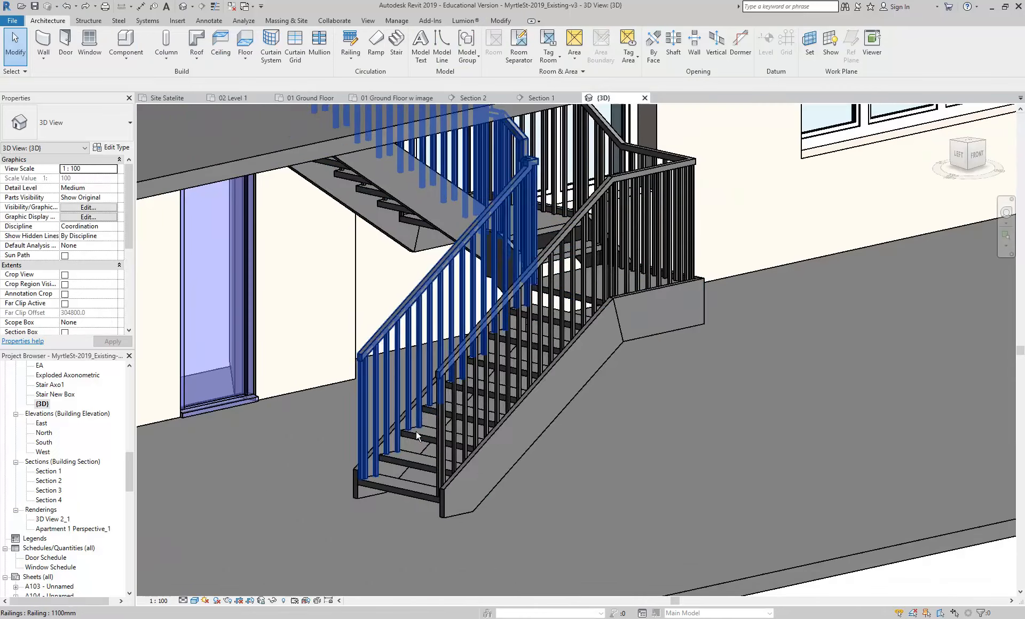
click(409, 454)
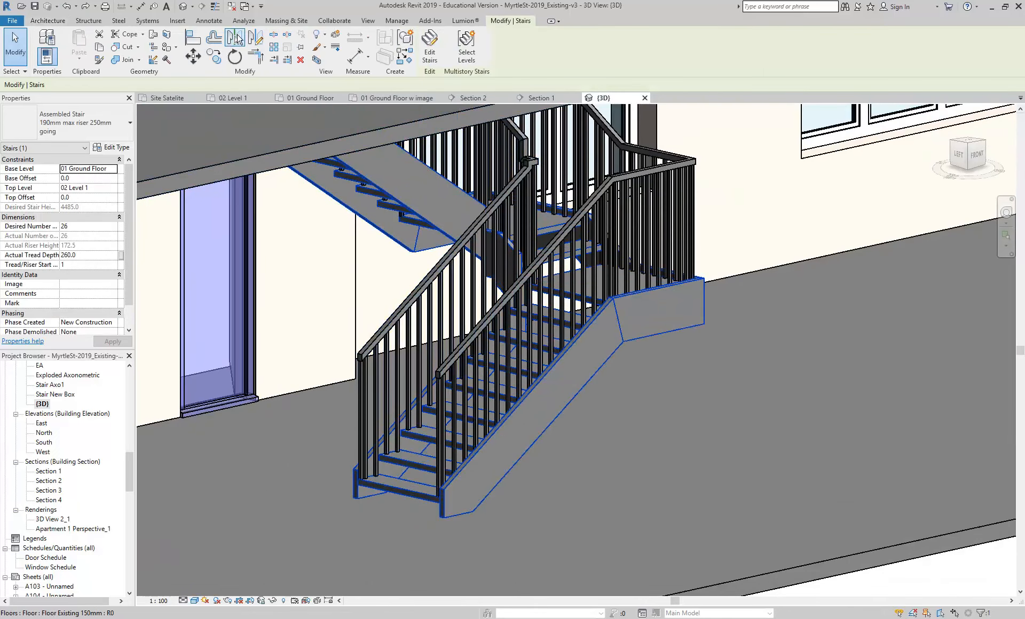
click(238, 39)
click(64, 85)
shift+middle_drag(505, 235, 512, 277)
scroll(513, 278, up, 2)
click(552, 243)
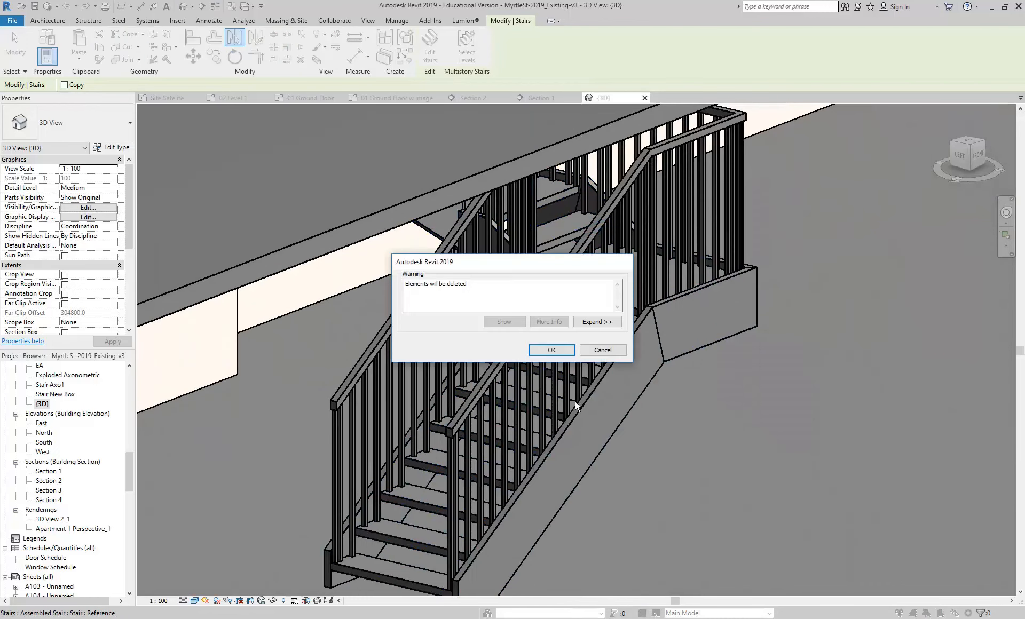
click(544, 350)
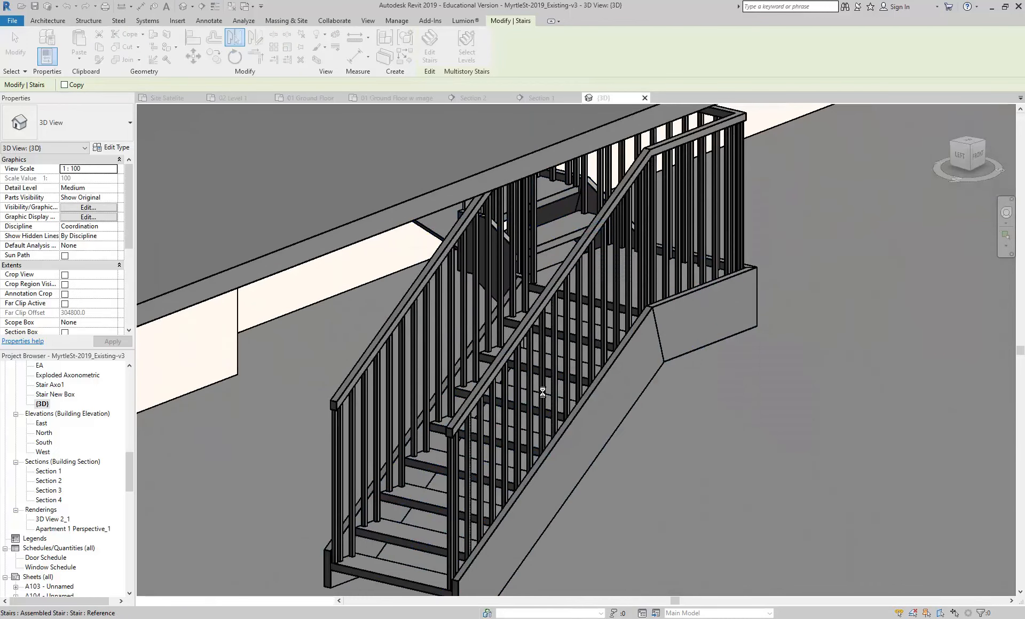
scroll(540, 390, down, 5)
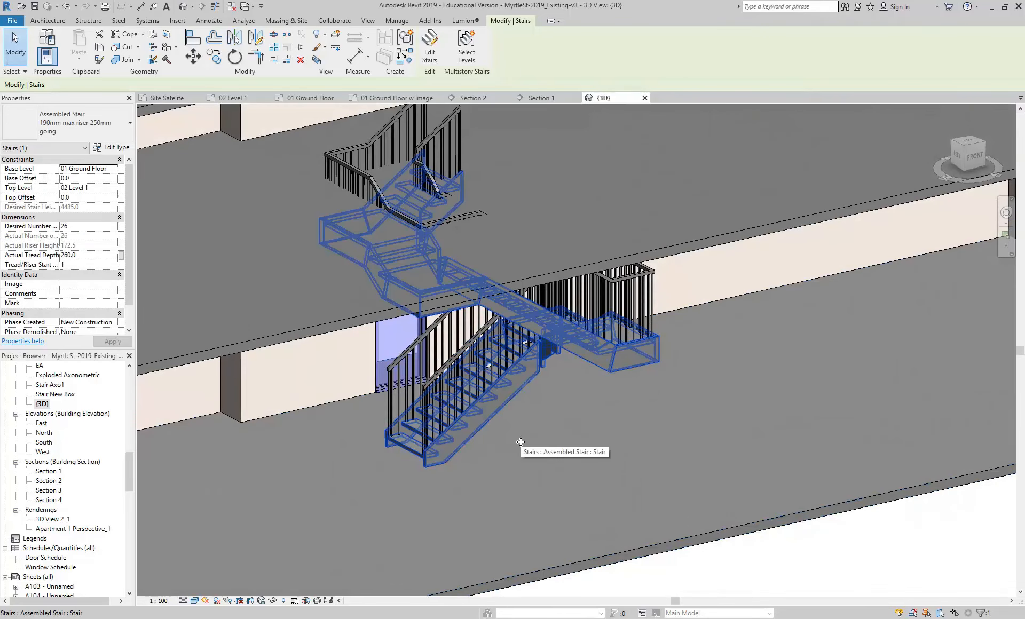
key(Escape)
shift+middle_drag(520, 443, 728, 453)
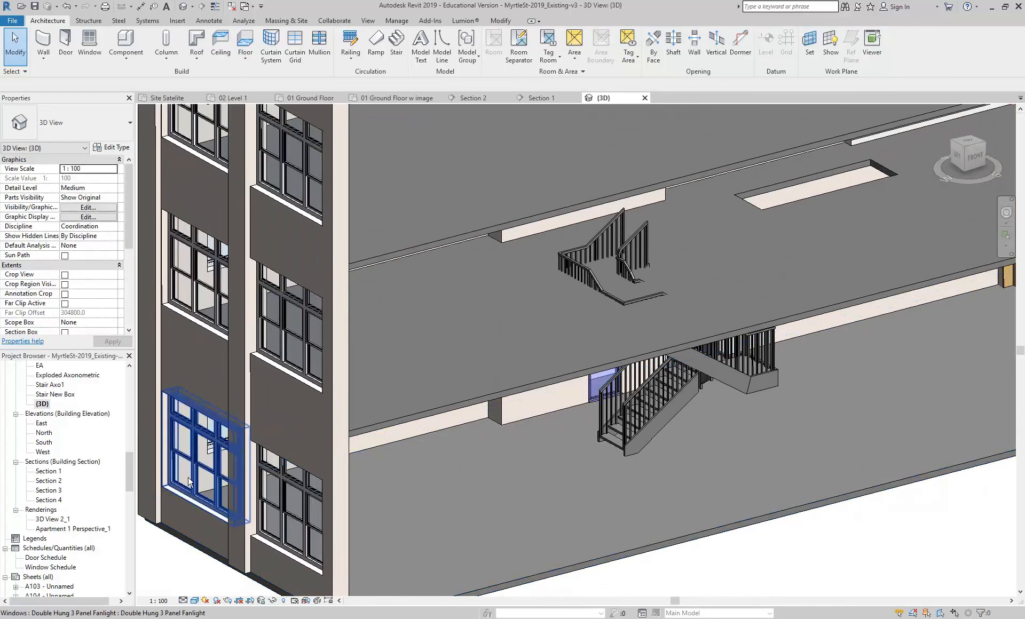
Step: Open the 01 Ground Floor floor plan
drag(129, 479, 123, 418)
scroll(96, 430, up, 4)
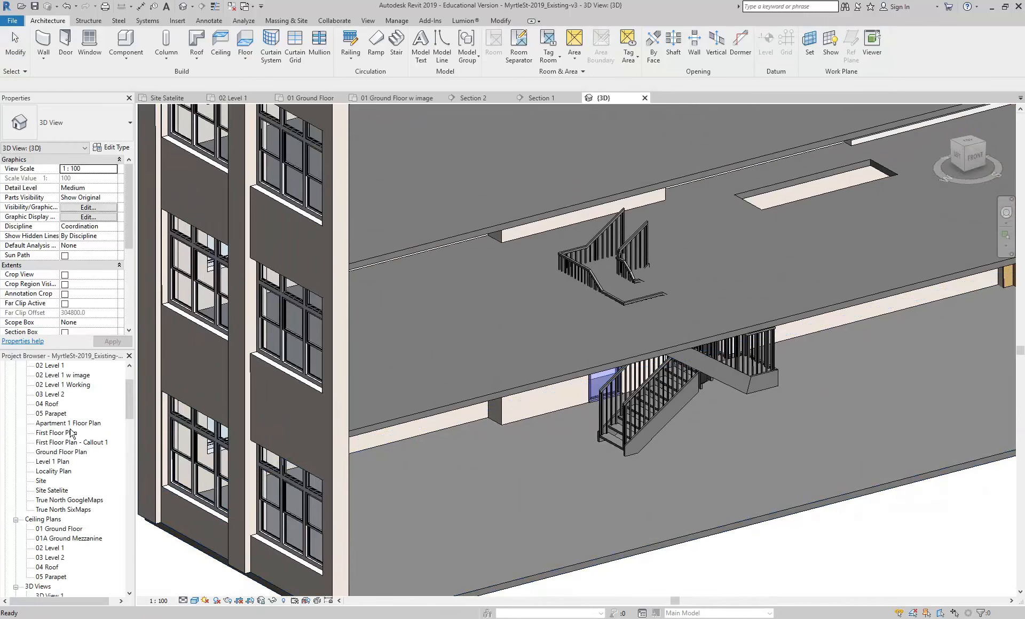
double_click(63, 395)
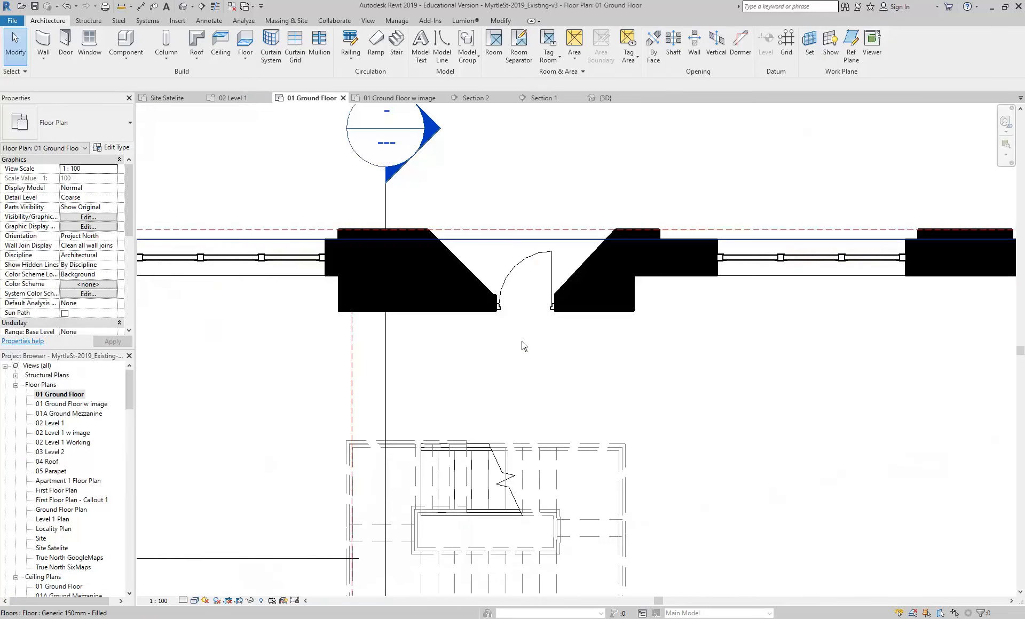
Step: Start a new stair based on 01 Ground Floor and set its top level to 02 Level 1
click(396, 44)
middle_drag(398, 305, 305, 290)
scroll(304, 290, up, 2)
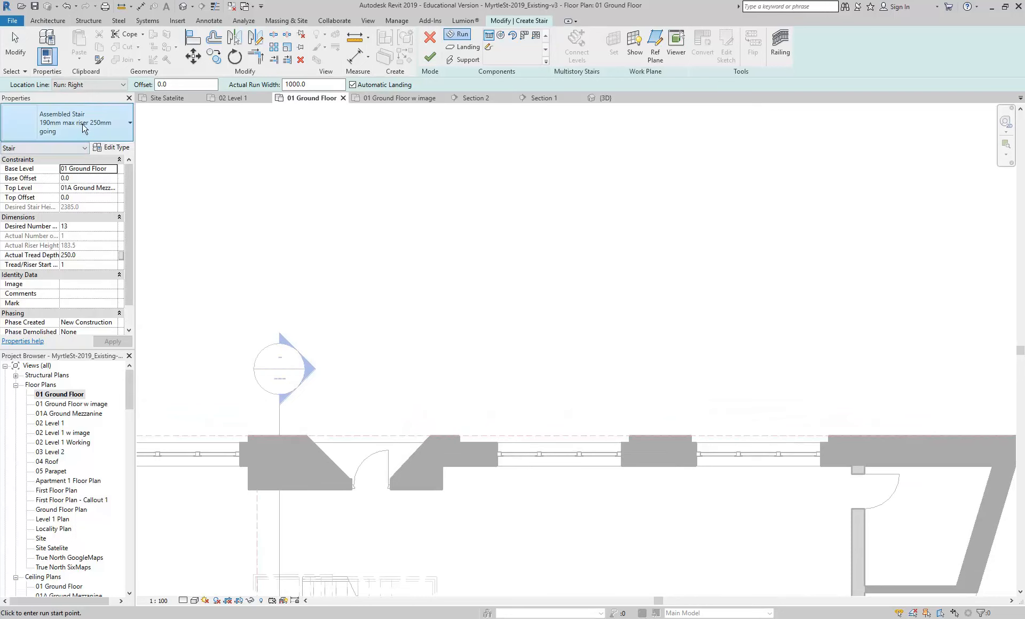
click(60, 396)
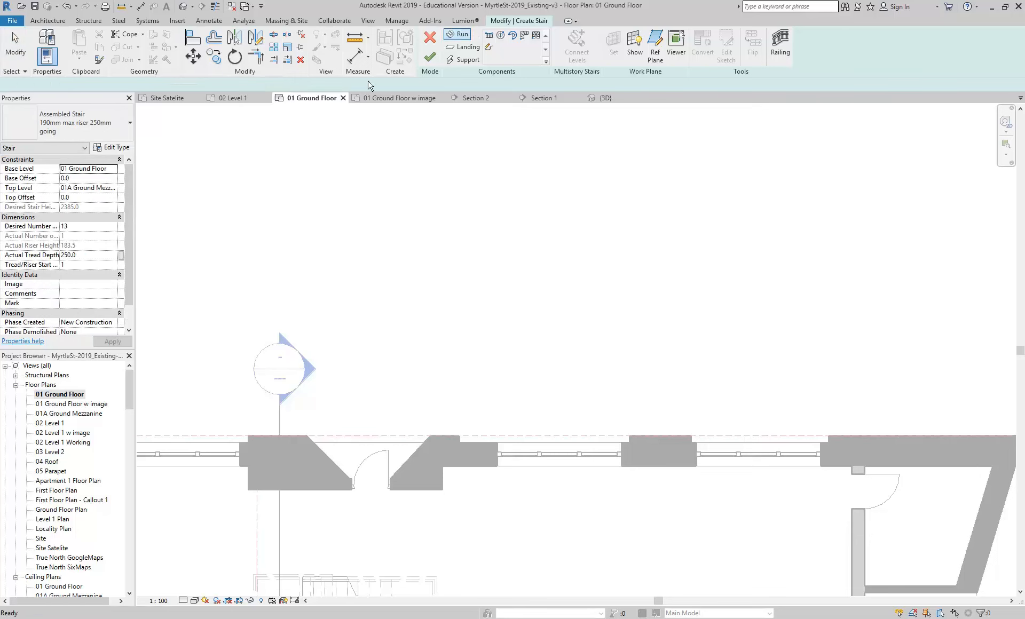
click(97, 192)
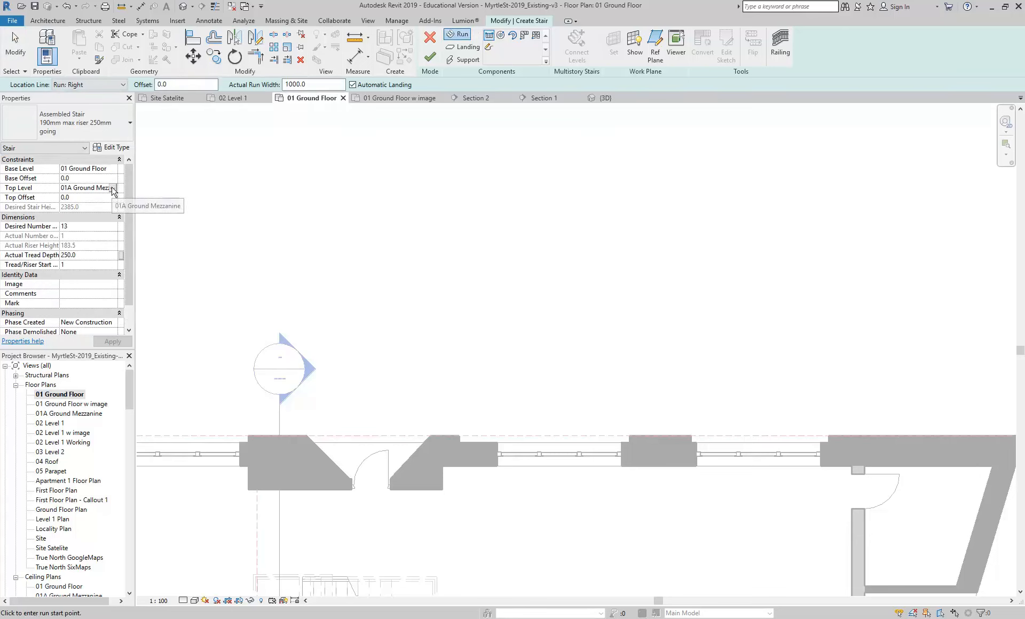
click(112, 188)
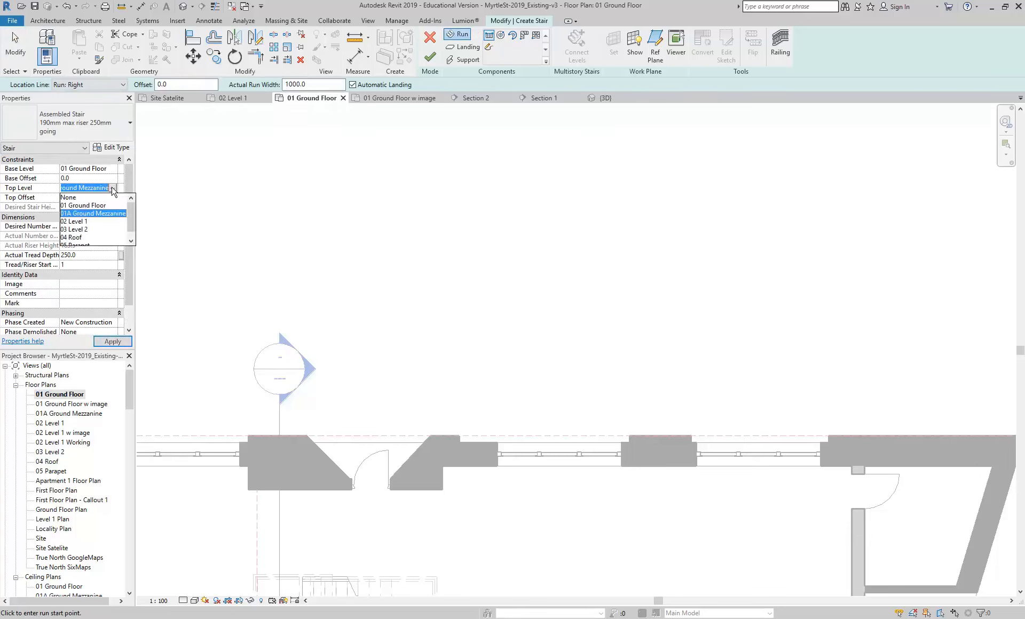
click(84, 215)
click(89, 227)
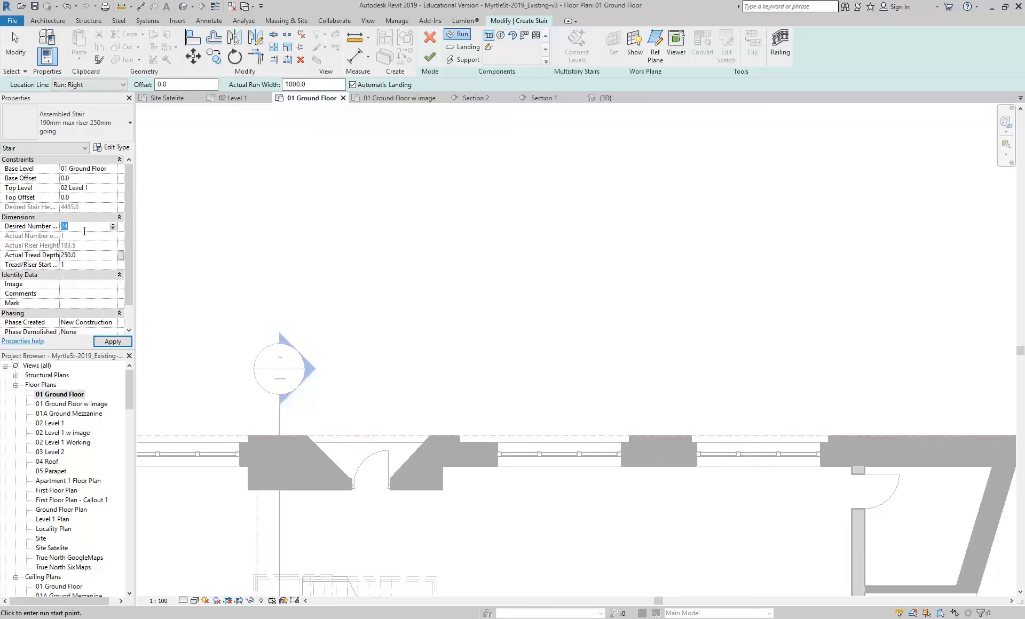
click(83, 247)
click(90, 256)
click(113, 342)
Step: Draw a 2750 mm straight run of 12 risers outside the entrance wall, add an angled second run of 12 risers, and finish the stair
scroll(320, 246, up, 2)
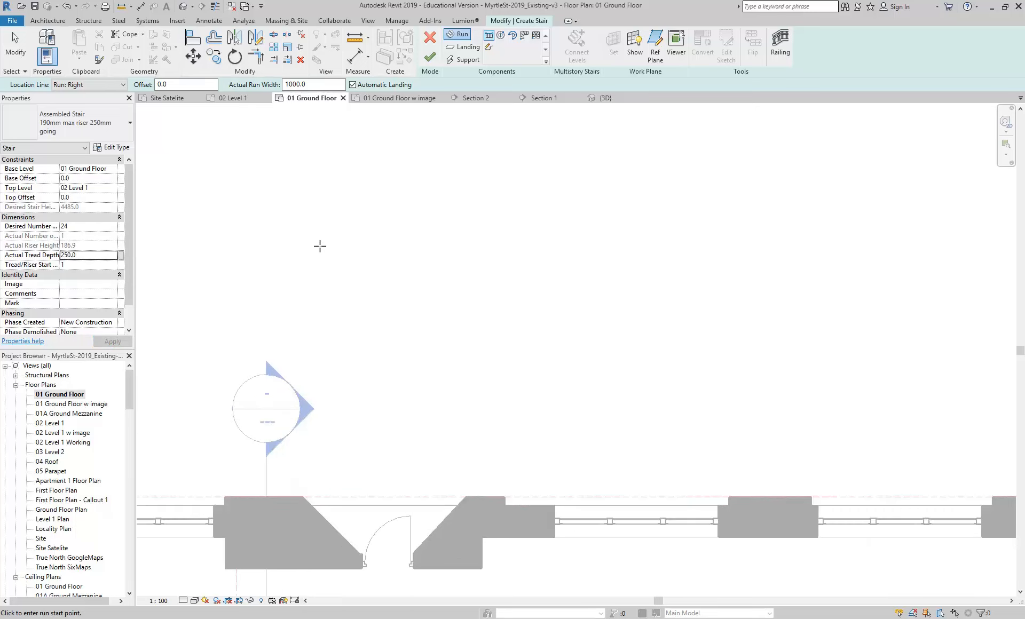
click(270, 214)
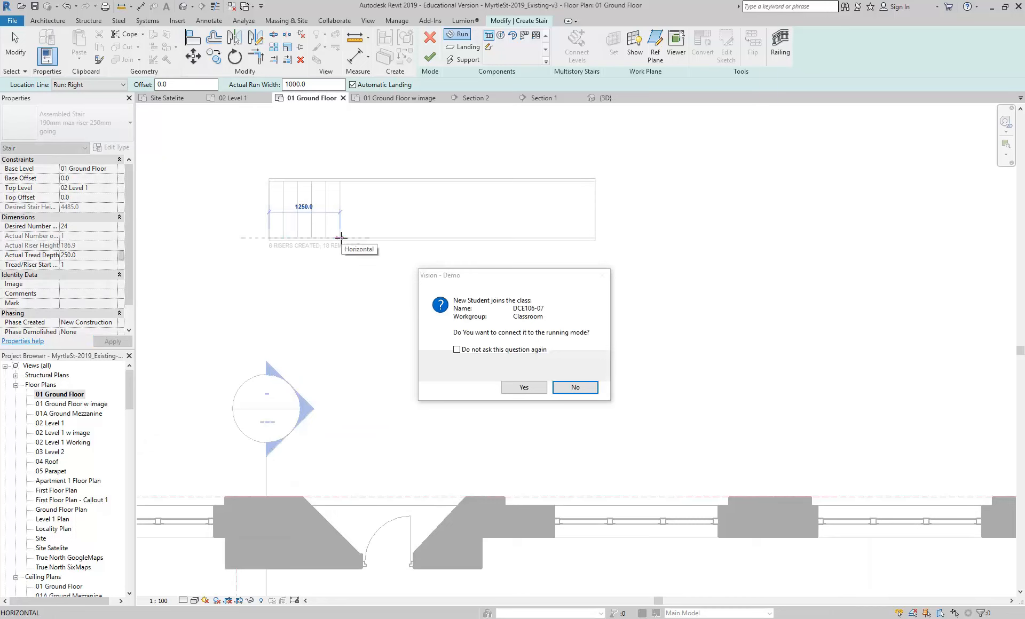
click(520, 387)
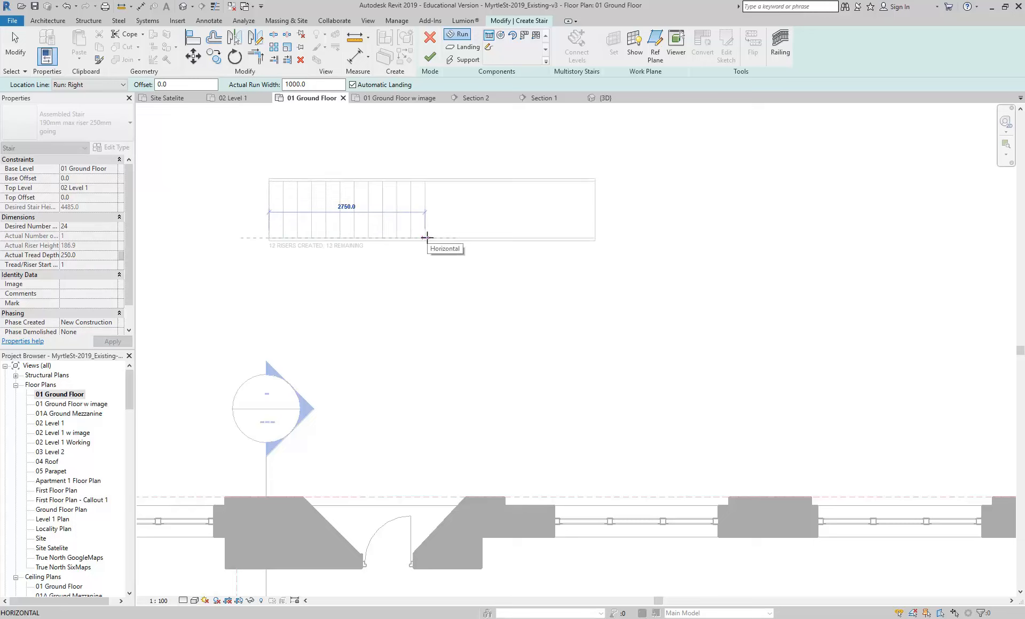
click(427, 237)
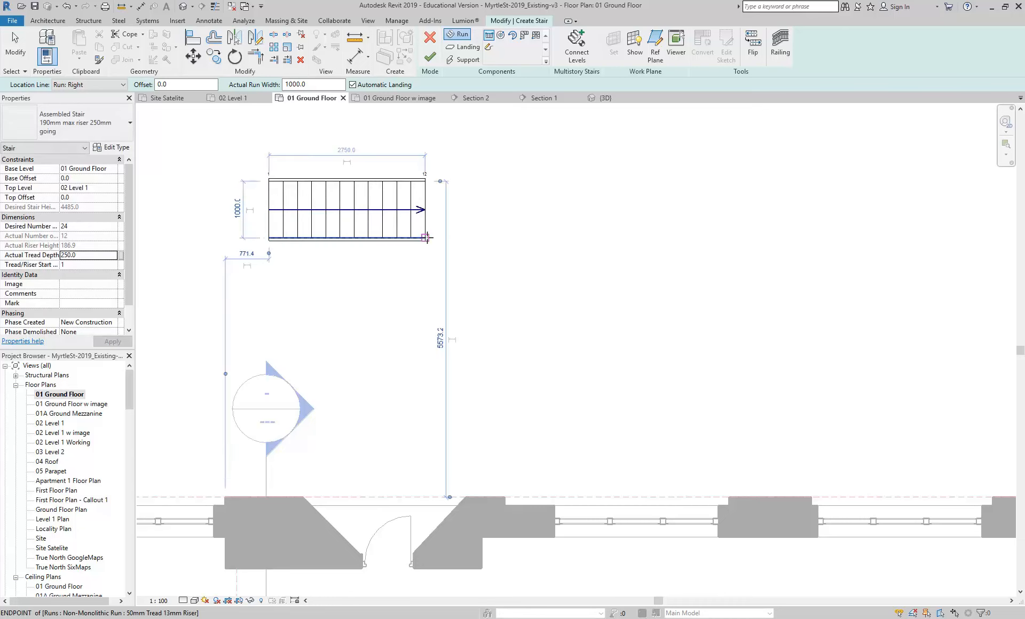
click(502, 251)
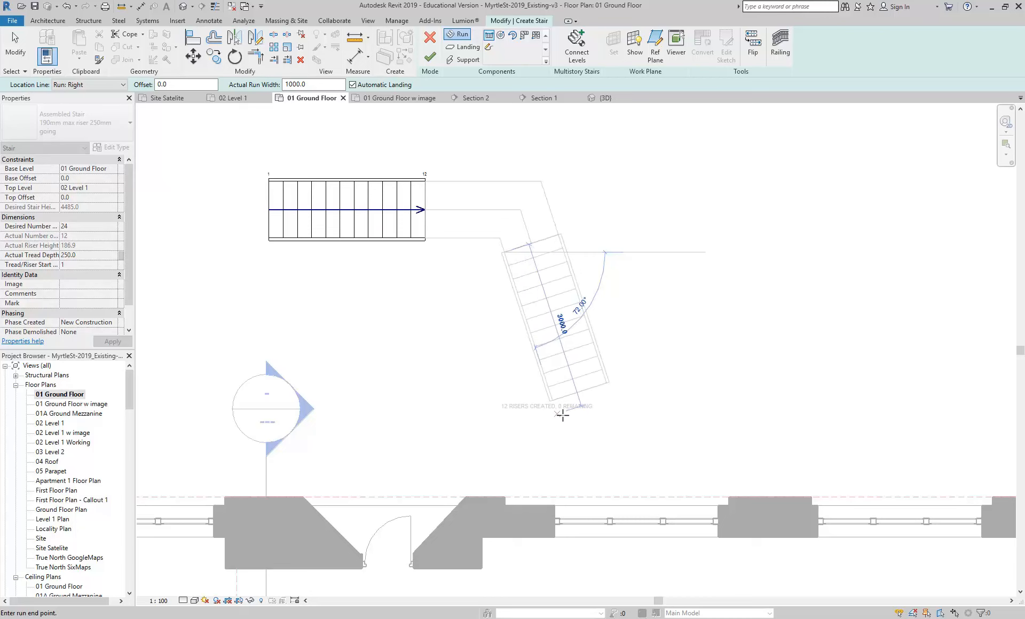
click(612, 386)
scroll(417, 344, down, 2)
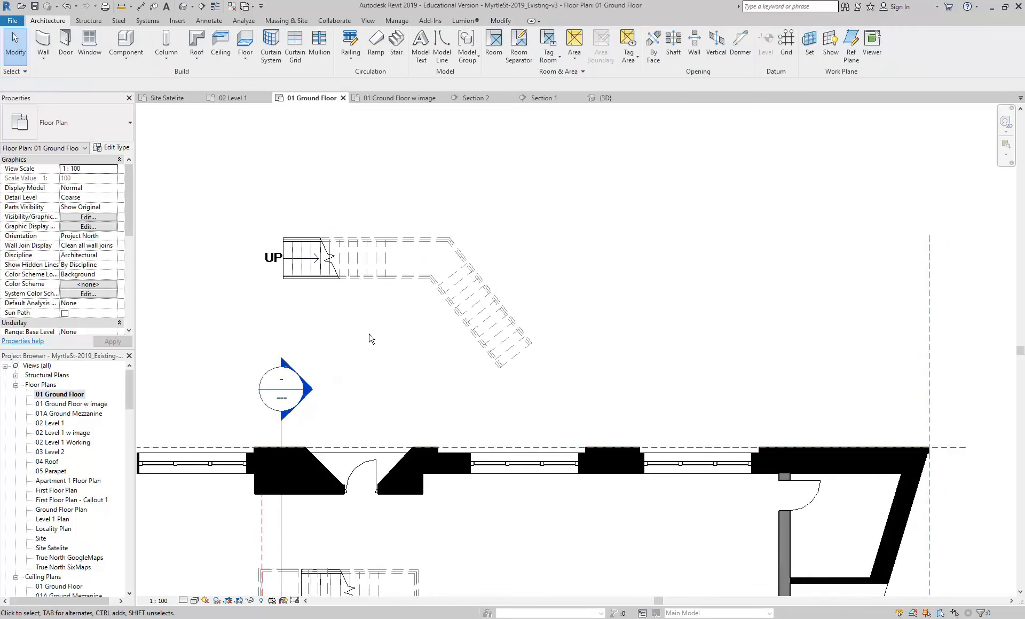
Step: Open the default 3D view and orbit around the building to inspect the new angled stair
click(183, 6)
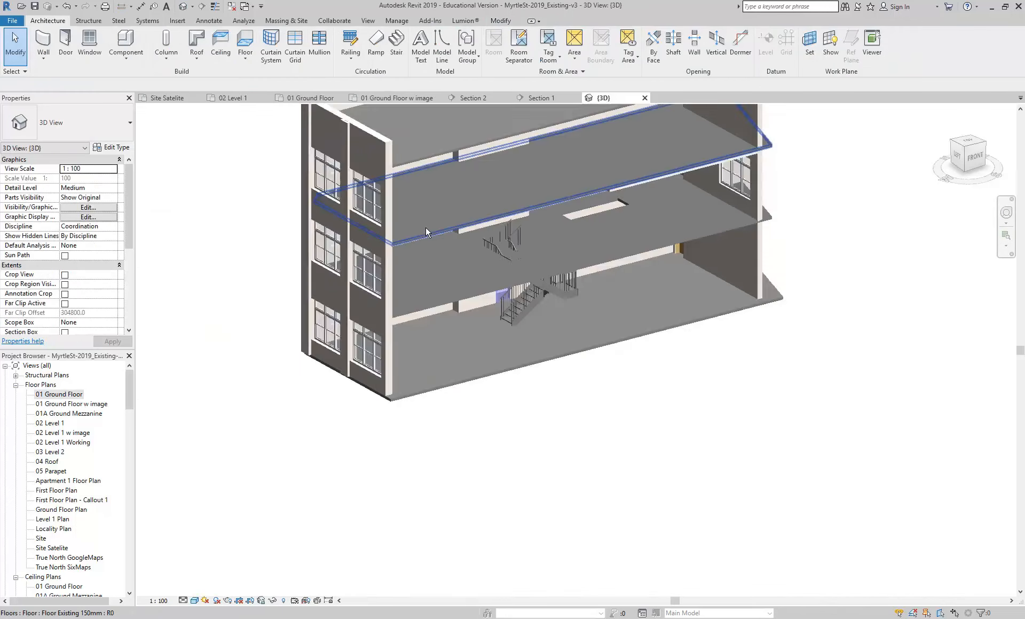
shift+middle_drag(425, 226, 542, 261)
shift+middle_drag(527, 283, 470, 323)
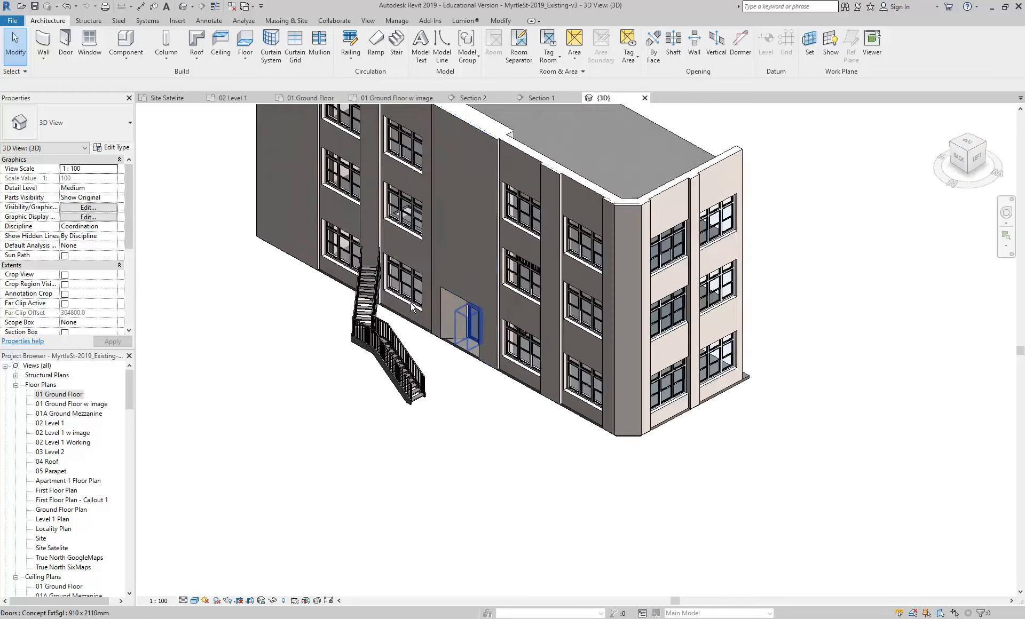
scroll(339, 284, up, 3)
middle_drag(340, 285, 320, 278)
shift+middle_drag(363, 360, 339, 347)
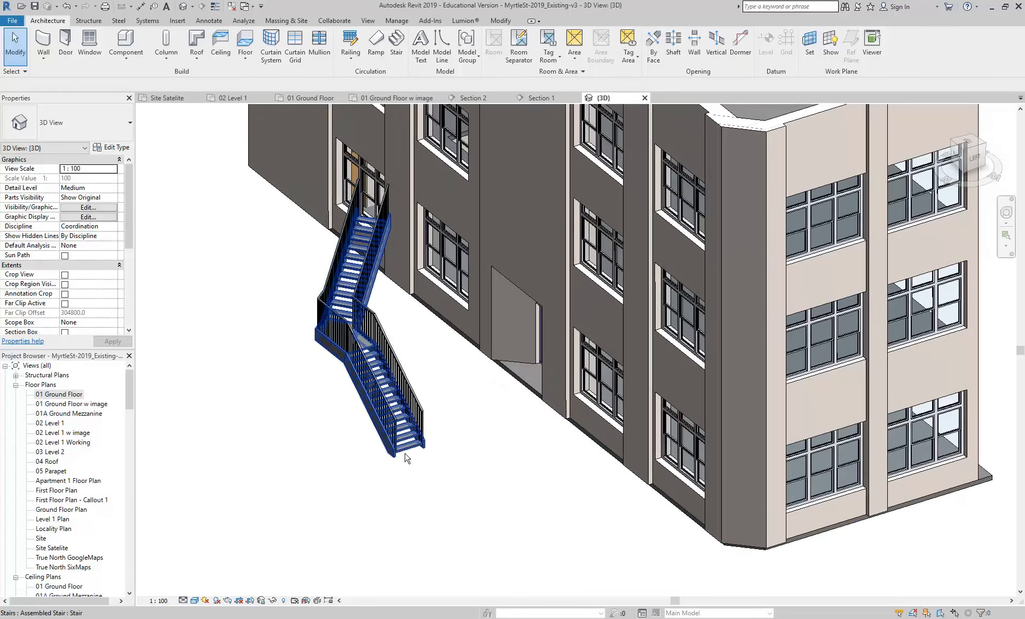
Step: Turn on risers in the angled stair's run type, 50mm Tread 13mm Riser, and check the treads in 3D
click(407, 447)
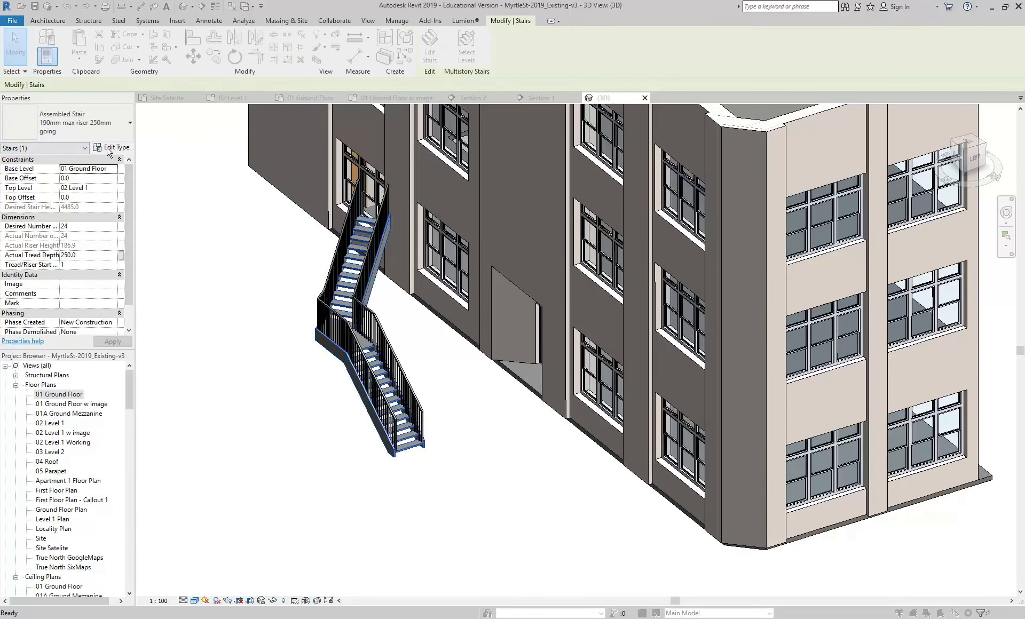
click(110, 148)
double_click(373, 250)
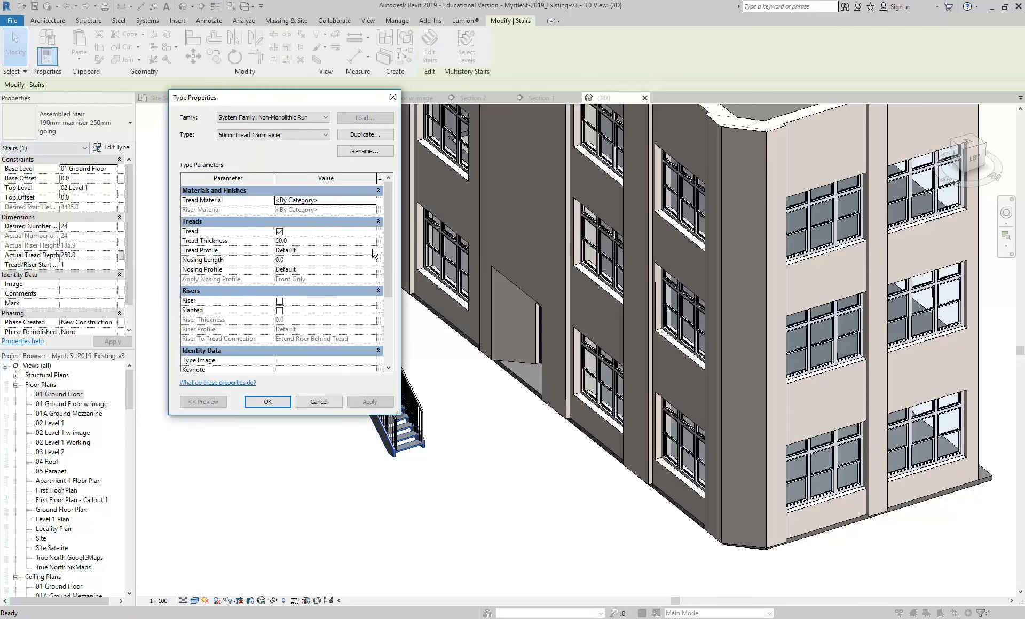
click(288, 303)
click(268, 402)
click(267, 401)
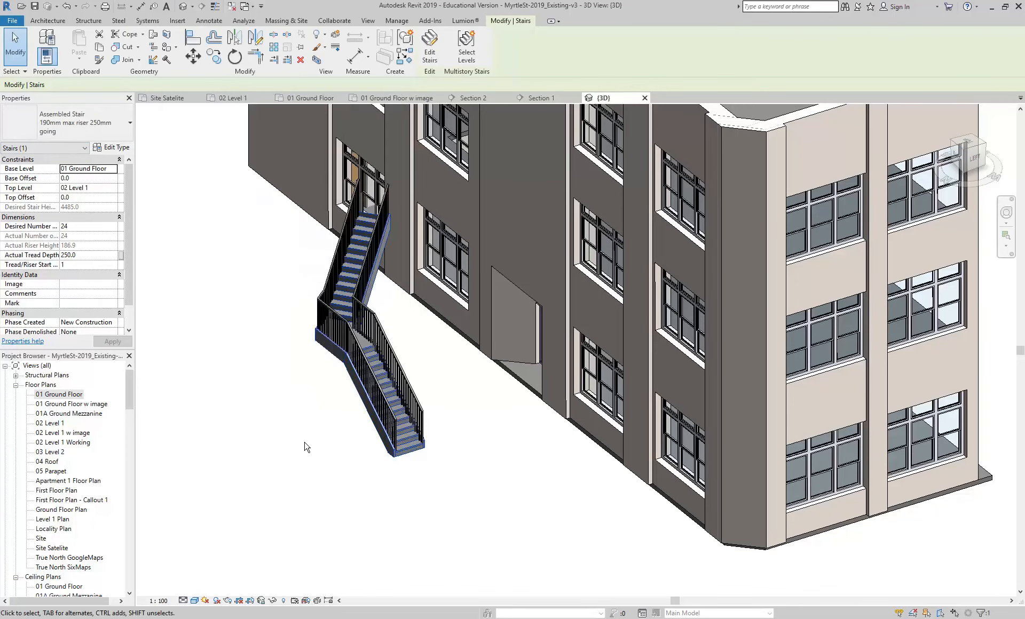
key(Escape)
scroll(373, 373, up, 4)
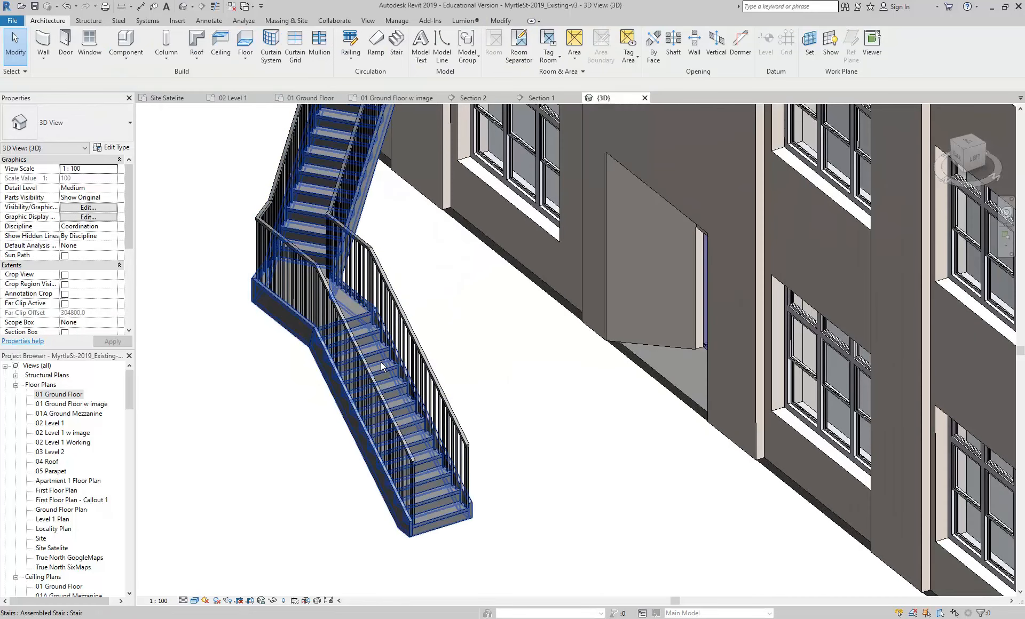
scroll(381, 362, down, 4)
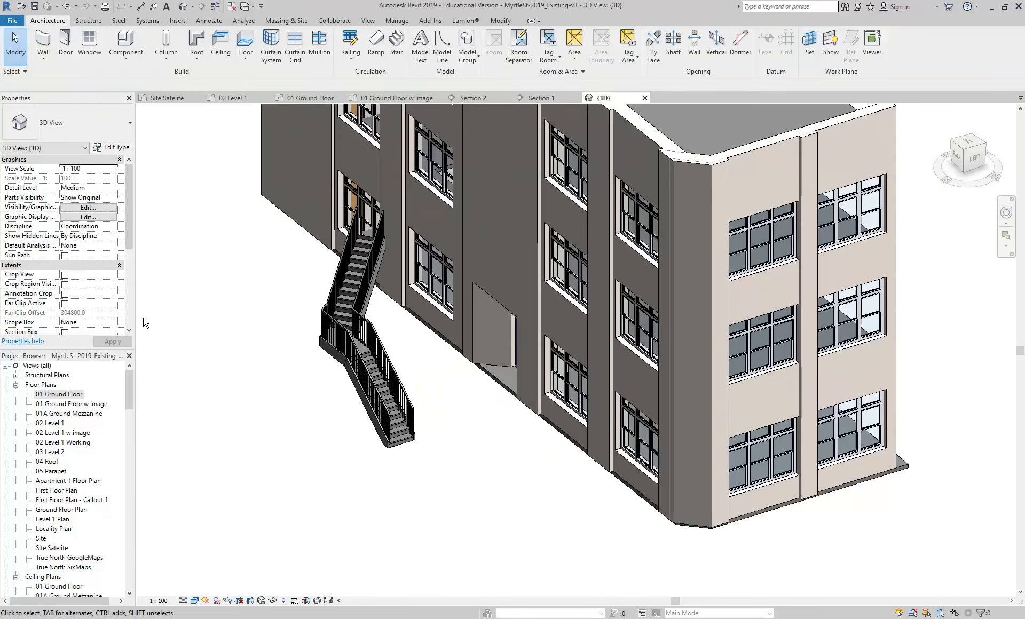
Step: Reopen the 01 Ground Floor plan and start another stair with its top level set to 02 Level 1
double_click(53, 396)
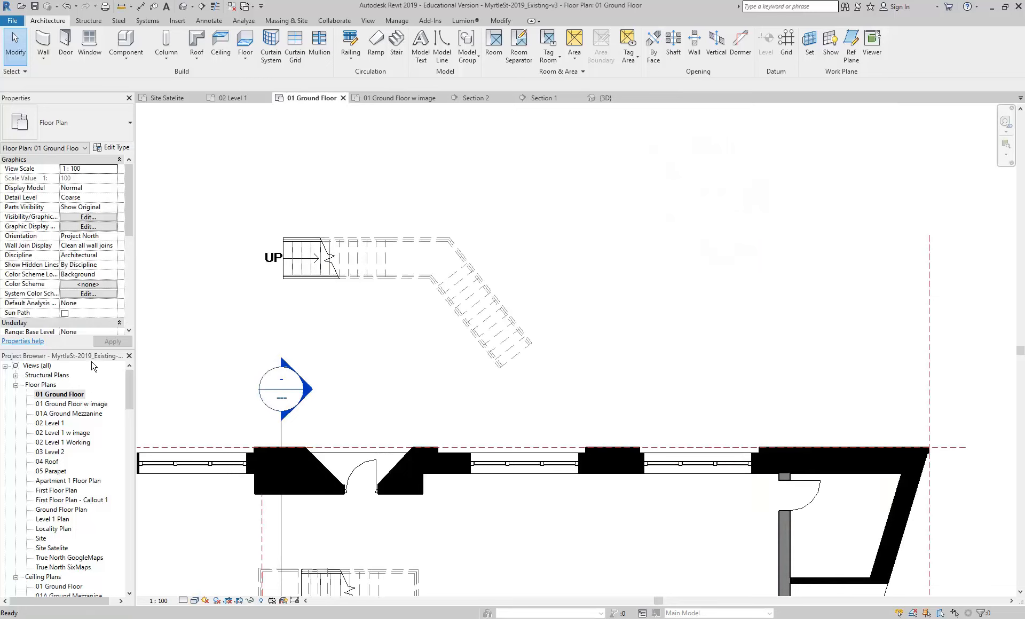
scroll(279, 379, down, 1)
middle_drag(278, 379, 434, 394)
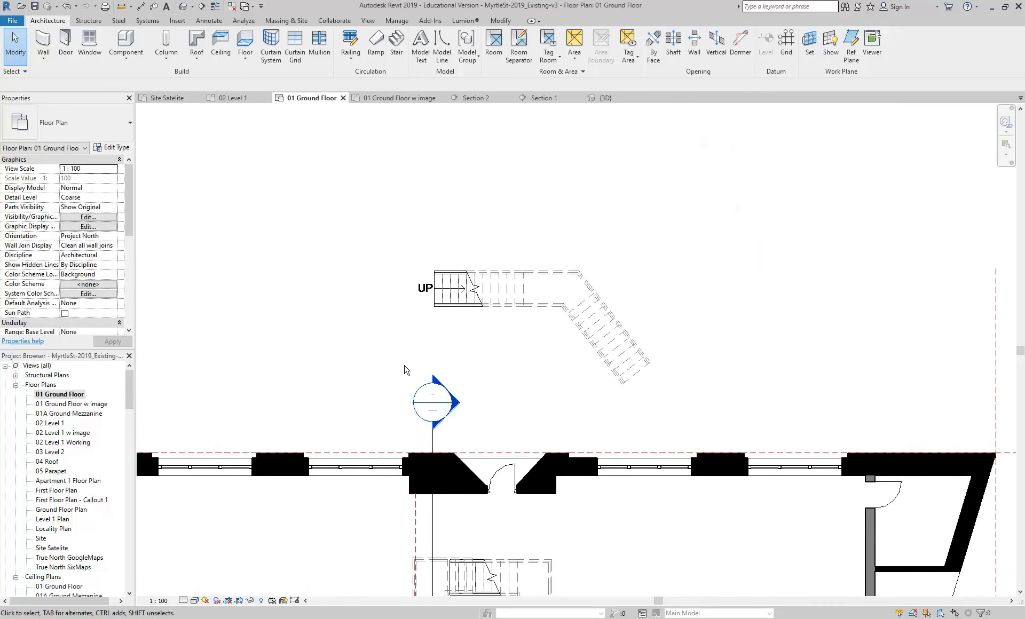
click(395, 47)
middle_drag(317, 280, 357, 266)
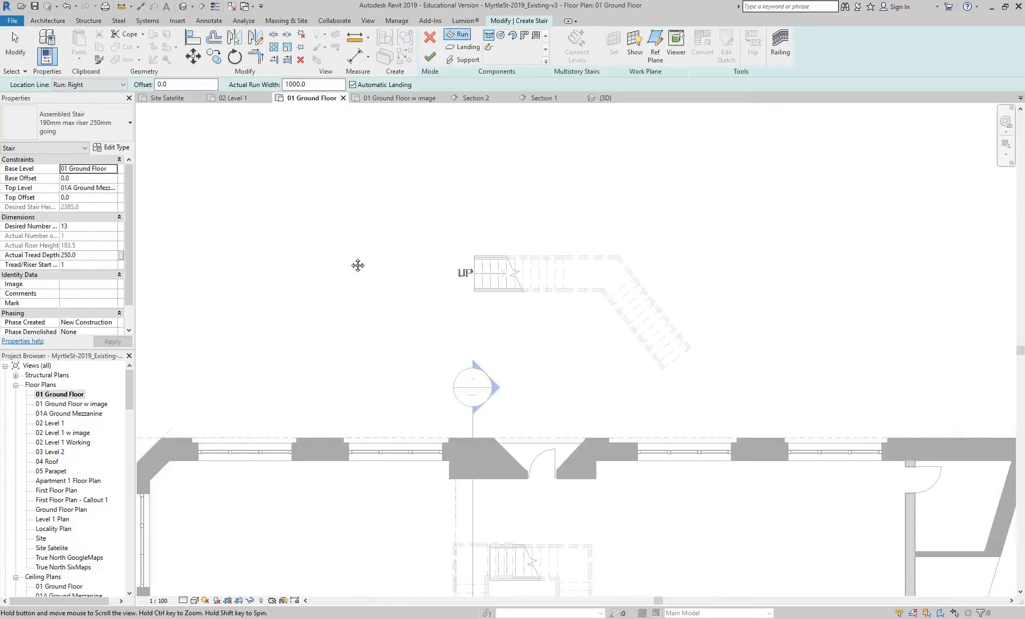
click(105, 190)
click(112, 188)
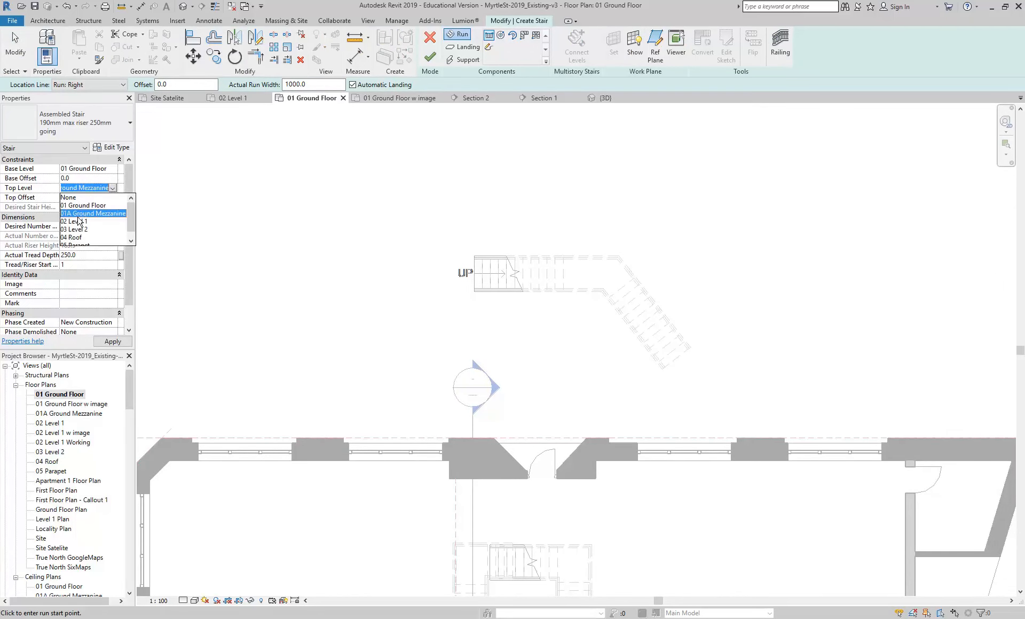
click(83, 221)
middle_drag(361, 297, 351, 286)
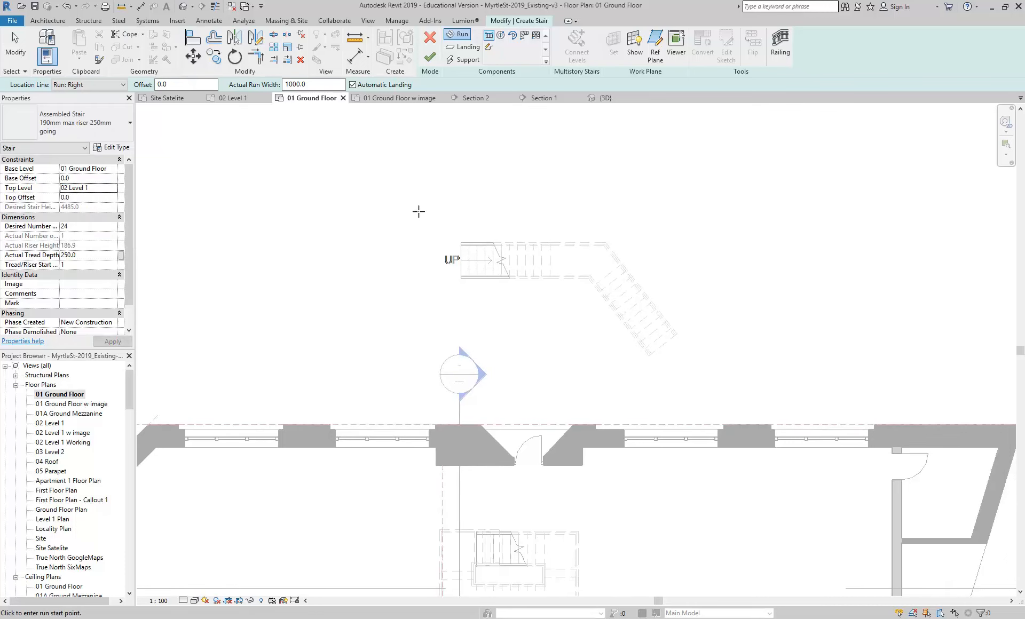
Step: Draw a center-ends spiral run outside the wall, beside the angled stair, with a radius of 1700 mm and 18 risers
click(502, 36)
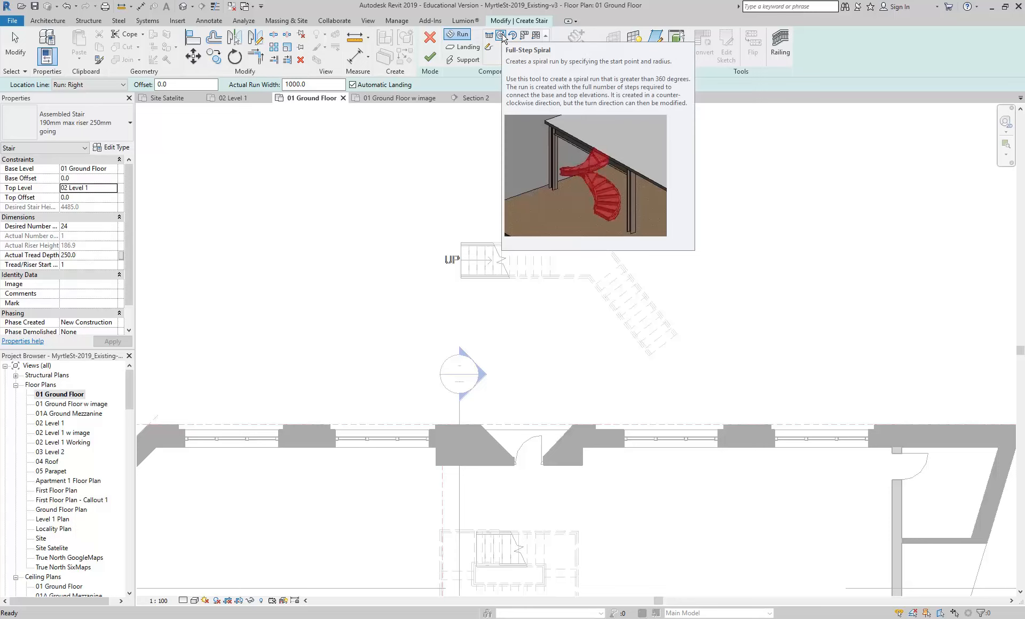
click(512, 36)
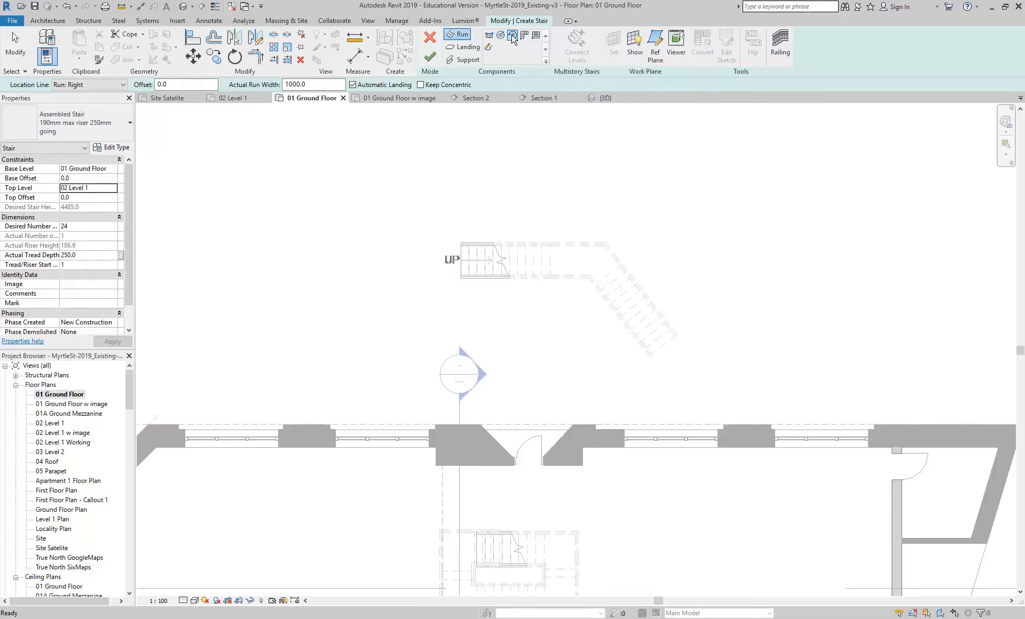
middle_drag(366, 339, 379, 277)
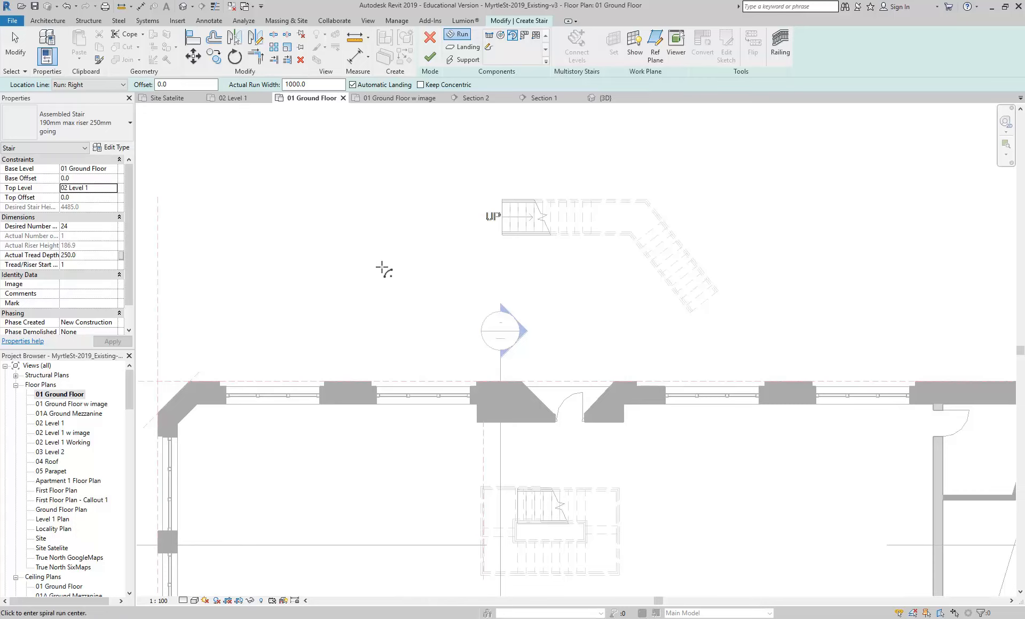
middle_drag(384, 270, 414, 278)
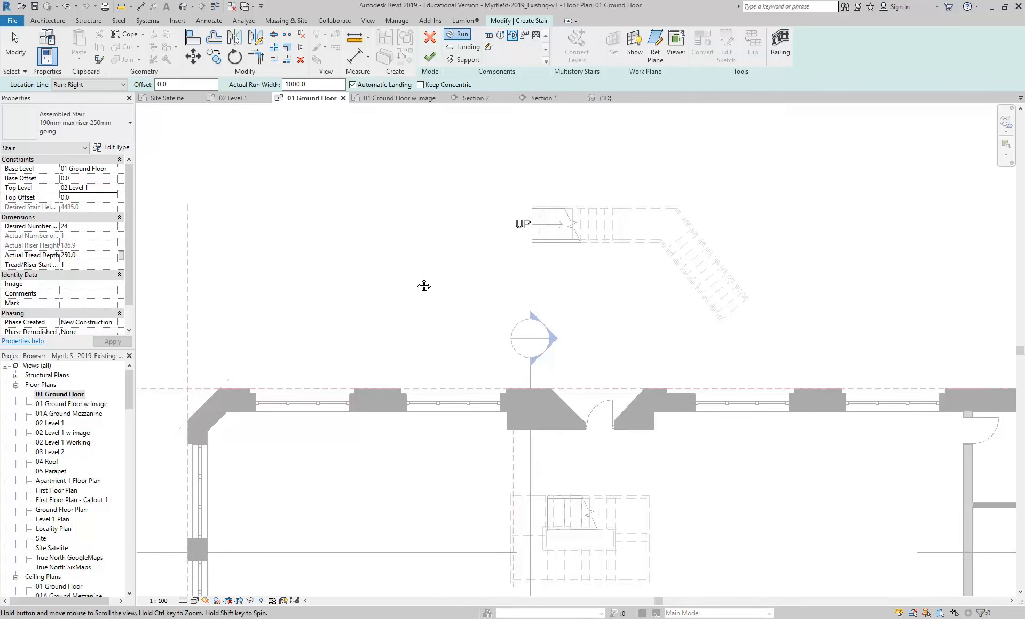
click(376, 283)
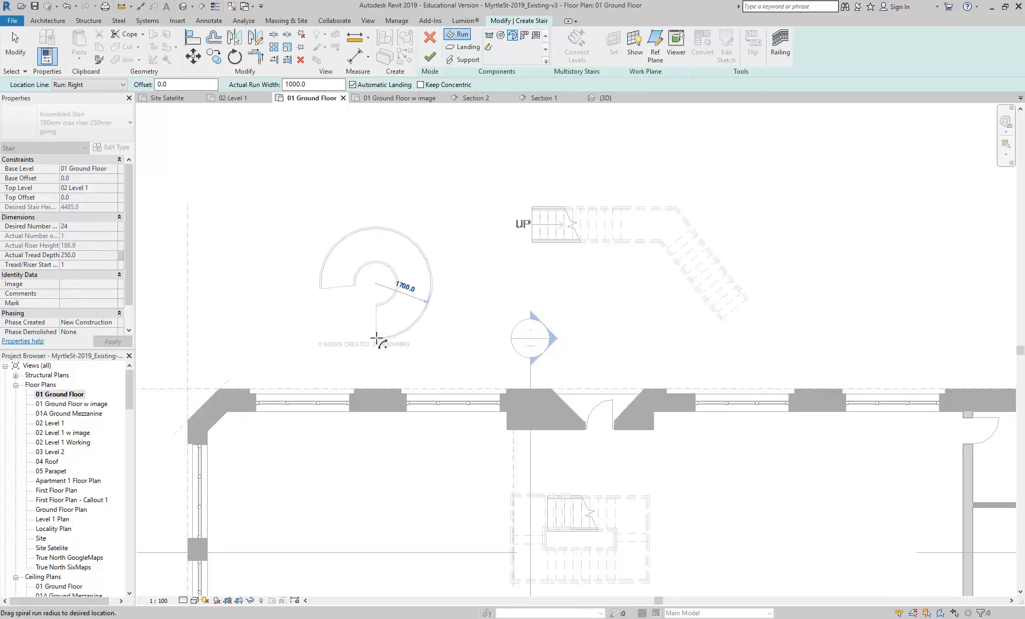
click(375, 340)
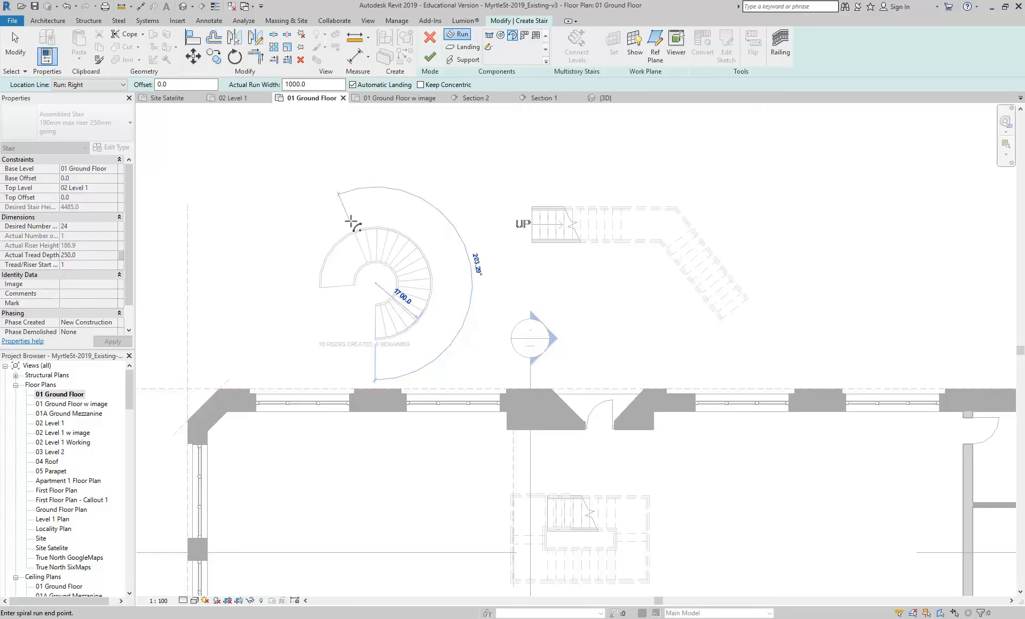
click(351, 221)
Step: Add a second spiral run about the same centre with the remaining 6 risers, leaving a curved landing between the runs, and finish the stair
middle_drag(347, 291, 387, 270)
scroll(350, 285, up, 1)
scroll(369, 246, up, 1)
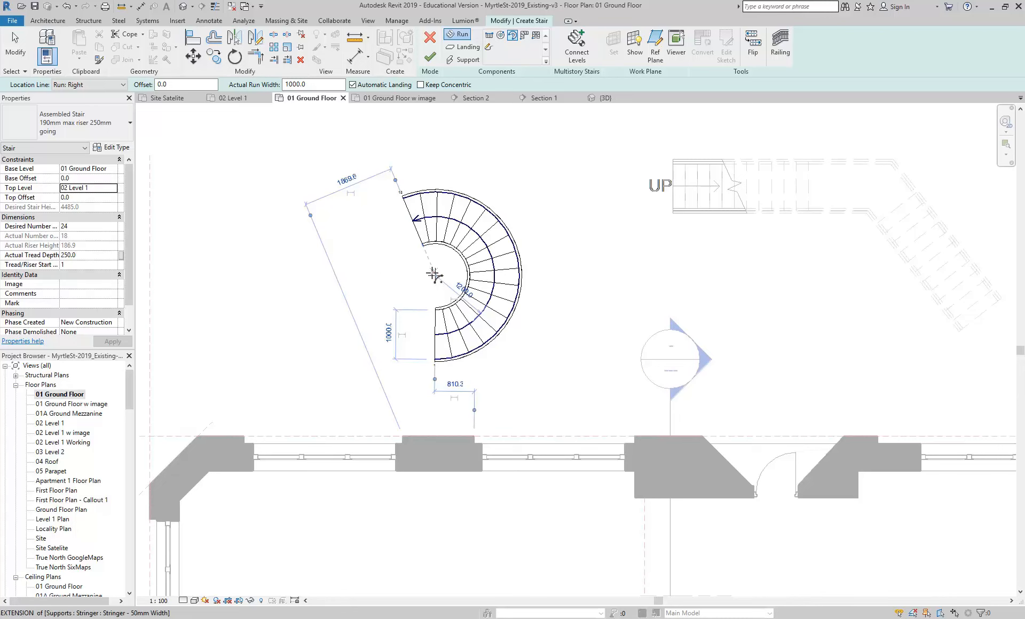
scroll(435, 276, up, 3)
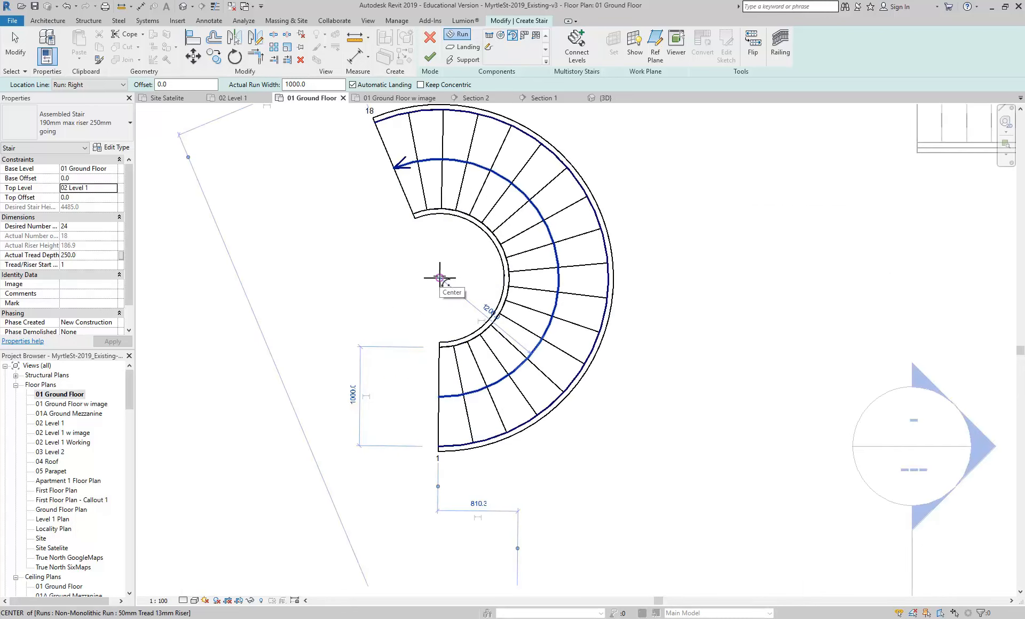
middle_drag(398, 247, 412, 274)
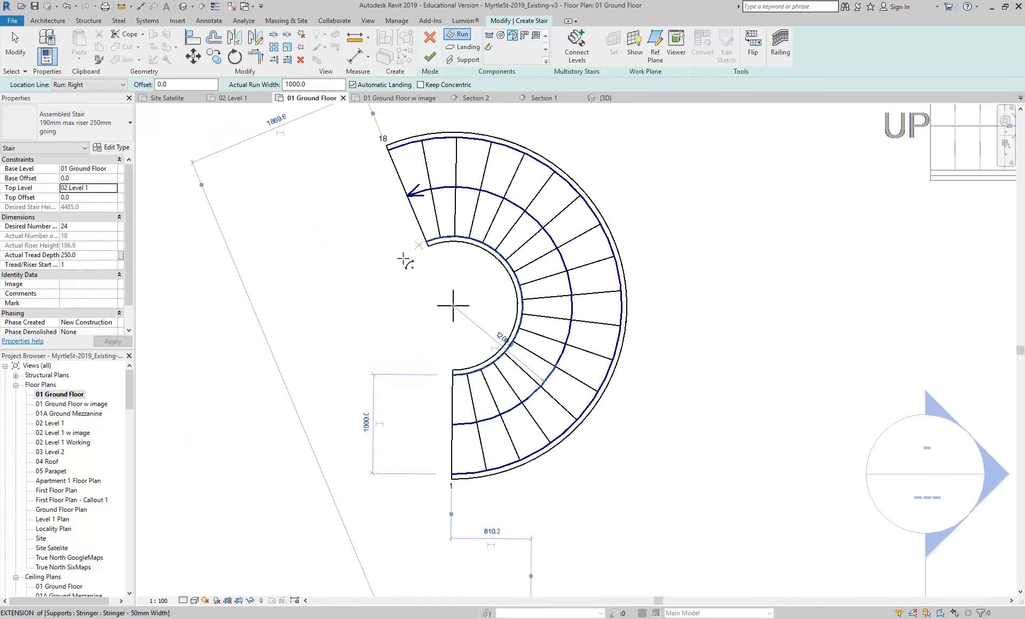
click(452, 305)
scroll(415, 251, down, 1)
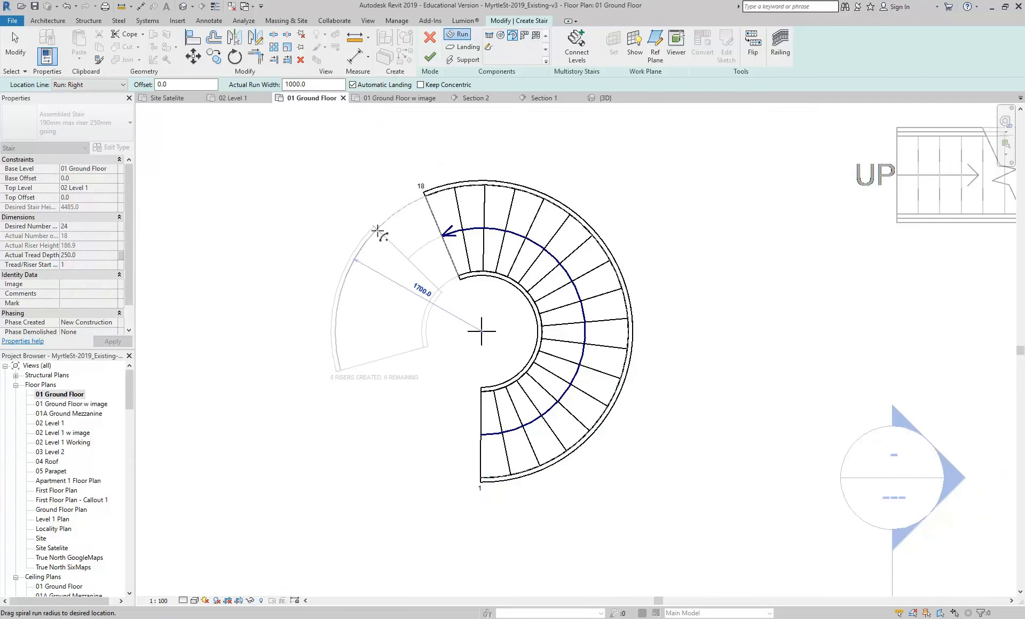
click(344, 284)
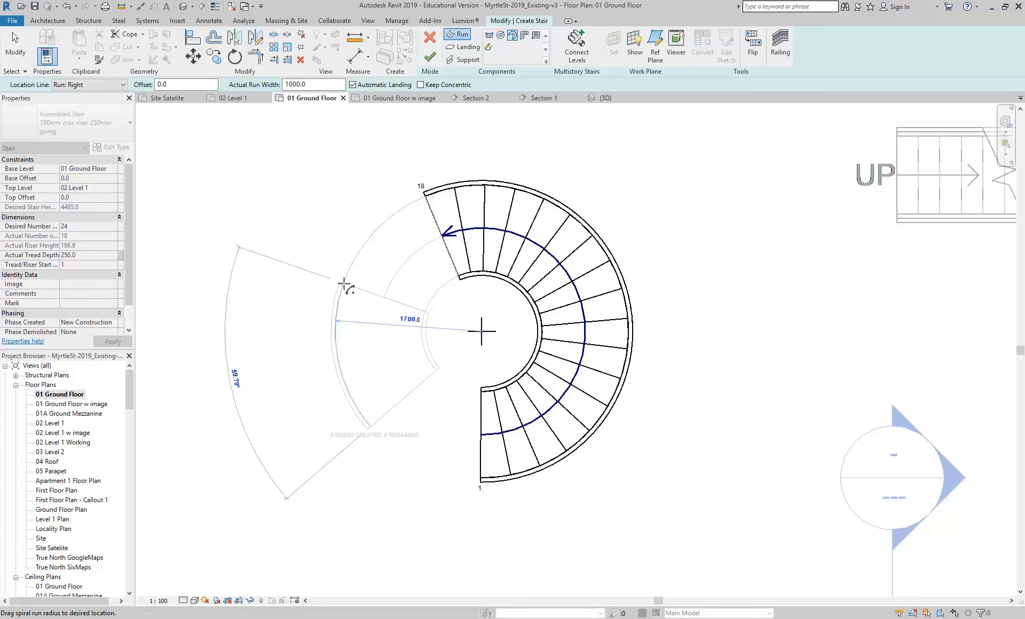
click(431, 468)
key(Escape)
scroll(281, 205, up, 2)
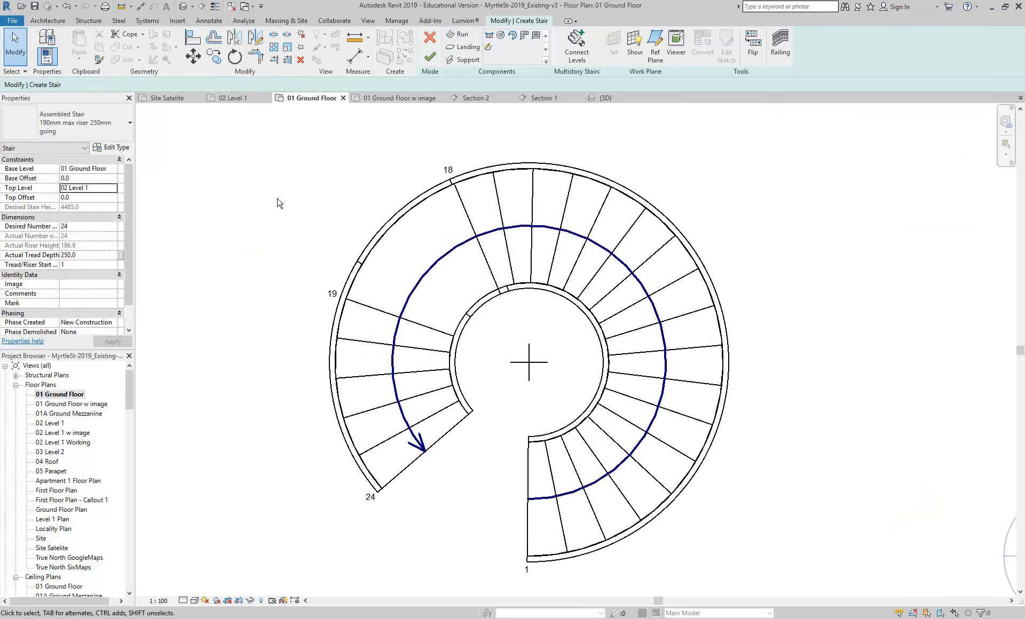
click(430, 56)
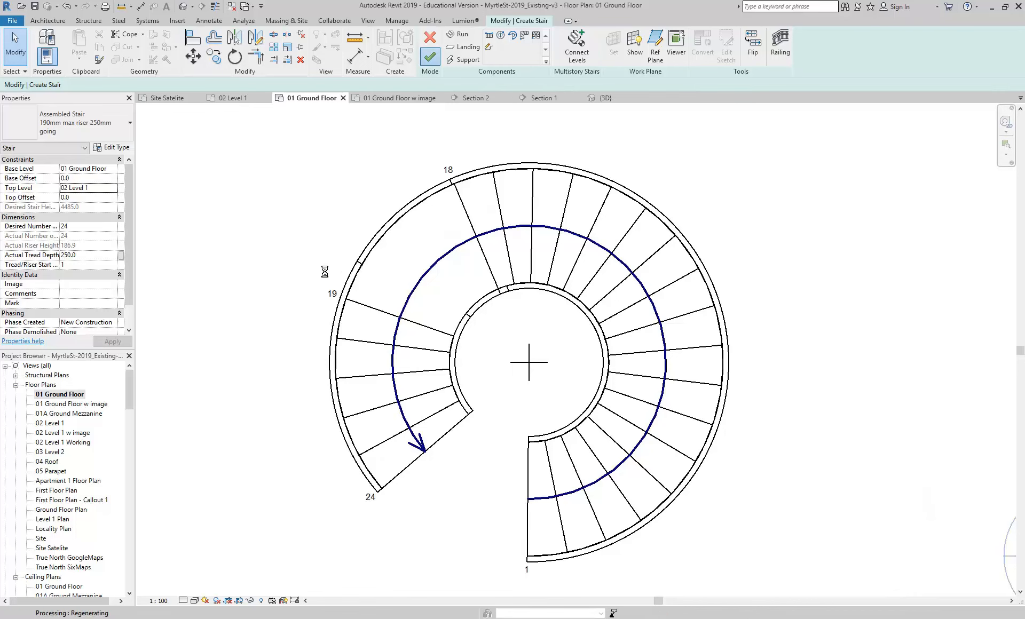
Step: Open the {3D} view and select the new spiral stair
drag(128, 386, 128, 451)
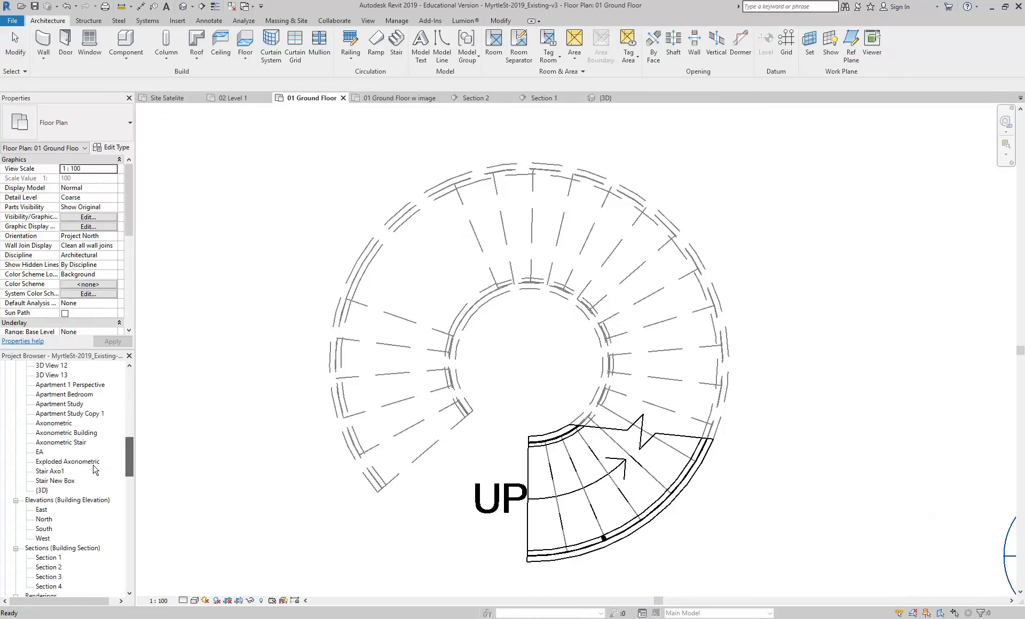
double_click(42, 490)
scroll(304, 369, up, 5)
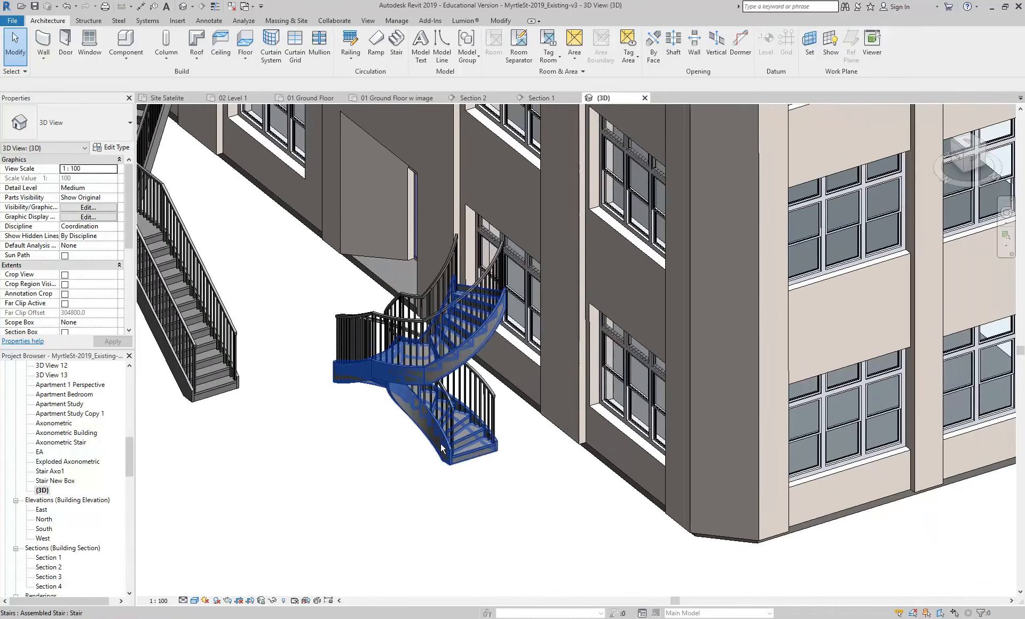
click(441, 443)
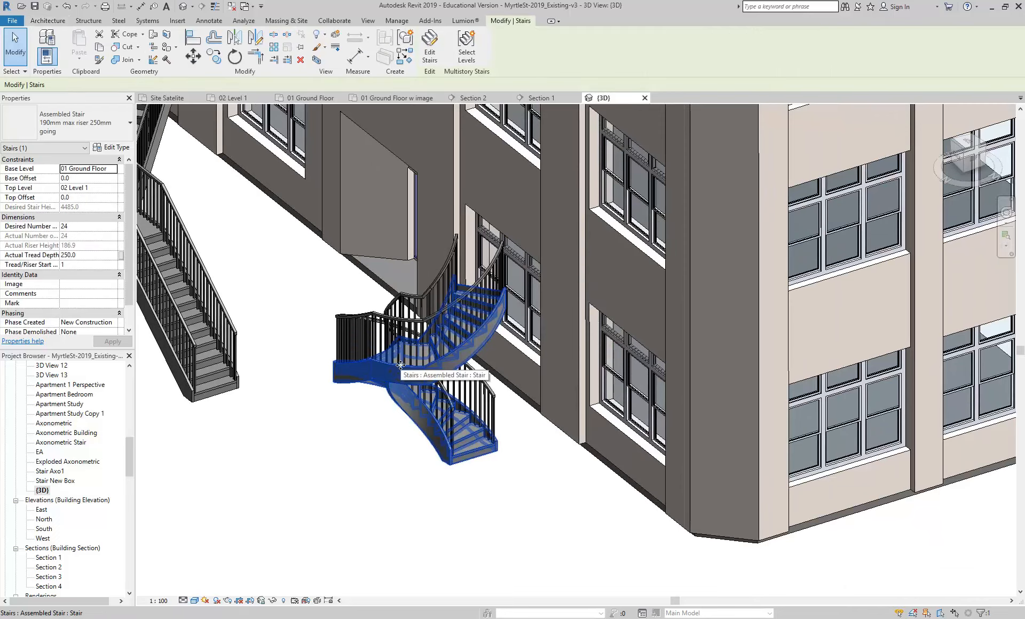
Step: Examine the spiral stair from several angles and distances in 3D, including the opposite side of the building, and clear the selection
scroll(484, 451, up, 3)
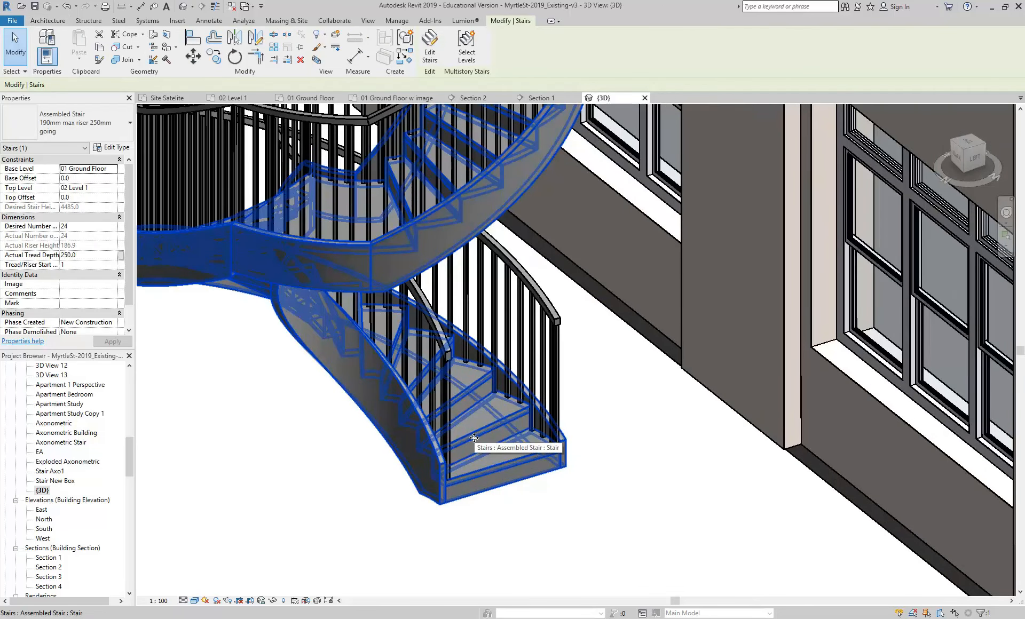
scroll(474, 438, down, 4)
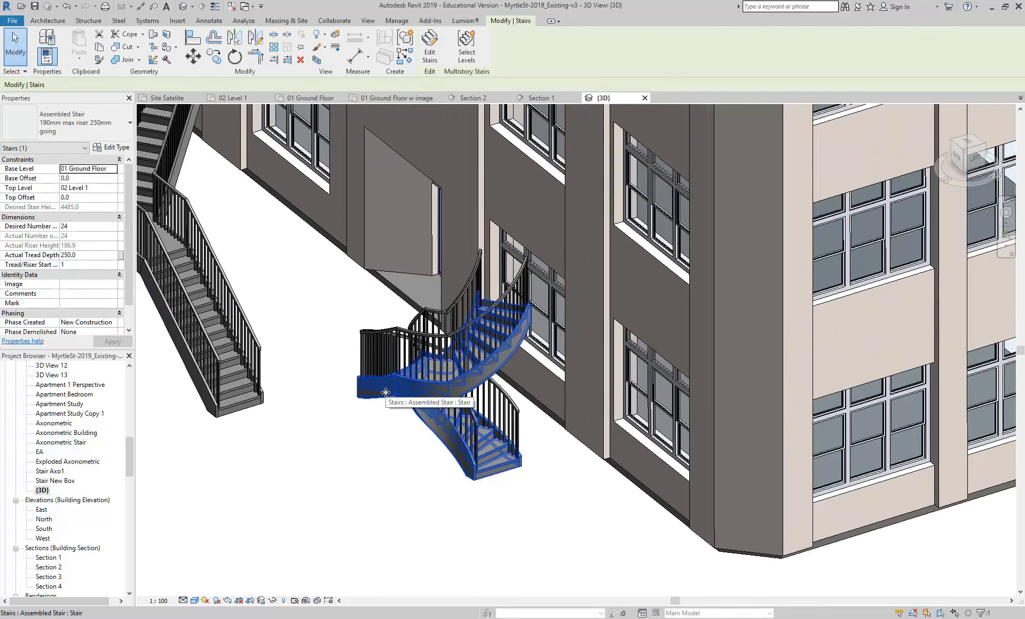
shift+middle_drag(389, 400, 484, 408)
scroll(483, 407, up, 2)
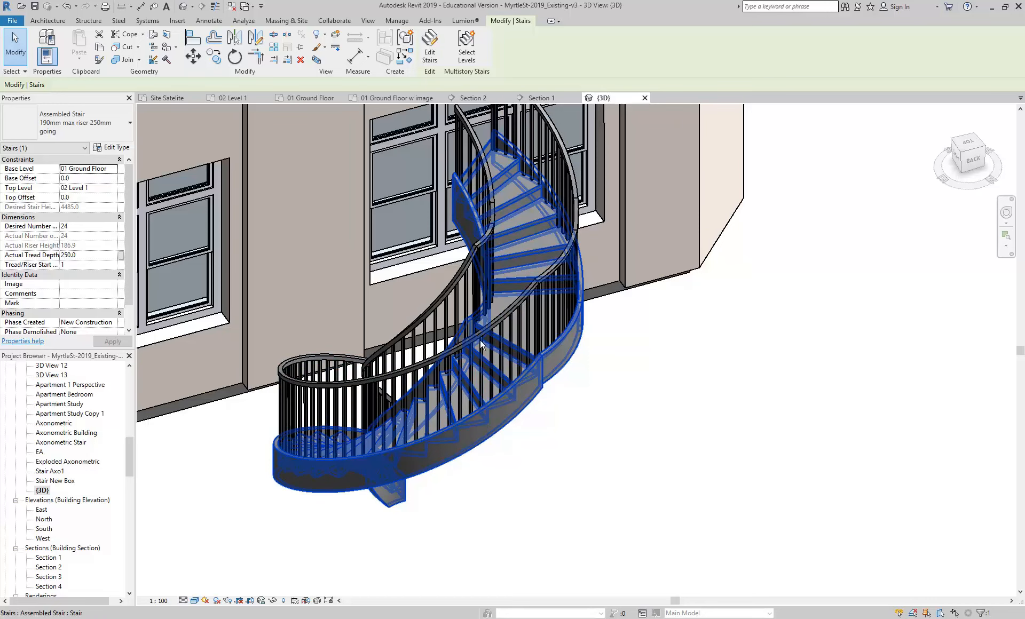
shift+middle_drag(413, 424, 403, 347)
middle_drag(187, 462, 550, 315)
click(469, 361)
scroll(556, 399, up, 1)
shift+middle_drag(598, 422, 581, 328)
scroll(580, 328, down, 4)
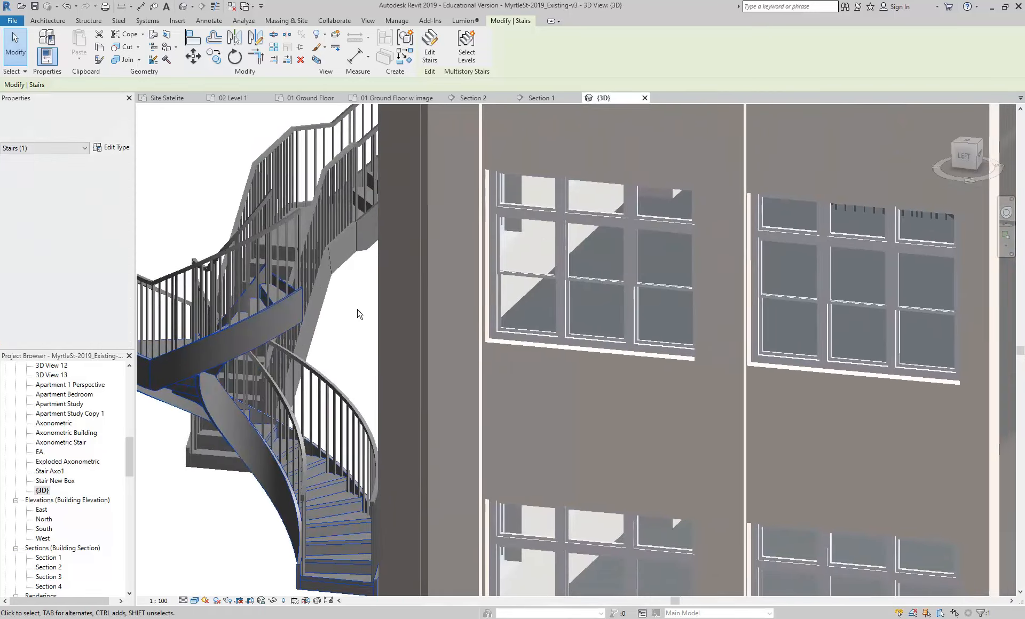
shift+middle_drag(531, 306, 593, 299)
middle_drag(660, 360, 546, 393)
scroll(601, 311, down, 2)
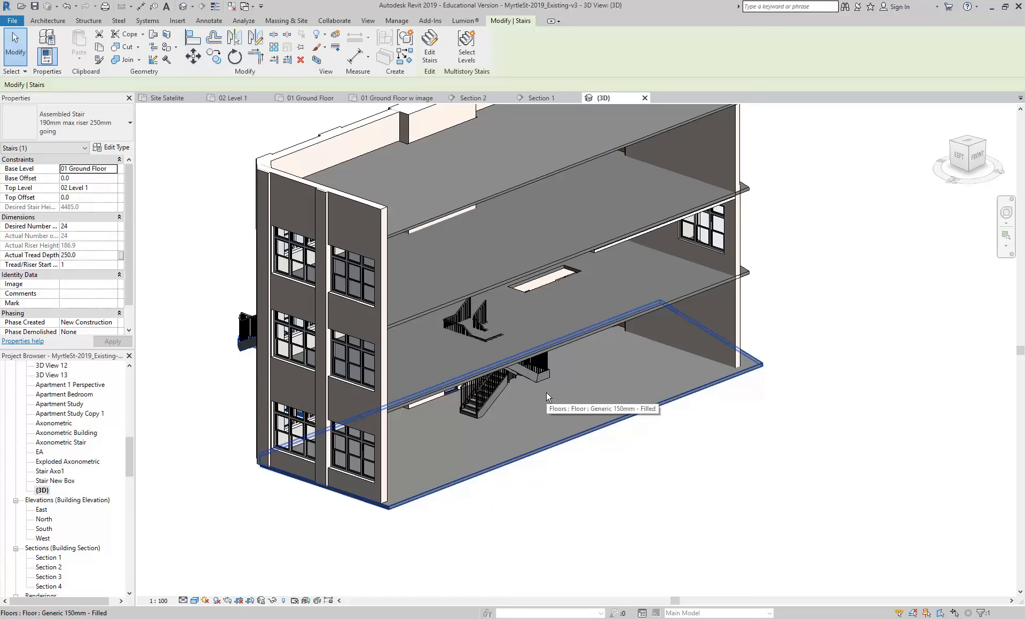
click(624, 481)
Step: Open the 02 Level 1 floor plan and start a stair using the assembled type 190mm max riser 250mm going
drag(130, 456, 129, 390)
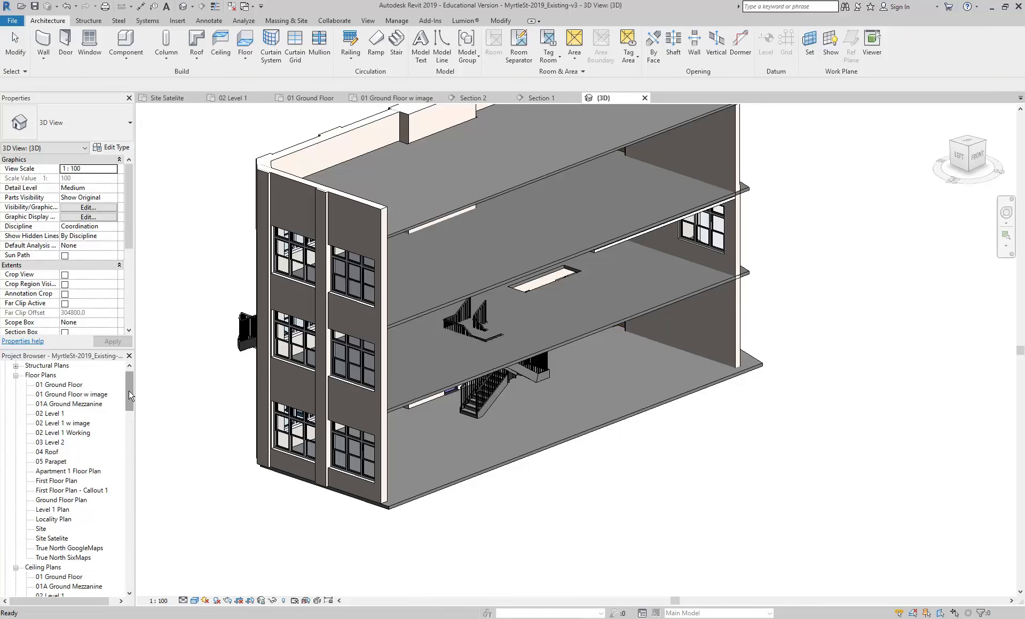
double_click(55, 414)
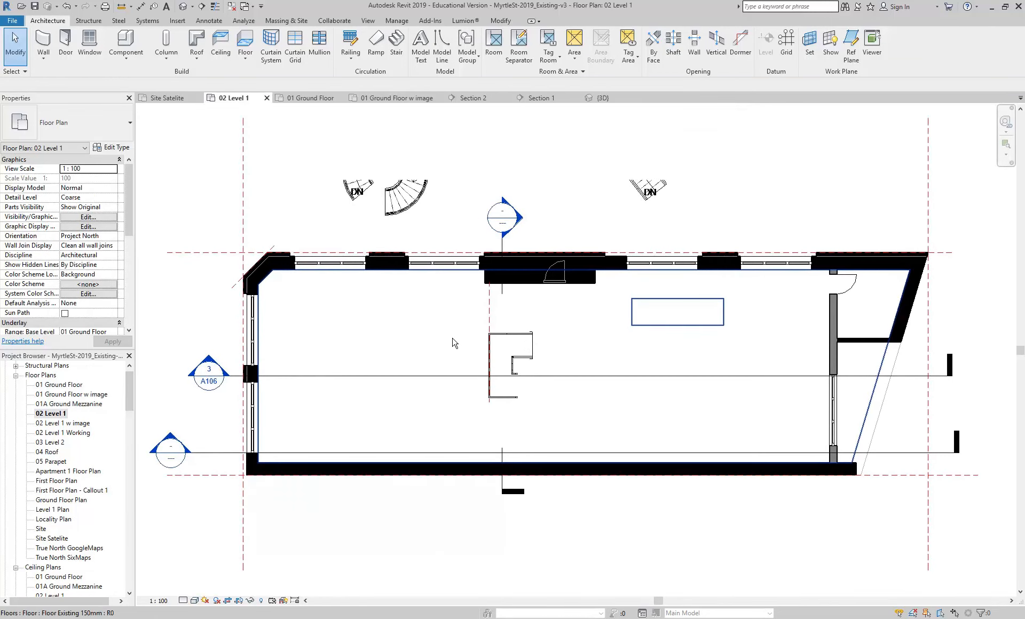
scroll(320, 342, up, 2)
middle_drag(386, 364, 403, 359)
scroll(284, 197, up, 1)
middle_drag(317, 297, 319, 216)
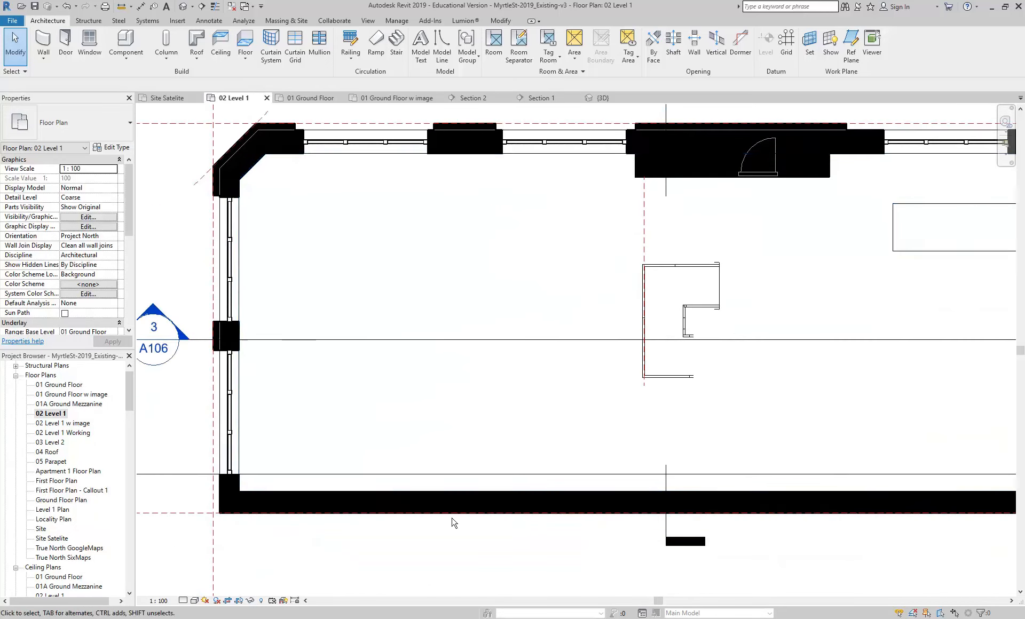
scroll(474, 448, up, 1)
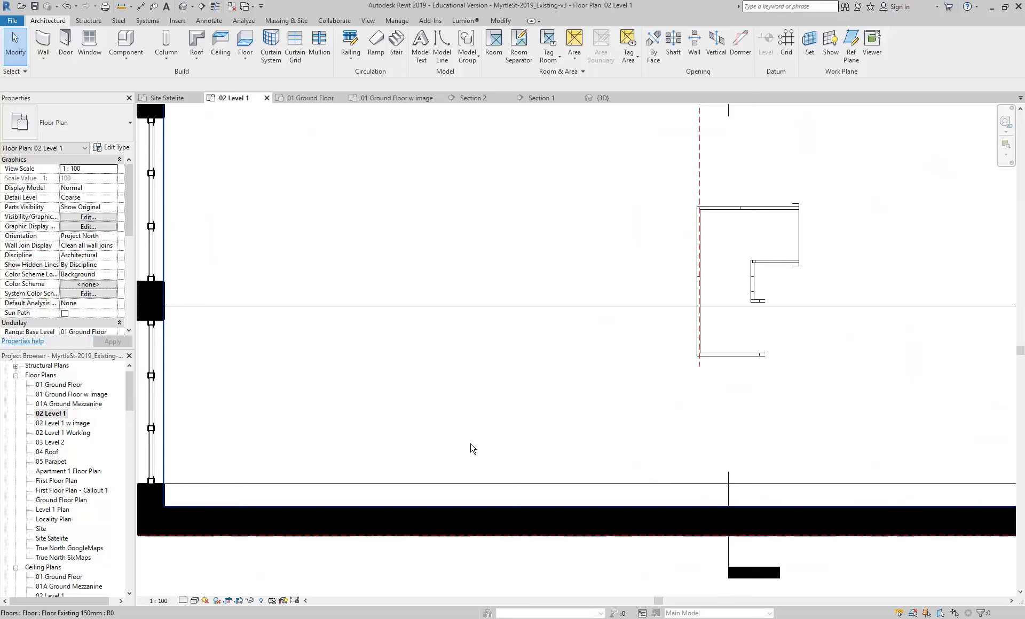
click(397, 54)
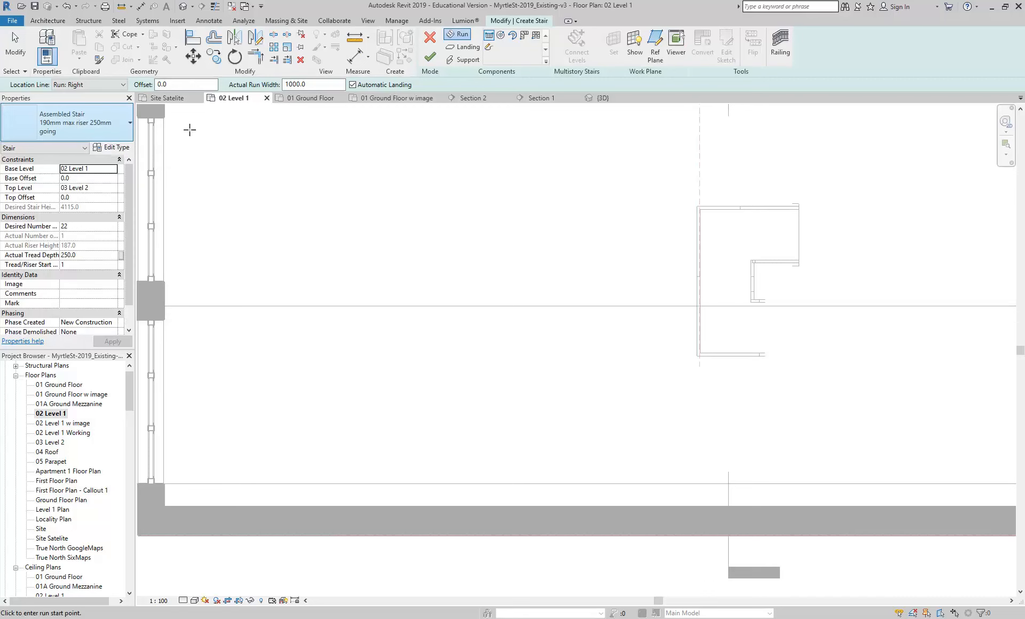
click(92, 131)
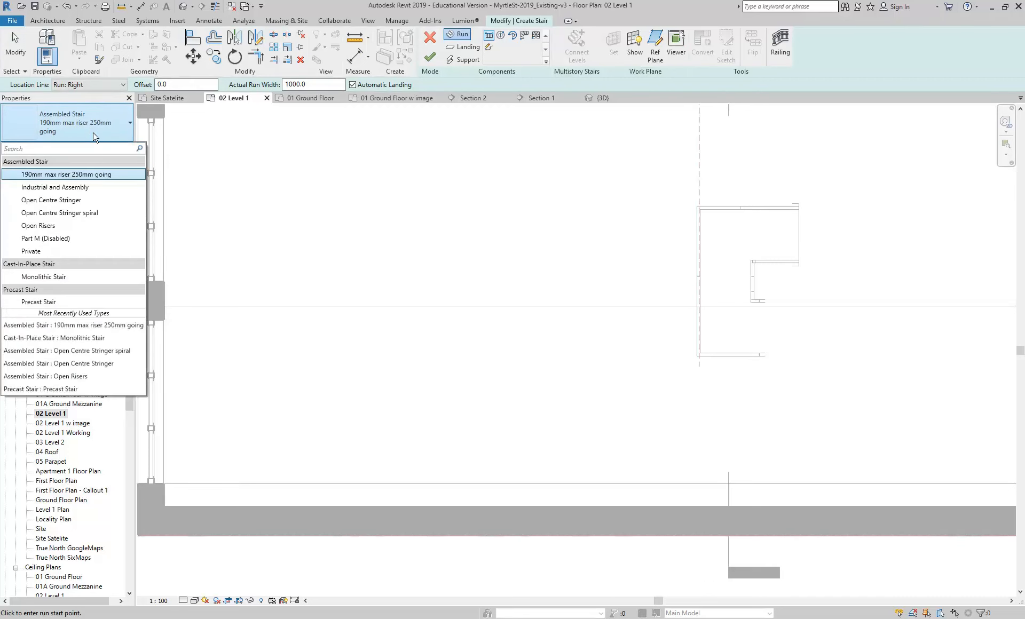
click(80, 179)
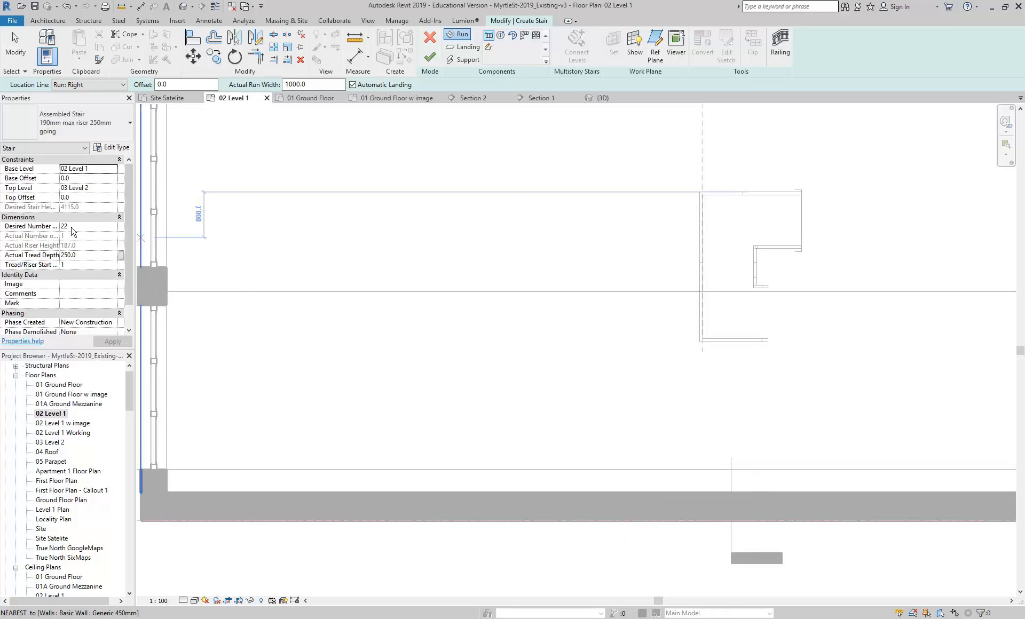
Step: Draw a straight run of 18 risers along the inner face of the long lower wall, with the location line at Run: Left
click(632, 492)
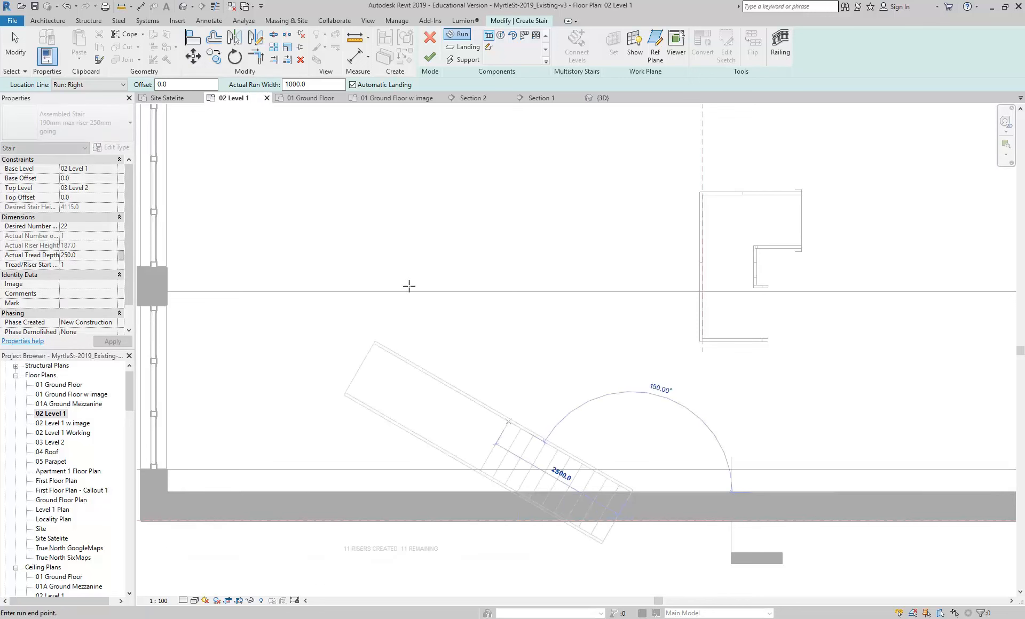
click(115, 85)
click(95, 103)
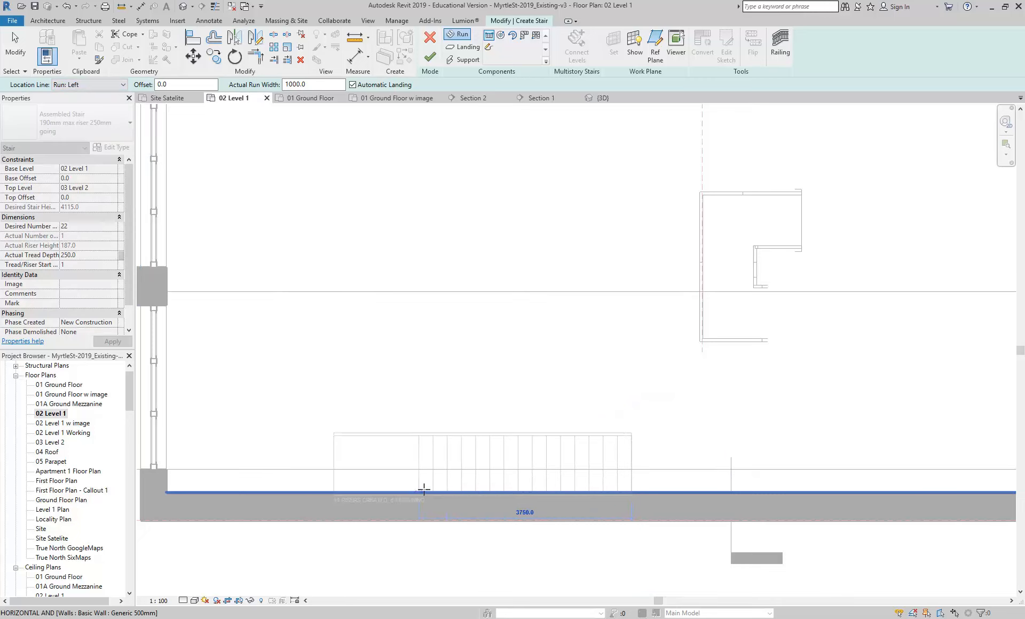
click(394, 490)
Step: Add a second run in line along the wall with the remaining 4 risers, leaving a straight landing between the runs, and finish the stair
click(337, 491)
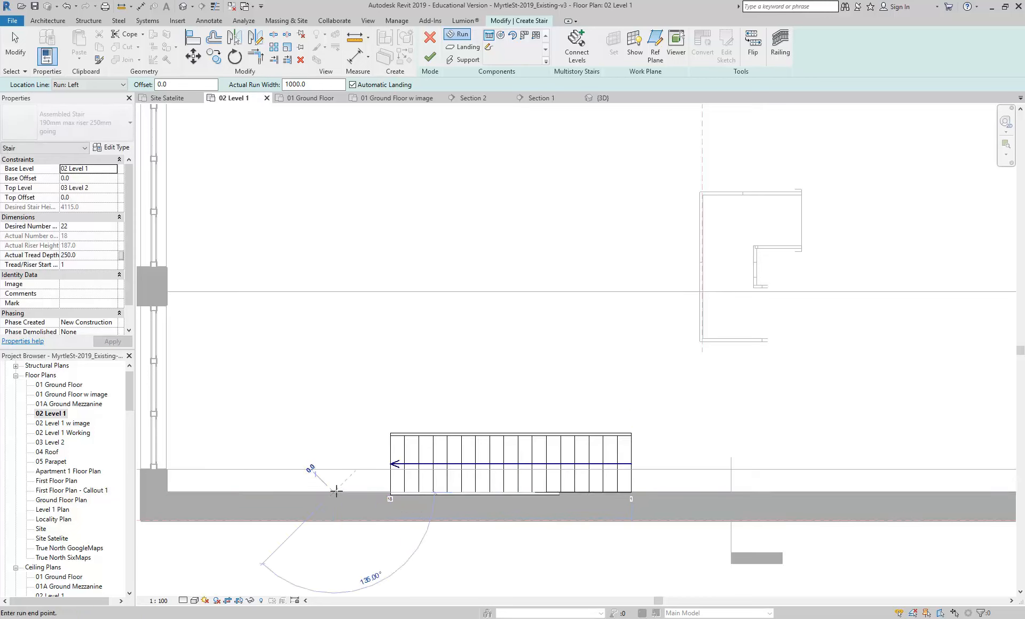
click(249, 489)
key(Escape)
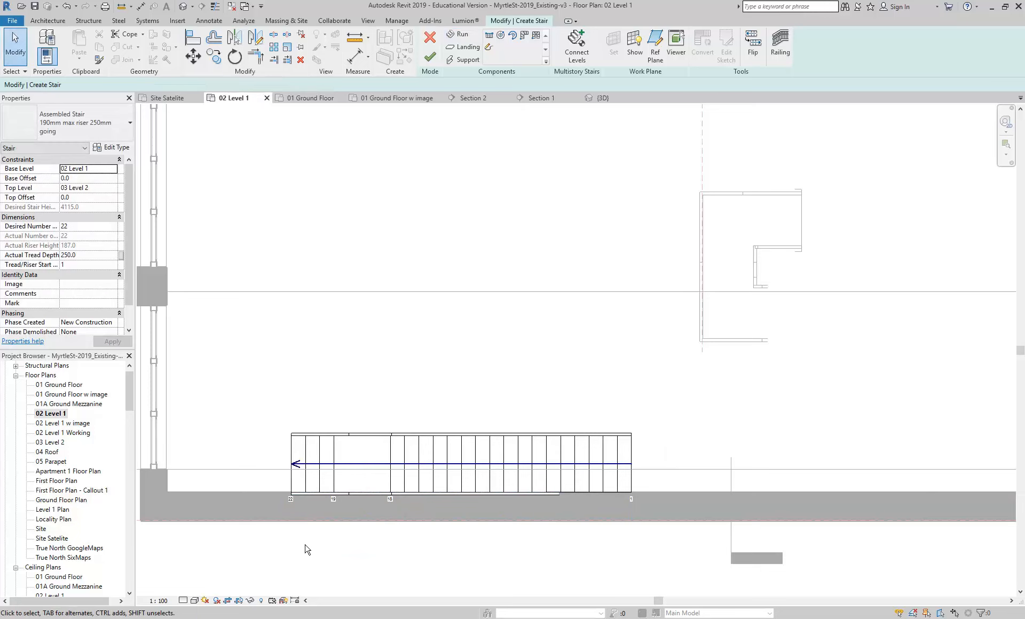
scroll(339, 414, down, 2)
right_click(337, 373)
click(349, 380)
right_click(350, 378)
click(378, 385)
scroll(380, 389, up, 2)
mouse_move(381, 391)
middle_down()
mouse_move(407, 394)
mouse_move(401, 379)
mouse_move(390, 389)
middle_up()
scroll(405, 378, down, 3)
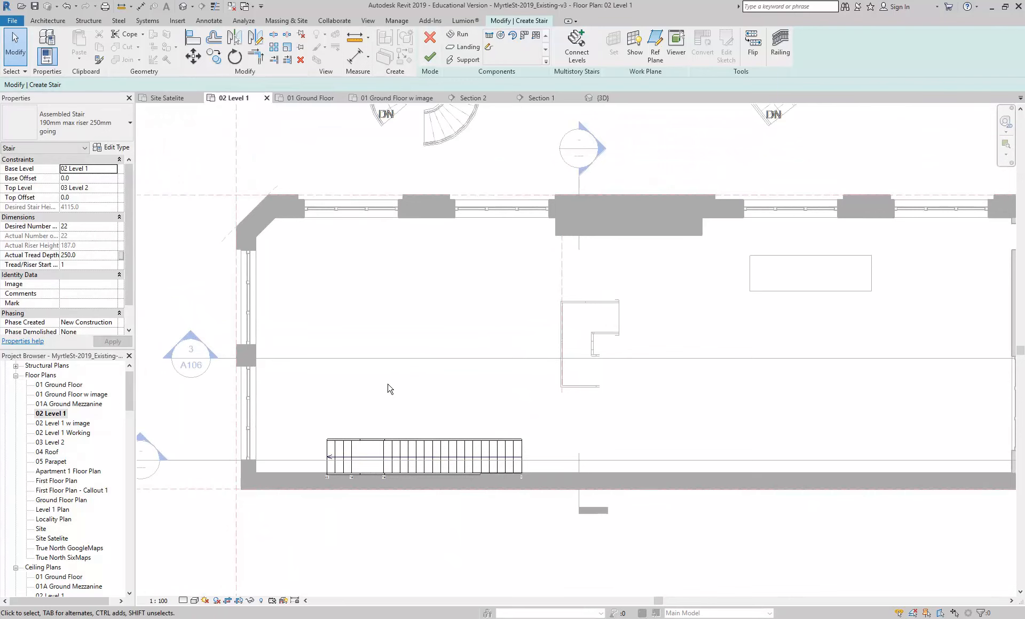
click(432, 57)
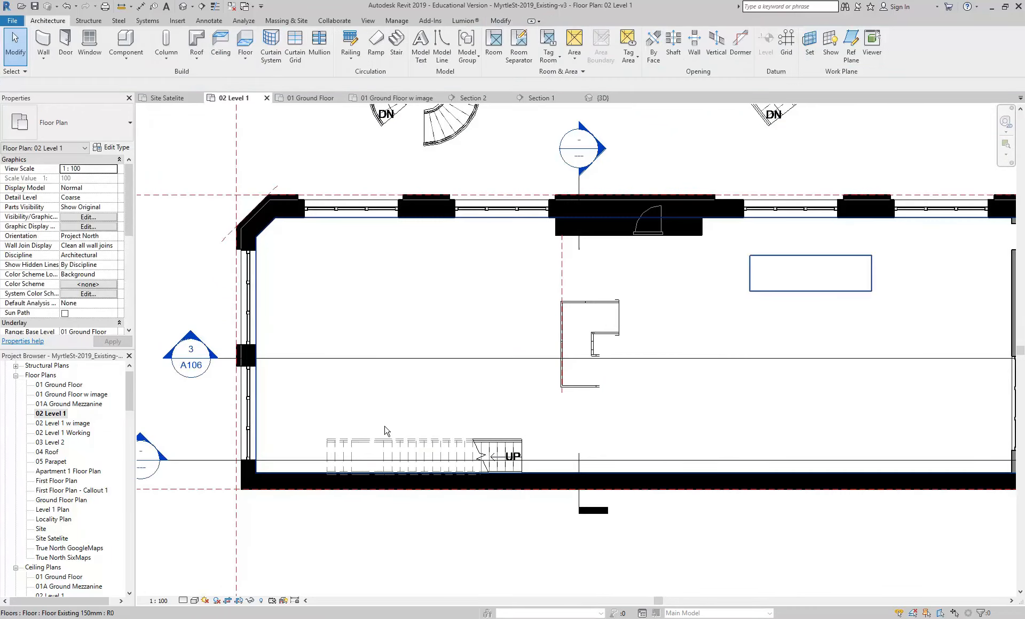
Step: Flip the Section 1 line to look towards the new stair and open that section view
scroll(389, 408, down, 2)
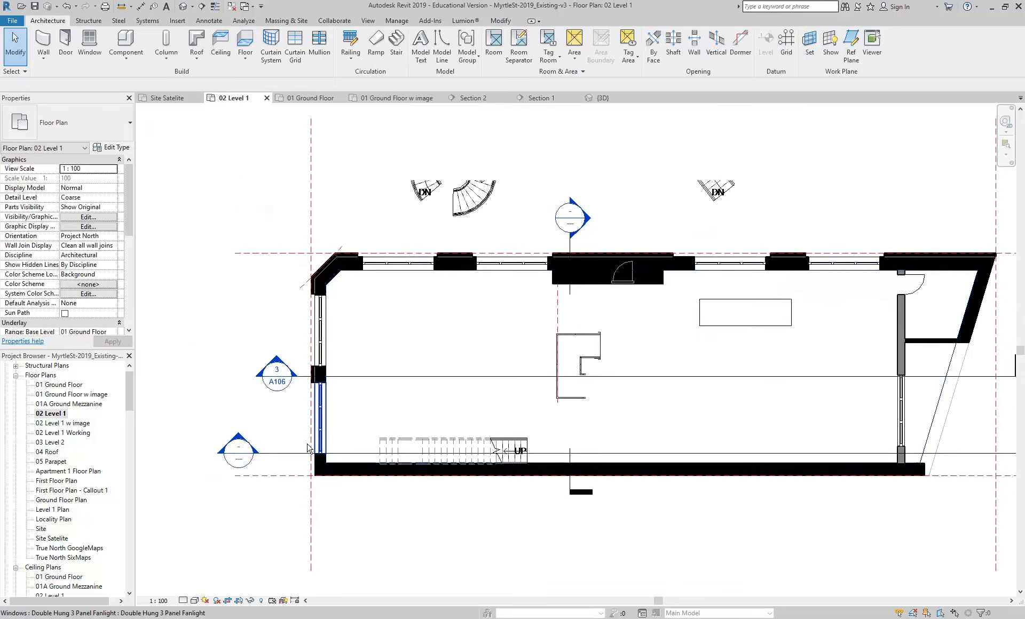
click(390, 377)
scroll(555, 386, down, 2)
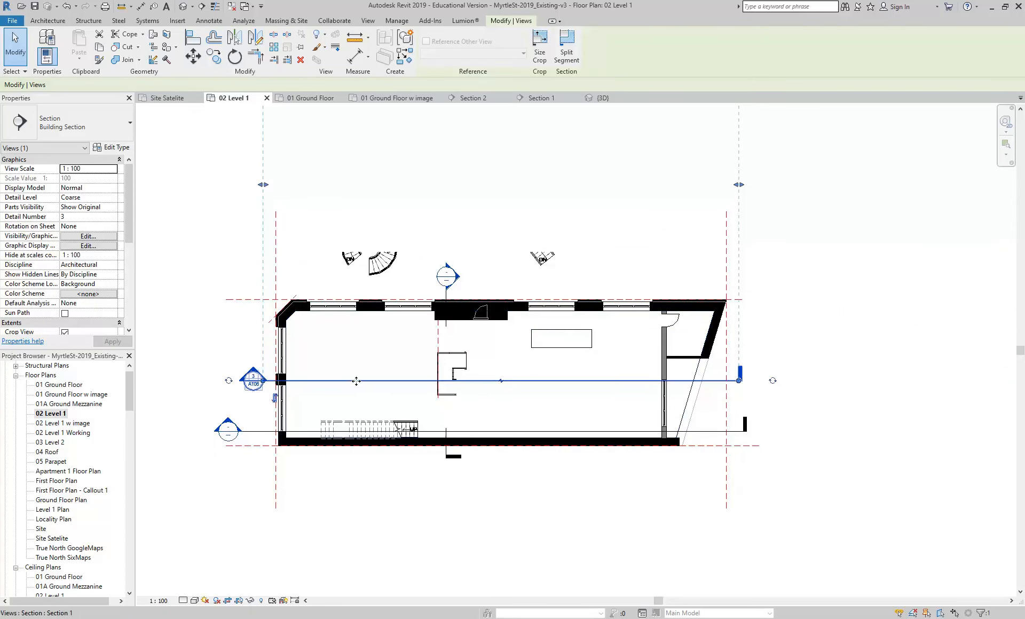
click(275, 398)
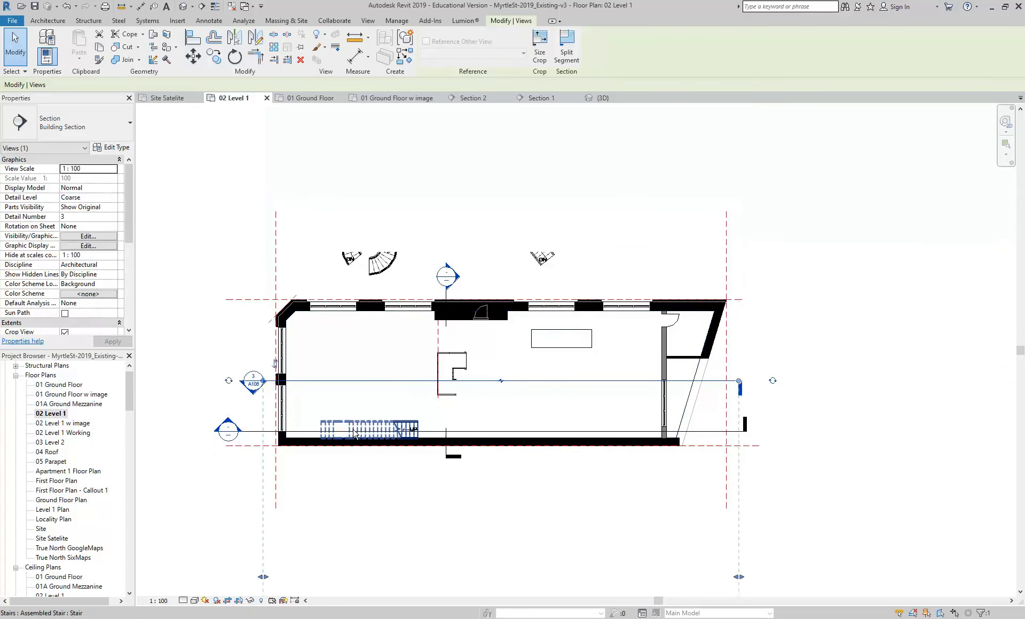
click(290, 420)
double_click(253, 393)
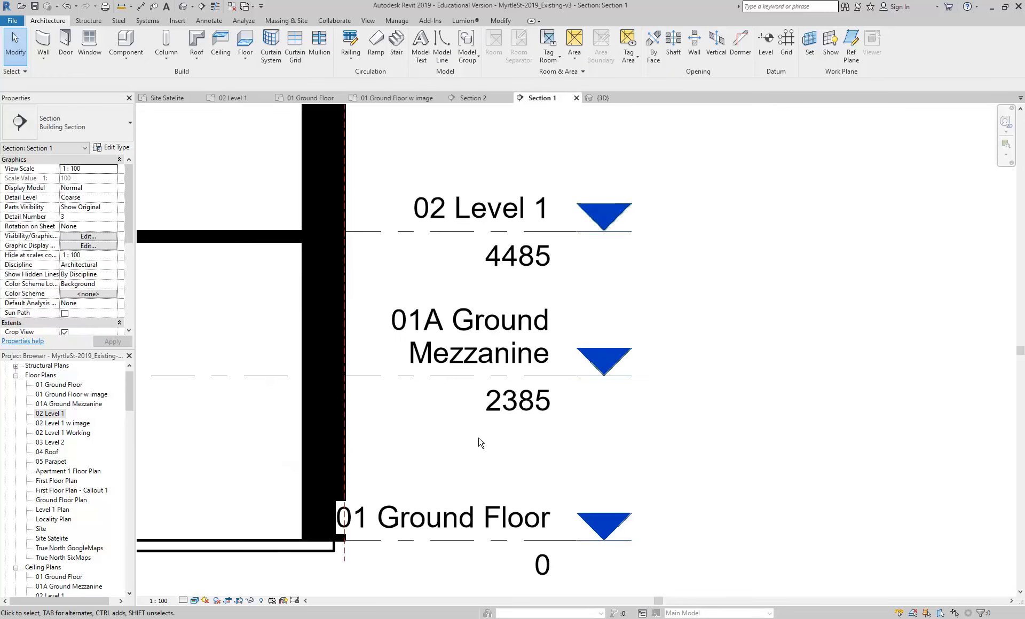
Step: Select the new stair in Section 1 and examine its runs, landing and stringers between 02 Level 1 and 03 Level 2
scroll(398, 377, down, 2)
middle_drag(403, 381, 759, 444)
middle_drag(545, 326, 523, 377)
scroll(524, 381, up, 2)
click(439, 406)
scroll(412, 425, up, 1)
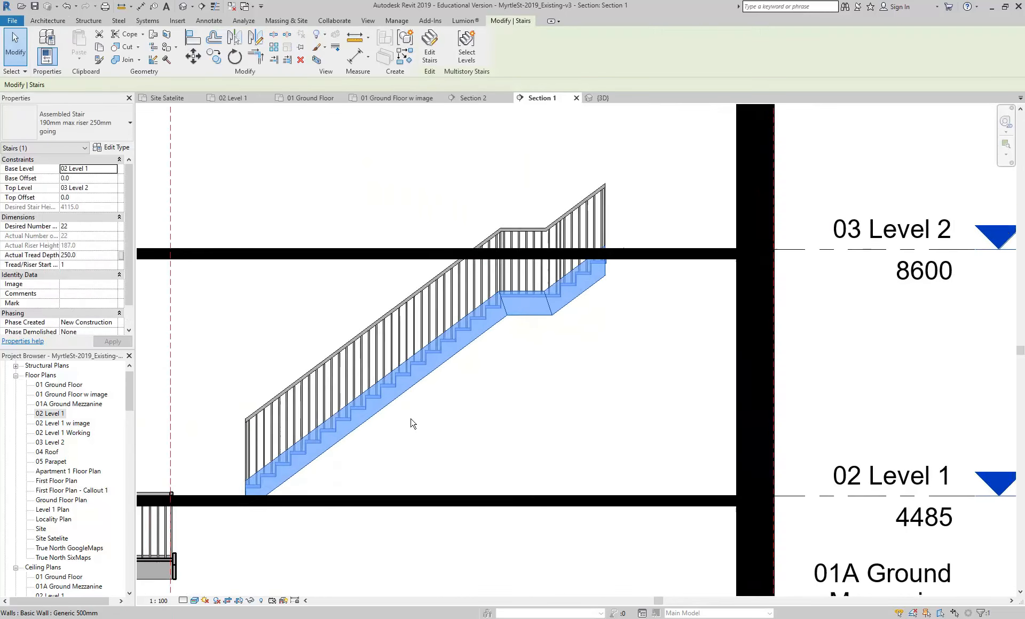
scroll(411, 425, up, 1)
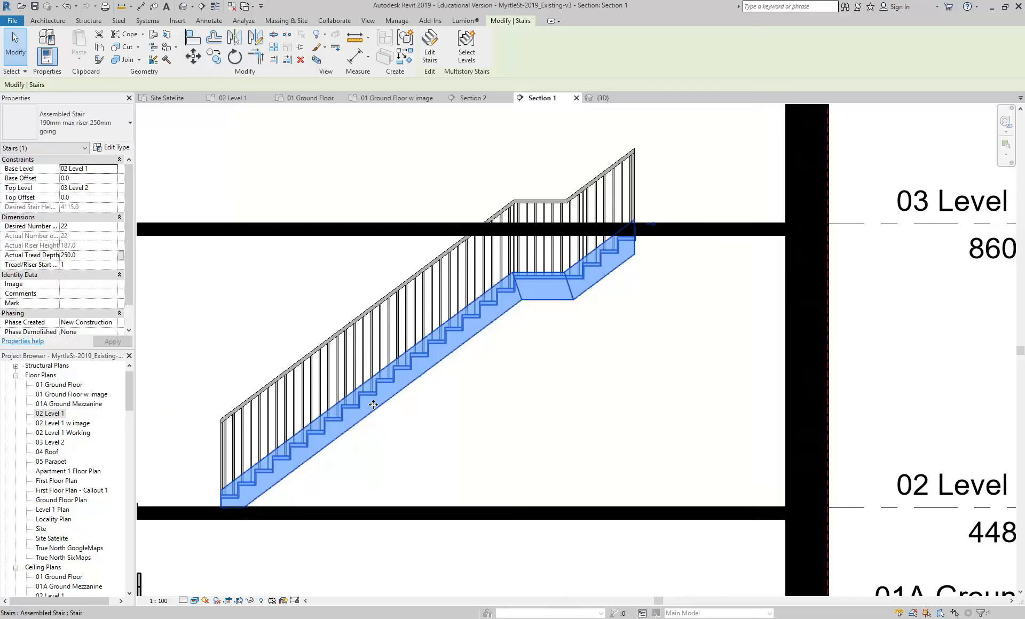
scroll(395, 411, down, 3)
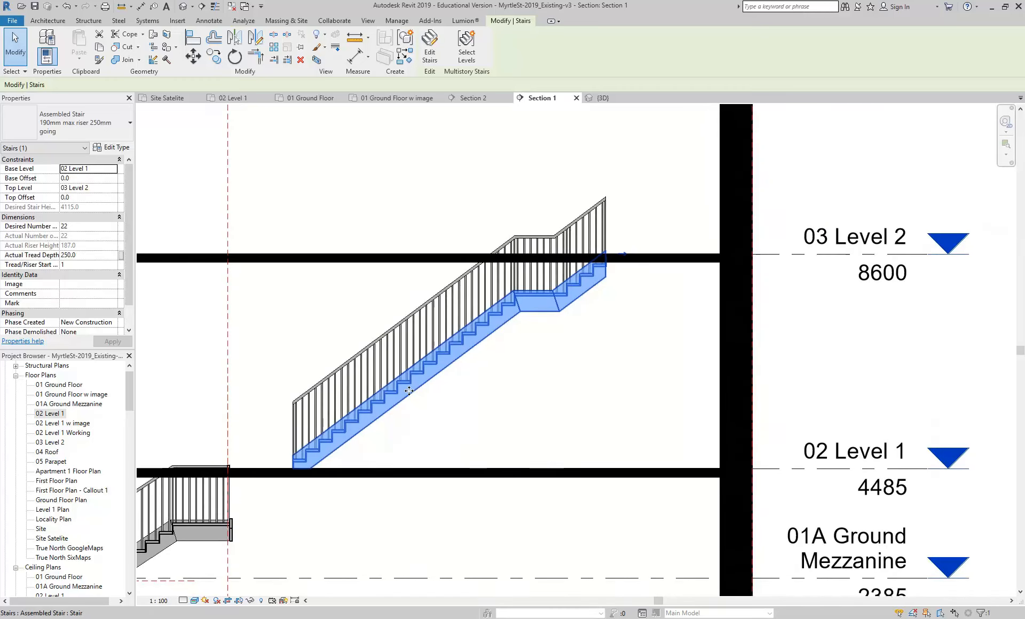
scroll(494, 394, down, 2)
scroll(473, 396, up, 1)
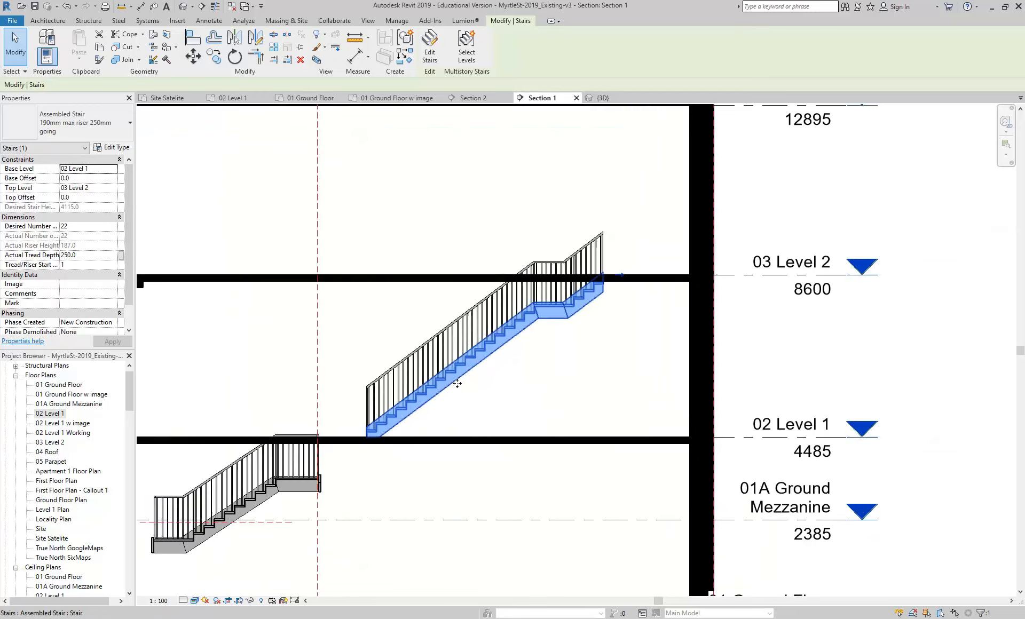
scroll(457, 383, up, 2)
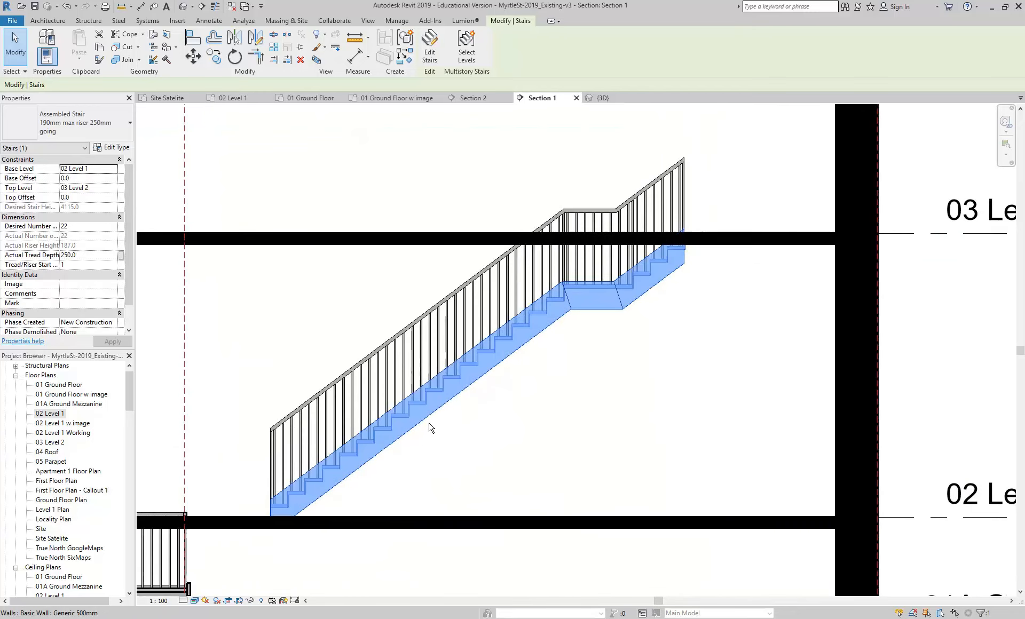
Step: Duplicate the selected stair's type as Cantilevered Stair and apply it to the stair
click(112, 147)
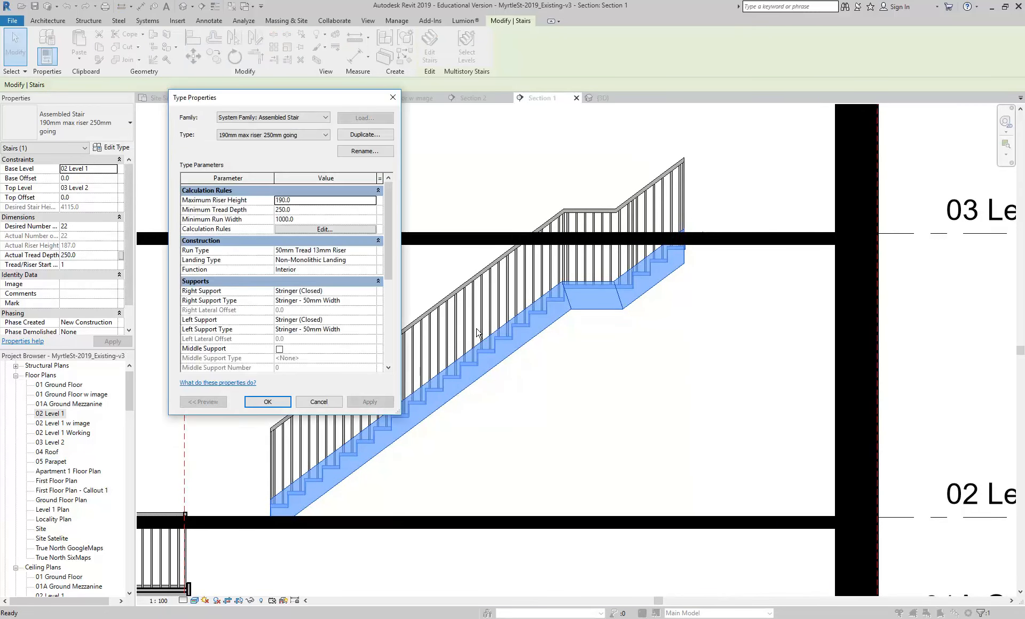
drag(290, 104, 305, 101)
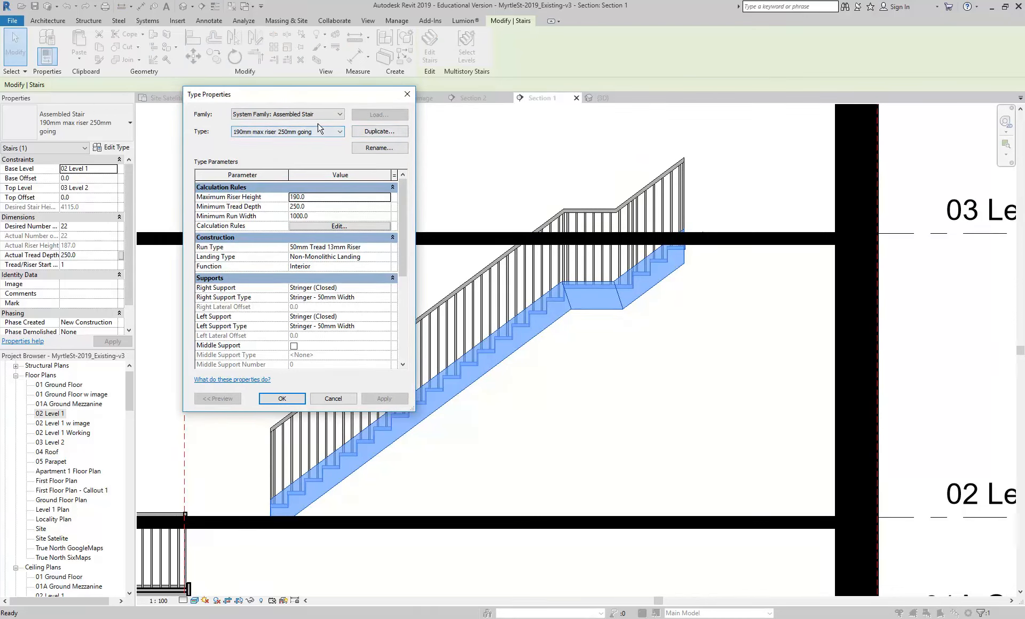
click(402, 134)
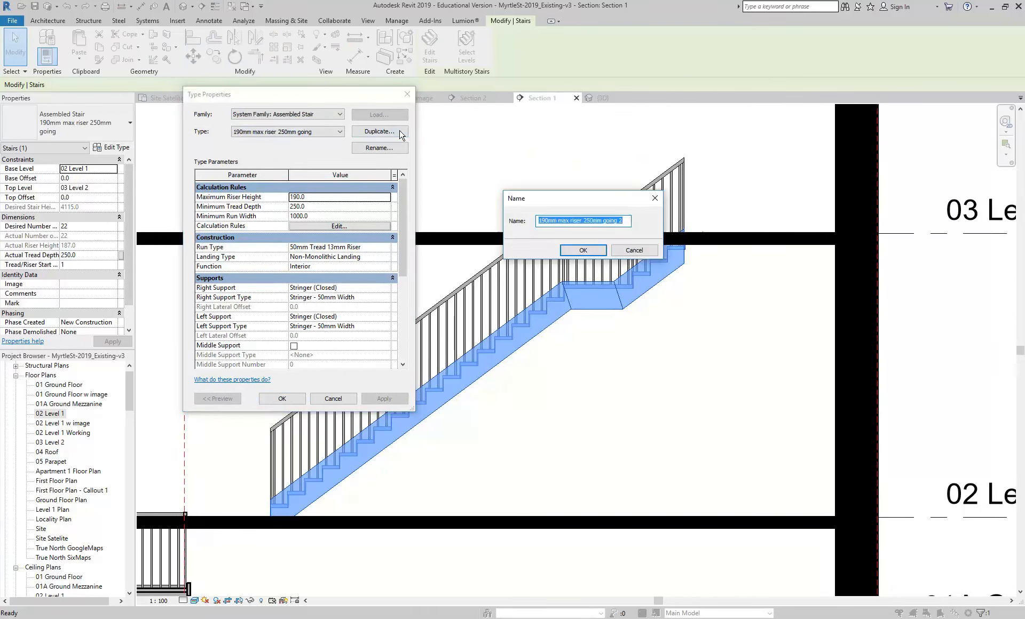
text(Cantilevere)
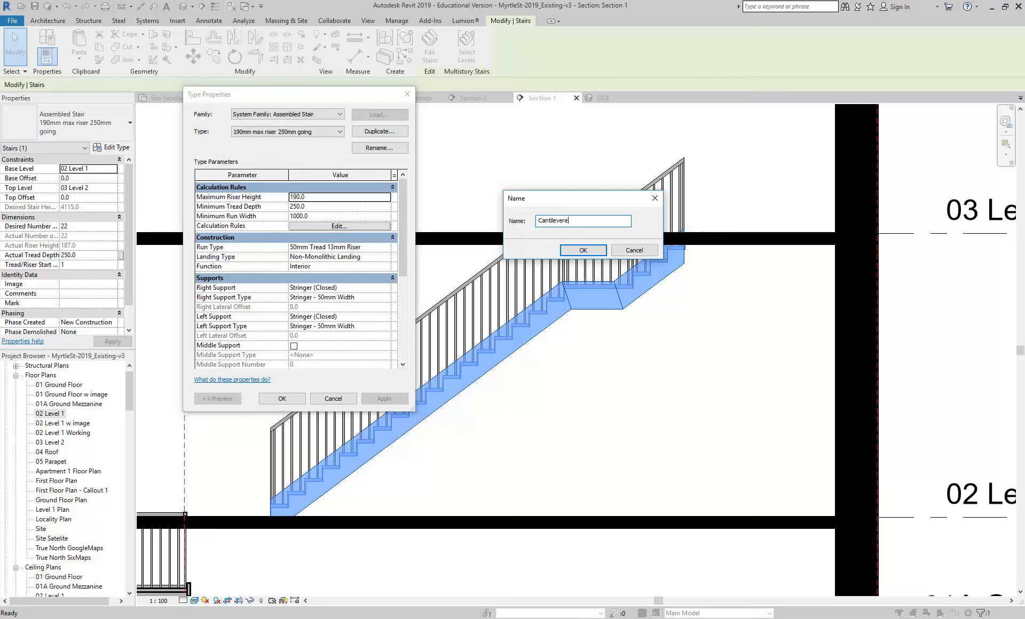
text(d Stair)
click(583, 250)
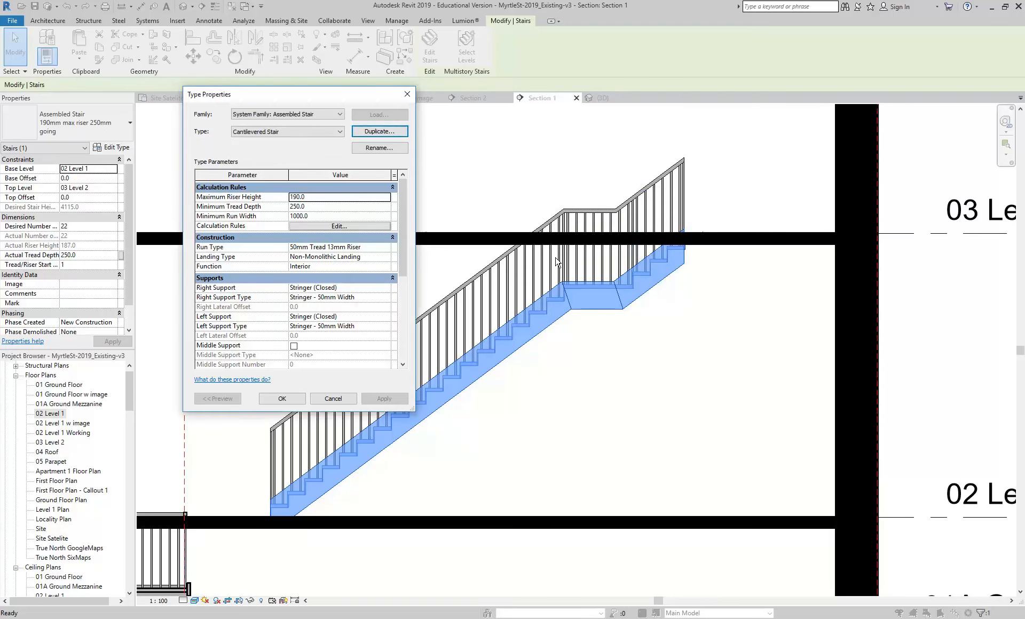
click(282, 398)
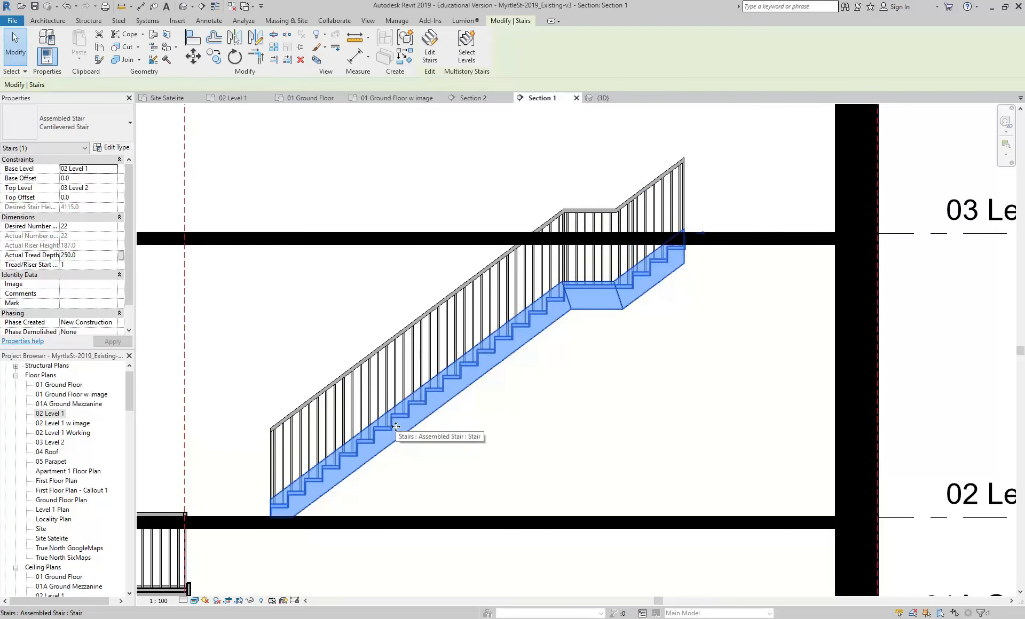
Step: Set both the right and left supports of the Cantilevered Stair type to None
click(117, 149)
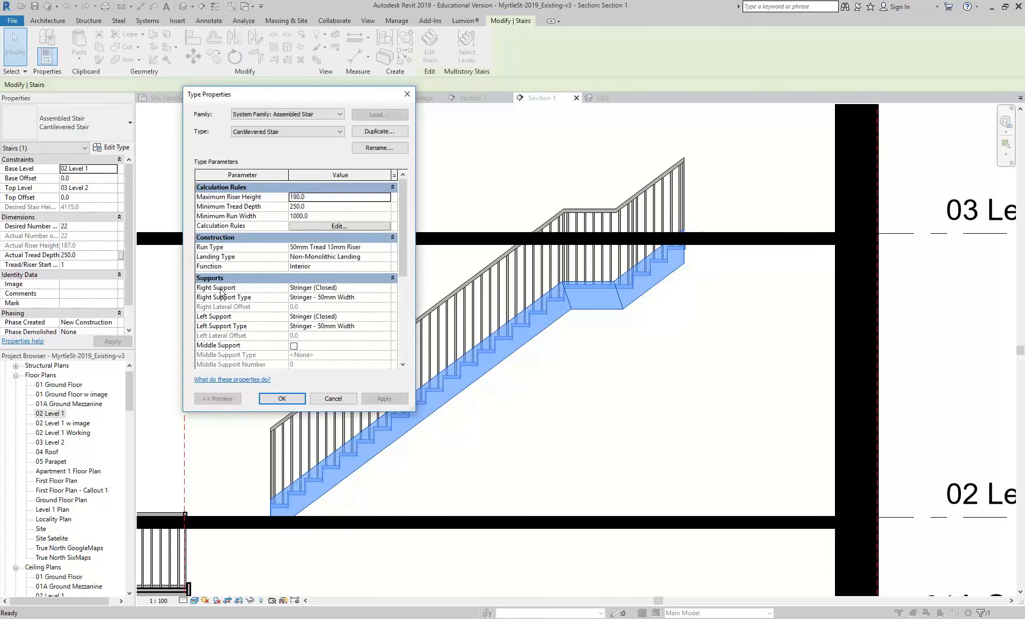
click(357, 287)
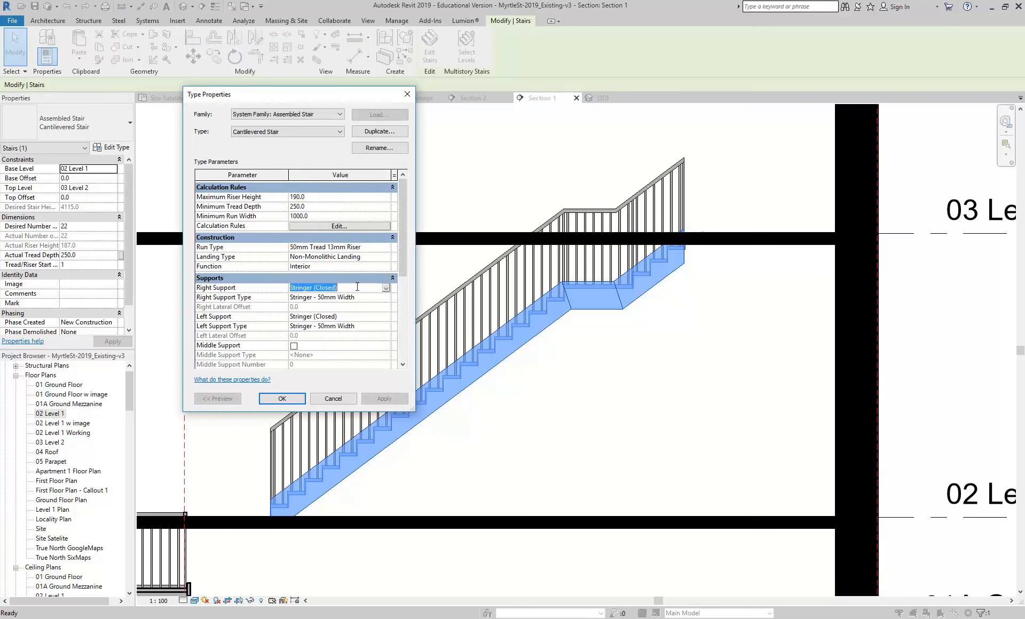
click(385, 288)
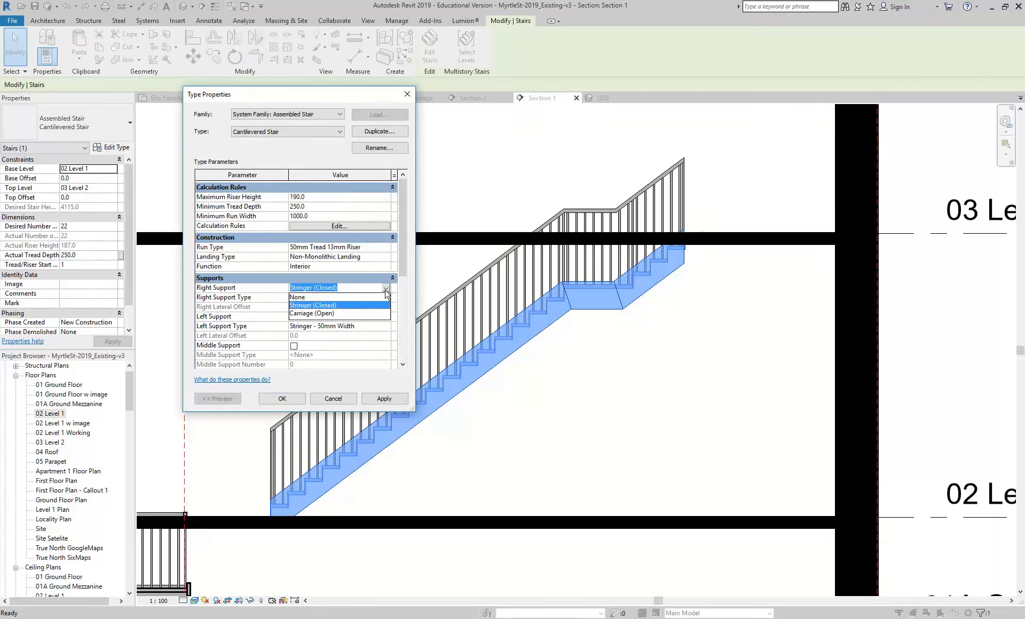
click(300, 301)
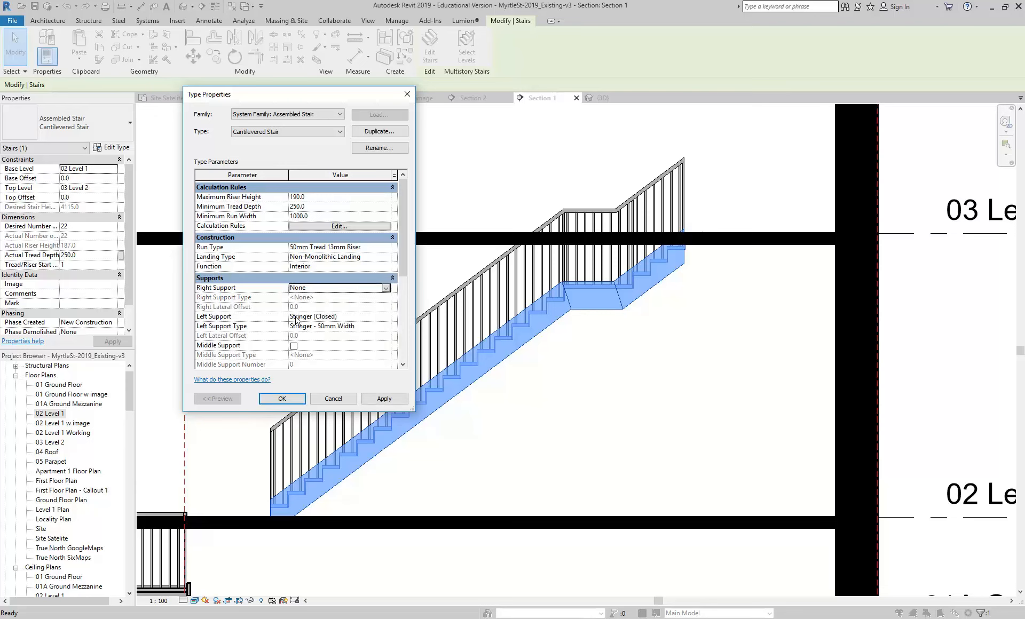
click(318, 317)
click(386, 318)
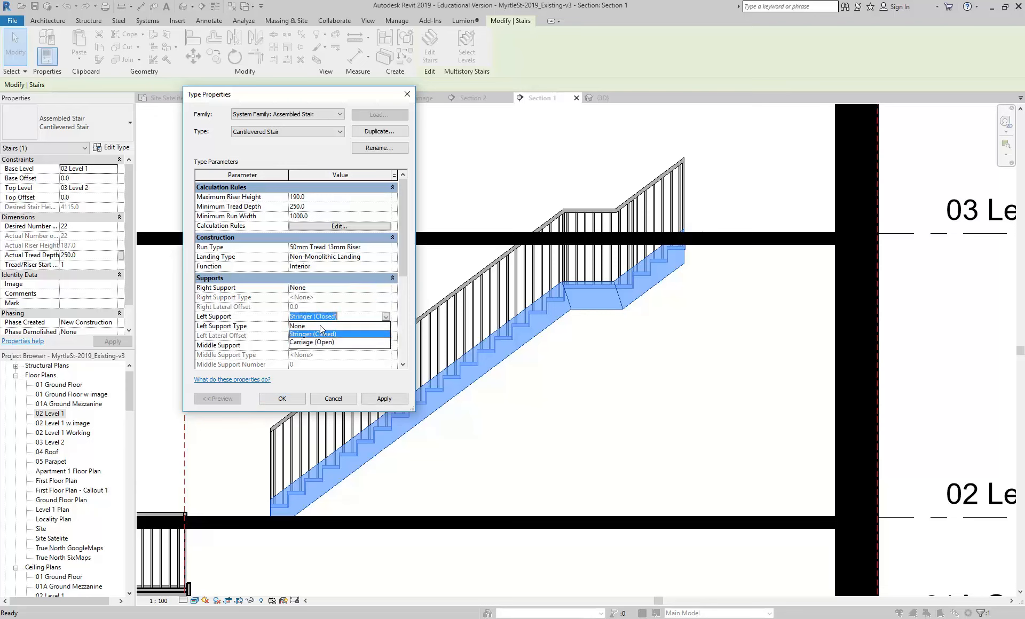
click(302, 326)
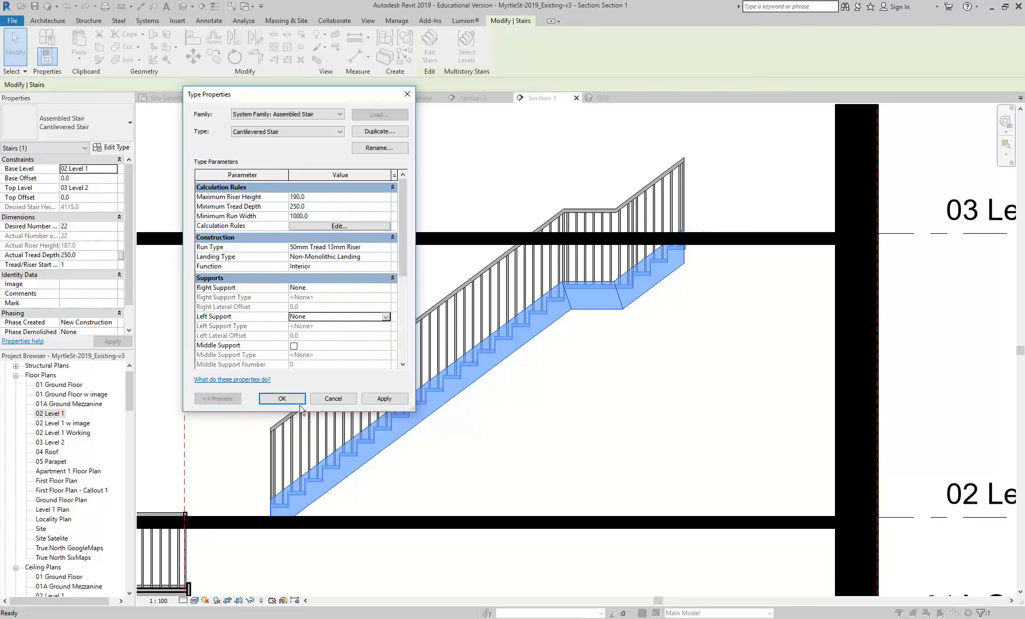
click(283, 399)
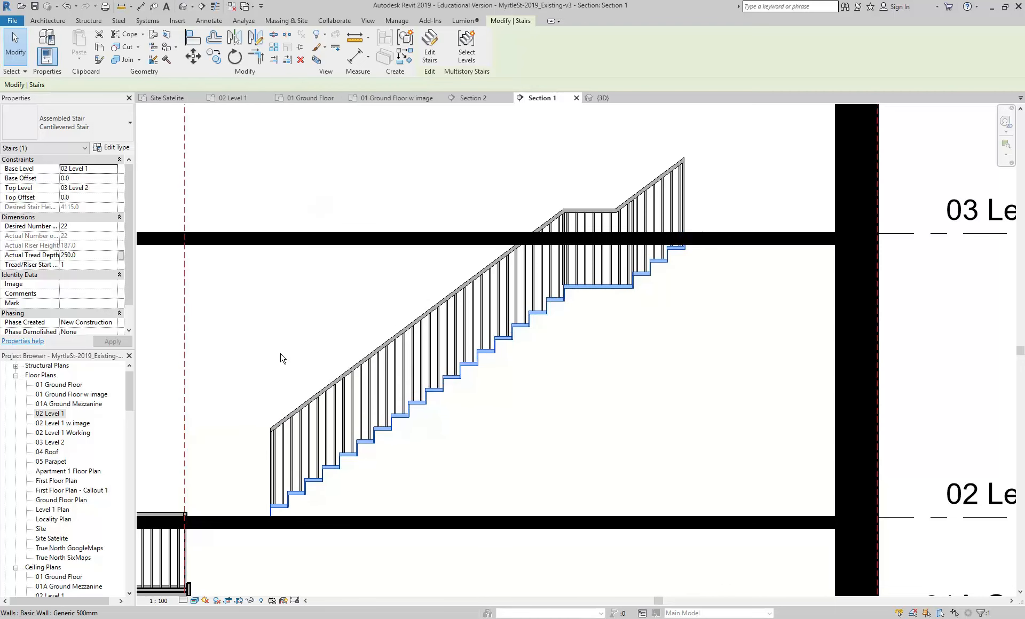
Step: Isolate the selected stair in the 3D view with a section box
middle_drag(279, 340, 254, 303)
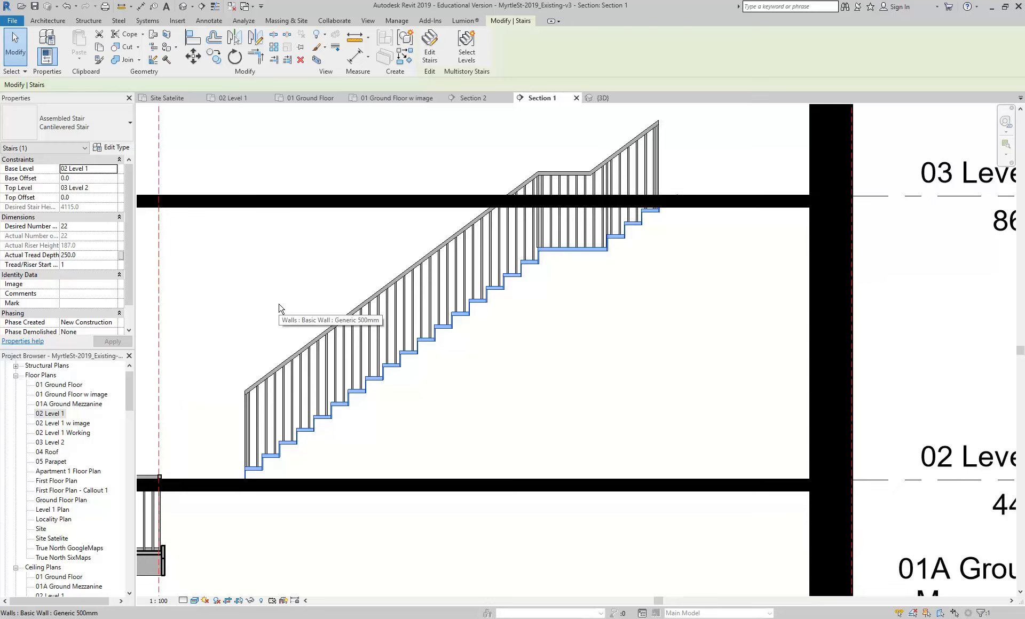
scroll(326, 326, up, 2)
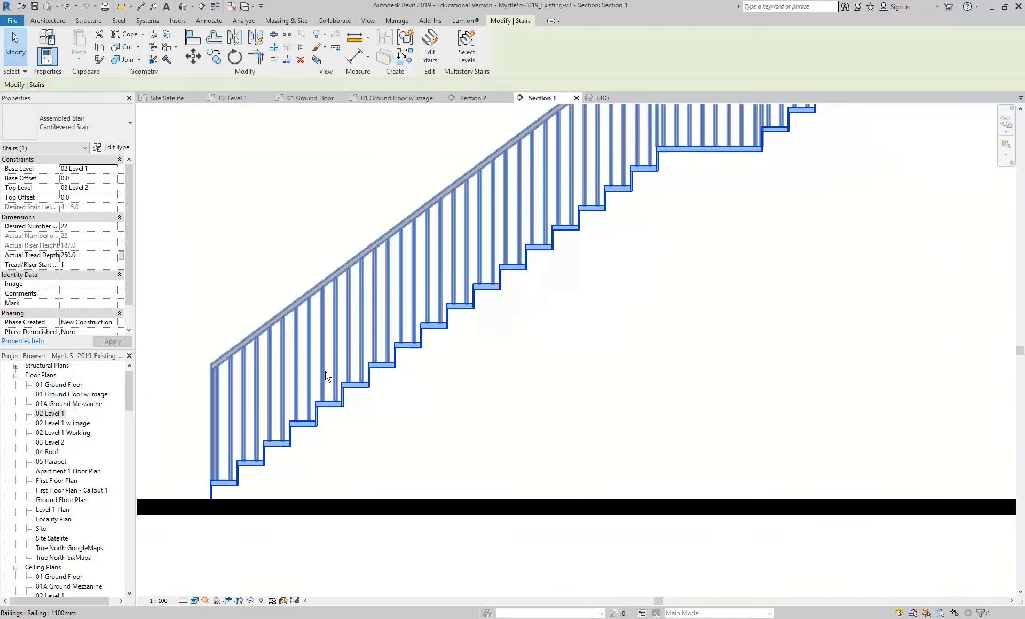
scroll(411, 350, down, 4)
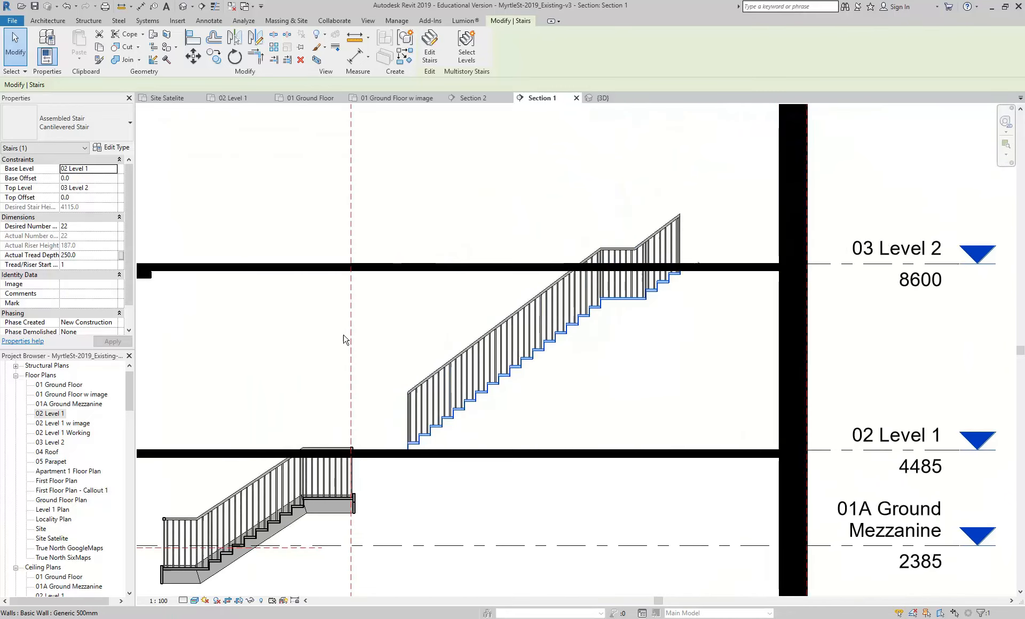
scroll(376, 388, down, 2)
middle_drag(377, 388, 387, 379)
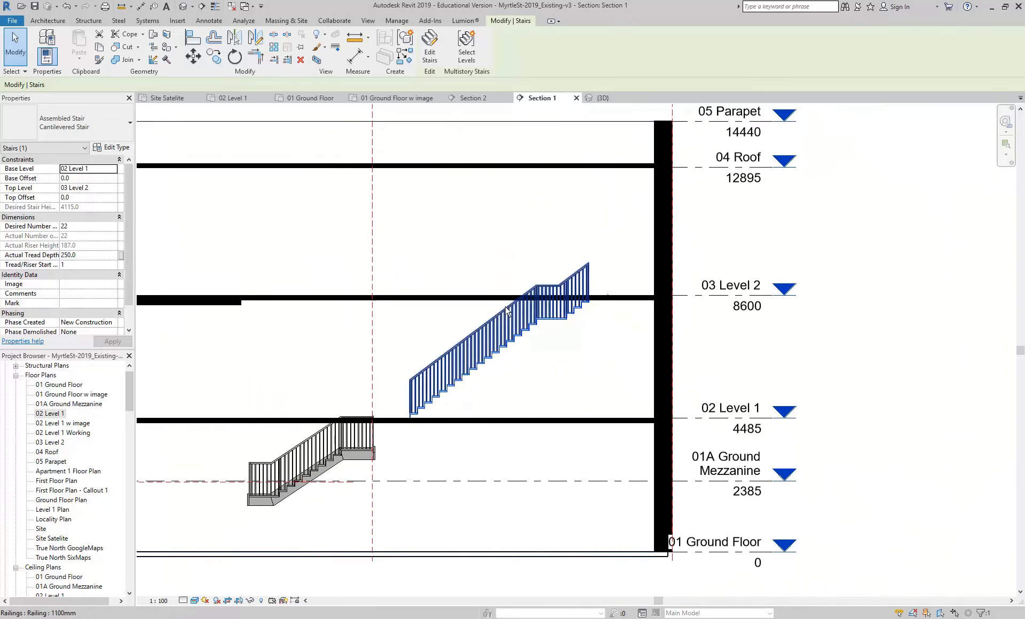
scroll(492, 370, up, 2)
middle_drag(491, 369, 429, 394)
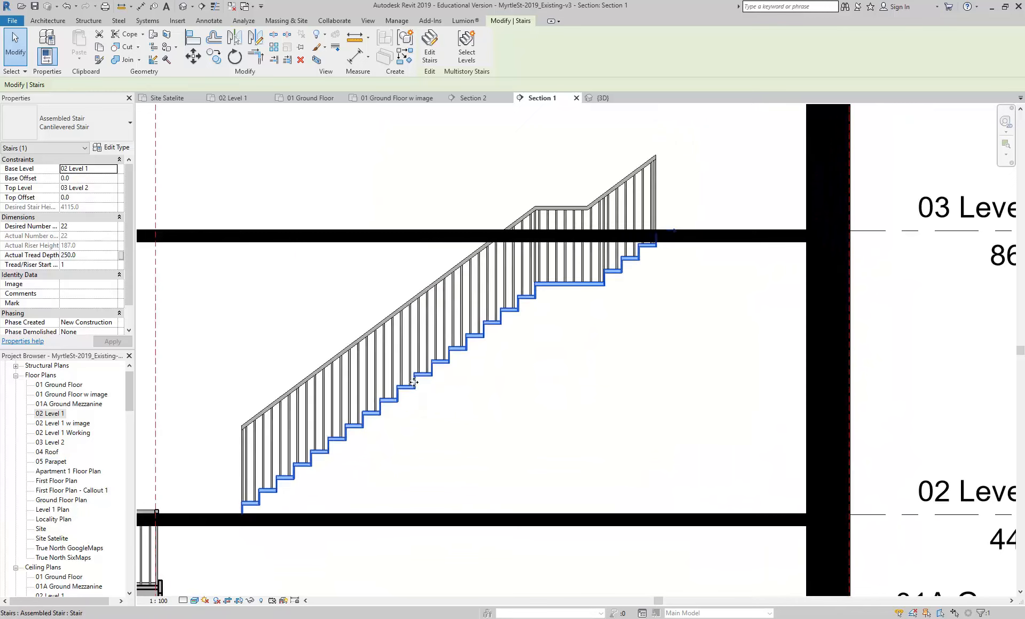
click(317, 59)
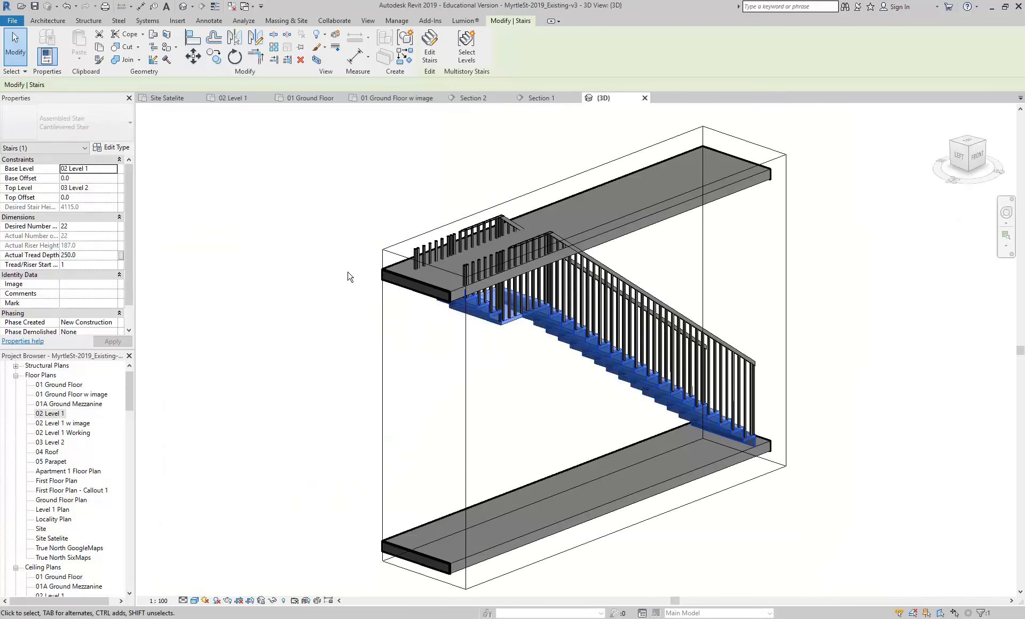
Step: Enlarge the section box around the stair sideways to take in more of the surrounding floors and the wall zone
mouse_move(601, 427)
shift+middle_down()
mouse_move(451, 373)
mouse_move(608, 434)
mouse_move(587, 416)
shift+middle_up()
click(445, 407)
drag(546, 343, 530, 337)
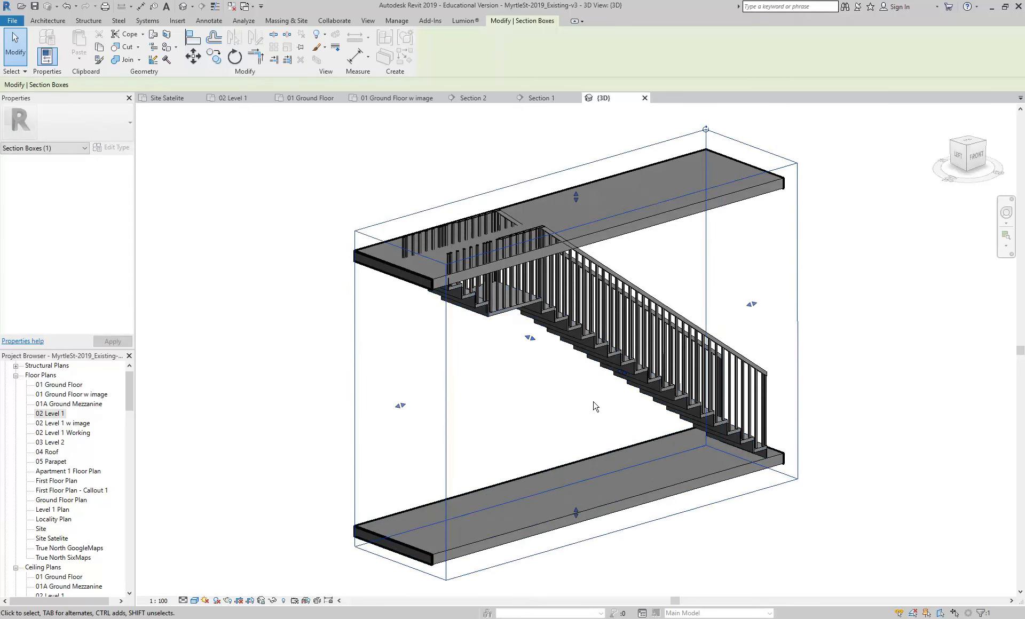
shift+middle_drag(566, 363, 639, 388)
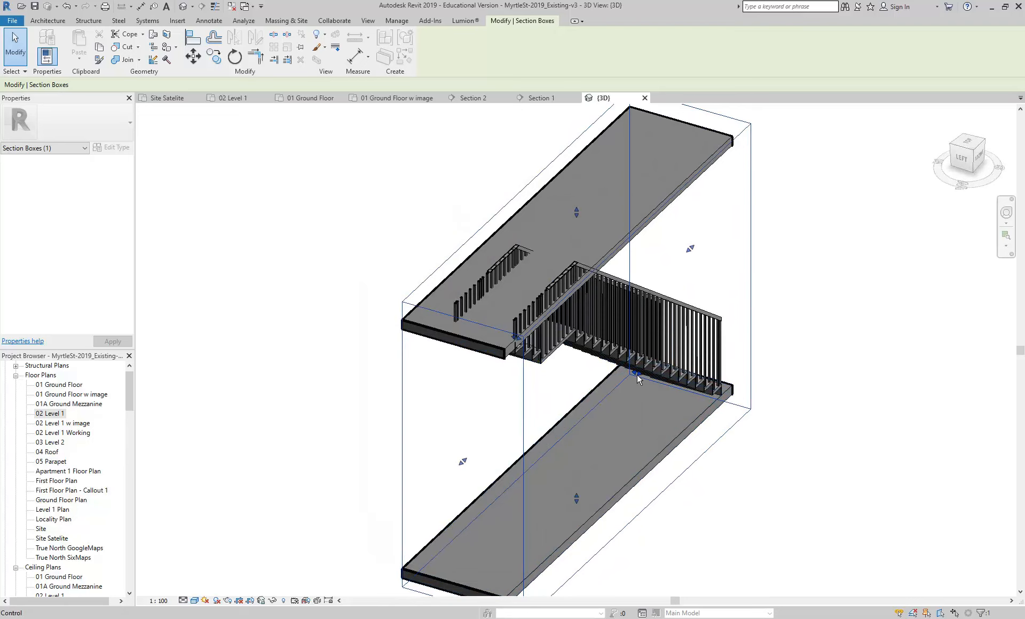
shift+middle_drag(641, 429, 567, 419)
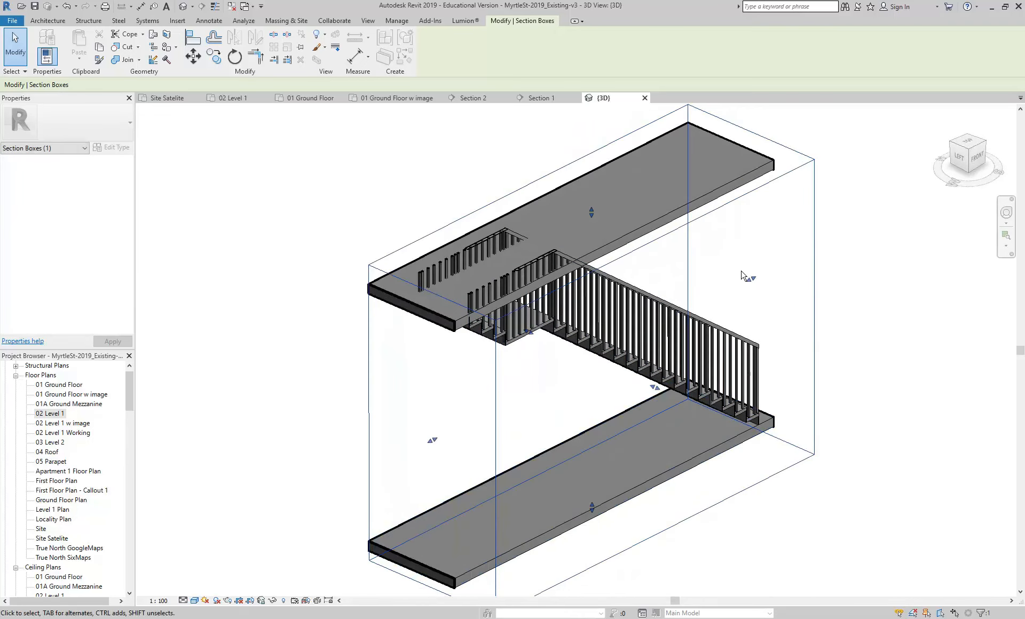
shift+middle_drag(750, 286, 512, 325)
drag(422, 319, 395, 309)
middle_drag(434, 400, 515, 330)
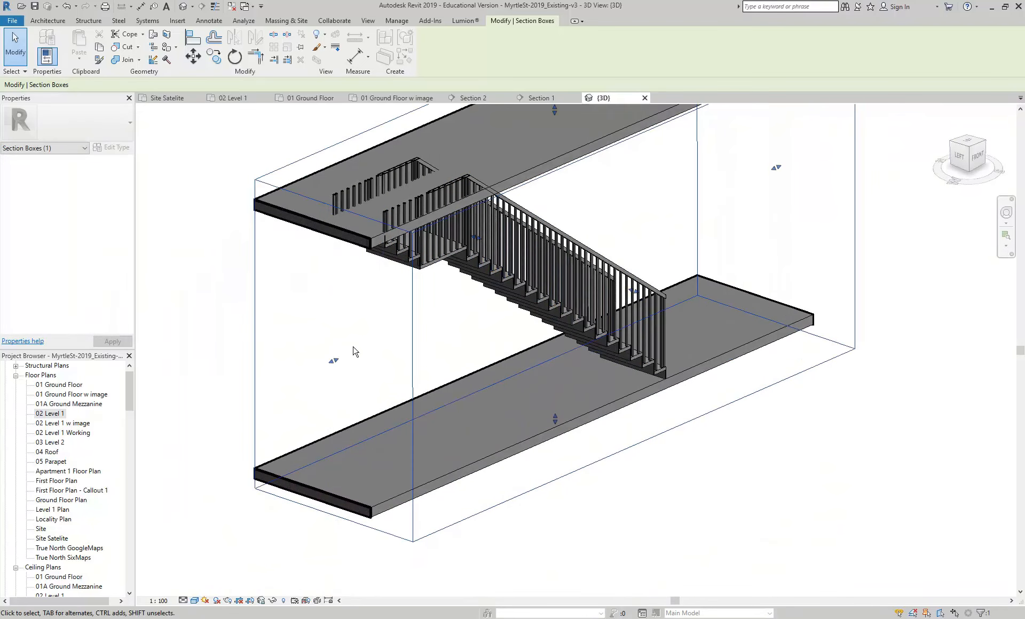
shift+middle_drag(343, 367, 414, 411)
key(Escape)
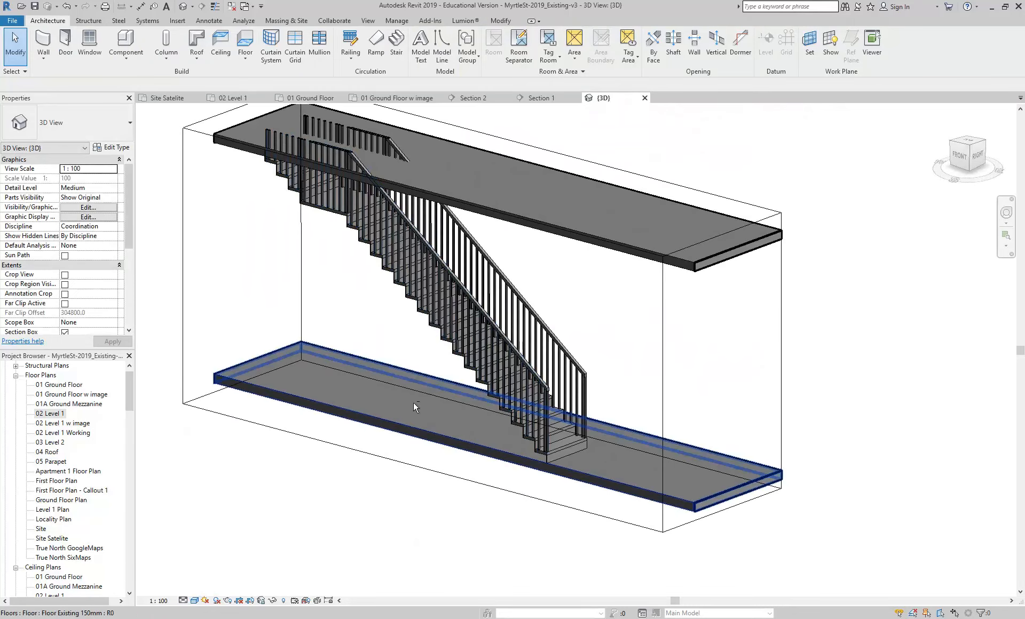
Step: Select the long Generic 500mm wall in the 01 Ground Floor plan and check for it beside the stair in the 3D view
double_click(50, 414)
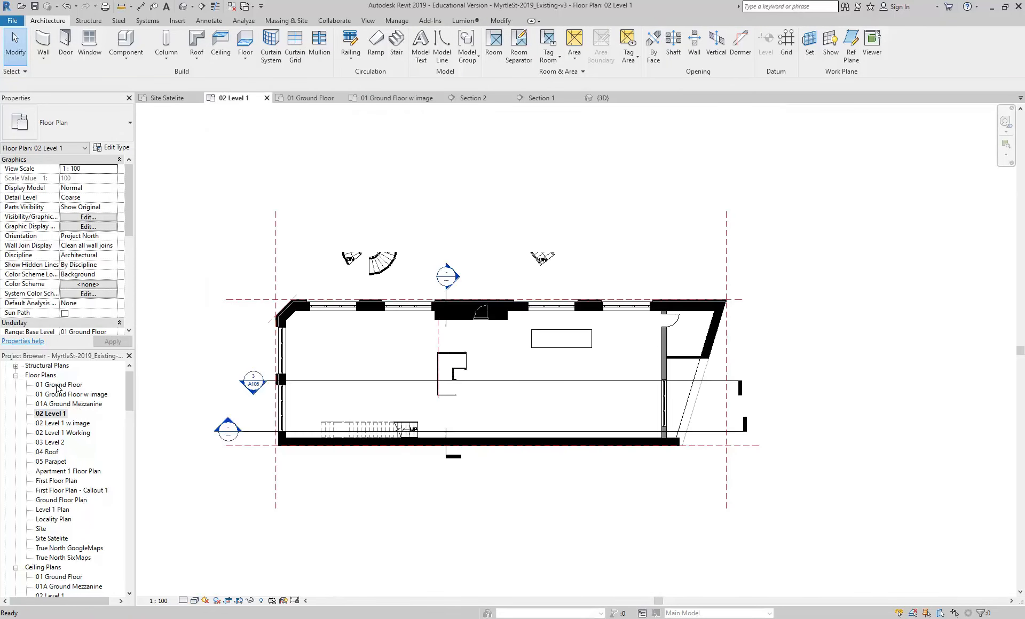
double_click(59, 385)
scroll(301, 409, down, 4)
scroll(424, 283, up, 3)
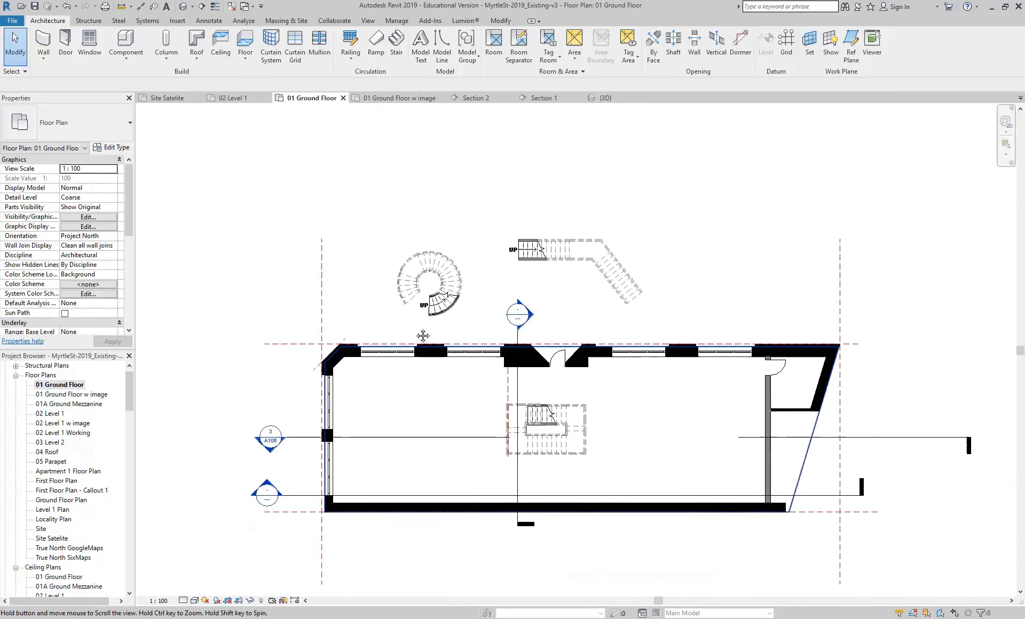
click(375, 455)
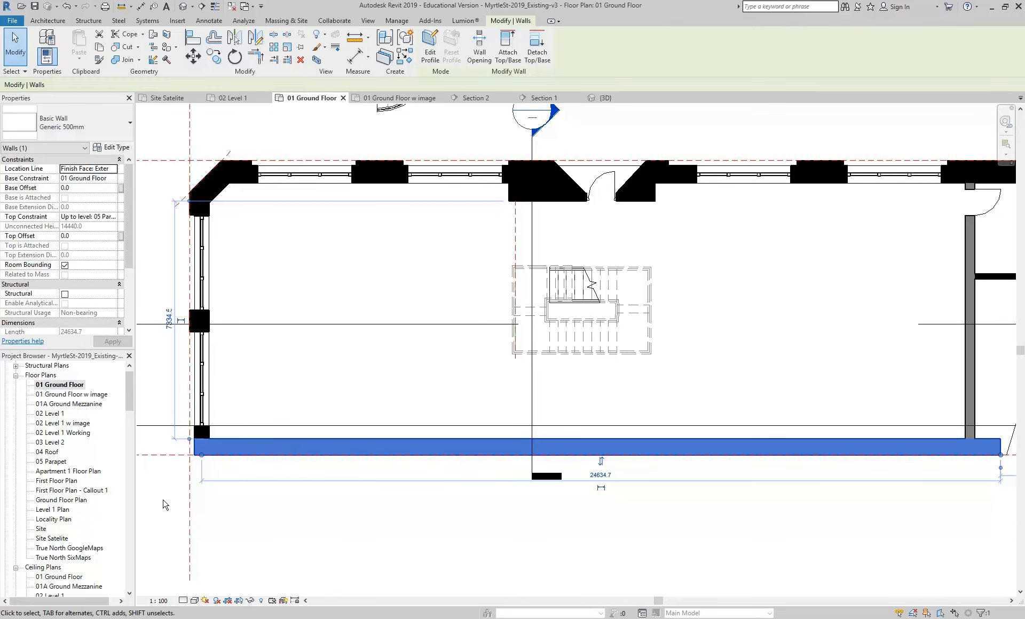
drag(128, 396, 127, 459)
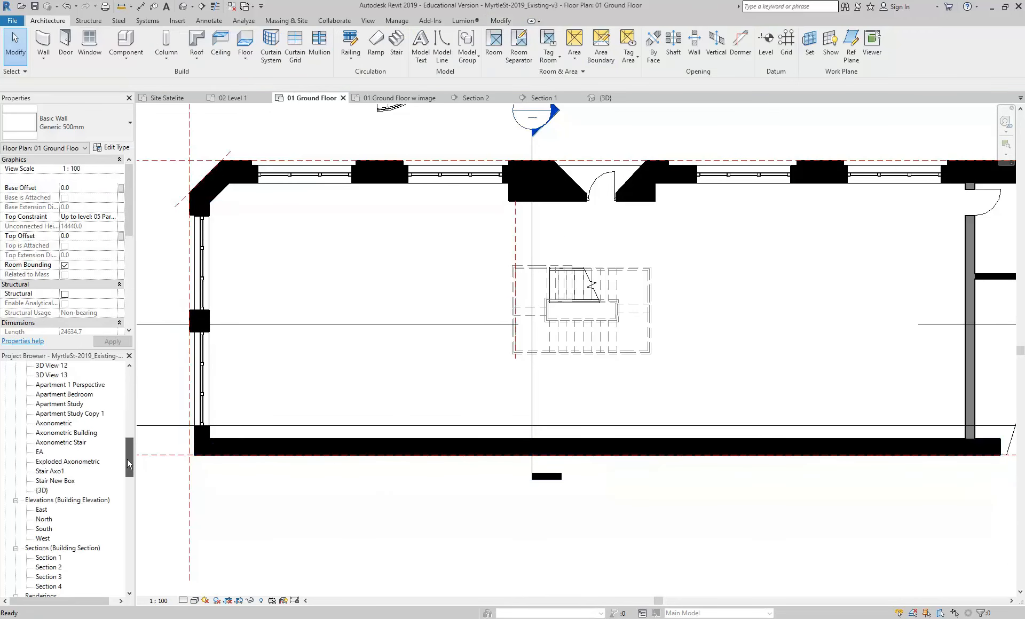
double_click(42, 490)
click(255, 401)
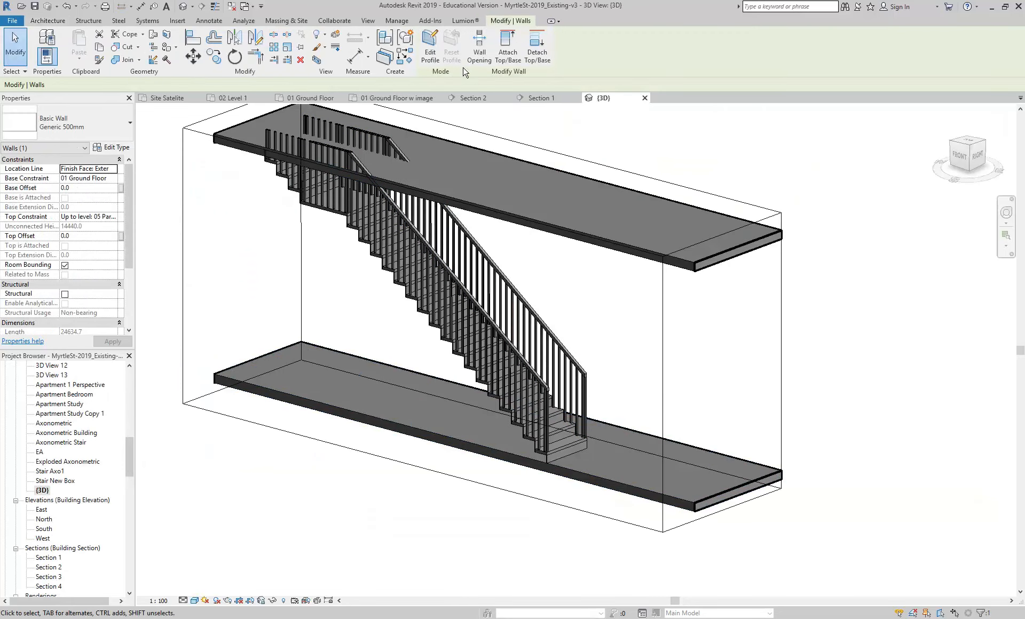
scroll(400, 347, down, 1)
key(Escape)
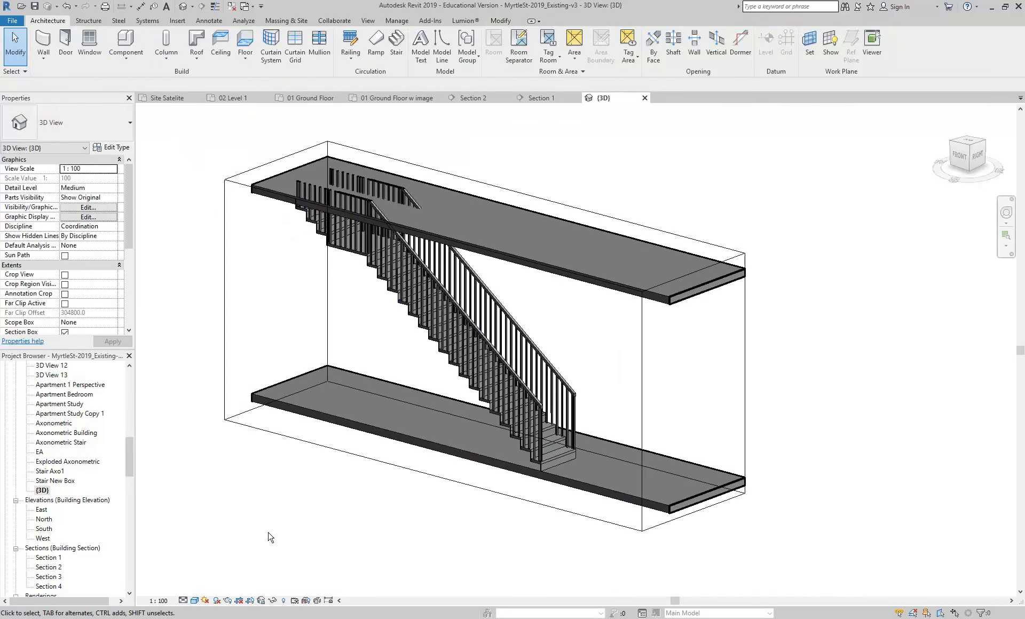
Step: Reveal the hidden elements in the 3D view, unhide the Generic 500mm wall beside the stair, and leave the reveal mode
click(283, 602)
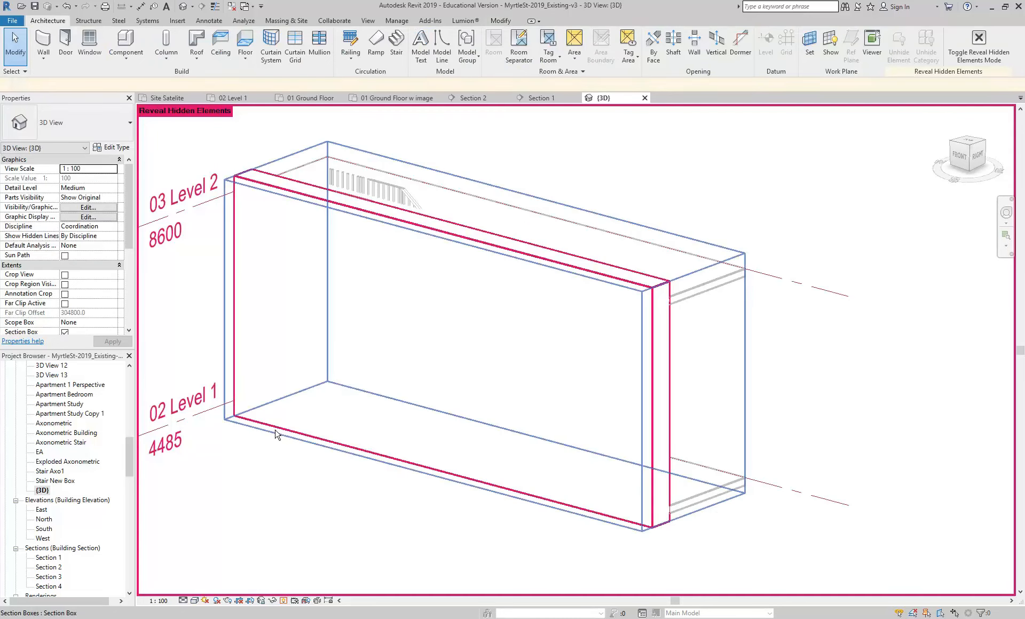
click(237, 355)
click(246, 310)
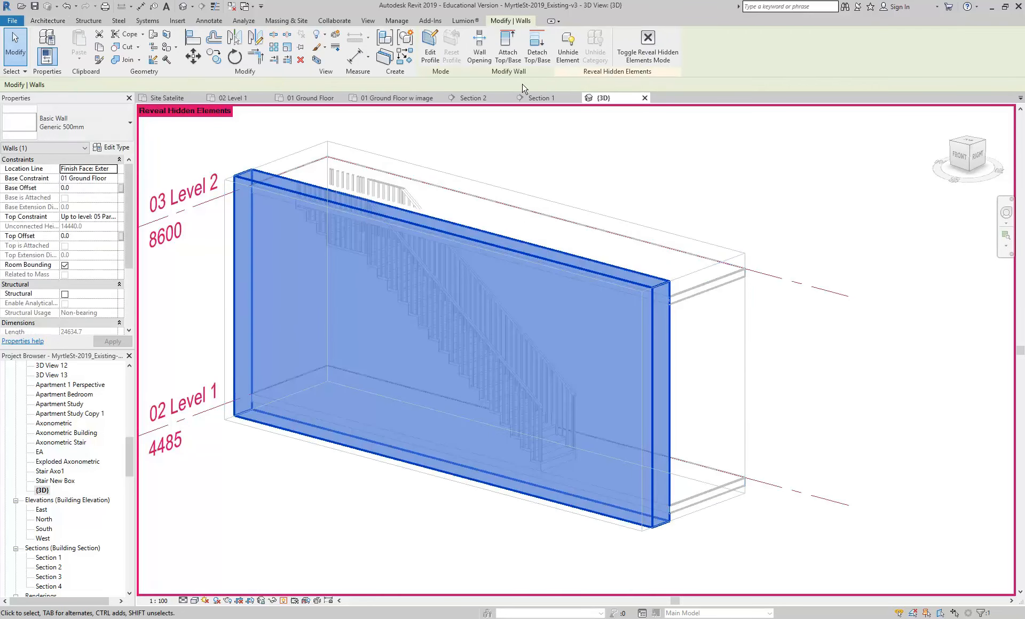
click(567, 48)
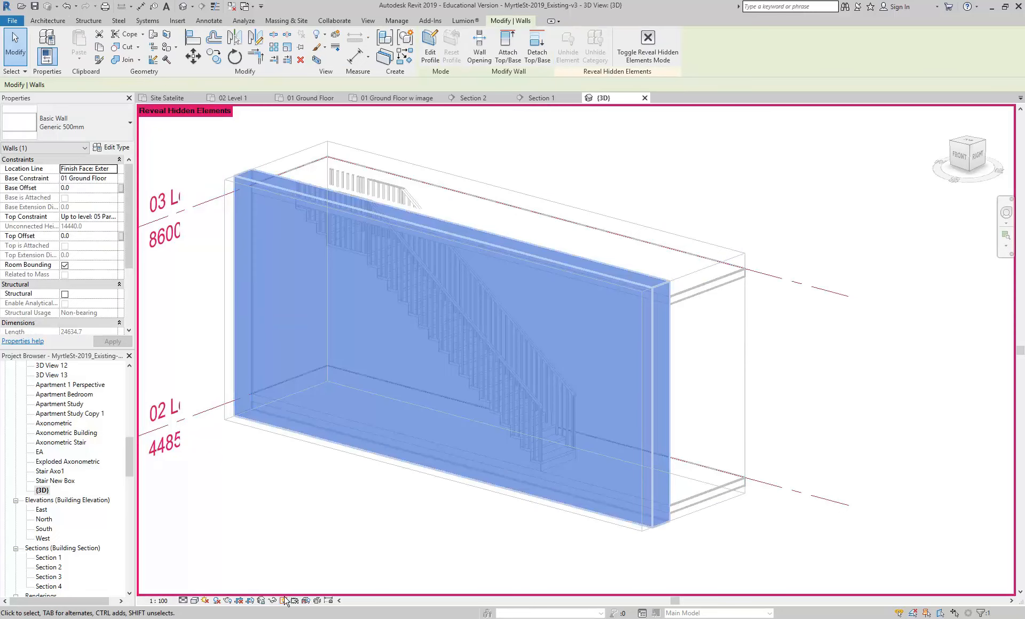
click(314, 547)
shift+middle_drag(453, 453, 323, 431)
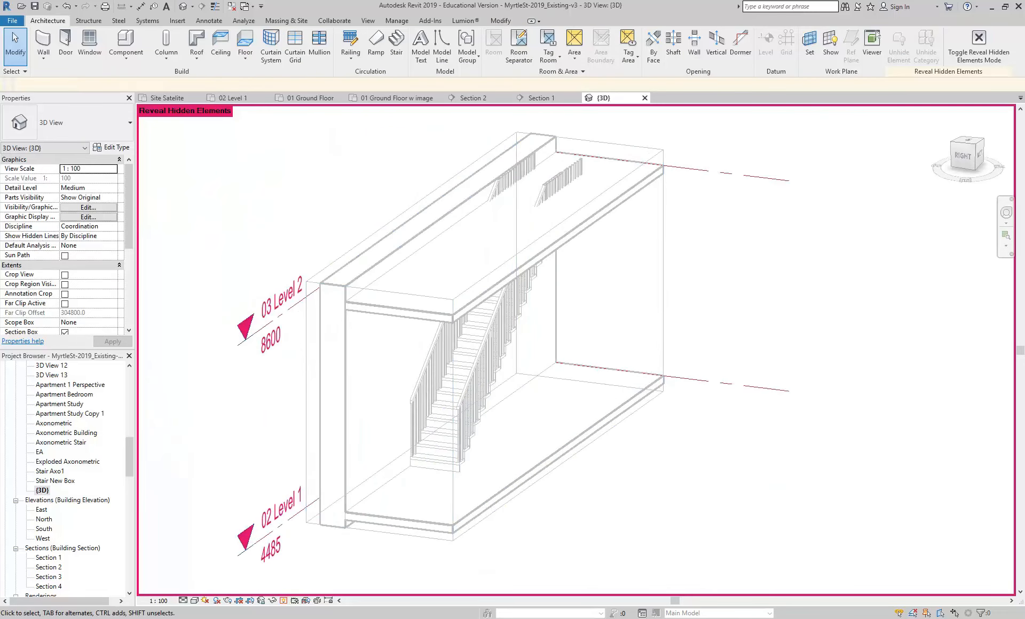
click(283, 602)
Step: Delete the wall-side railing of the cantilevered stair
mouse_move(565, 530)
shift+middle_down()
mouse_move(498, 514)
mouse_move(497, 531)
mouse_move(424, 501)
mouse_move(404, 511)
shift+middle_up()
click(399, 462)
scroll(402, 460, up, 4)
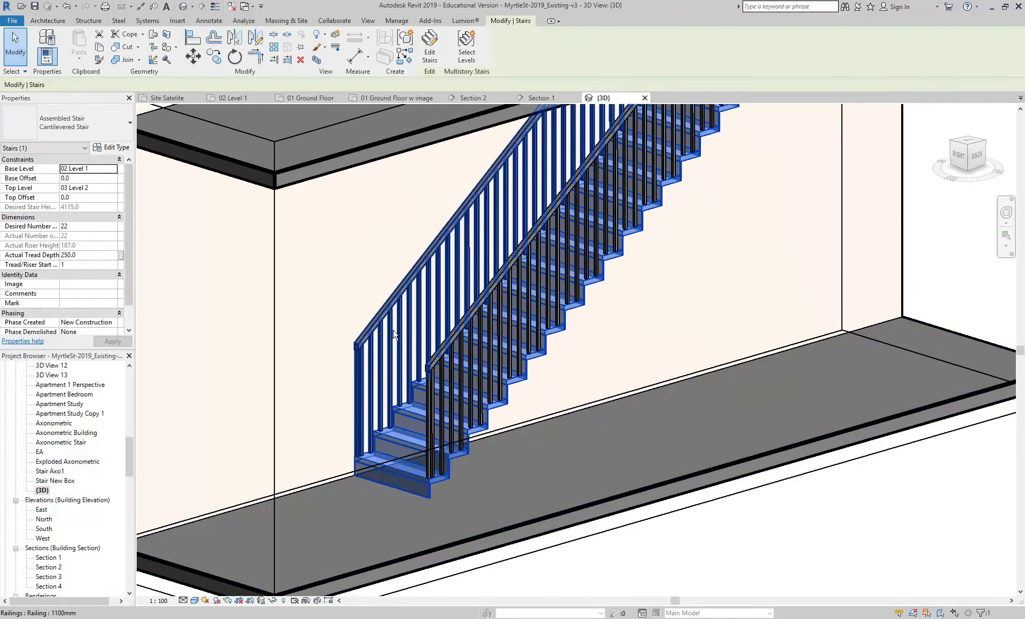
scroll(426, 501, up, 3)
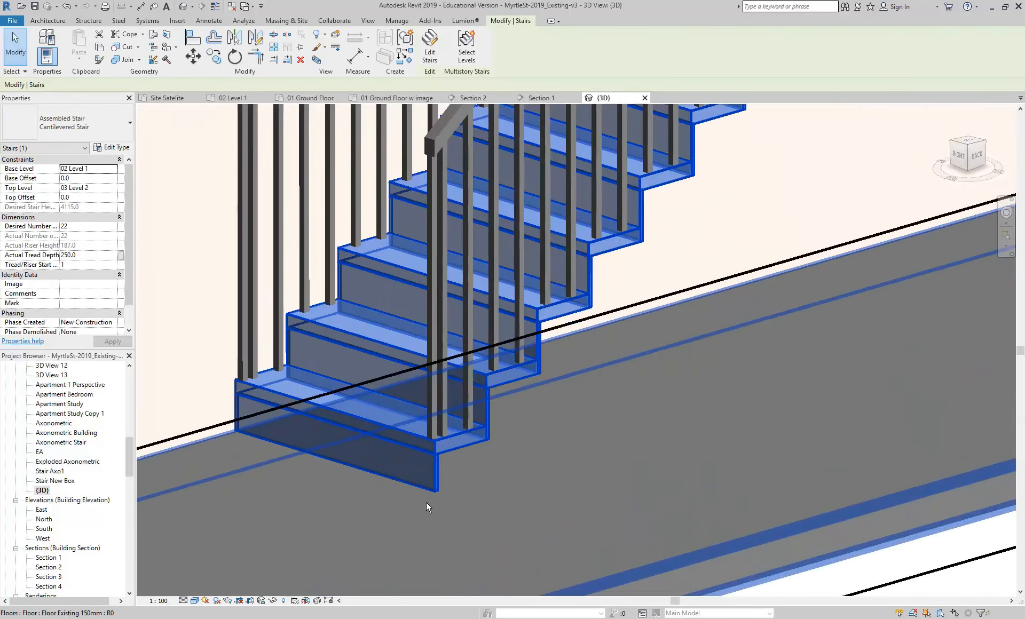
scroll(426, 502, up, 3)
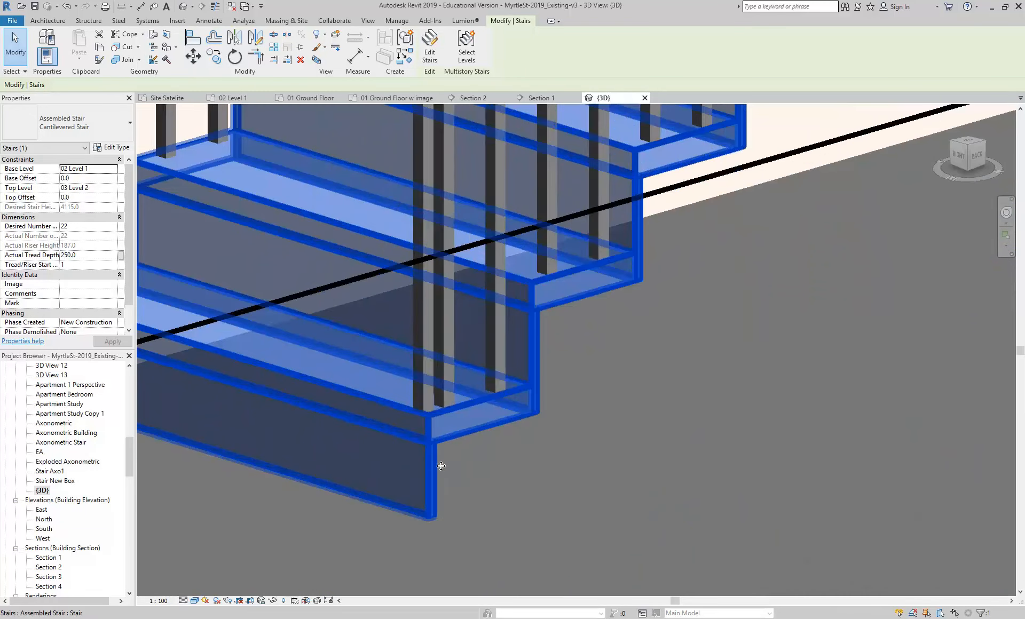
scroll(421, 402, down, 4)
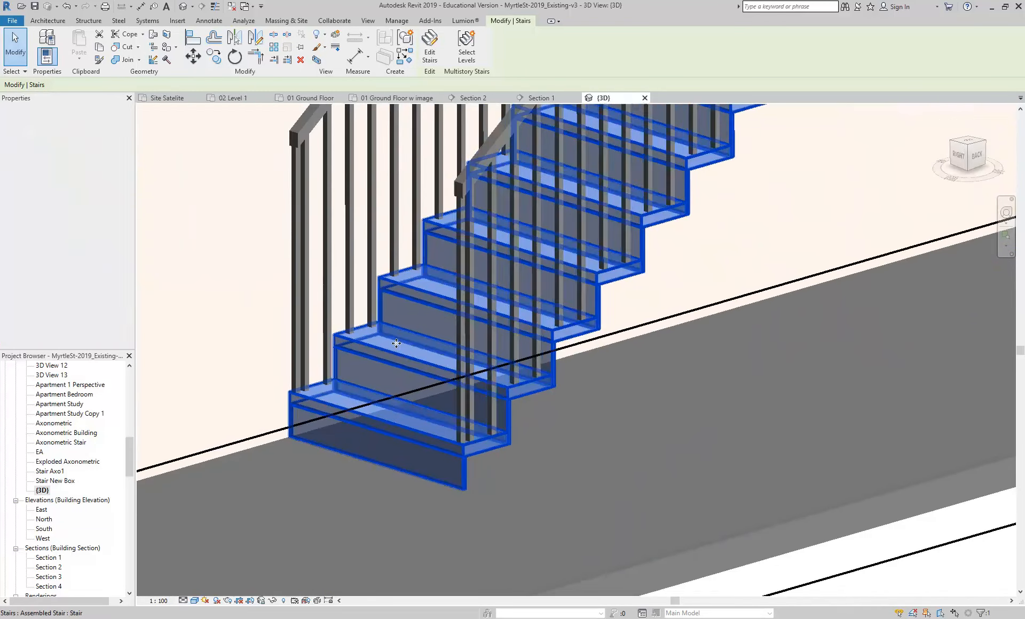
click(308, 225)
key(Delete)
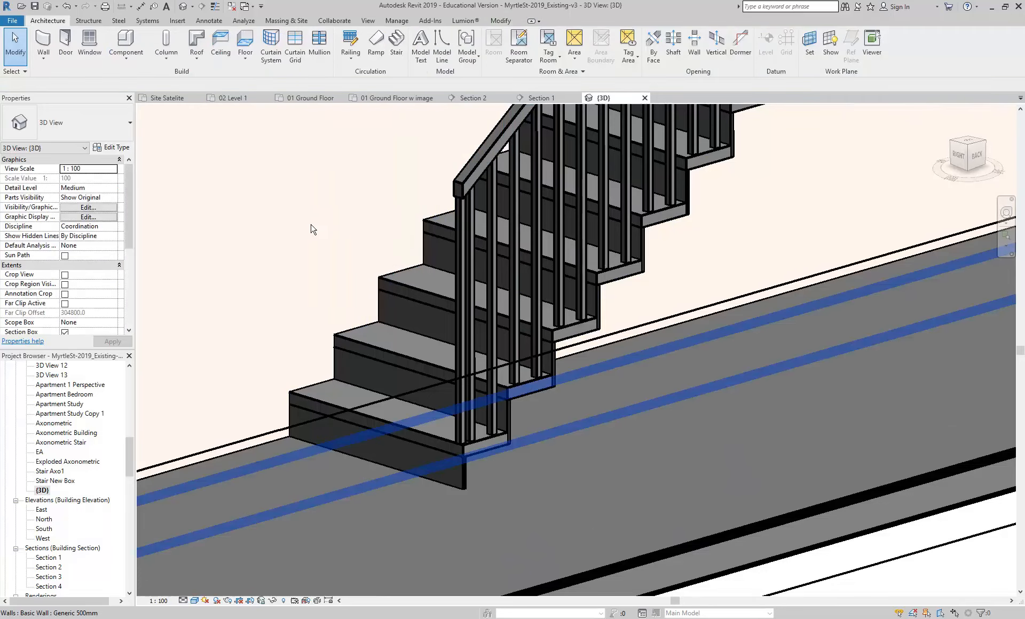
Step: Examine the lowest treads and risers of the cantilevered stair up close
scroll(339, 254, down, 2)
scroll(414, 418, up, 3)
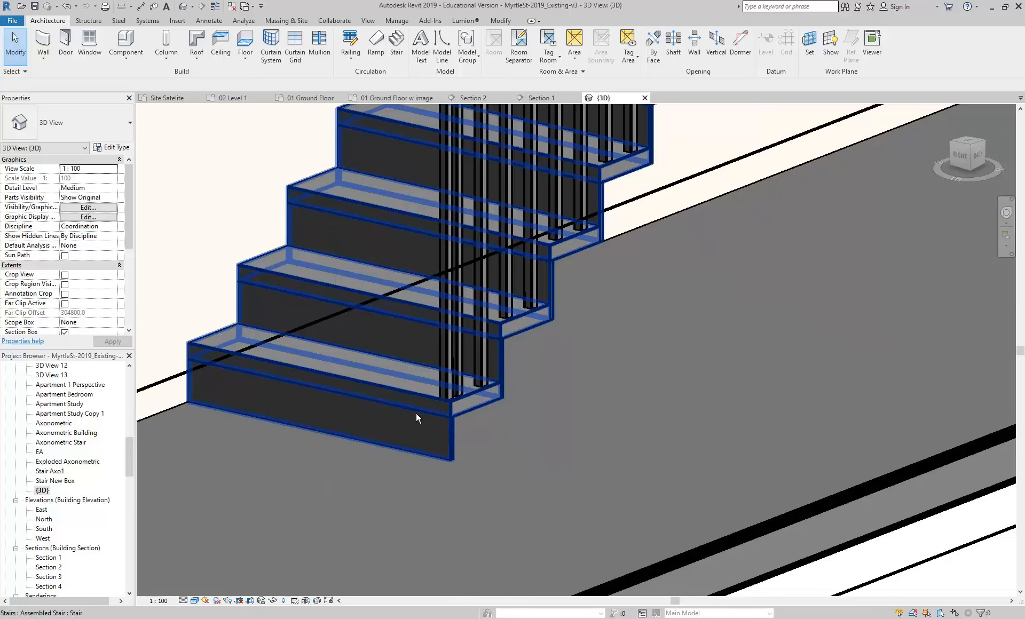
scroll(480, 411, up, 4)
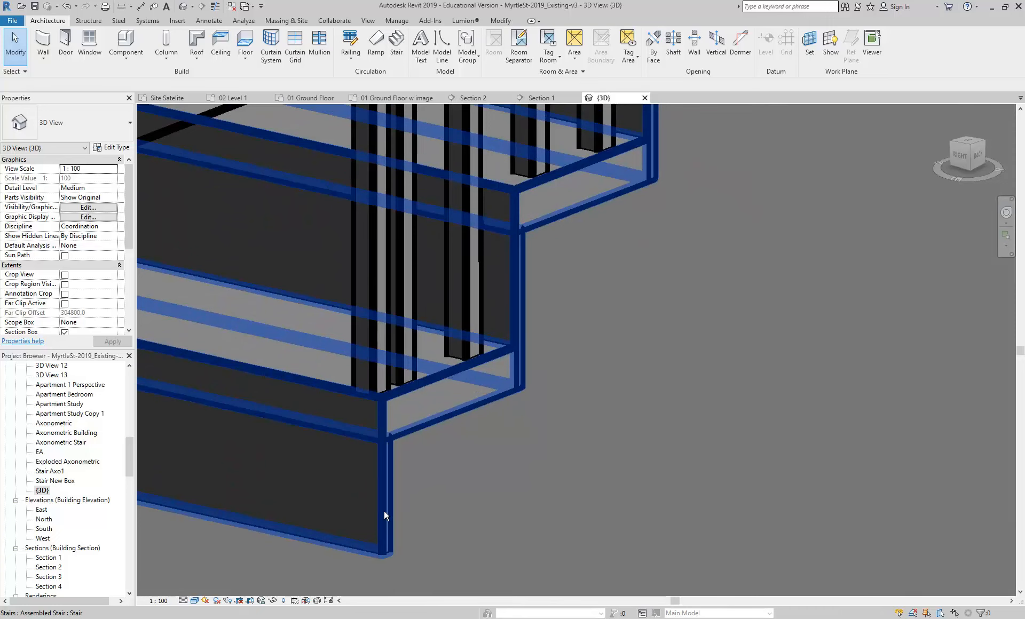
Step: Duplicate the Cantilevered Stair's 50mm Tread 13mm Riser run type under the name 50mm Tread Open Riser
click(386, 490)
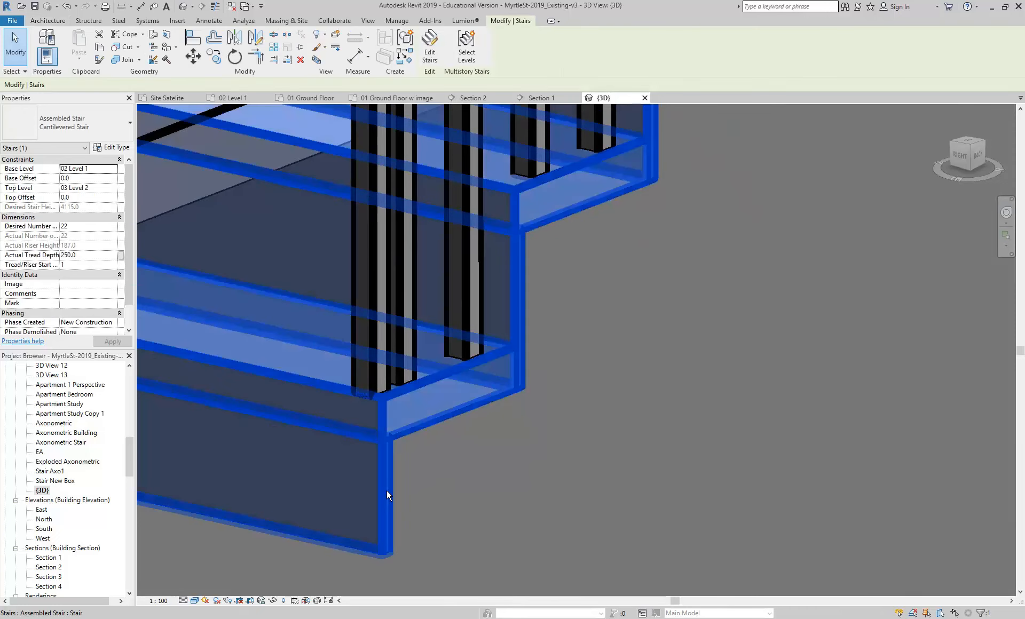
scroll(443, 448, down, 3)
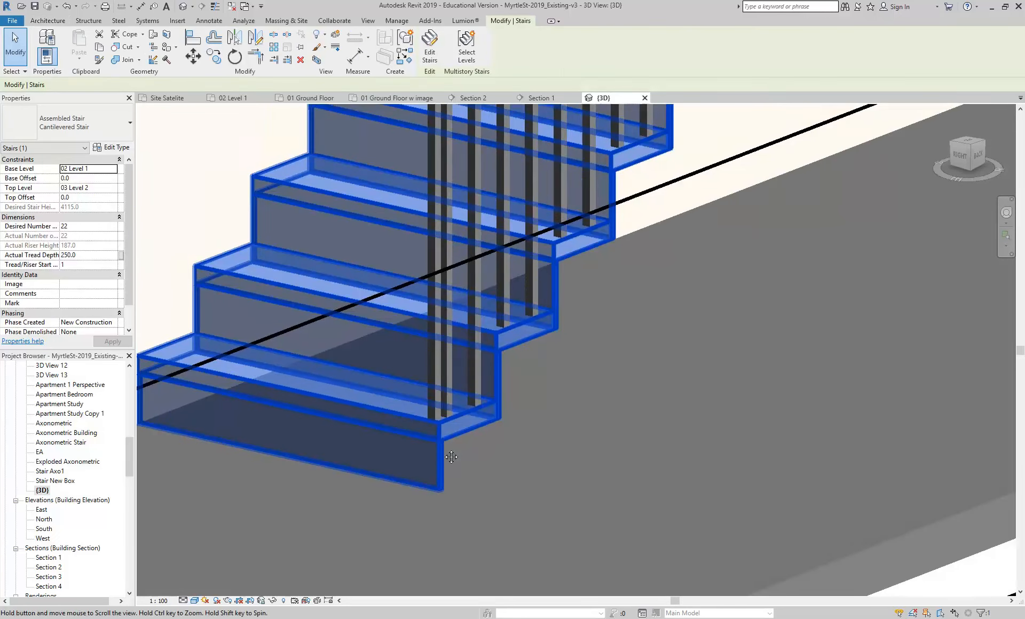
click(119, 150)
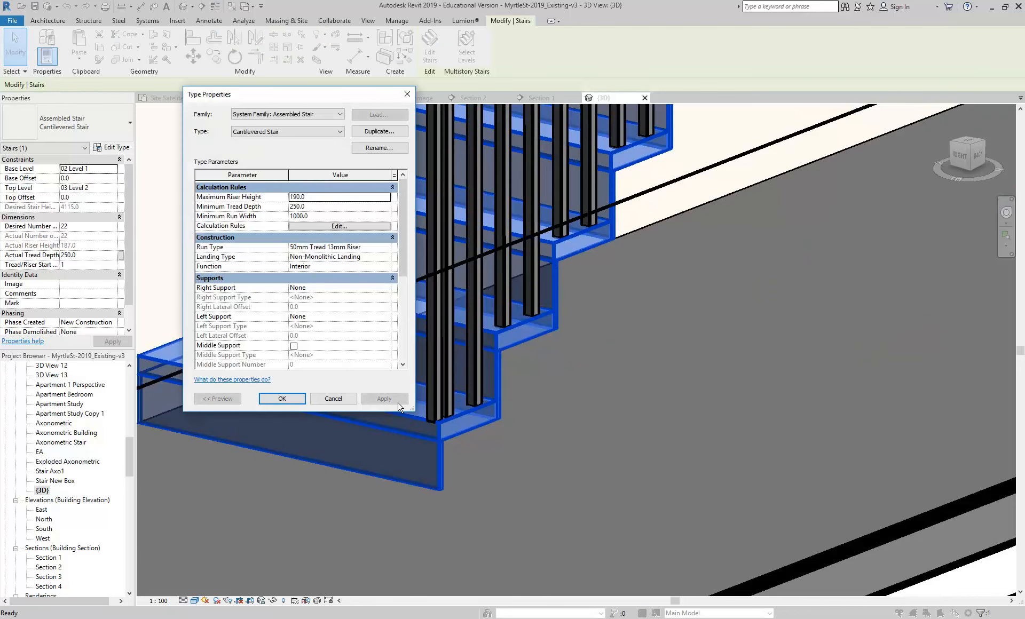
drag(411, 407, 475, 460)
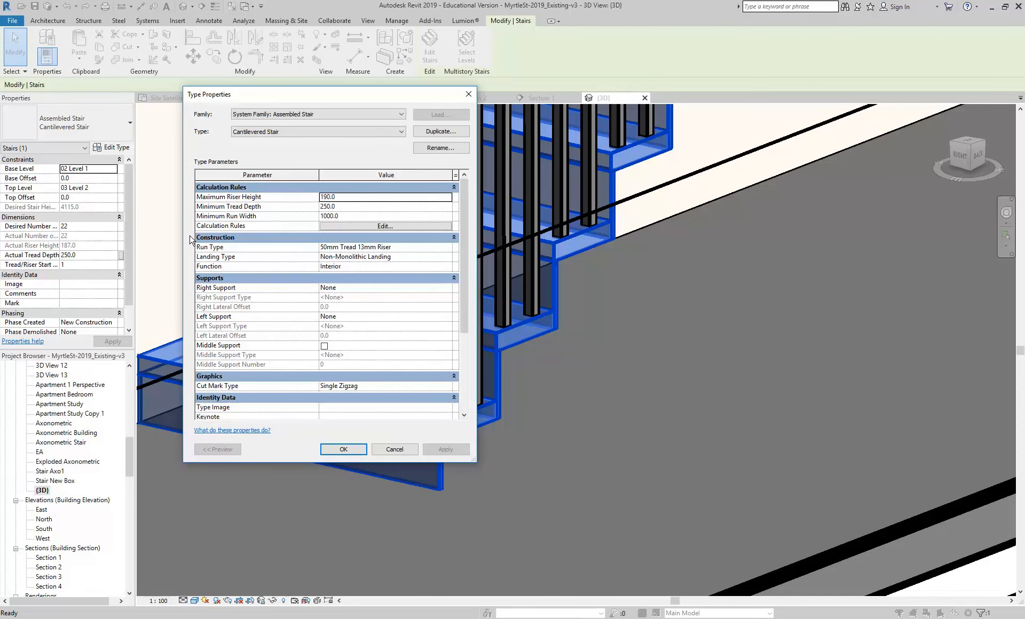
click(366, 248)
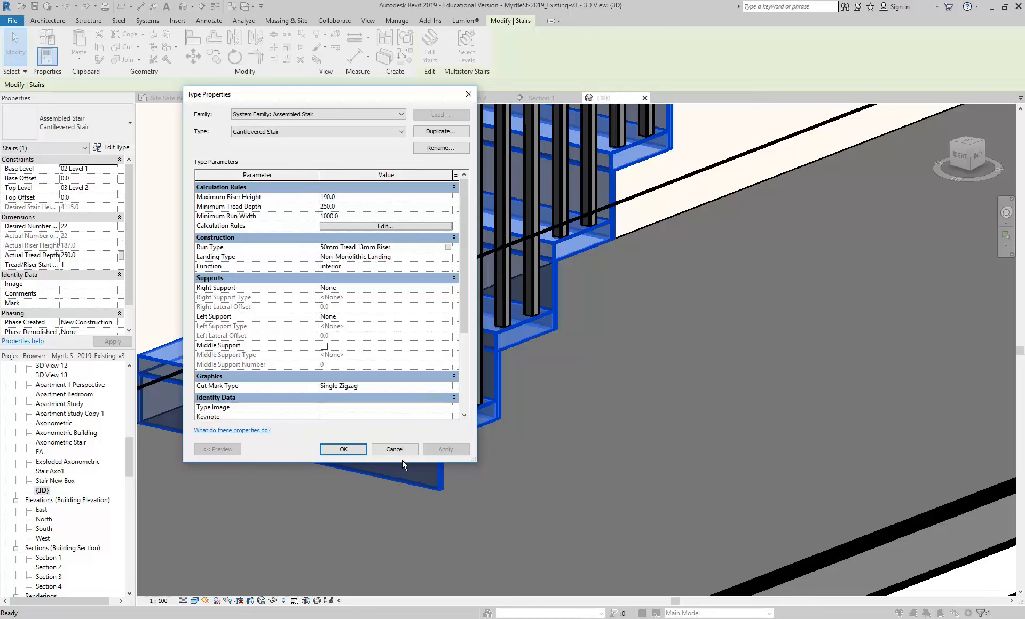
click(449, 247)
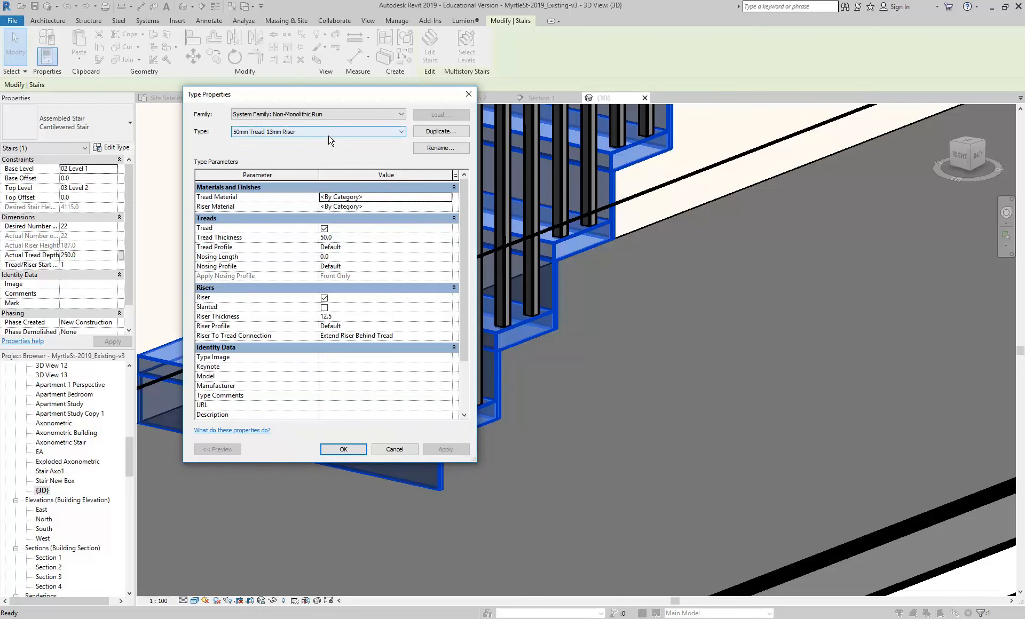
click(428, 134)
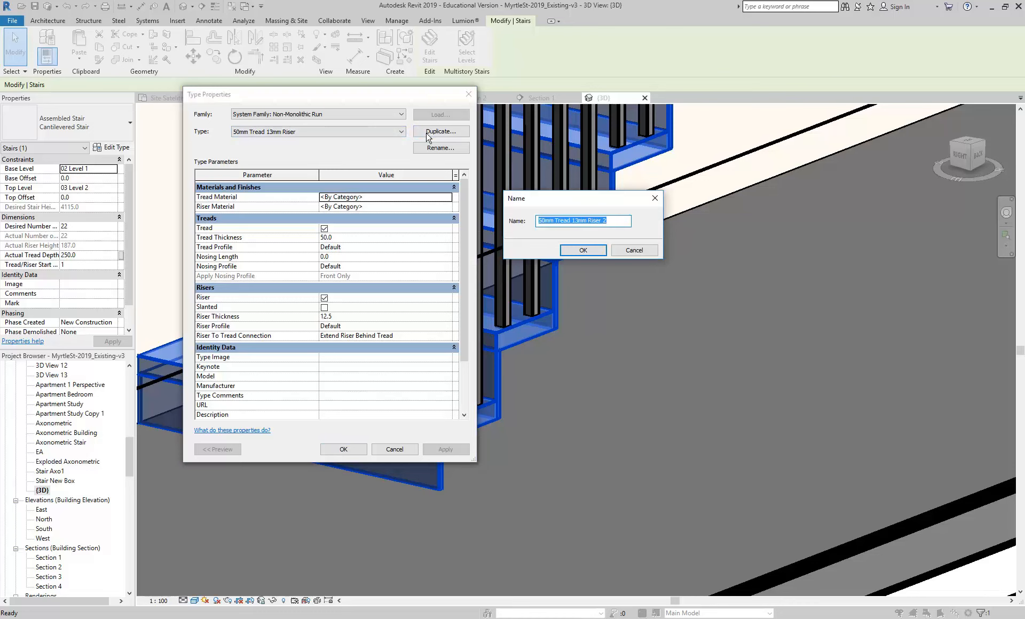
drag(568, 222, 670, 222)
text(oPEN rIS)
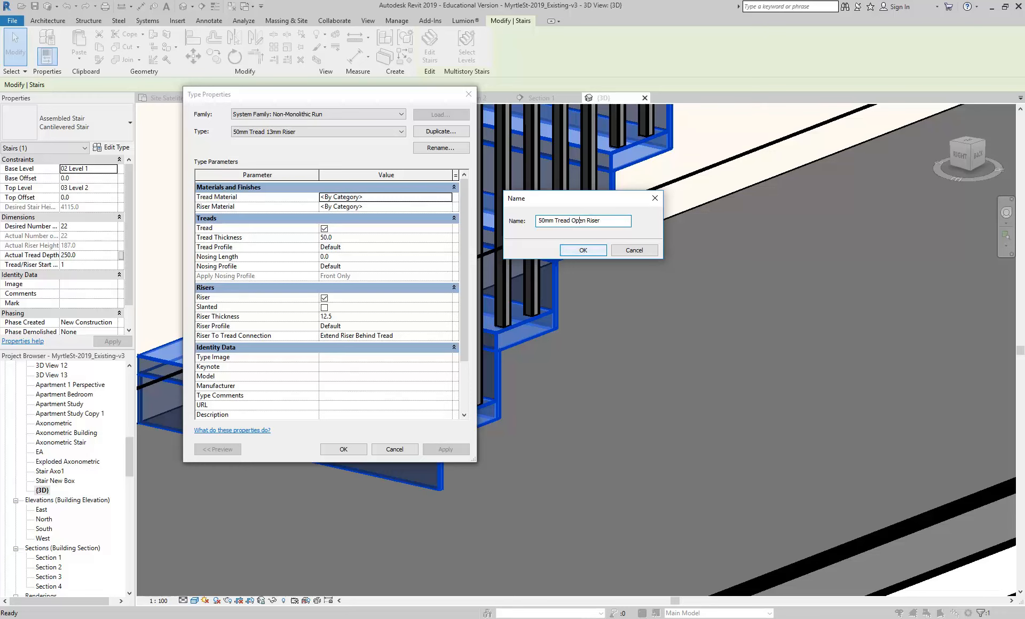
click(567, 252)
Step: Turn off the risers in the 50mm Tread Open Riser run type and apply it to the Cantilevered Stair type
click(324, 302)
click(342, 449)
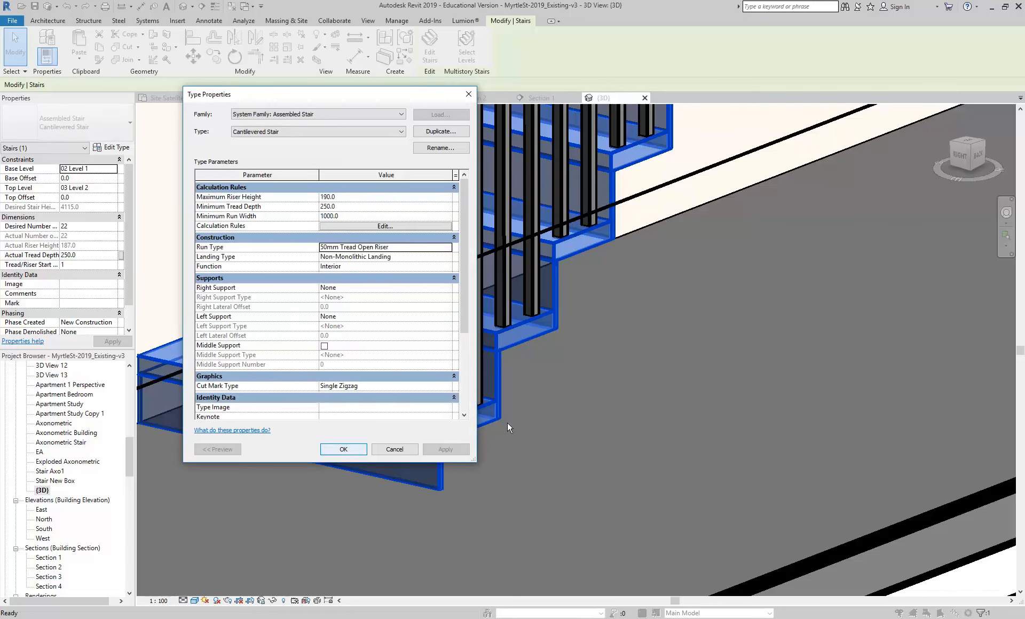
click(338, 449)
scroll(651, 411, down, 5)
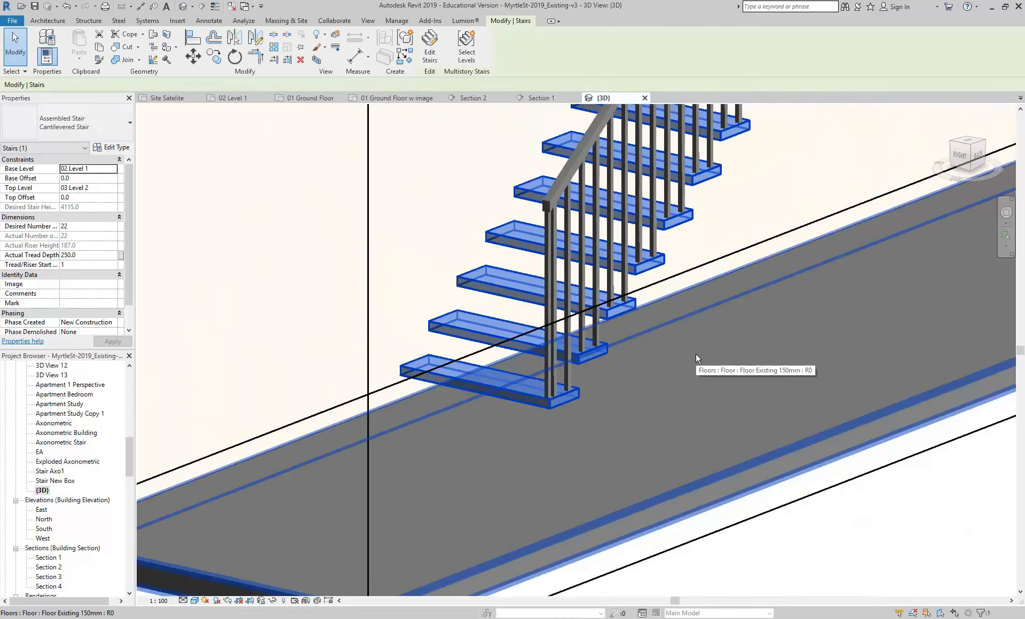
scroll(550, 296, up, 3)
click(548, 293)
scroll(547, 293, down, 3)
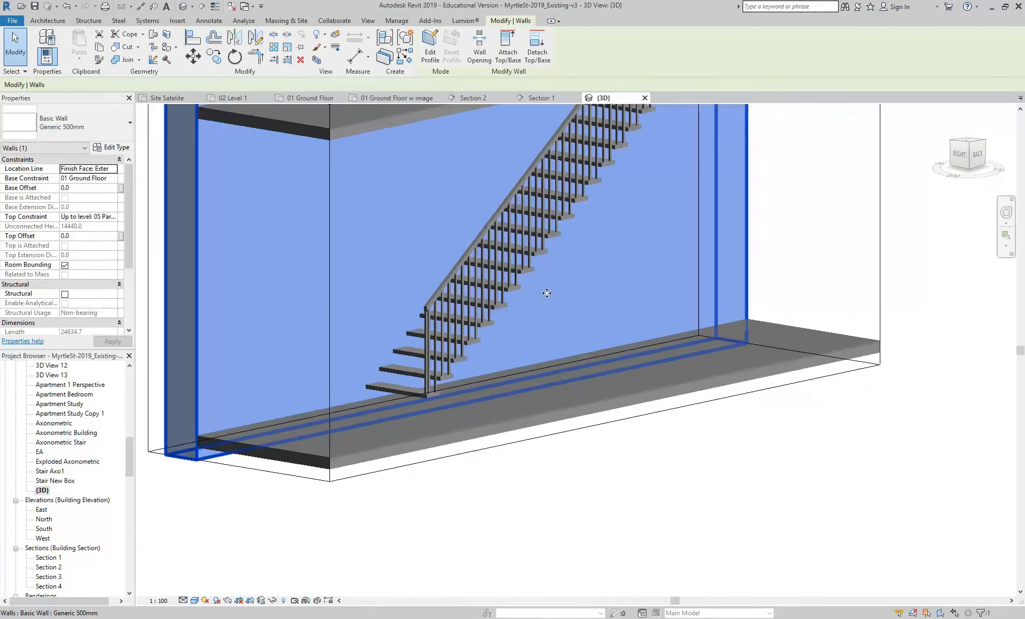
key(Escape)
middle_drag(559, 356, 533, 431)
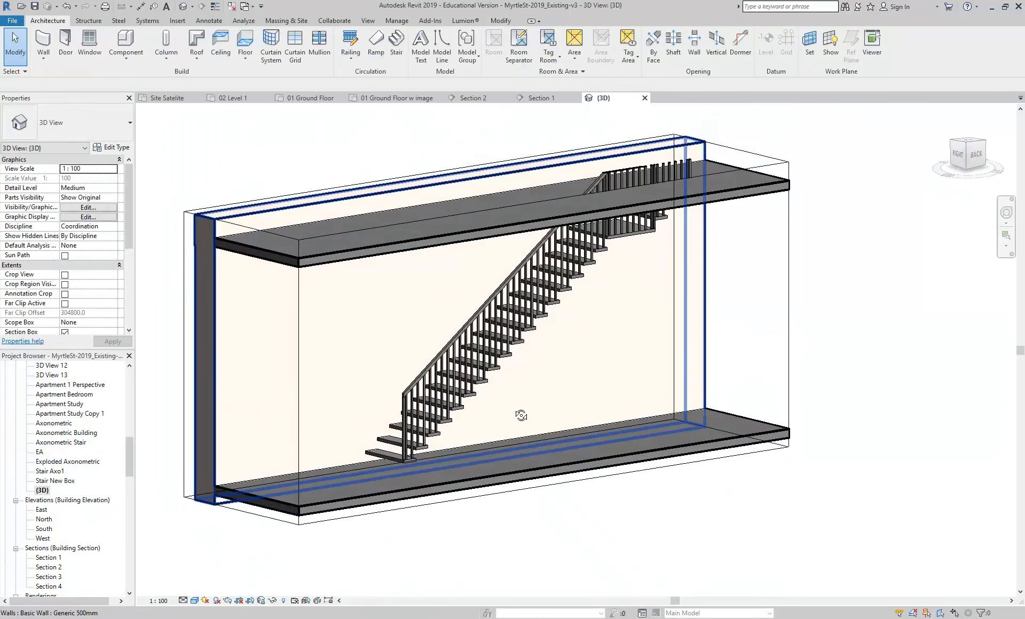
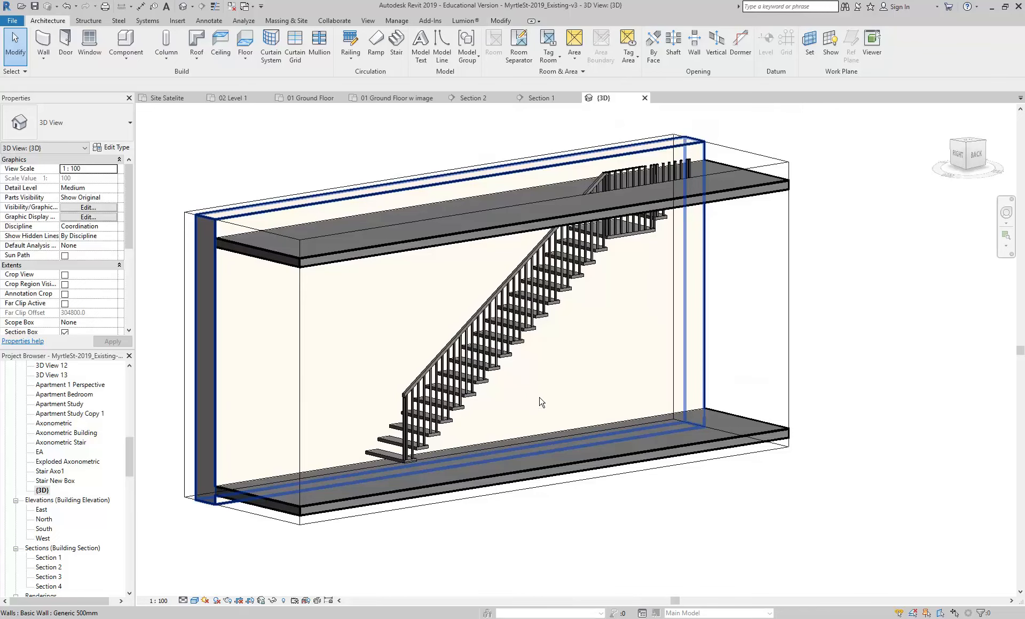
Step: Switch to the web browser and search Google Images for "dna stair" in a new tab
key(alt+Tab)
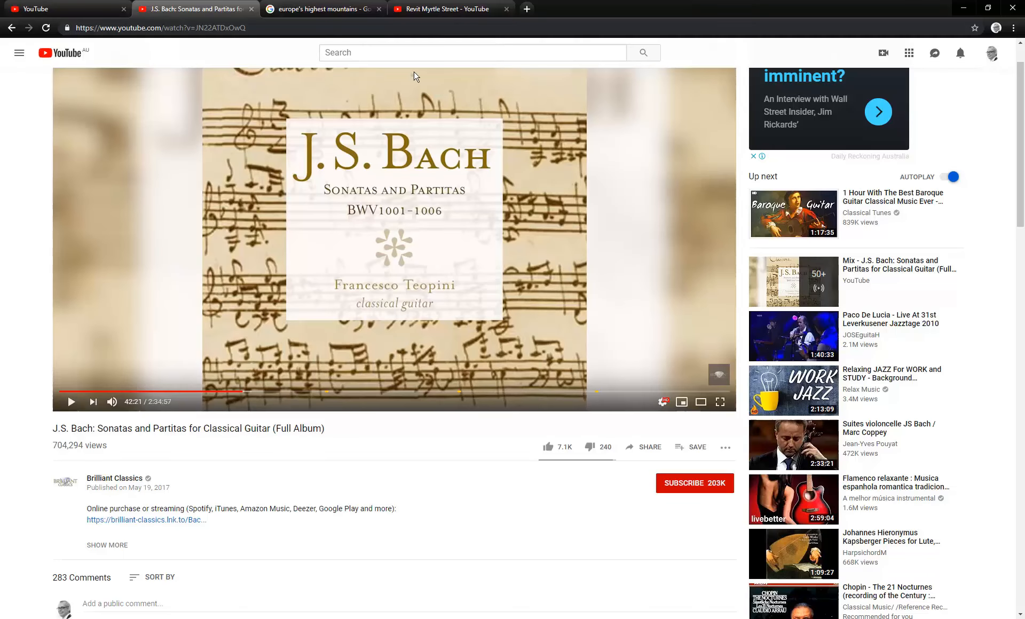
click(527, 9)
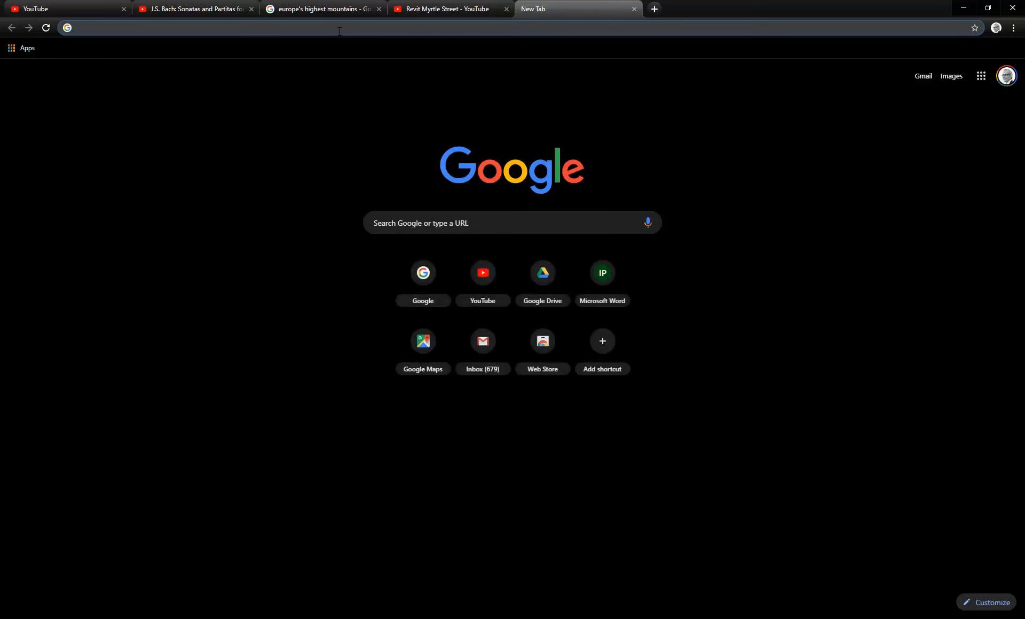
click(340, 31)
text(dna)
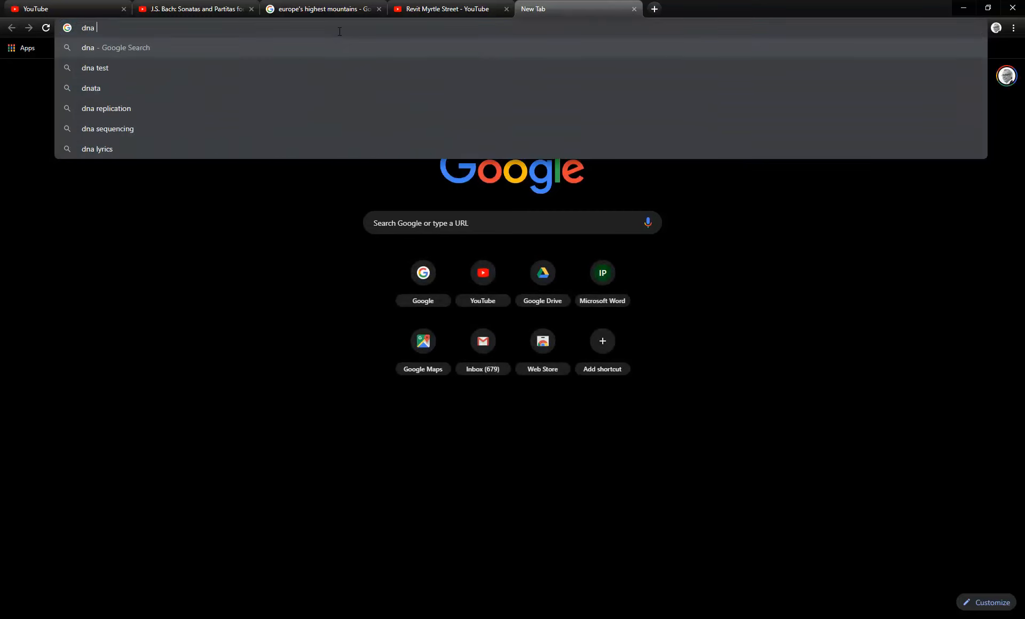
text( stair)
key(Return)
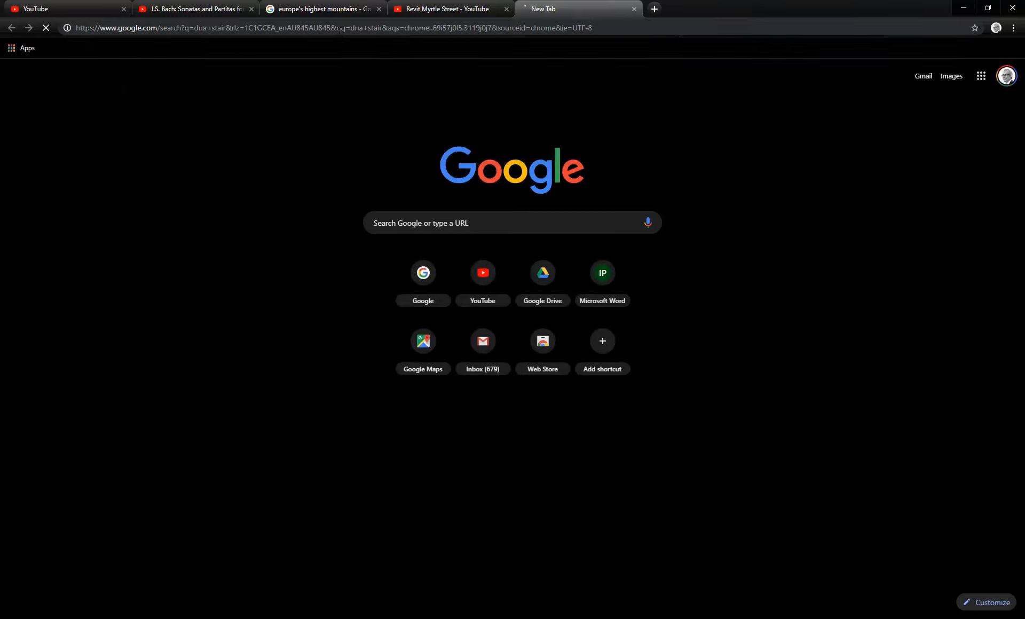
click(166, 109)
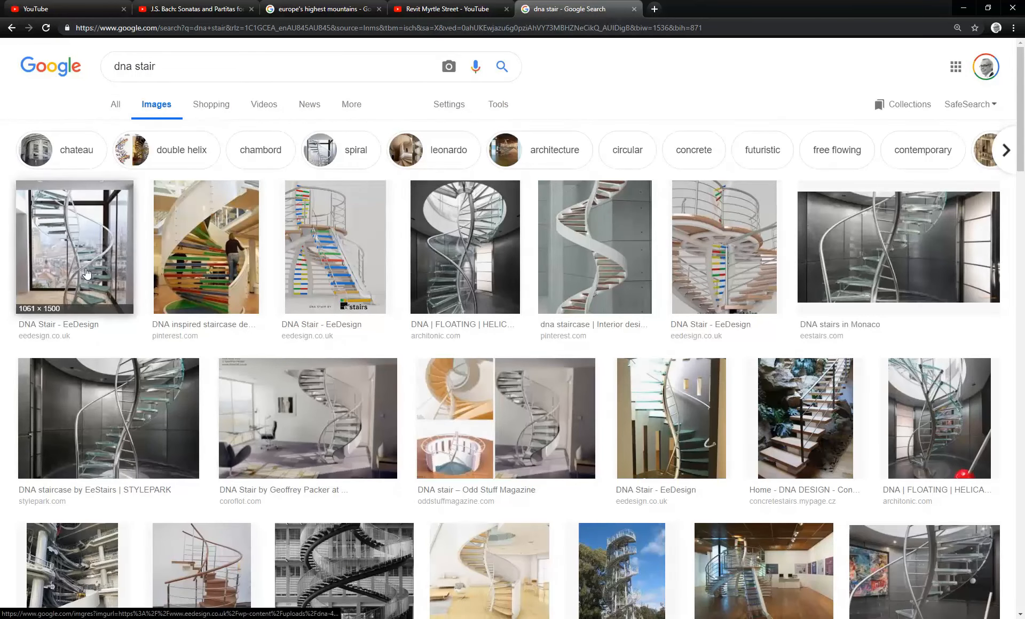
Step: Examine the enlarged EeDesign DNA Stair and DNA DESIGN concrete stair images among the results, and return to Revit
click(68, 273)
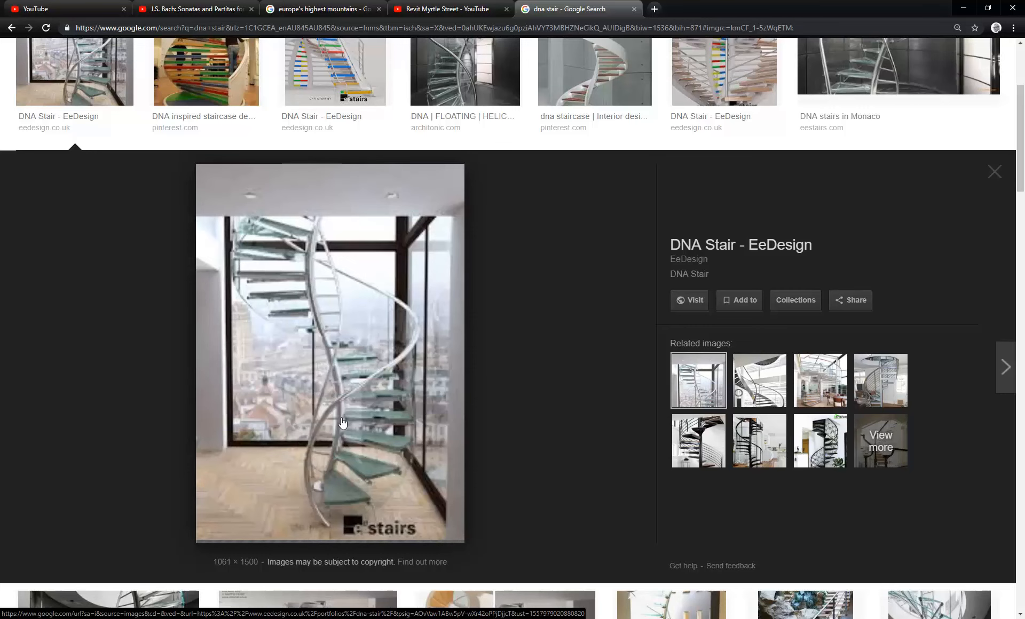
scroll(321, 396, down, 5)
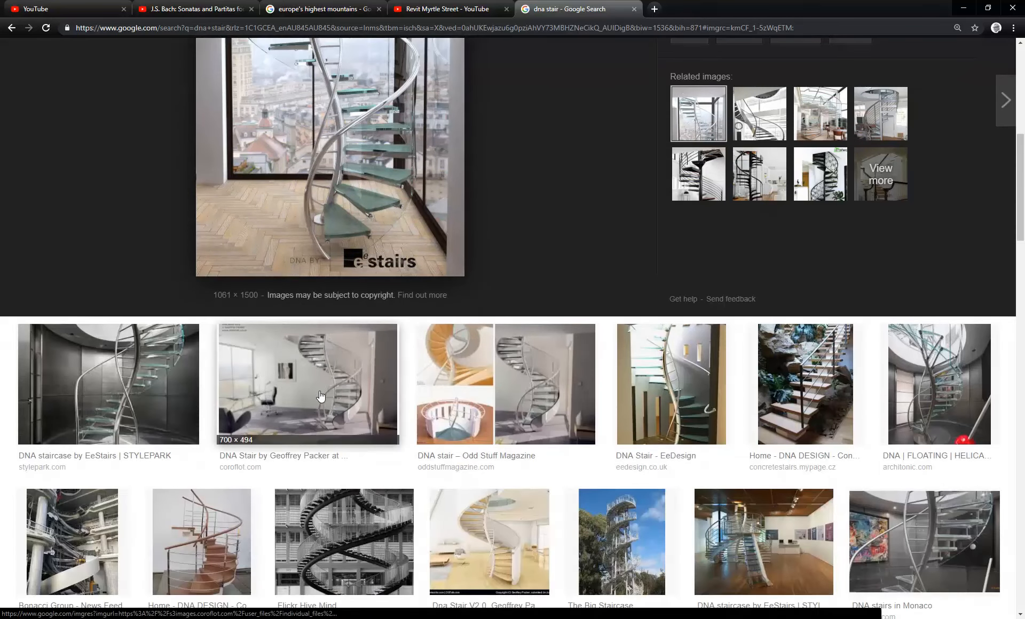
scroll(332, 224, up, 1)
scroll(332, 224, up, 4)
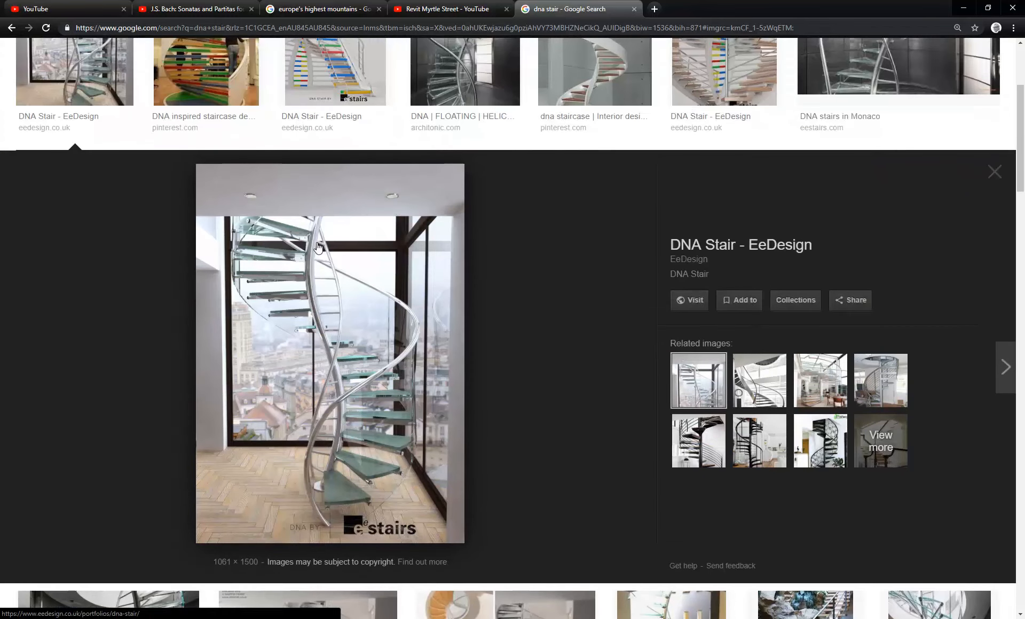
scroll(316, 256, down, 6)
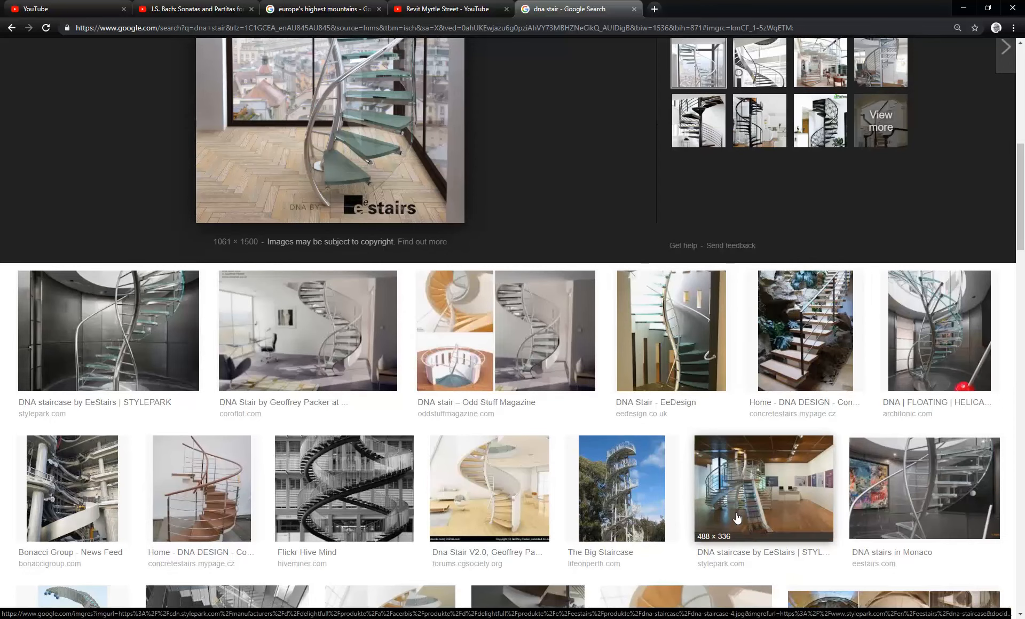
click(800, 356)
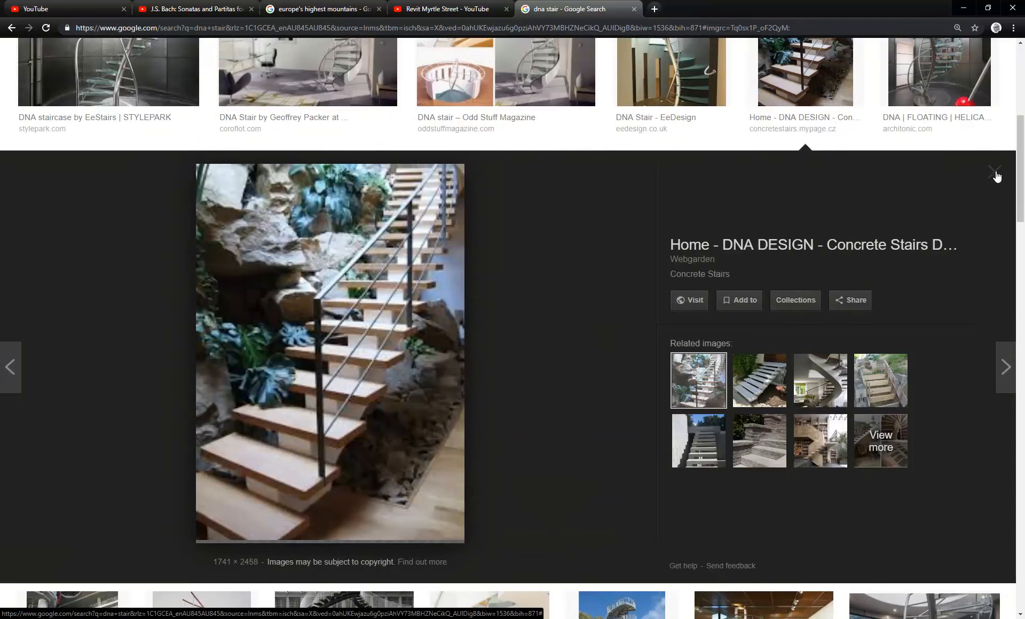
scroll(138, 269, up, 2)
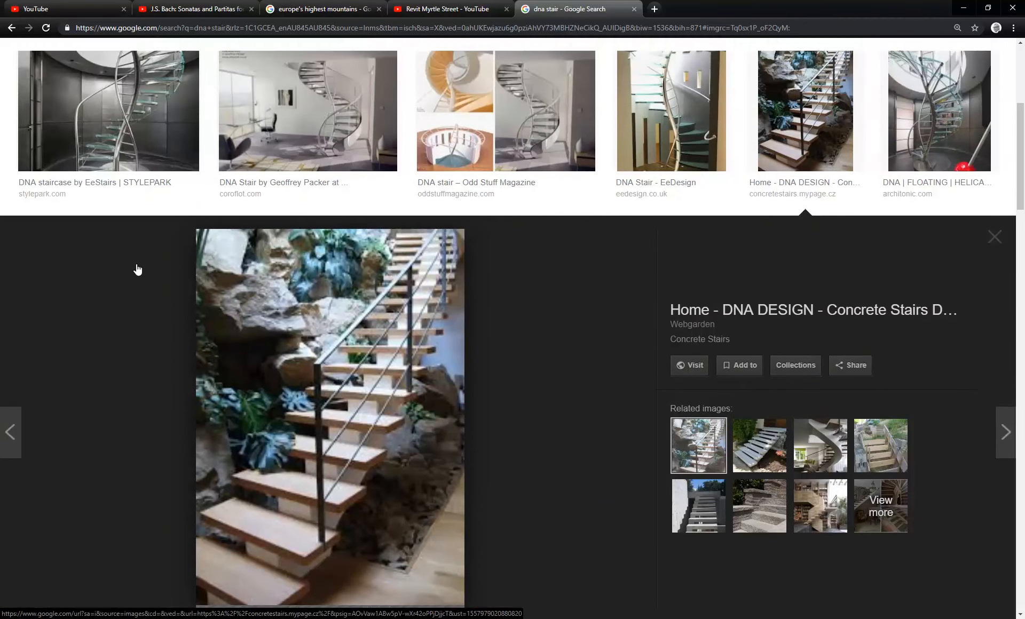
scroll(249, 480, down, 2)
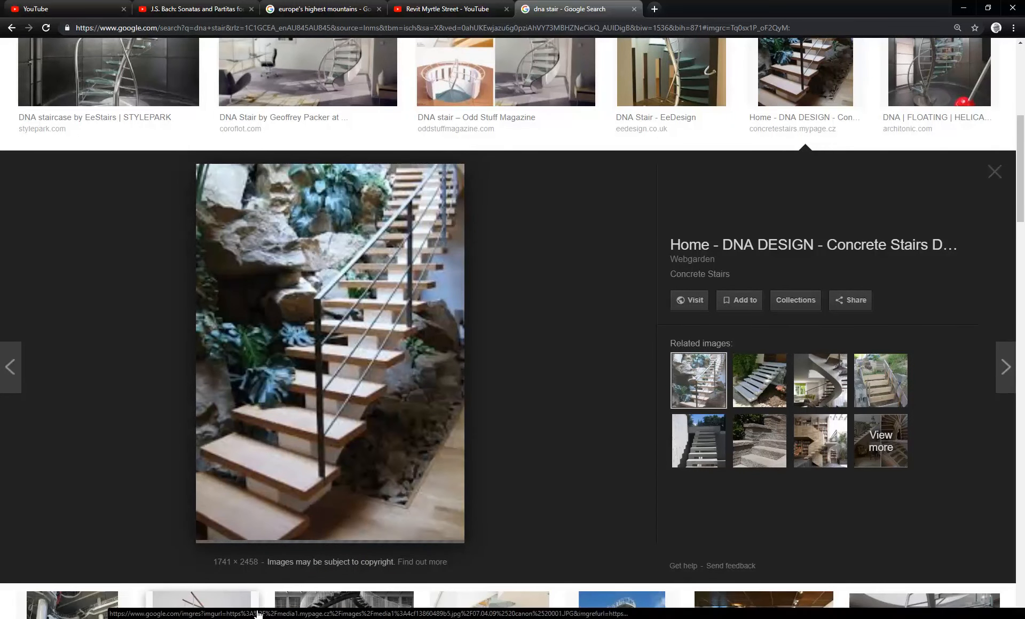
click(240, 574)
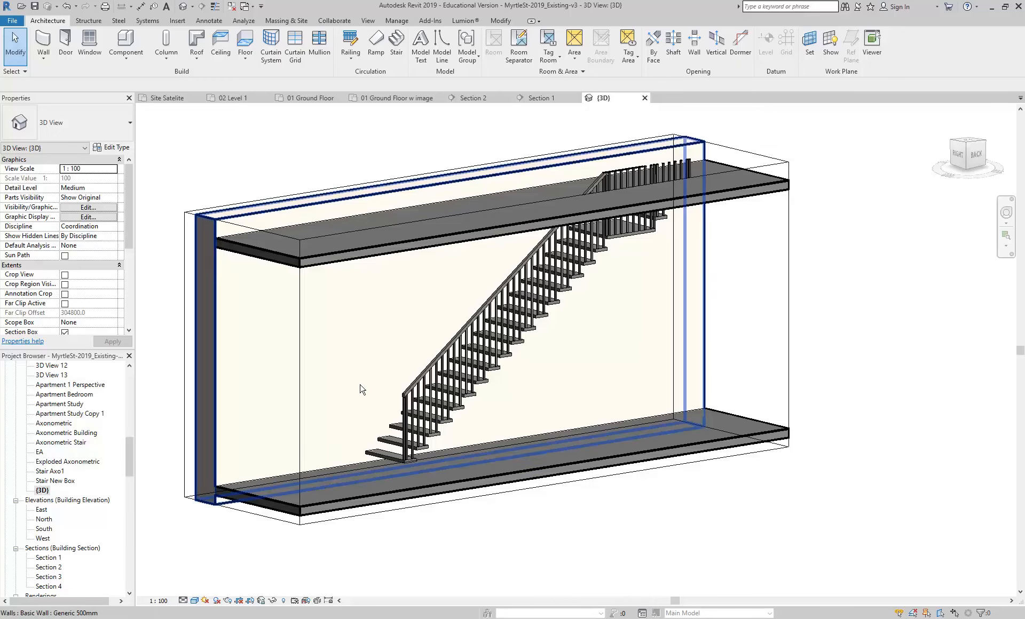
Step: Enable the middle support in the Cantilevered Stair type and inspect the carriage beneath the treads
scroll(388, 450, up, 3)
click(388, 450)
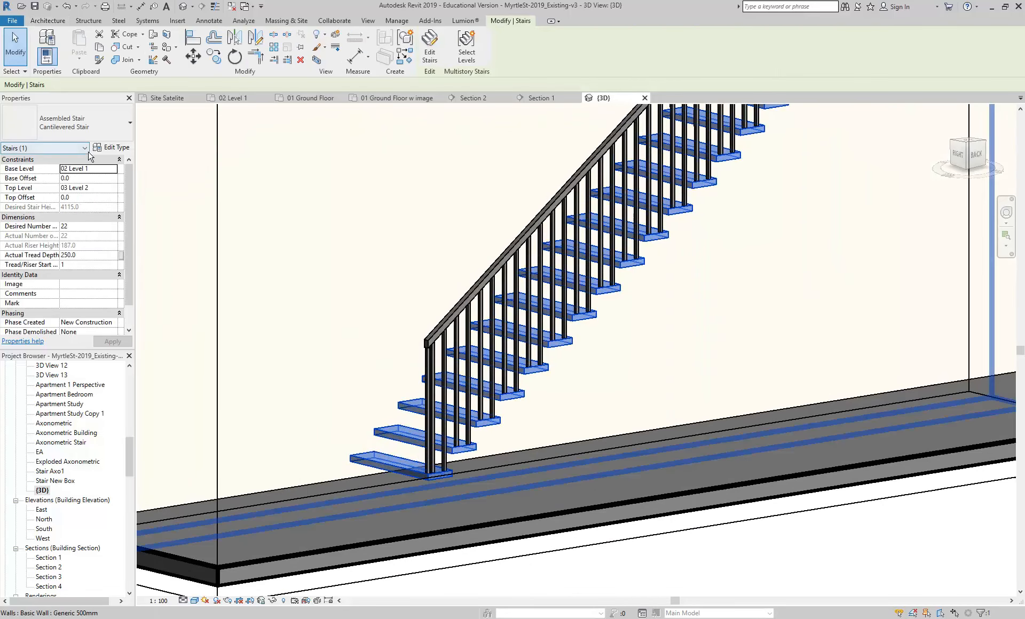
click(122, 148)
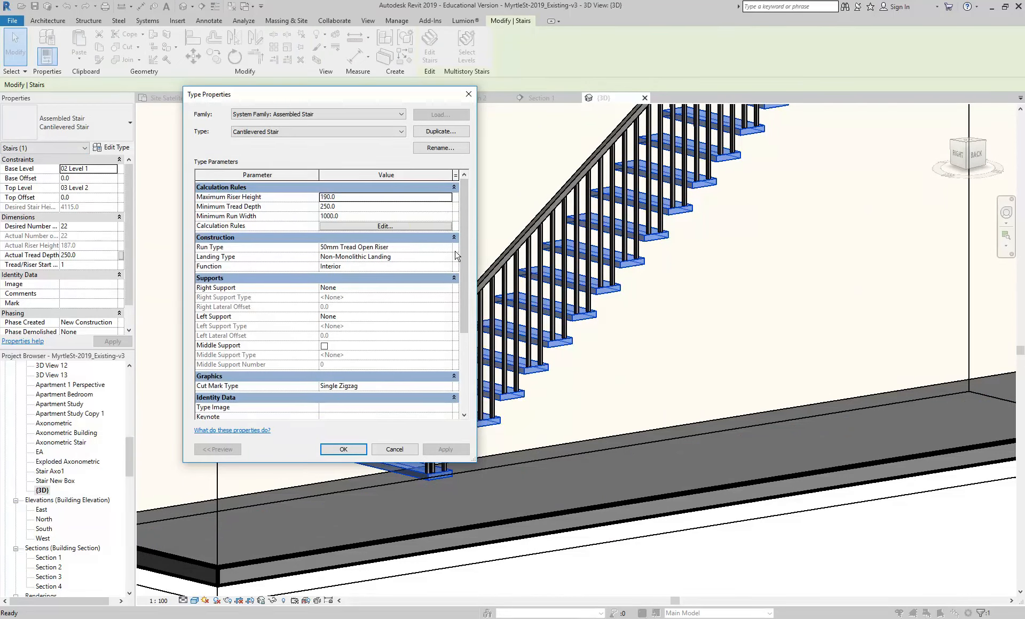
scroll(462, 277, down, 4)
scroll(459, 234, up, 4)
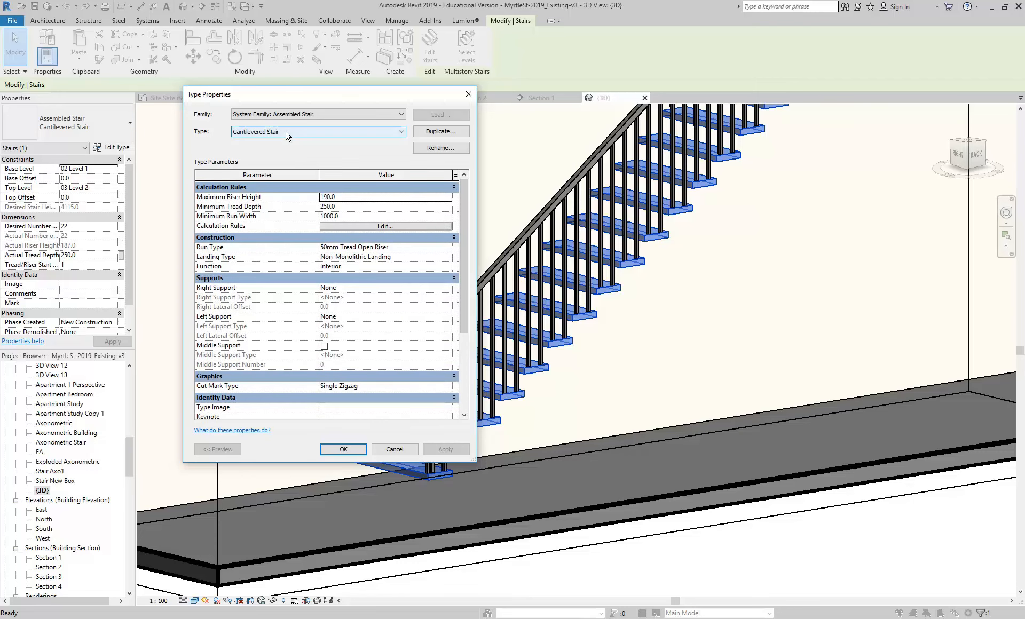
click(325, 347)
click(342, 449)
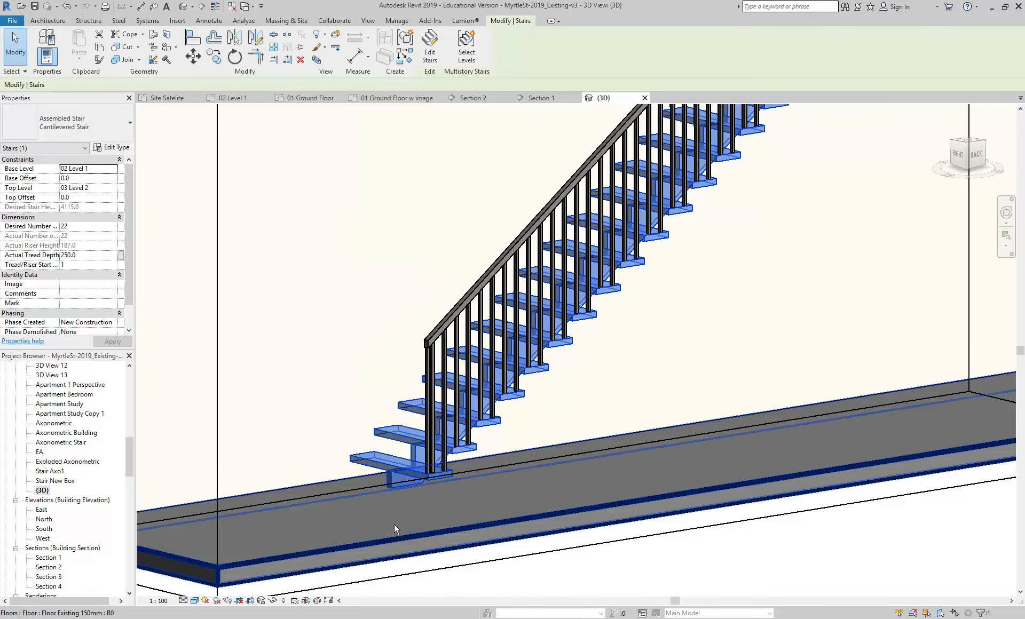
shift+middle_drag(292, 342, 340, 363)
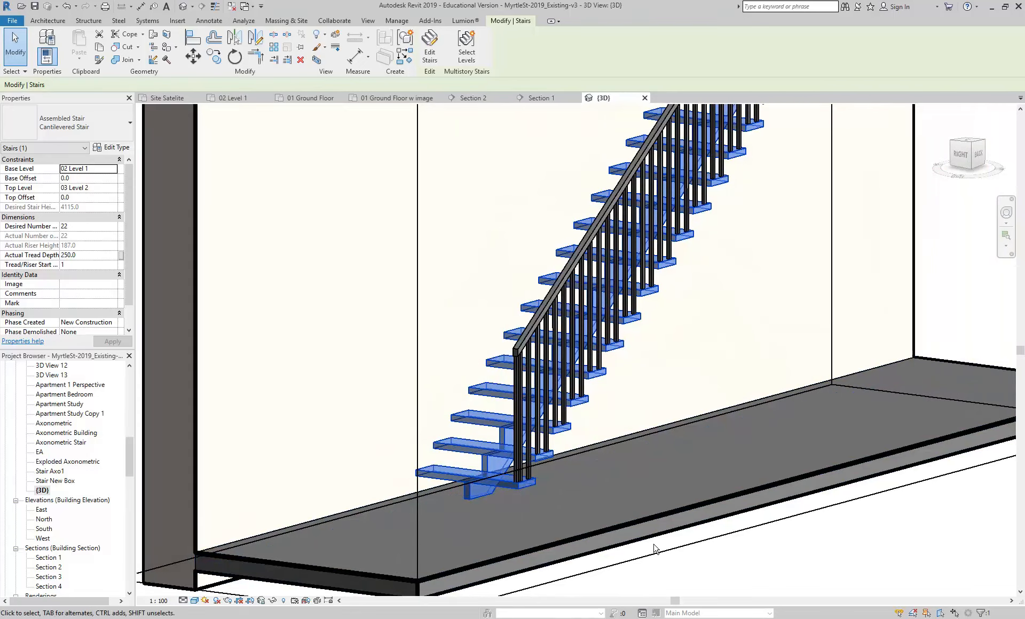
click(760, 569)
click(472, 481)
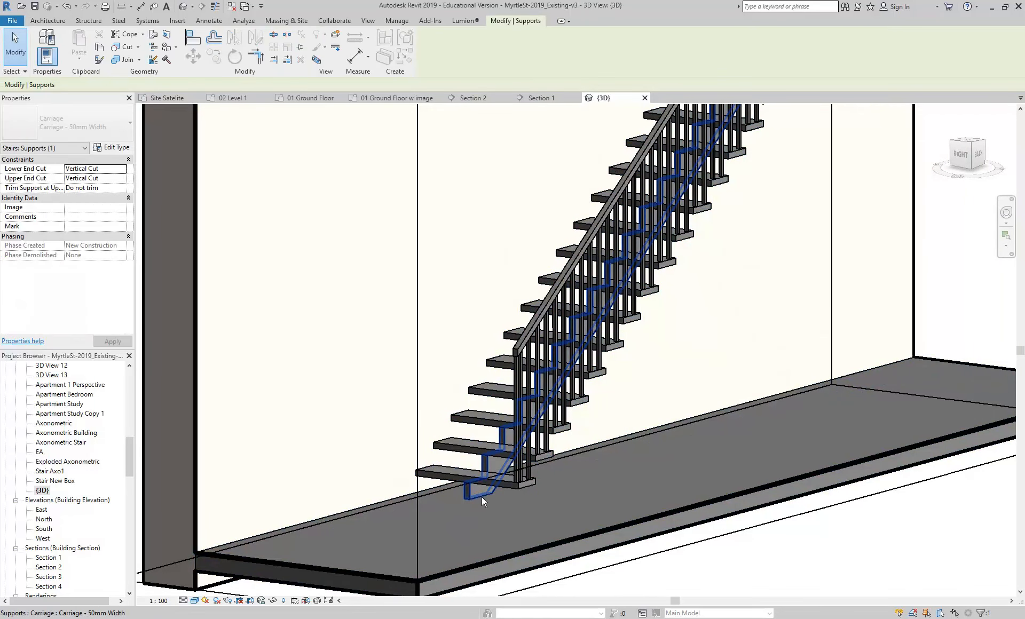
Step: Disable the middle support in the Cantilevered Stair type again
click(463, 474)
click(117, 150)
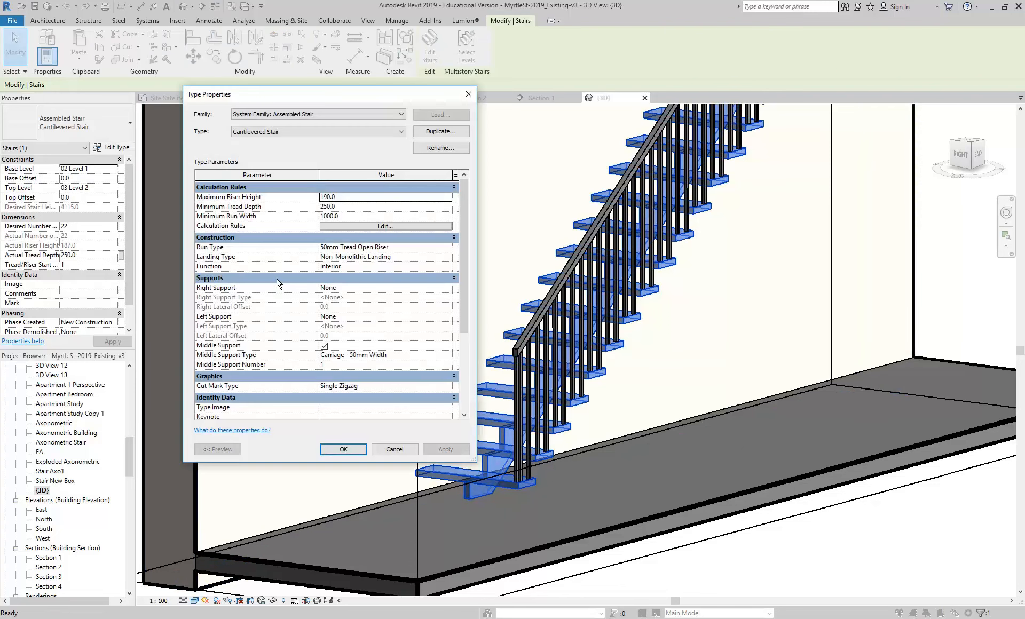
drag(462, 309, 462, 317)
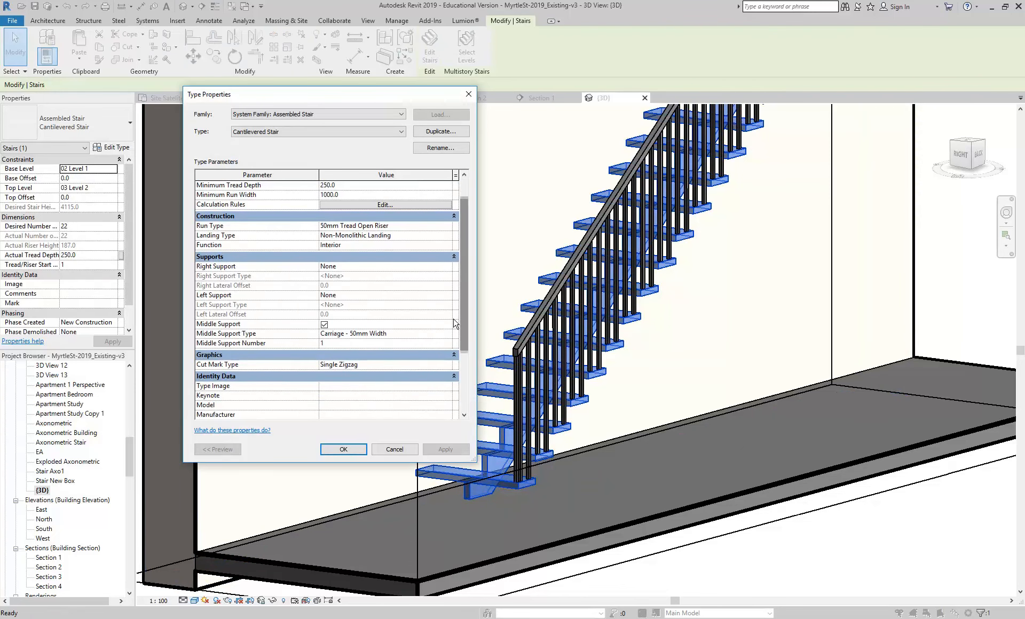
click(324, 325)
click(343, 449)
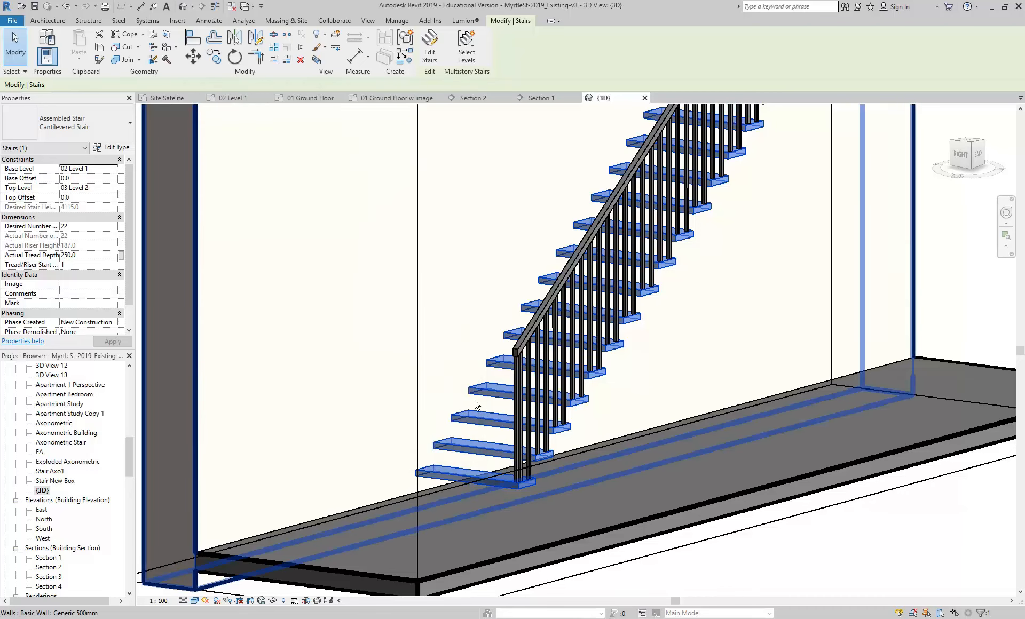
Step: Select the Floor Existing 150mm slab on 03 Level 2 above the cantilevered stair
scroll(342, 295, down, 4)
click(411, 419)
middle_drag(411, 418, 397, 477)
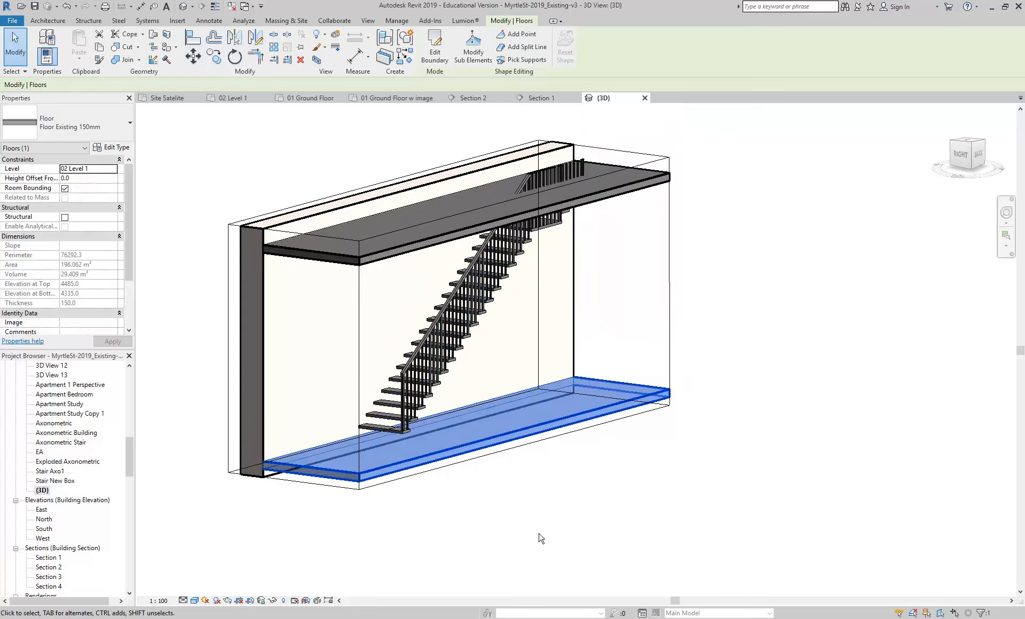
click(539, 539)
shift+middle_drag(462, 382, 392, 312)
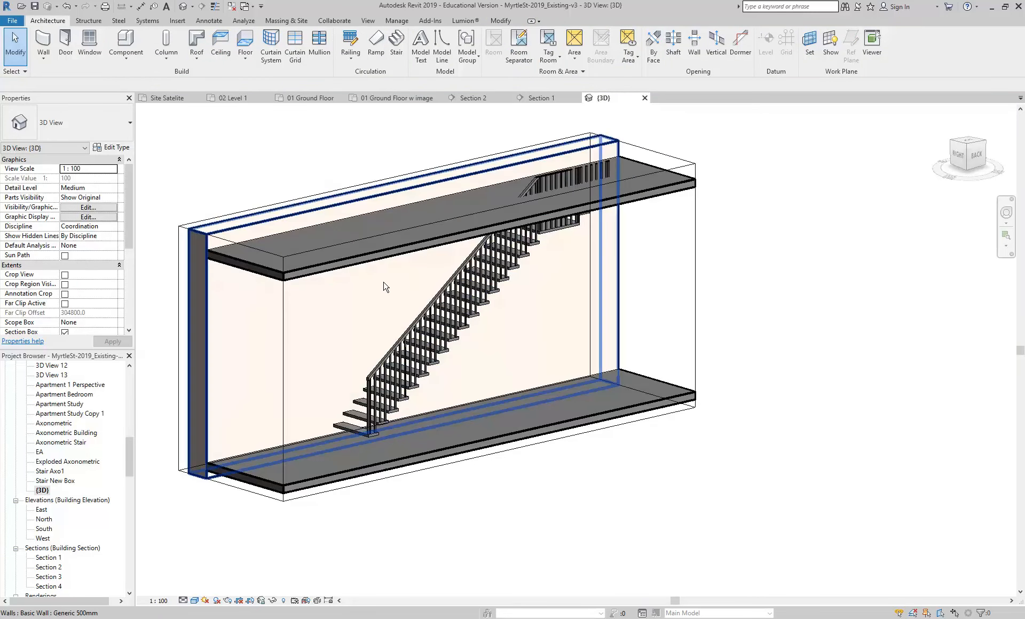
click(382, 266)
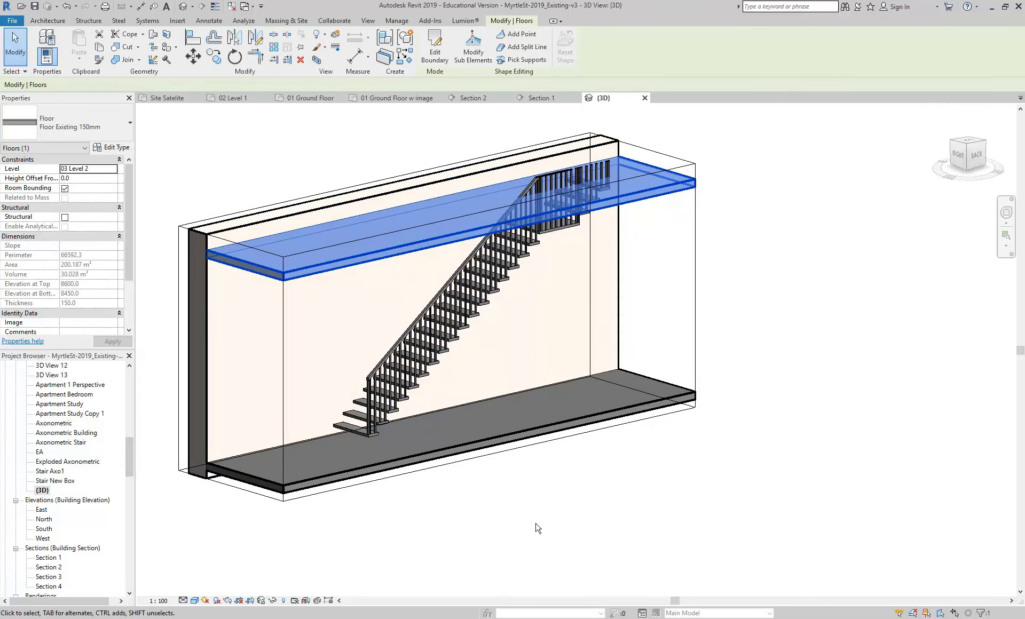
Step: Open the 02 Level 1 floor plan at the stair along the lower wall
click(551, 520)
drag(130, 462, 126, 393)
double_click(53, 415)
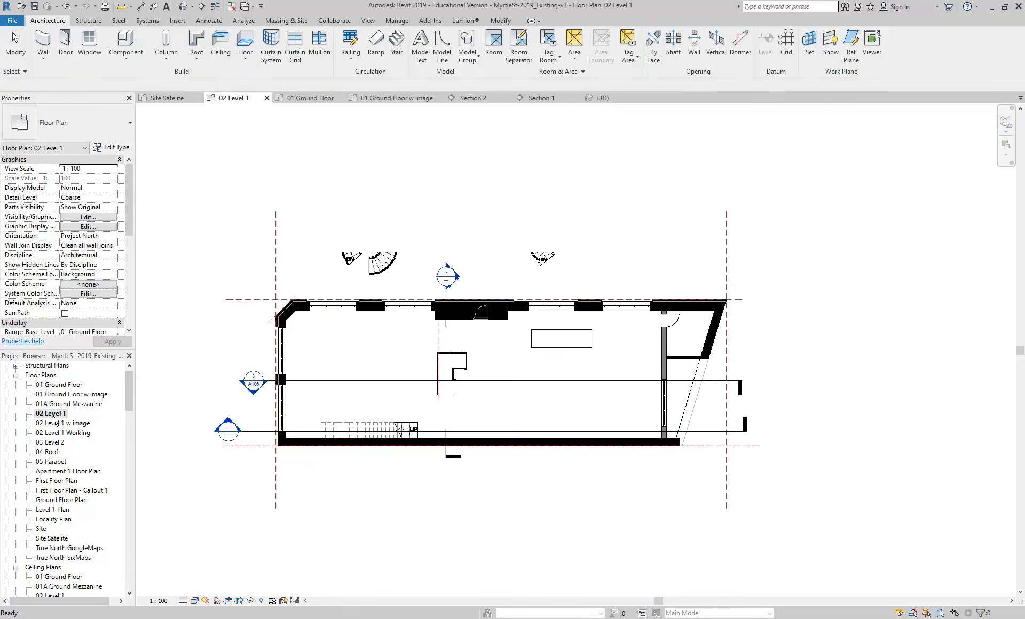
scroll(373, 385, up, 3)
middle_drag(437, 395, 421, 407)
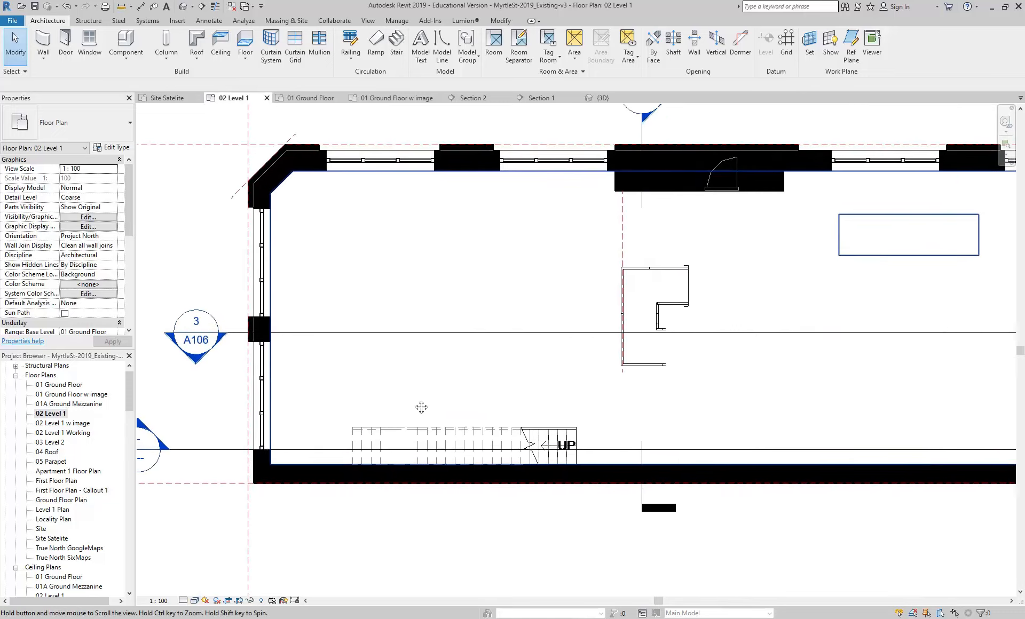
scroll(421, 408, up, 2)
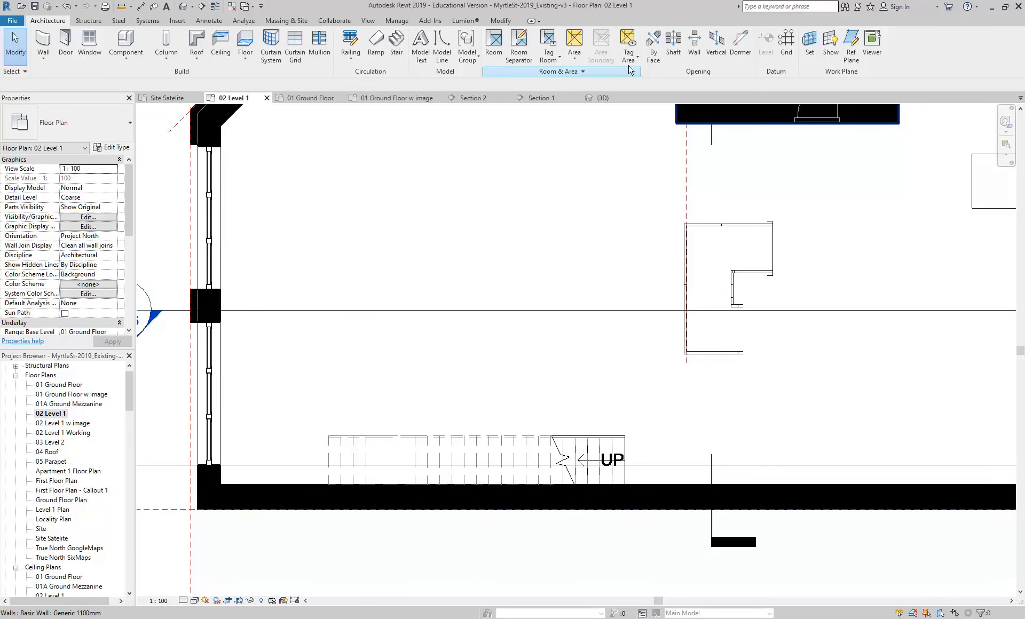
Step: Create a shaft opening with a rectangular boundary 1000 mm wide, tracing the full footprint of the stair against the wall
click(673, 48)
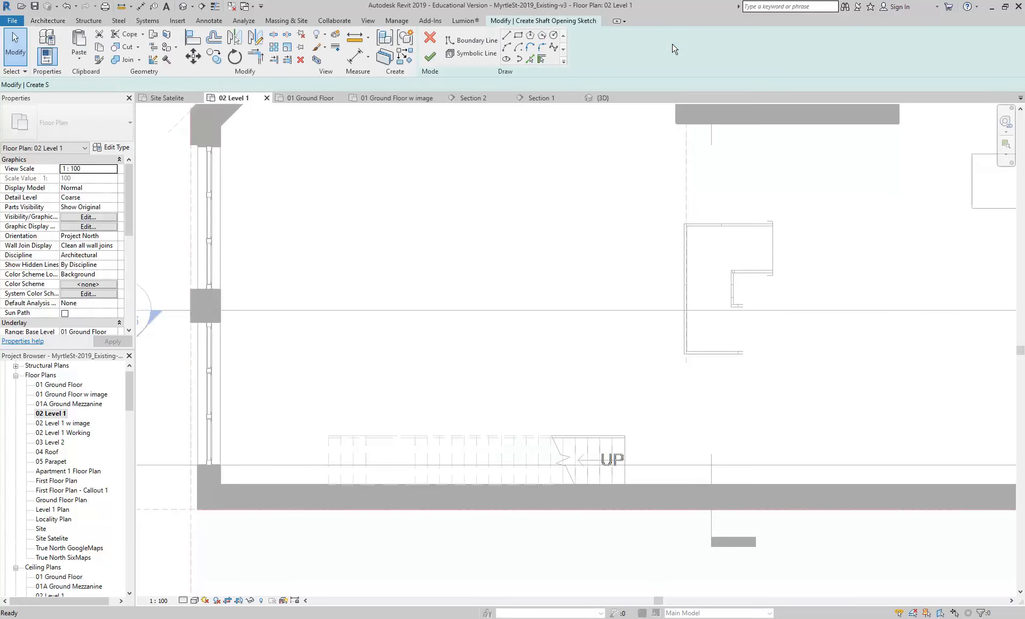
click(518, 35)
scroll(443, 429, up, 5)
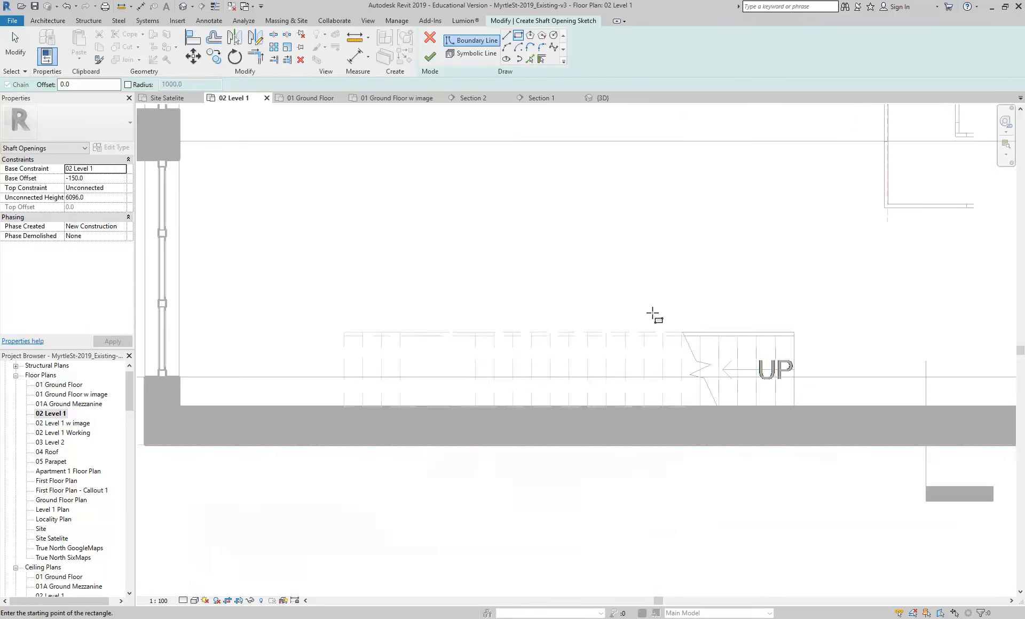
click(882, 341)
click(455, 460)
middle_drag(314, 474, 543, 451)
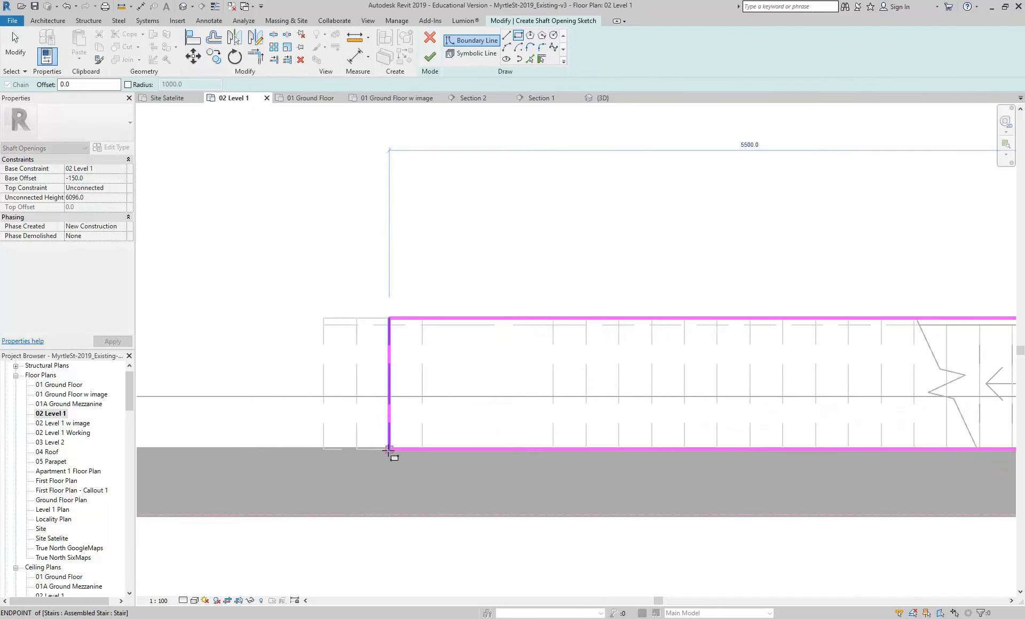
click(323, 450)
scroll(515, 469, down, 3)
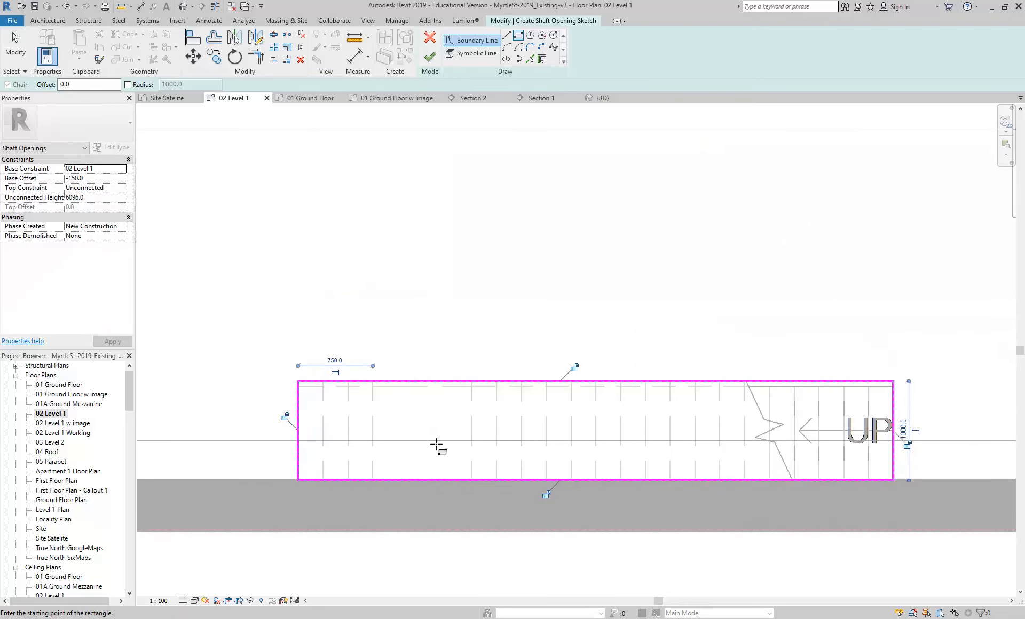
middle_drag(563, 367, 431, 327)
scroll(613, 298, down, 3)
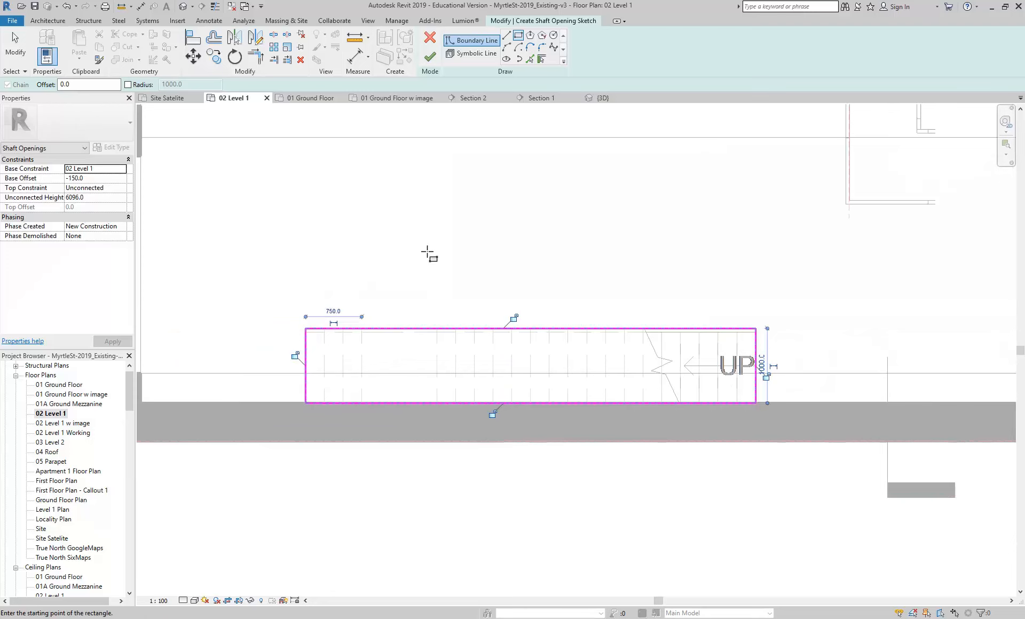
click(430, 56)
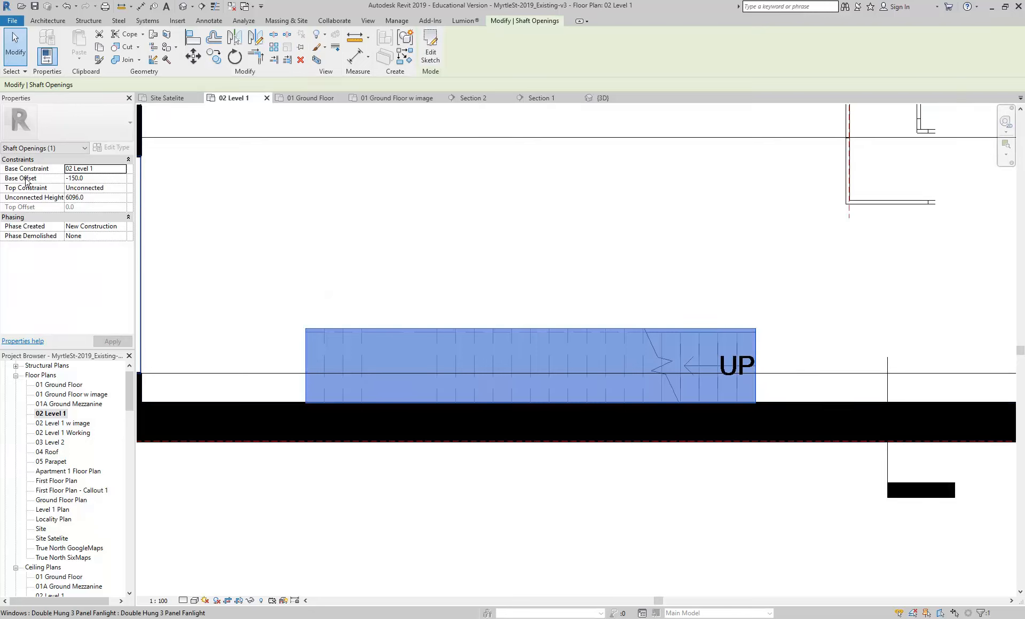
Step: Open the {3D} view showing the stair and the floors cut by the shaft
click(96, 178)
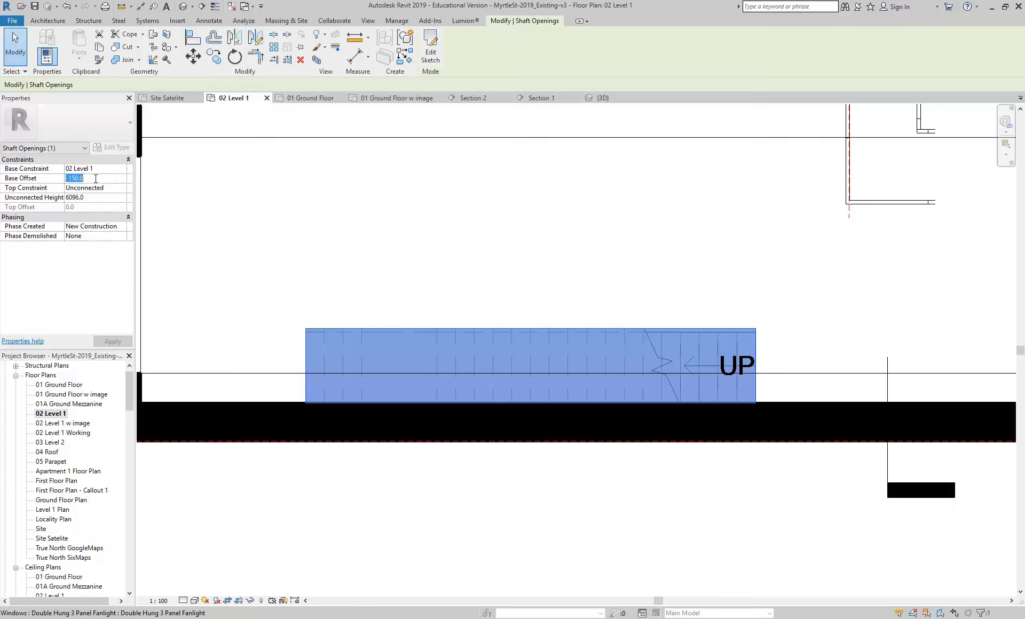
drag(128, 392, 127, 453)
double_click(41, 519)
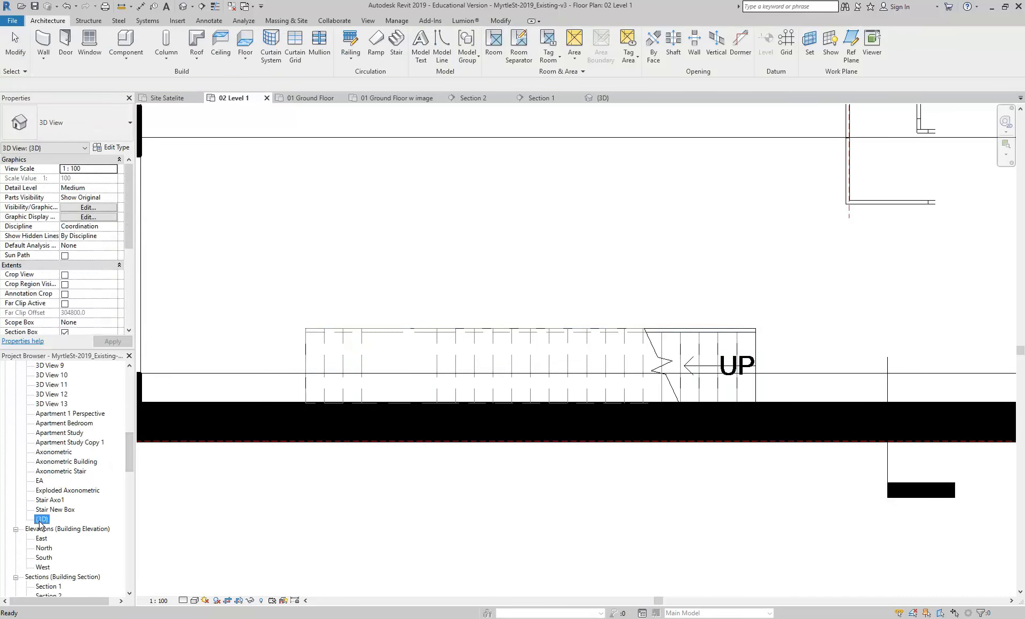
click(525, 524)
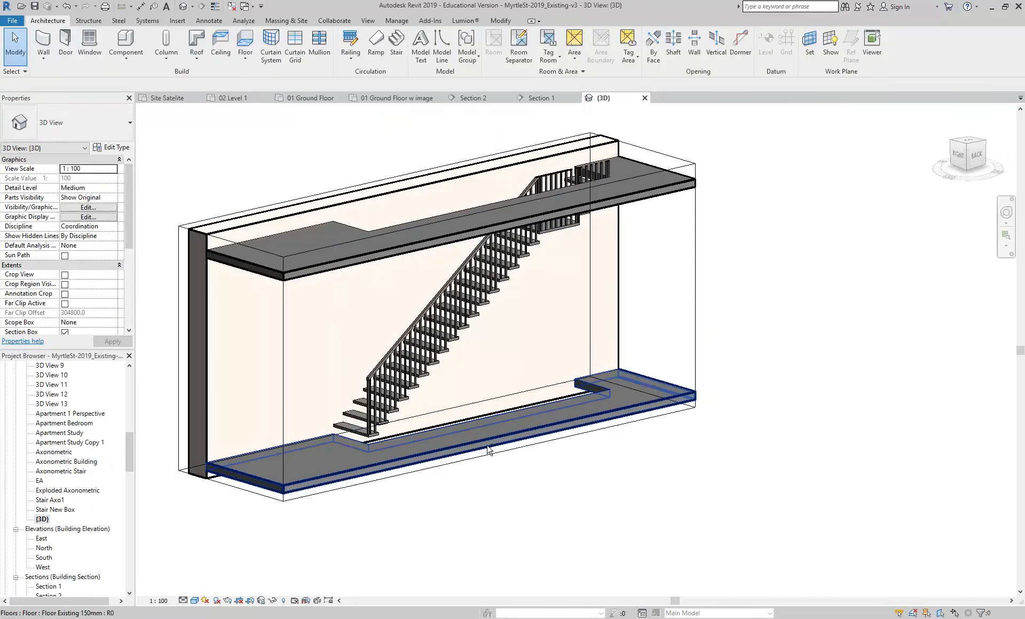
Step: Raise the shaft opening's base above the lower floor, to a base offset of about 256 mm from 02 Level 1
shift+middle_drag(463, 455, 477, 482)
scroll(476, 483, up, 1)
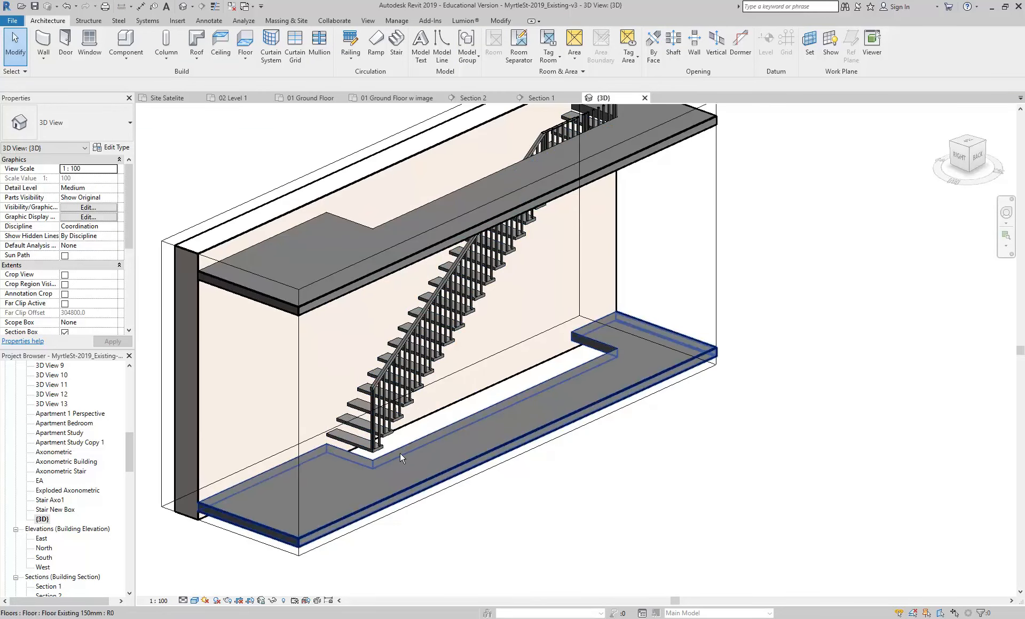
click(375, 462)
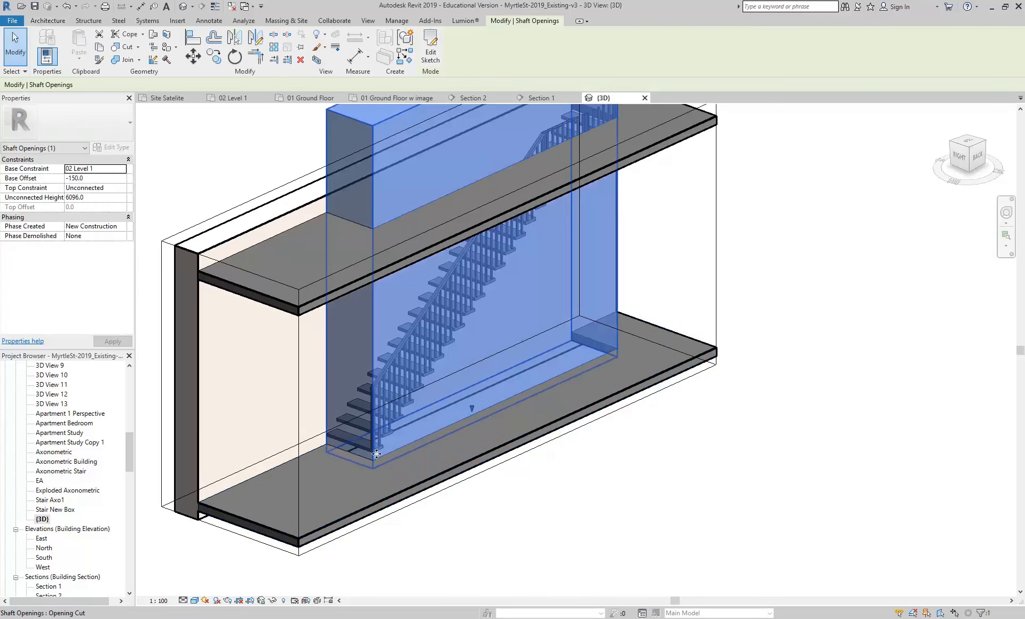
drag(471, 409, 471, 383)
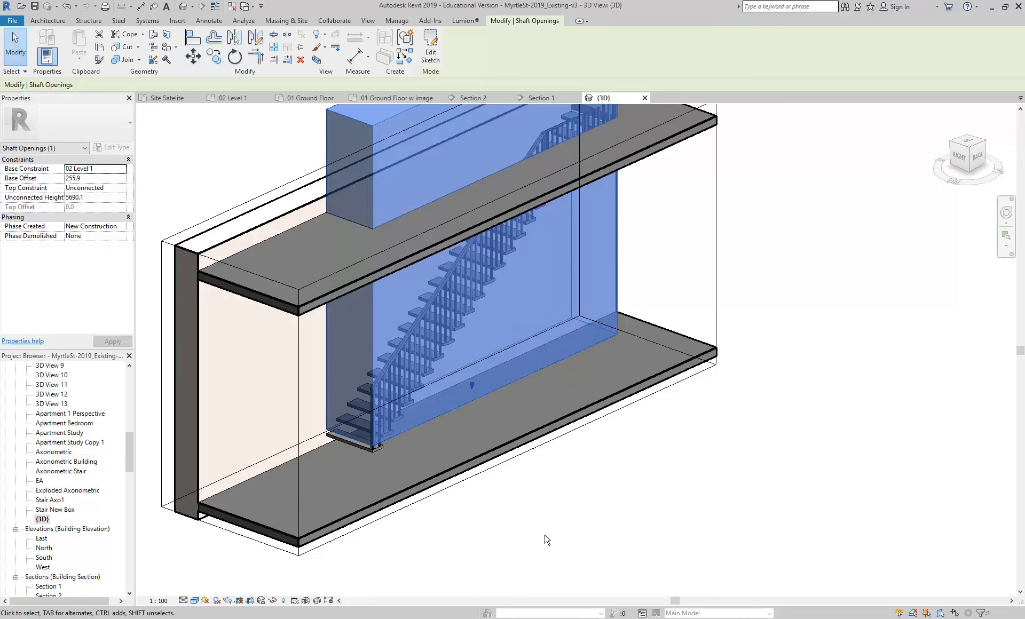
Step: Lower the shaft opening's top to just above the upper floor, giving an unconnected height of about 4156 mm
shift+middle_drag(546, 535, 517, 527)
middle_drag(435, 350, 476, 453)
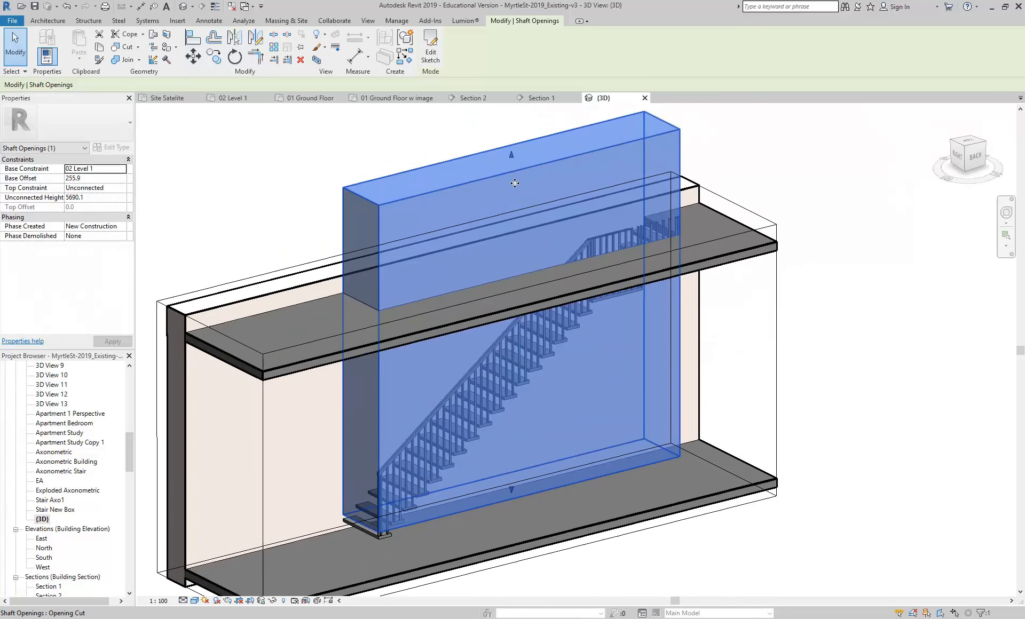
drag(512, 157, 502, 269)
scroll(381, 295, up, 4)
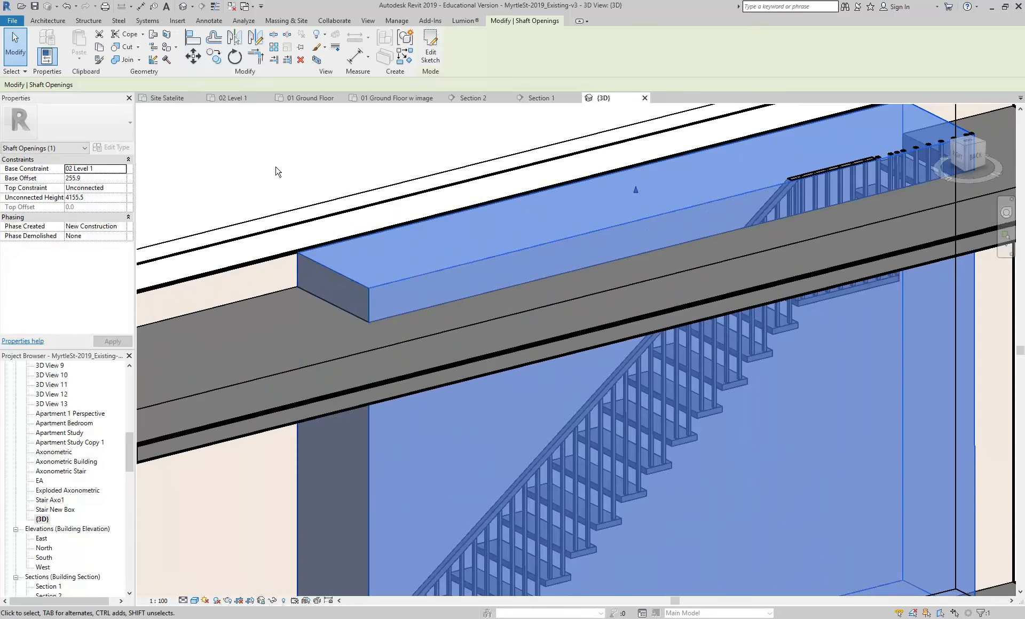
click(276, 172)
scroll(281, 176, down, 3)
shift+middle_drag(406, 307, 363, 320)
shift+middle_drag(452, 326, 552, 324)
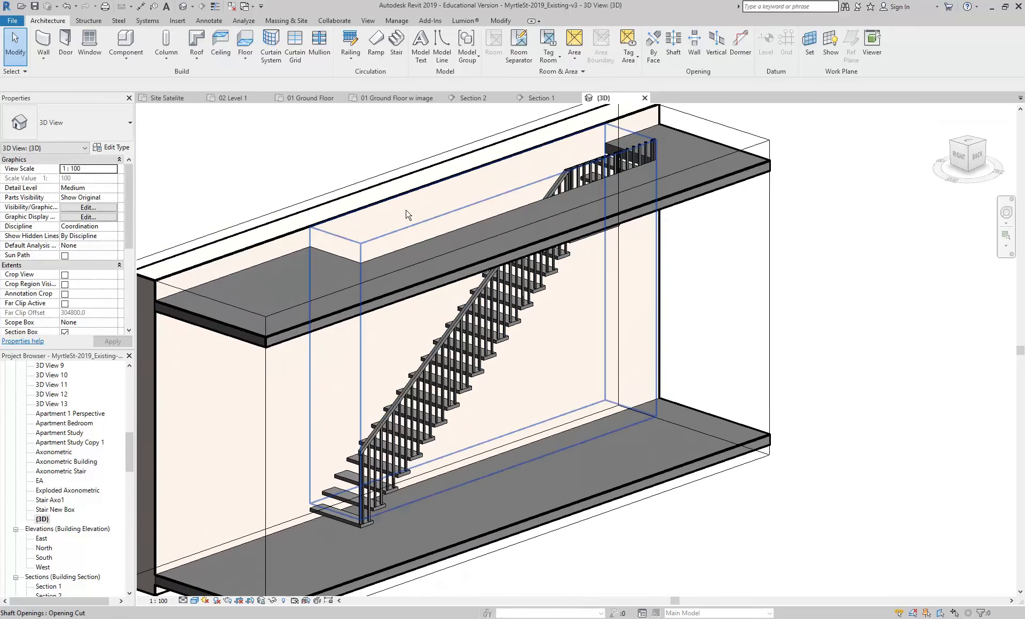
Step: Extend the section box upward so the whole upper stair railing is included
click(401, 212)
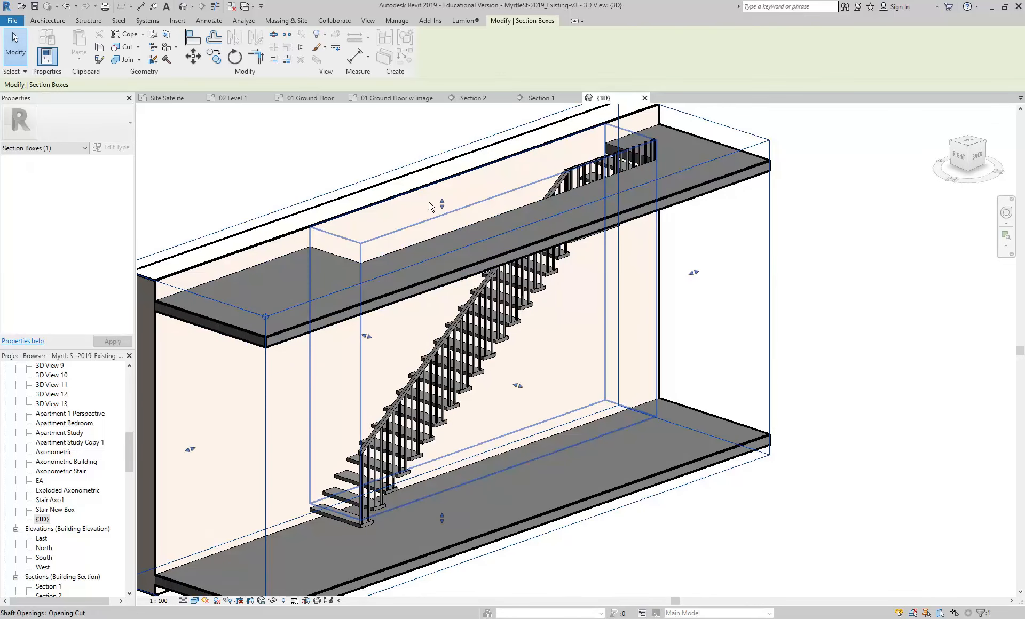
drag(442, 204, 442, 158)
shift+middle_drag(524, 321, 500, 319)
click(833, 361)
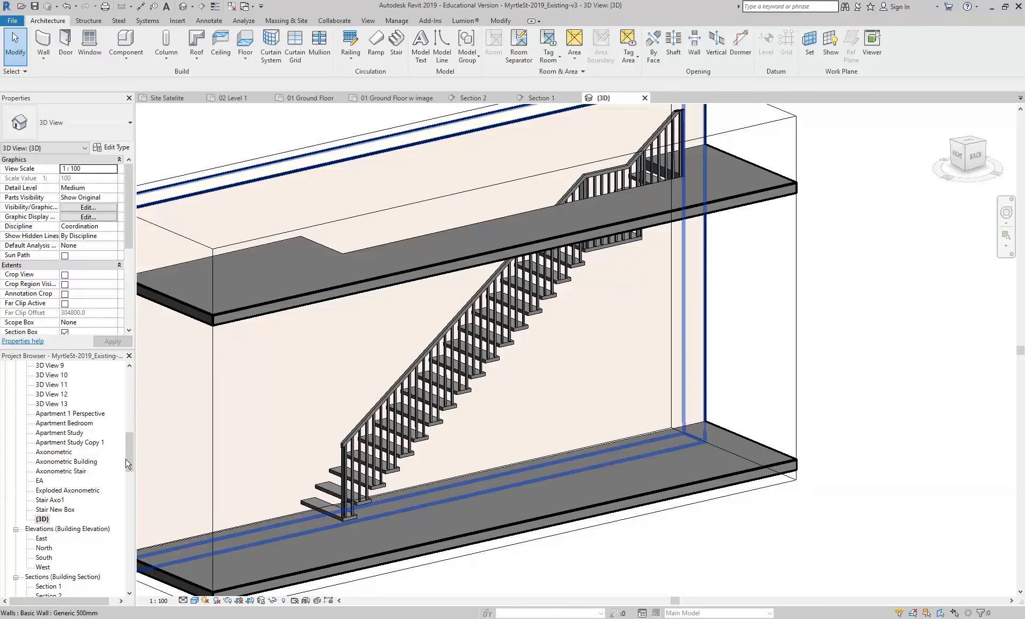
Step: Open the Section 1 building section
scroll(129, 468, down, 6)
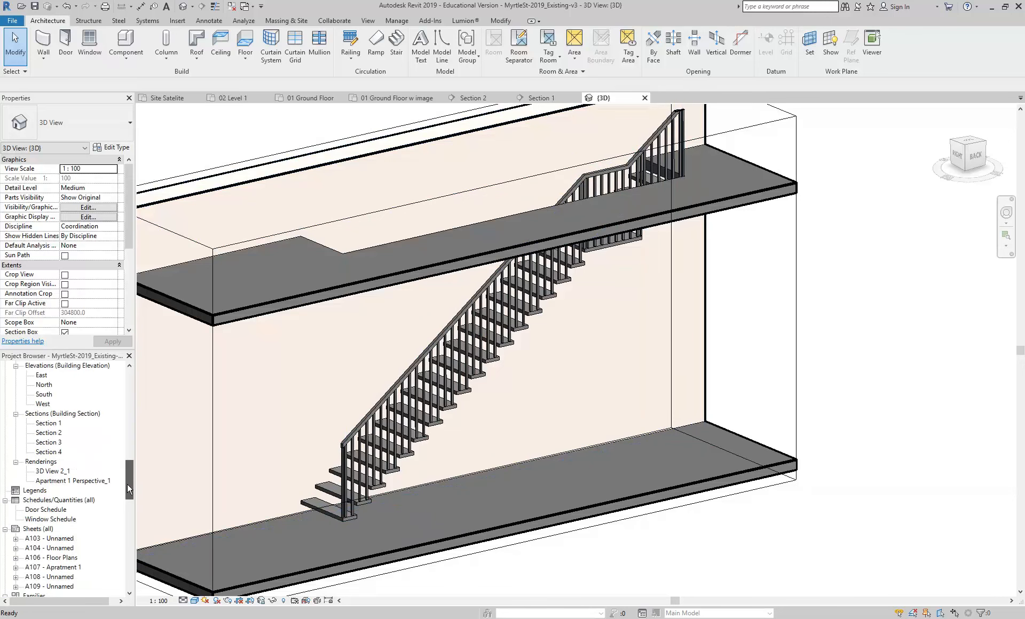
double_click(52, 424)
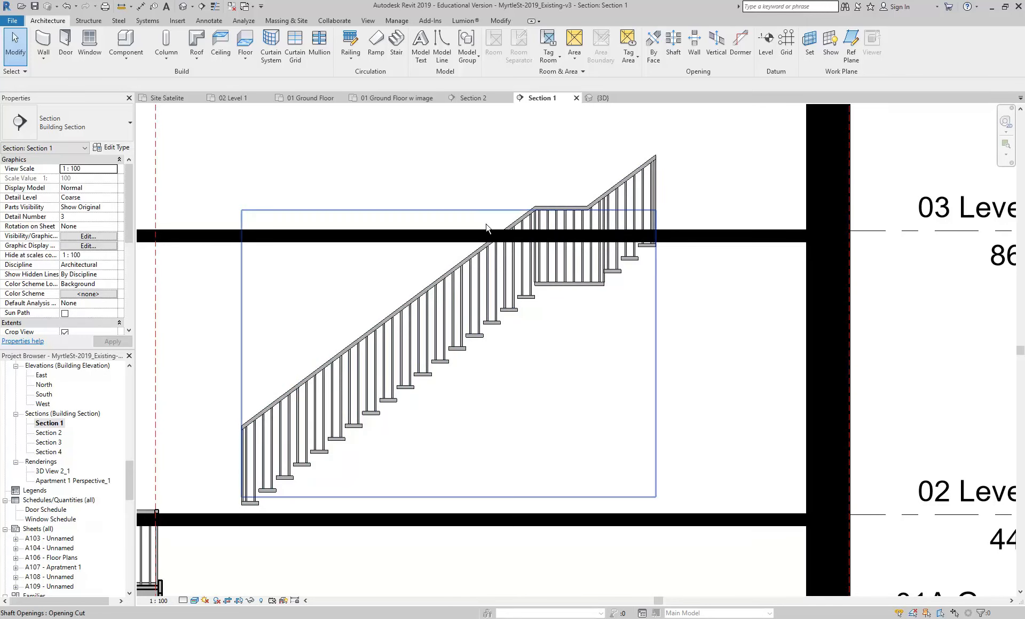
Step: Examine the stair railing, the shaft opening's extents and the 03 Level 2 floor slab in the section
click(630, 183)
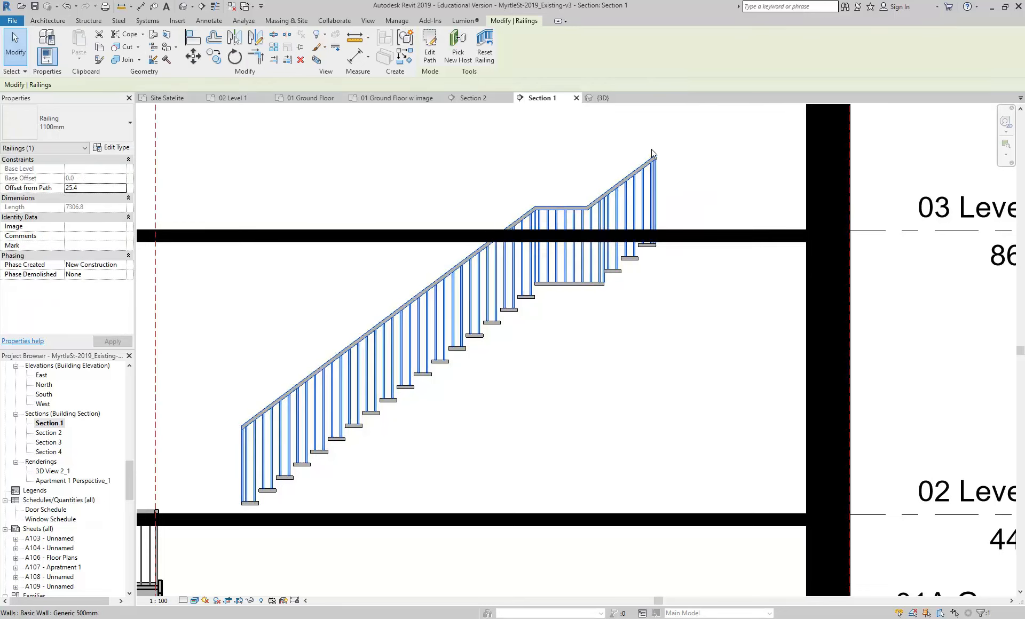
click(513, 157)
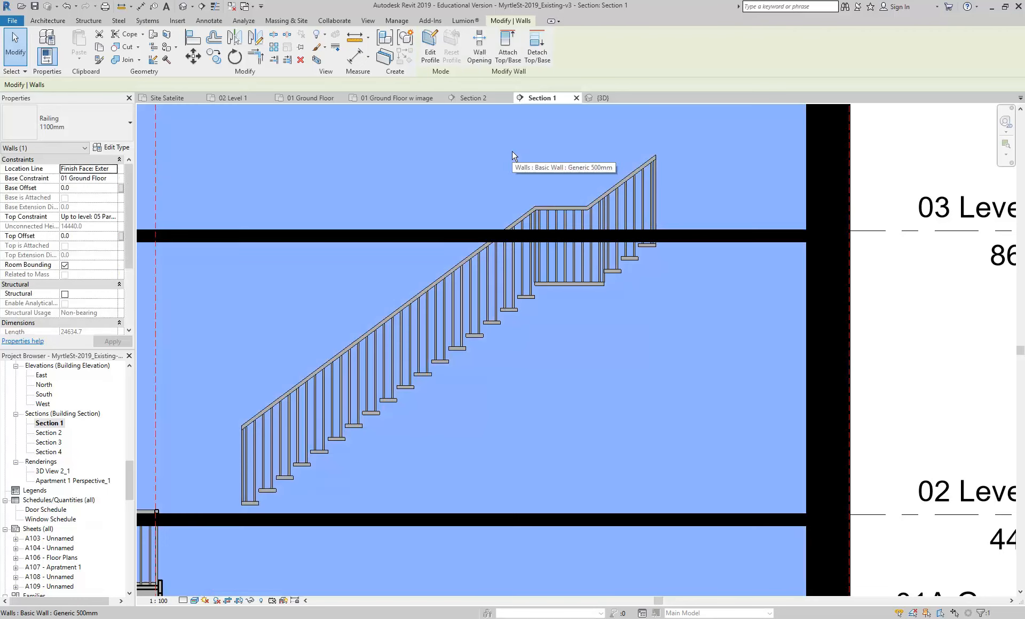
key(Escape)
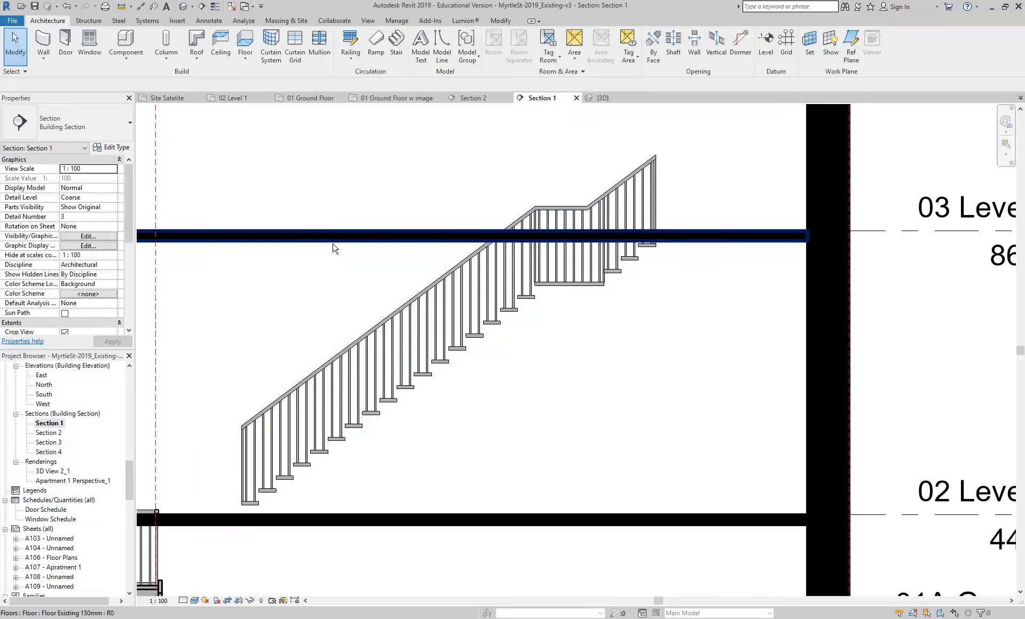
click(320, 258)
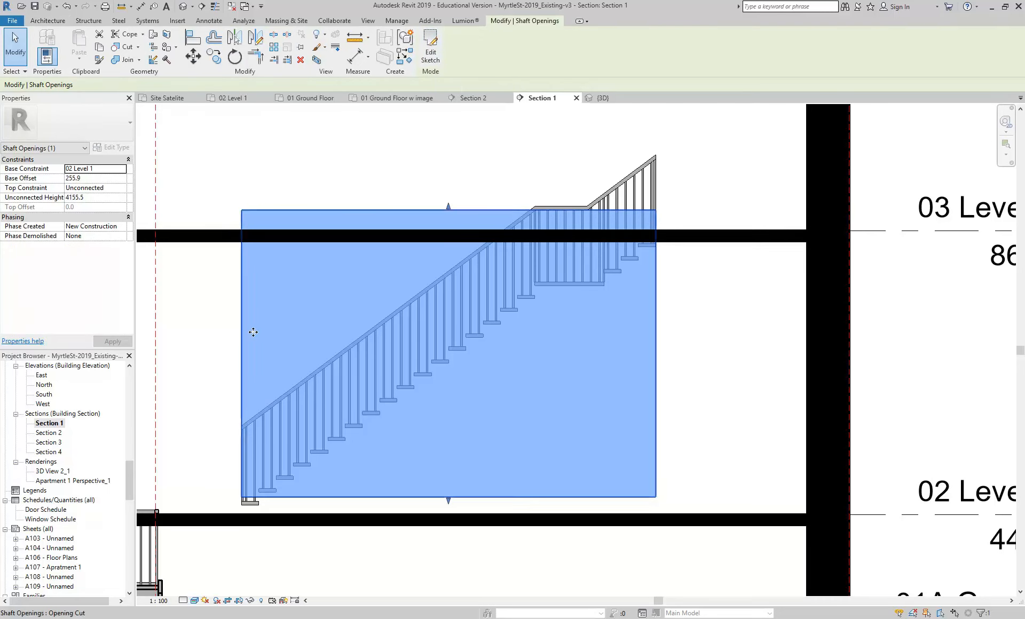
click(289, 146)
key(Escape)
scroll(290, 149, down, 1)
middle_drag(290, 151, 338, 181)
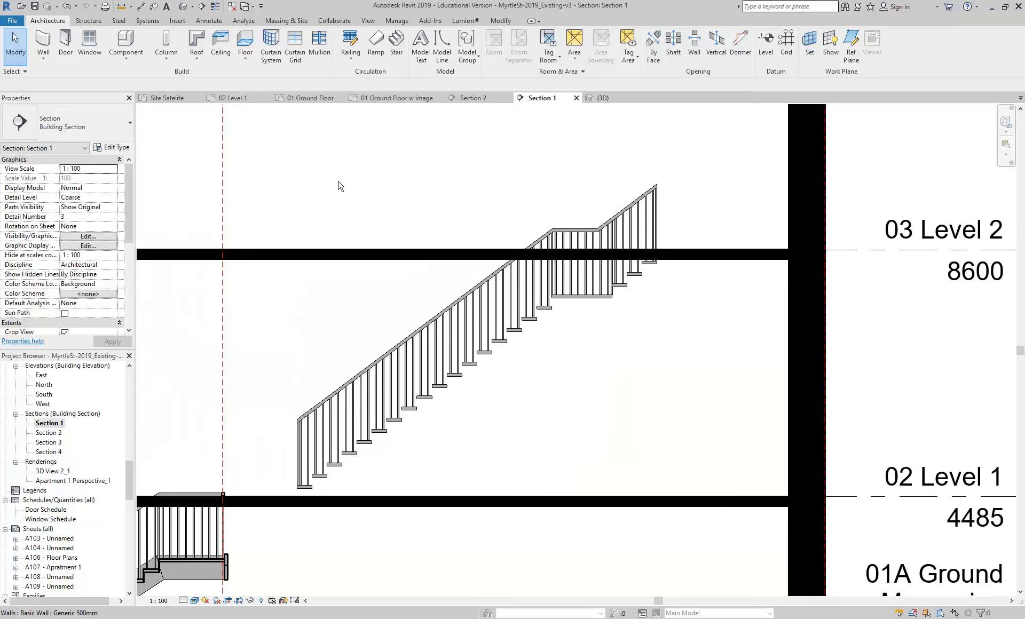
scroll(330, 190, down, 1)
middle_drag(337, 199, 394, 194)
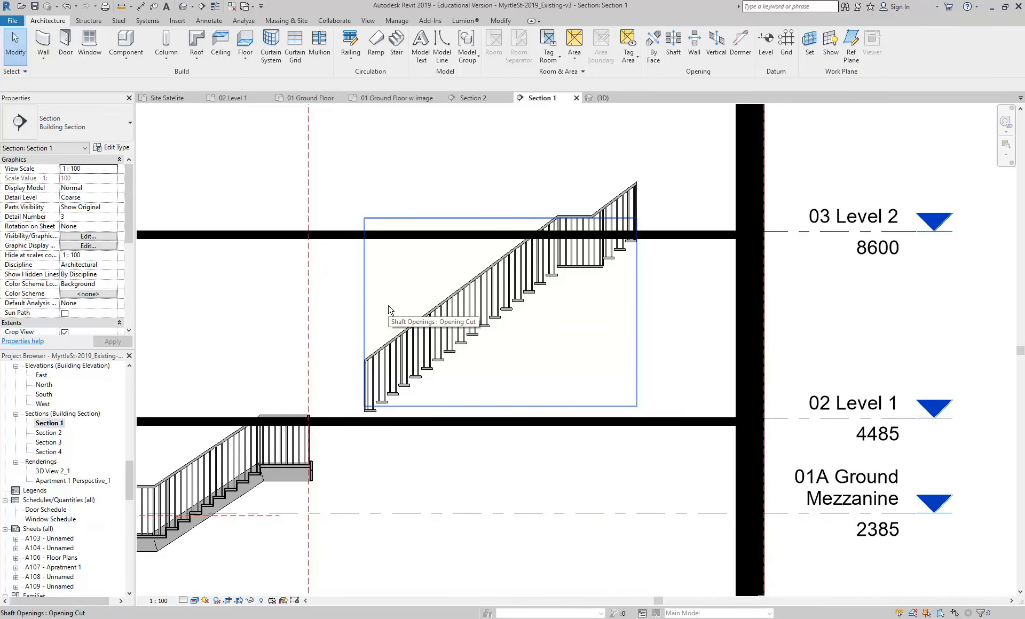
scroll(370, 301, up, 2)
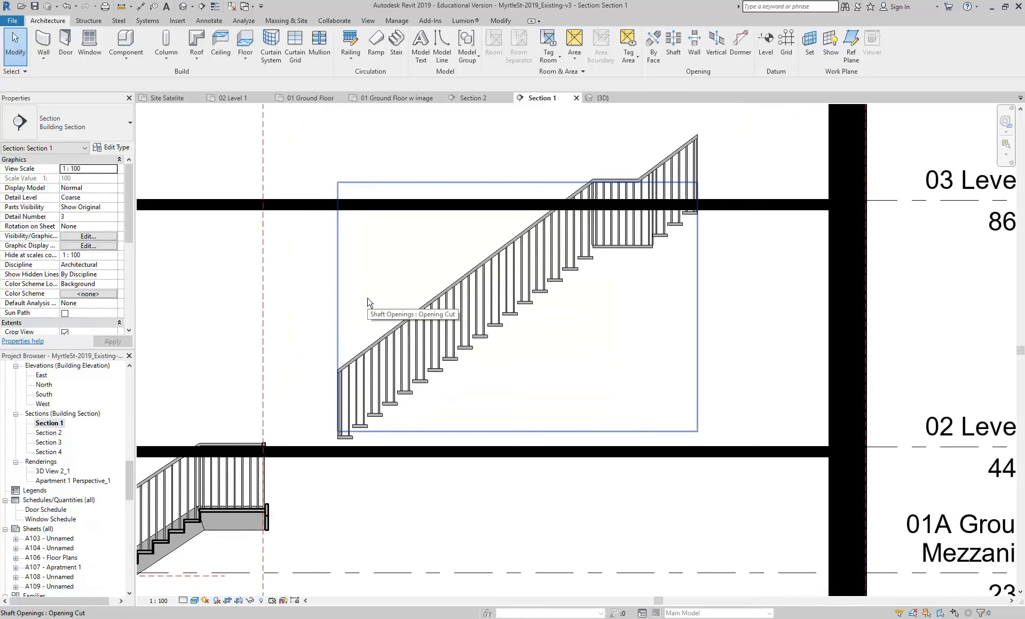
scroll(413, 262, down, 1)
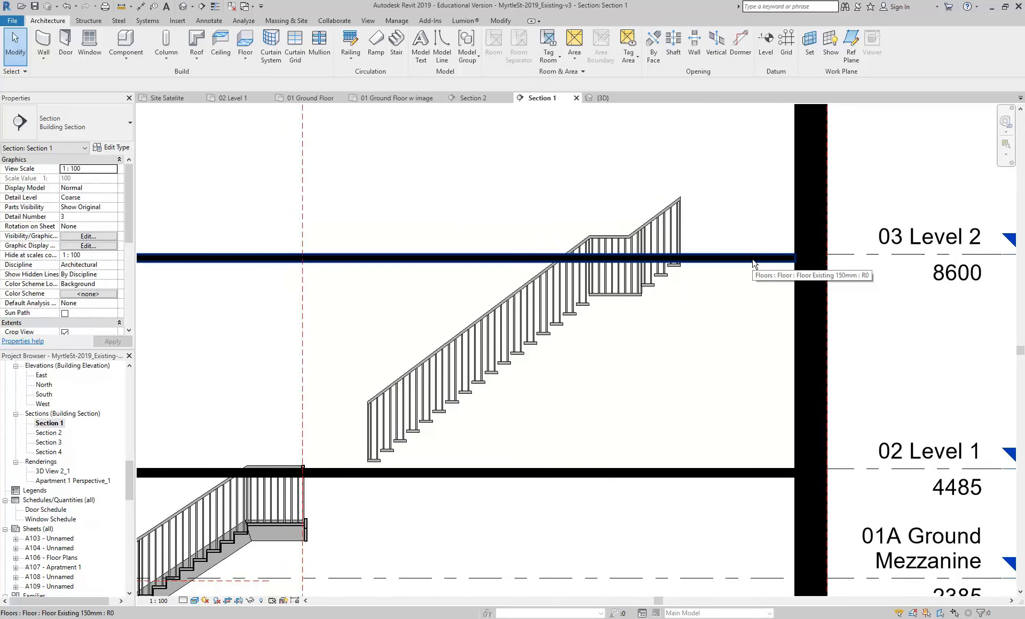
Step: Draw a horizontal reference plane across the whole building, about 539 mm below 03 Level 2
click(851, 49)
click(862, 283)
scroll(497, 293, down, 2)
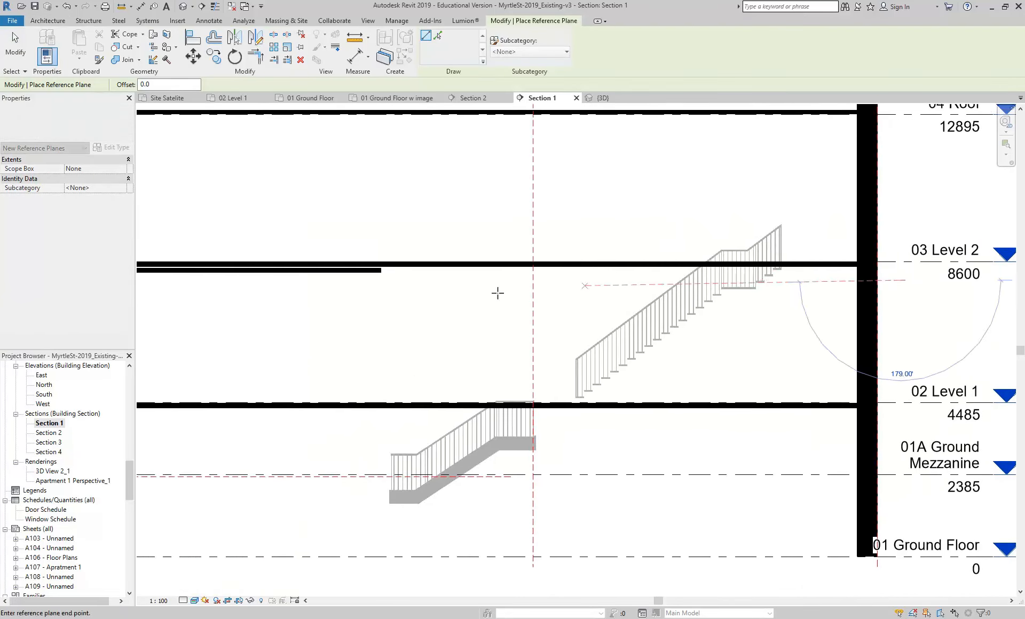
scroll(291, 297, down, 3)
click(275, 274)
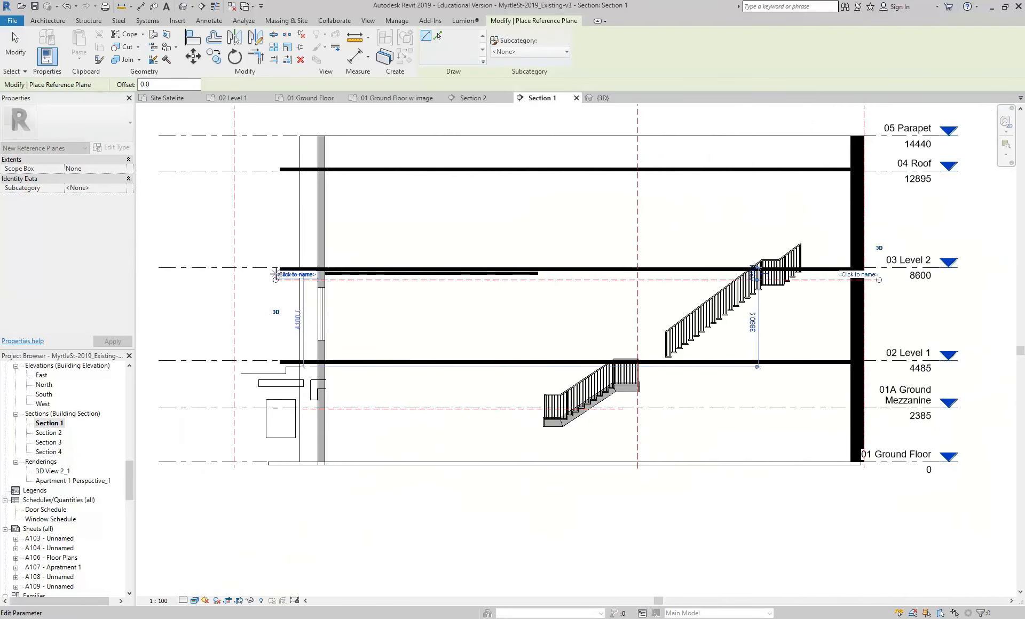
Step: Set the reference plane's distance below 03 Level 2 to 250 mm
scroll(774, 272, up, 5)
scroll(694, 288, down, 2)
scroll(555, 283, up, 3)
click(551, 279)
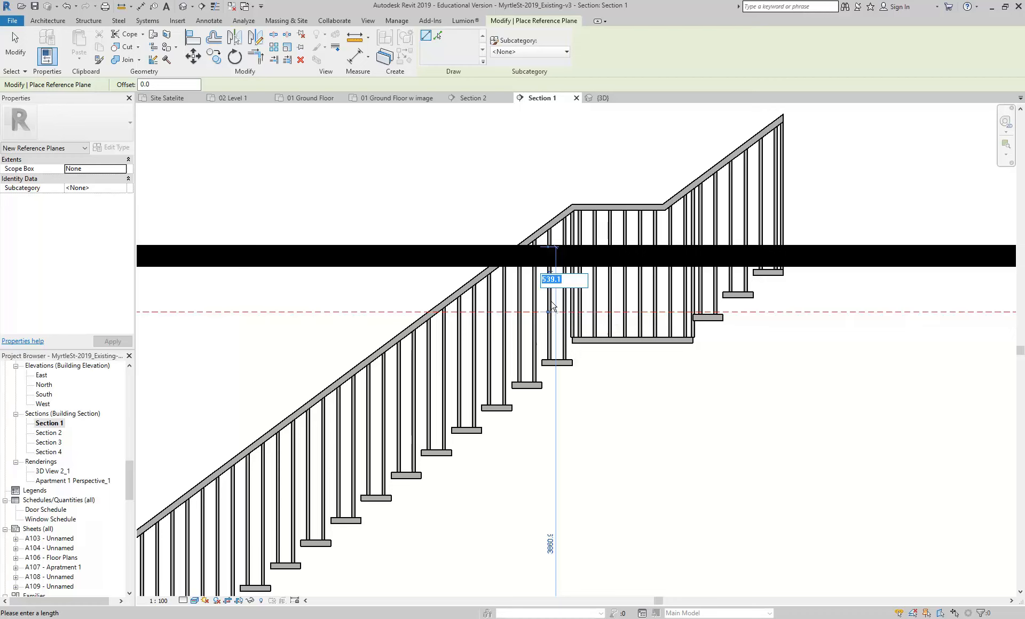
text(200)
key(Return)
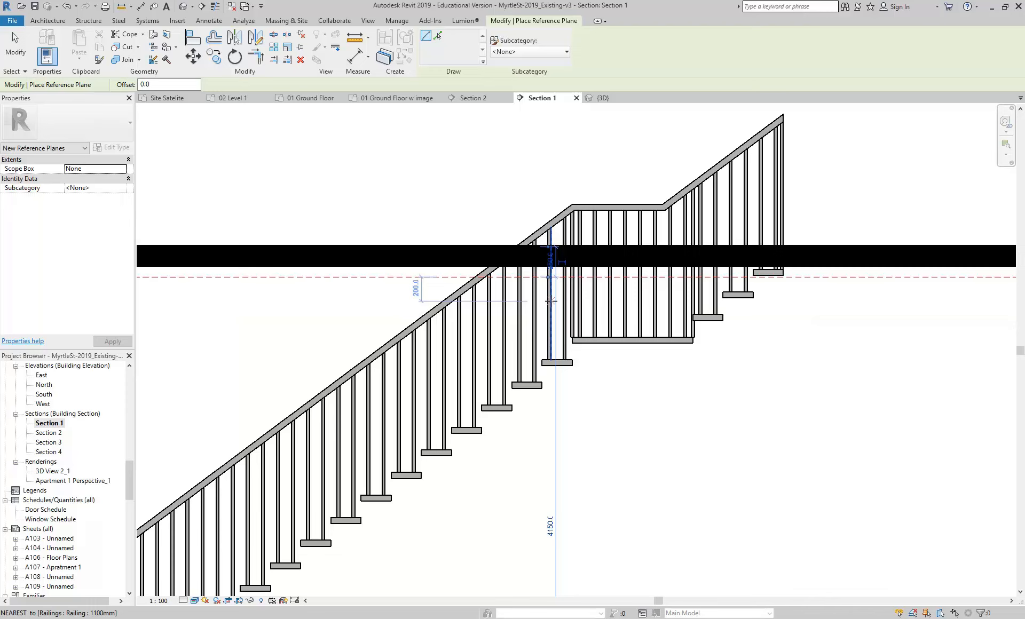
key(Escape)
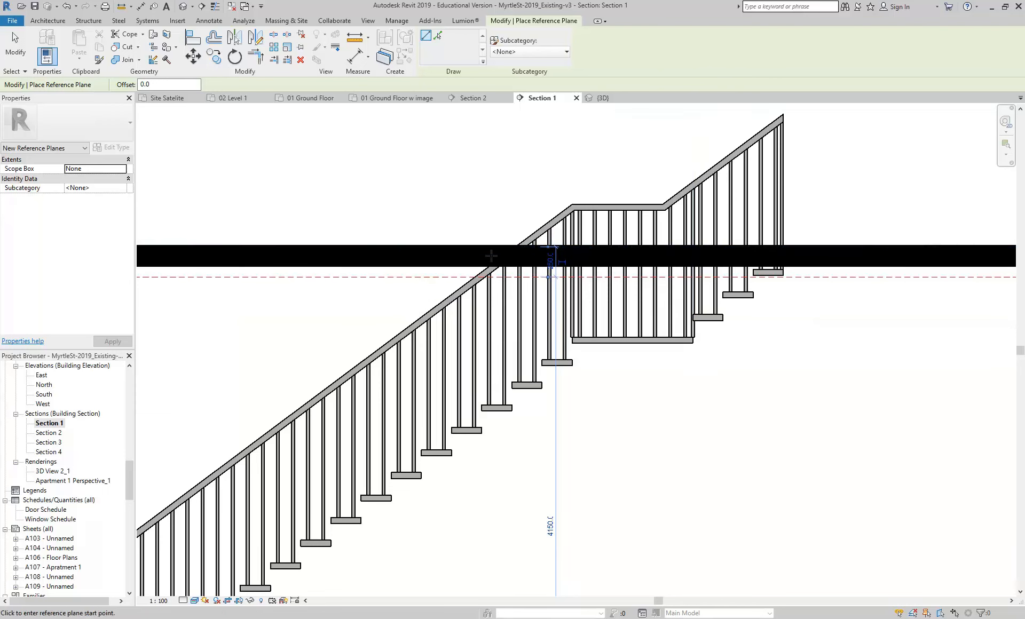
Step: Draw a second horizontal reference plane across the stair flight, between the lower and upper floor slabs
key(Escape)
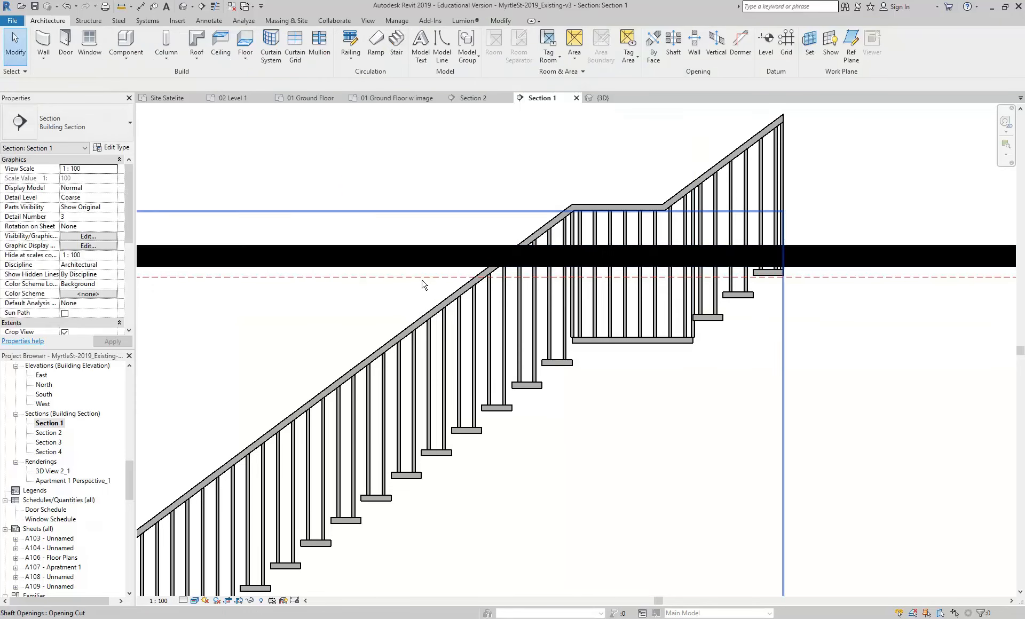
scroll(689, 286, down, 2)
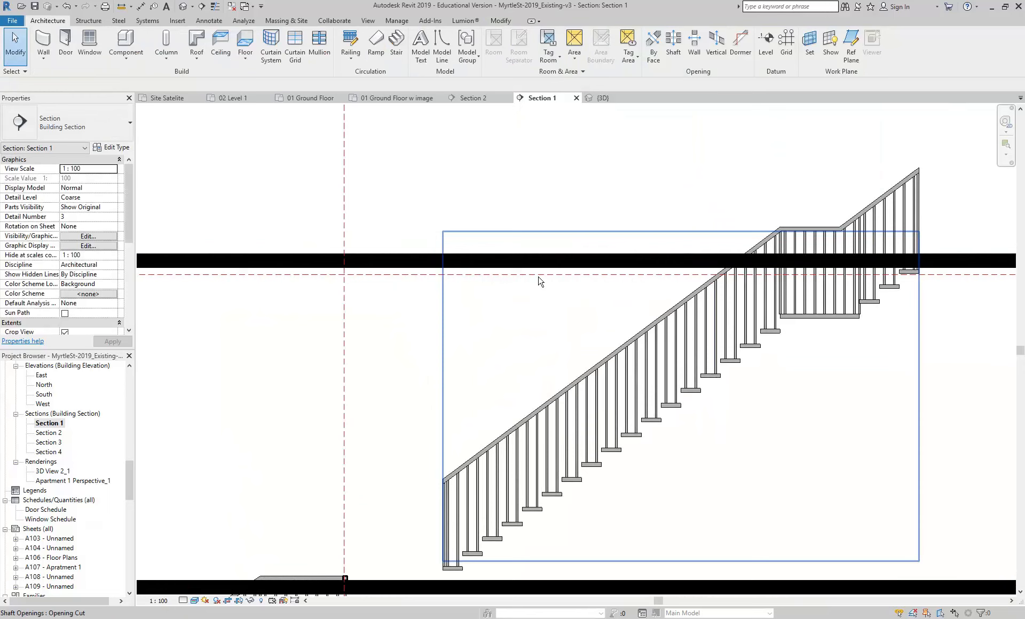
click(851, 43)
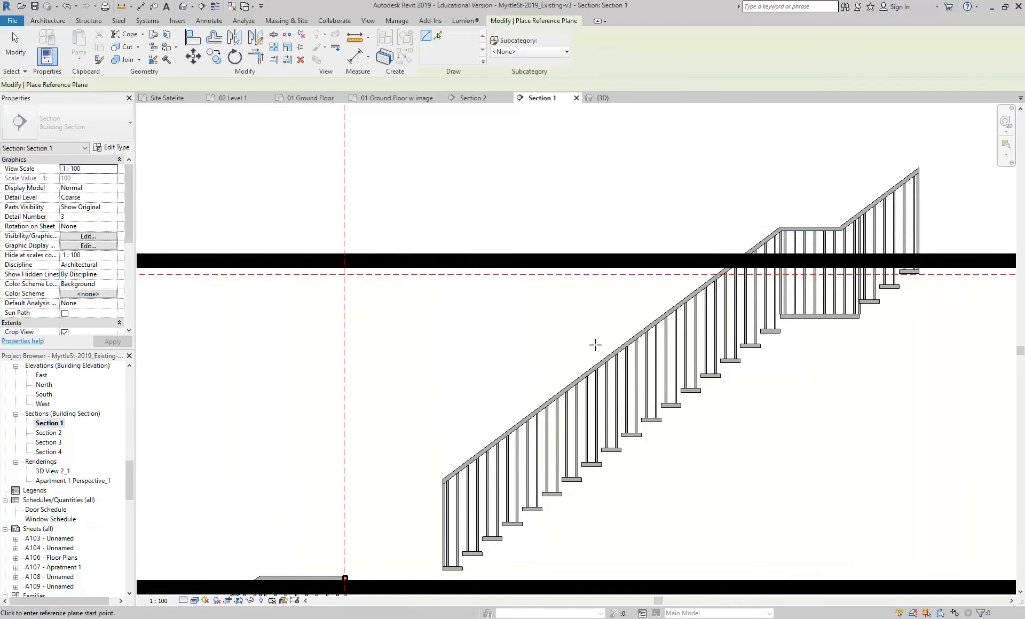
scroll(481, 347, down, 1)
click(272, 409)
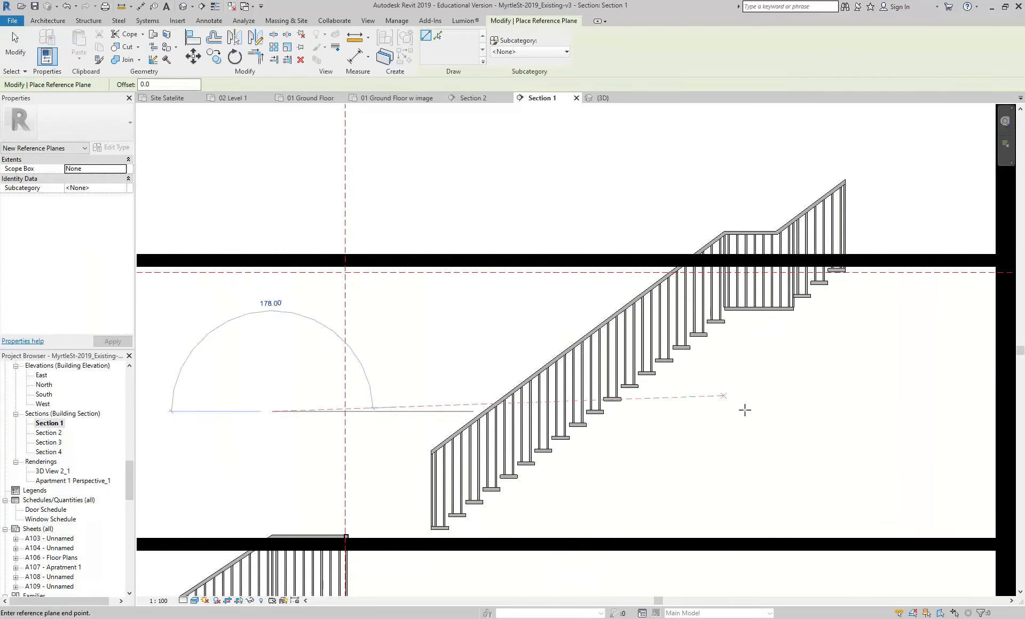
click(894, 411)
Step: Set the new reference plane's distance below the upper horizontal reference plane to 2000 mm
click(390, 341)
text(2000)
key(Return)
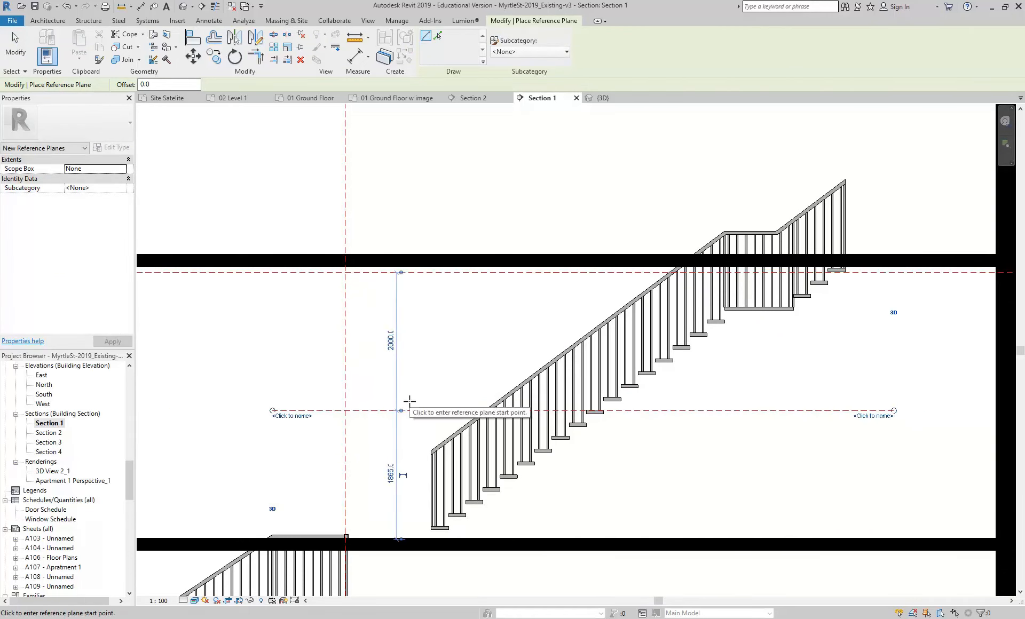
key(Escape)
key(Escape)
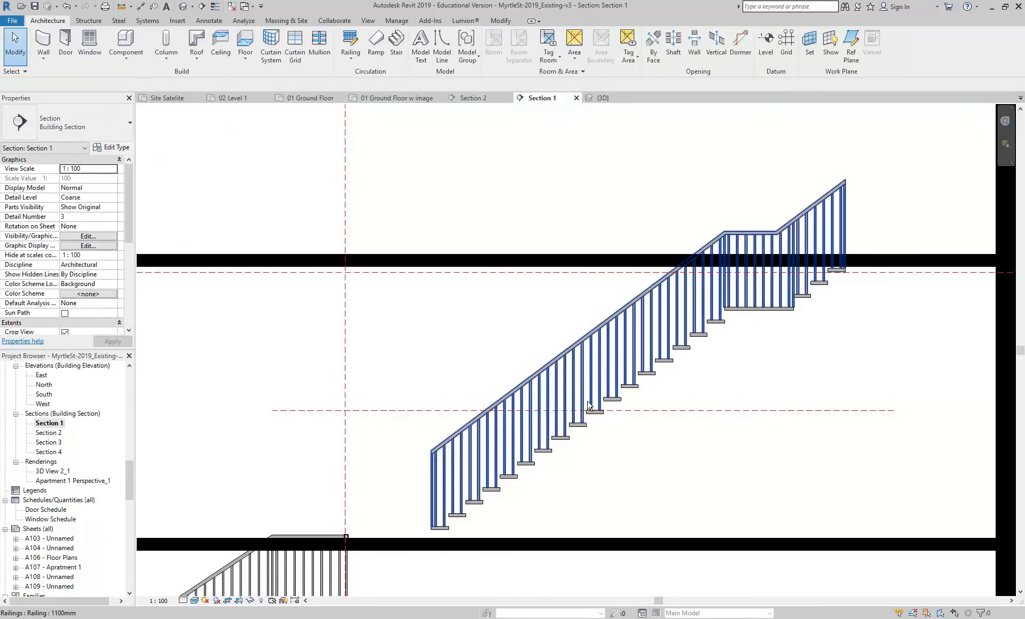
Step: Measure the vertical clearance from the top of the tread crossed by the lower reference plane up to the upper reference plane
scroll(614, 412, up, 5)
scroll(539, 396, up, 2)
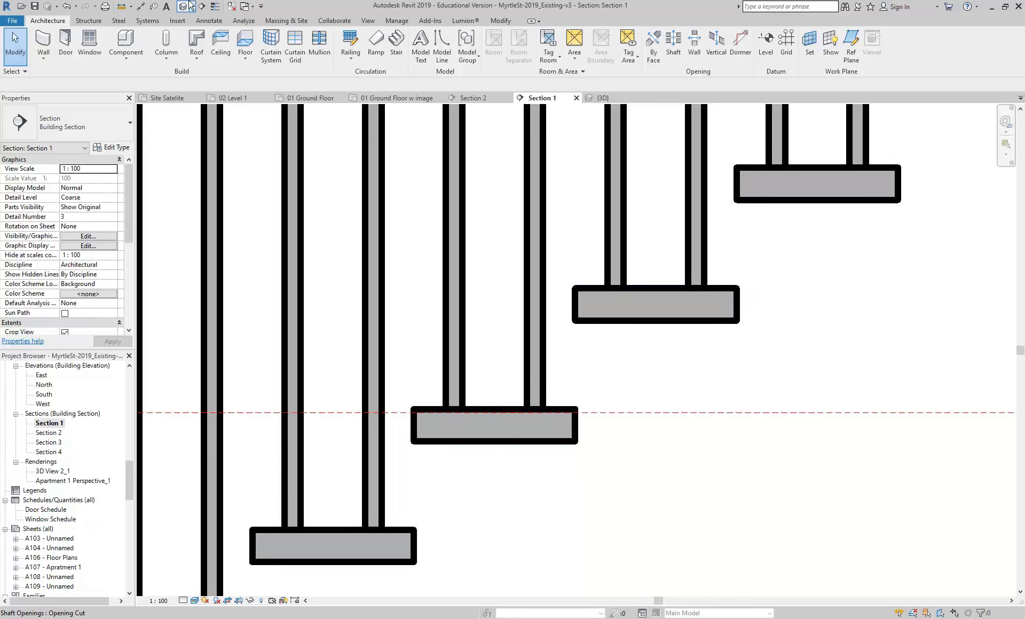
click(123, 8)
scroll(425, 421, up, 6)
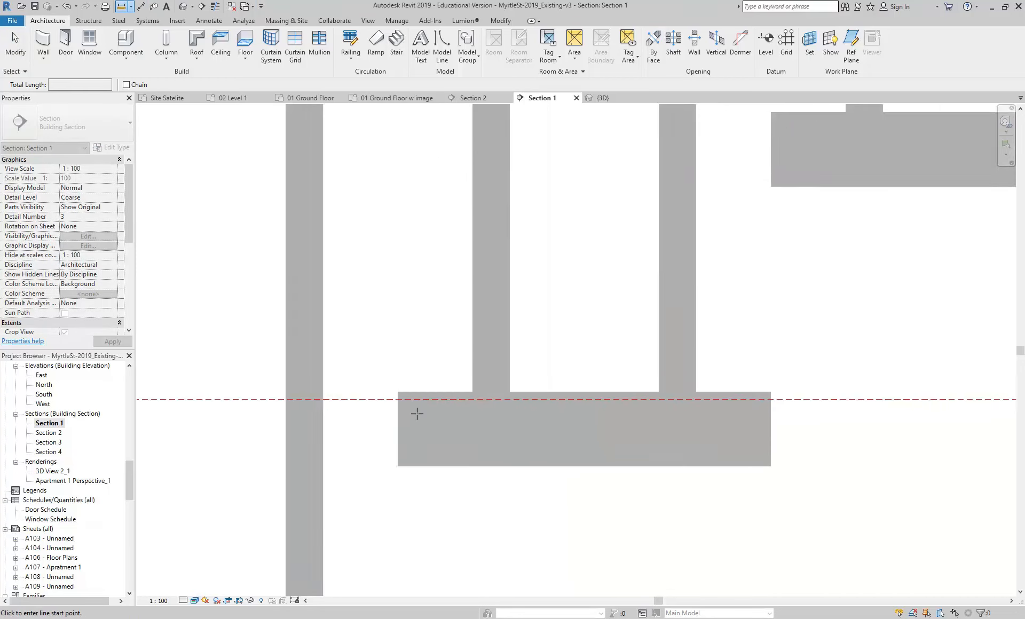
click(397, 392)
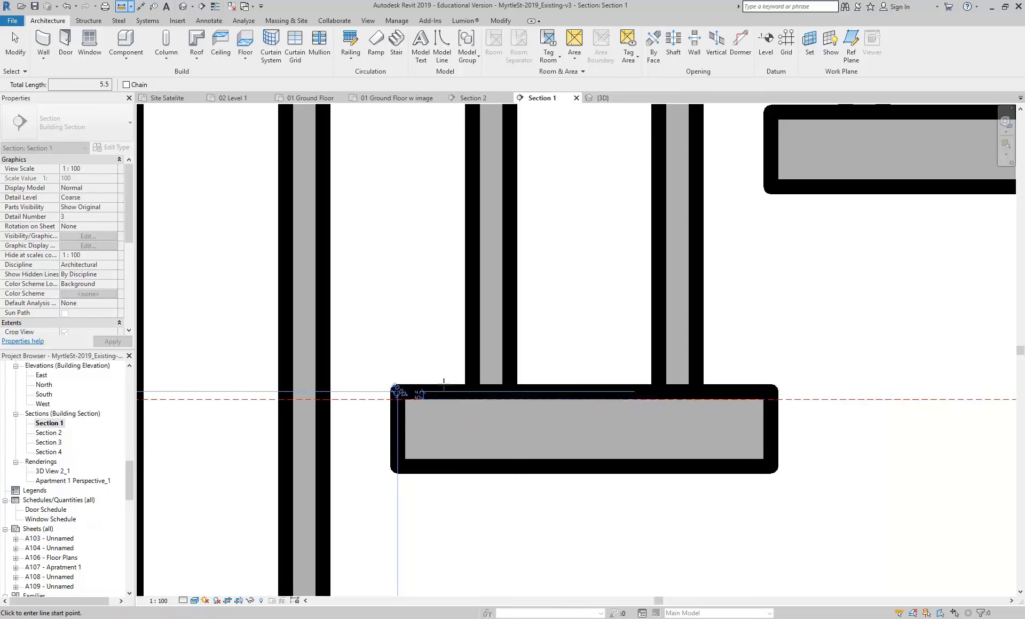
scroll(464, 401, down, 3)
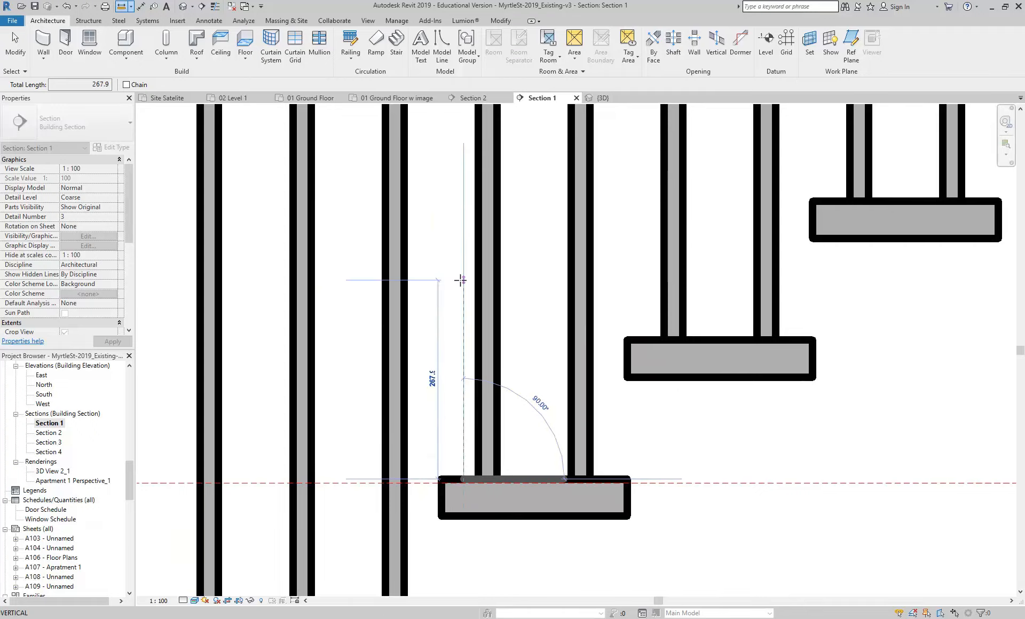
scroll(462, 465, down, 4)
middle_drag(469, 203, 475, 344)
scroll(475, 342, down, 1)
click(472, 171)
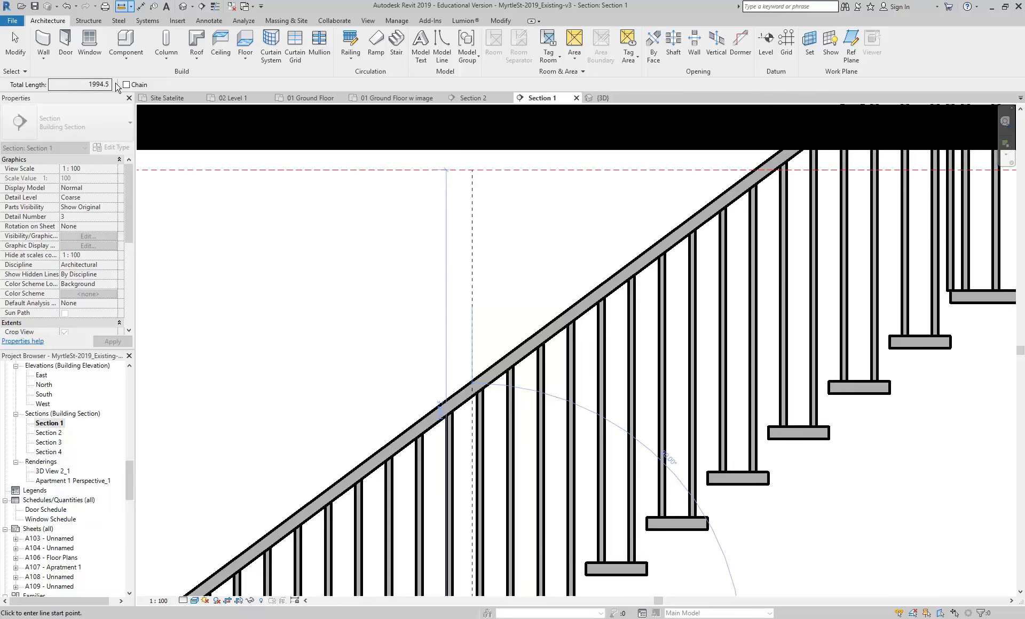
Step: Measure the vertical clearance from the tread just below the lower reference plane up to the upper reference plane
scroll(350, 303, down, 1)
middle_drag(353, 306, 414, 163)
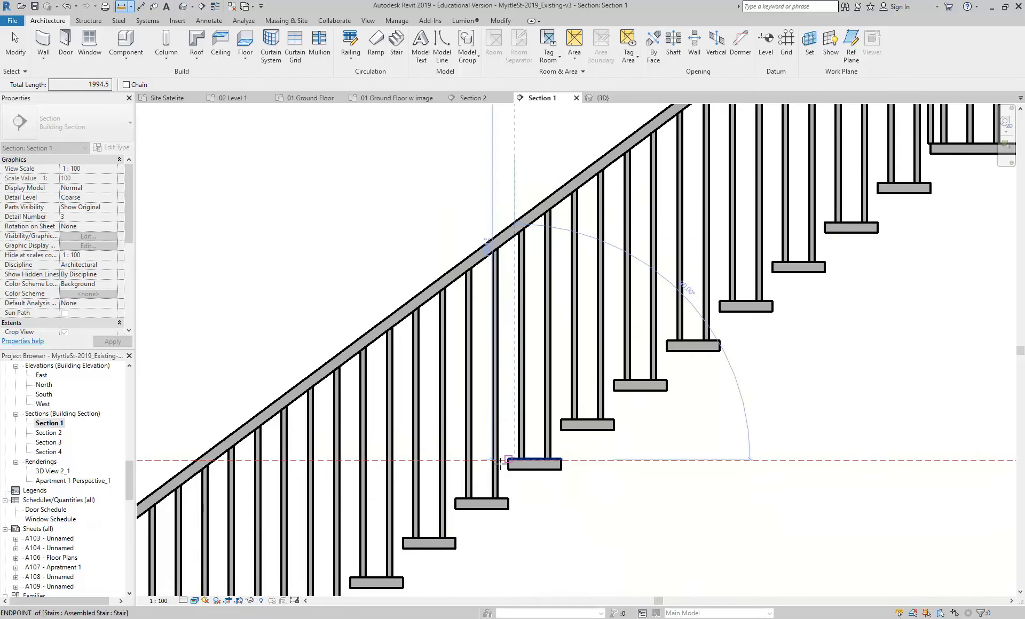
click(483, 498)
scroll(488, 213, down, 1)
middle_drag(489, 216, 467, 281)
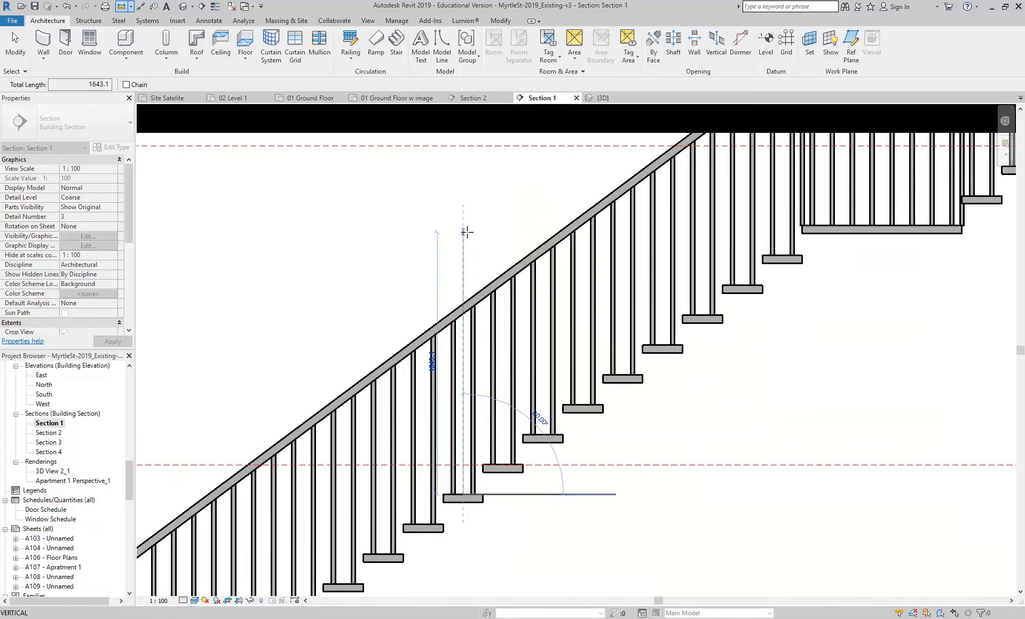
click(463, 147)
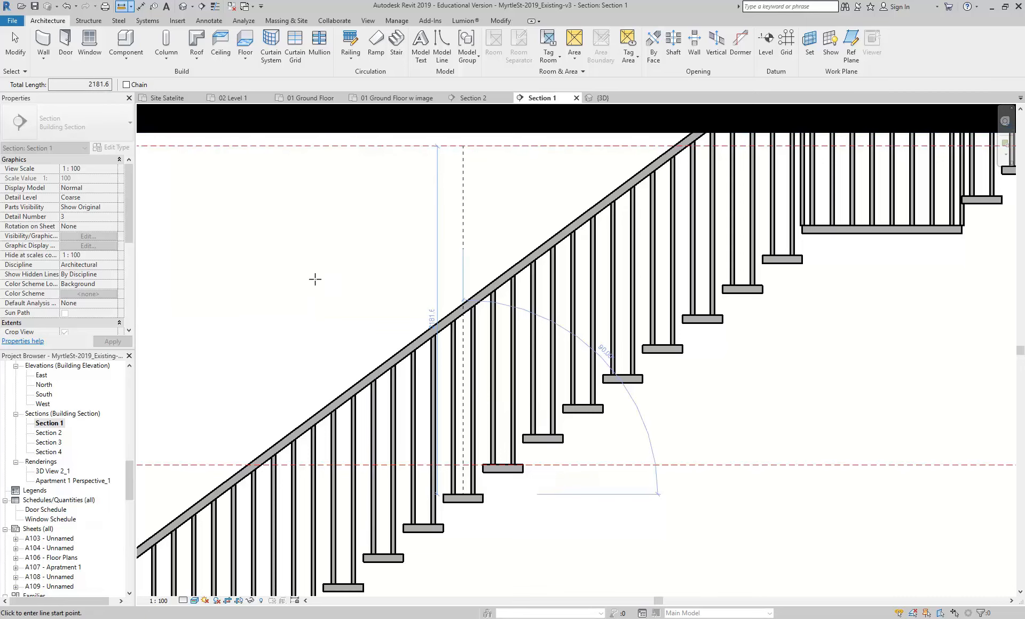
Step: Draw a vertical reference plane through the front edge of the tread just below the lower reference plane, spanning both floor slabs
scroll(364, 330, down, 2)
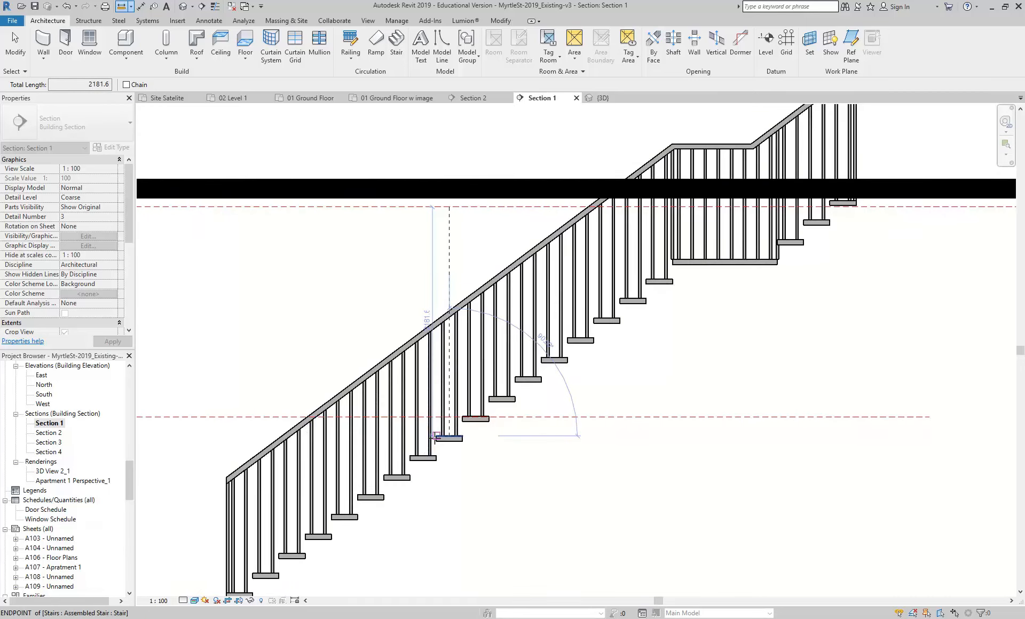
middle_drag(442, 438, 463, 391)
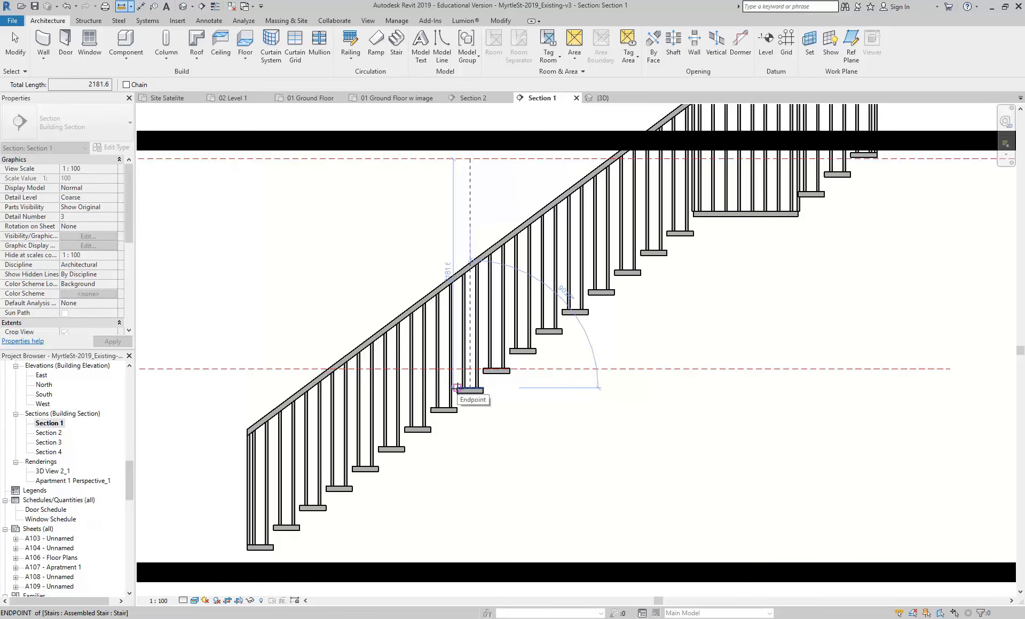
click(851, 46)
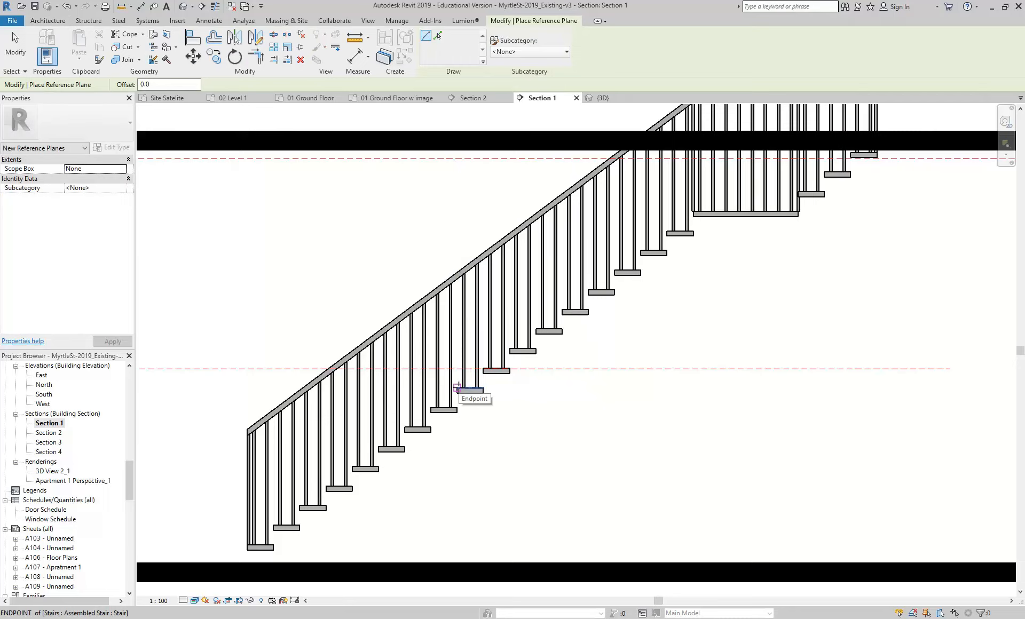
click(458, 388)
scroll(458, 386, down, 2)
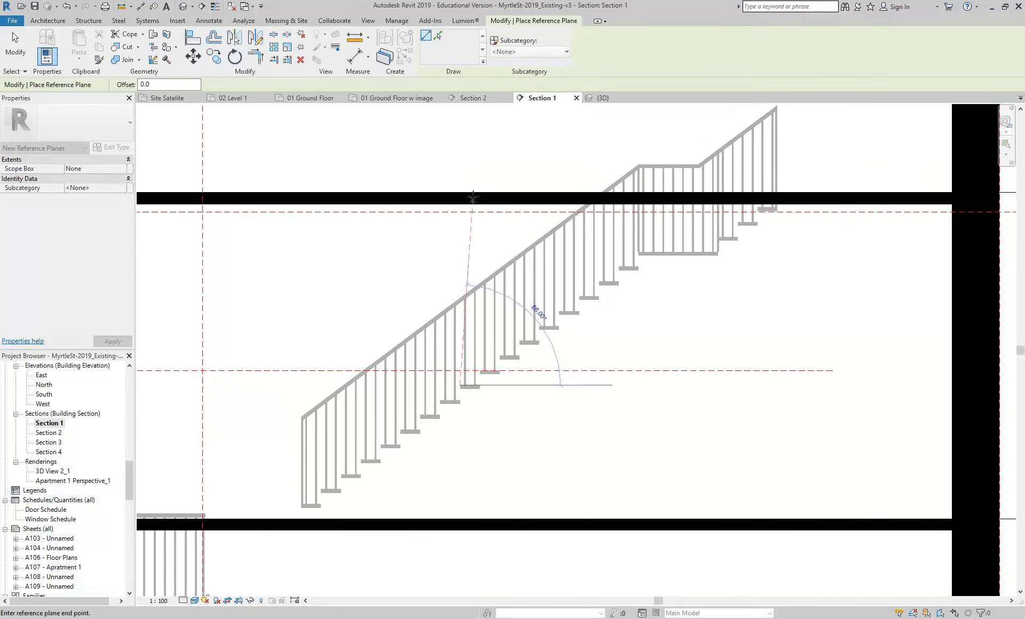
click(462, 152)
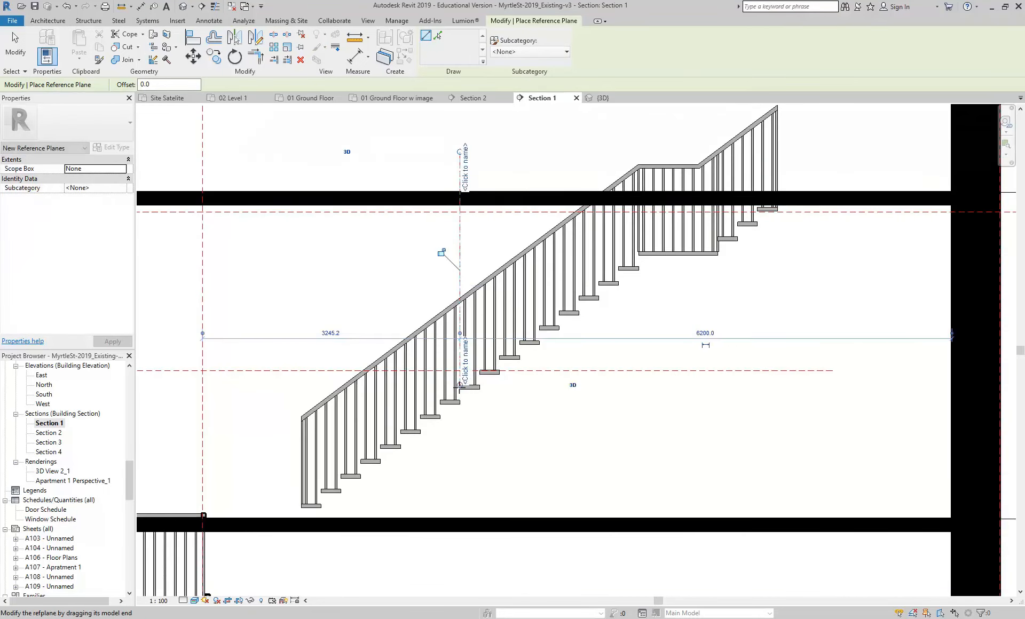
key(Escape)
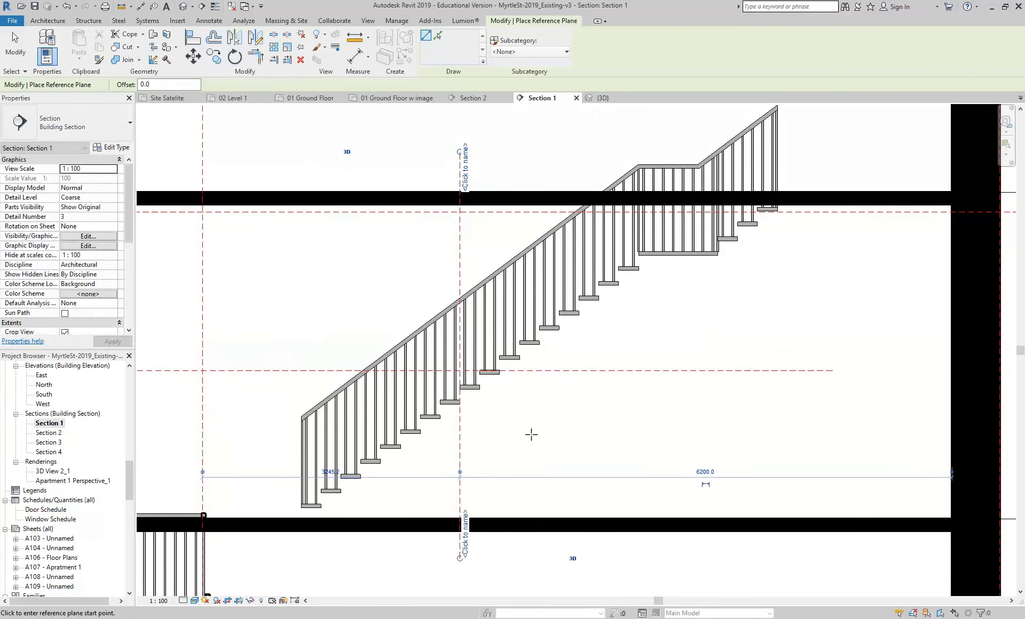
key(Escape)
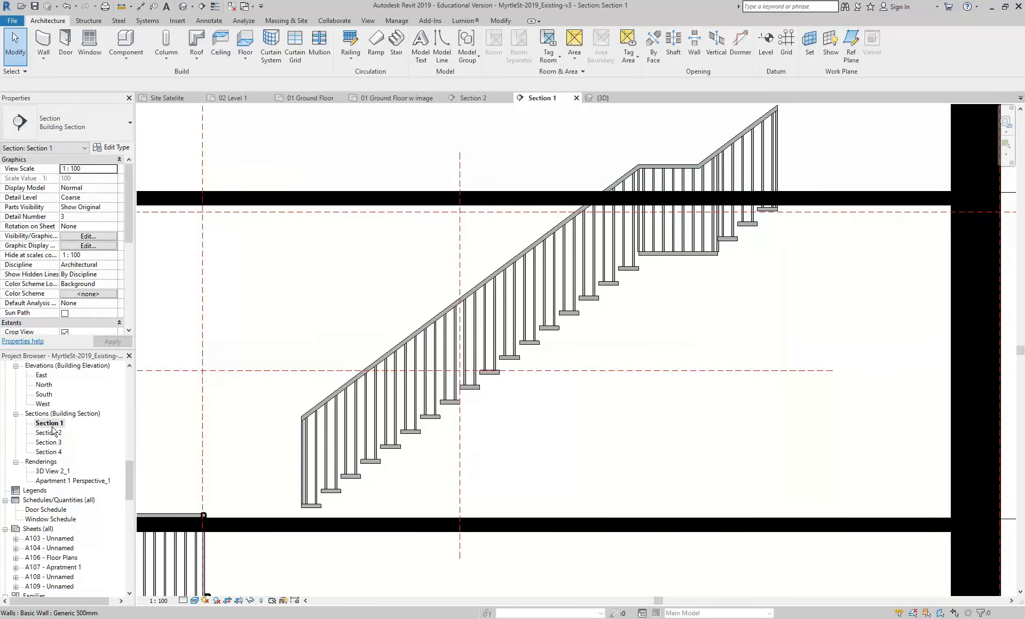
Step: Open the 02 Level 1 floor plan
drag(131, 482, 128, 415)
scroll(55, 425, up, 2)
scroll(40, 394, up, 2)
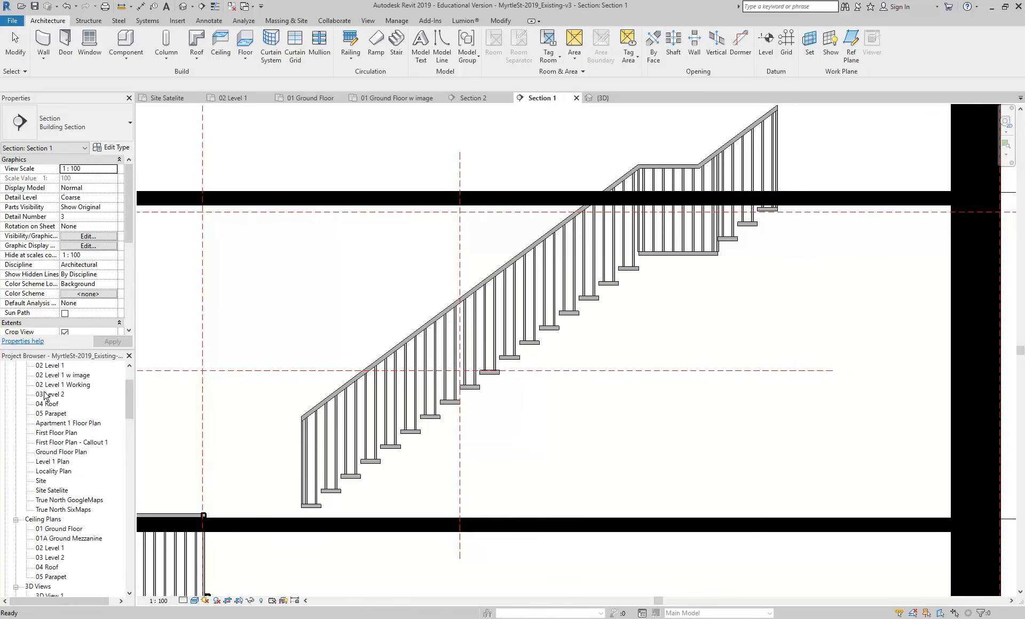
double_click(50, 367)
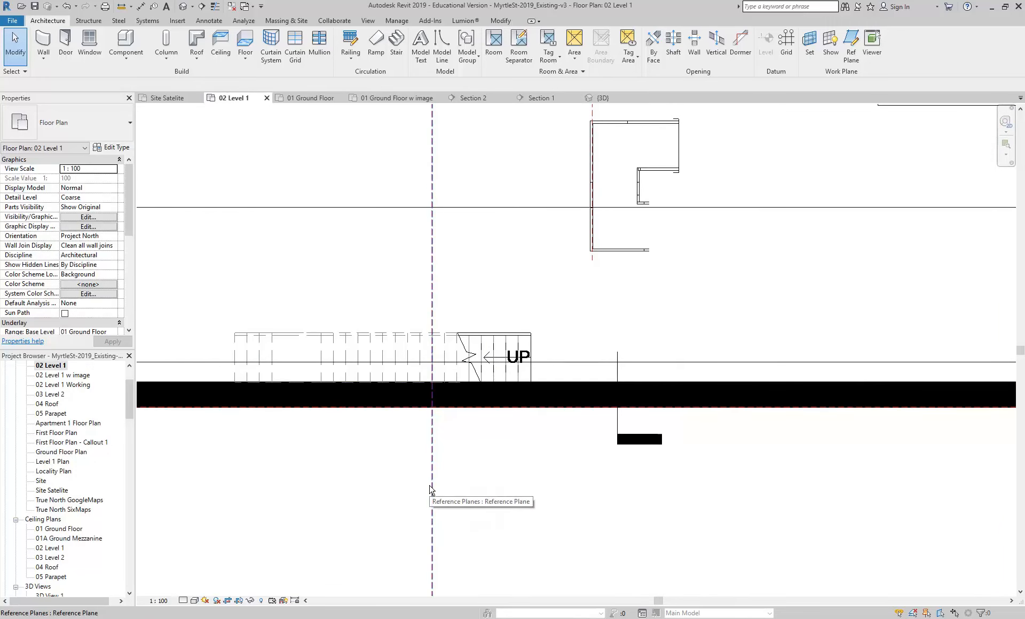
Step: Edit the shaft opening's sketch so its edge at the foot of the stair sits on the vertical reference plane, making it 4000 mm long
click(431, 494)
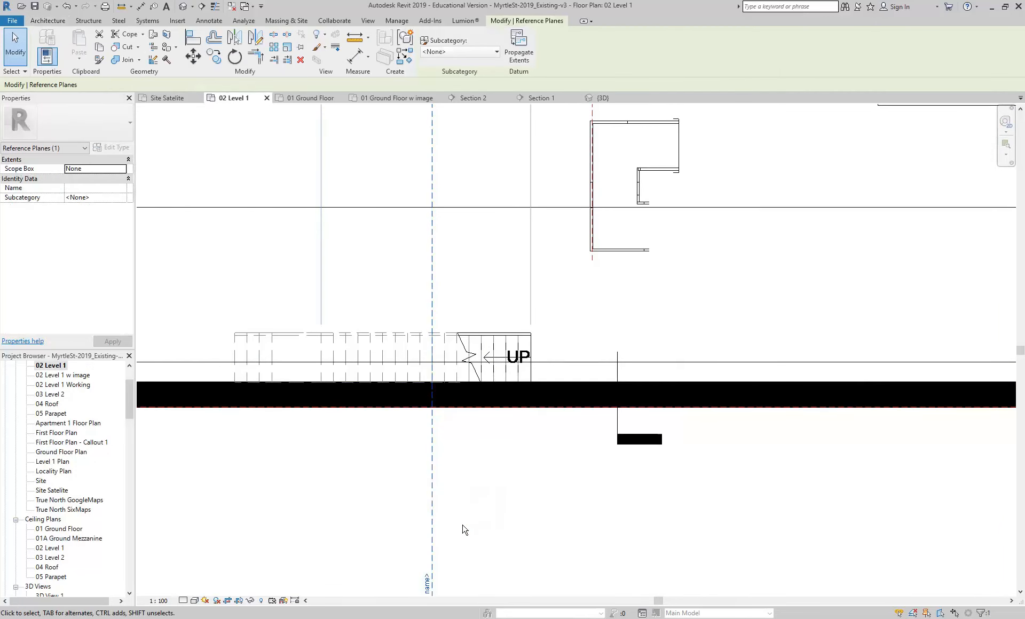
click(264, 309)
scroll(268, 312, up, 2)
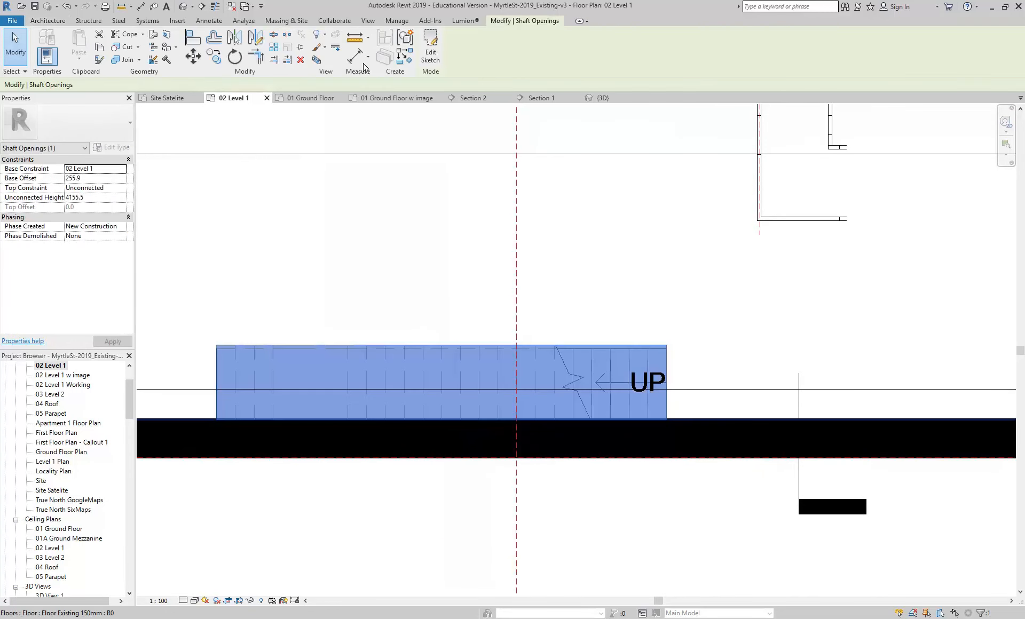
click(430, 52)
drag(665, 376, 516, 376)
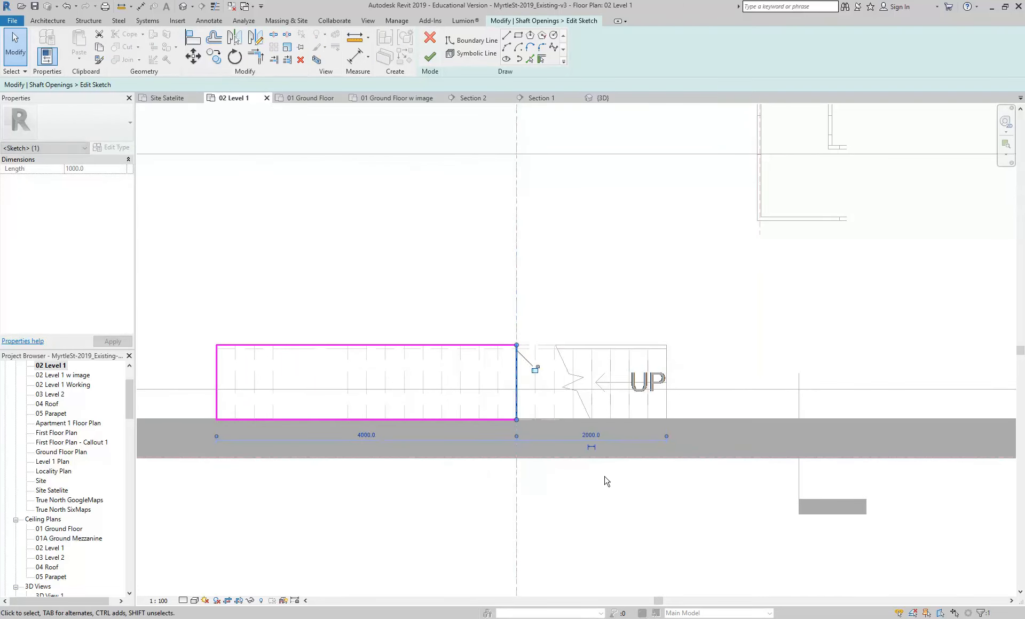
click(431, 52)
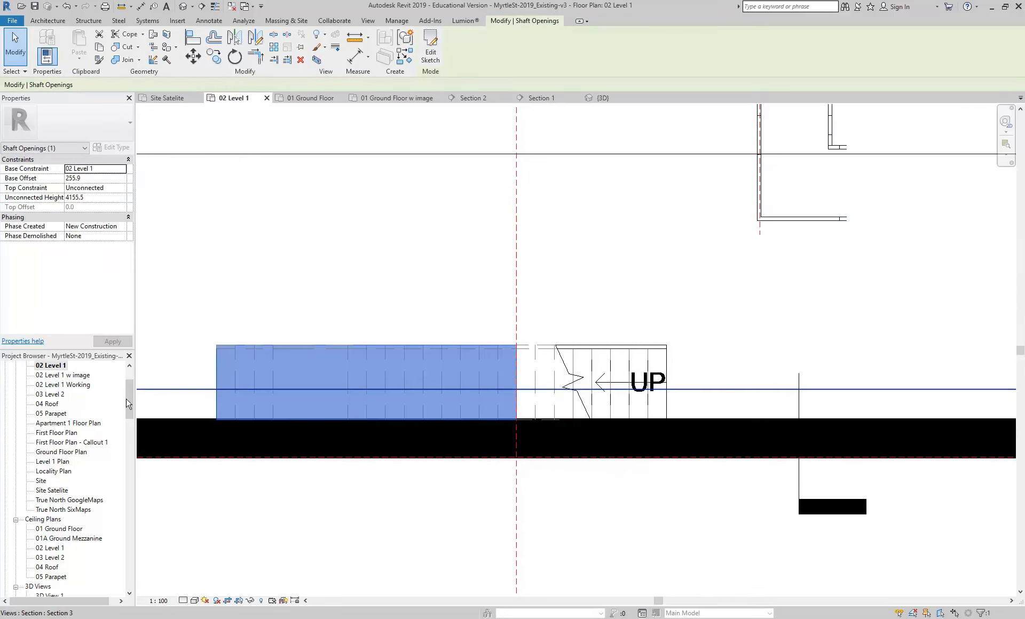
Step: Open the {3D} view and examine the shortened shaft opening, the upper slab and the stair from several sides
click(130, 439)
drag(134, 444, 135, 452)
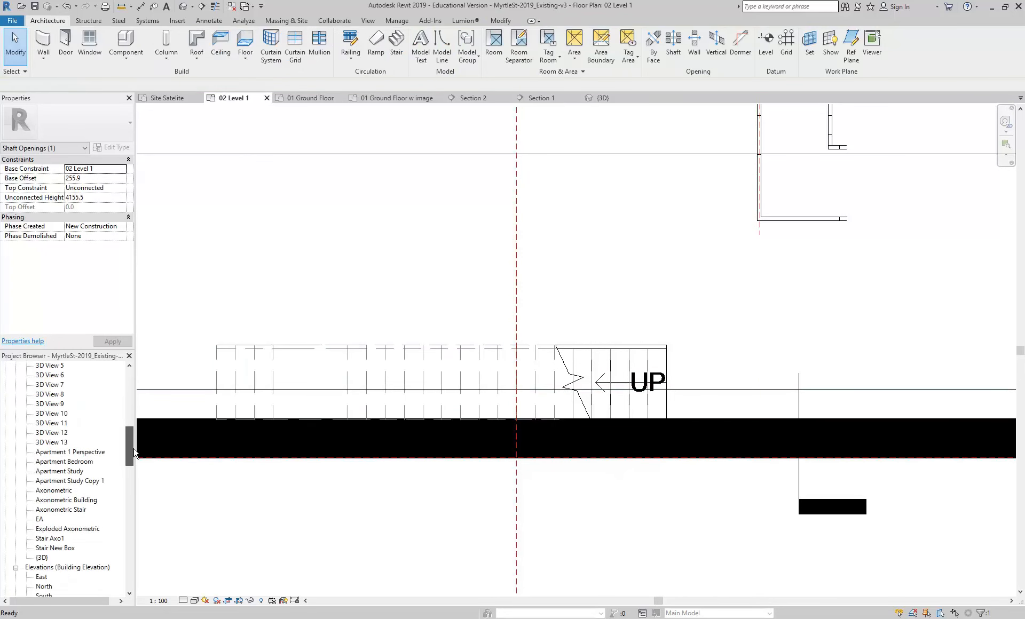
double_click(42, 557)
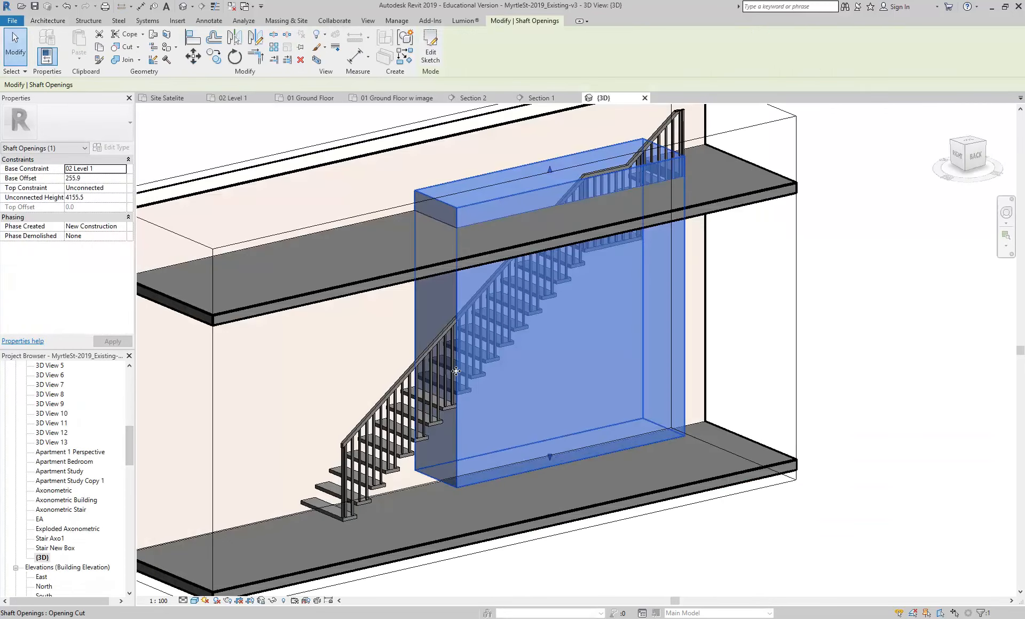
shift+middle_drag(597, 411, 434, 430)
scroll(464, 335, up, 1)
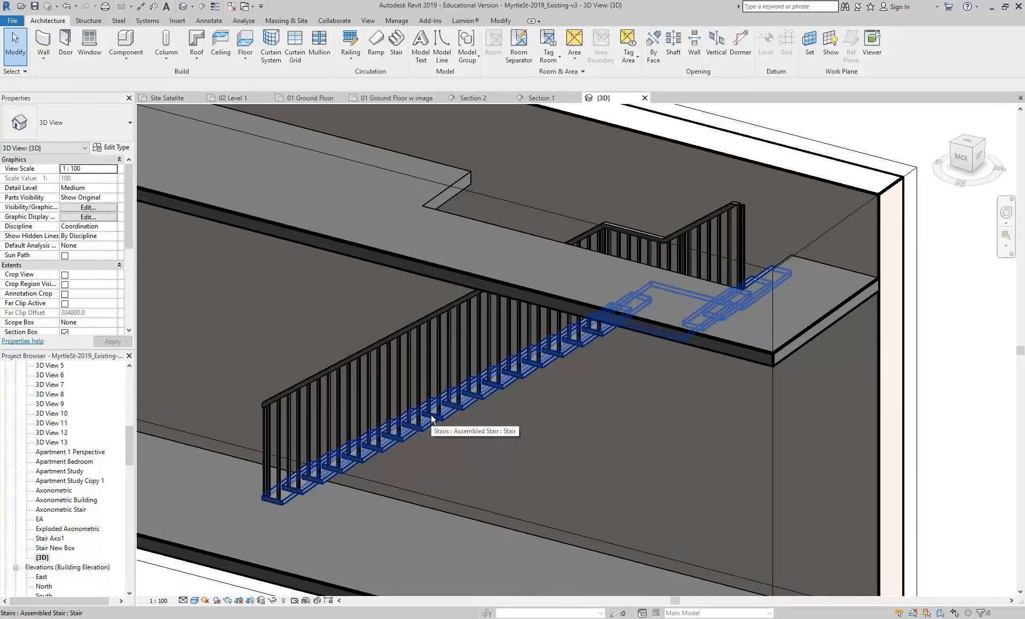
shift+middle_drag(474, 298, 642, 371)
scroll(642, 371, down, 3)
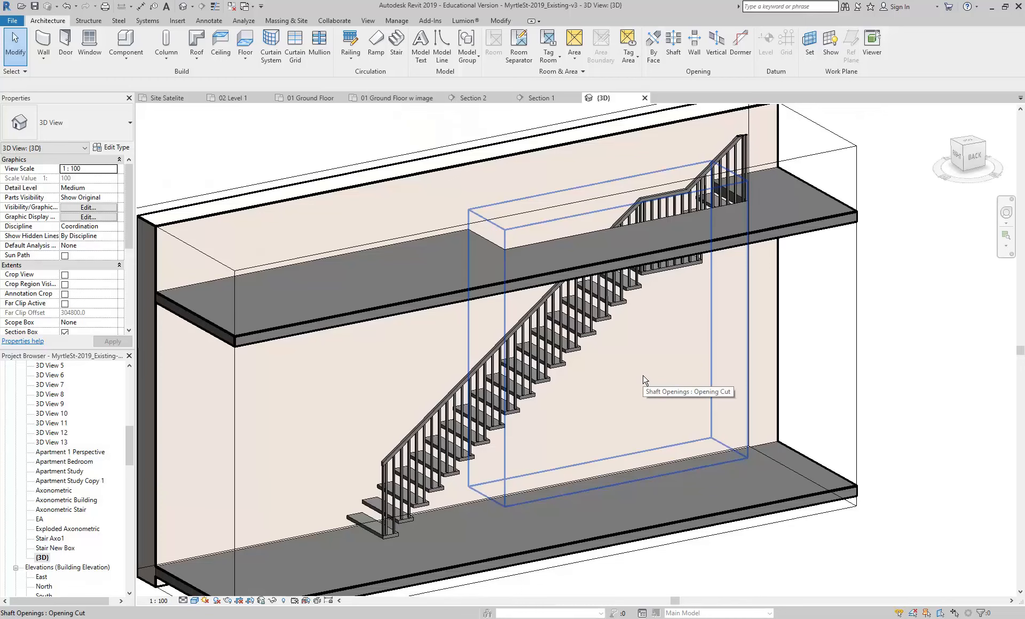
shift+middle_drag(591, 347, 615, 359)
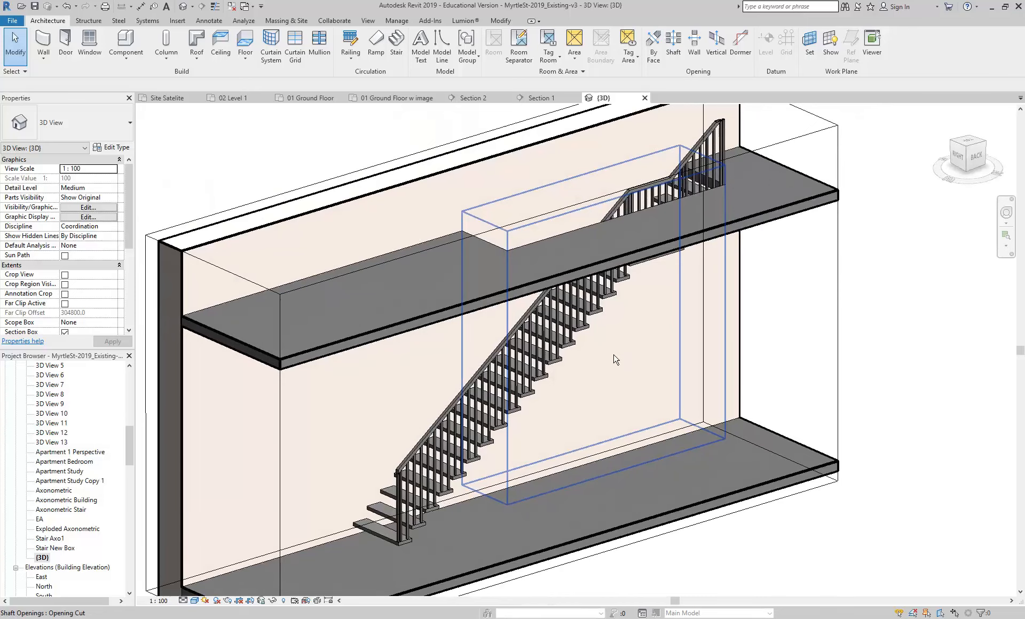
shift+middle_drag(502, 438, 519, 381)
Step: Change the stair railing's type from 1100mm to 900mm Pipe
scroll(518, 381, up, 6)
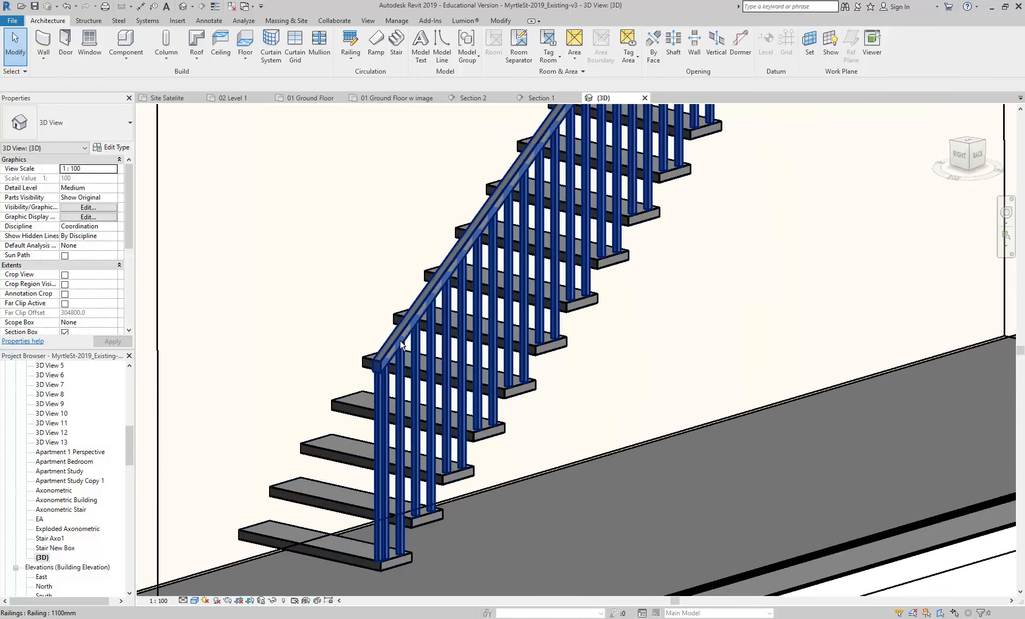
click(401, 346)
middle_drag(370, 271, 367, 315)
shift+middle_drag(414, 398, 381, 390)
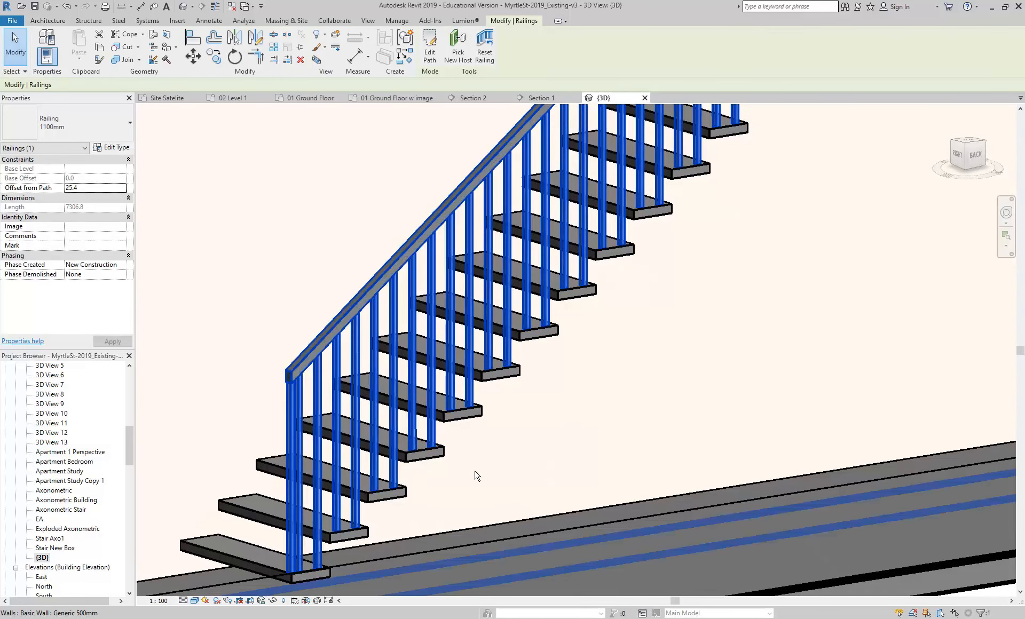
middle_drag(479, 476, 560, 458)
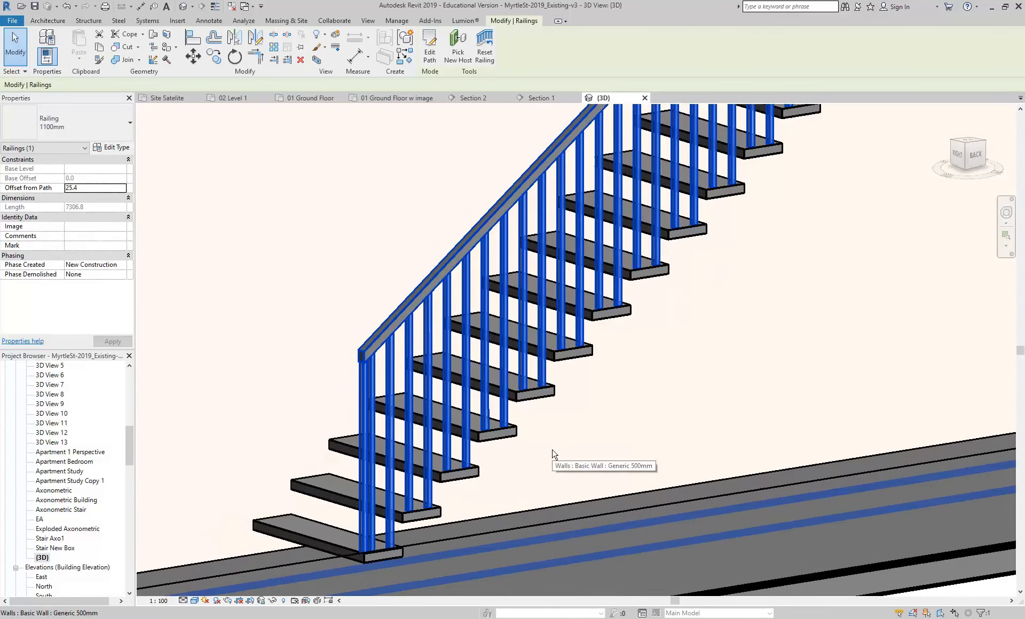
click(93, 131)
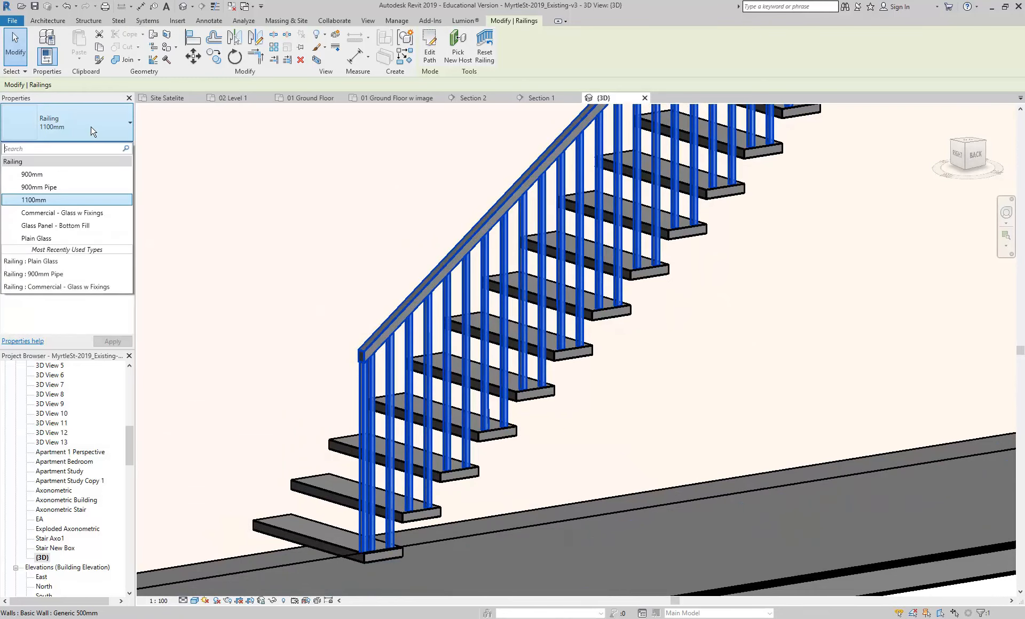
click(51, 187)
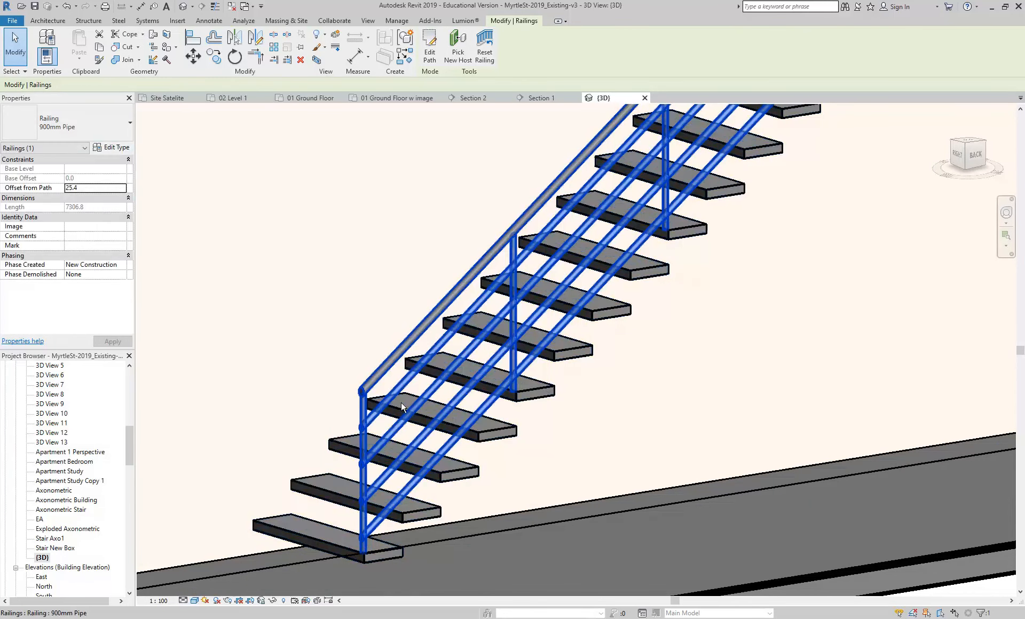
key(Escape)
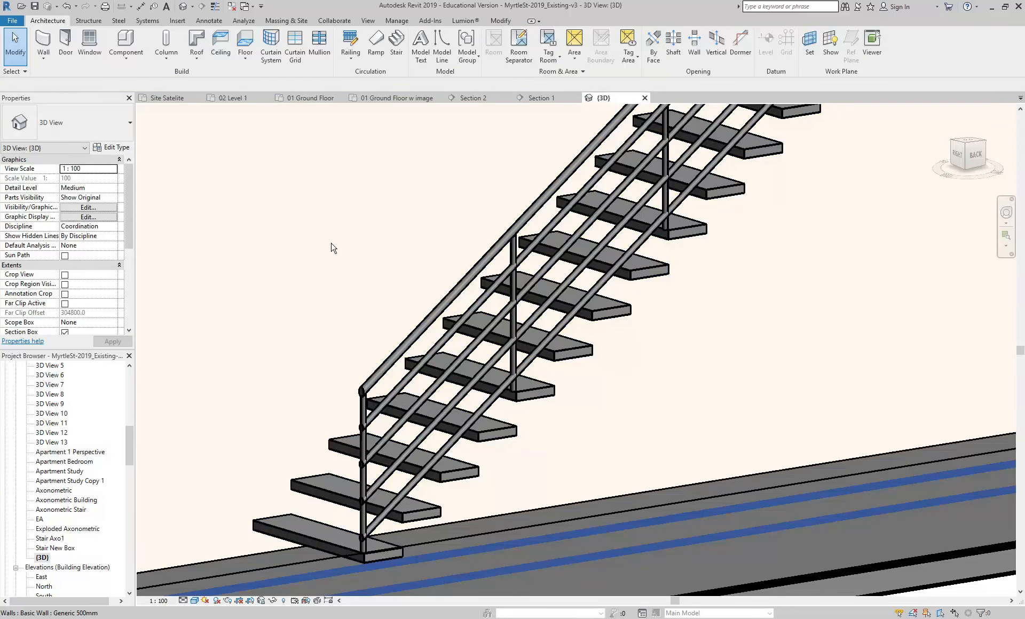
Step: Examine the pipe railing from the back, around the landing and along the lower flight
scroll(331, 247, down, 5)
shift+middle_drag(440, 321, 517, 342)
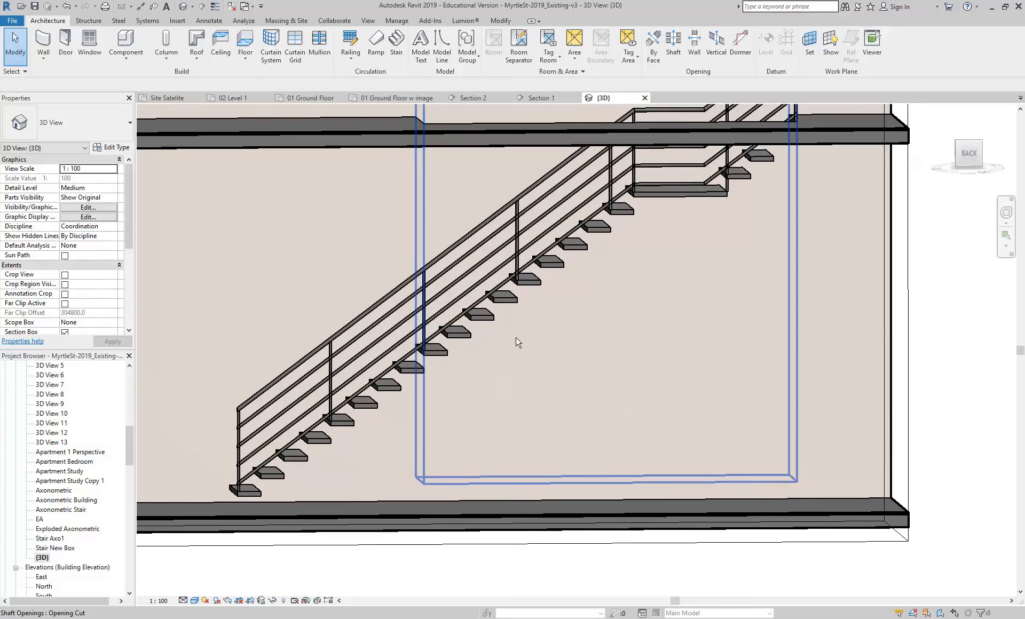
middle_drag(672, 186, 566, 286)
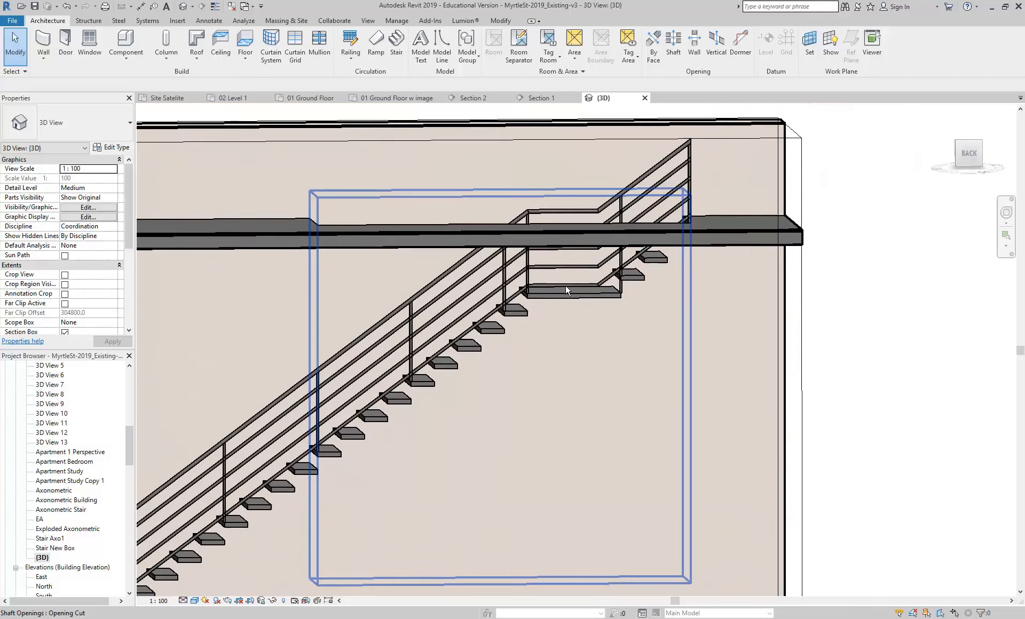
scroll(565, 285, up, 3)
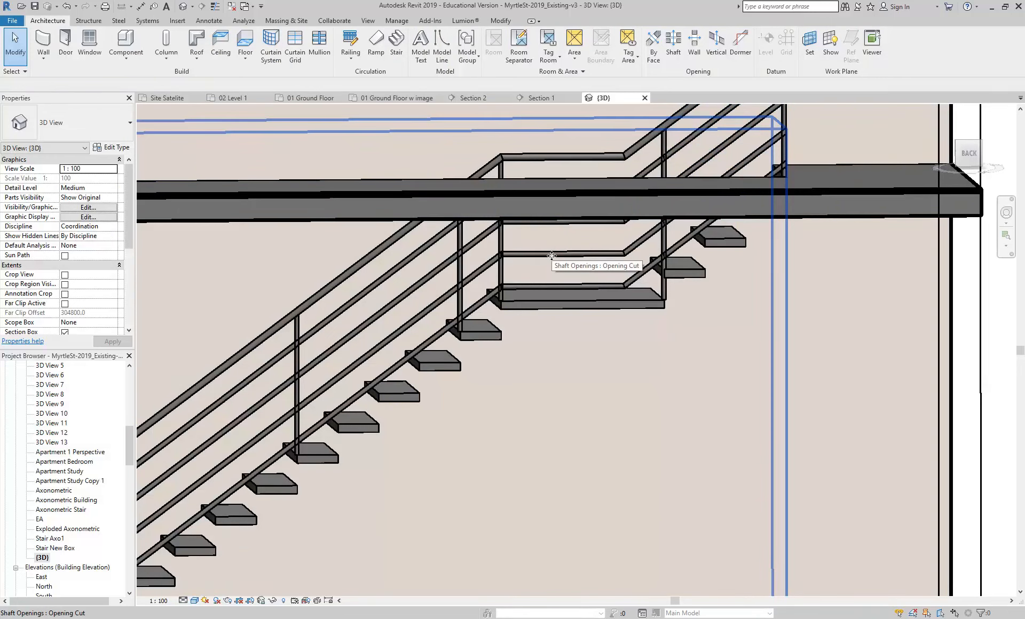
click(541, 158)
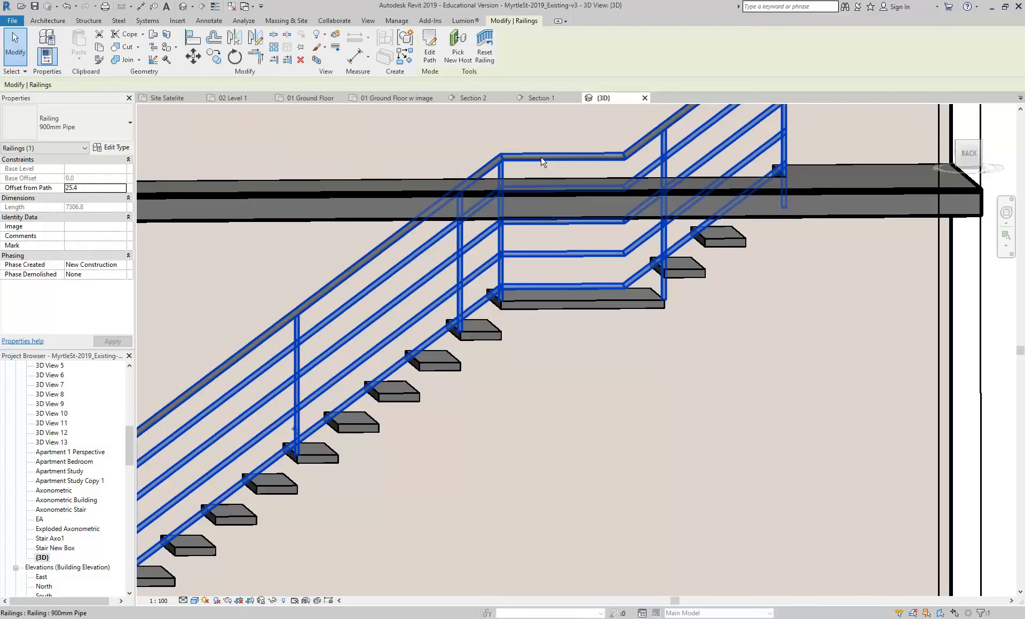
key(Escape)
scroll(770, 210, down, 2)
middle_drag(335, 421, 480, 321)
click(376, 361)
scroll(399, 421, up, 2)
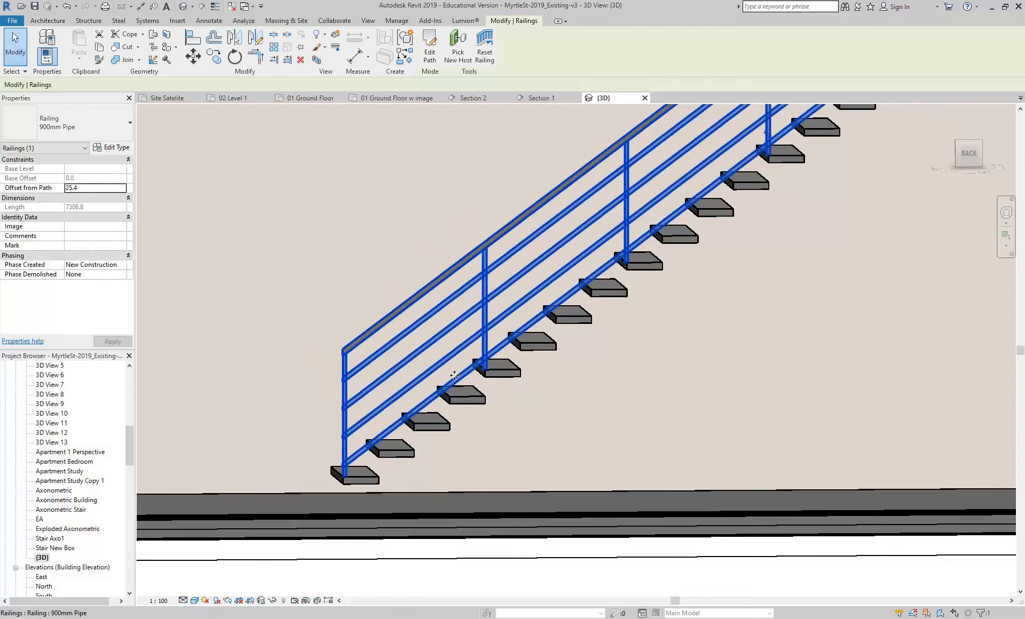
key(Escape)
click(380, 325)
key(Escape)
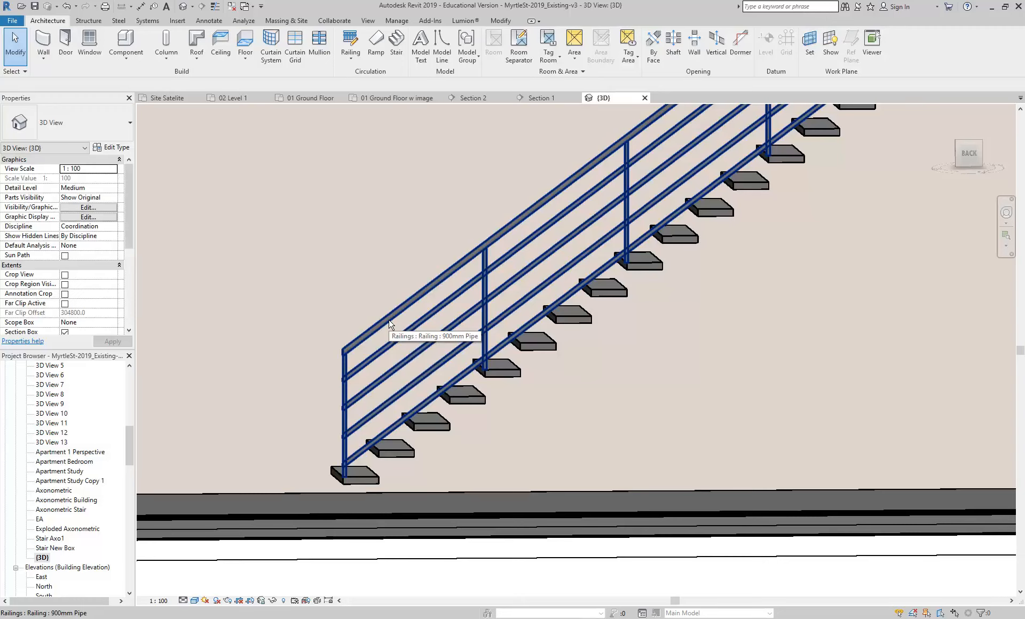
Step: Examine the railing's start at the foot of the stair and its full run from oblique angles
click(390, 324)
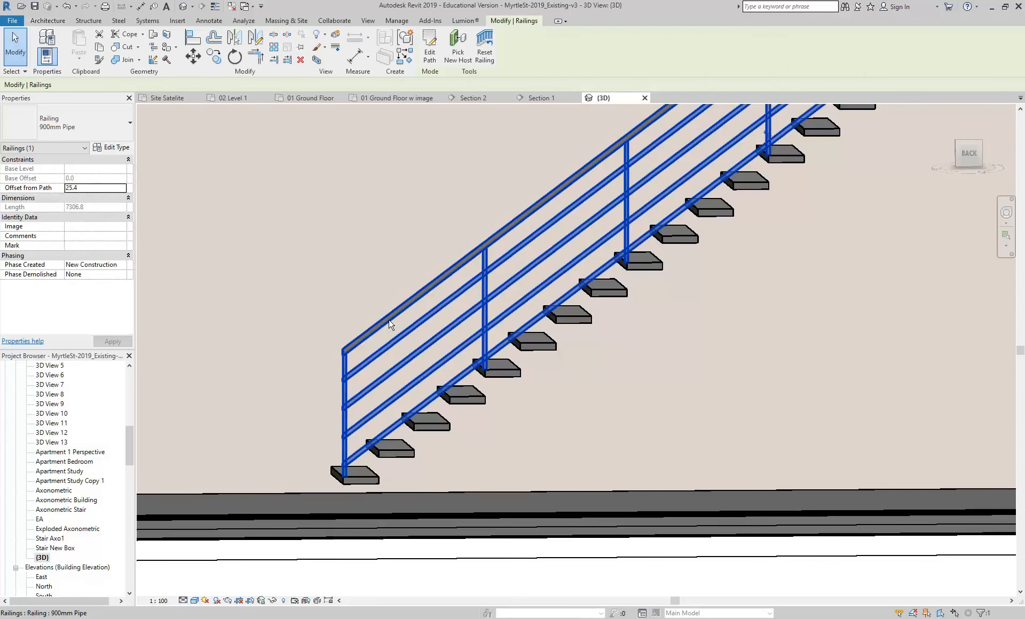
shift+middle_drag(390, 324, 450, 342)
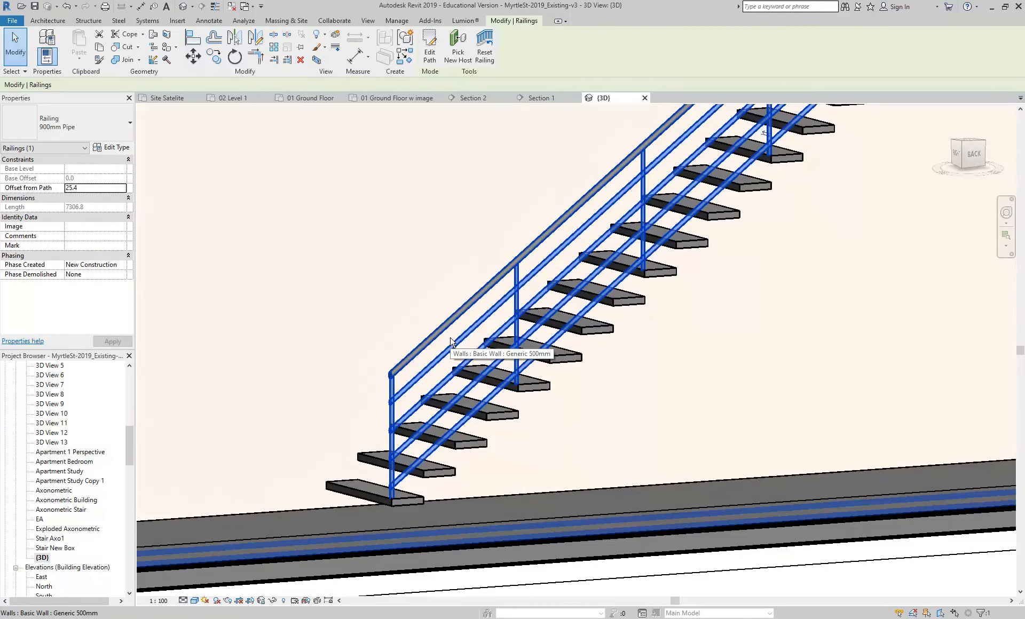
click(404, 296)
scroll(404, 297, down, 3)
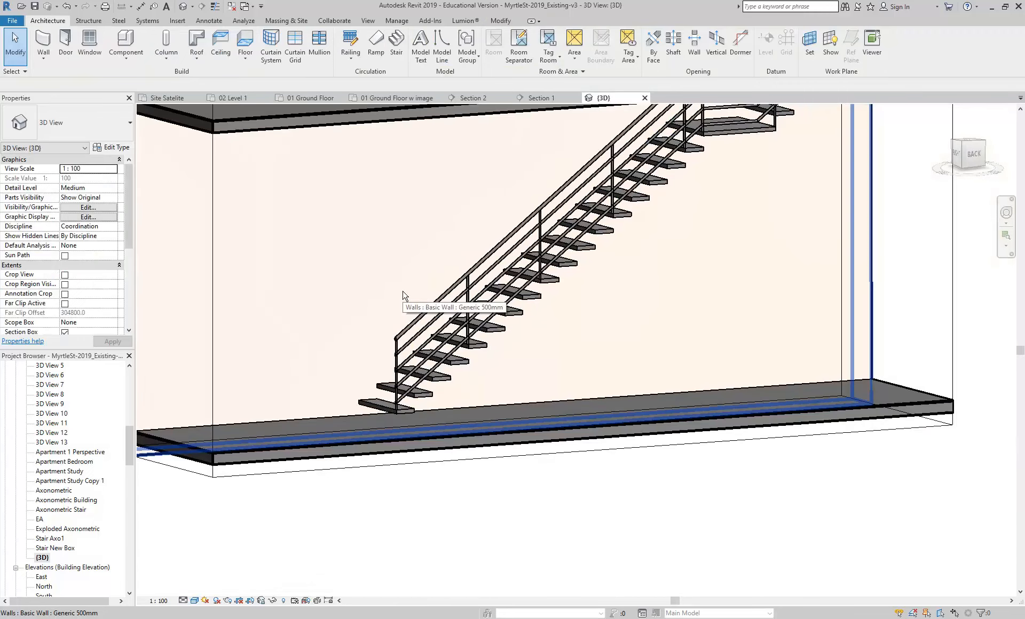
click(403, 338)
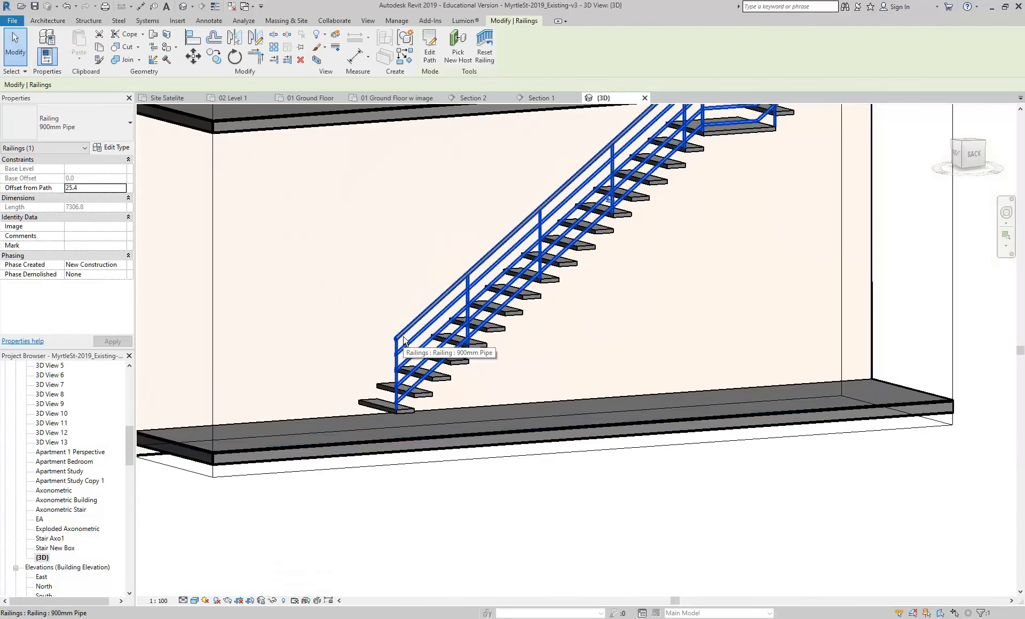
scroll(403, 337, up, 2)
shift+middle_drag(403, 337, 454, 357)
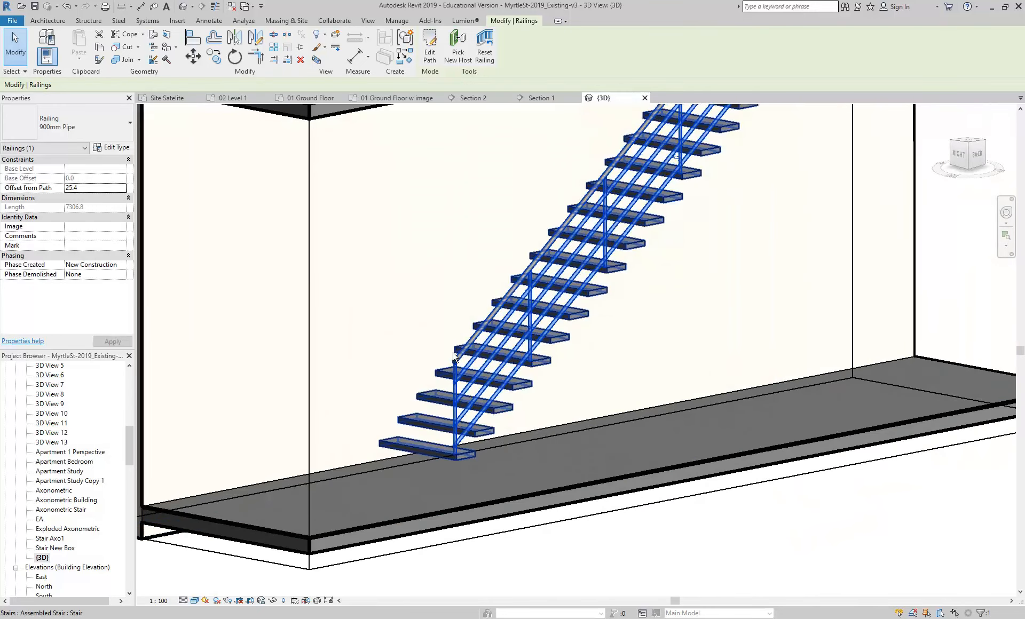
key(Escape)
scroll(577, 398, down, 3)
Step: Open the 02 Level 1 floor plan at the empty area along the long wall and dismiss the save reminder
drag(131, 454, 130, 395)
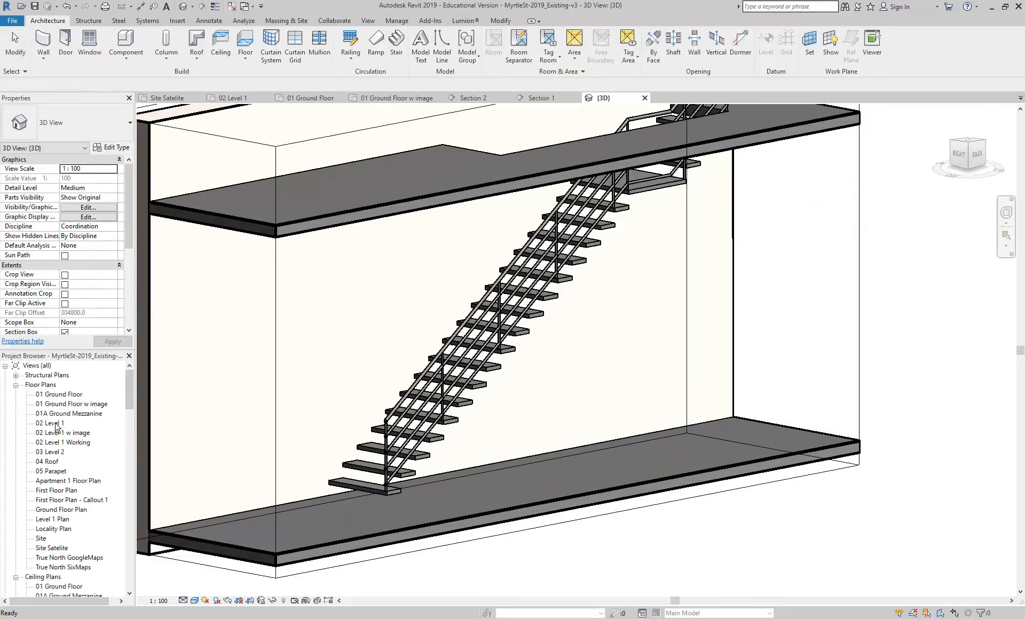
double_click(58, 422)
middle_drag(445, 351, 401, 374)
middle_drag(600, 396, 405, 465)
middle_drag(712, 479, 523, 440)
scroll(478, 390, up, 1)
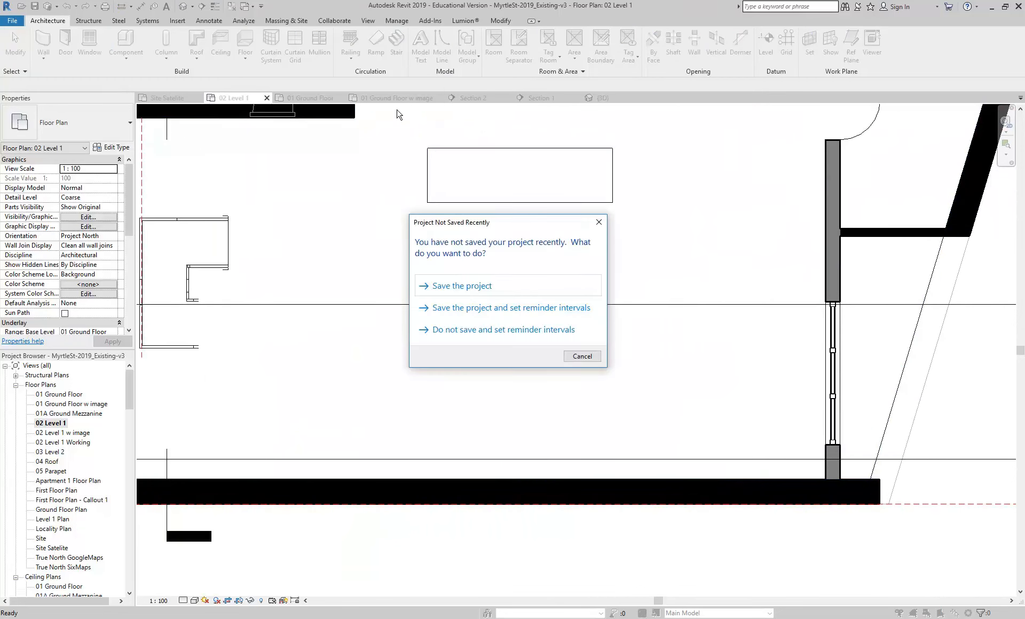
click(582, 356)
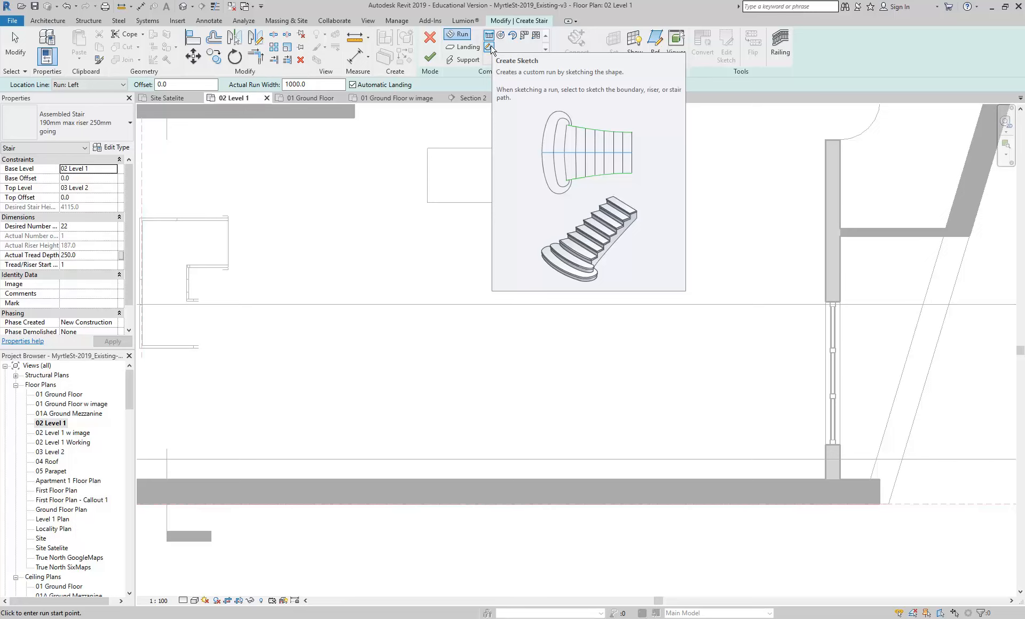
Step: Begin a sketched run for a new stair and draw its first straight boundary line along the inner face of the 500 mm wall
click(489, 48)
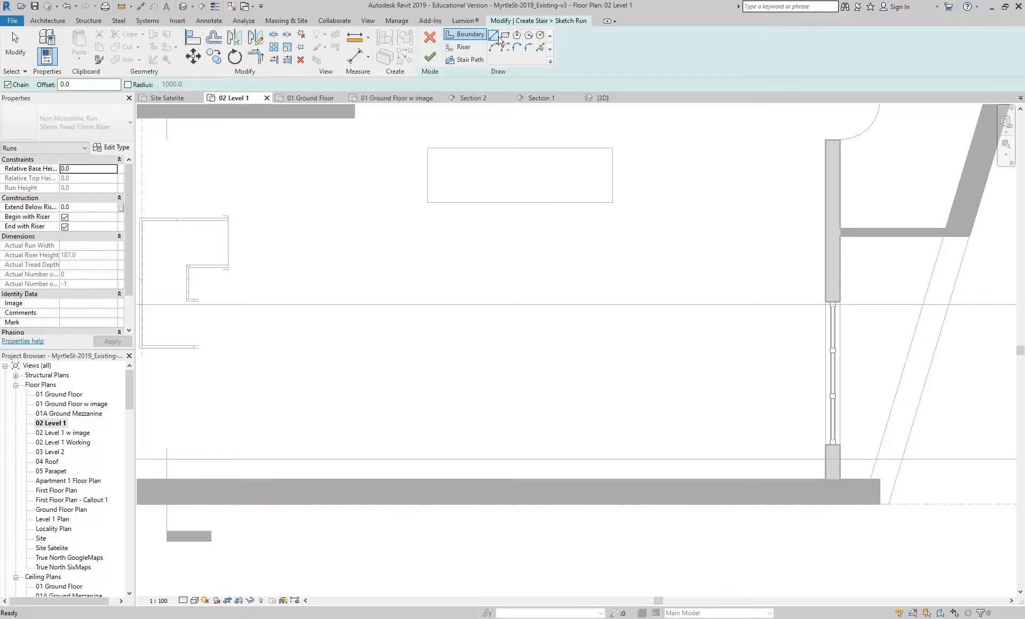
scroll(448, 297, down, 1)
mouse_move(471, 312)
middle_down()
mouse_move(492, 281)
mouse_move(529, 300)
middle_up()
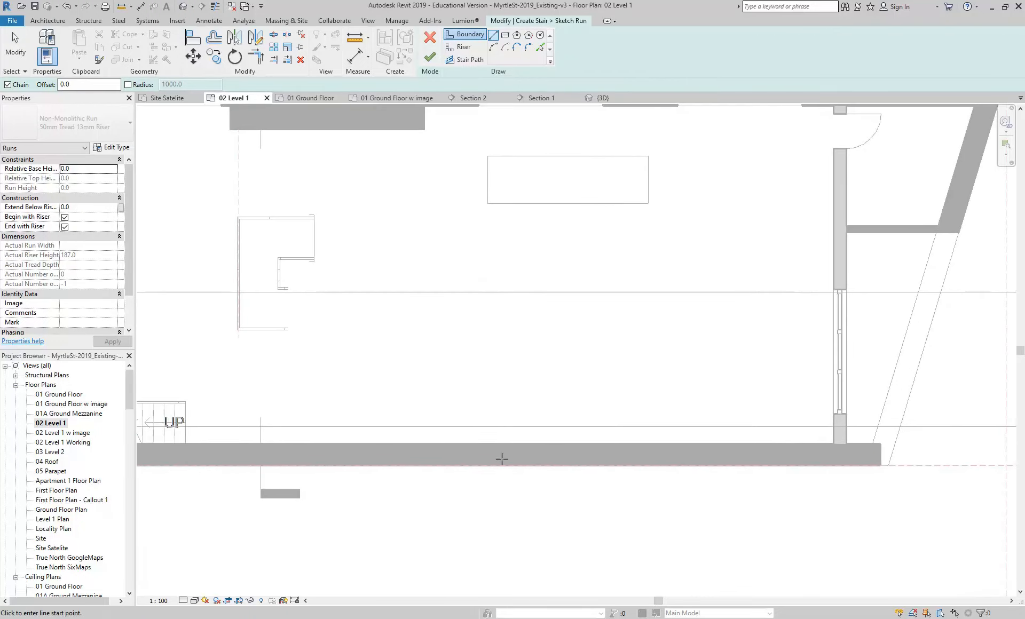
scroll(502, 459, up, 1)
click(385, 435)
scroll(635, 420, down, 1)
middle_drag(634, 420, 501, 419)
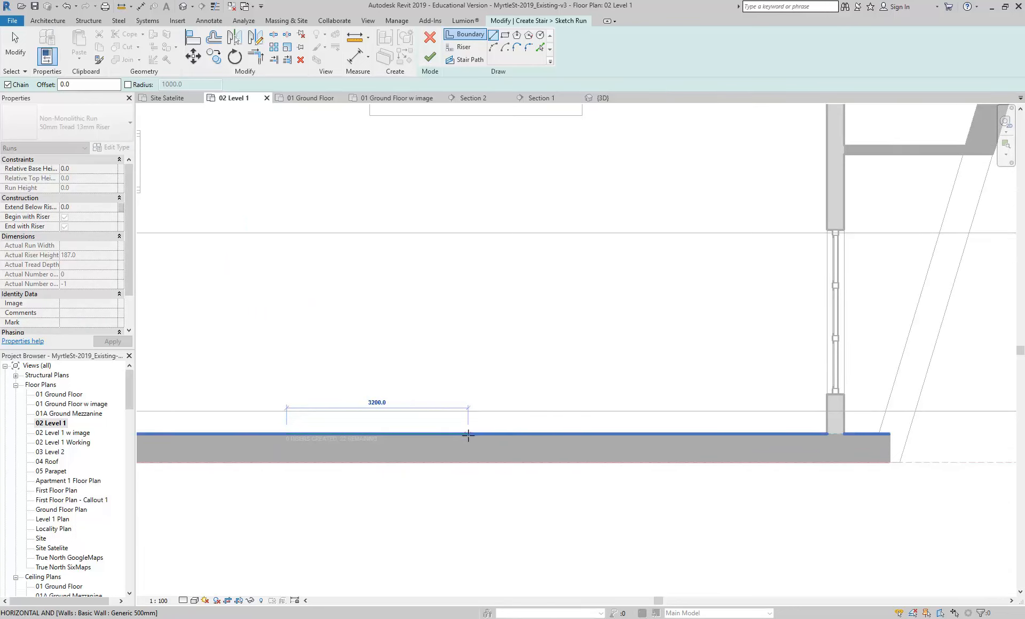
click(507, 434)
key(Escape)
scroll(446, 419, up, 3)
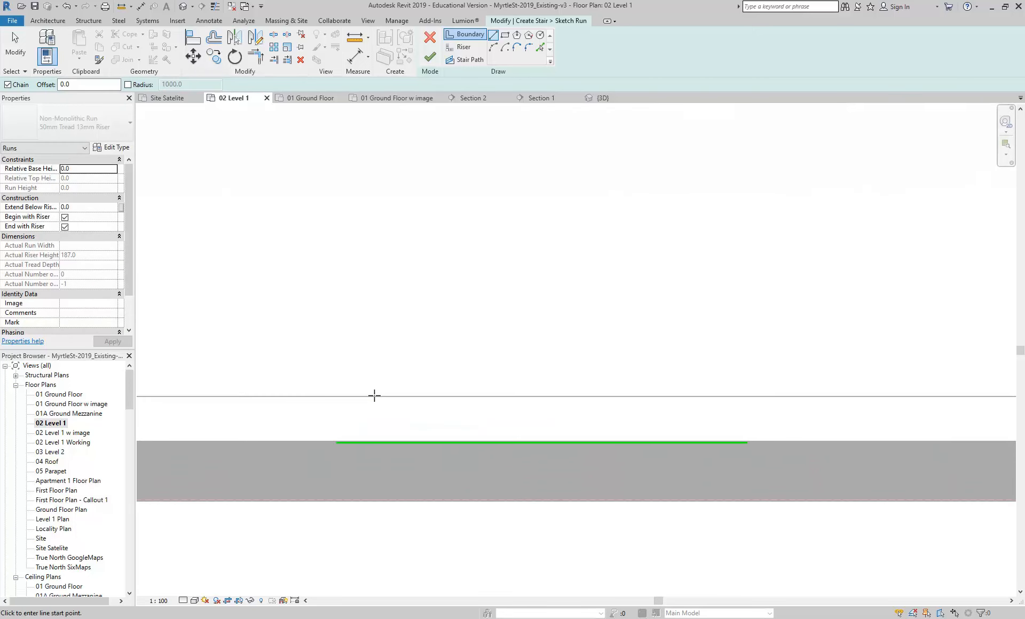
Step: Draw a second boundary line opposite the first, starting level with its left end and sloping toward the wall
scroll(373, 348, down, 2)
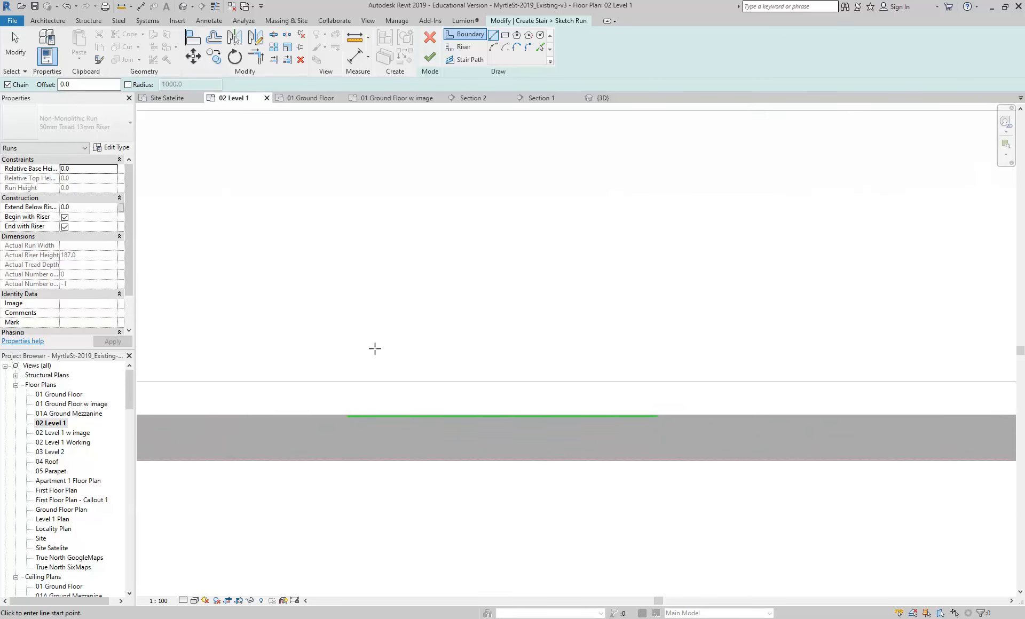
click(326, 312)
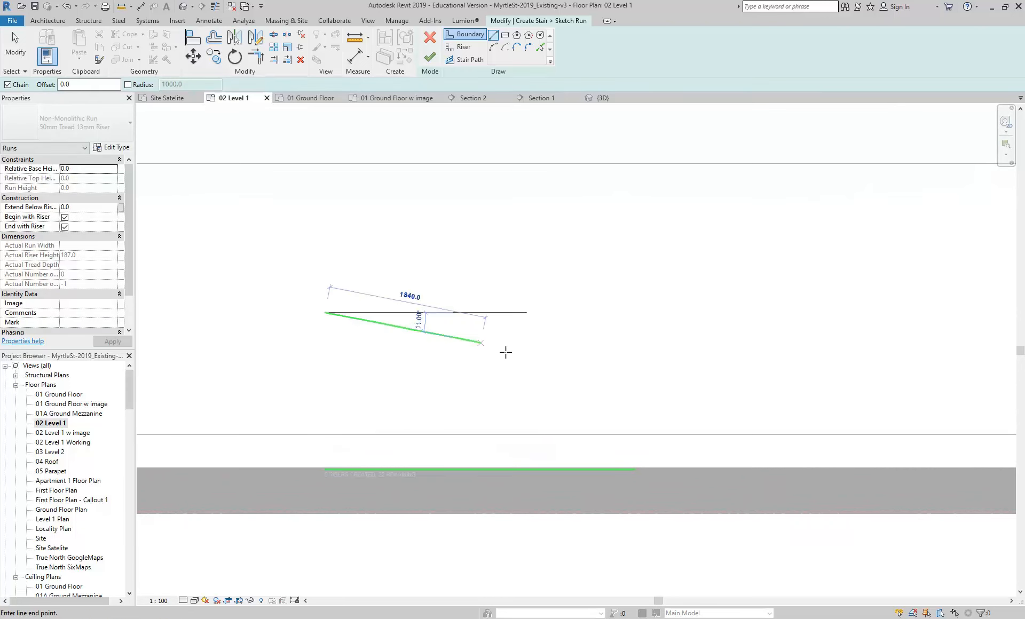
click(634, 378)
scroll(674, 395, down, 2)
middle_drag(674, 394, 514, 411)
scroll(514, 410, up, 2)
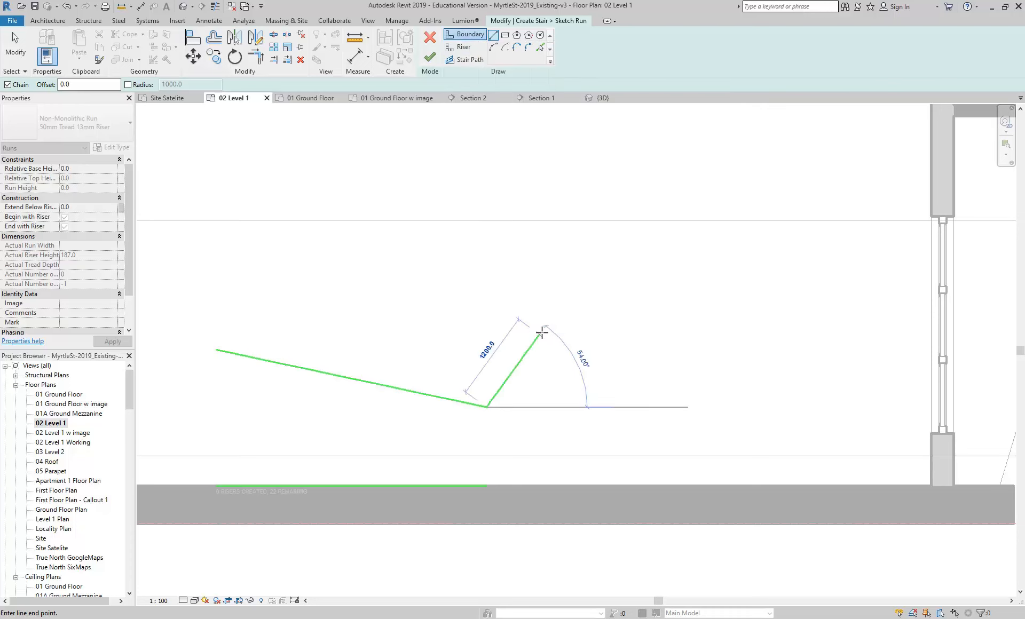
Step: Continue the sloping boundary with a tangent arc of about 3367 mm radius and a straight line angling away from the wall
click(493, 47)
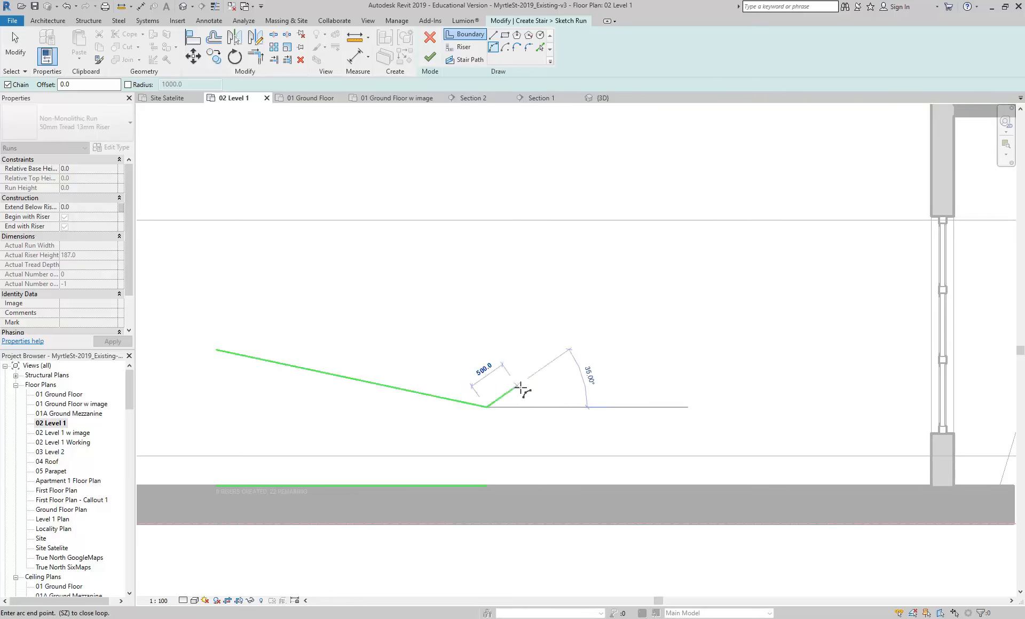
click(591, 407)
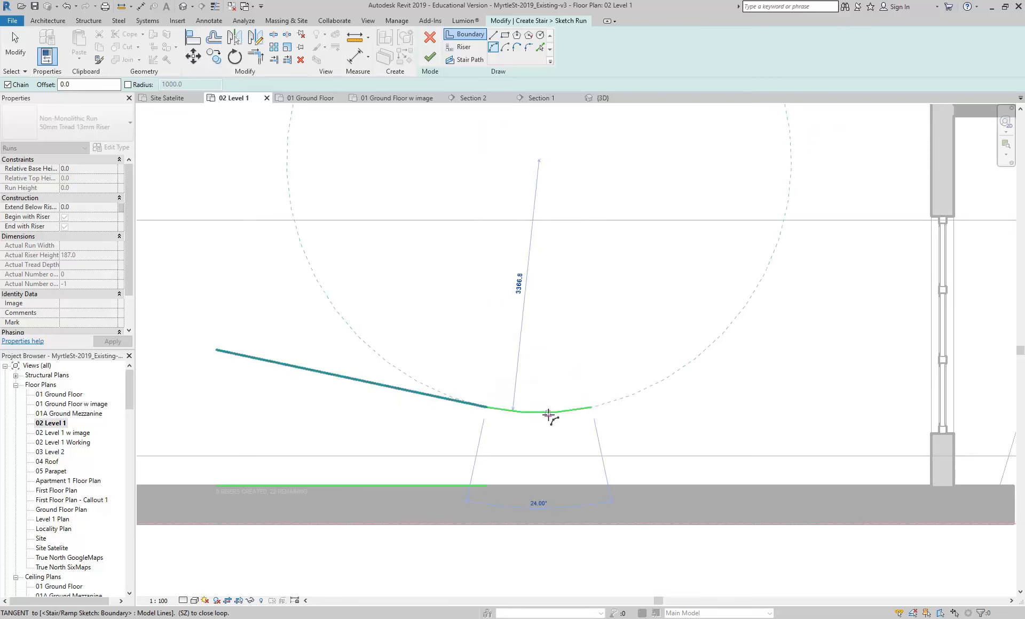
click(553, 414)
click(492, 35)
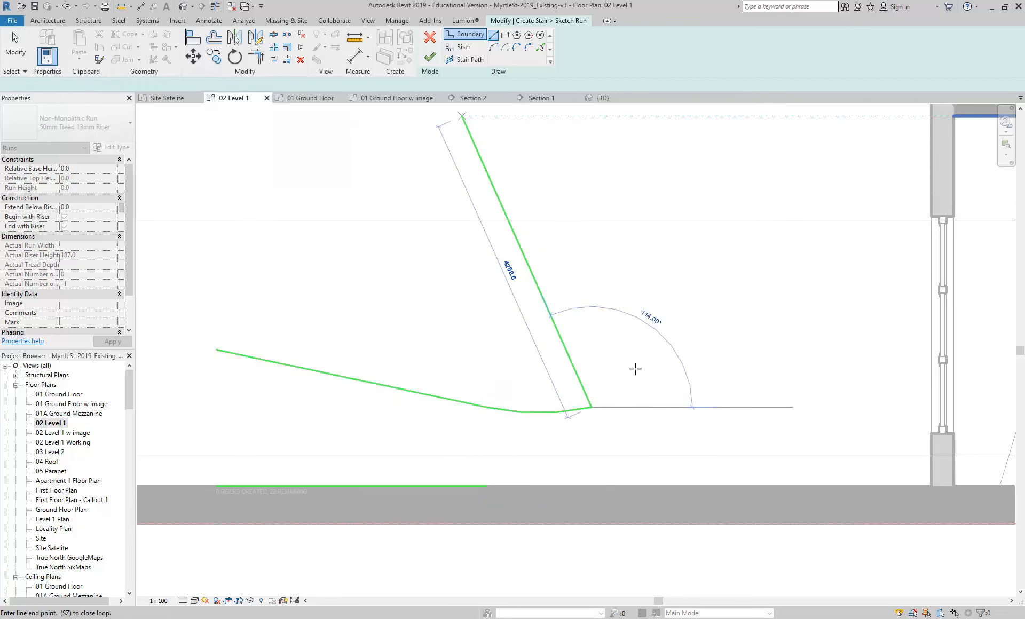
click(708, 382)
right_click(631, 310)
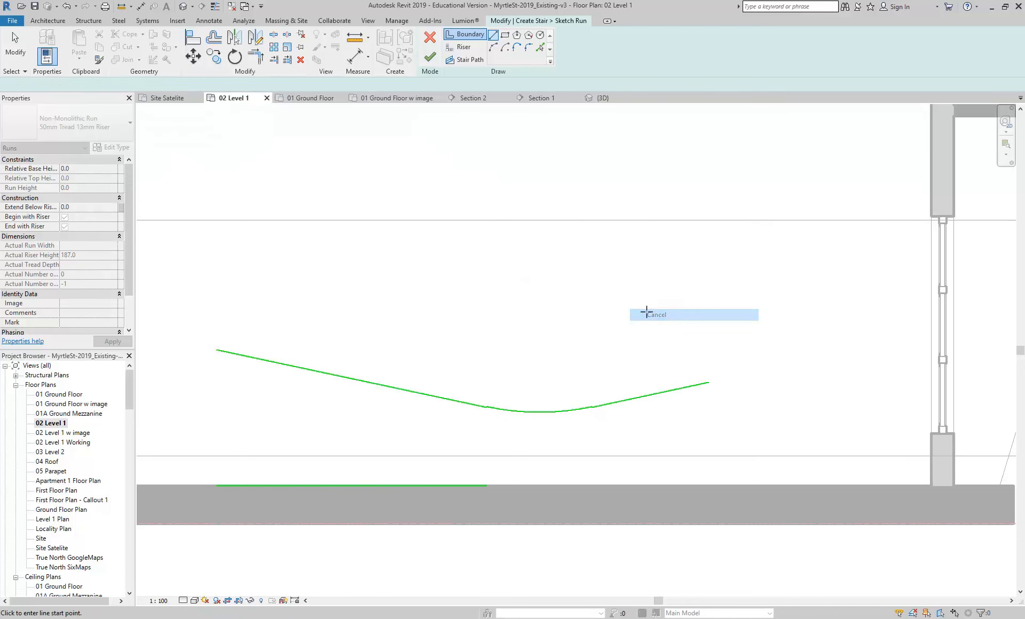
click(657, 315)
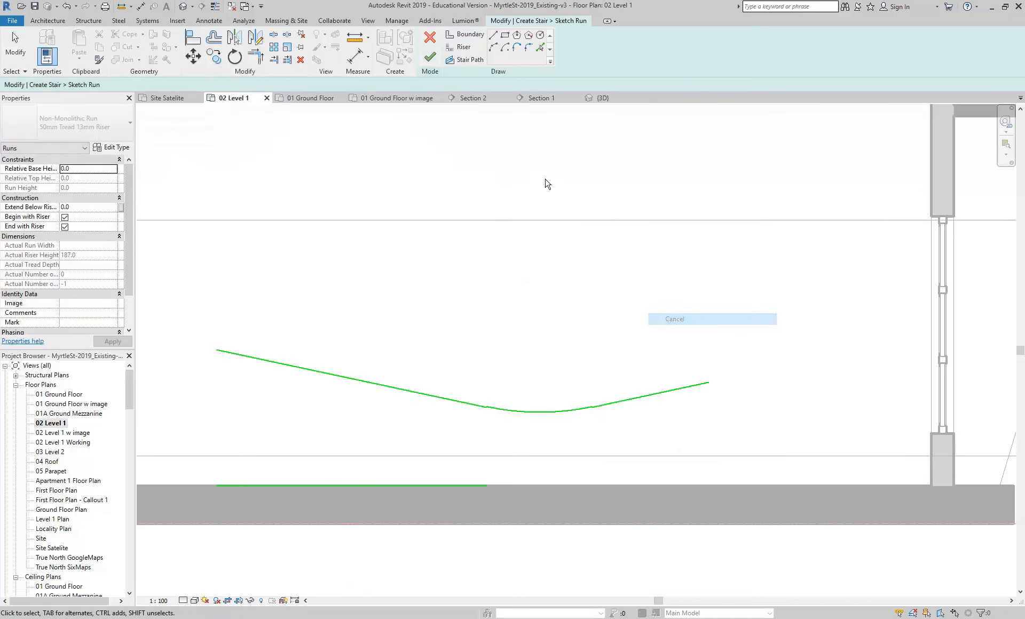
Step: Extend the boundary along the wall with a 1500 mm segment and another straight segment to about the end of the curved boundary
click(493, 35)
click(488, 484)
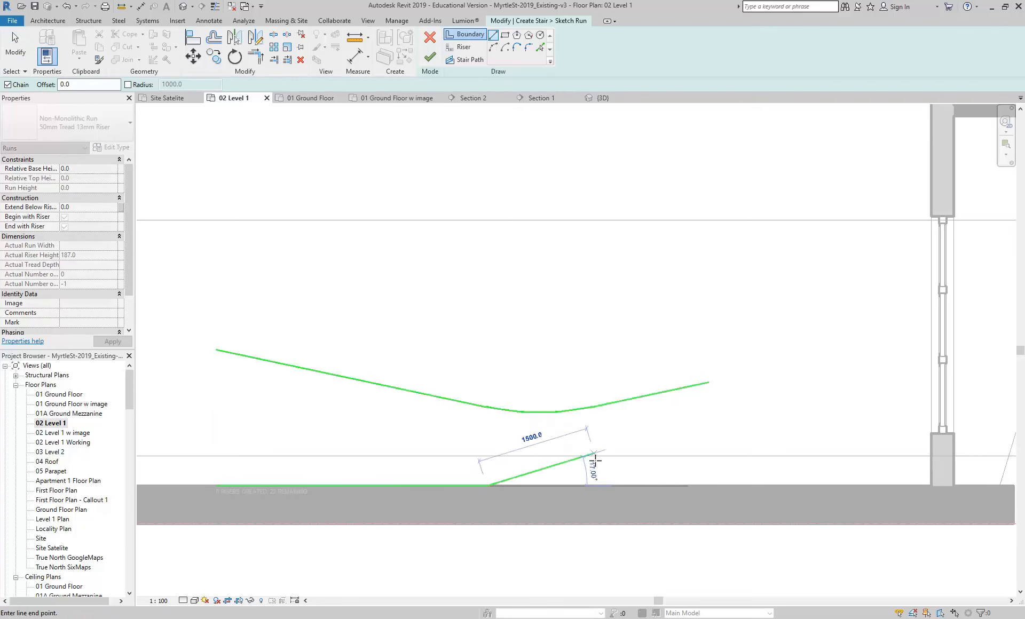
click(599, 486)
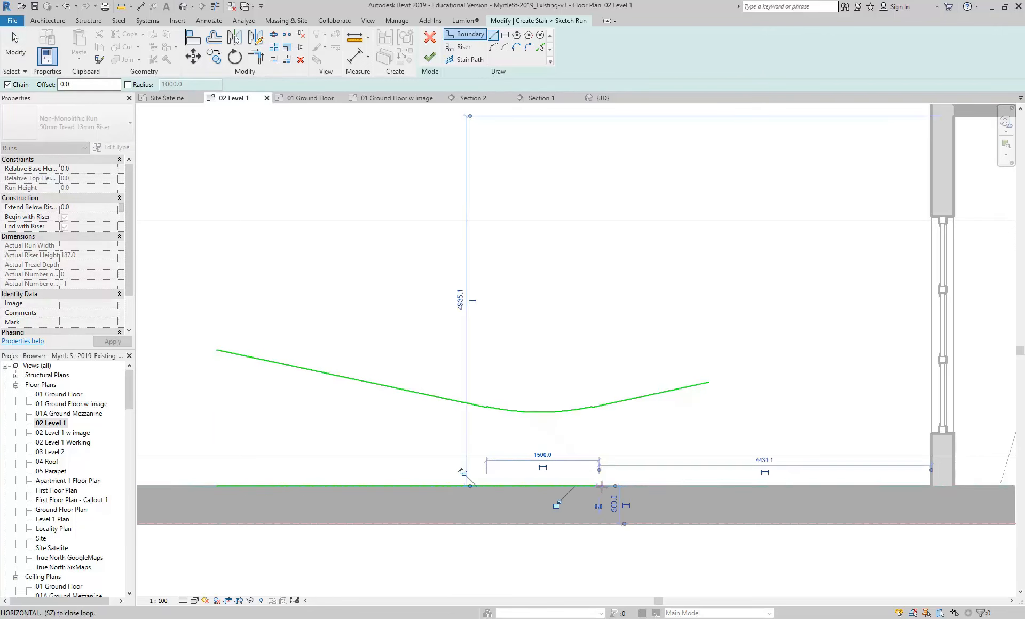
click(718, 485)
right_click(613, 259)
right_click(643, 261)
click(644, 262)
middle_drag(504, 303, 620, 259)
scroll(282, 377, up, 1)
middle_drag(339, 338, 301, 358)
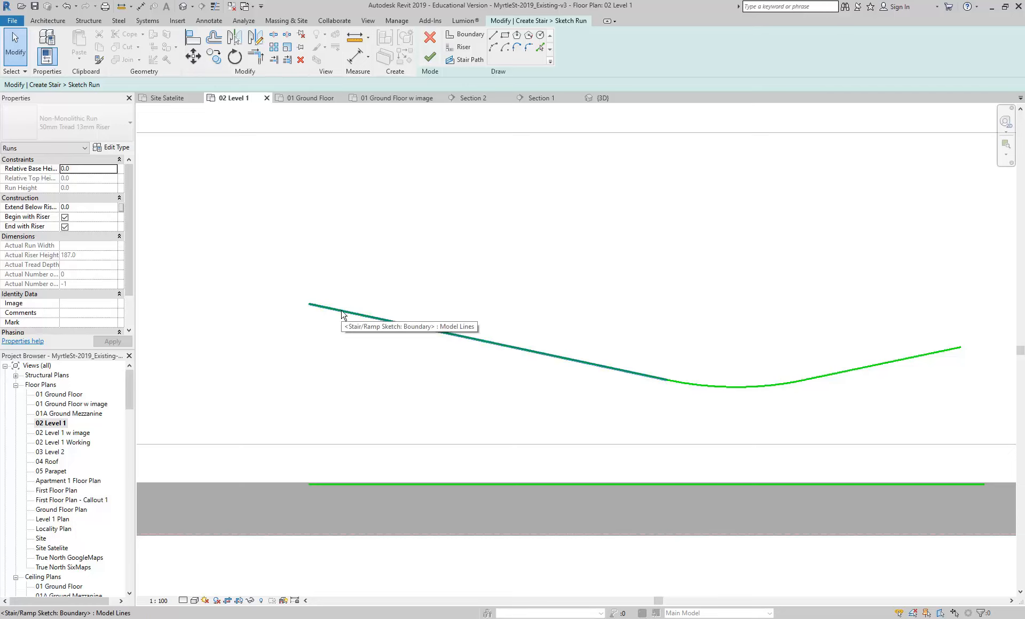
Step: Draw the first riser as a vertical line joining the starting ends of the sloping boundary and the wall-side boundary
click(459, 37)
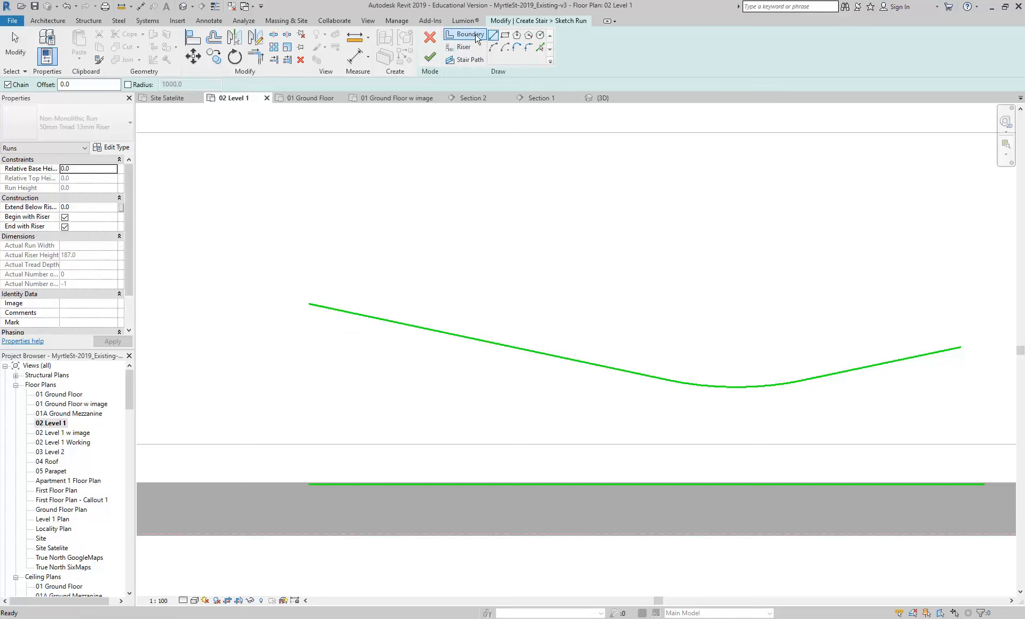
click(461, 49)
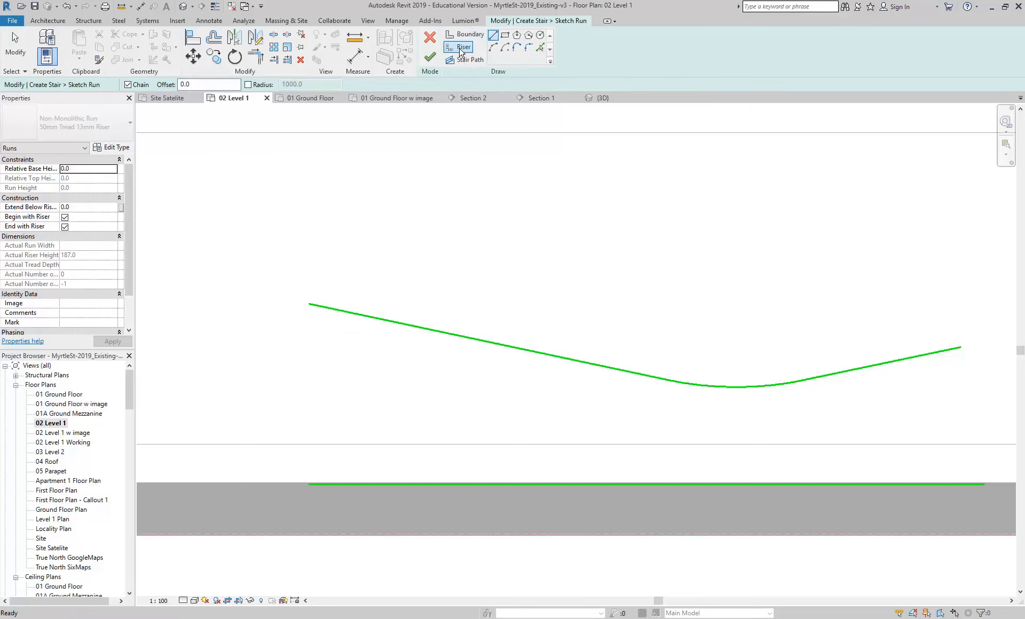
click(309, 304)
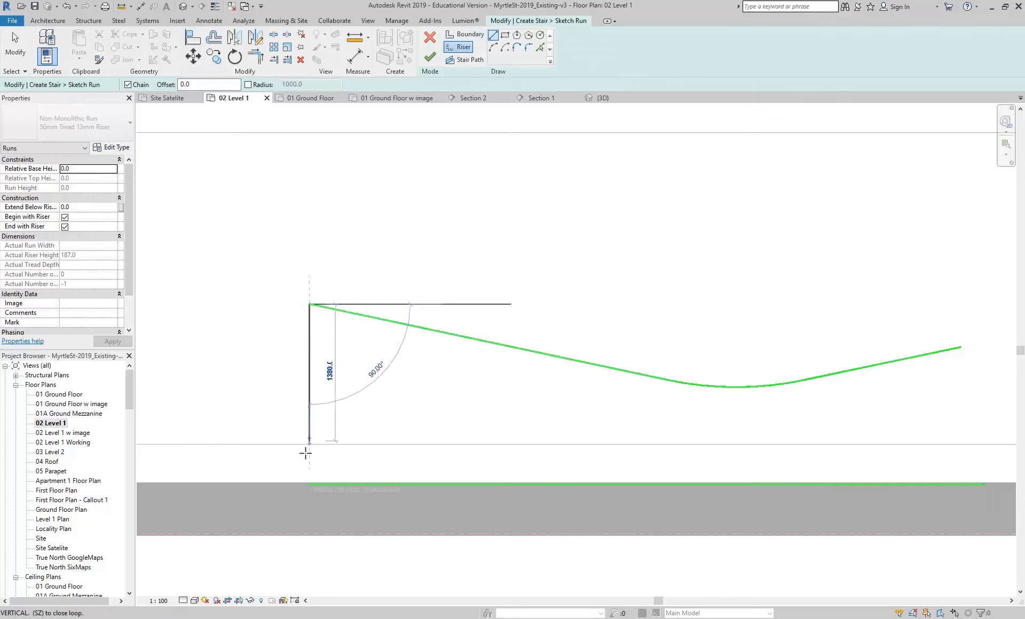
click(309, 484)
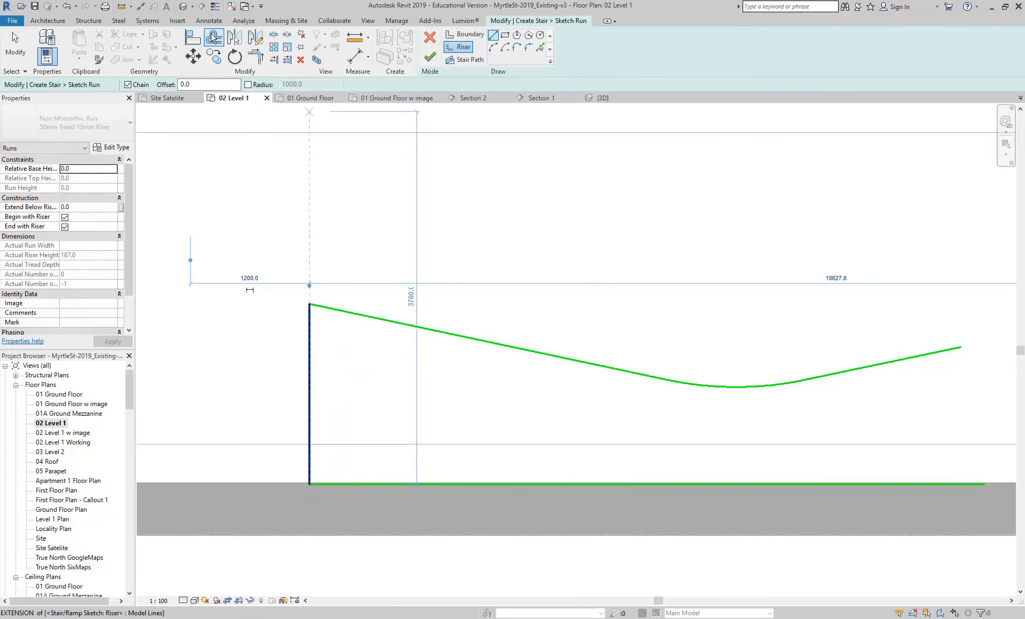
Step: Offset the first riser at 300 mm spacing with copies kept, adding eight more risers along the run
click(214, 37)
double_click(255, 83)
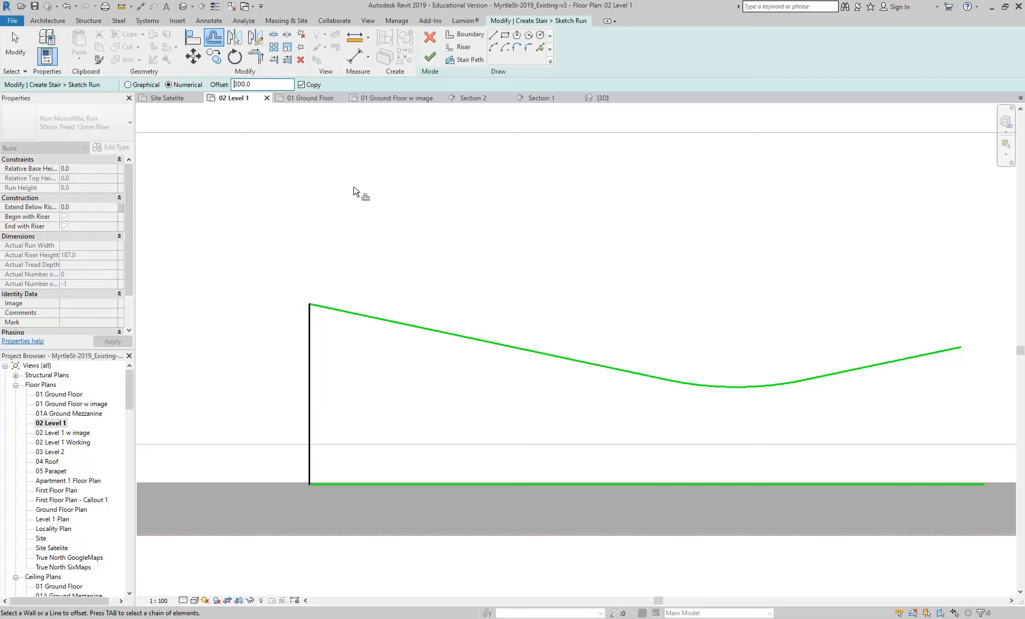
click(312, 384)
click(342, 393)
click(372, 393)
click(403, 401)
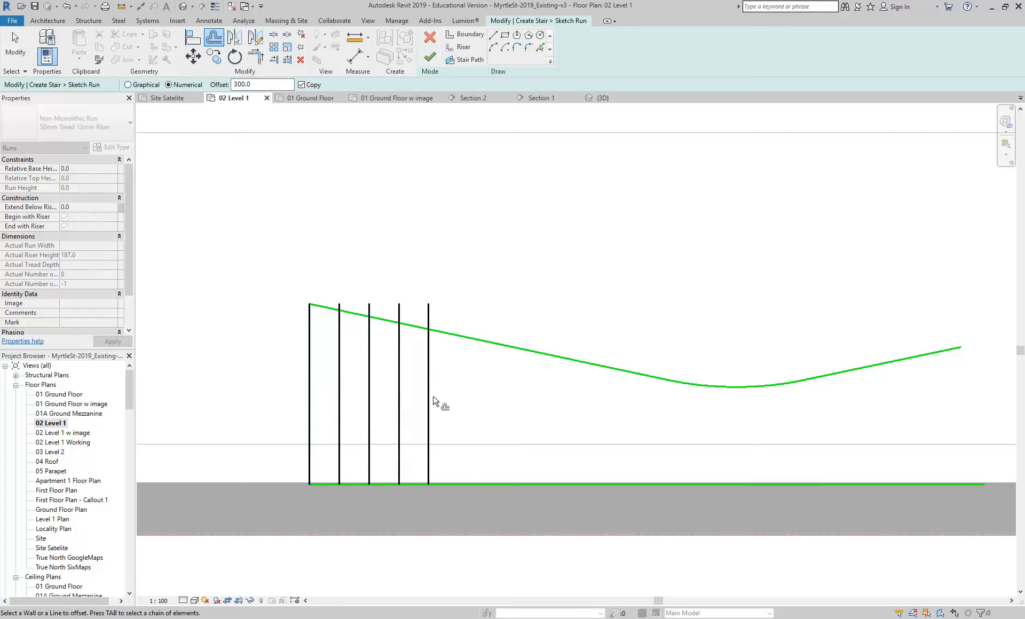
click(433, 402)
click(460, 399)
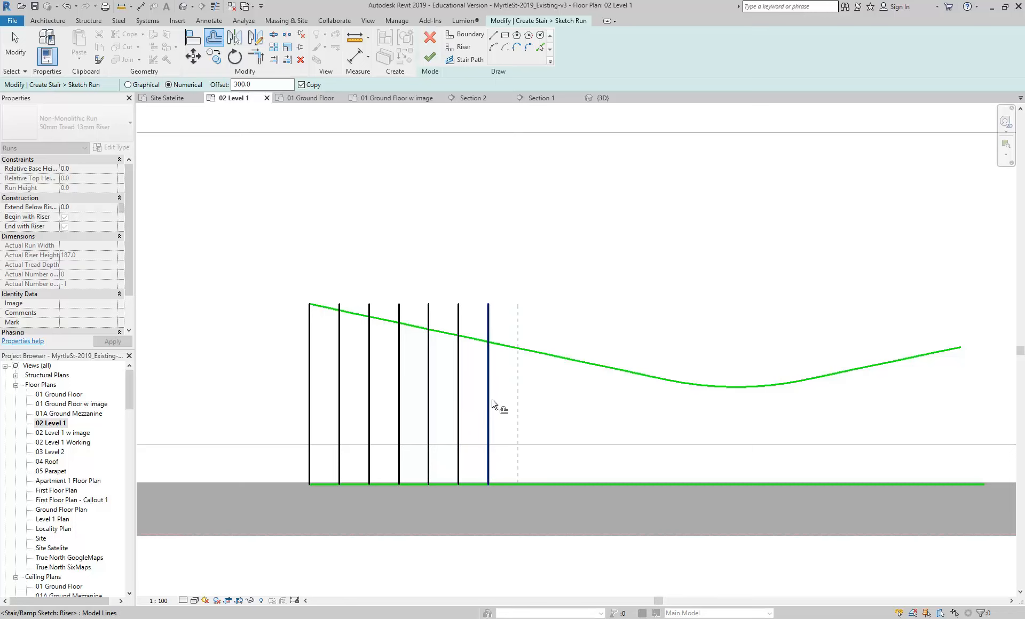
click(490, 401)
click(521, 404)
Step: Shorten the ninth riser to 920 mm by lowering its upper end below the sloping boundary
key(Escape)
click(548, 400)
drag(548, 305, 556, 371)
click(564, 302)
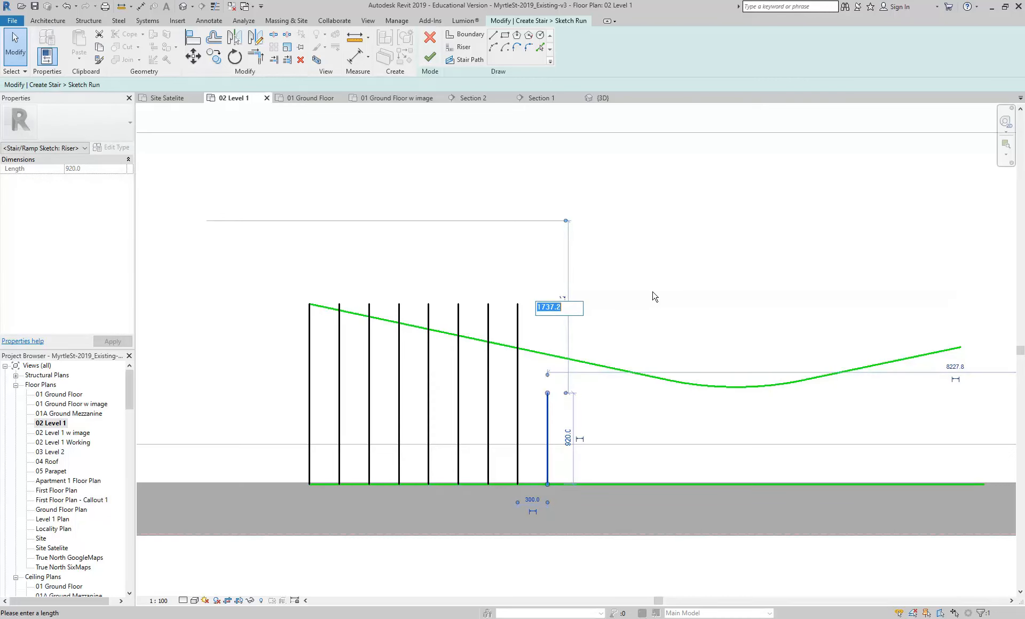
key(Escape)
key(Escape)
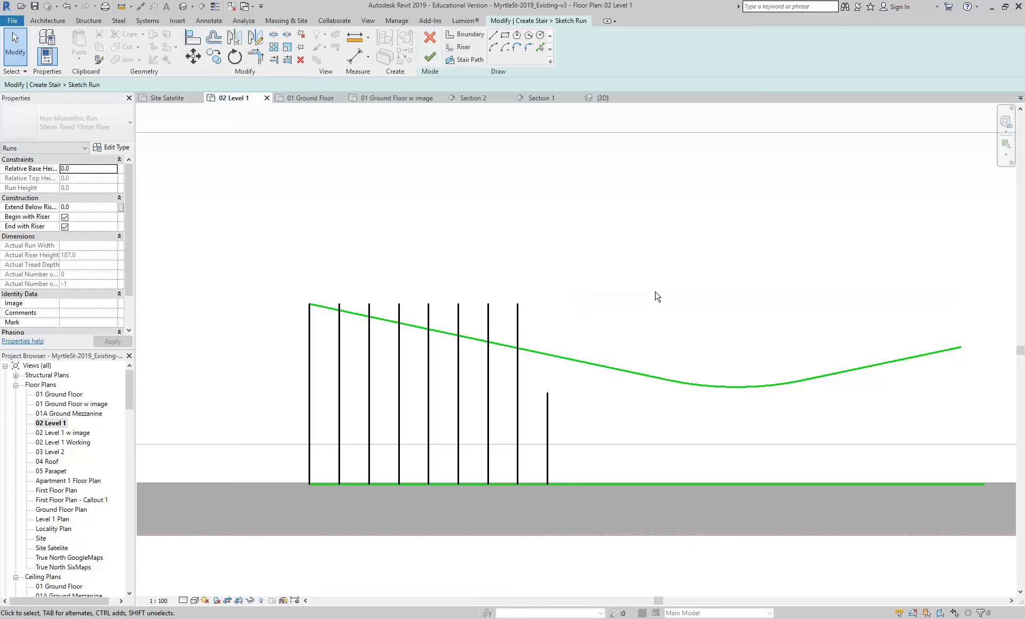
Step: Offset copies of the shortened riser at 300 mm spacing to add four more risers toward the start of the curve
middle_drag(657, 297, 635, 298)
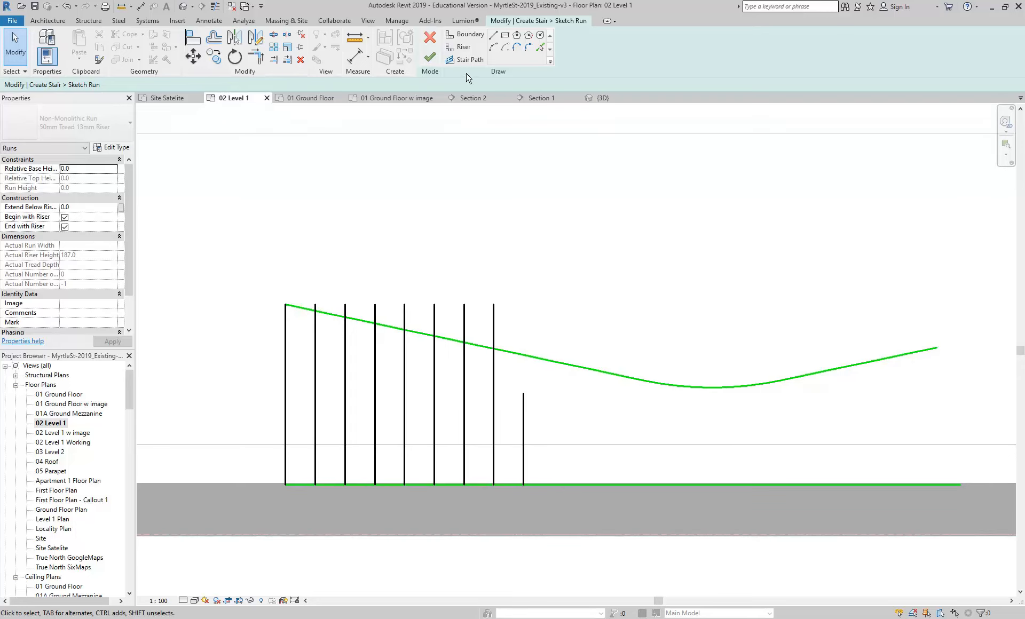
click(214, 38)
click(525, 430)
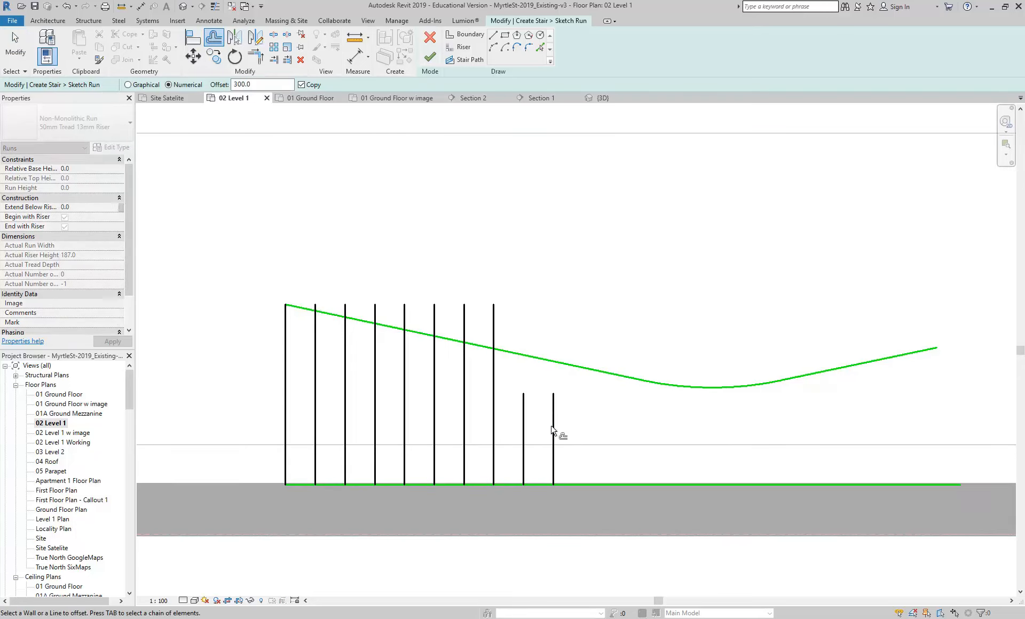
click(555, 431)
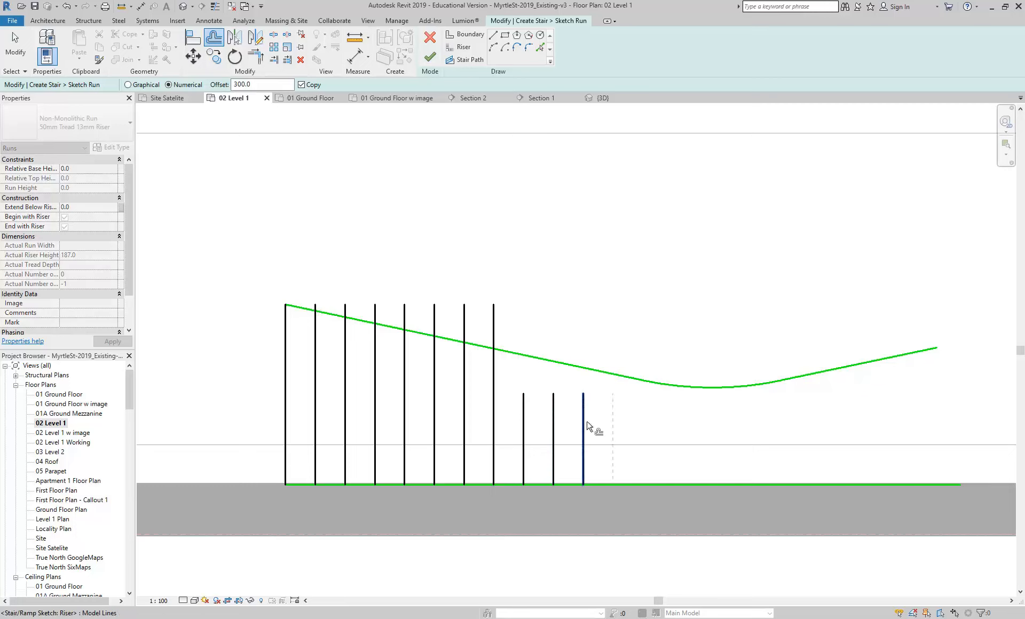
click(585, 427)
click(616, 430)
key(Escape)
Step: Extend the last short riser up to the endpoint where the sloping boundary meets the tangent arc
click(644, 411)
drag(642, 395, 642, 380)
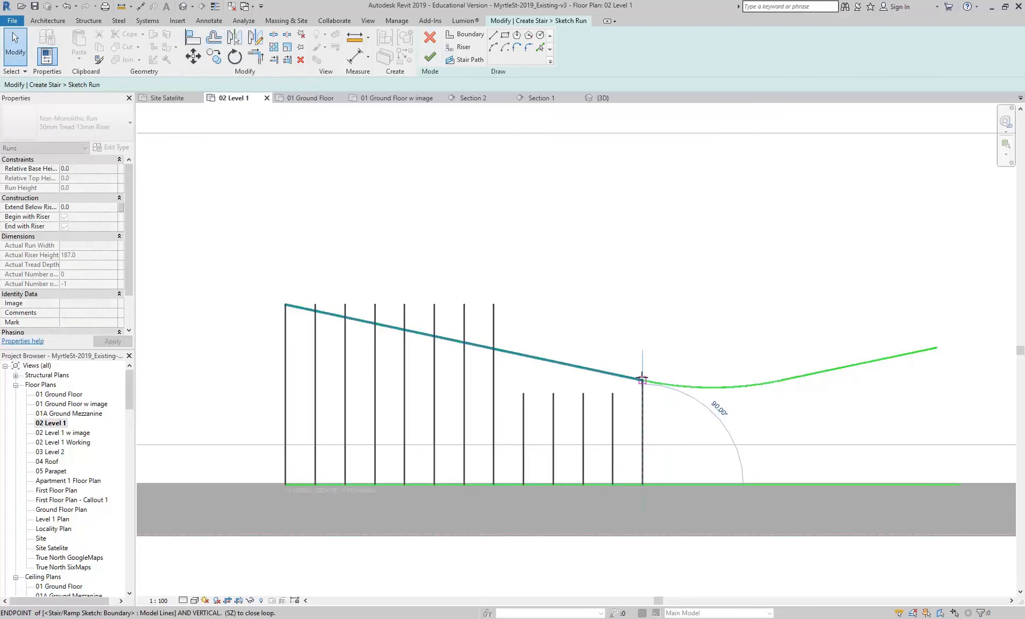
click(597, 263)
Step: Draw a vertical riser from the far end of the arc down to the wall-side boundary
click(461, 46)
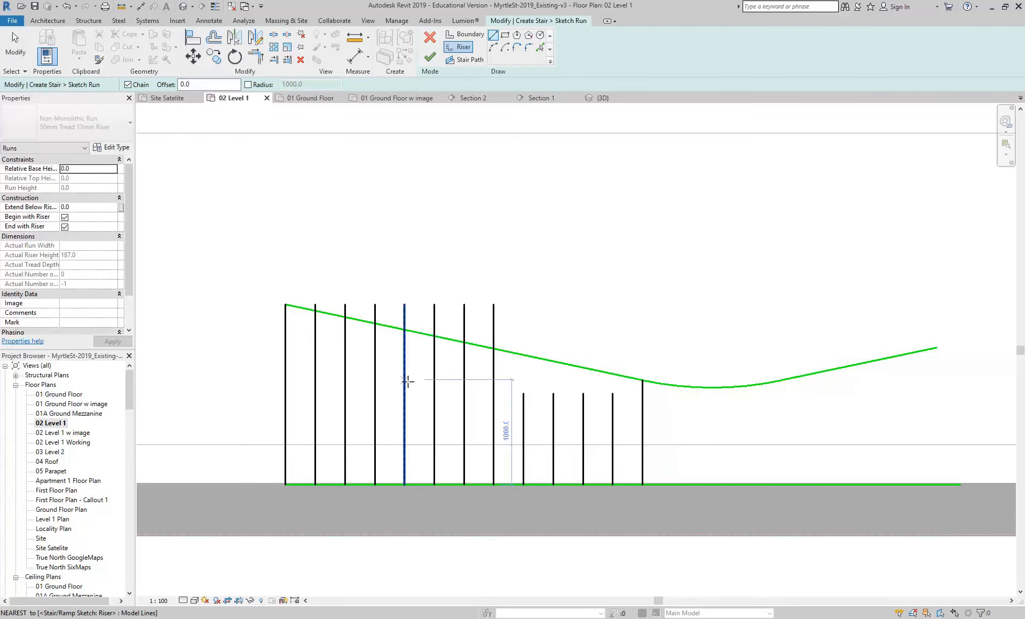
scroll(386, 386, down, 1)
middle_drag(386, 385, 419, 363)
scroll(414, 401, down, 2)
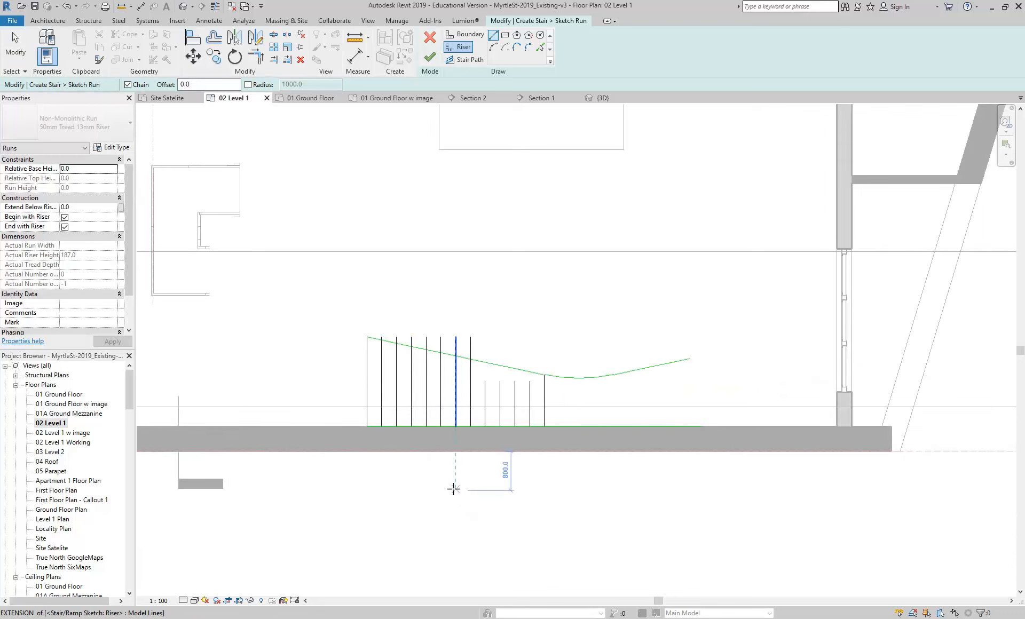
scroll(454, 488, down, 1)
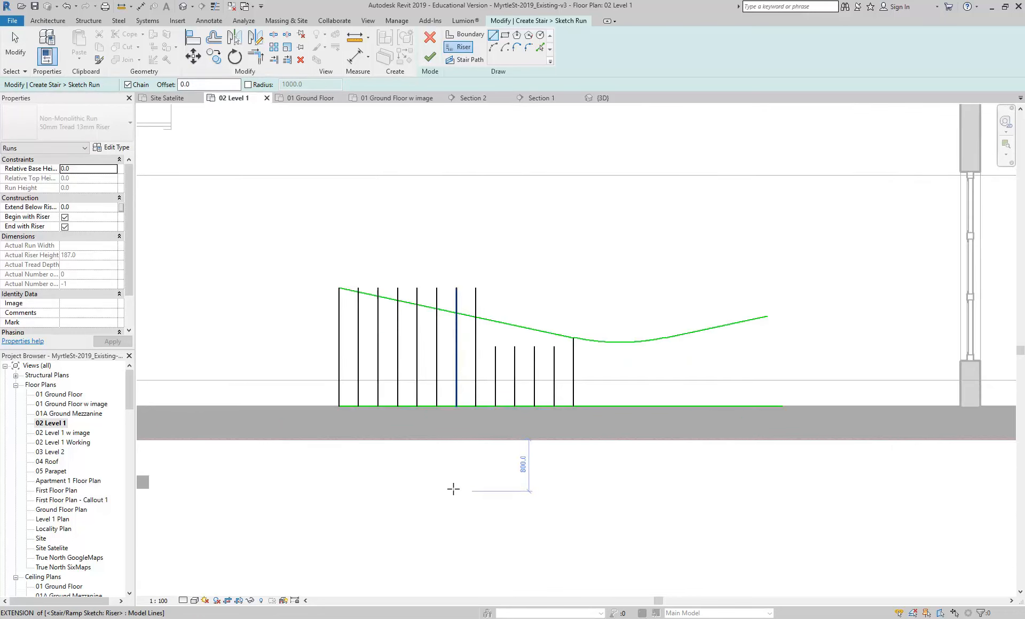
scroll(455, 496, down, 2)
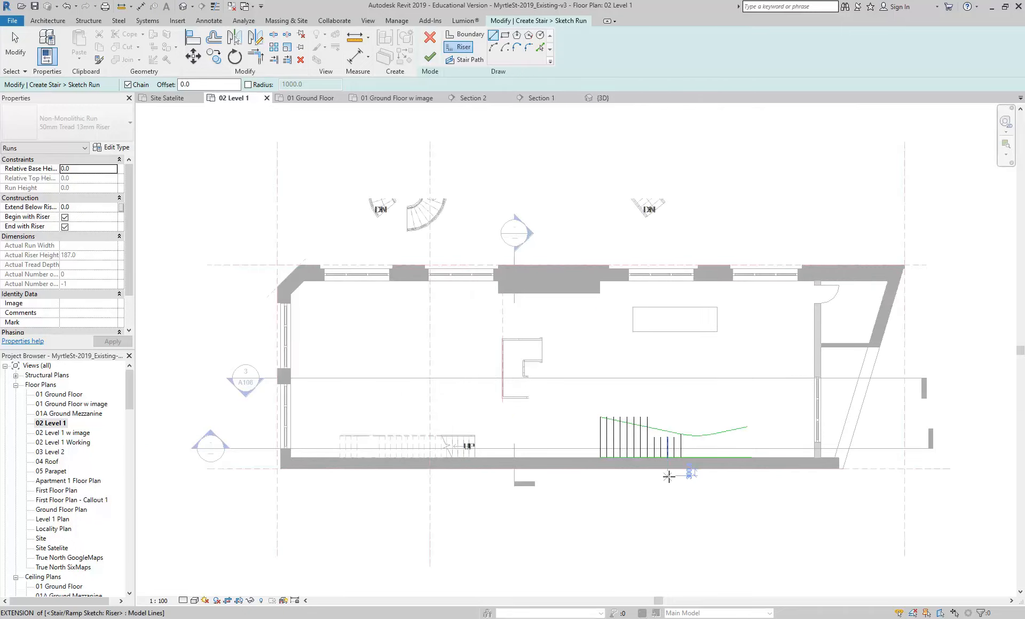
scroll(678, 472, up, 5)
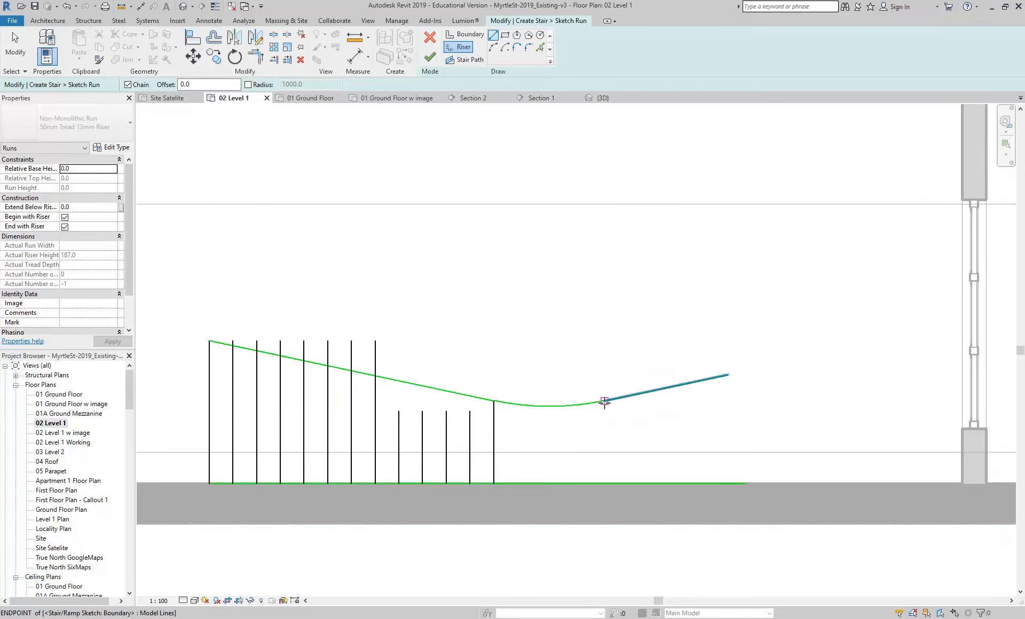
click(605, 401)
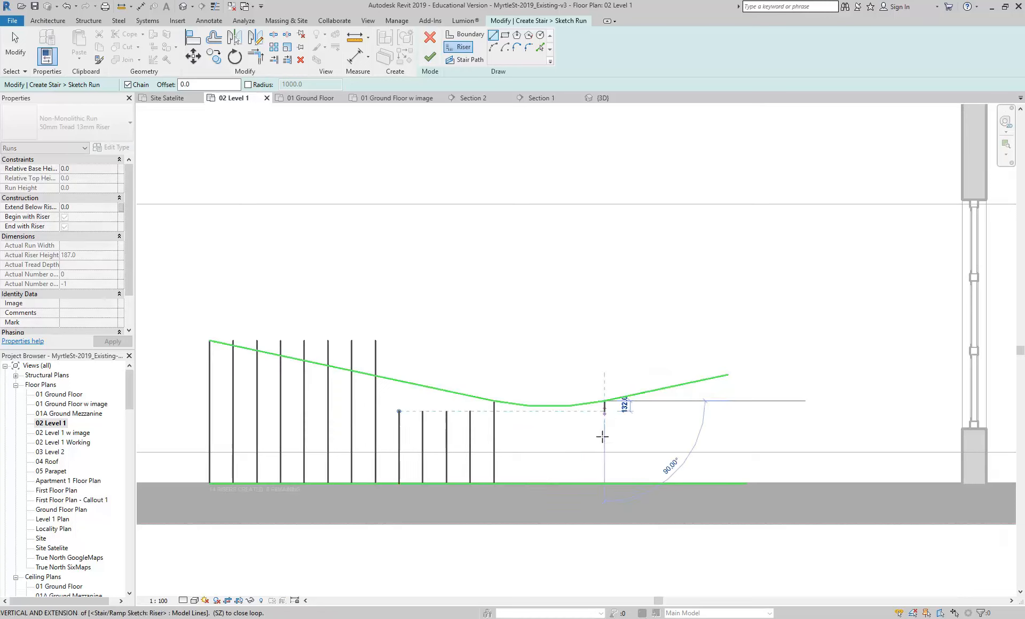
click(604, 483)
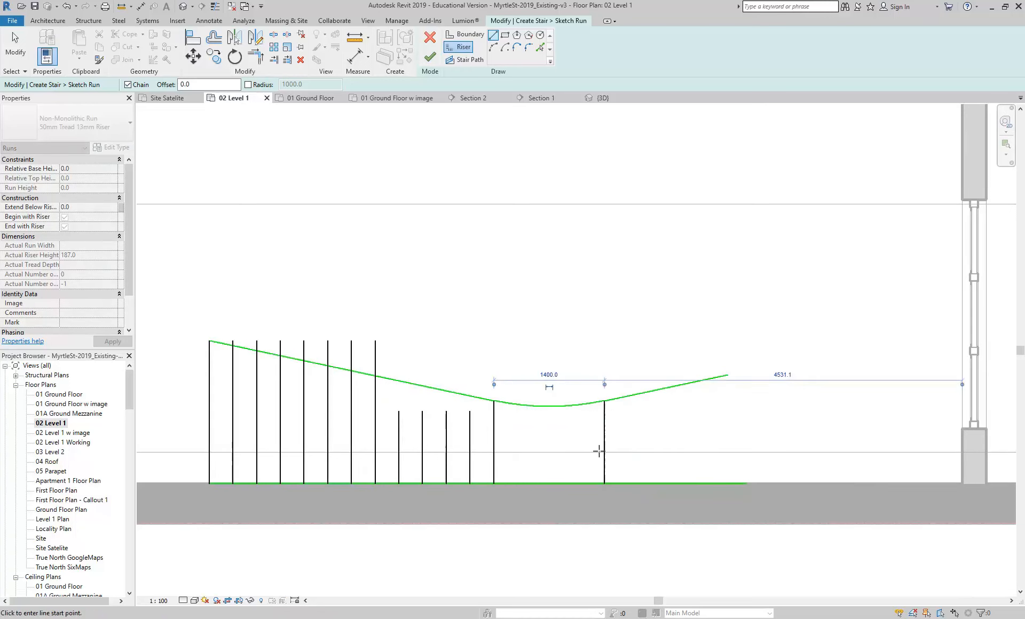
Step: Draw four progressively slanted risers fanning from the final straight boundary segment down to the wall line
click(629, 397)
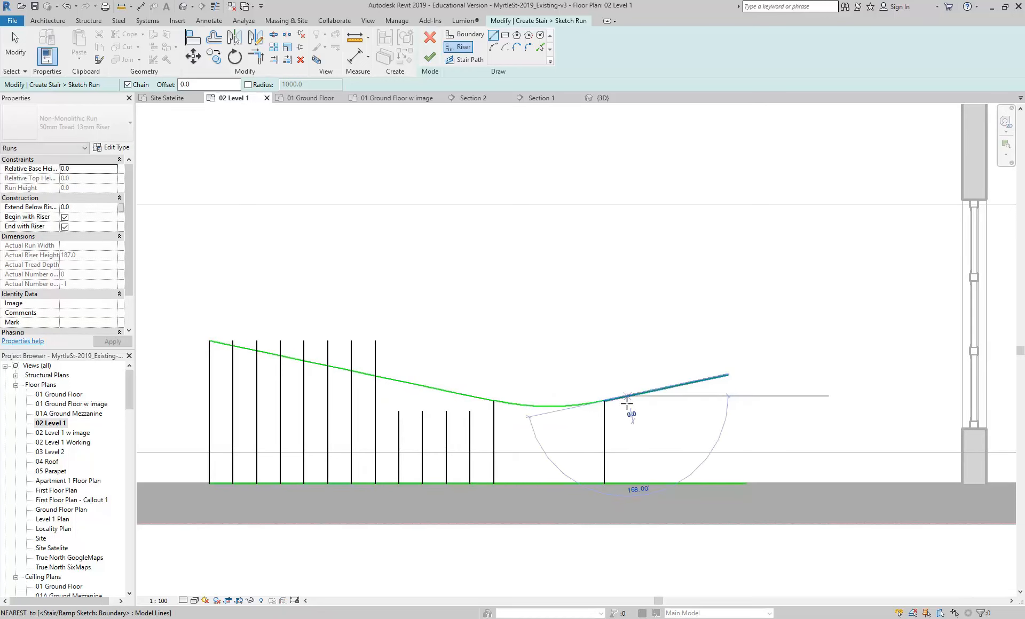
click(641, 484)
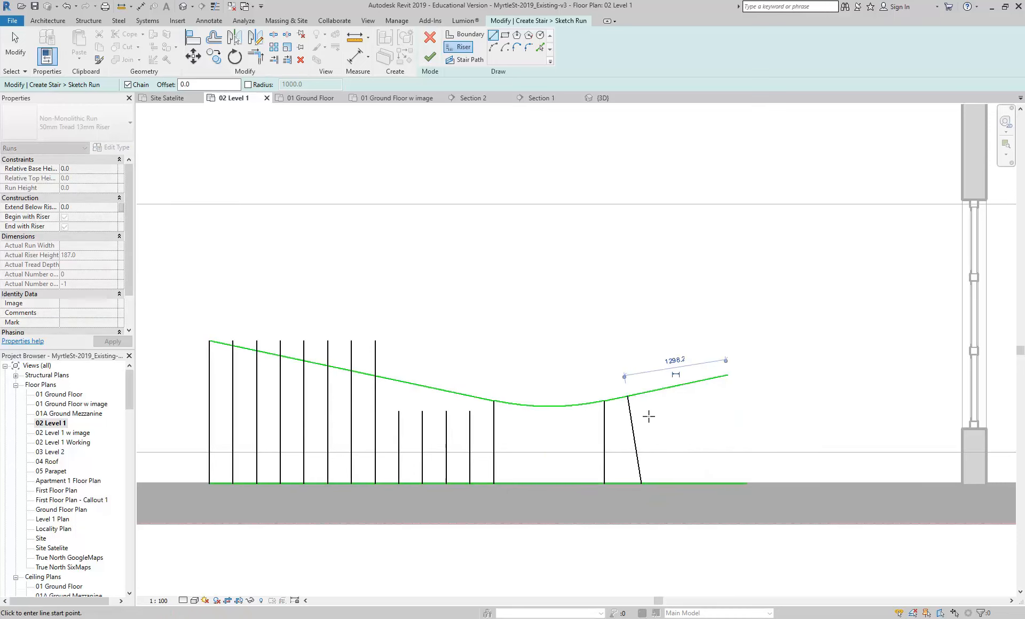
click(651, 391)
click(679, 483)
click(682, 385)
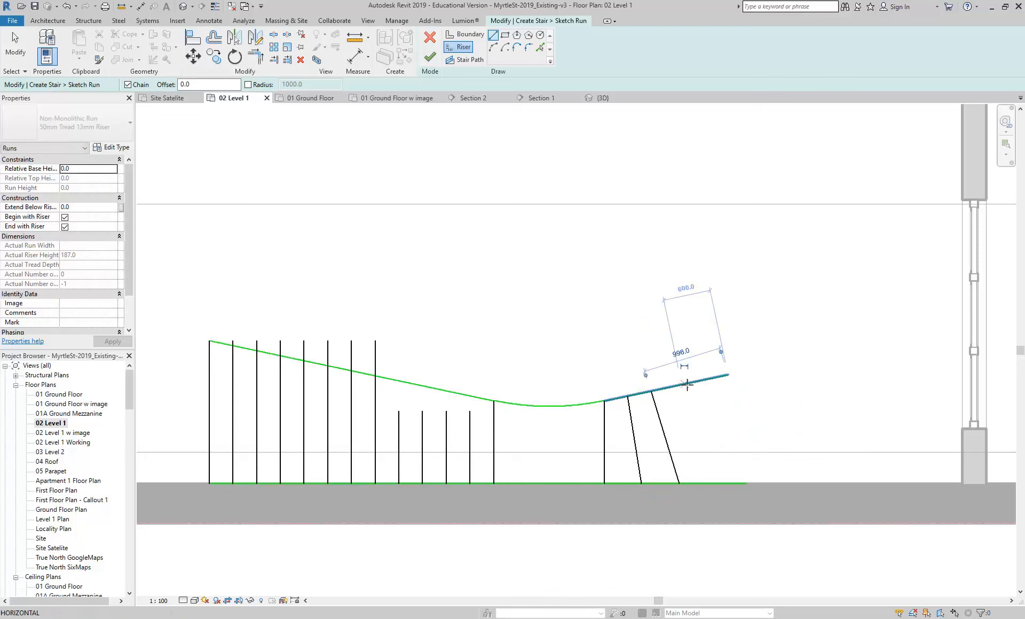
click(723, 483)
click(775, 483)
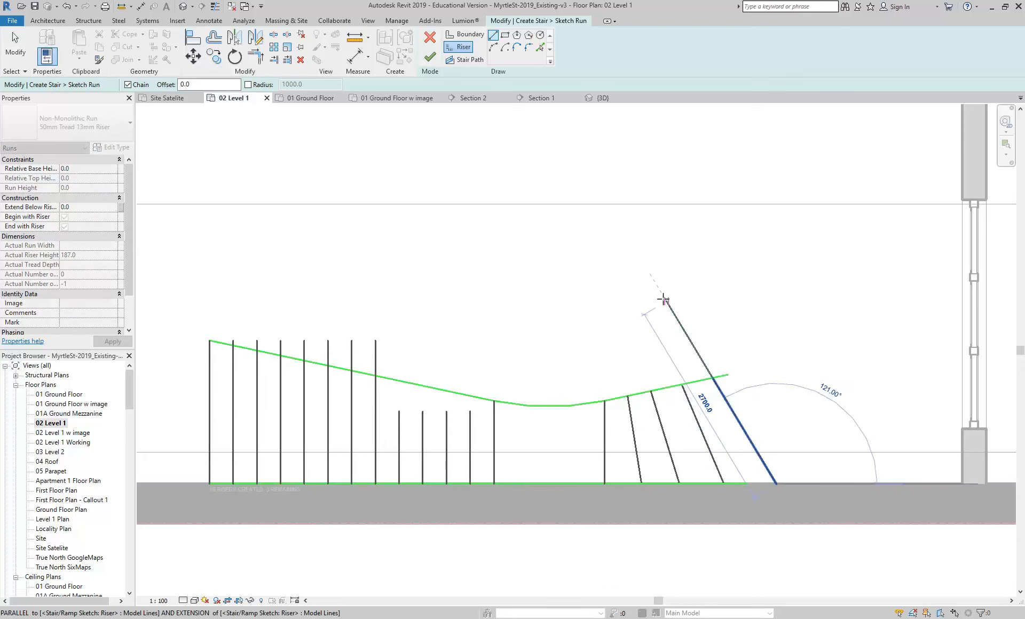
right_click(664, 300)
click(671, 306)
right_click(655, 297)
click(668, 304)
scroll(659, 319, down, 1)
middle_drag(658, 319, 548, 274)
scroll(550, 277, up, 1)
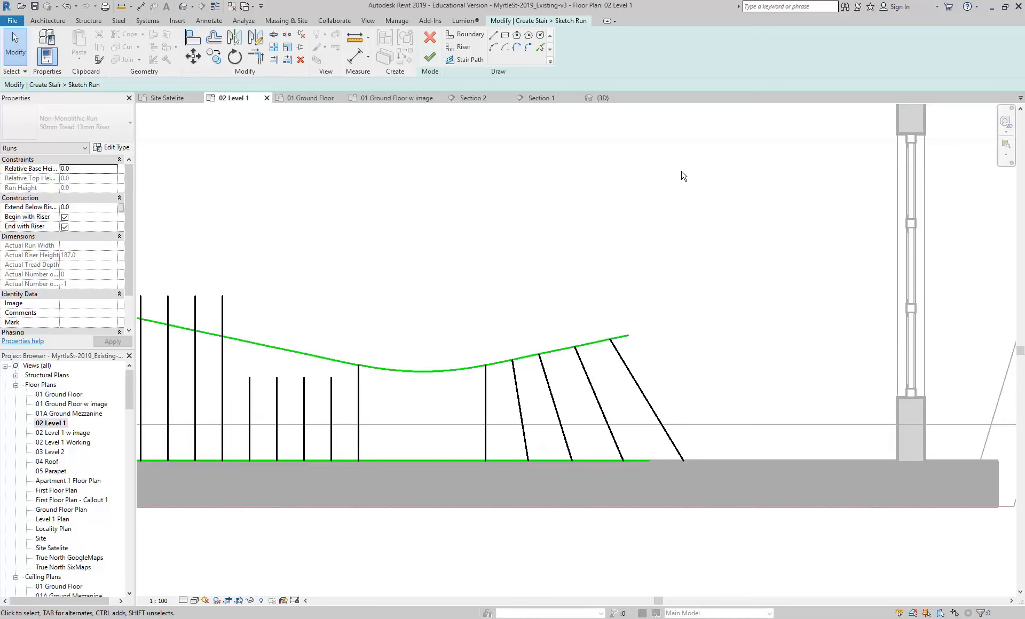
Step: Slide the upper ends of the first two slanted risers along the sloping boundary to even out their spacing
click(546, 383)
scroll(552, 359, up, 4)
mouse_move(516, 365)
mouse_down()
mouse_move(547, 375)
mouse_move(539, 343)
mouse_move(533, 358)
mouse_up()
scroll(441, 298, down, 1)
middle_drag(442, 298, 535, 288)
click(562, 366)
scroll(557, 341, up, 2)
drag(555, 344, 569, 336)
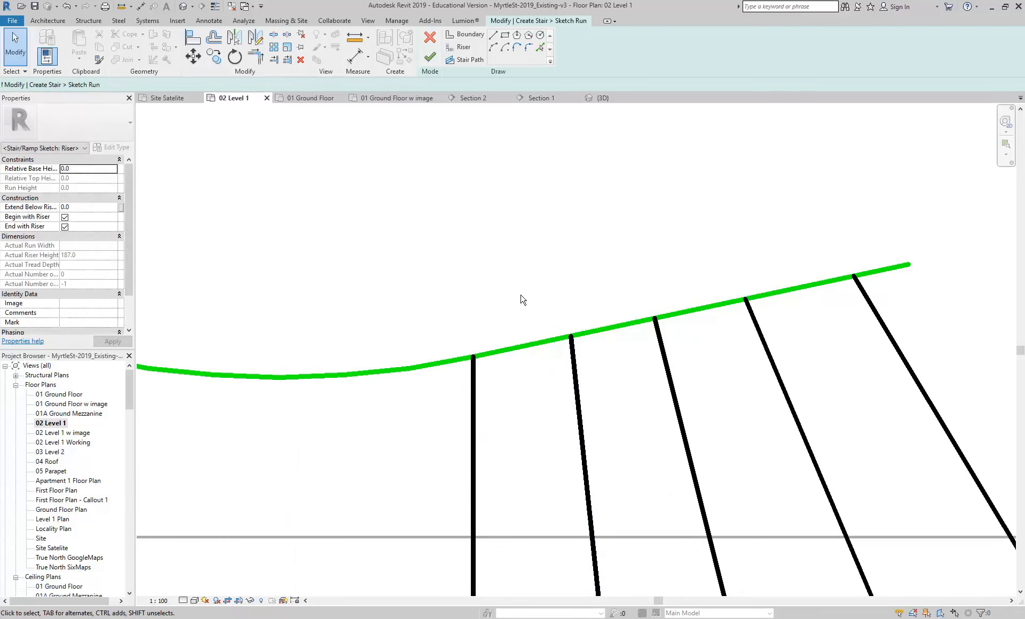
scroll(432, 304, down, 2)
middle_drag(433, 305, 459, 336)
scroll(463, 314, down, 1)
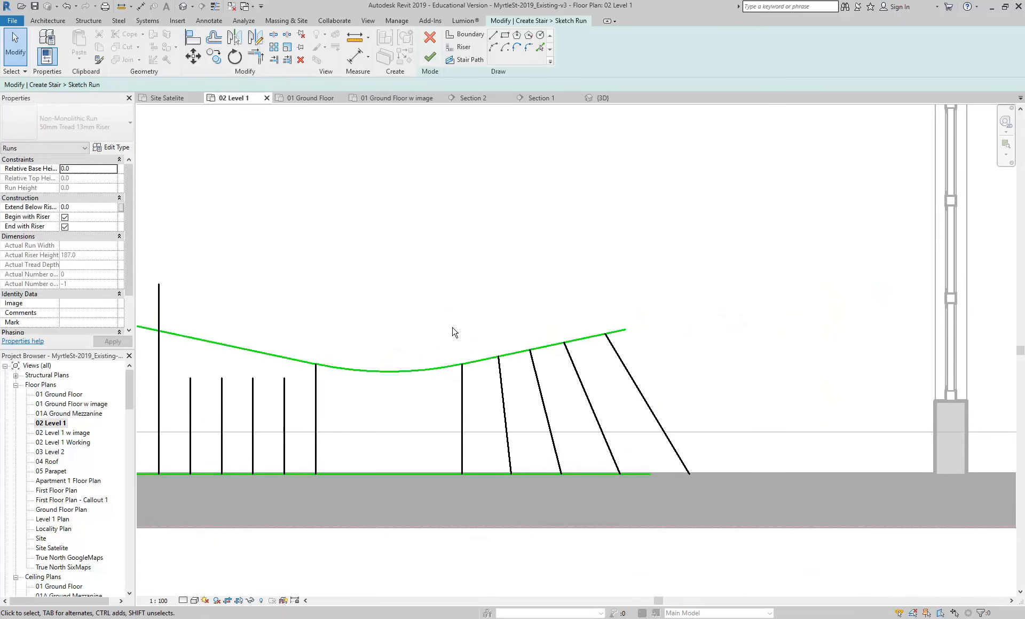
Step: Slant the vertical riser at the arc's far end and move it slightly along the boundary toward the fanned risers
click(461, 387)
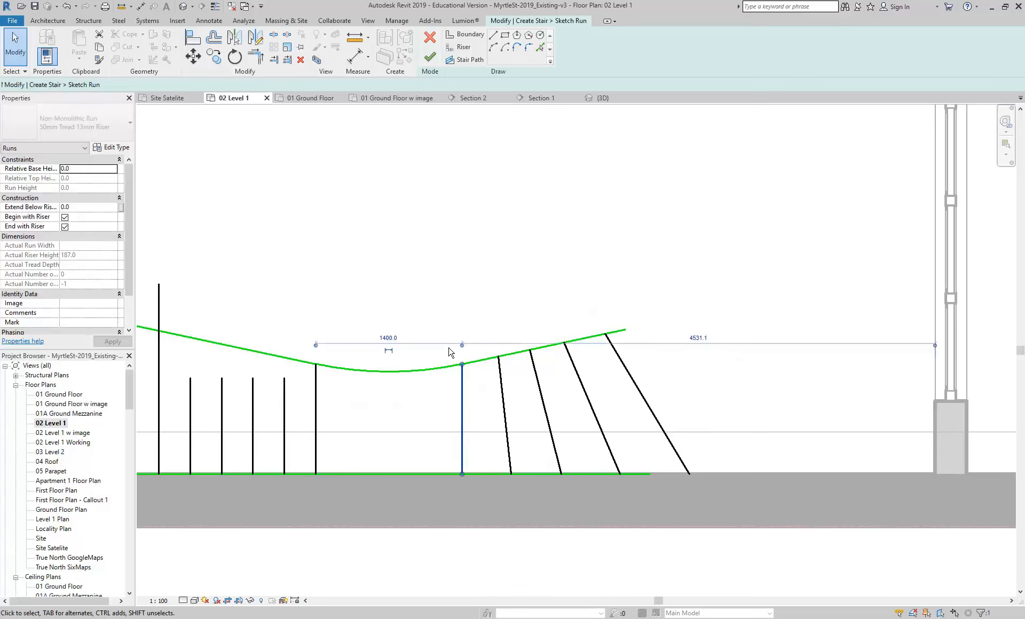
scroll(459, 384, up, 2)
drag(472, 377, 462, 378)
click(194, 56)
scroll(435, 343, up, 2)
click(495, 424)
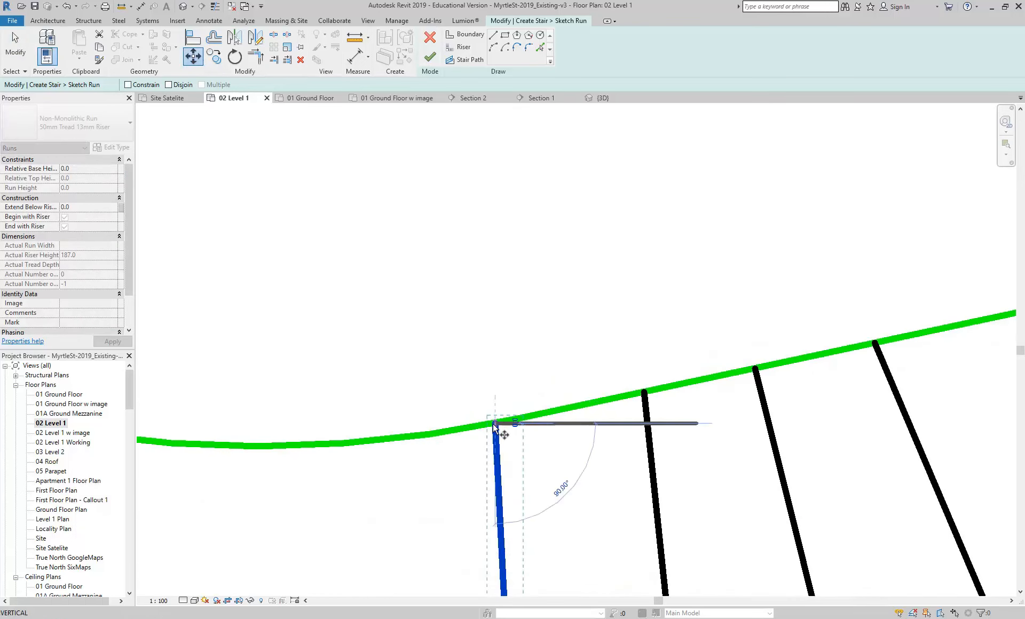
click(521, 415)
scroll(349, 258, down, 2)
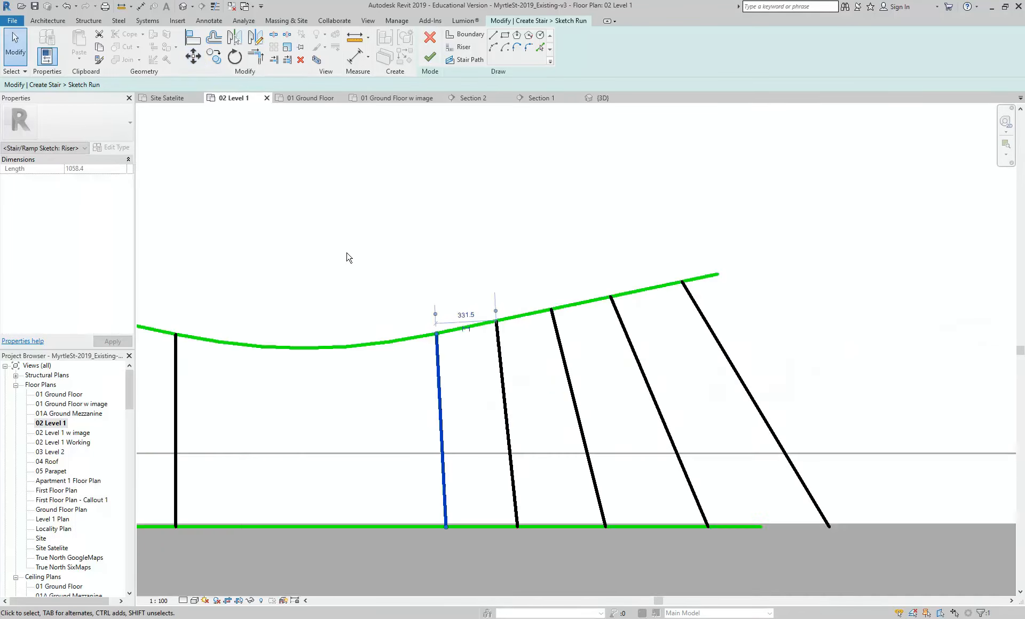
click(347, 254)
Step: Draw a final slanted riser about 1786 mm long at 53° from just beyond the curved boundary's end to the wall
scroll(346, 255, down, 4)
middle_drag(345, 256, 384, 274)
scroll(449, 400, up, 1)
middle_drag(450, 400, 480, 431)
scroll(367, 267, down, 3)
middle_drag(367, 267, 537, 353)
scroll(457, 321, down, 1)
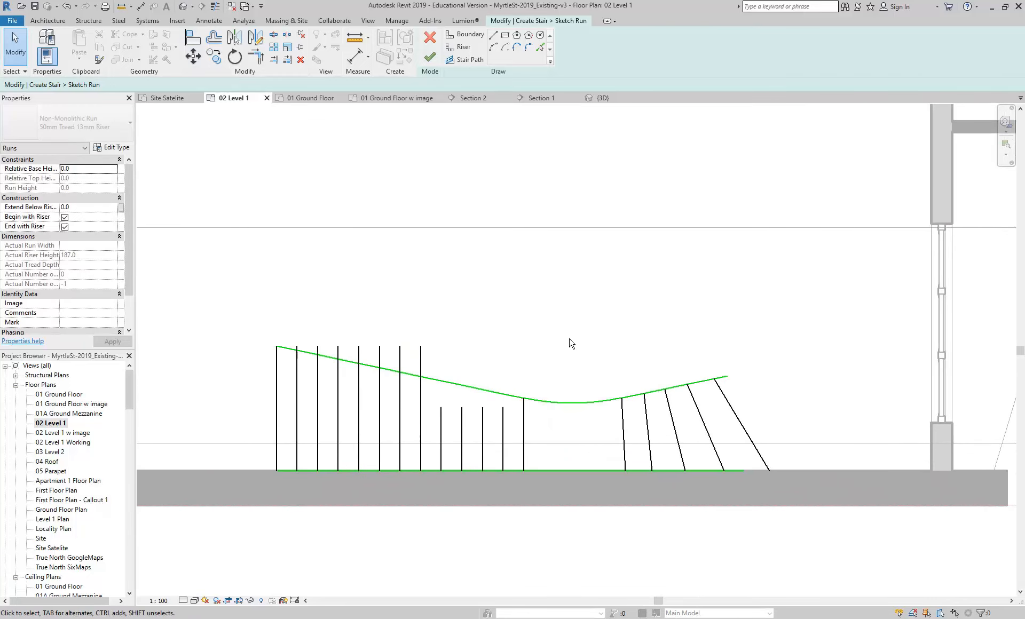
click(448, 50)
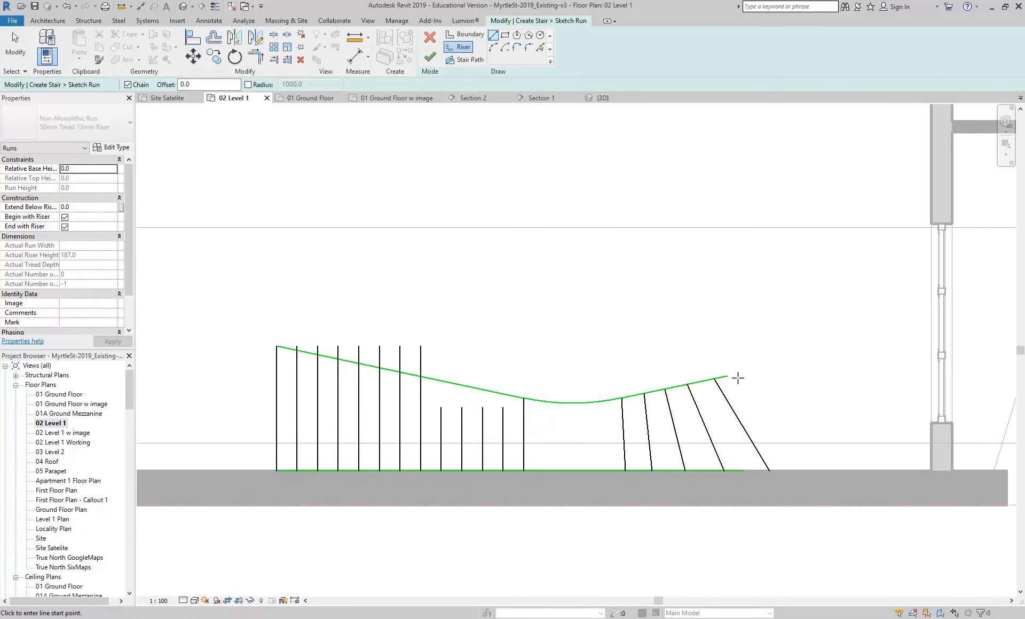
click(745, 371)
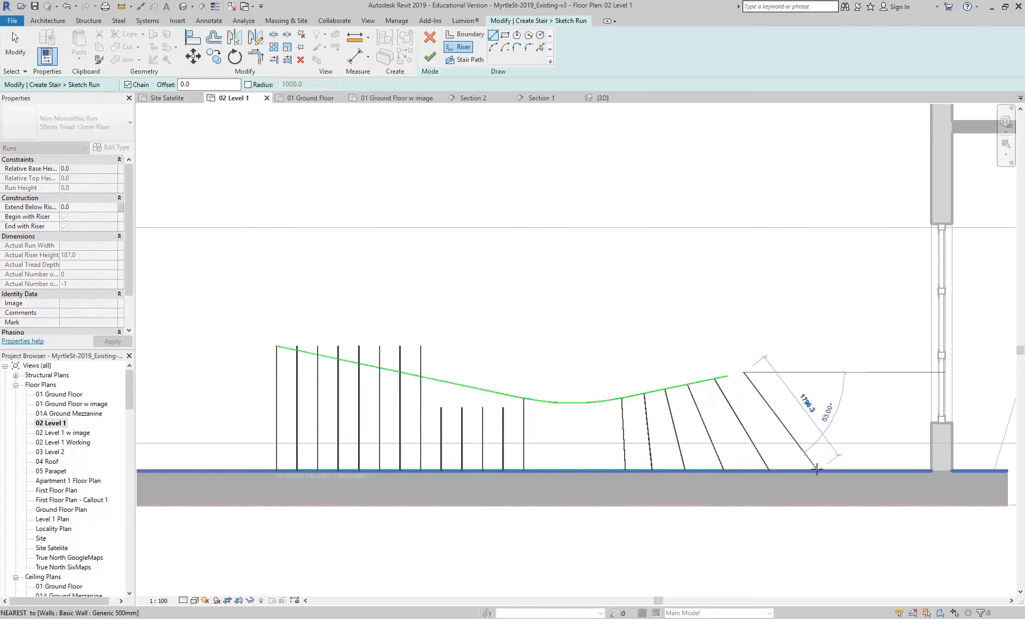
right_click(718, 302)
click(730, 302)
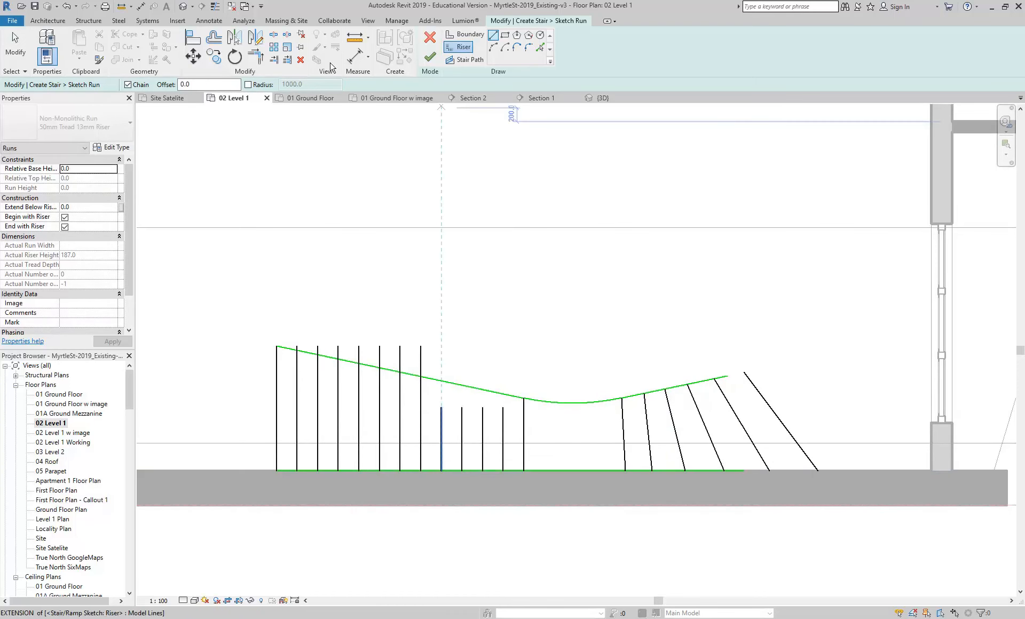
right_click(560, 217)
click(561, 217)
Step: Trim/extend the final sloping boundary segment and the last slanted riser so they meet at a corner
key(t)
key(r)
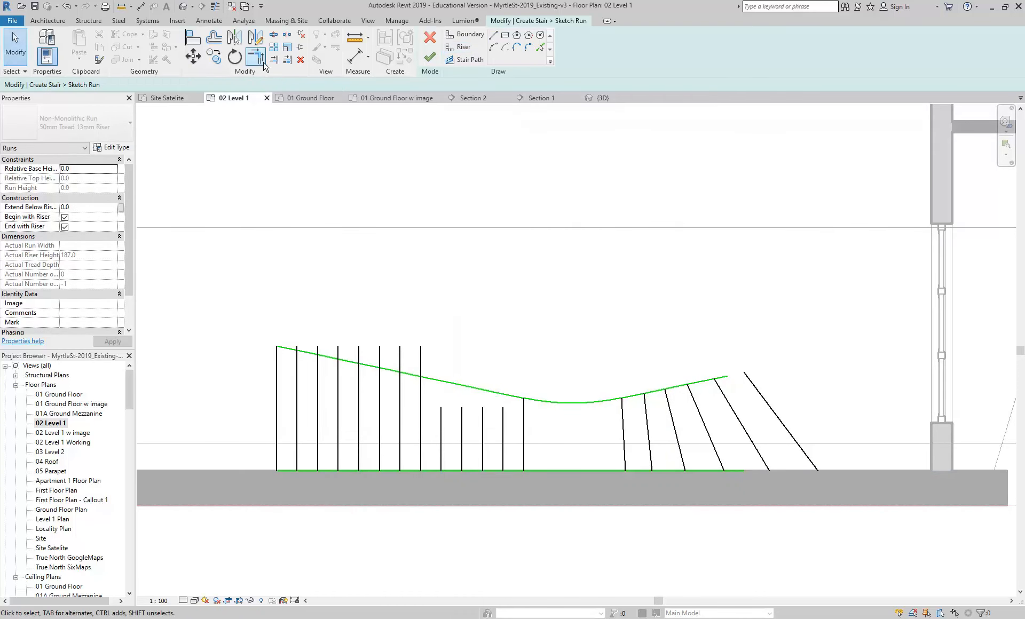
click(767, 407)
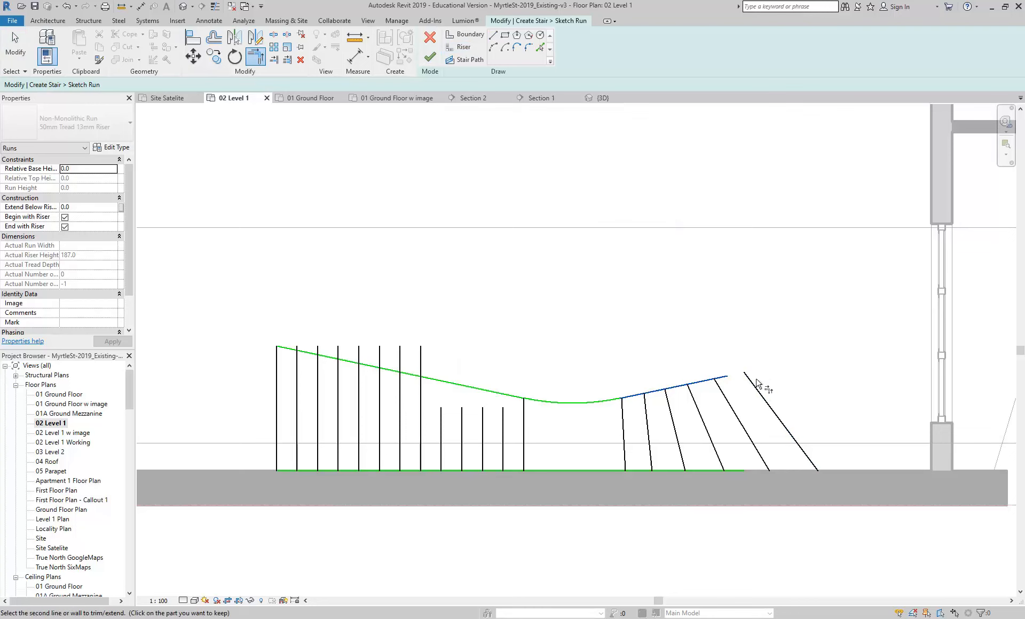
click(727, 379)
key(Escape)
key(Escape)
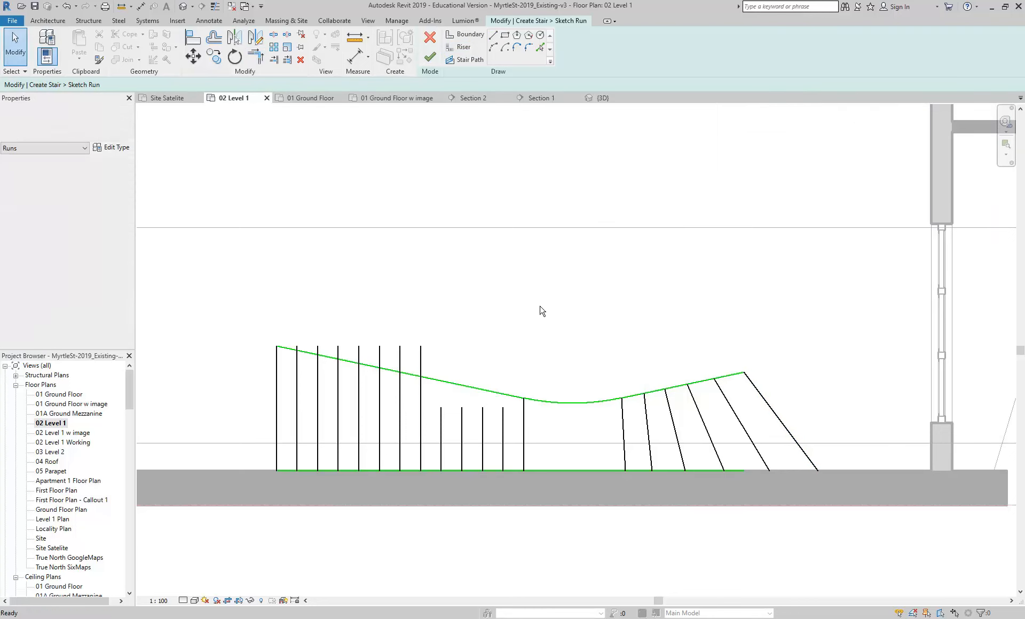
Step: Try to finish the run sketch with the boundary and risers alone
scroll(209, 262, down, 2)
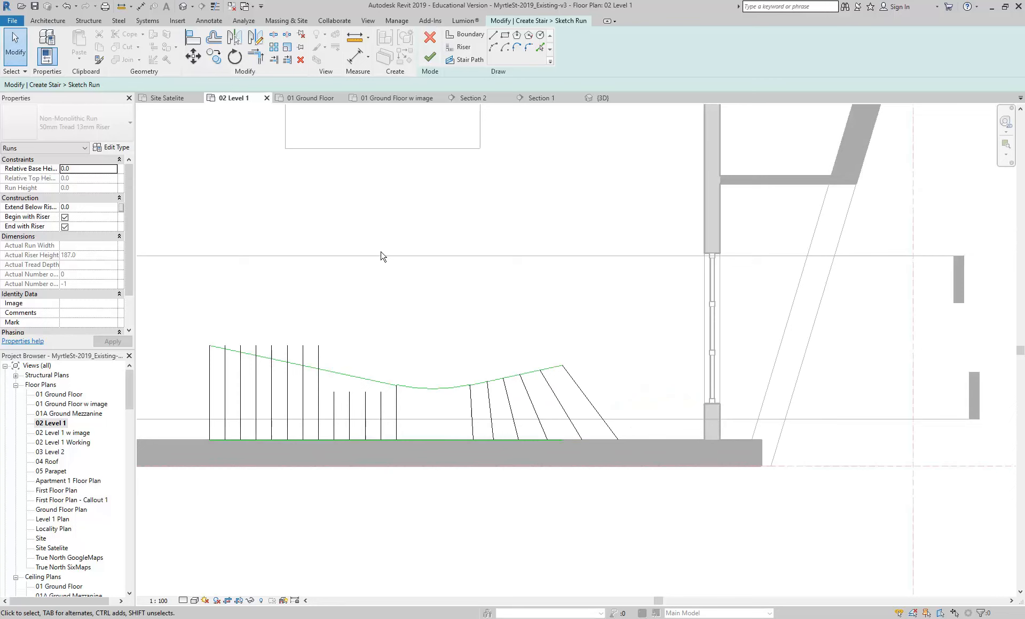
click(432, 59)
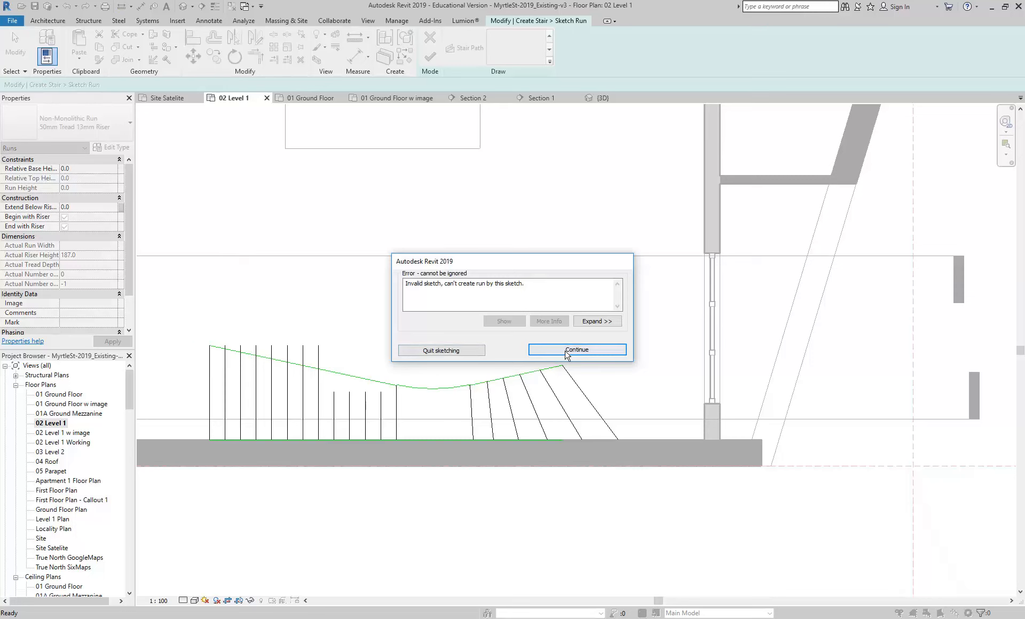
click(540, 349)
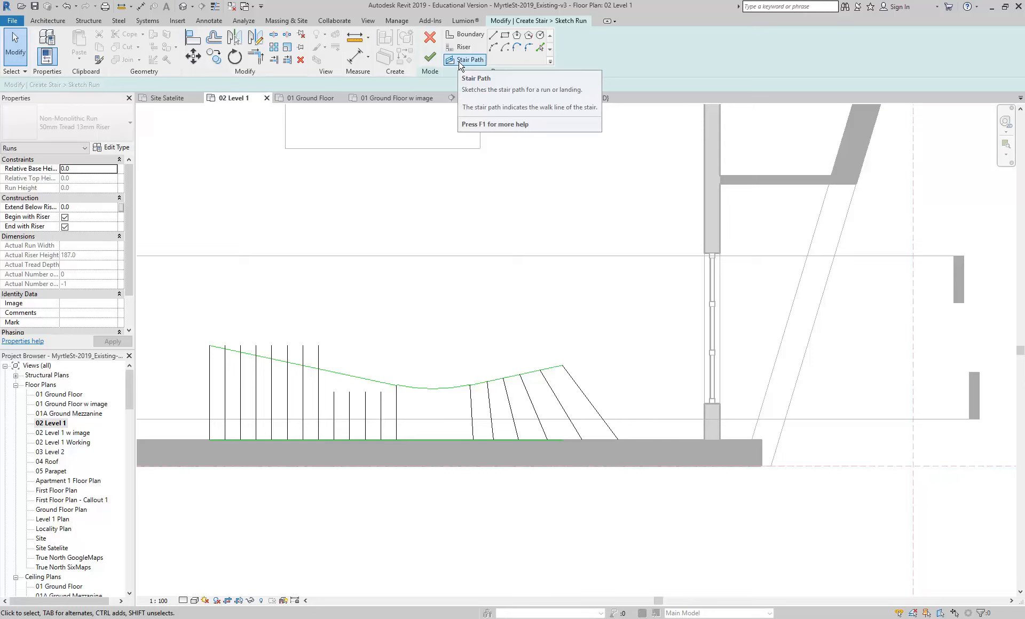
Step: Draw a straight stair path from the first riser's midpoint to the midpoint of the riser where the curve begins
click(460, 60)
scroll(374, 331, up, 2)
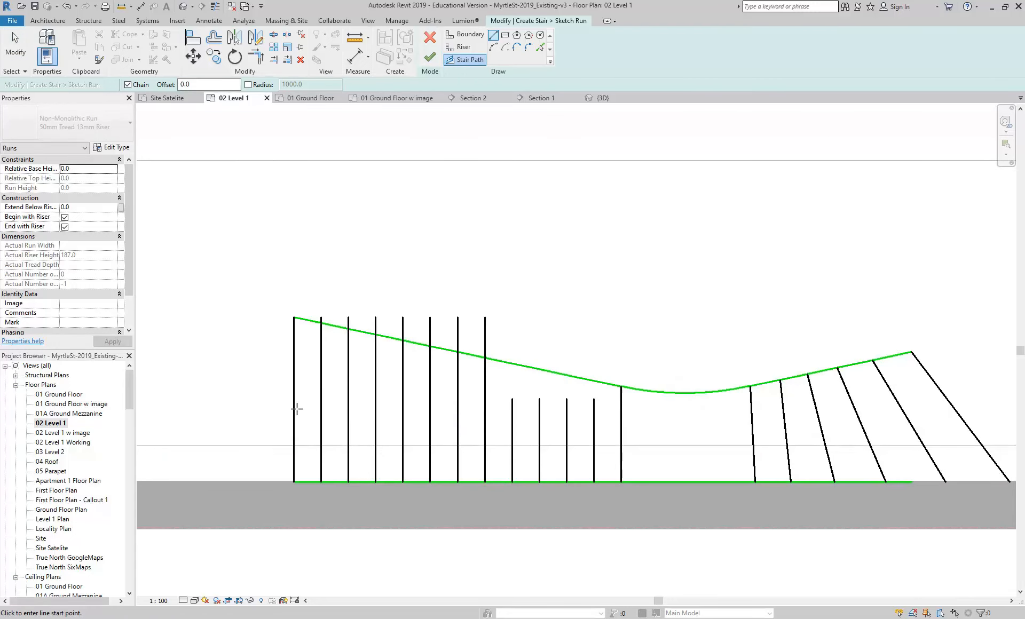
click(295, 399)
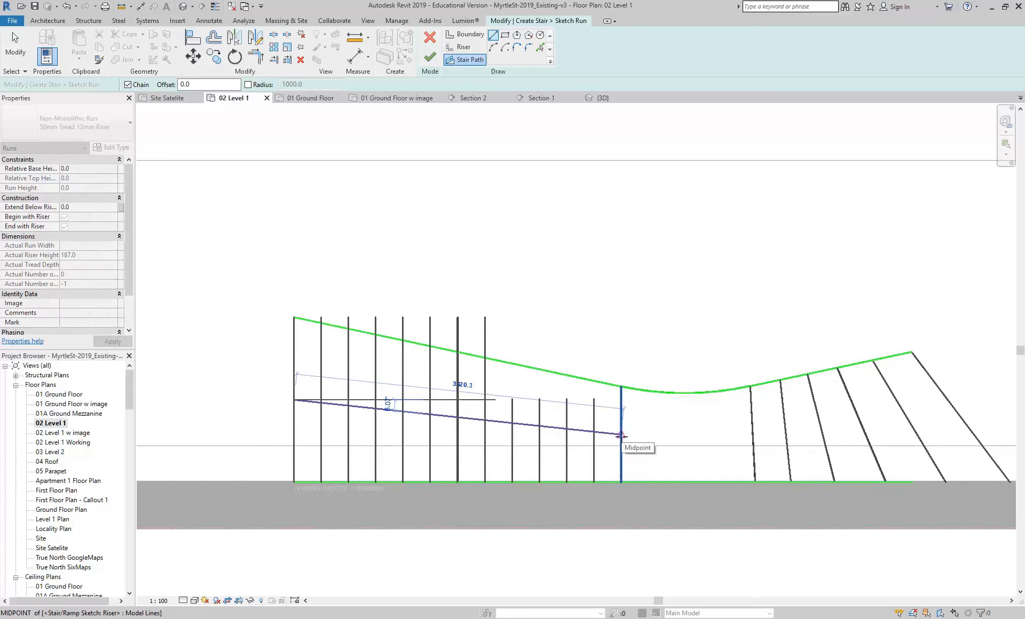
click(621, 435)
Step: Draw a tangent stair path arc from the straight path's end to the first slanted riser beyond the curve
middle_drag(720, 441, 608, 420)
click(493, 47)
click(508, 413)
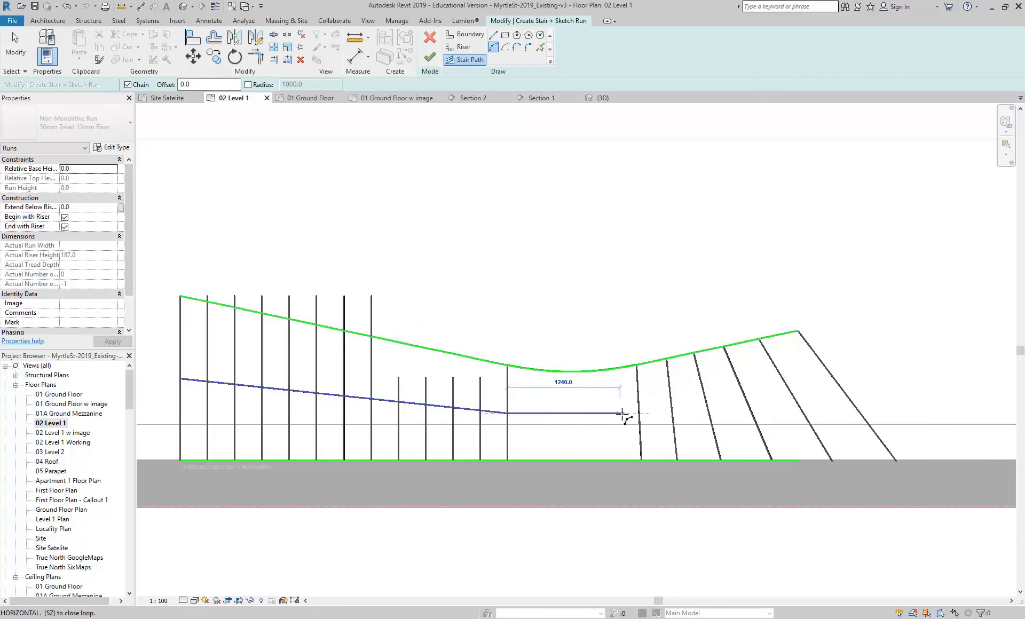
click(639, 414)
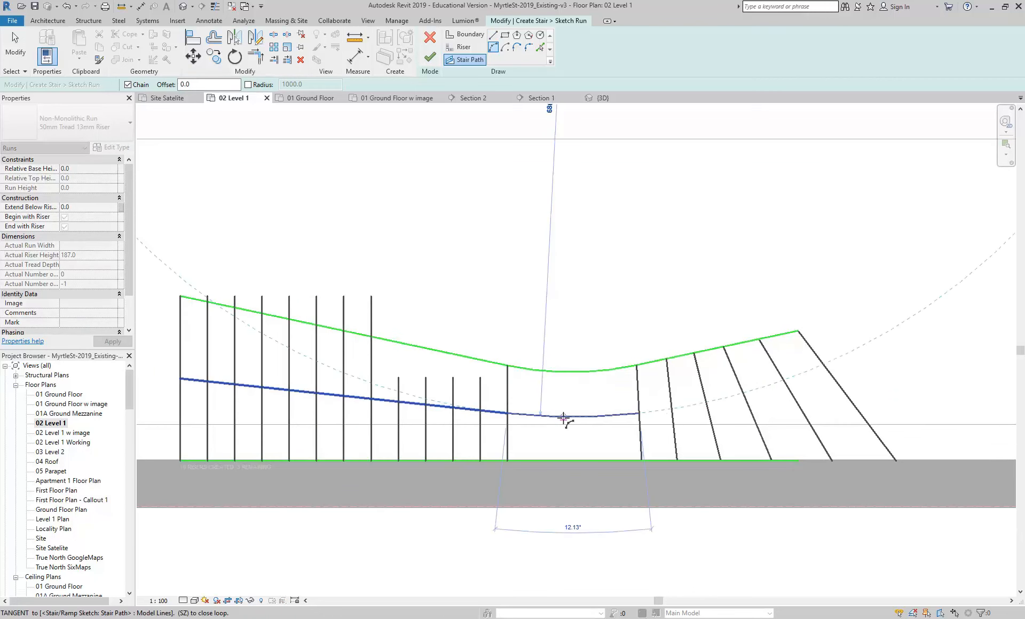
click(563, 418)
Step: Draw a straight stair path about 2267 mm long from the arc path's end to the last slanted riser
click(493, 34)
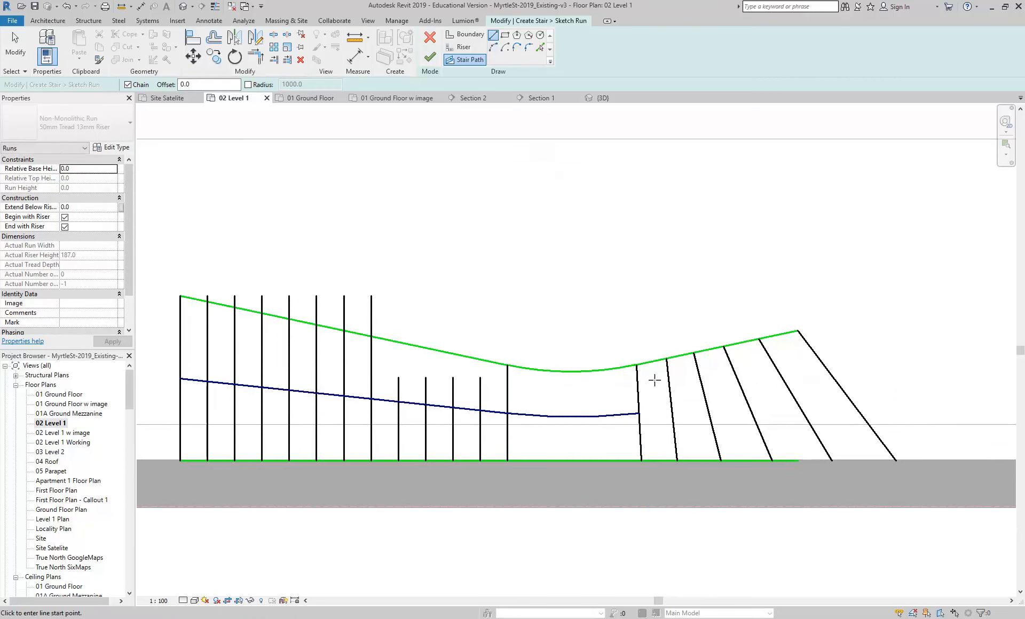
click(640, 414)
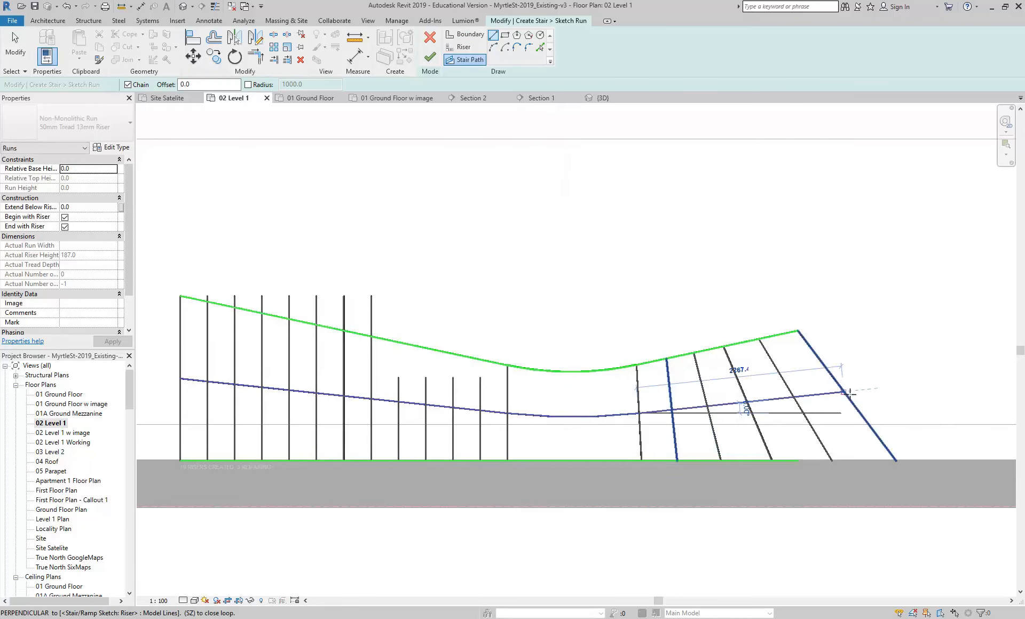
click(845, 393)
right_click(651, 238)
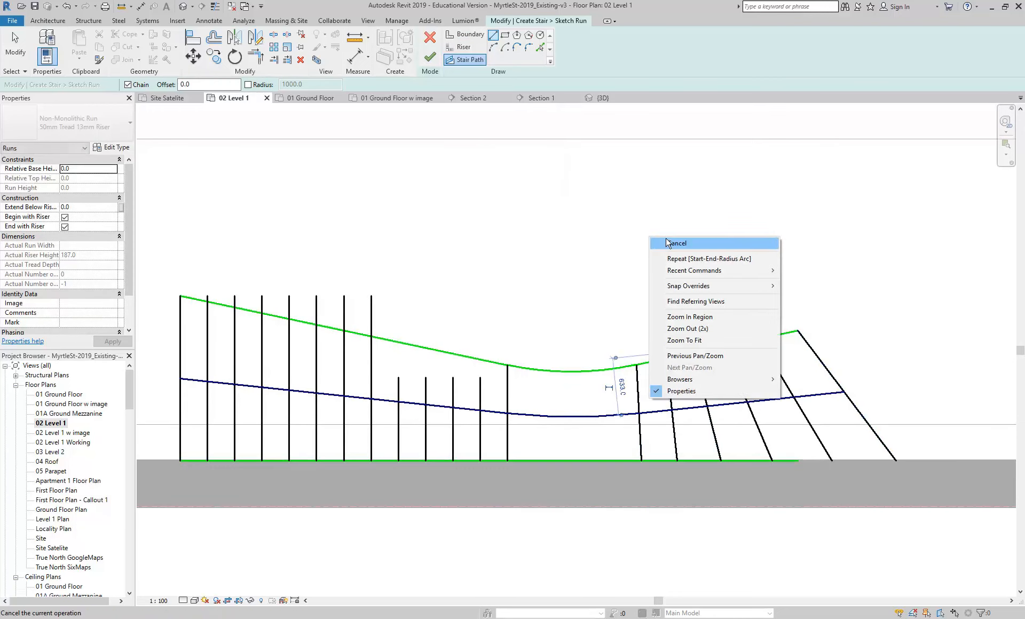
click(667, 243)
Step: Try to finish the run sketch with the stair path included
scroll(555, 237, down, 2)
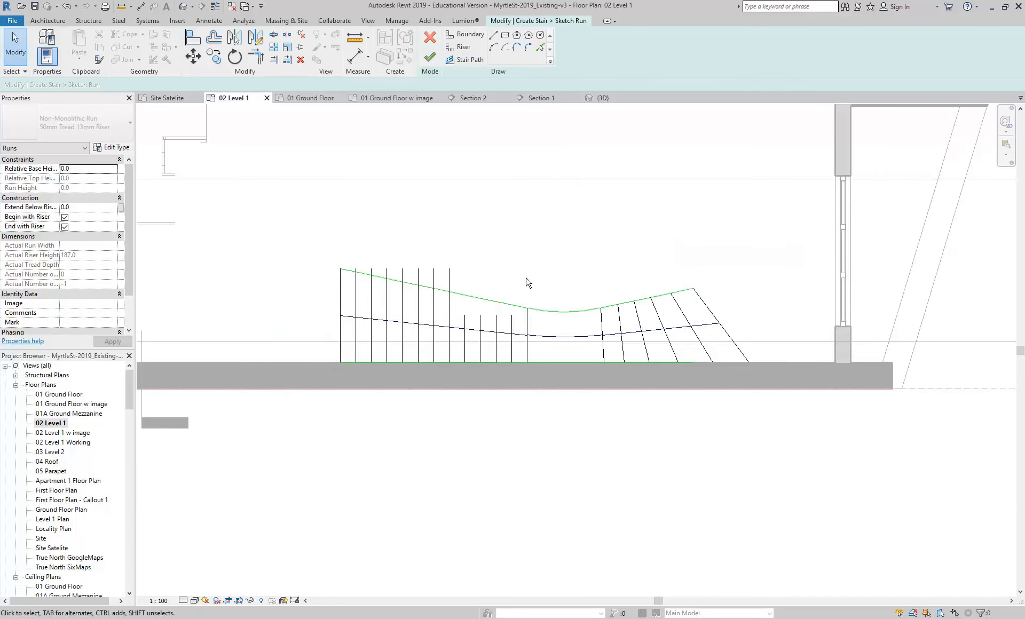
middle_drag(491, 207, 463, 224)
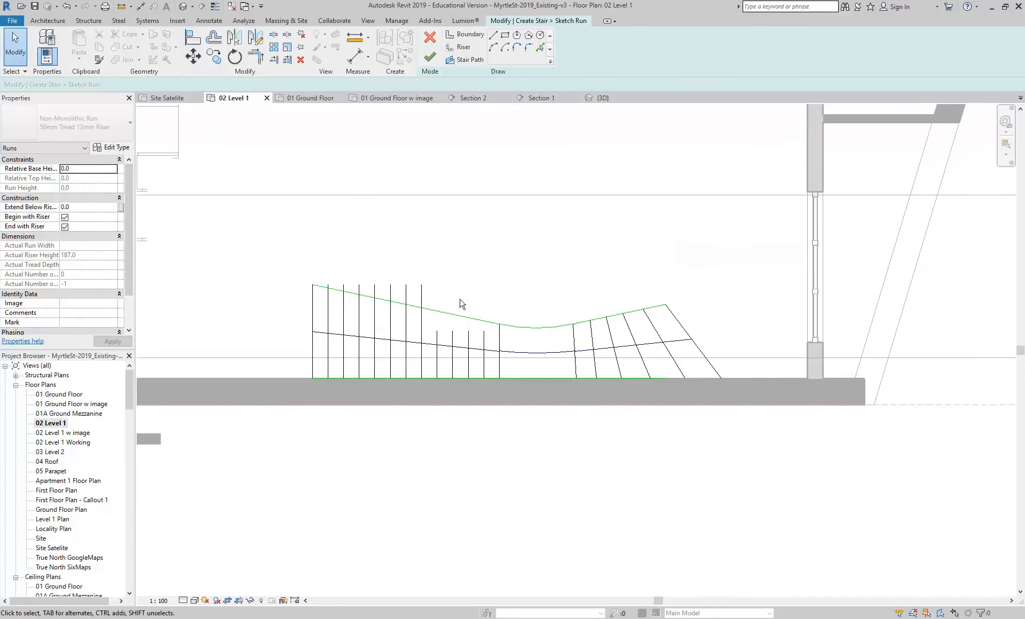
click(430, 56)
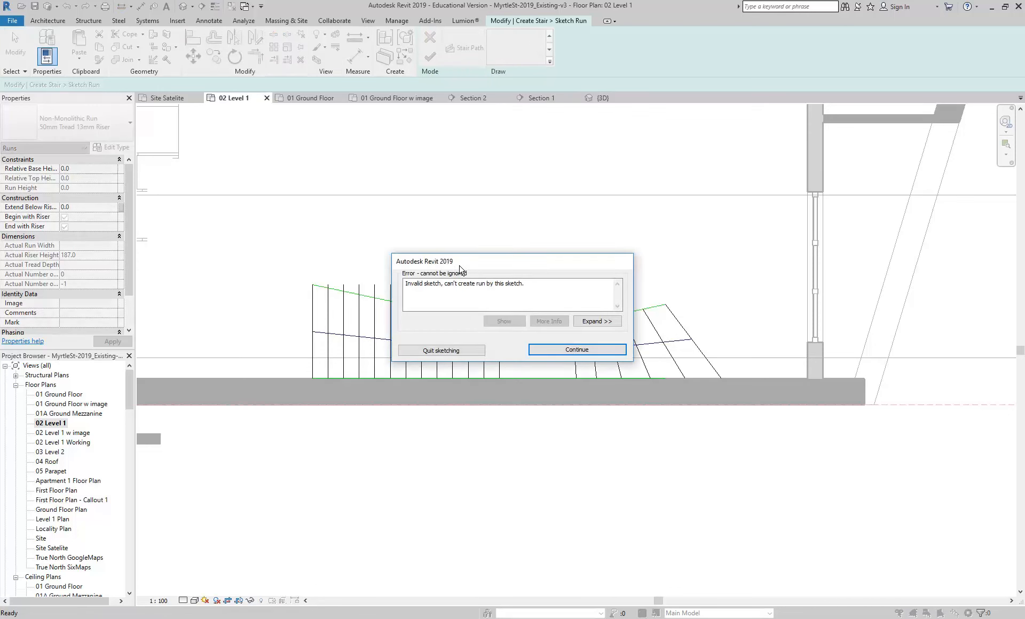
click(562, 351)
Step: Shorten the eighth vertical riser so its upper end lies on the sloping boundary
scroll(459, 283, up, 3)
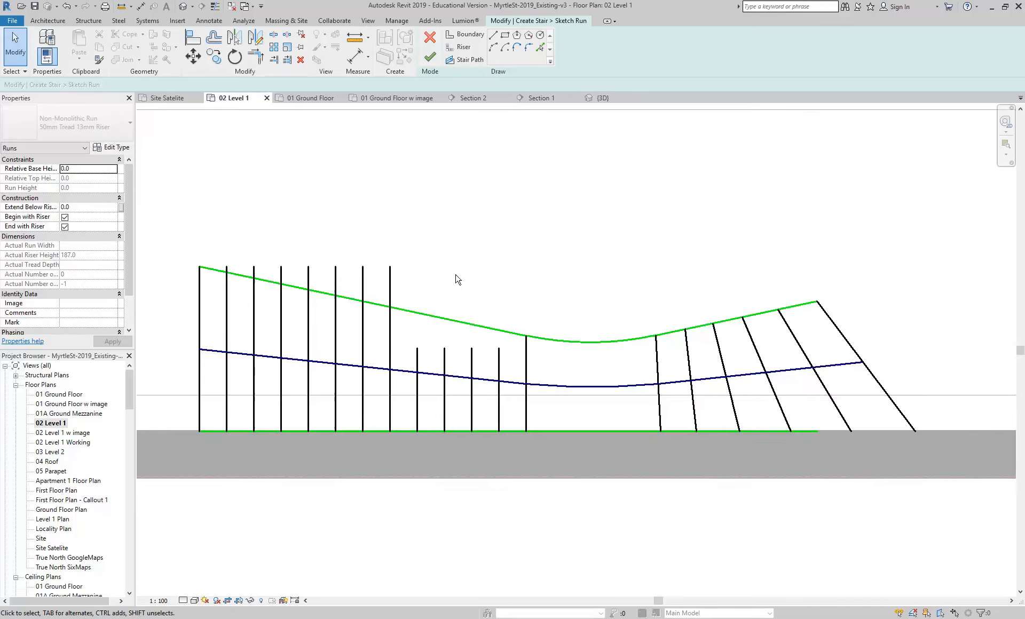
scroll(472, 288, up, 2)
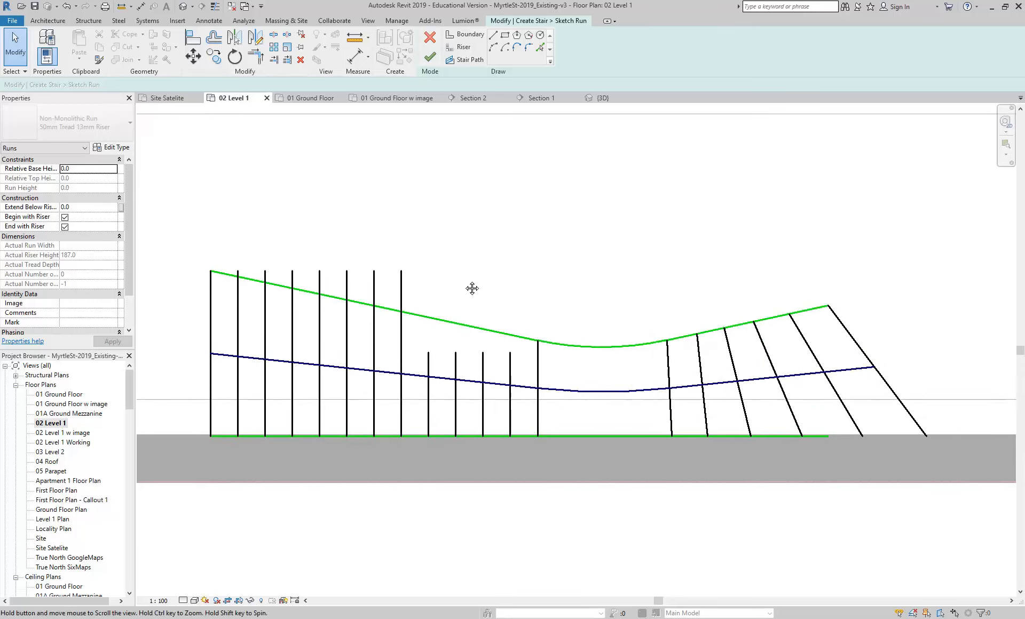
click(438, 265)
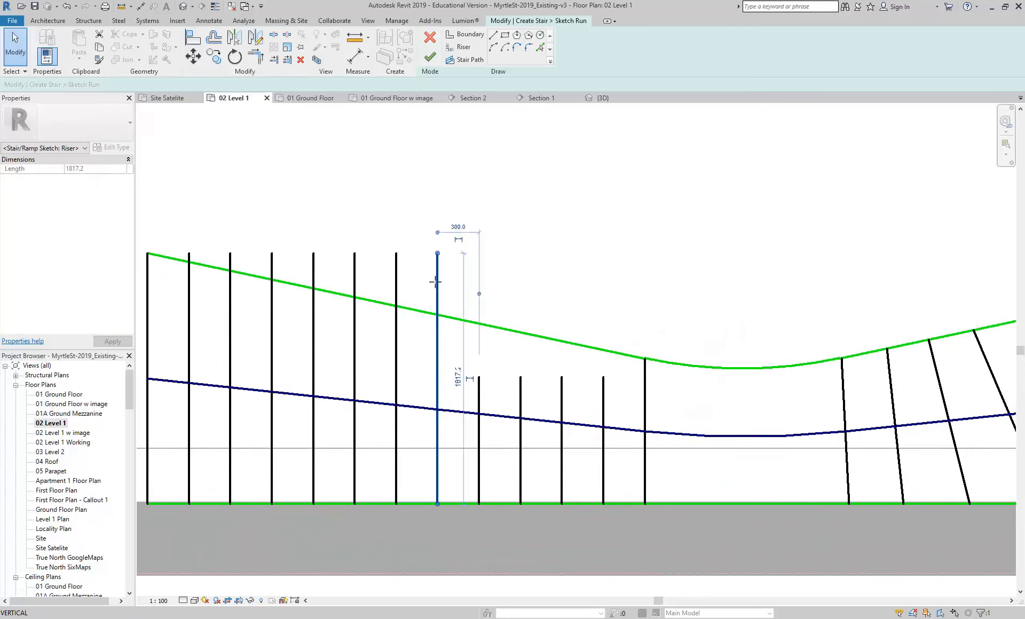
click(617, 327)
Step: Examine the curved section's upper and lower boundary segments and their end connections with the adjoining risers
click(664, 364)
middle_drag(642, 403, 509, 351)
click(535, 453)
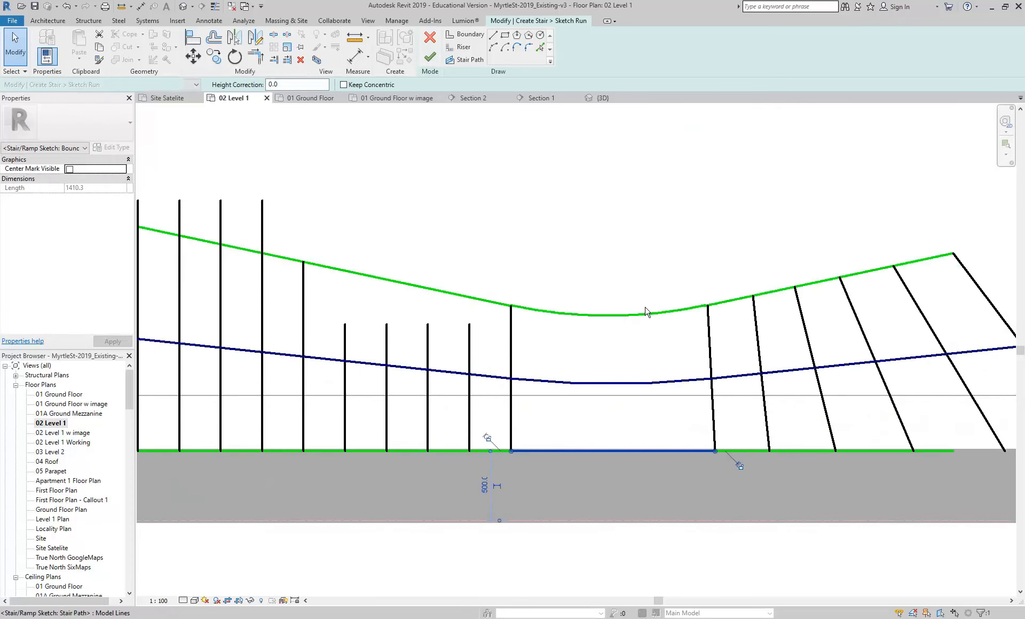
click(680, 312)
scroll(730, 309, up, 3)
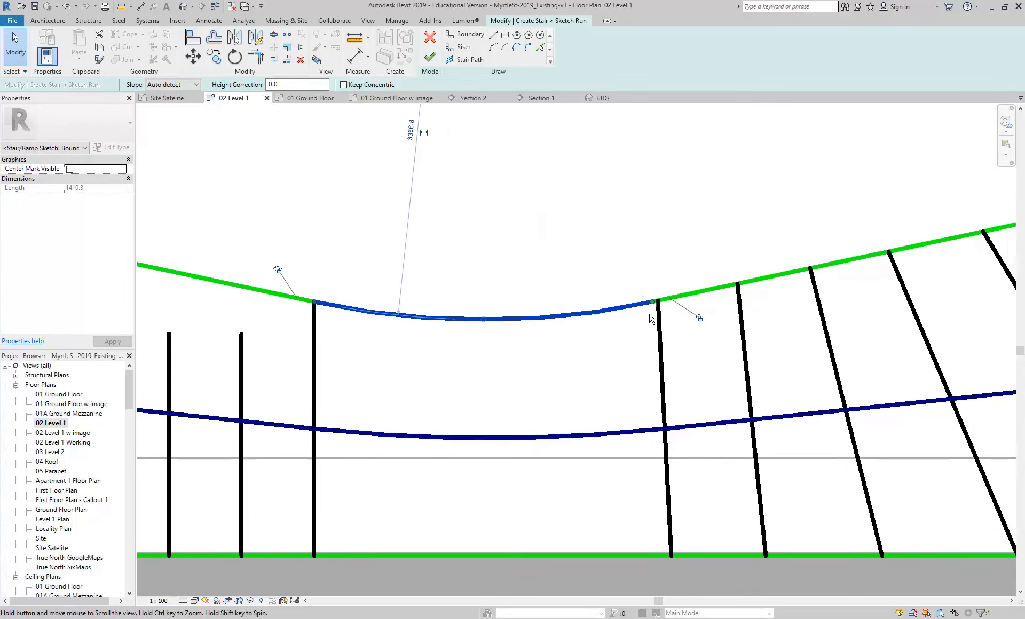
scroll(764, 413, down, 1)
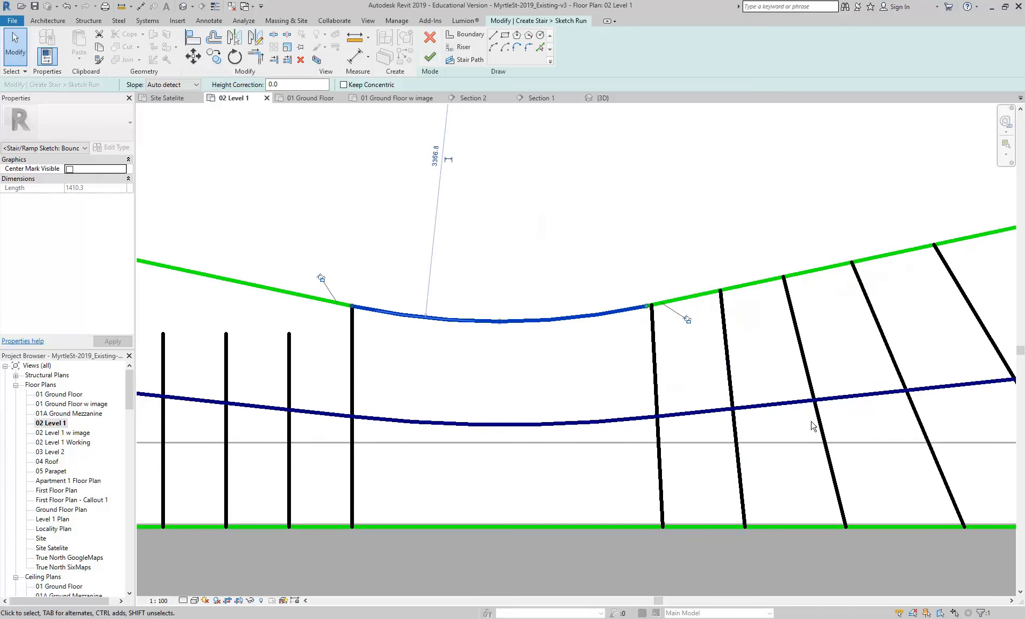
scroll(850, 408, down, 1)
middle_drag(850, 409, 628, 386)
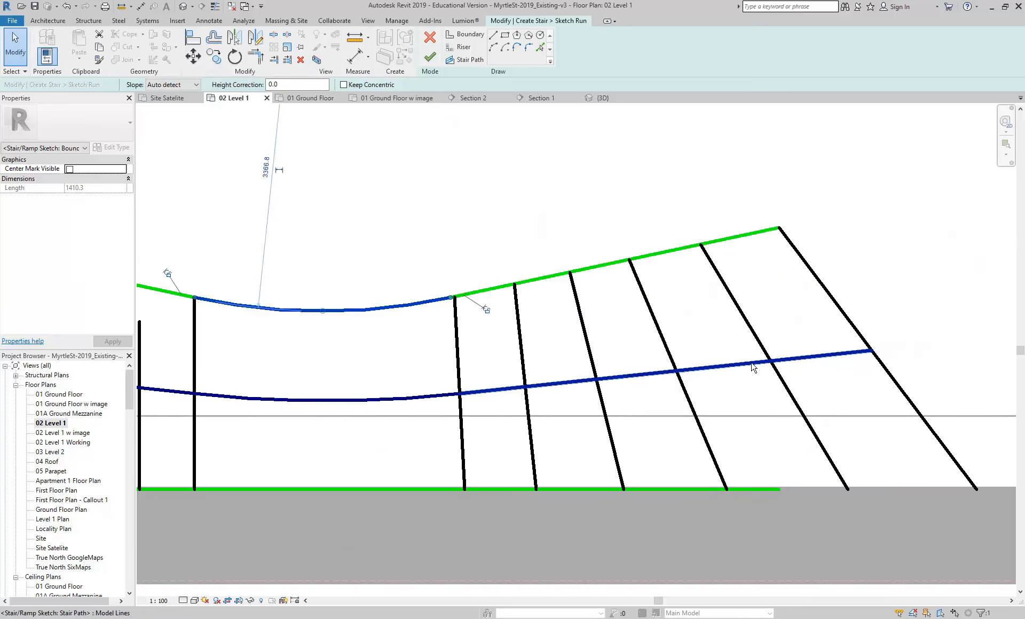
Step: Extend the lower boundary along the wall to the last slanted riser's base, then check that riser's connection to the upper boundary
click(770, 491)
middle_drag(786, 493, 730, 483)
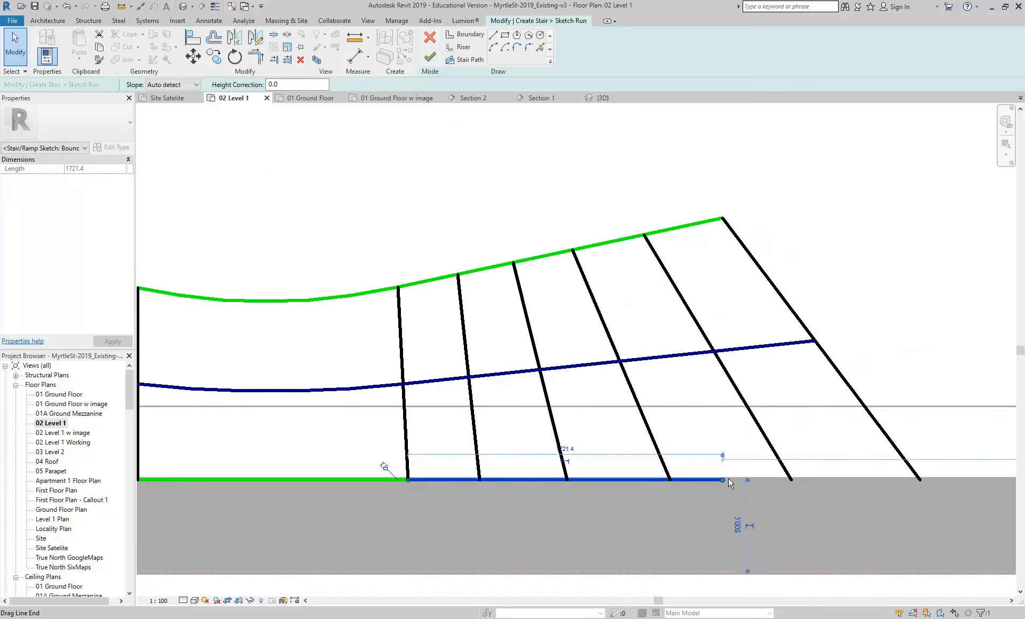
drag(733, 480, 918, 483)
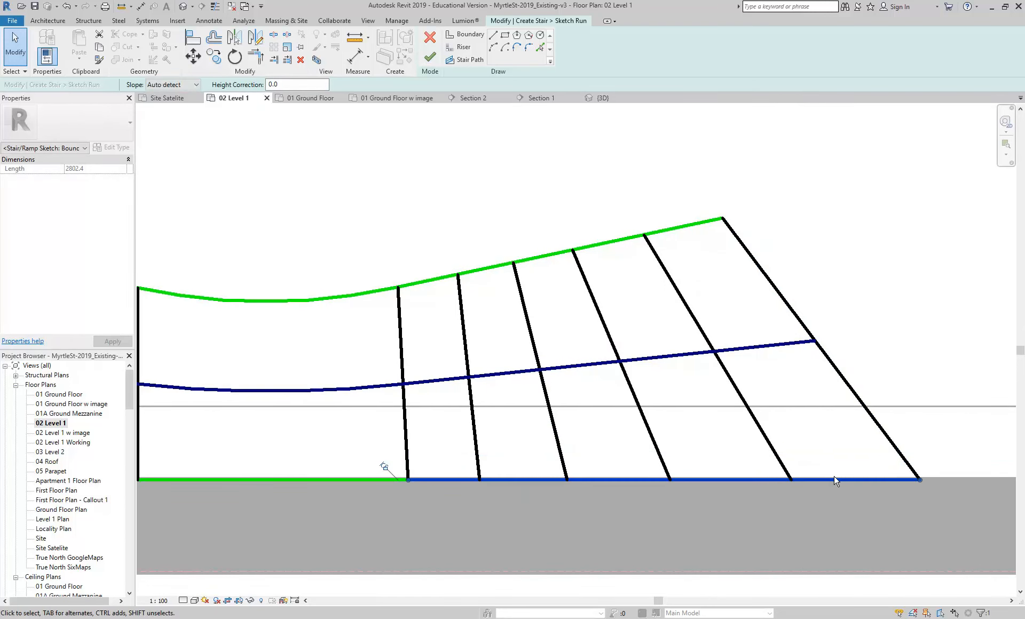
click(552, 239)
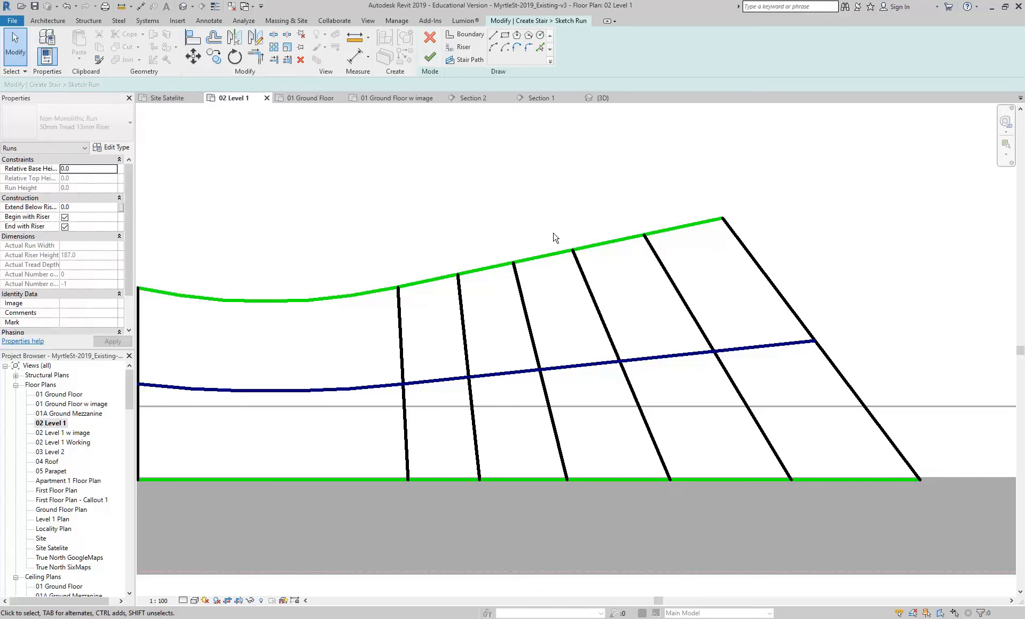
click(539, 260)
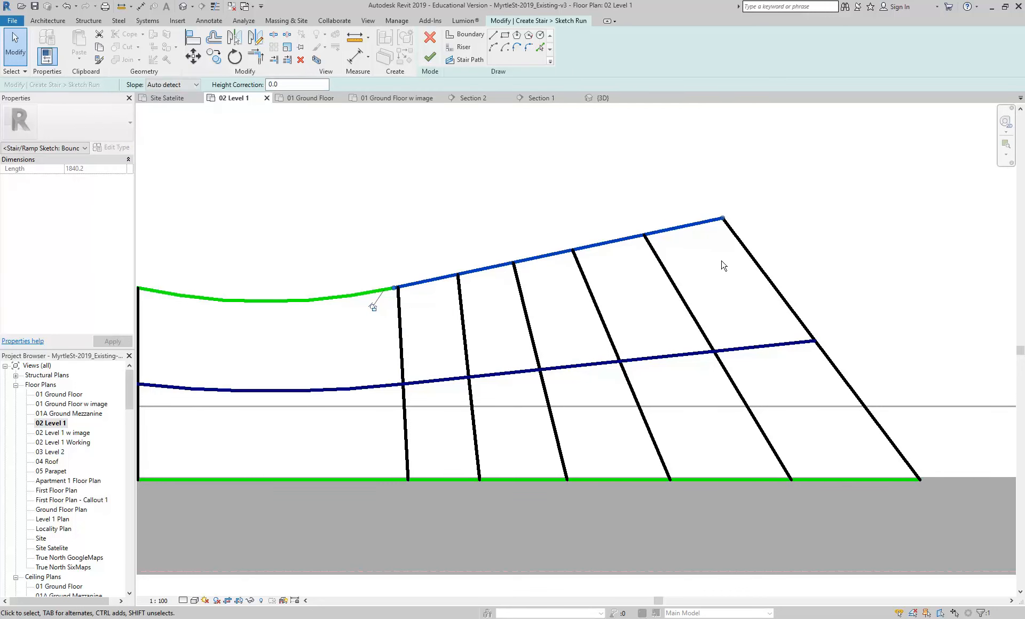
click(748, 252)
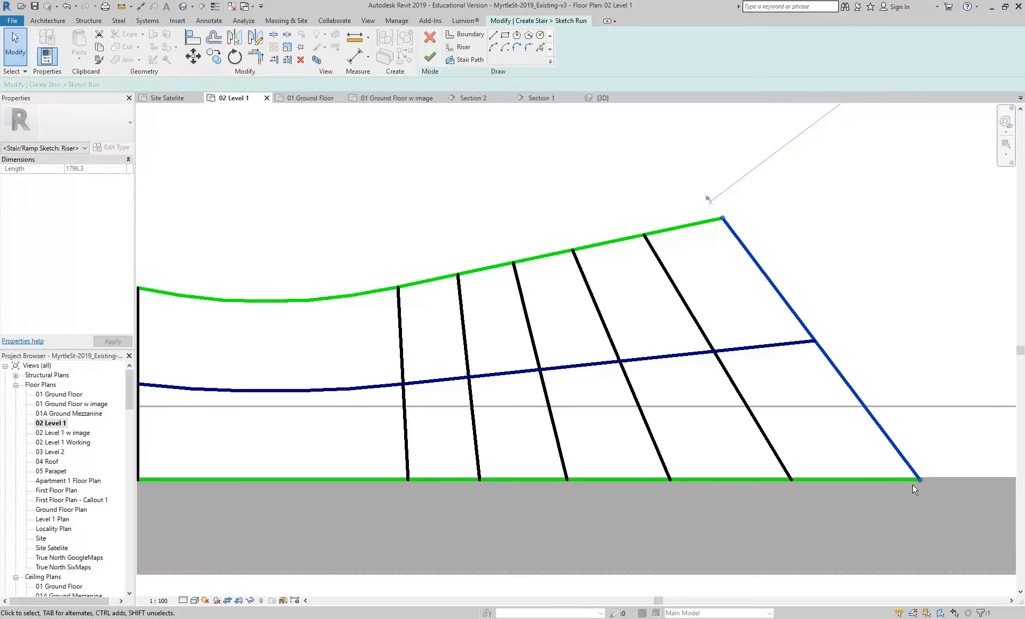
click(359, 231)
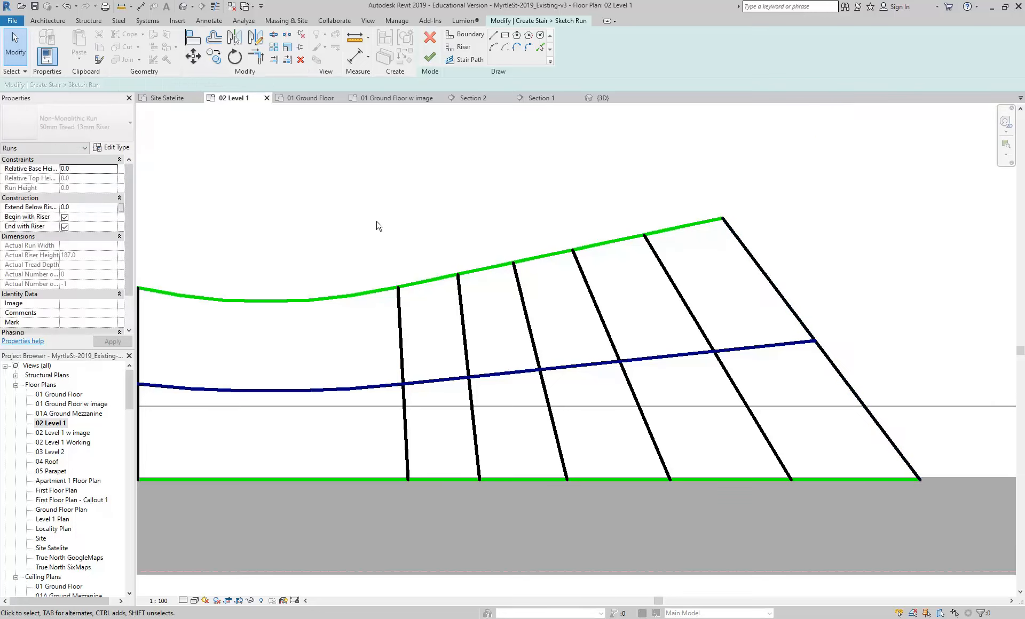
Step: Move the first slanted riser's upper end onto the endpoint where the curved and sloping boundaries meet
scroll(454, 219, up, 4)
click(480, 222)
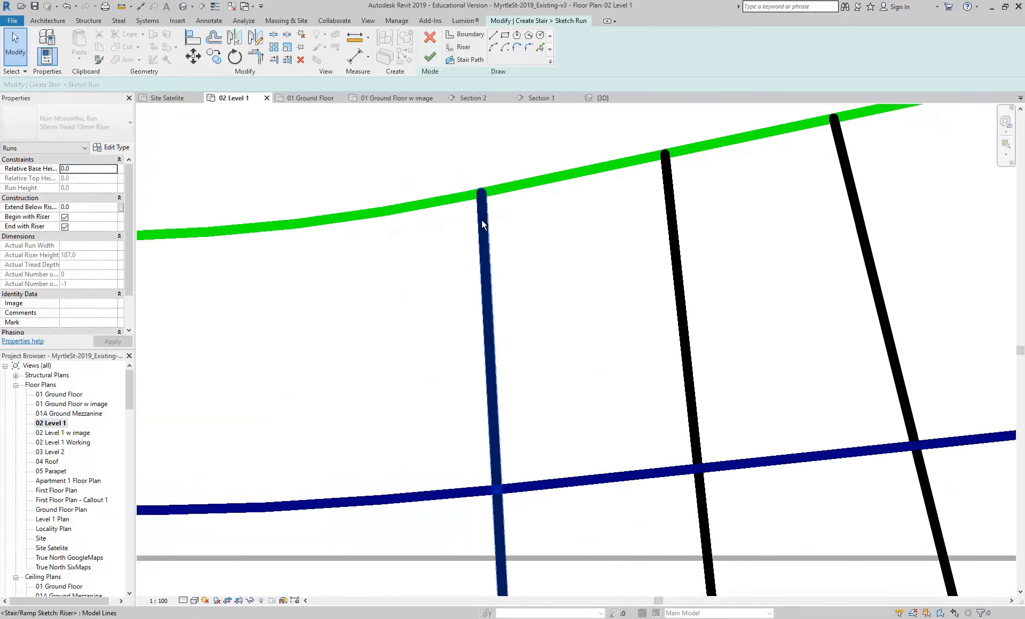
scroll(464, 183, up, 2)
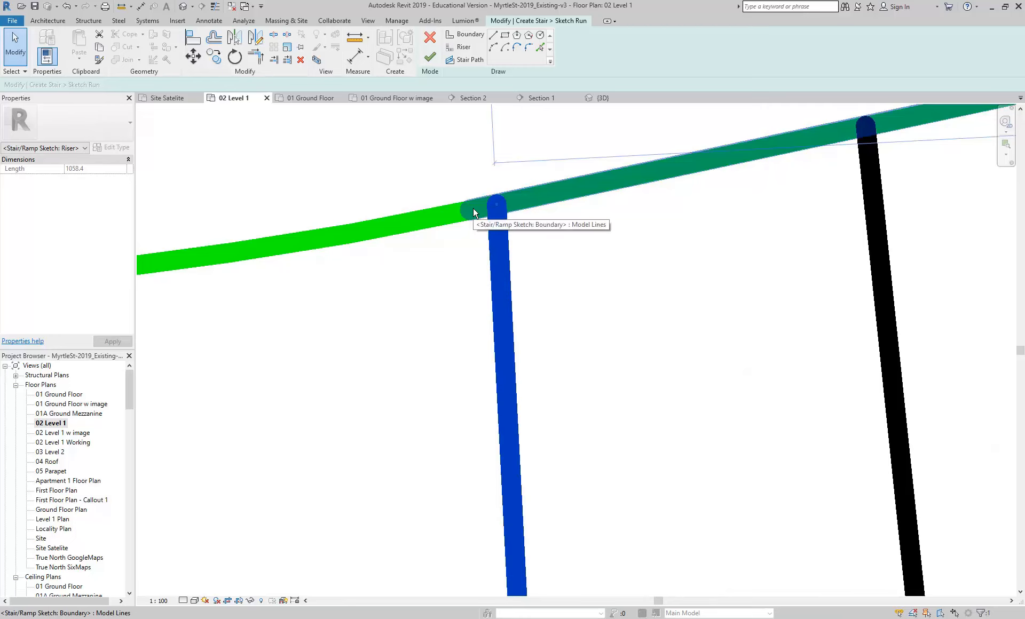
drag(496, 205, 470, 211)
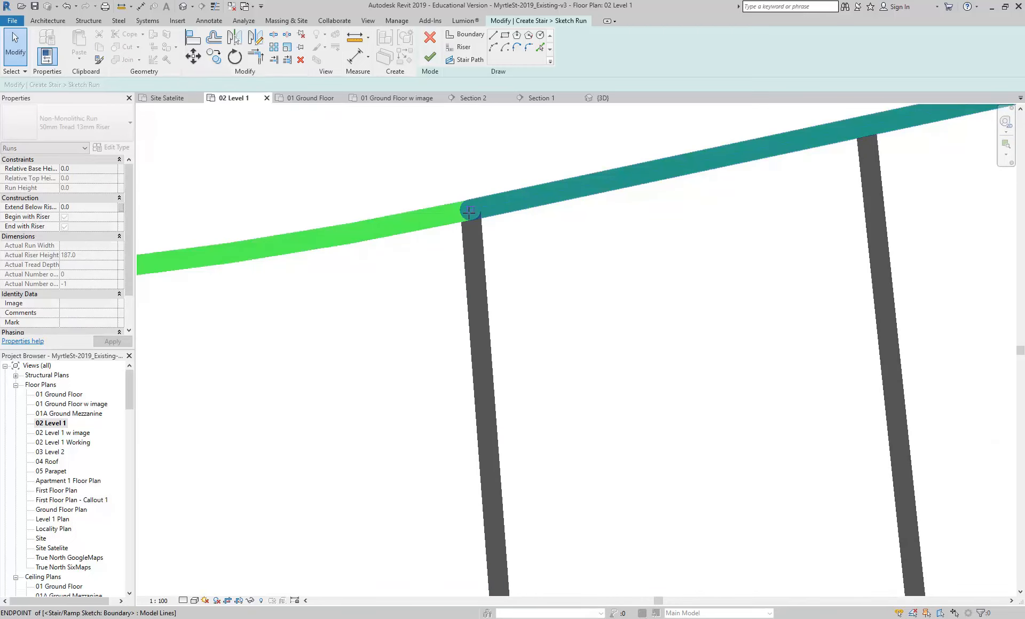
click(523, 288)
Step: Adjust the final straight stair path's start point where the curved path meets the first slanted riser
scroll(523, 287, down, 7)
middle_drag(441, 256, 449, 257)
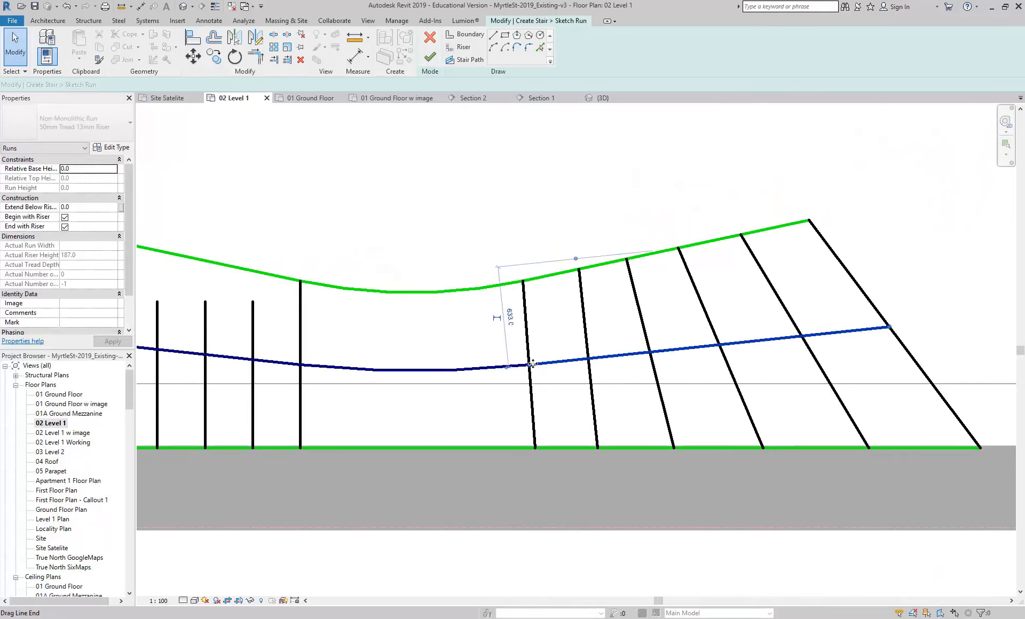
click(533, 365)
scroll(533, 363, up, 7)
mouse_move(517, 369)
mouse_down()
mouse_move(566, 365)
mouse_move(515, 369)
mouse_up()
click(489, 371)
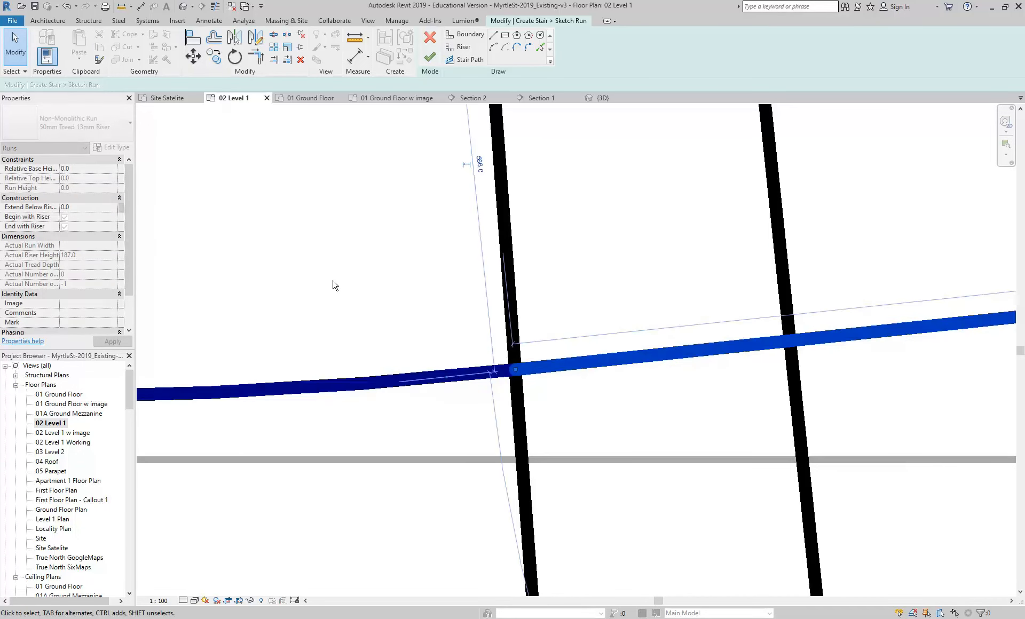
scroll(328, 283, down, 6)
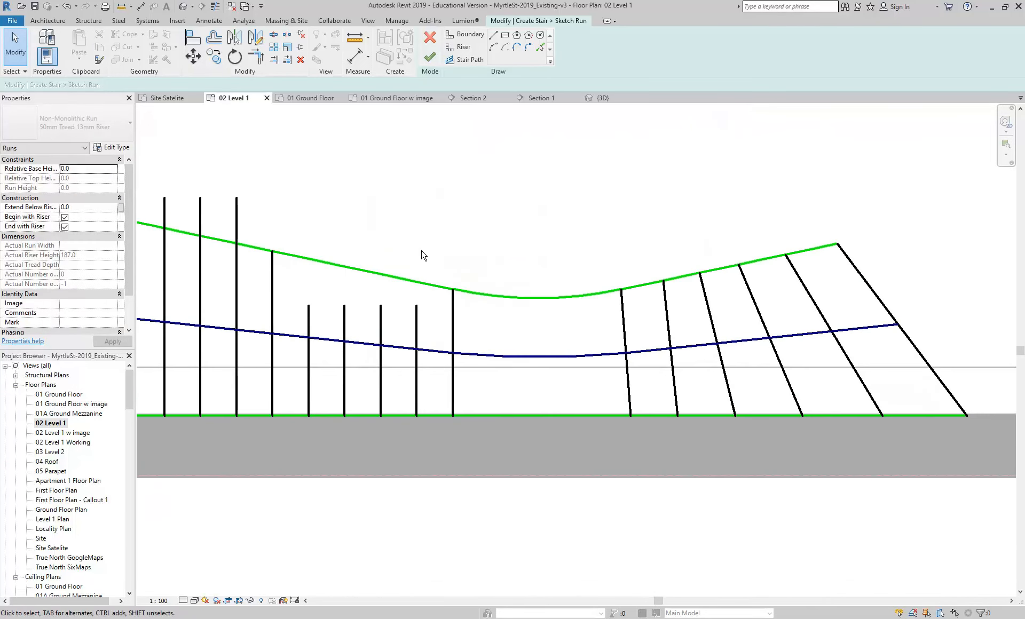
Step: Finish the run sketch and compare the run's actual number of risers with the stair's desired number
scroll(399, 292, down, 1)
middle_drag(399, 293, 476, 319)
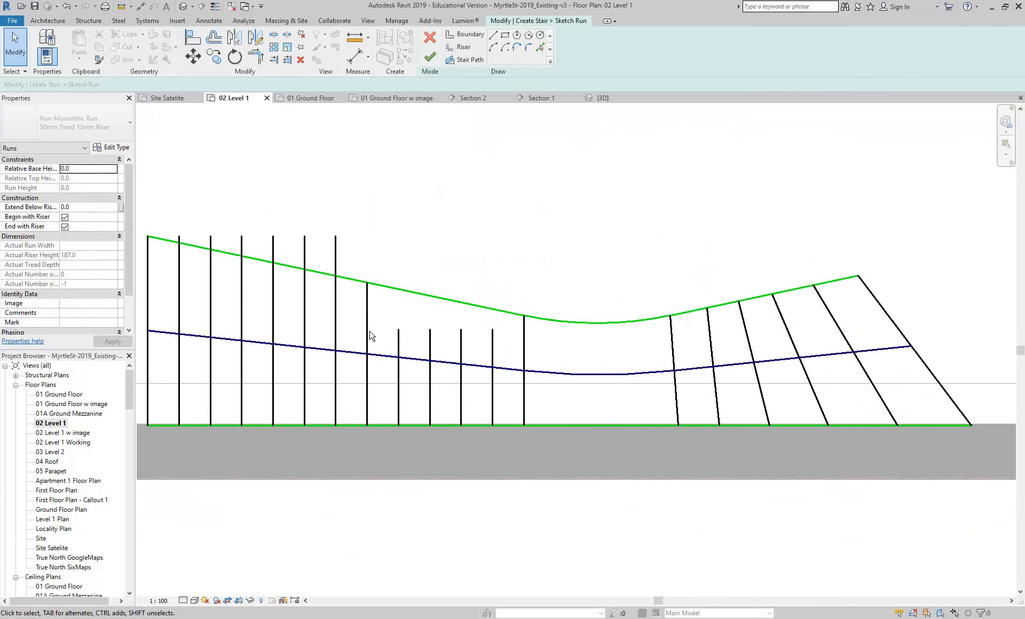
click(430, 57)
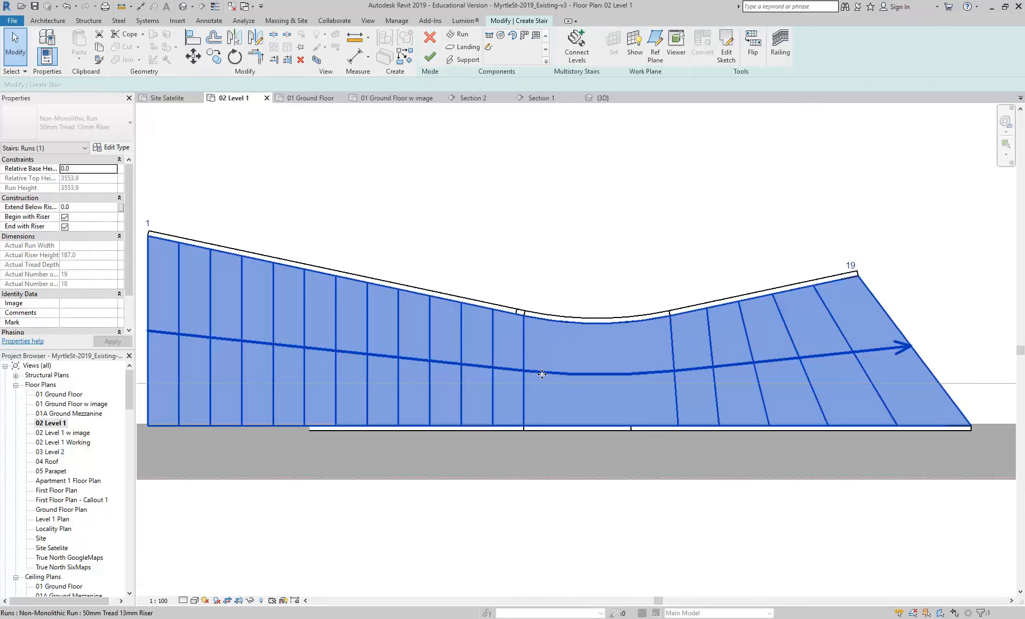
middle_drag(474, 241, 430, 240)
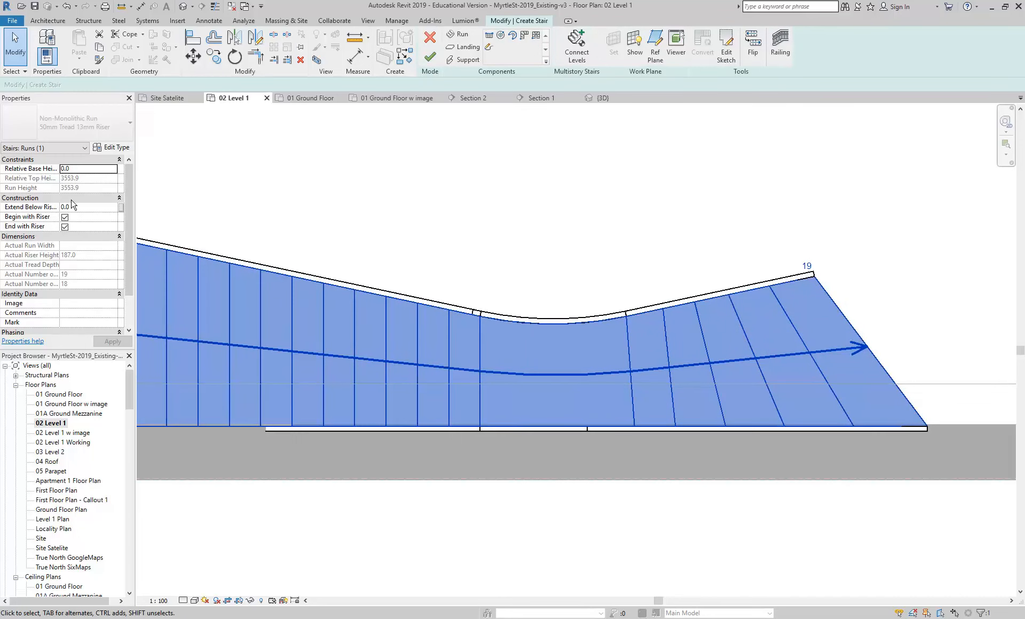
click(439, 206)
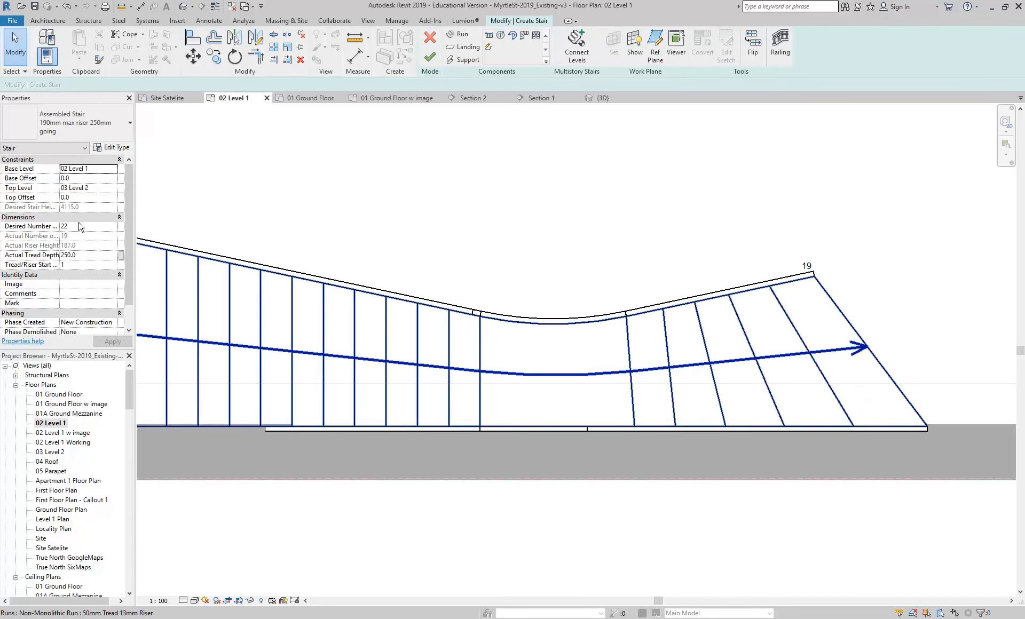
click(453, 362)
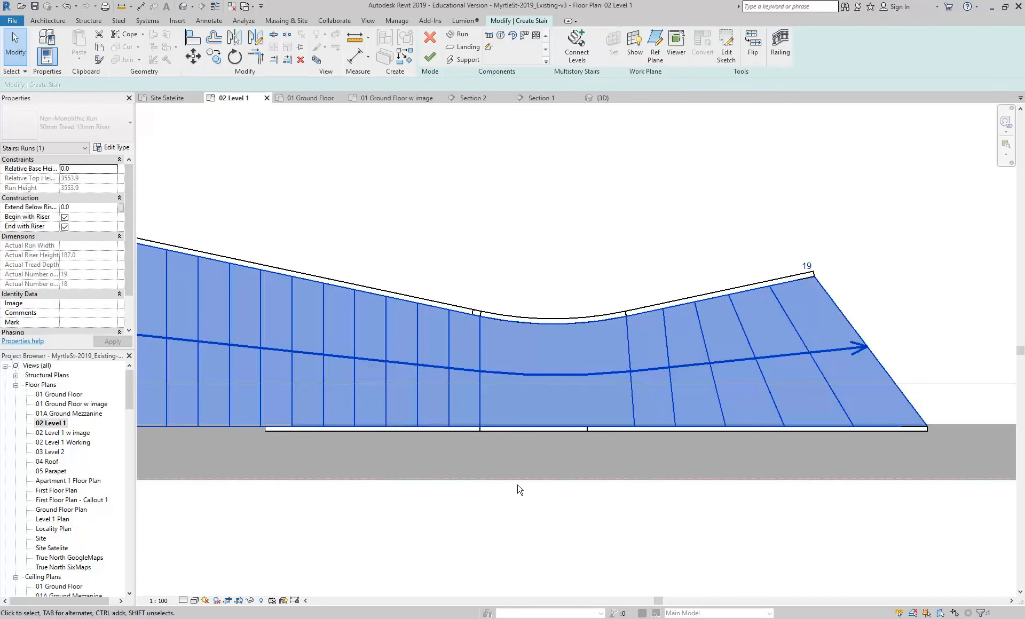
Step: Reopen the run's sketch and add a slanted riser beyond the last one, ending on the lower wall's face
click(727, 52)
scroll(771, 172, down, 2)
middle_drag(771, 173, 511, 228)
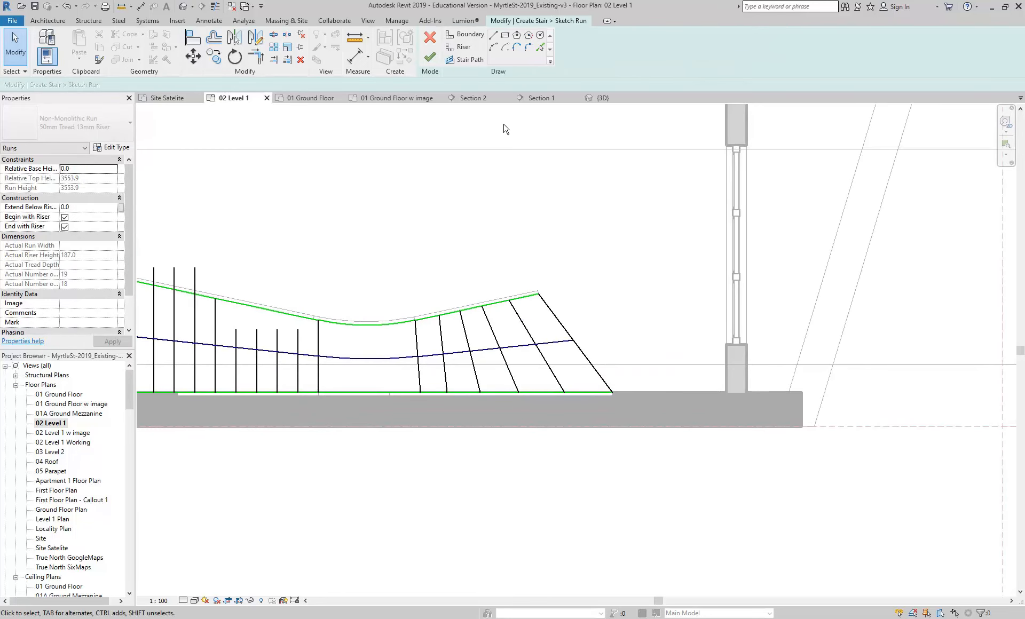
click(460, 49)
scroll(634, 350, up, 2)
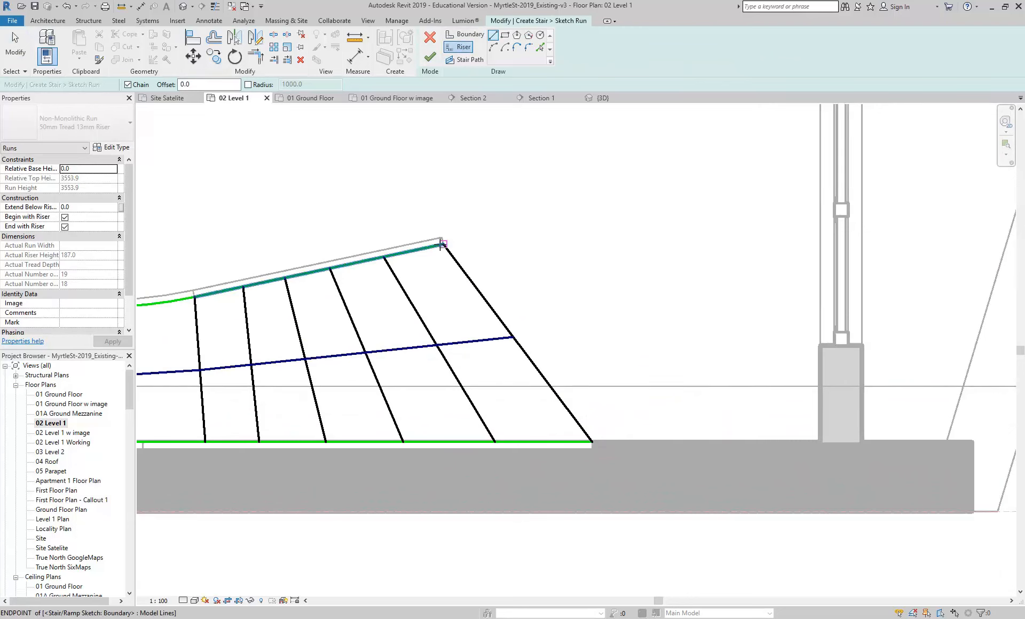
click(503, 232)
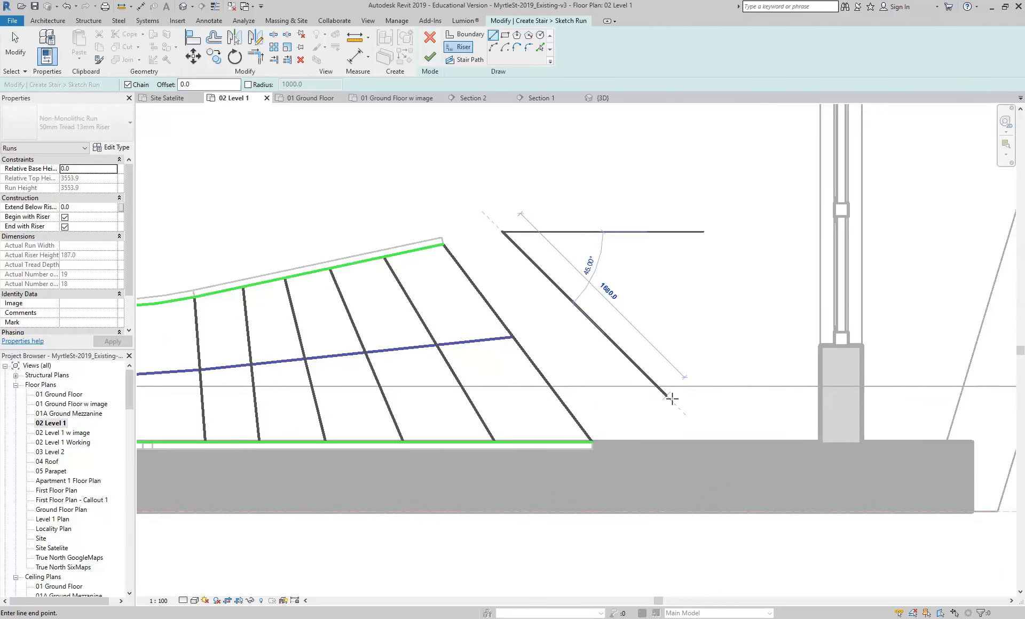
click(697, 442)
scroll(696, 318, down, 1)
middle_drag(696, 318, 626, 382)
right_click(647, 344)
click(672, 350)
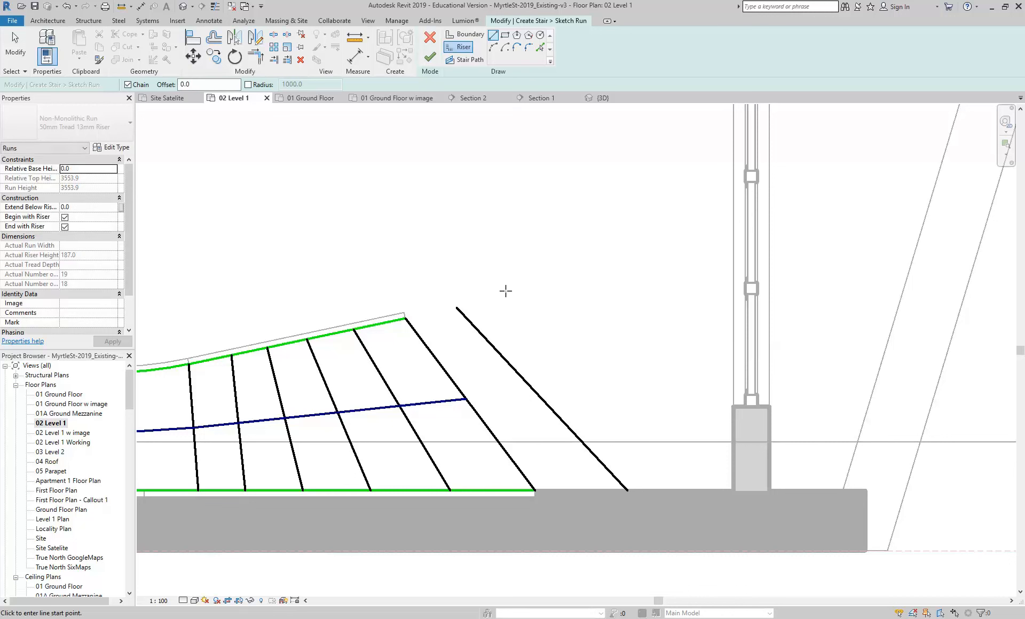
Step: Add two more fanned risers, one about 2523 mm long to the inner wall corner and one ending higher on the end wall's face
click(505, 291)
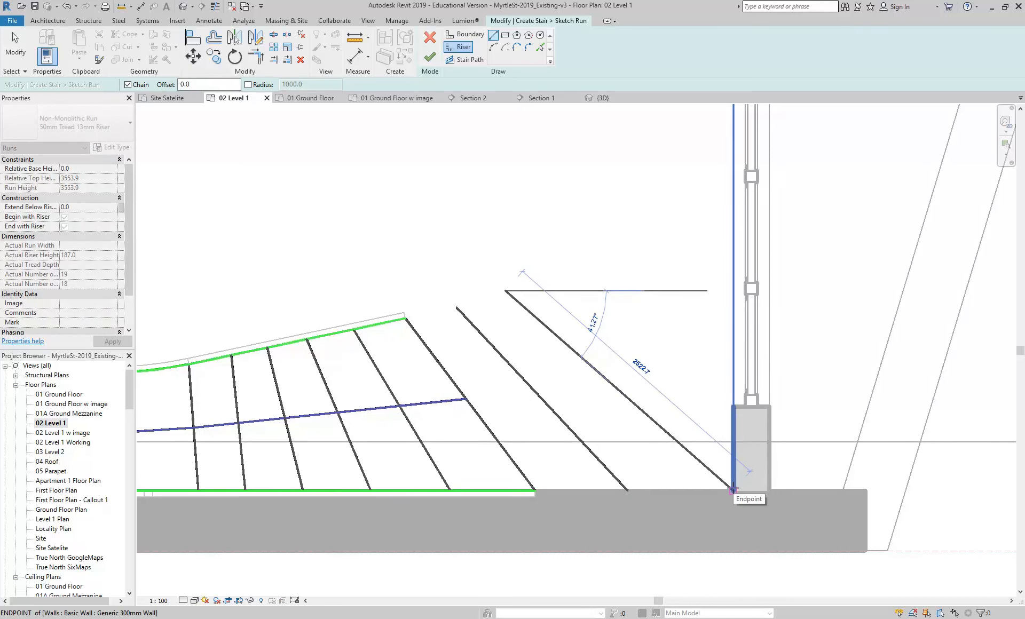
click(733, 488)
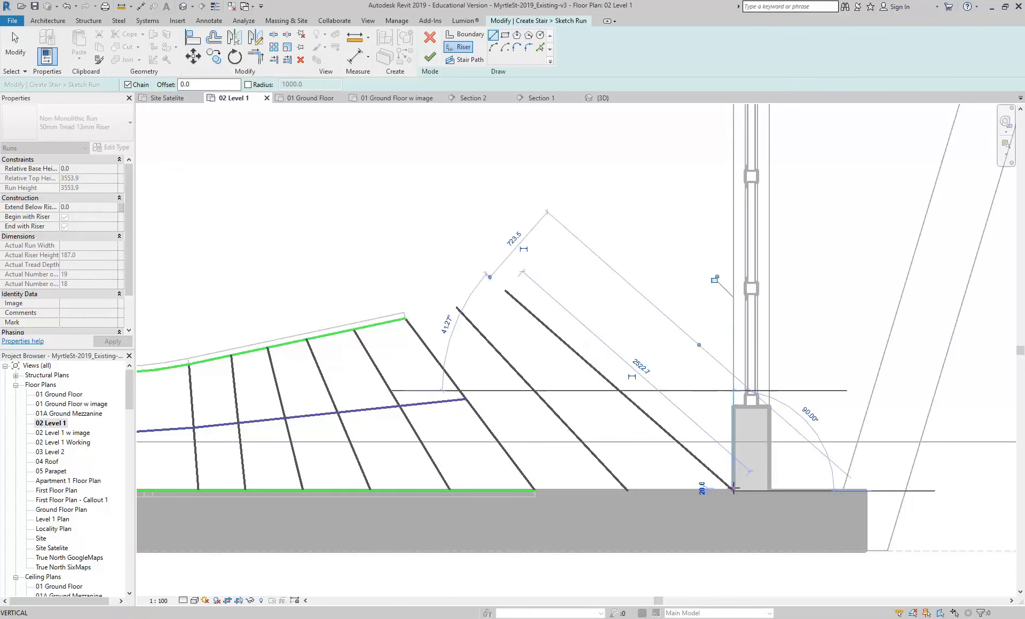
right_click(550, 268)
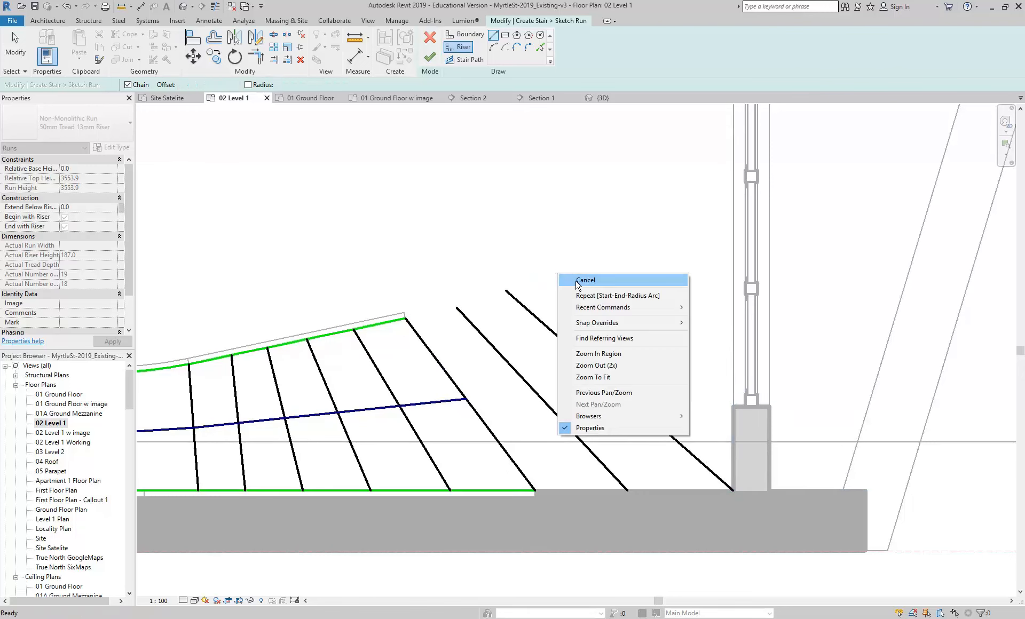
click(554, 273)
click(552, 270)
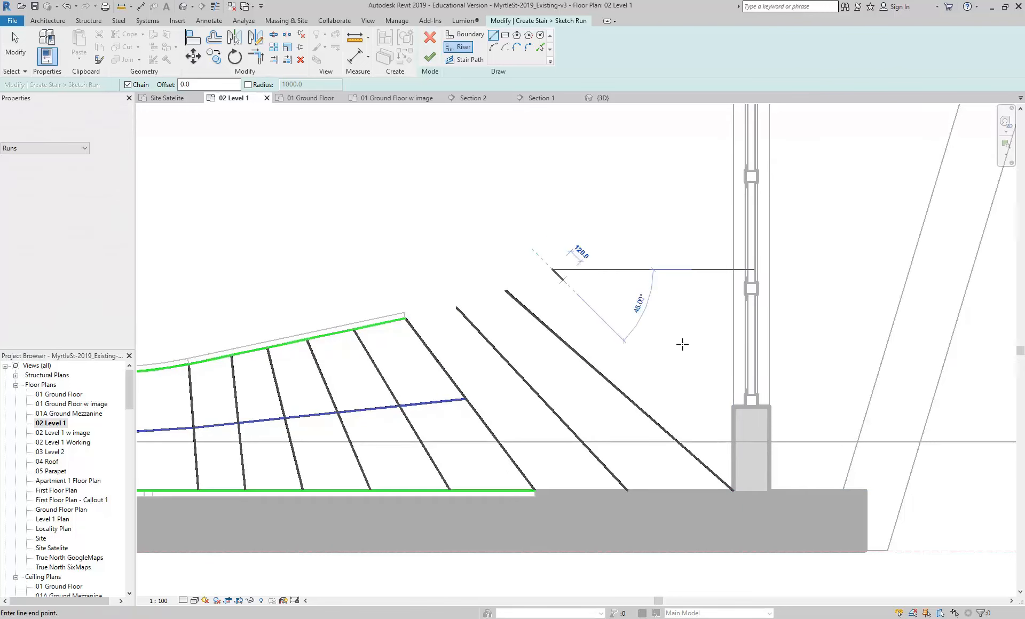
click(733, 398)
right_click(604, 207)
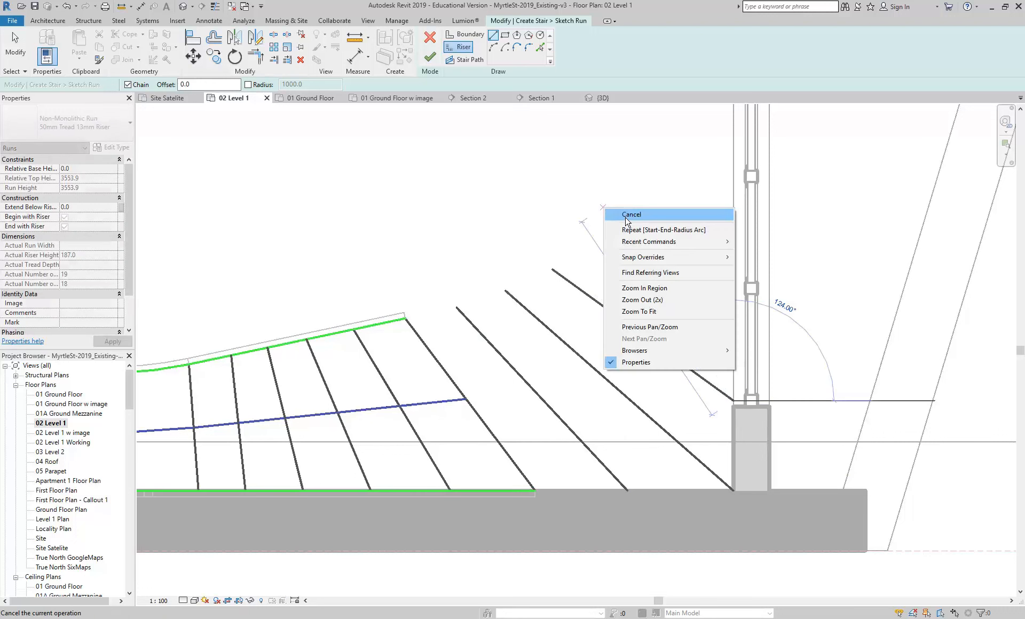
click(626, 216)
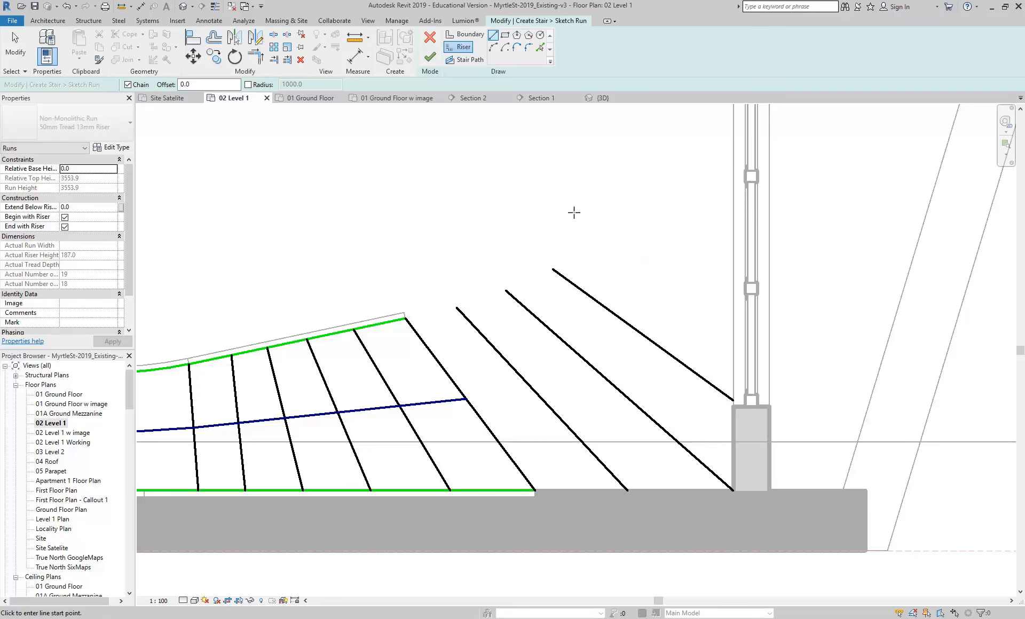
right_click(334, 169)
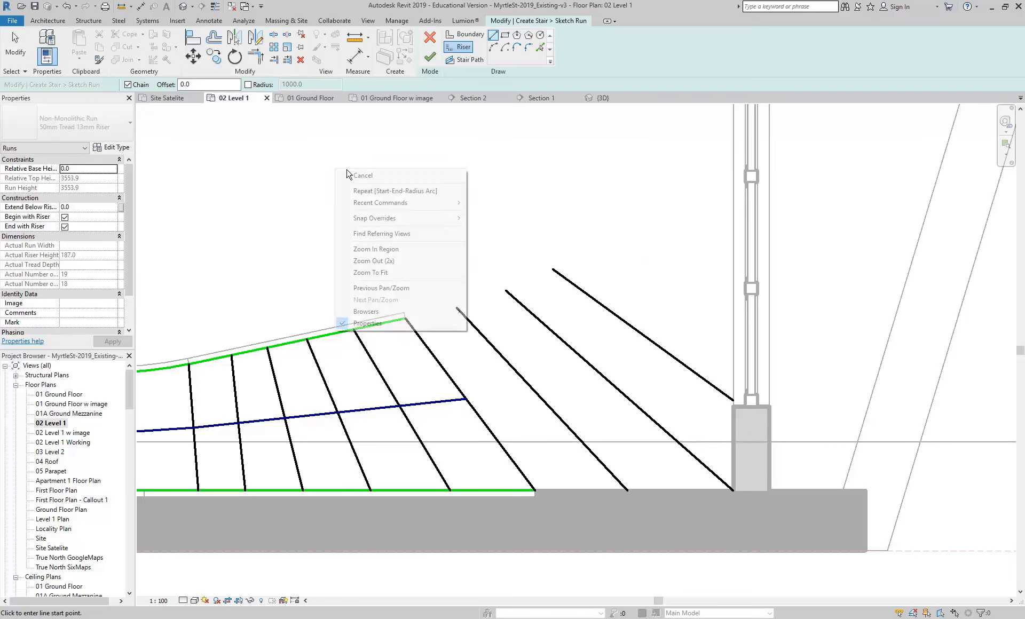
click(353, 173)
right_click(392, 186)
click(412, 193)
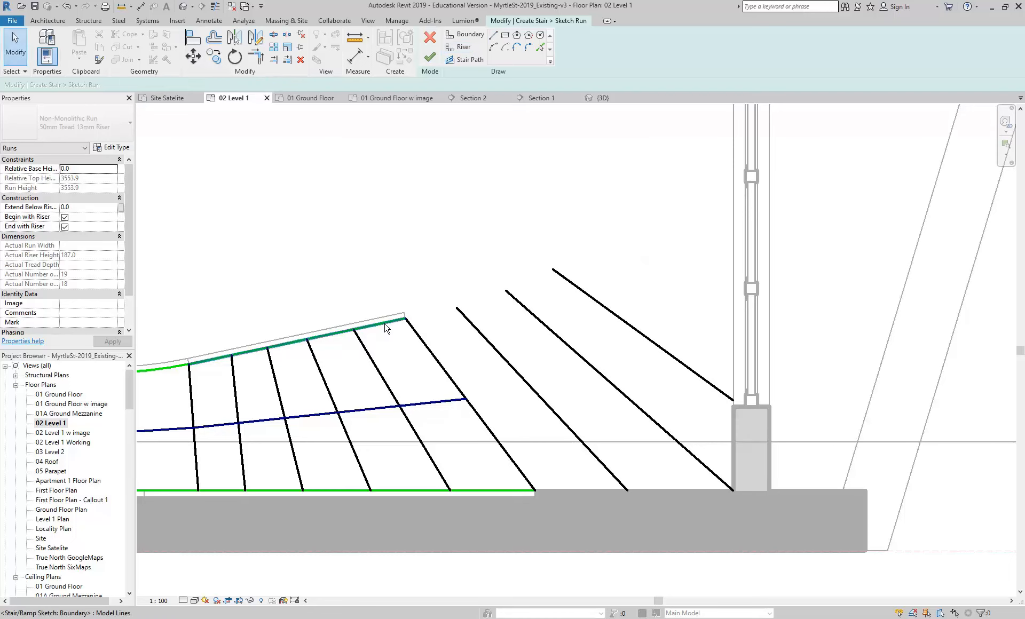
Step: Draw a boundary arc of about 5818 mm radius from the sloping upper boundary's end to the final riser's upper end
click(386, 324)
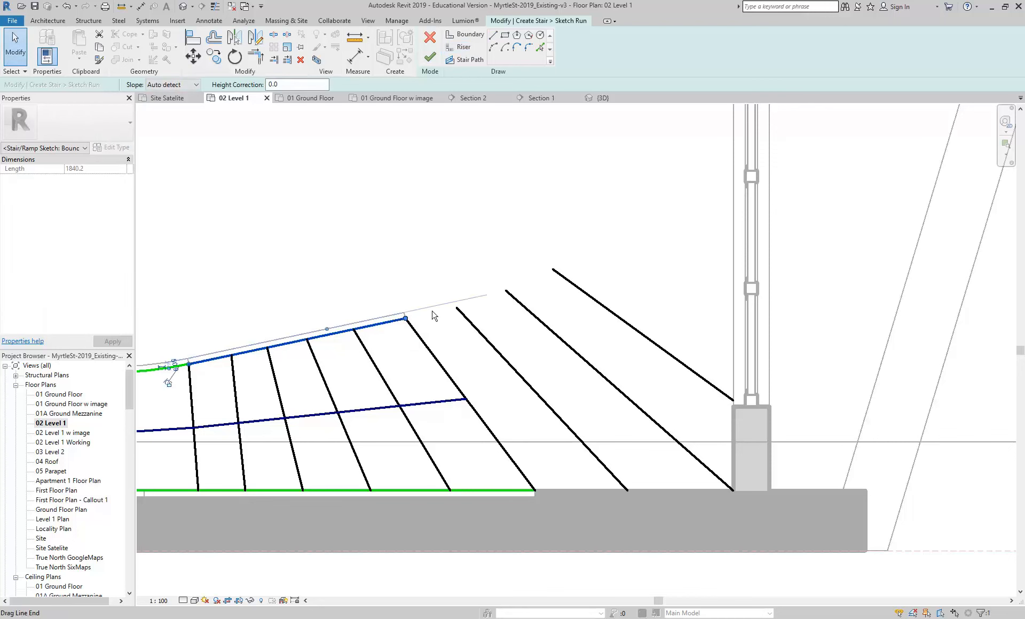
click(494, 48)
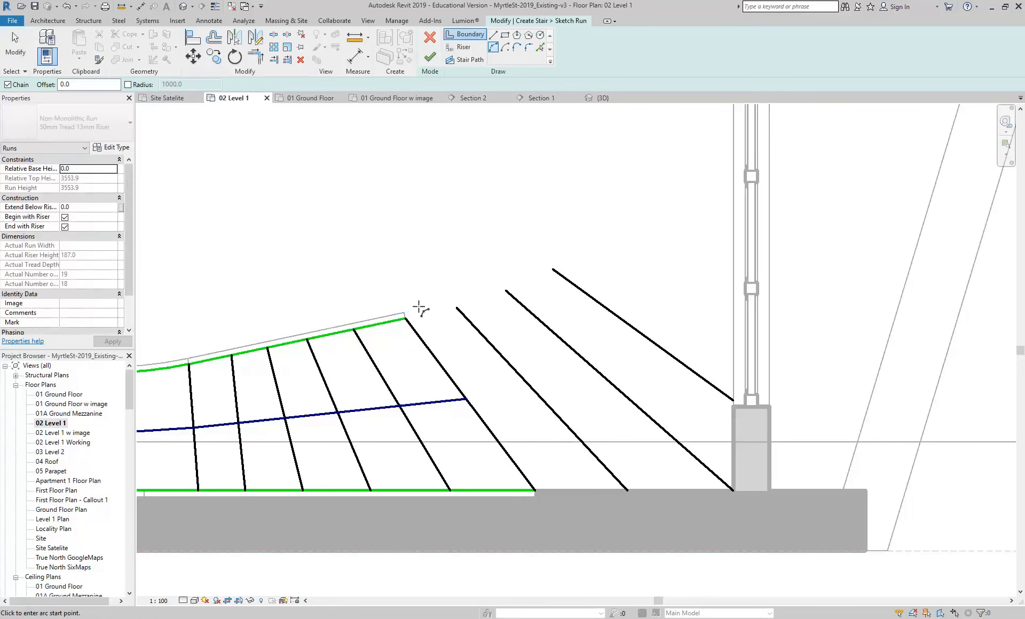
click(406, 319)
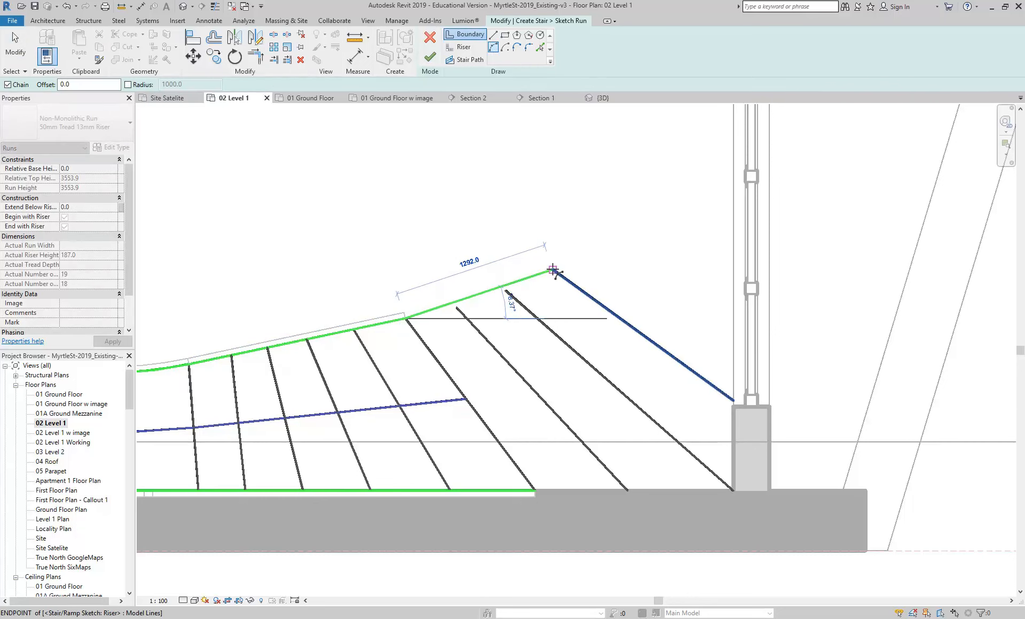
click(553, 271)
key(Escape)
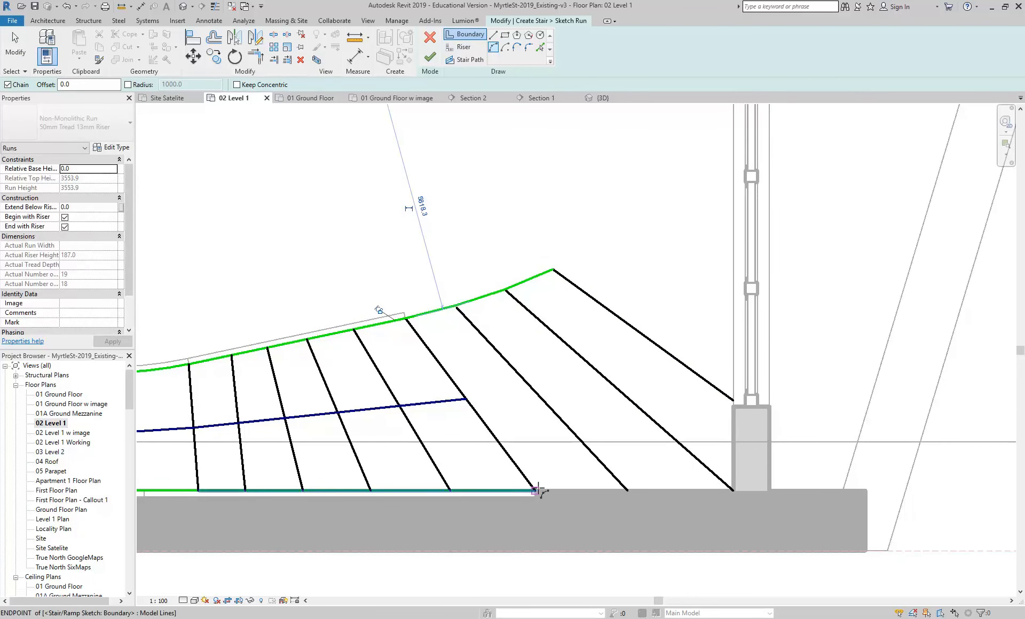
click(733, 490)
click(733, 400)
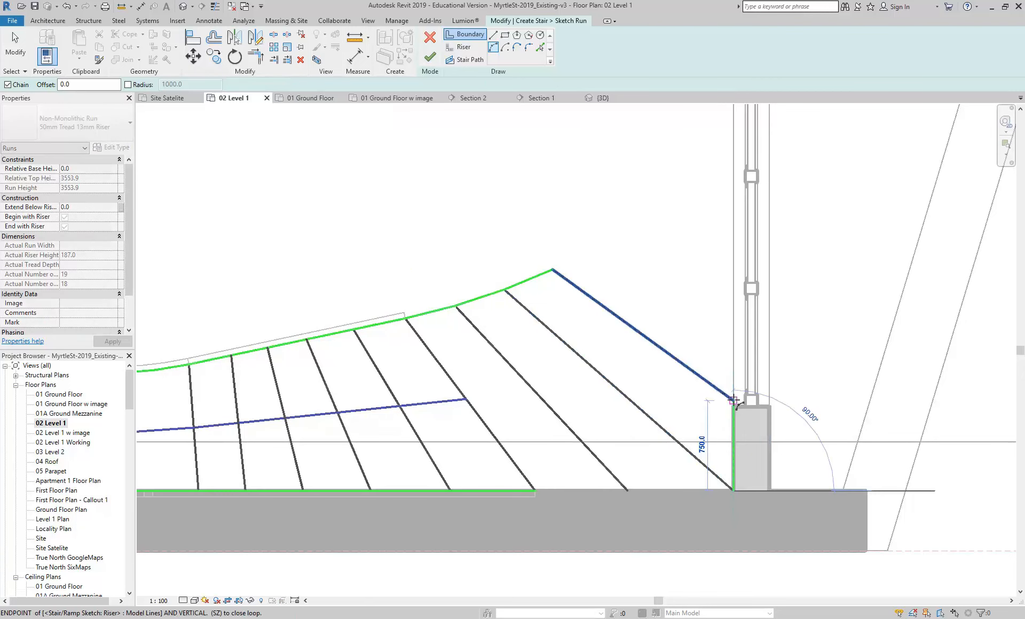
right_click(760, 293)
click(777, 297)
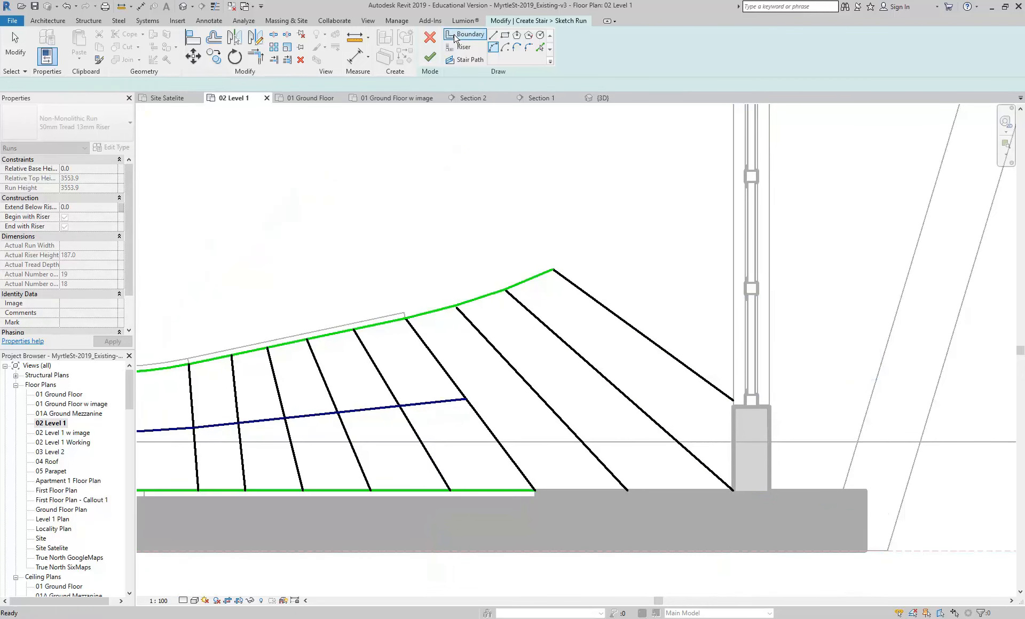
Step: Draw a straight boundary about 750 mm long up the end wall to the final riser, and extend the lower boundary to its corner
click(733, 490)
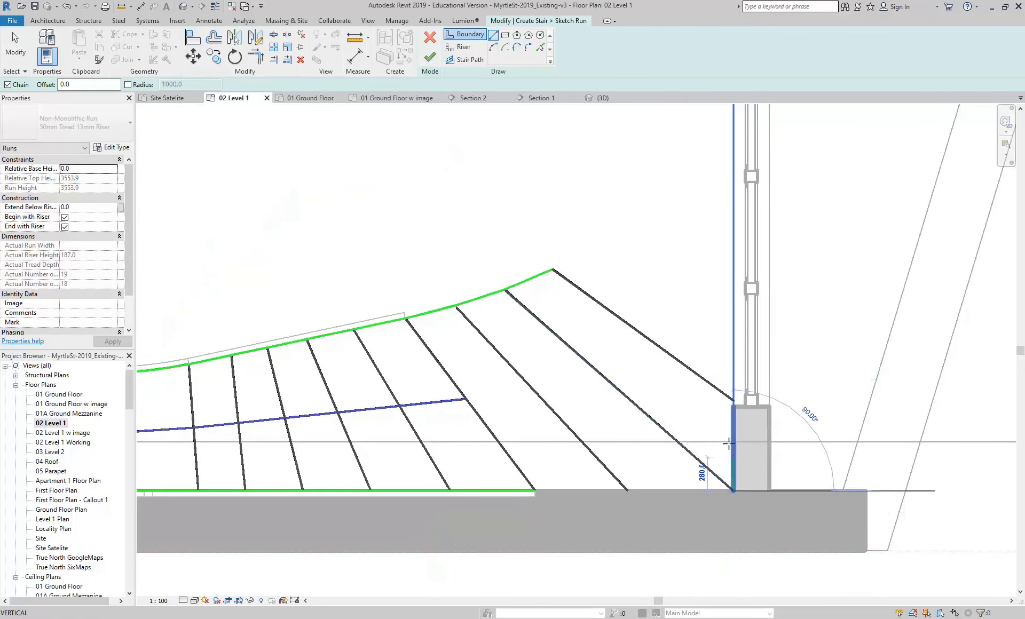
click(735, 400)
key(Escape)
key(Escape)
key(t)
key(r)
click(733, 451)
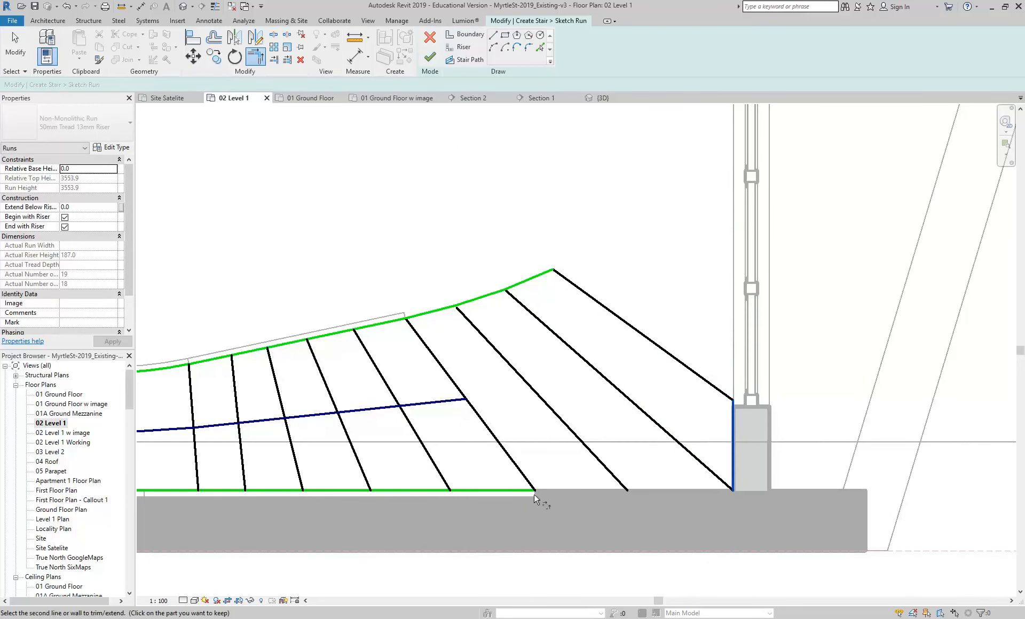
click(510, 490)
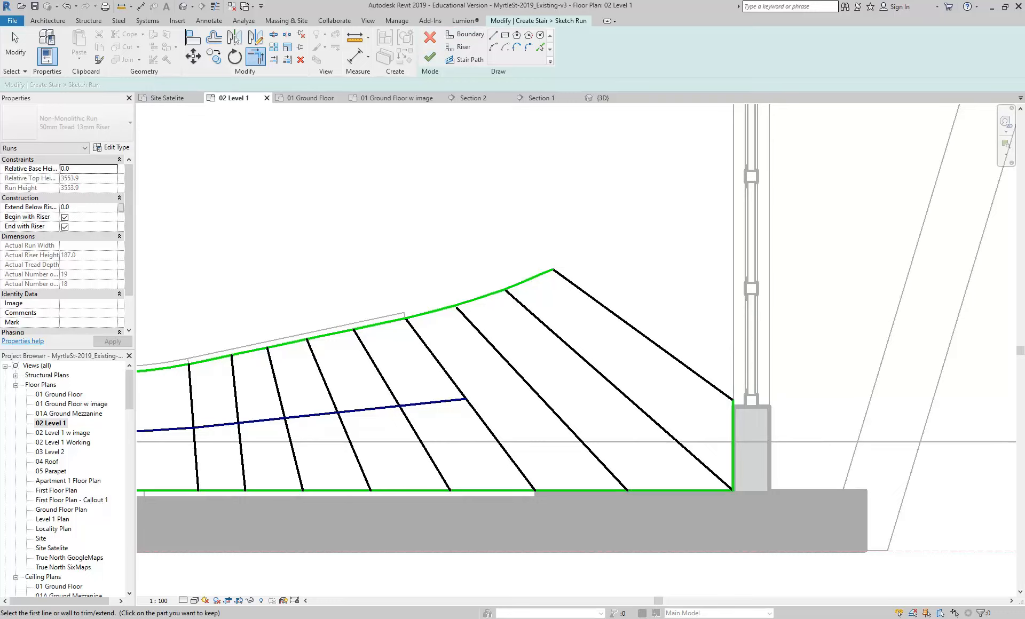
Step: Continue the stair path with a tangent arc of about 3260 mm radius from its existing end to the final riser
scroll(588, 369, down, 2)
scroll(590, 385, up, 1)
scroll(598, 428, up, 1)
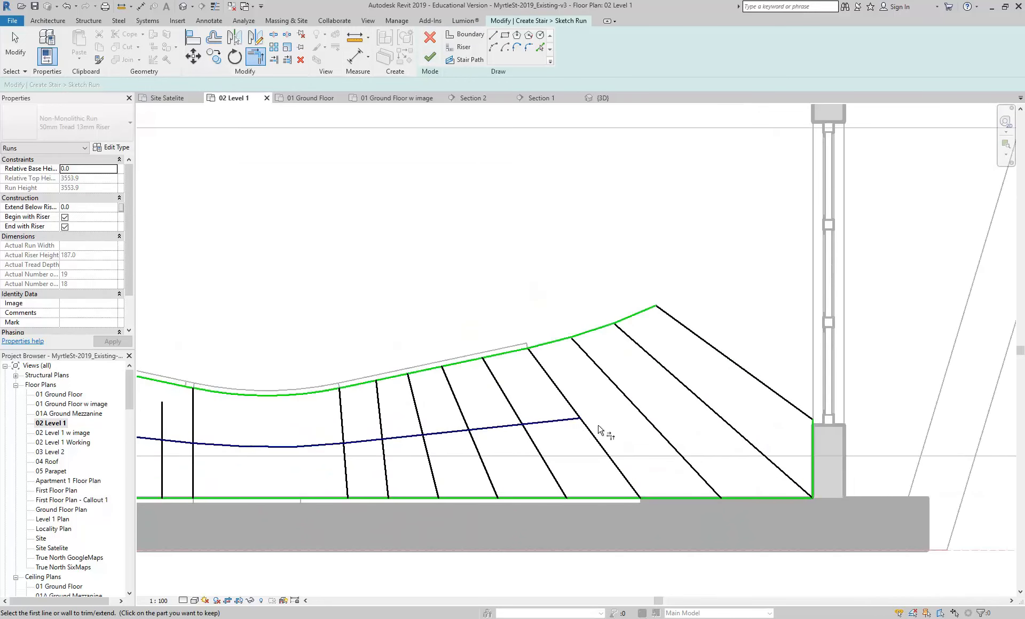
click(465, 59)
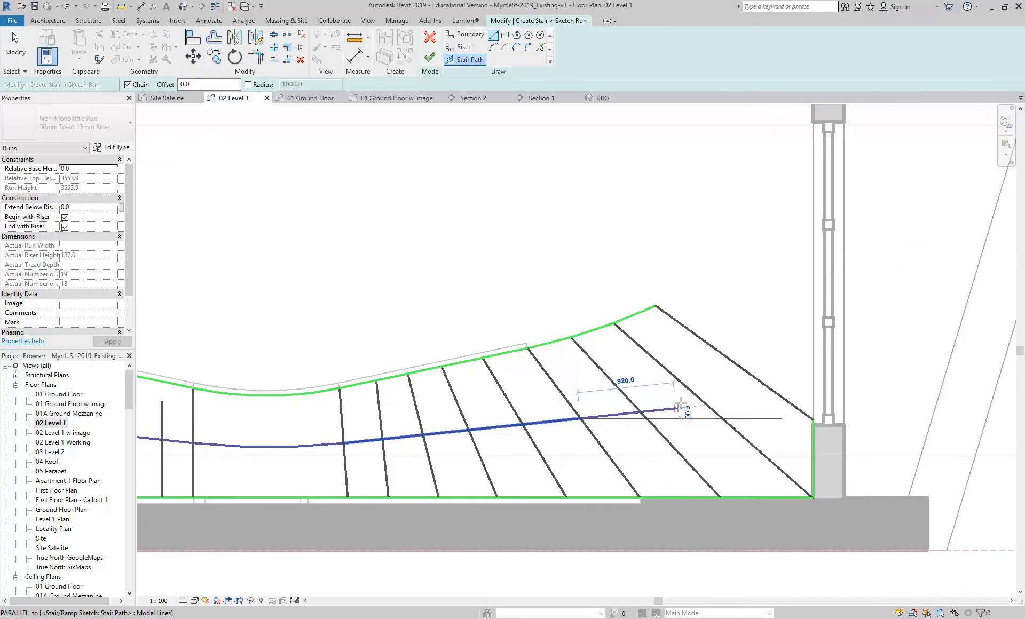
click(580, 418)
click(492, 50)
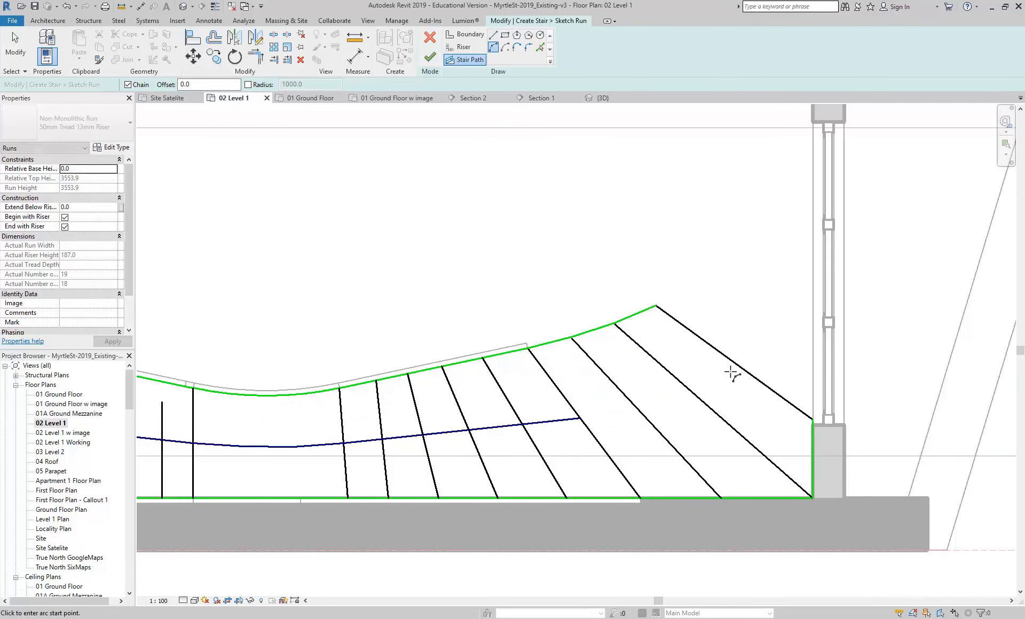
click(580, 419)
click(734, 366)
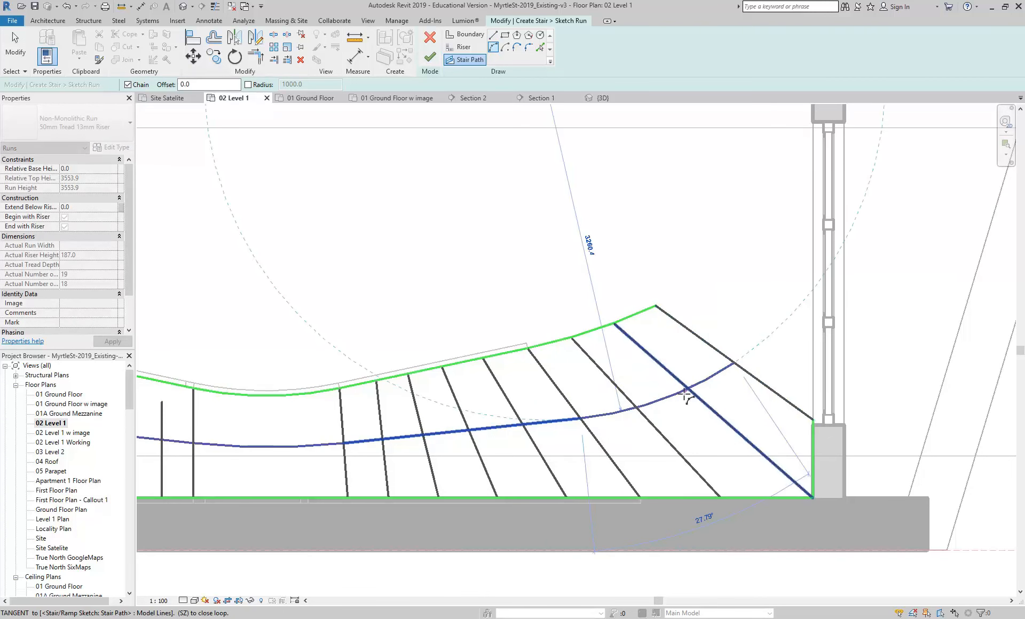
click(686, 396)
Step: Finish the extended run's sketch and check its riser count against the stair's desired number of risers
scroll(279, 279, down, 2)
middle_drag(287, 287, 594, 362)
click(431, 59)
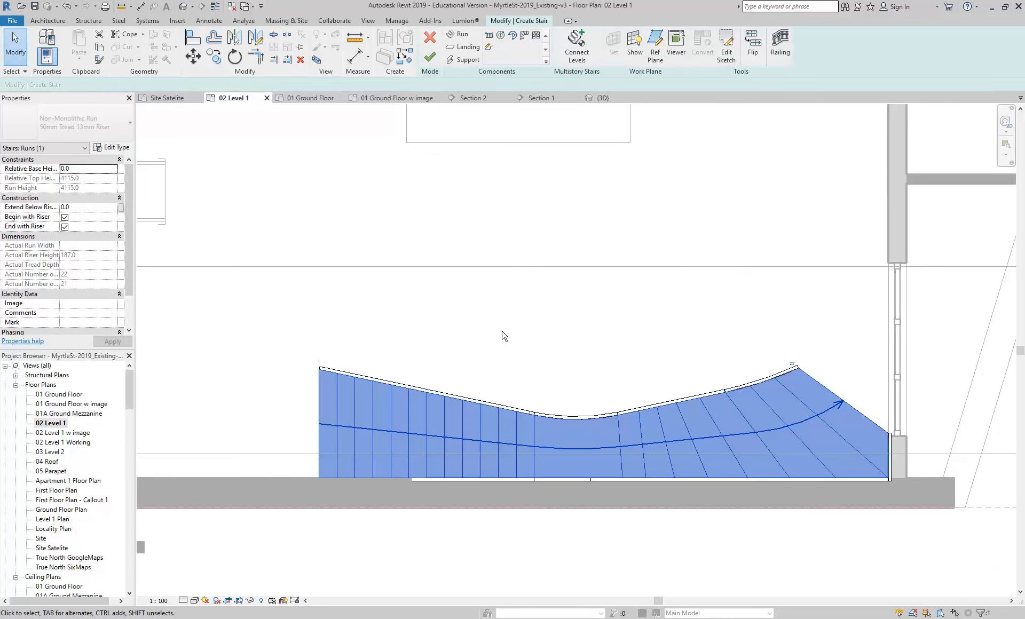
click(503, 336)
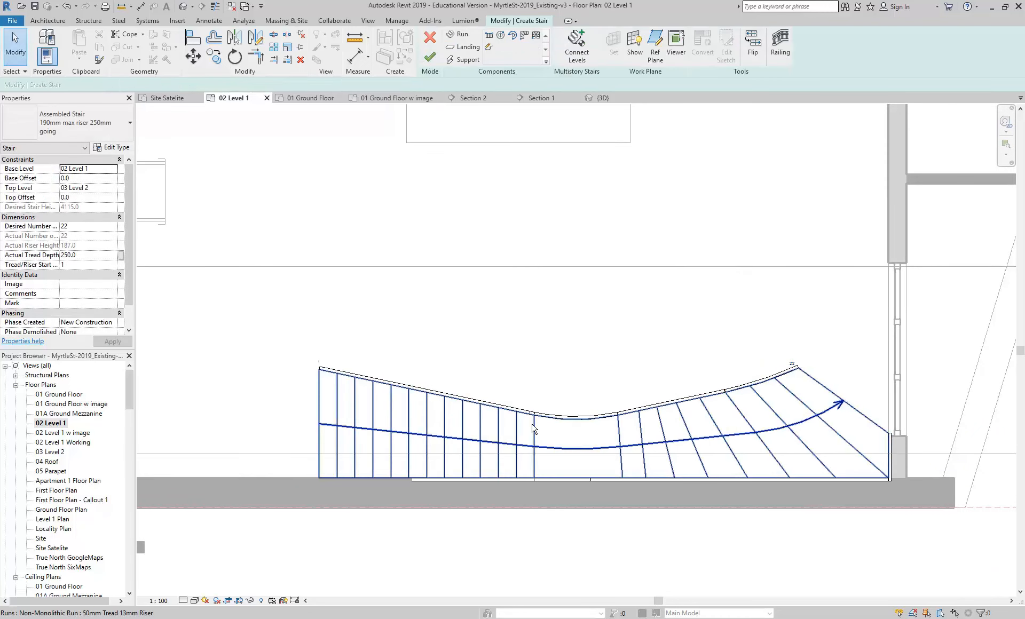
click(575, 439)
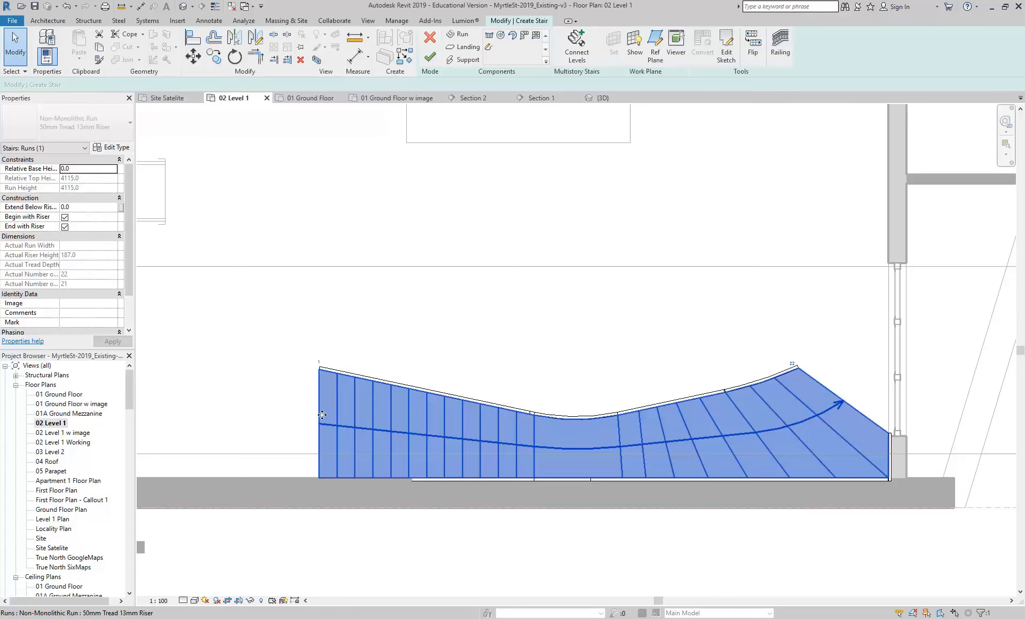
Step: Open the default 3D view, finish the stair, and inspect it inside the section box
drag(129, 390, 124, 451)
double_click(42, 499)
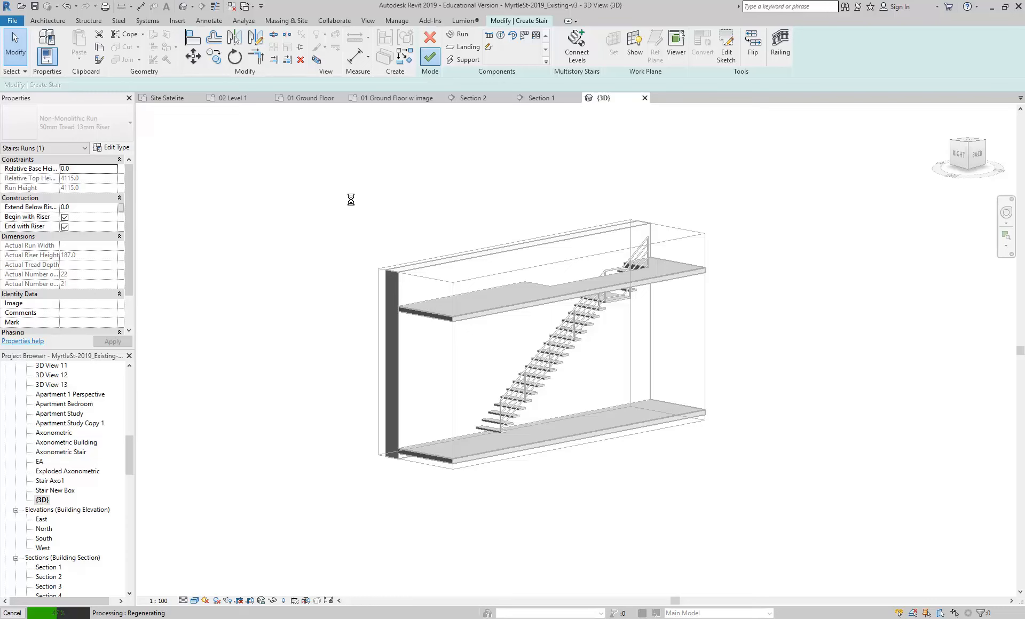
mouse_move(443, 377)
middle_down()
mouse_move(551, 350)
mouse_move(491, 359)
middle_up()
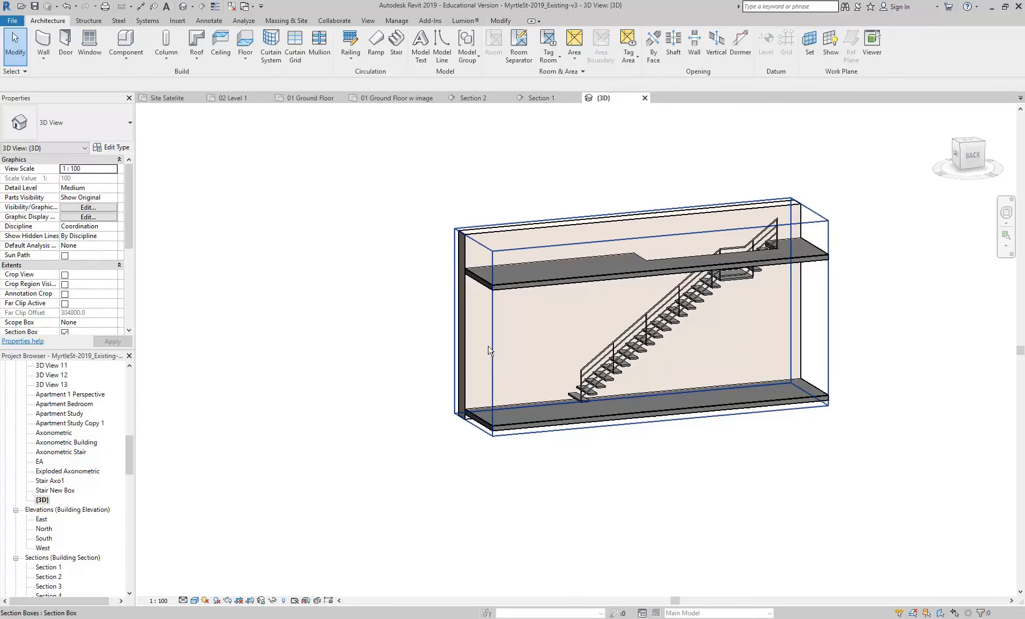
Step: Extend the section box lengthwise past the windowed end wall to include the other stair
click(489, 348)
shift+middle_drag(564, 444, 496, 393)
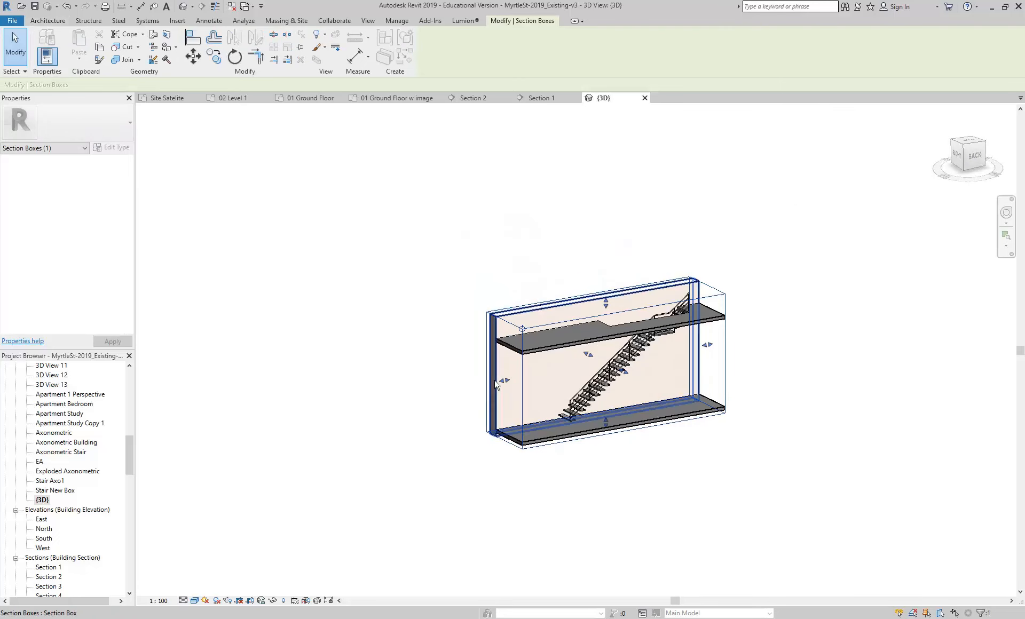
drag(504, 380, 230, 432)
shift+middle_drag(411, 494, 217, 401)
drag(202, 365, 176, 364)
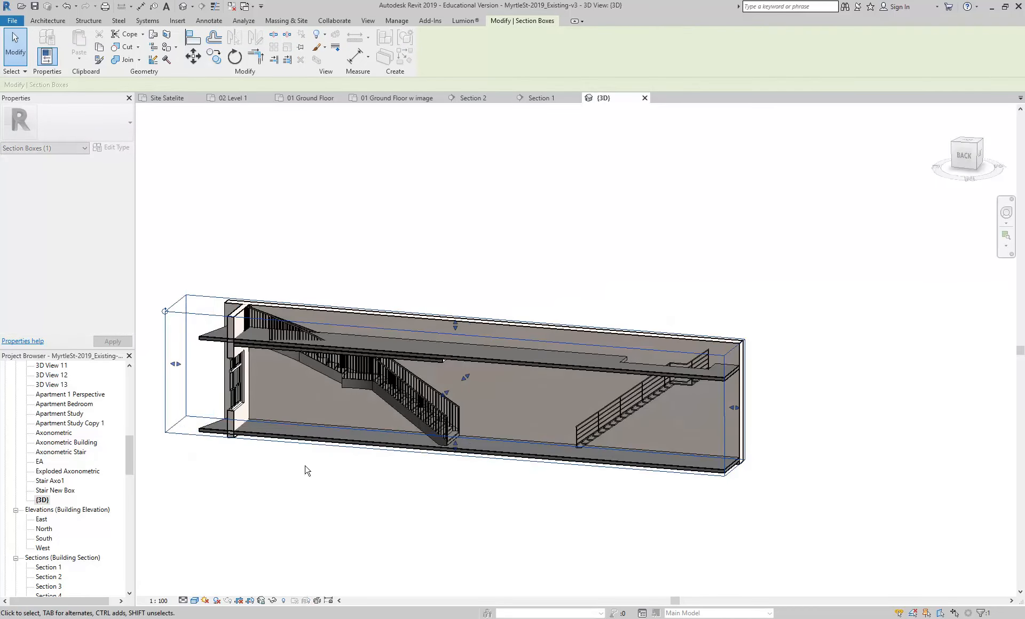
Step: Change the assembled stair beside the windowed wall to the Cantilevered Stair type
shift+middle_drag(277, 582, 450, 451)
scroll(437, 334, up, 1)
scroll(462, 381, up, 2)
scroll(483, 460, down, 1)
click(418, 404)
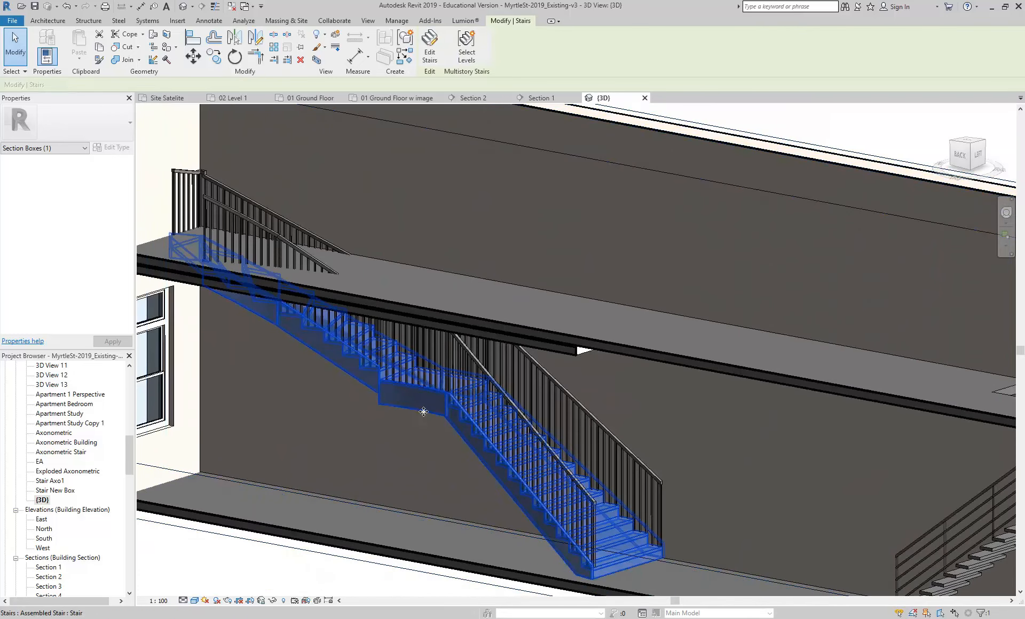
click(79, 132)
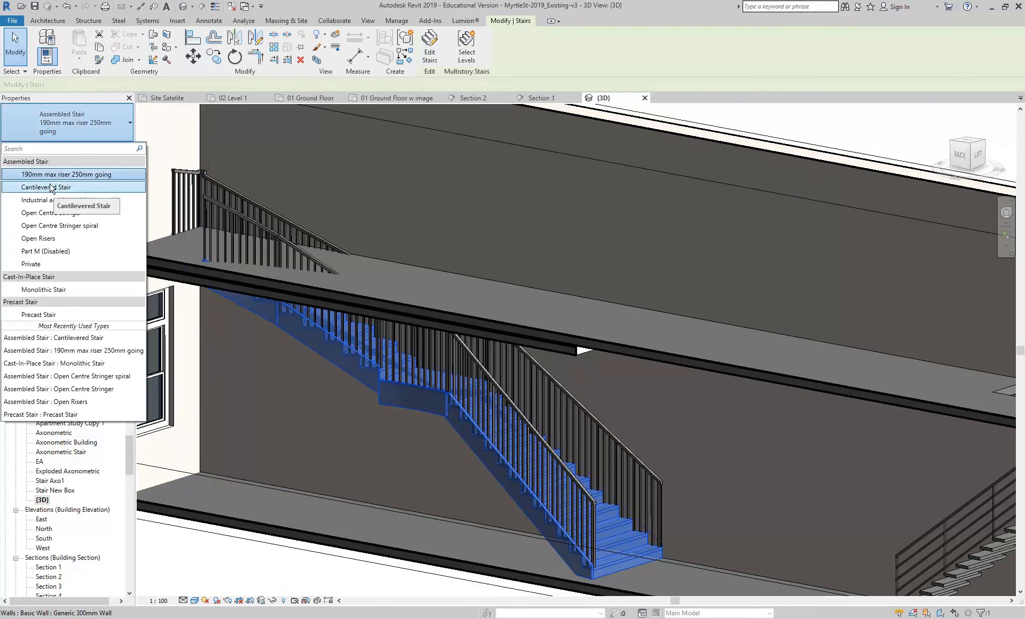
middle_drag(418, 491, 452, 451)
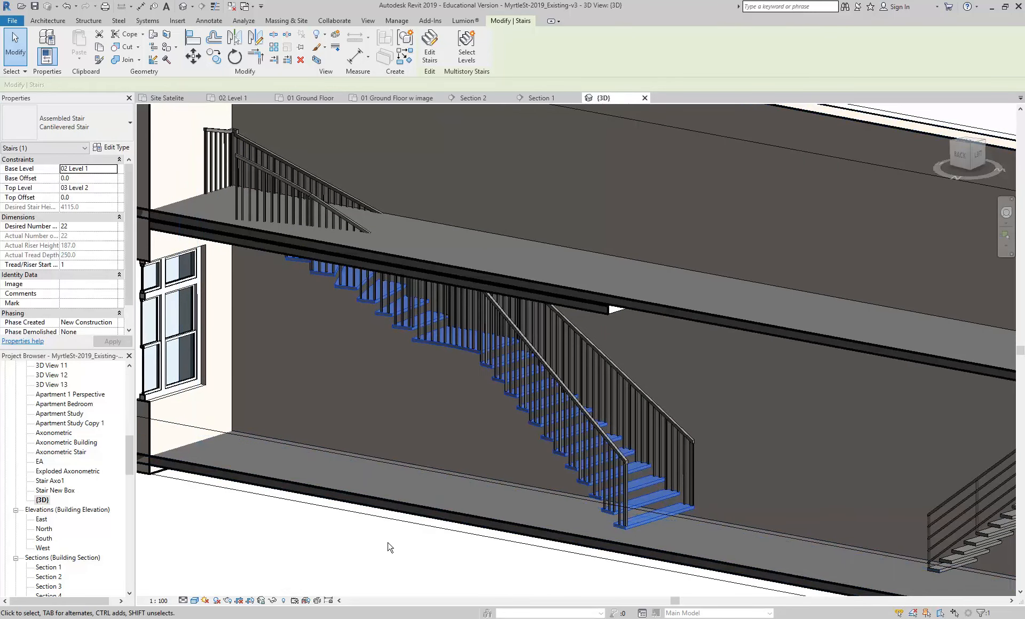
click(410, 547)
Step: Delete the wall-side railing of the cantilevered stair near the window
shift+middle_drag(423, 546, 386, 532)
scroll(403, 299, down, 1)
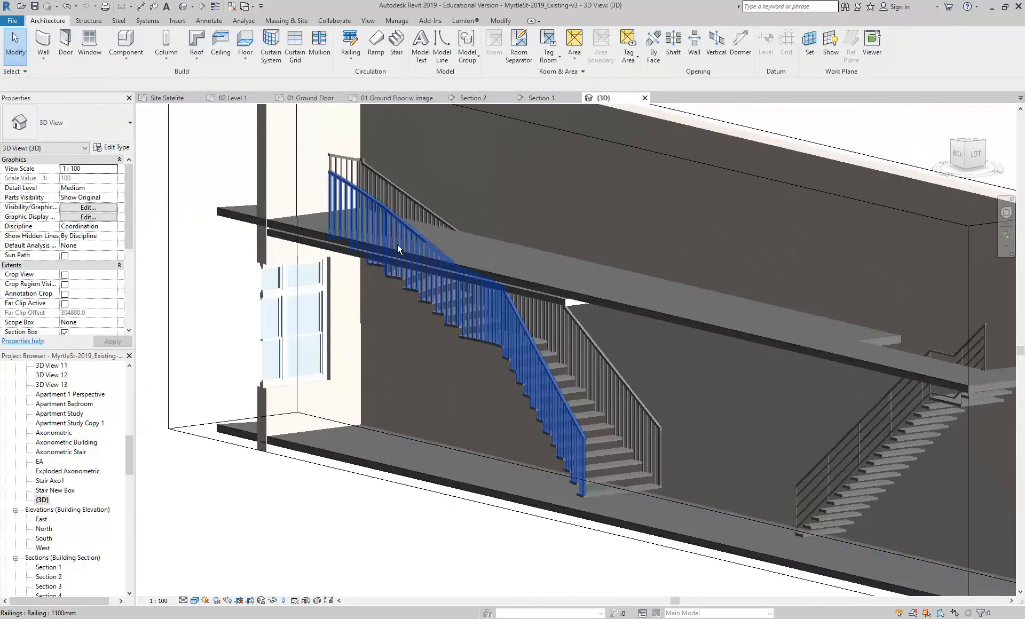
mouse_move(499, 466)
shift+middle_down()
mouse_move(524, 460)
mouse_move(492, 453)
shift+middle_up()
click(625, 421)
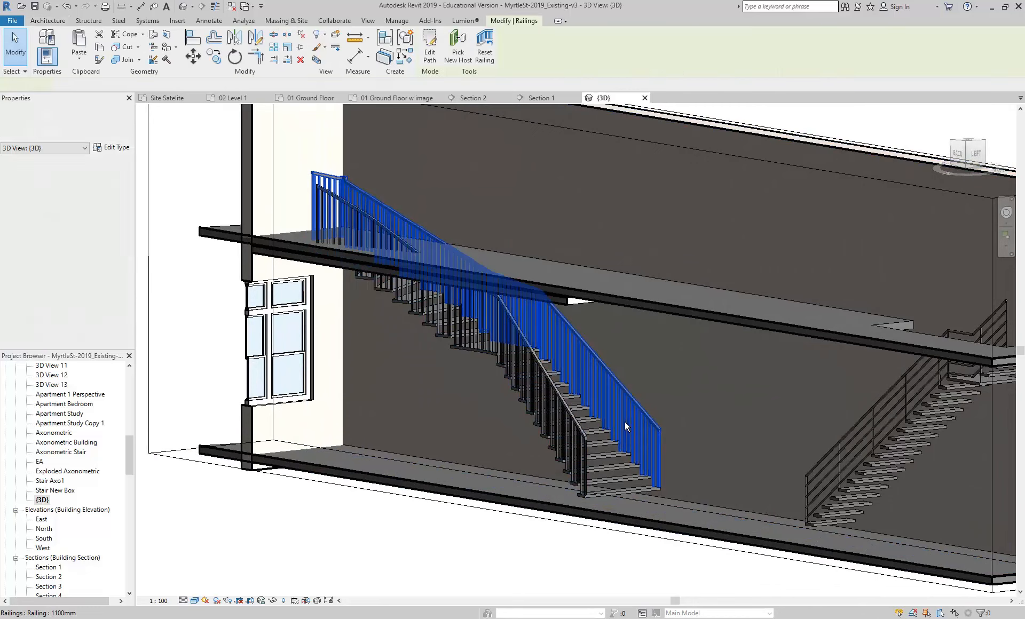
key(Delete)
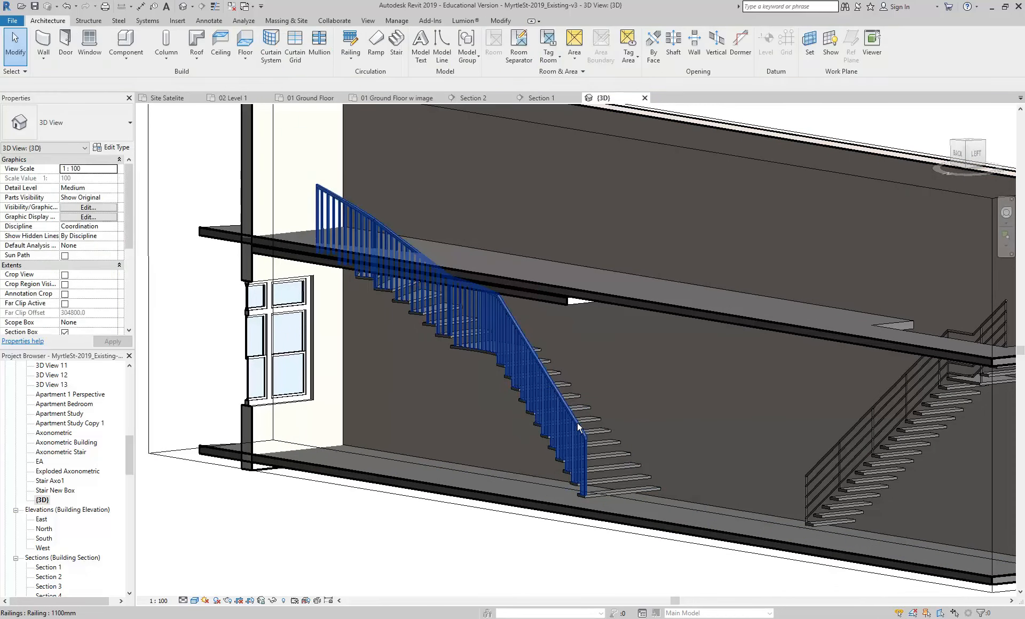
Step: Change the cantilevered stair's remaining railing to the 900mm Pipe type
click(578, 422)
click(64, 123)
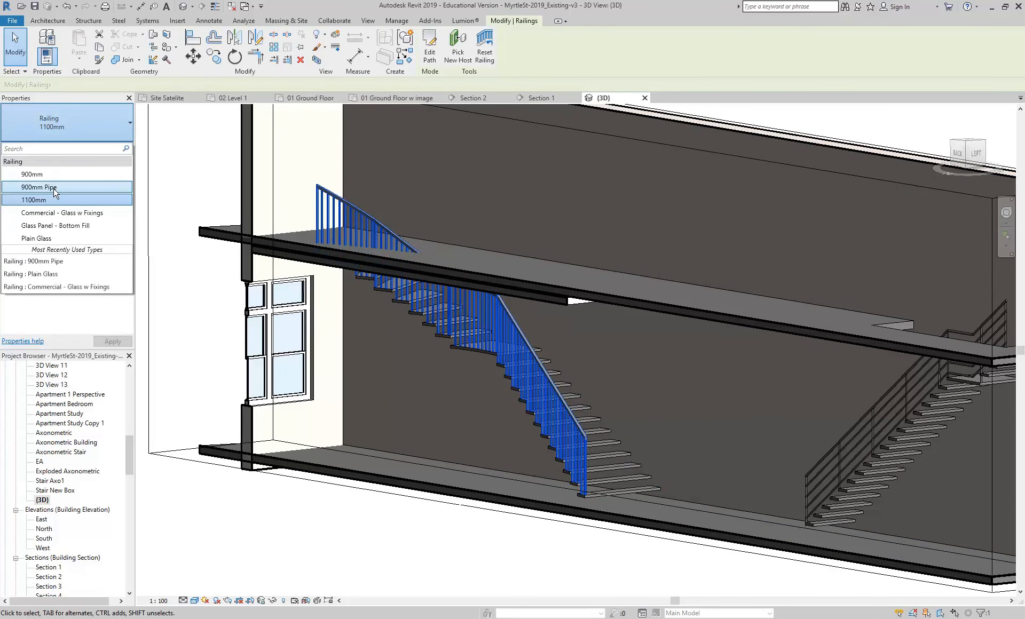
click(55, 188)
key(Escape)
Step: Examine both cantilevered stairs and their pipe railings from several angles in the 3D view
shift+middle_drag(433, 446, 425, 436)
scroll(656, 479, up, 2)
middle_drag(656, 479, 635, 470)
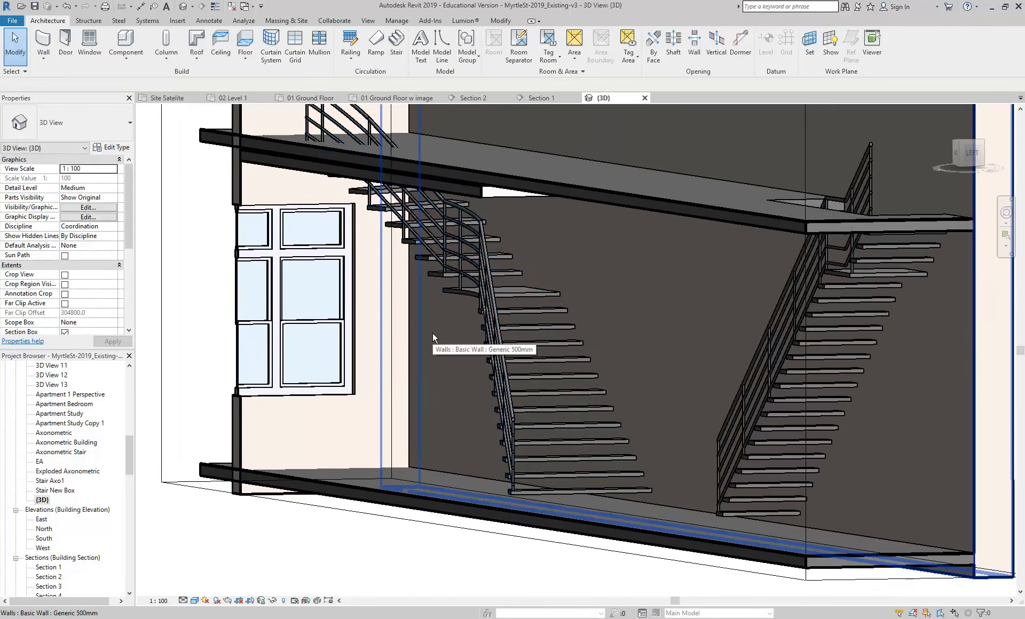
middle_drag(520, 336, 438, 324)
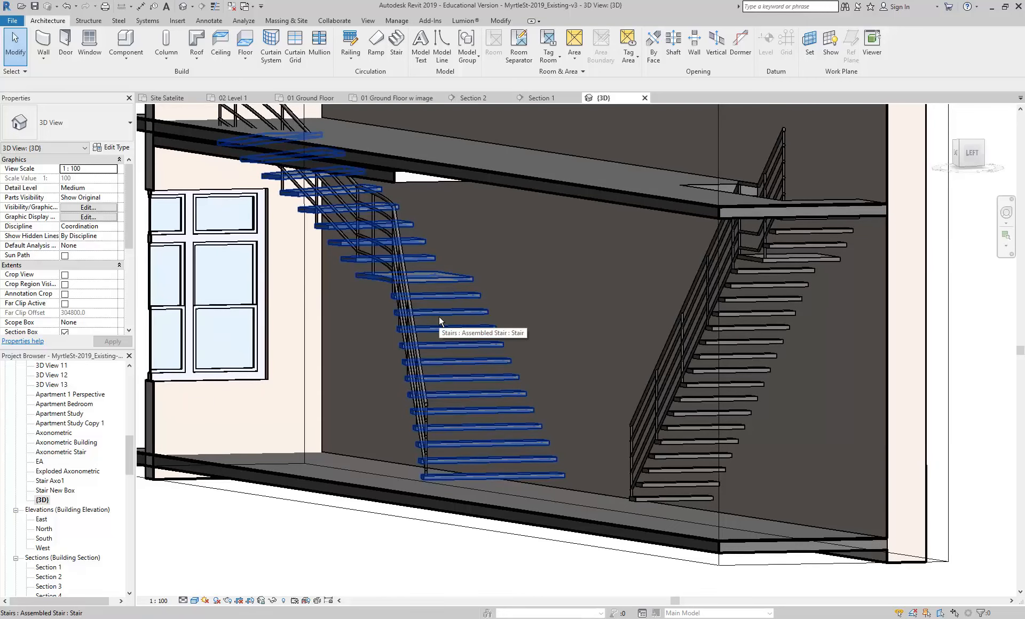
scroll(439, 316, down, 3)
shift+middle_drag(449, 335, 736, 447)
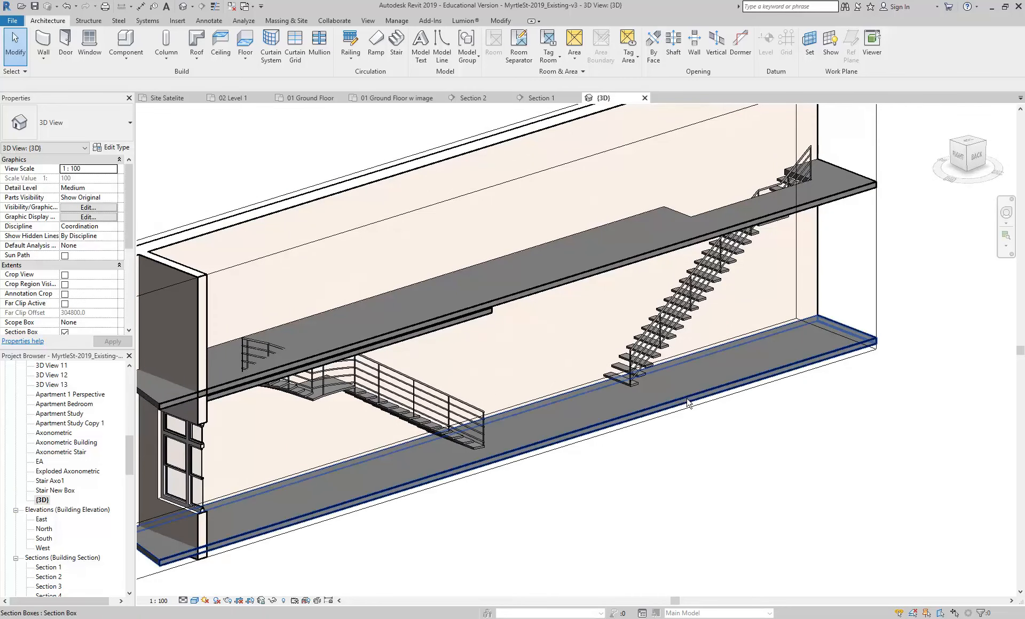
mouse_move(662, 370)
shift+middle_down()
mouse_move(675, 348)
mouse_move(661, 367)
mouse_move(646, 363)
shift+middle_up()
scroll(676, 349, up, 1)
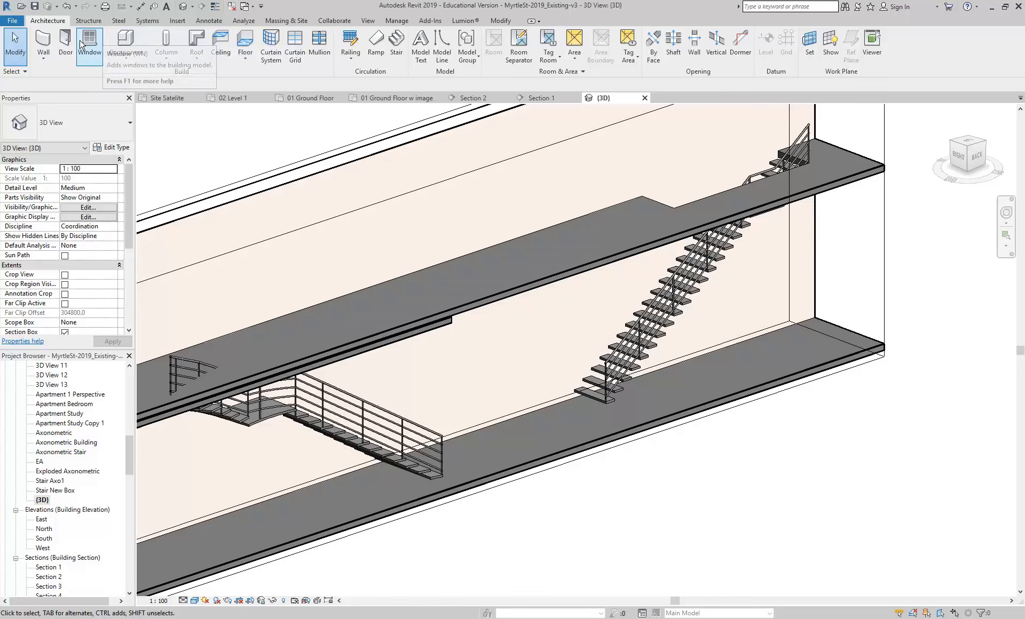
Step: Browse the Railings library's Balusters families and preview Baluster Panel - Glass, Post - Square and Post - Newel without loading any
click(128, 36)
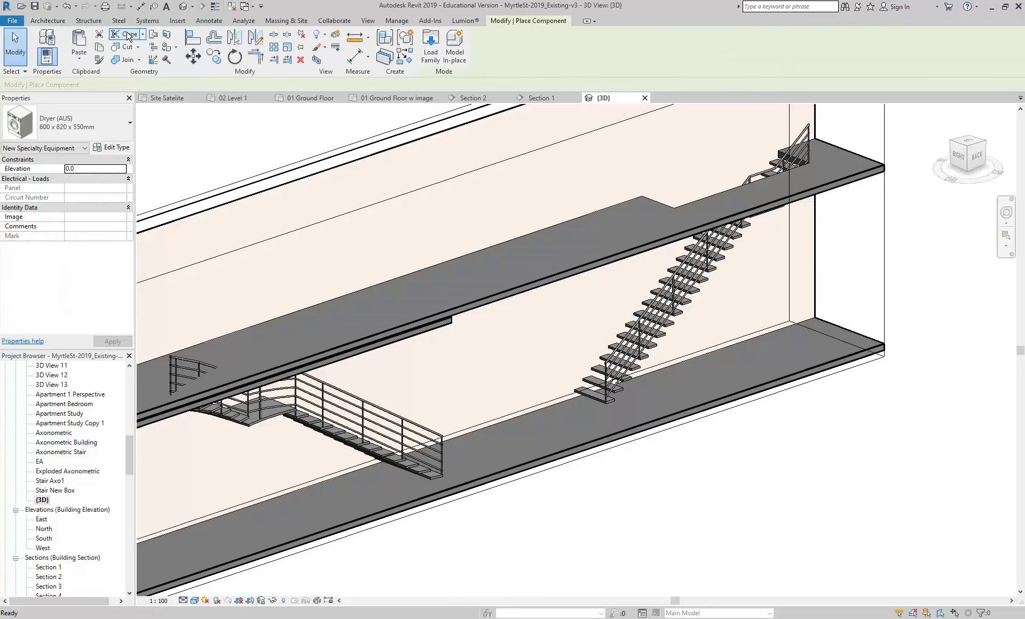
click(429, 47)
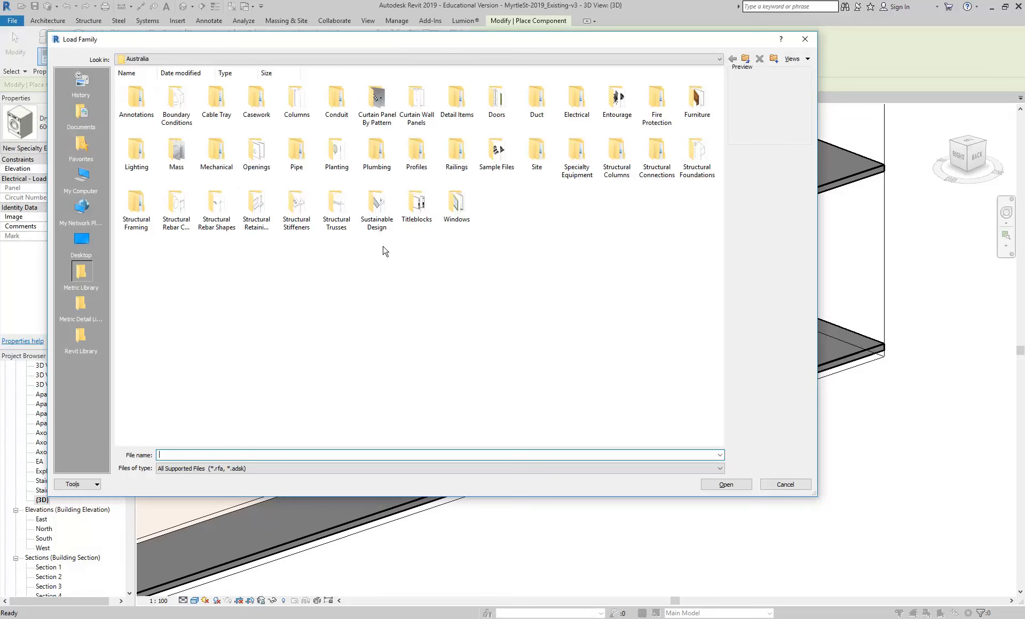
double_click(456, 155)
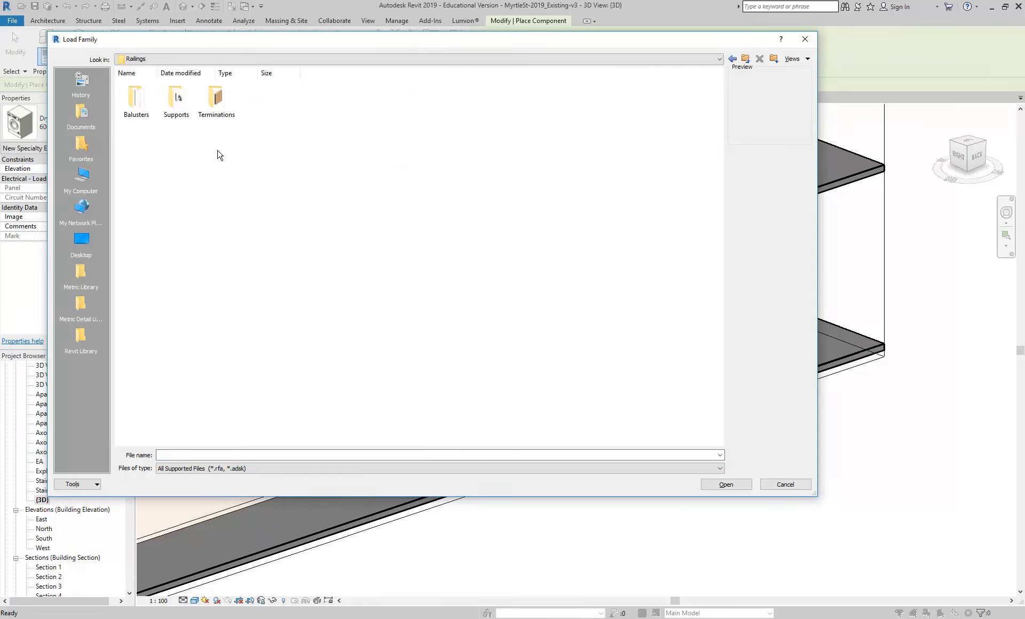
double_click(136, 99)
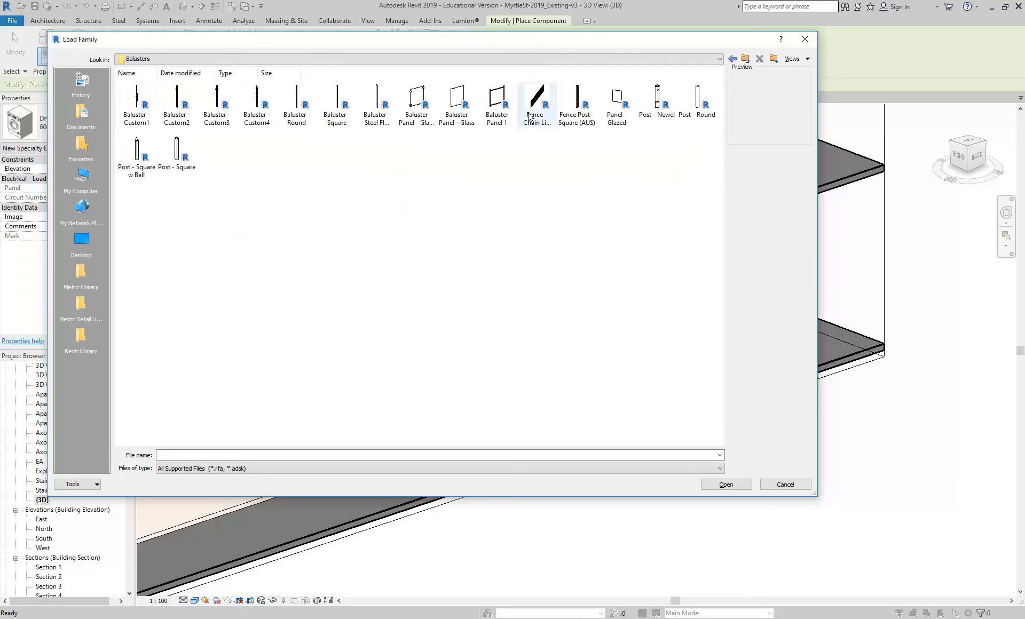
click(451, 113)
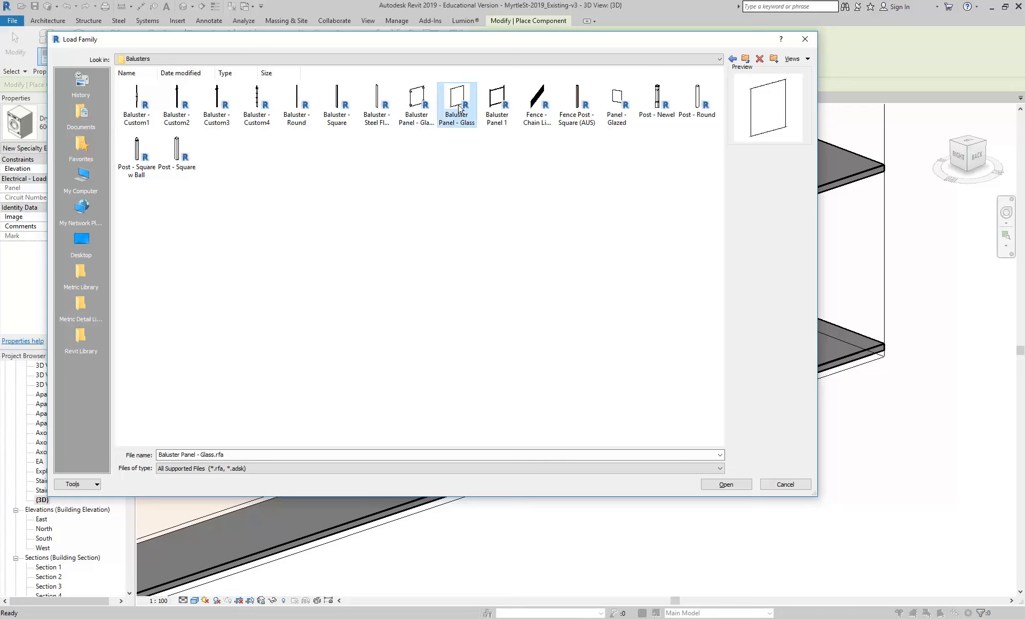
click(182, 156)
click(667, 102)
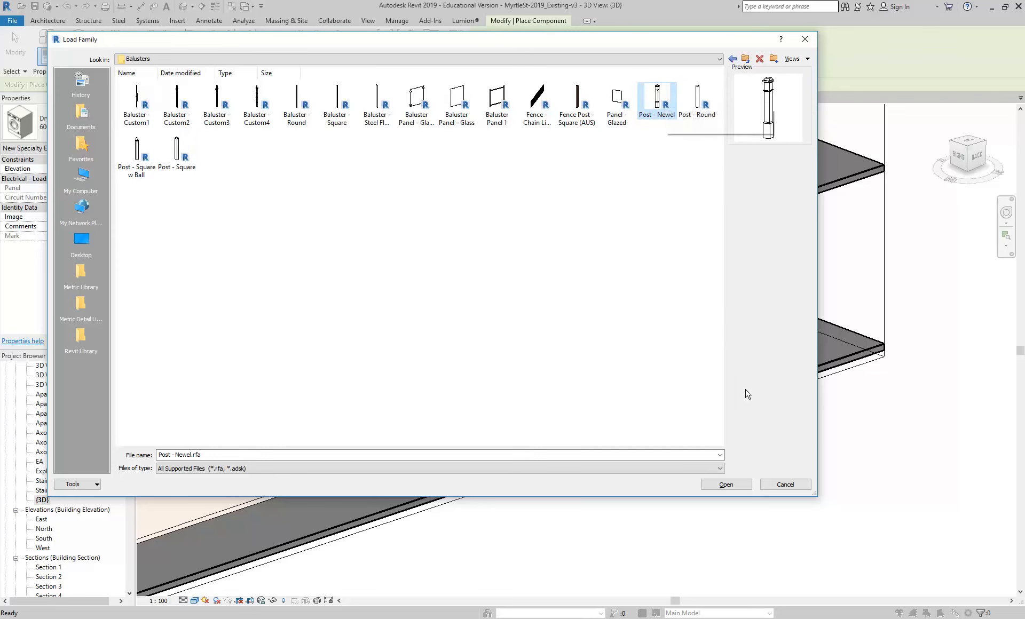
click(785, 484)
right_click(382, 212)
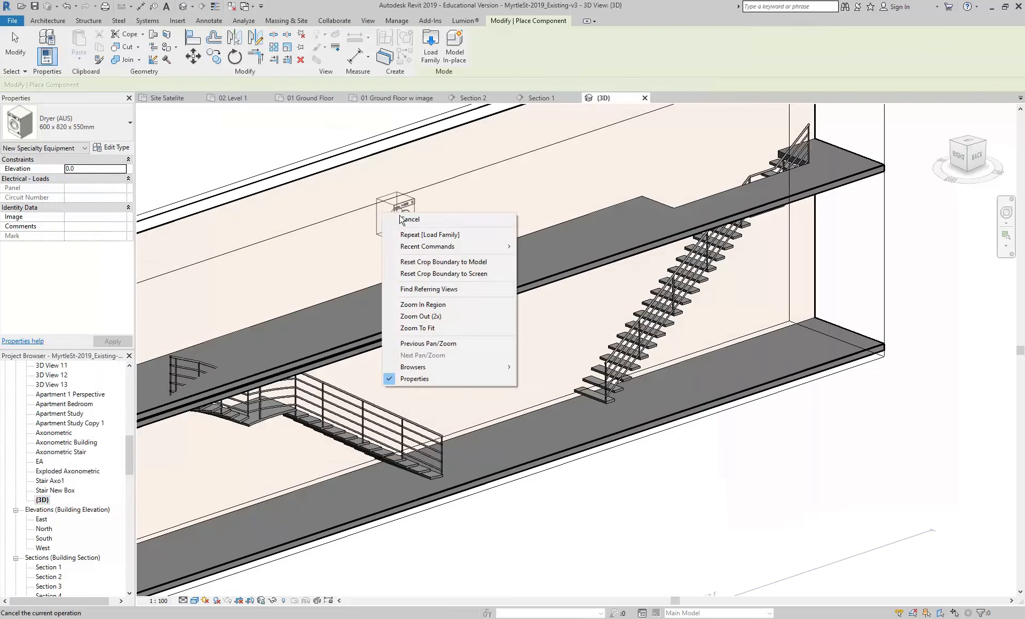
click(414, 220)
middle_drag(421, 232, 464, 244)
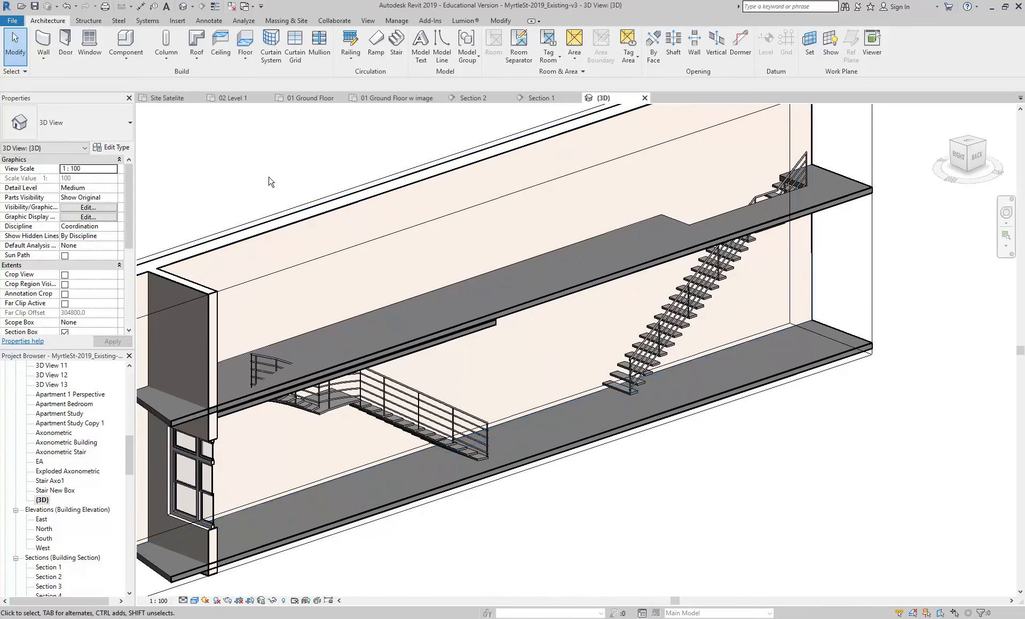
Step: Start opening an existing file and browse to the Sample Files folder in the Metric Library
click(11, 22)
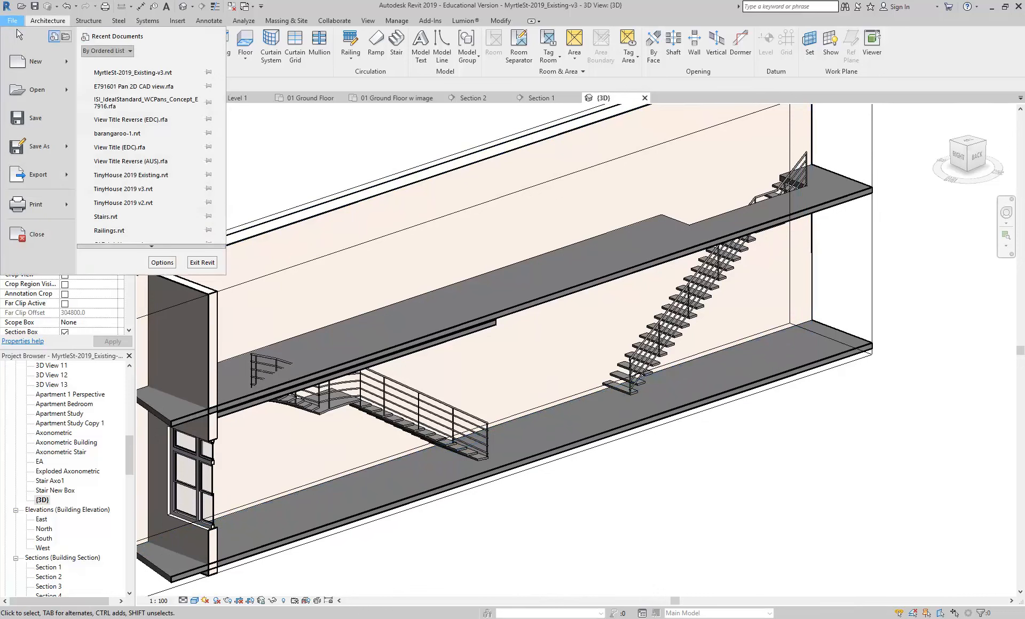
mouse_move(31, 92)
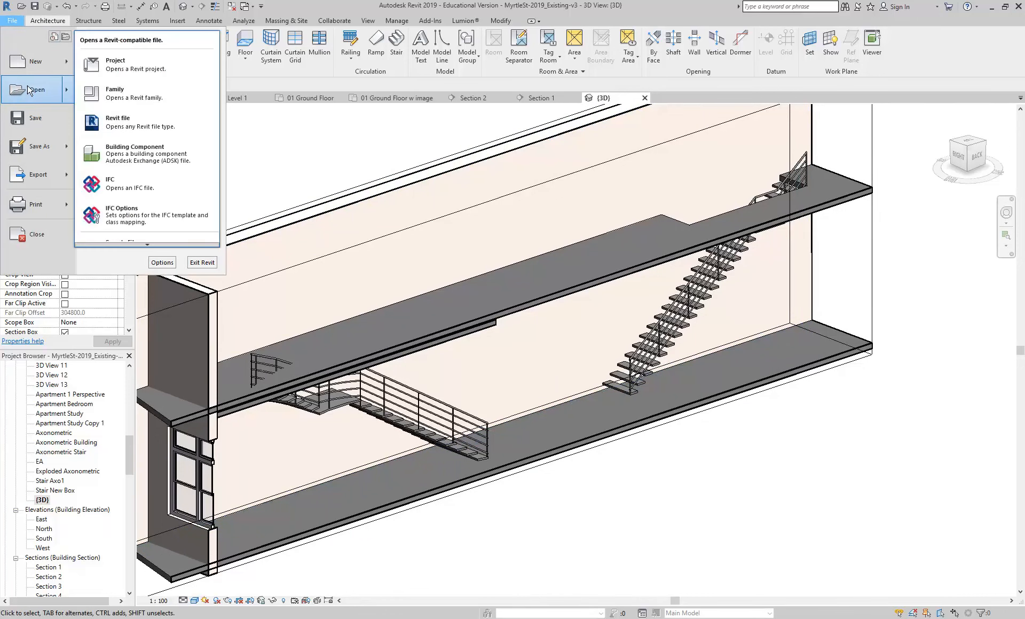
click(16, 20)
click(17, 20)
click(17, 20)
click(18, 20)
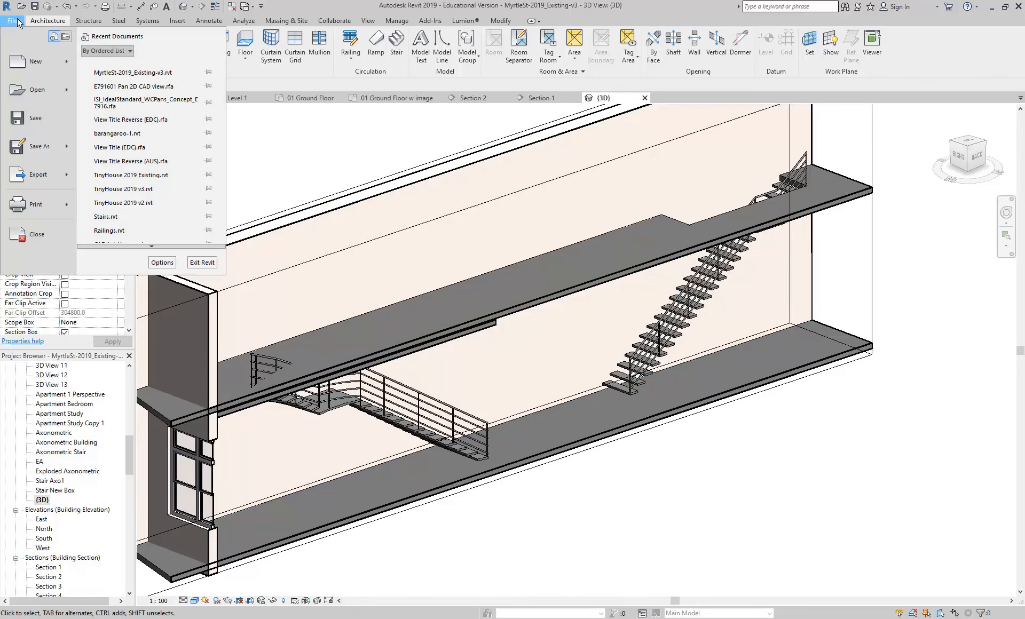
mouse_move(32, 89)
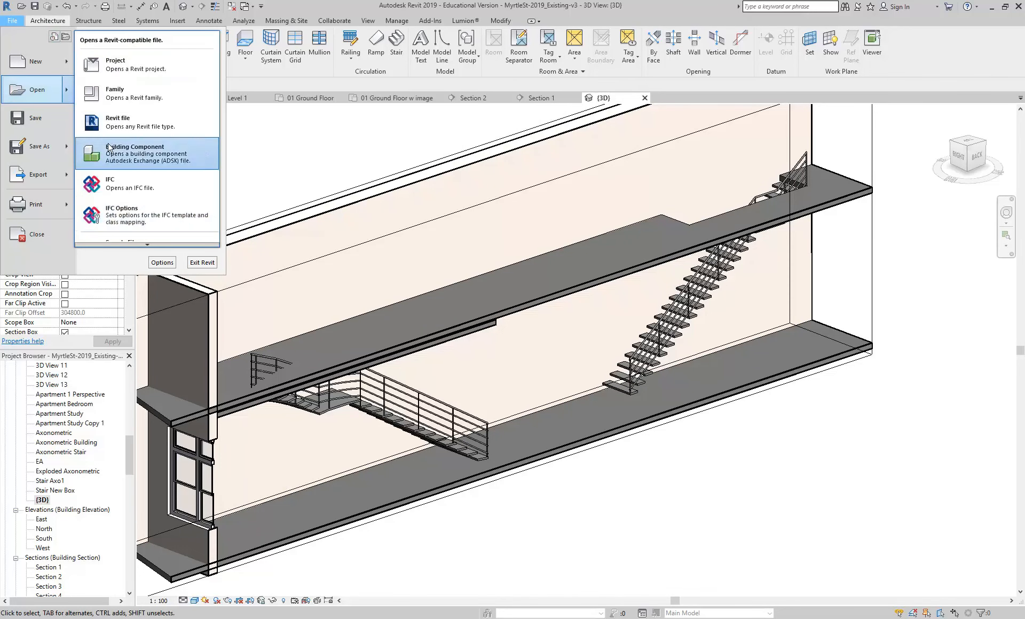
click(19, 92)
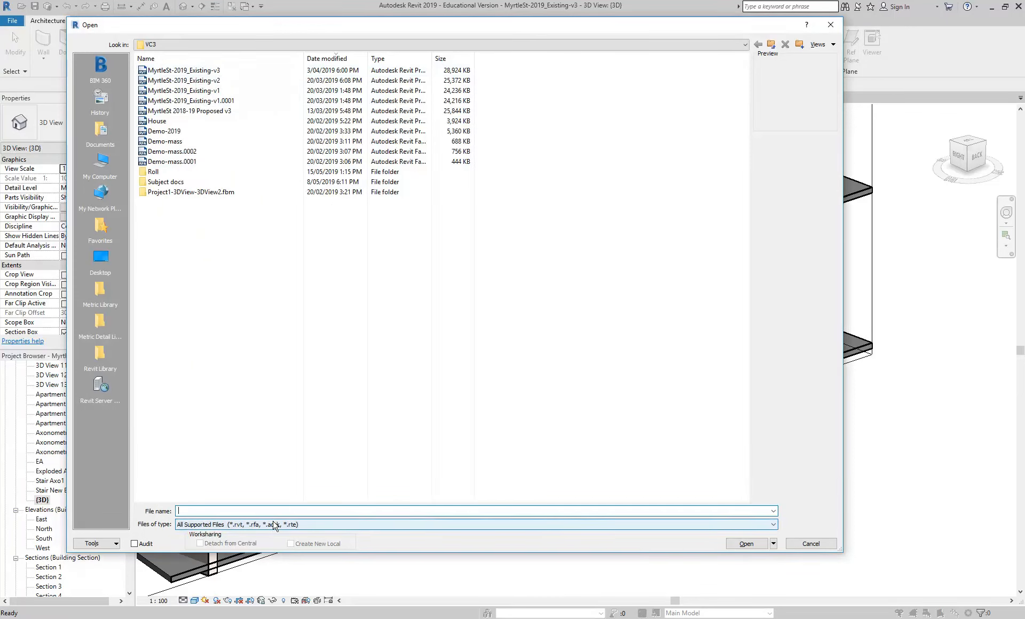
click(213, 58)
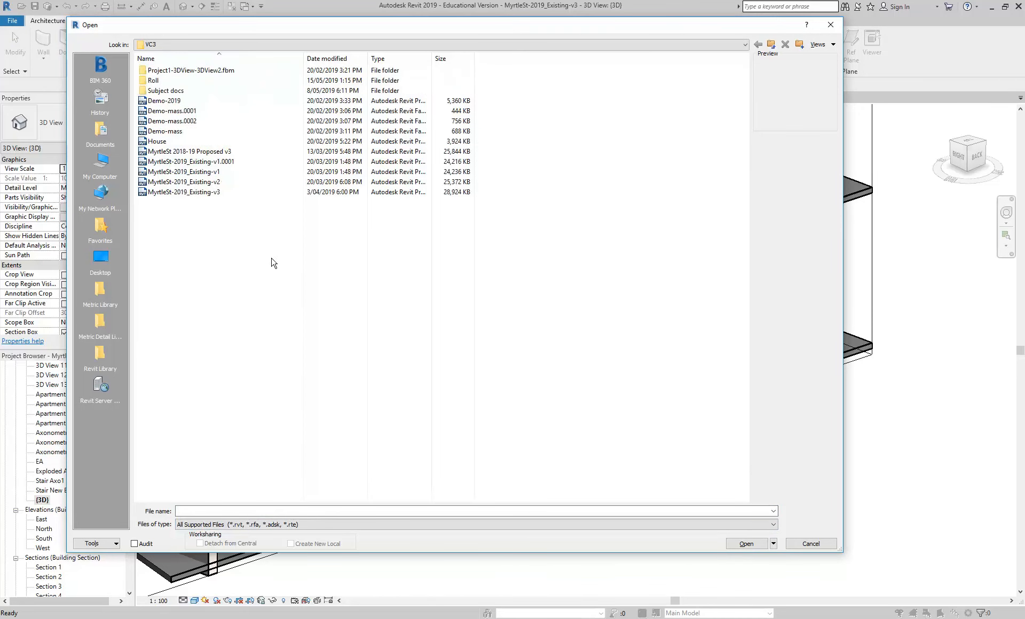
click(101, 286)
double_click(169, 315)
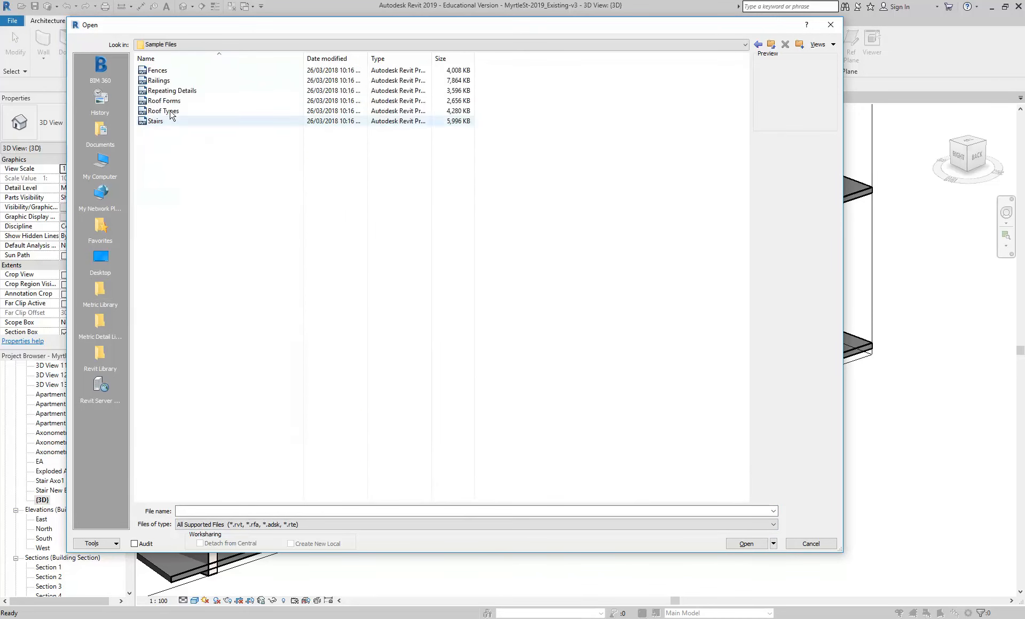
Step: Preview and open the Railings sample project from the Sample Files folder
click(162, 81)
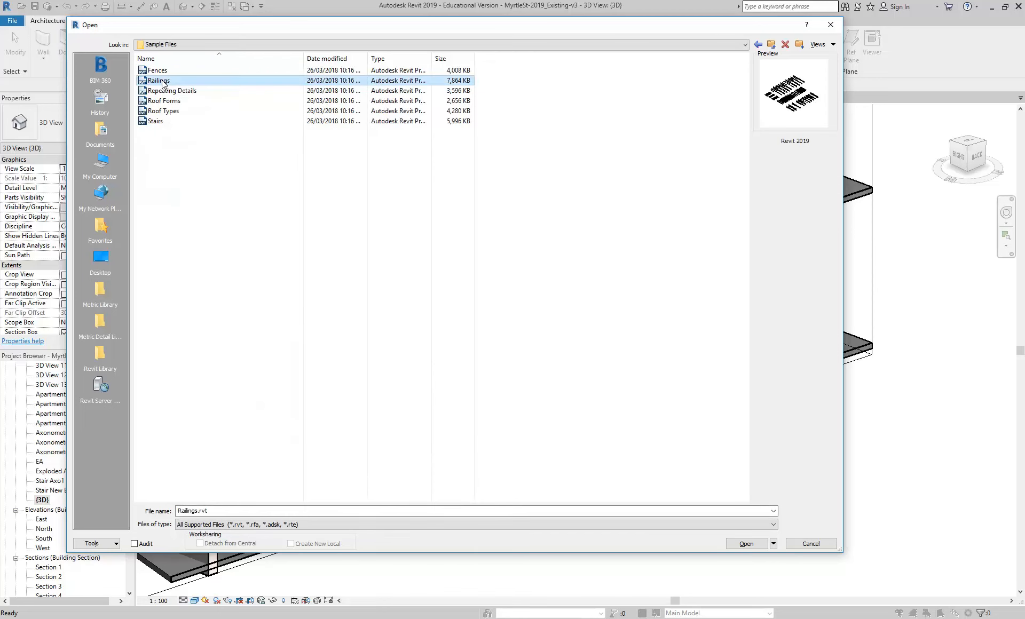
click(100, 290)
double_click(166, 314)
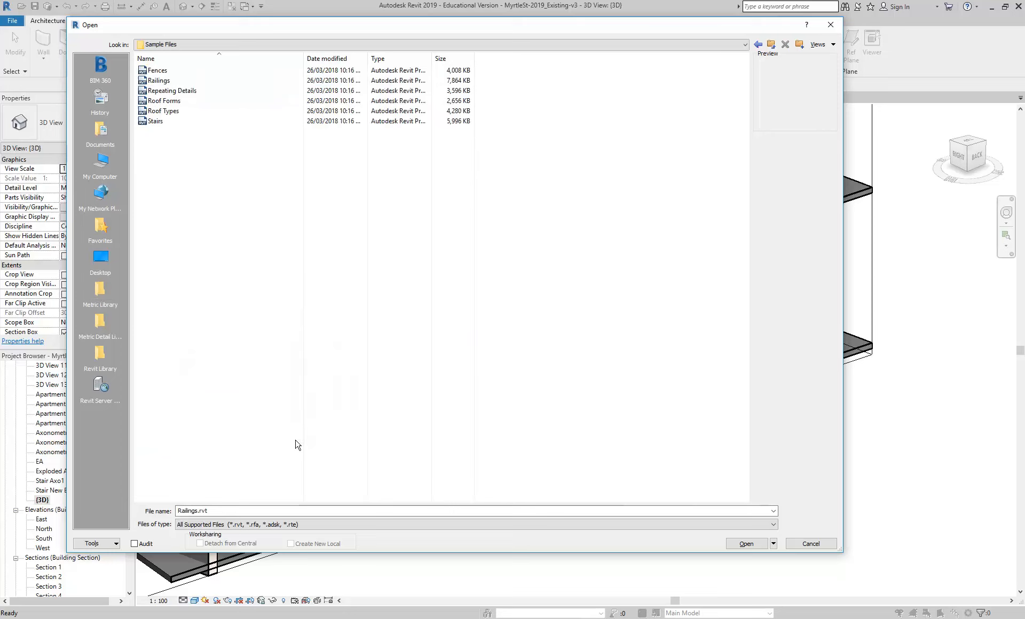
click(175, 80)
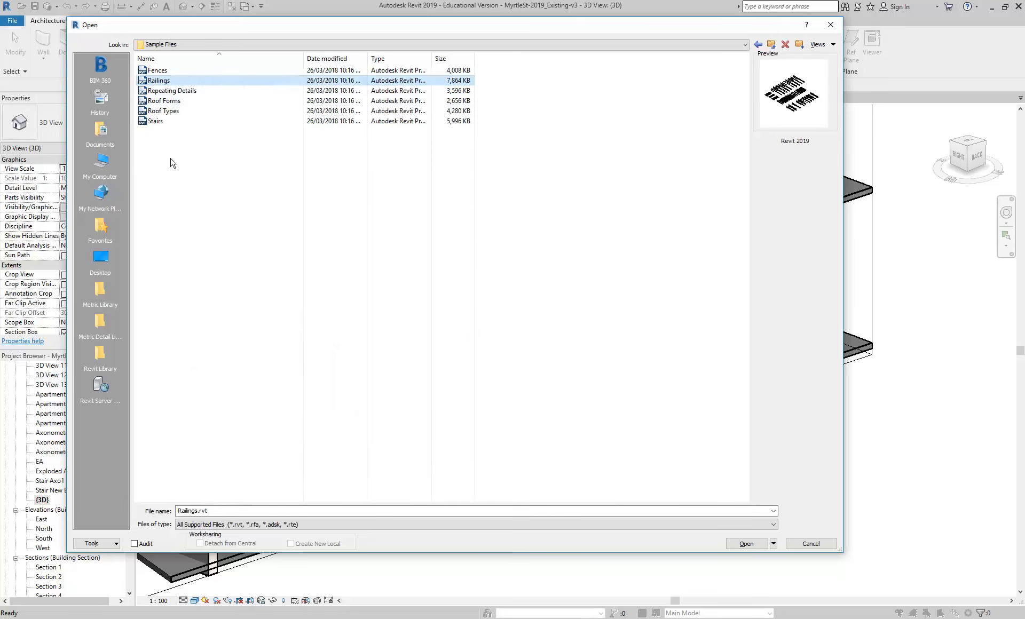
double_click(158, 80)
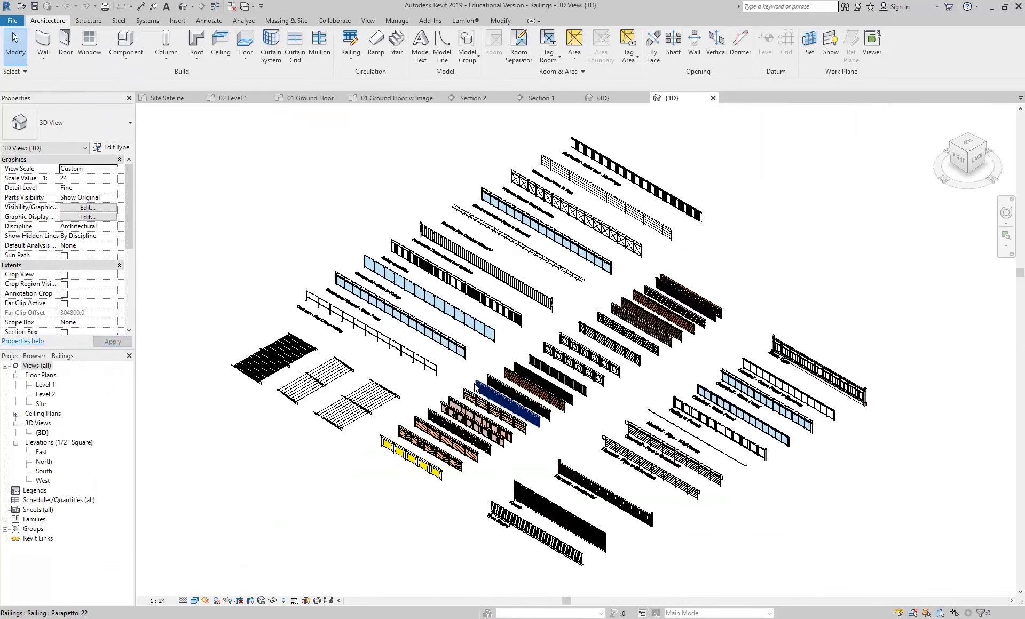
Step: Examine the rows of sample railings in the Railings project's 3D view from several angles, including the glass guardrails up close
middle_drag(530, 405, 580, 328)
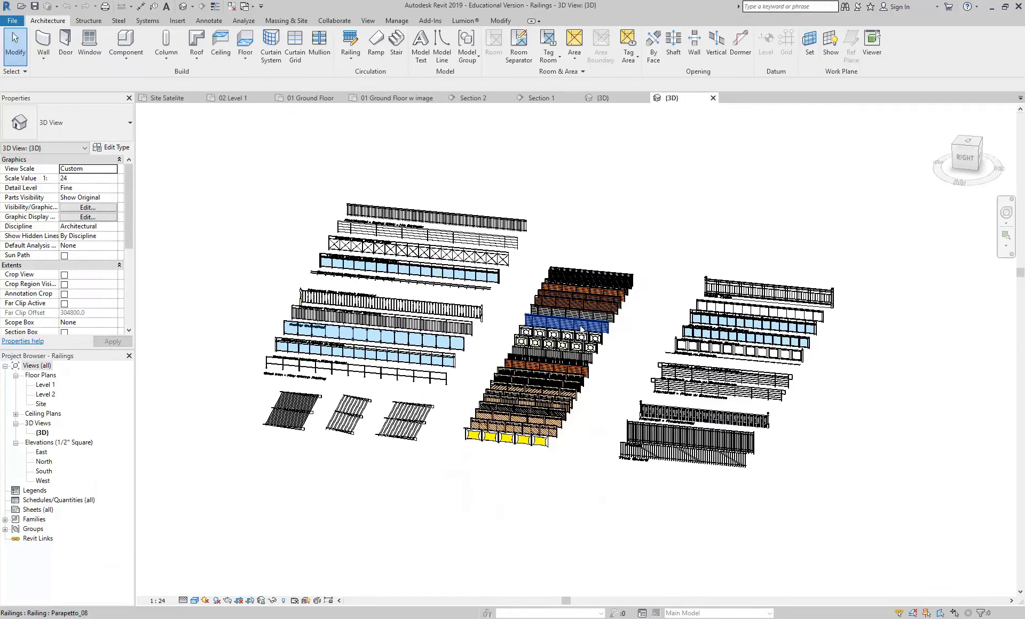
shift+middle_drag(600, 403, 583, 396)
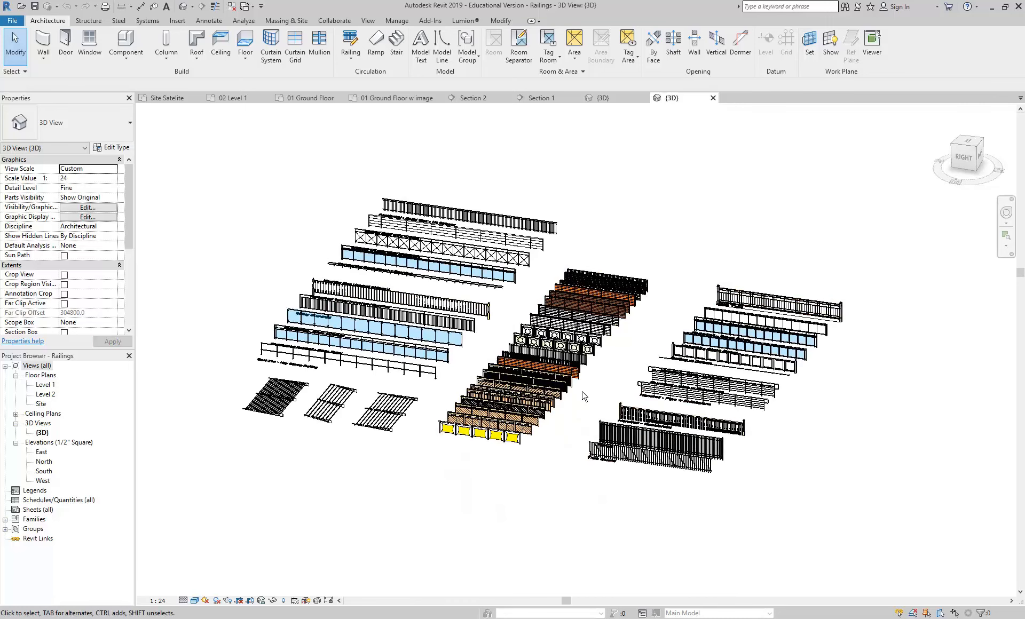
scroll(584, 397, up, 3)
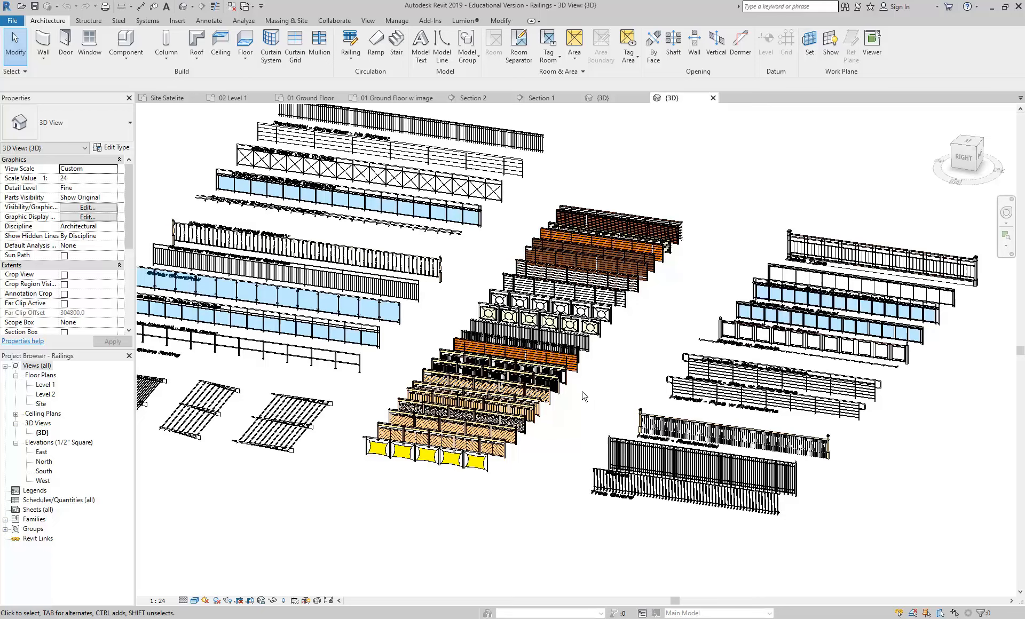
shift+middle_drag(587, 397, 582, 398)
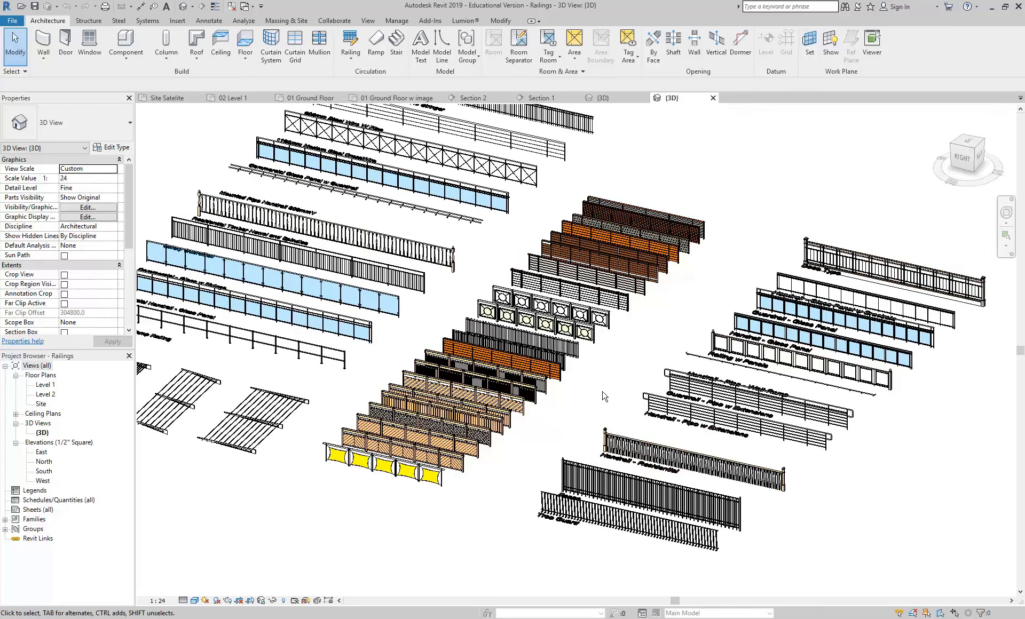
middle_drag(663, 391, 588, 384)
middle_drag(587, 336, 672, 376)
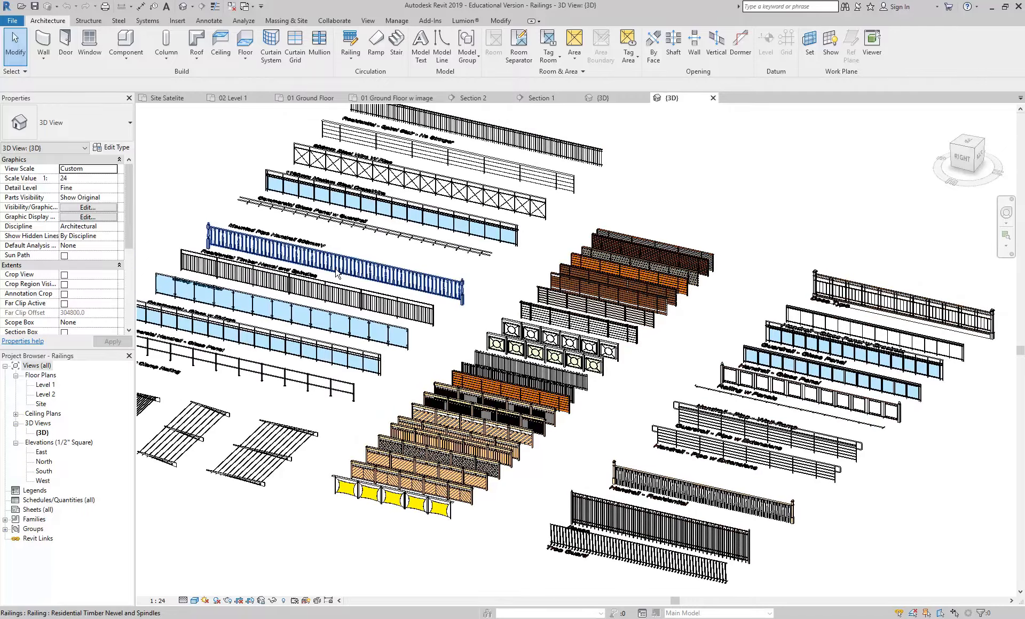
scroll(336, 331, up, 2)
scroll(335, 368, up, 2)
shift+middle_drag(334, 374, 363, 384)
scroll(362, 383, up, 6)
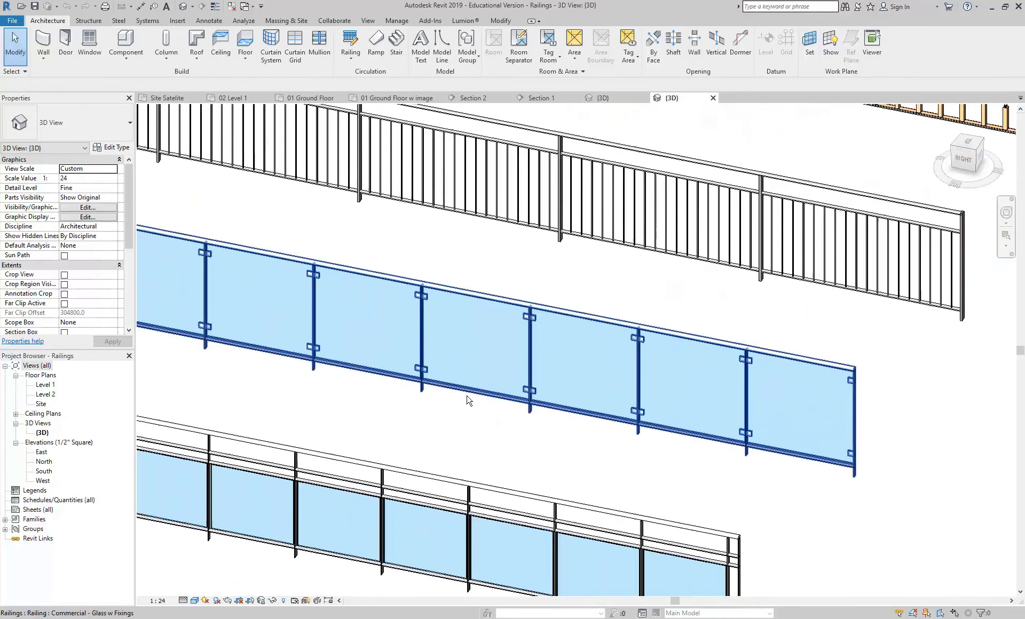
Step: Select the Commercial - Glass w Fixings sample railing and copy it to the clipboard
click(467, 401)
scroll(455, 353, down, 5)
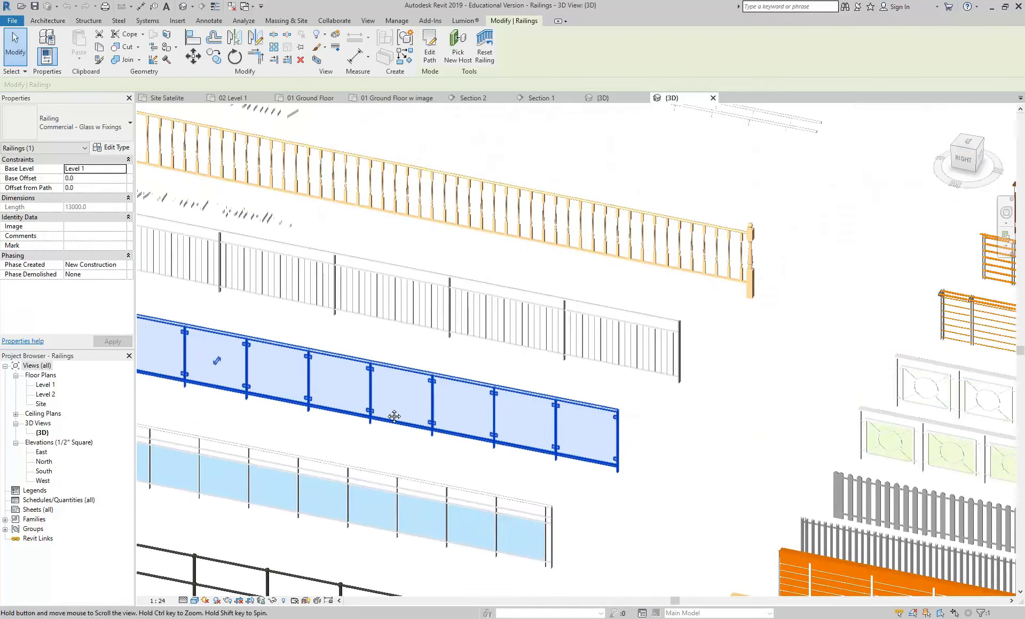
scroll(446, 360, up, 2)
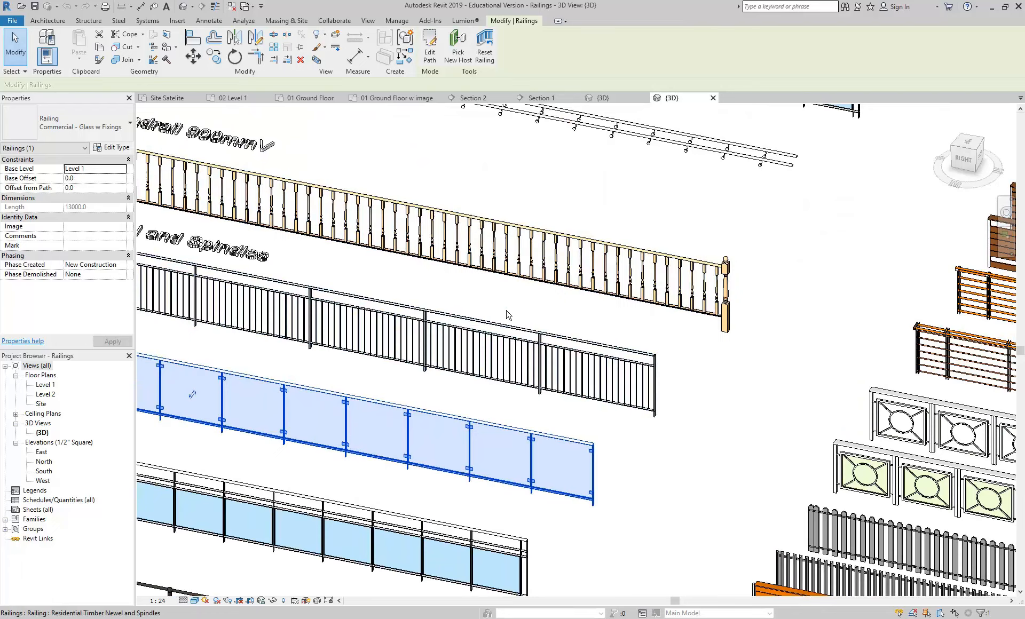
scroll(444, 320, up, 3)
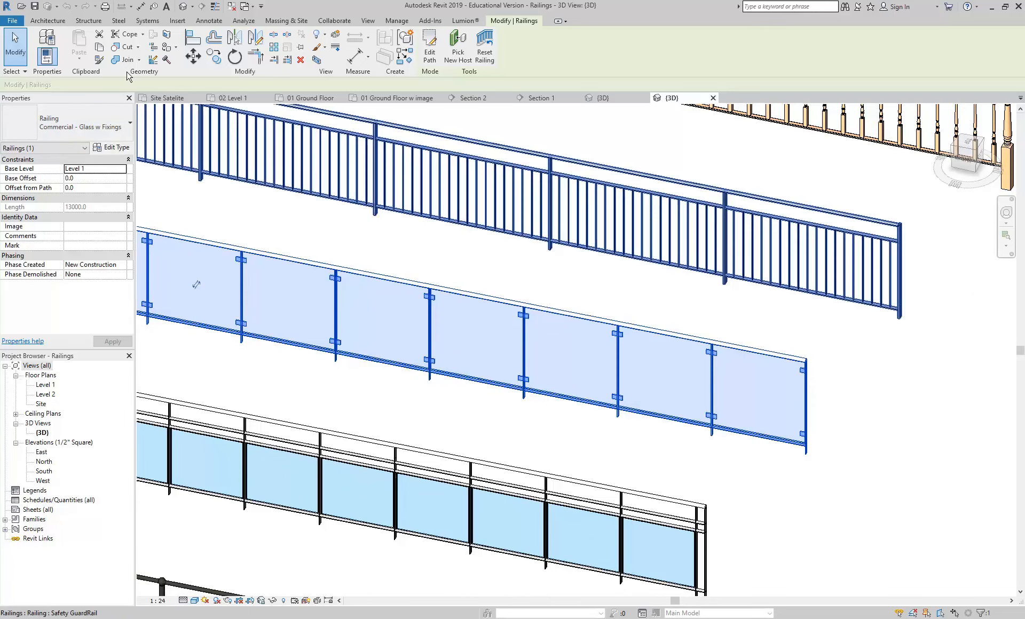
middle_drag(320, 312, 356, 328)
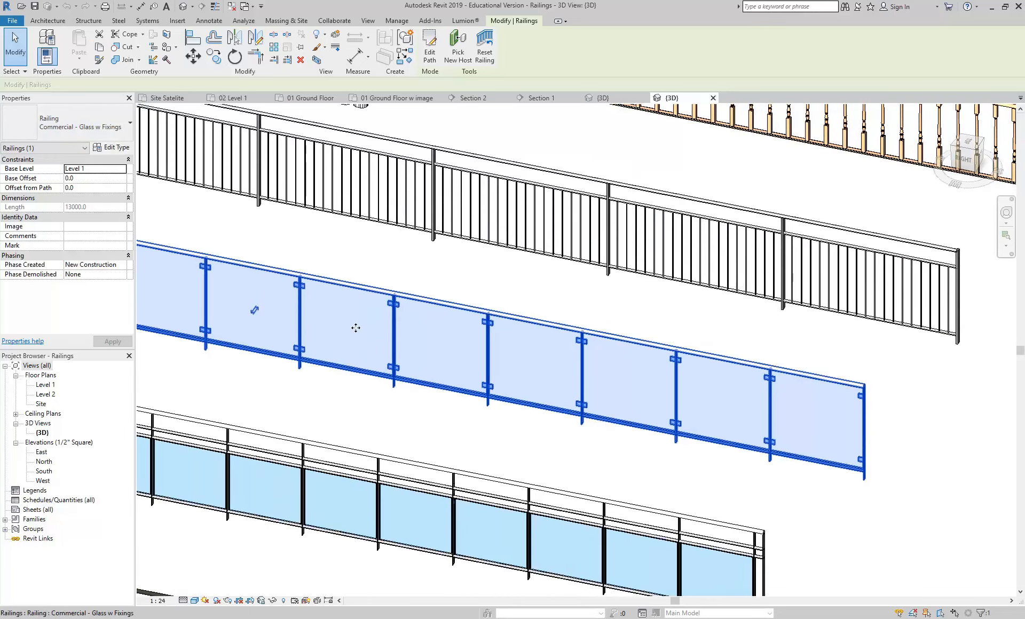
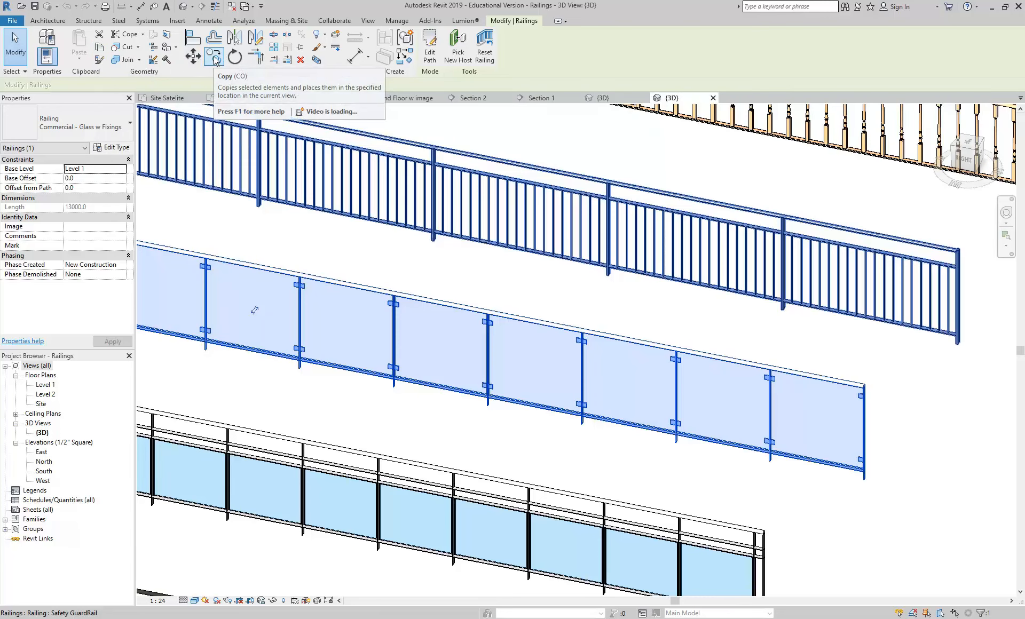
click(98, 48)
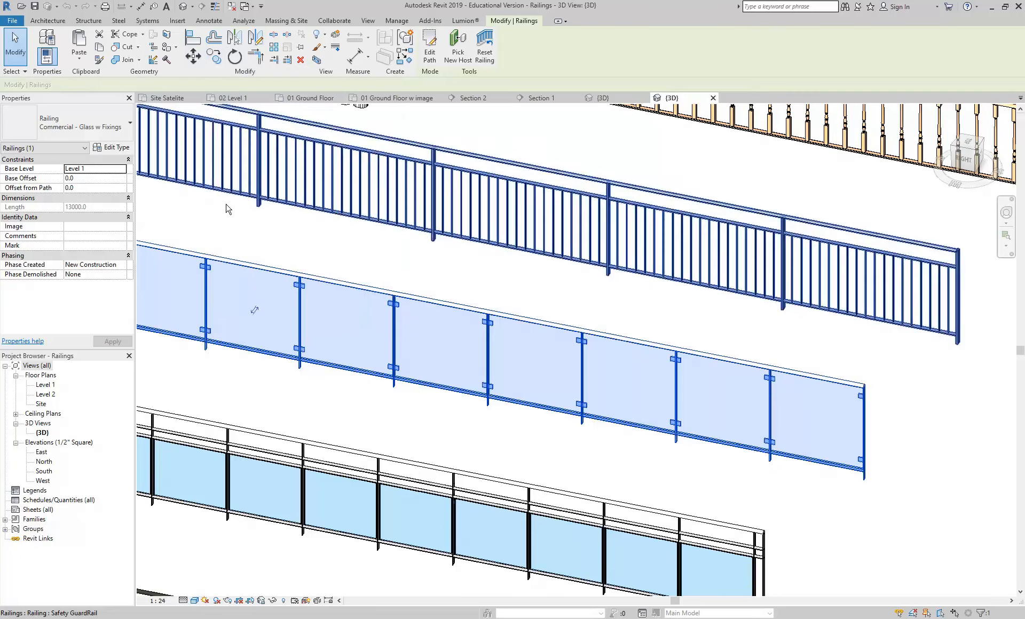
Step: Switch to the MyrtleSt-2019_Existing-v3 3D view and paste the copied glass railing beside the building on 02 Level 1
click(604, 99)
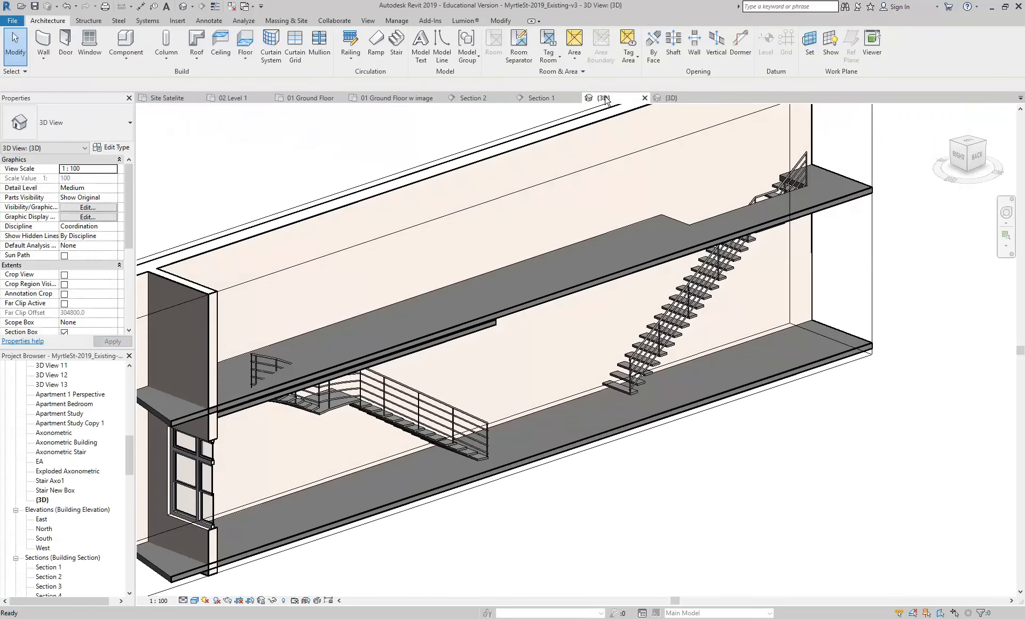
click(500, 23)
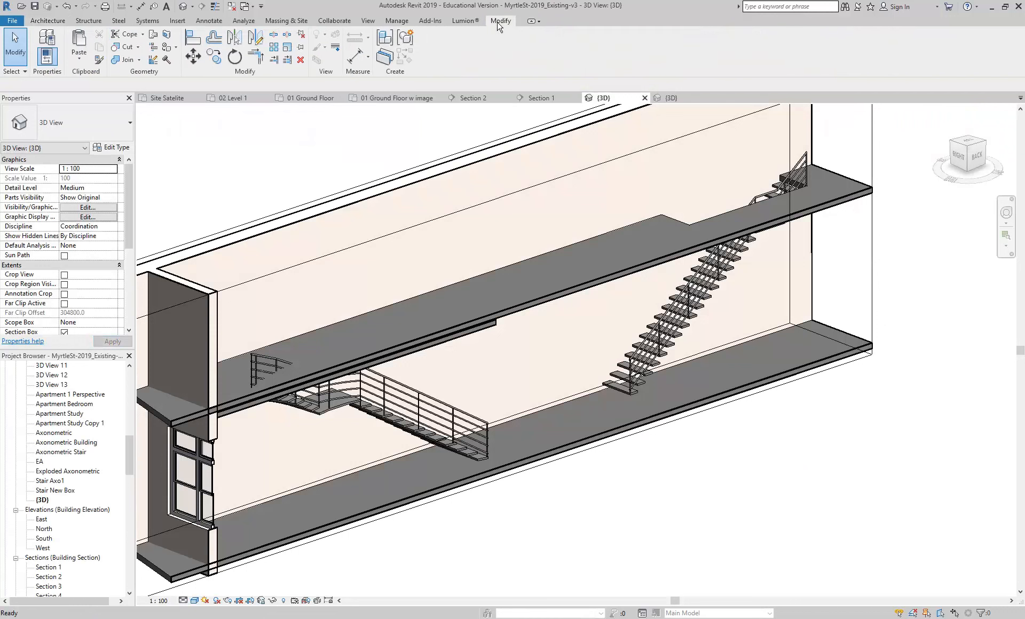
click(83, 40)
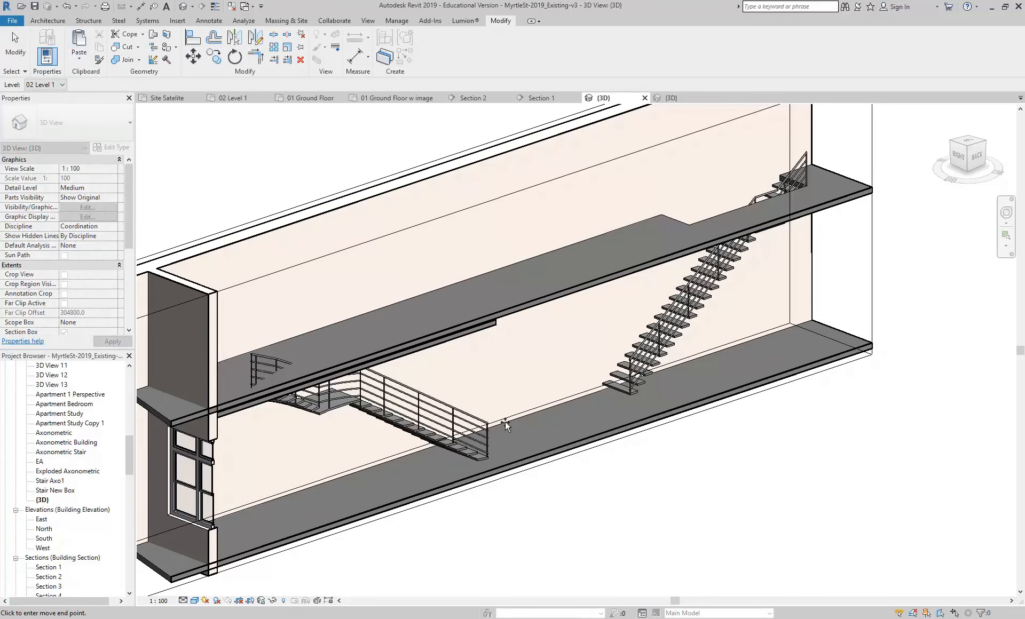
click(639, 488)
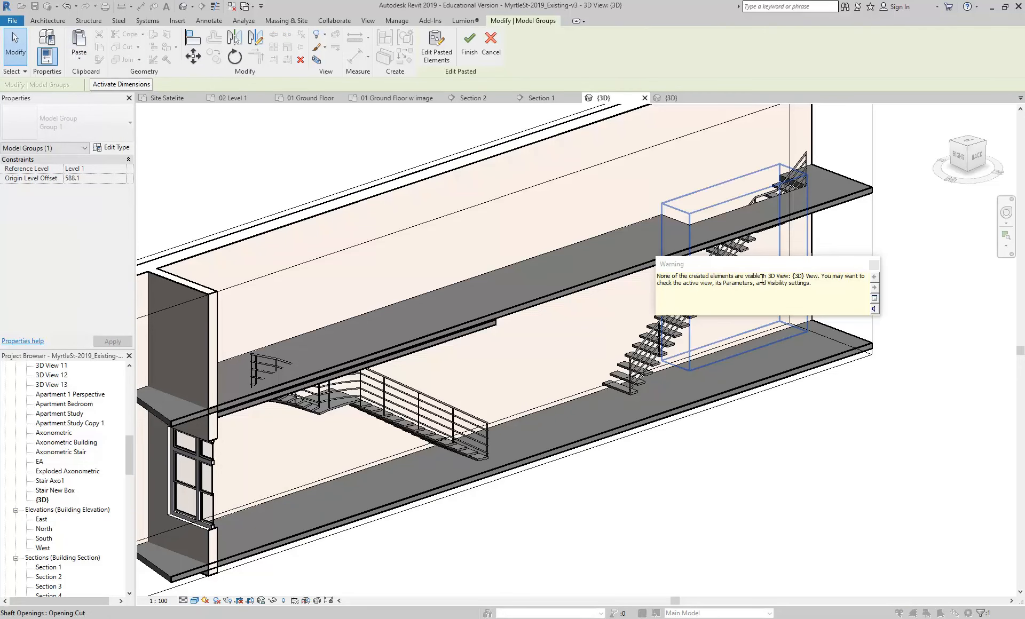
click(874, 265)
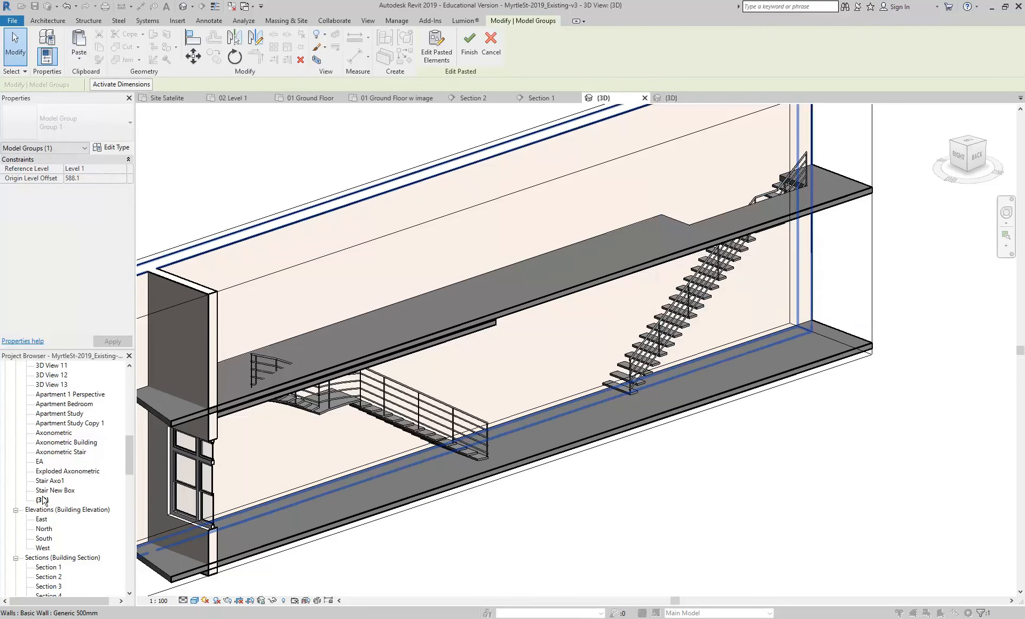
click(562, 539)
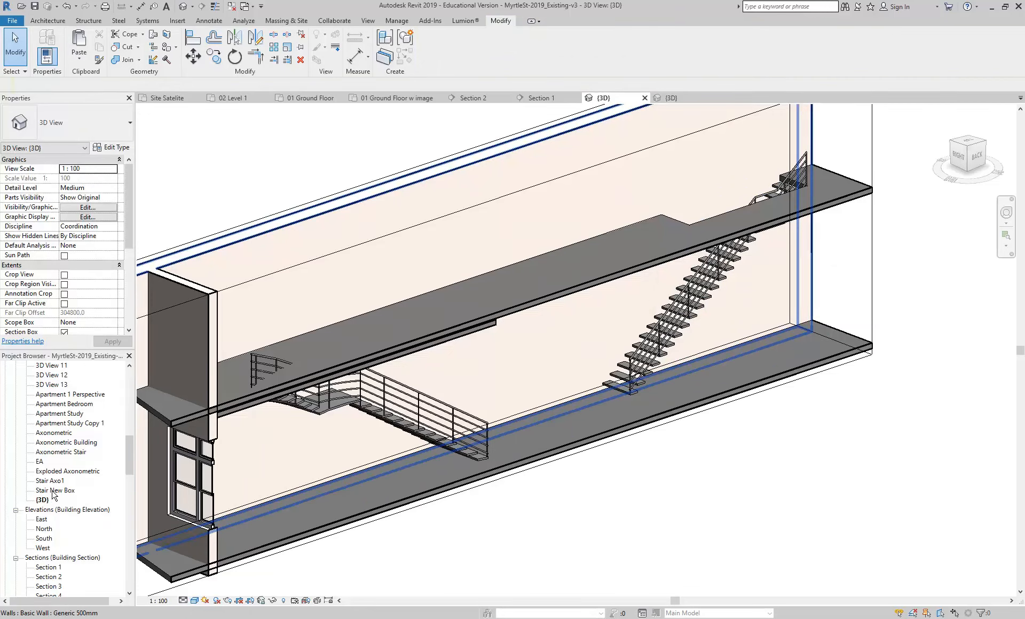
Step: Open the Stair Axo1 view and turn off its section box to show the whole building
double_click(53, 491)
double_click(46, 482)
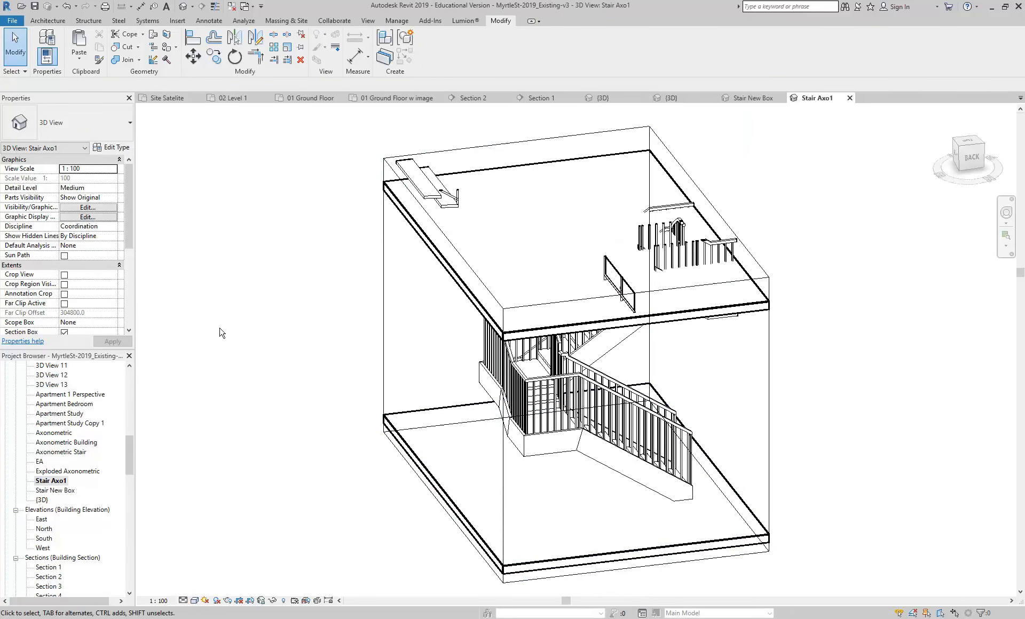
scroll(126, 264, down, 3)
click(65, 265)
click(64, 266)
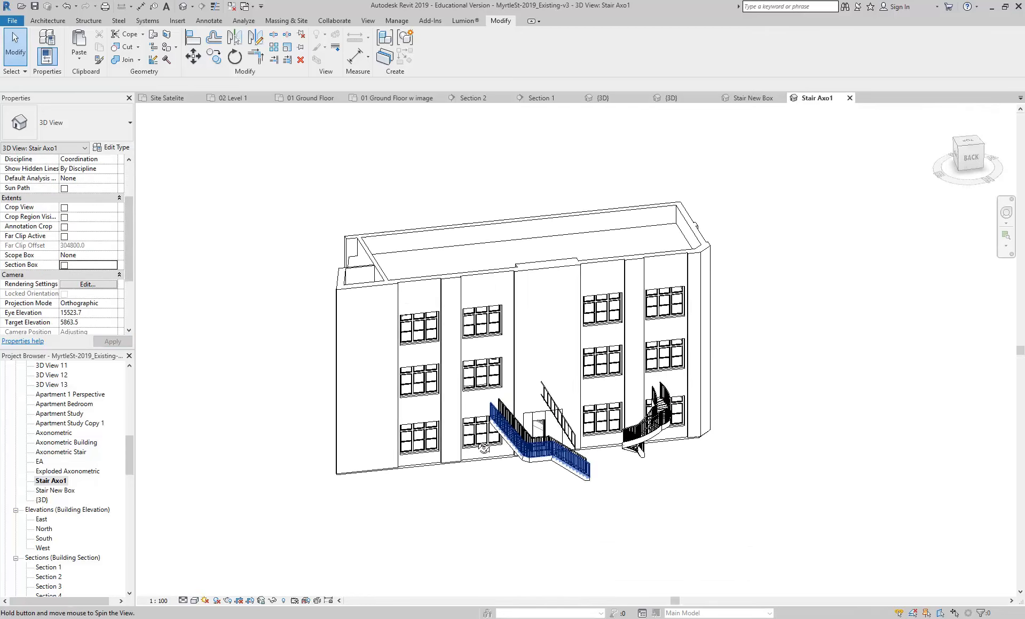
Step: Find the pasted Commercial - Glass w Fixings railing outside the building and delete it
scroll(503, 449, up, 2)
shift+middle_drag(558, 369, 364, 393)
scroll(361, 401, up, 4)
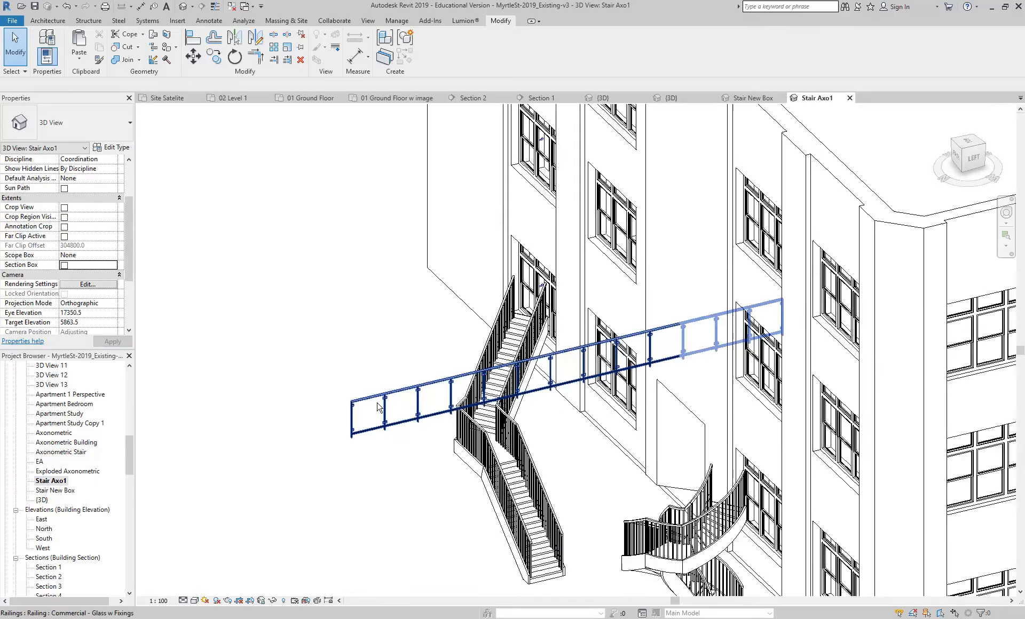
click(372, 402)
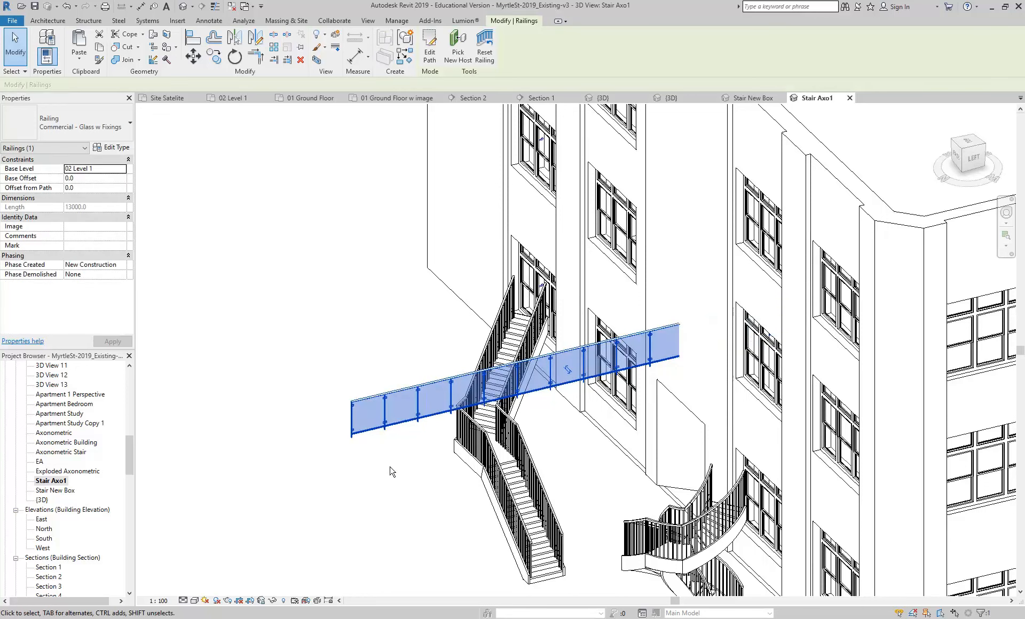
key(Delete)
Step: Return to the {3D} view, change the landing stair's front railing to Commercial - Glass w Fixings and check it up close
double_click(42, 501)
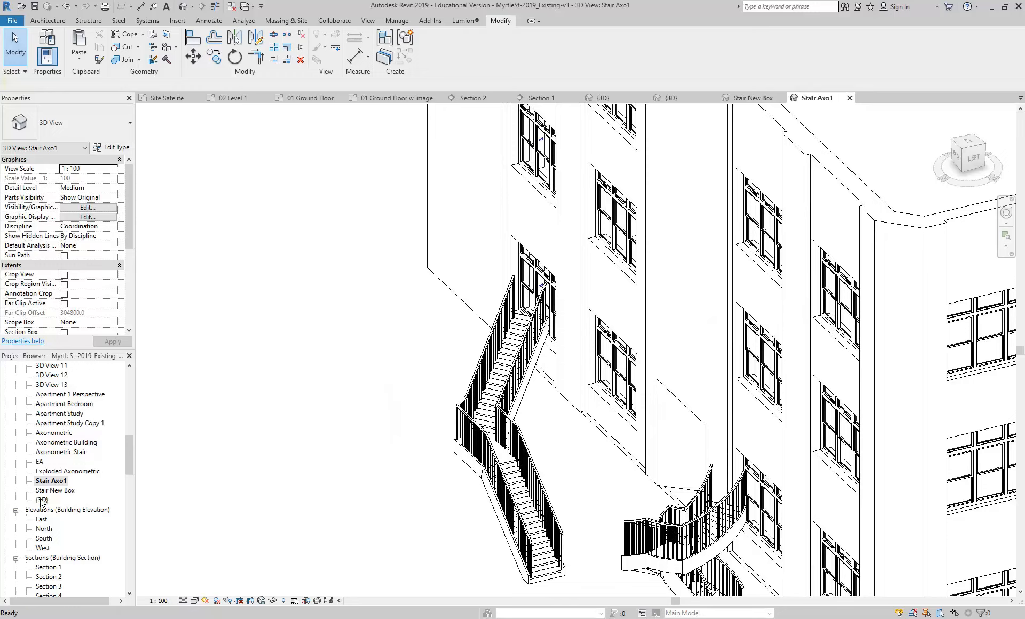
shift+middle_drag(363, 481, 322, 444)
scroll(427, 385, up, 4)
click(421, 383)
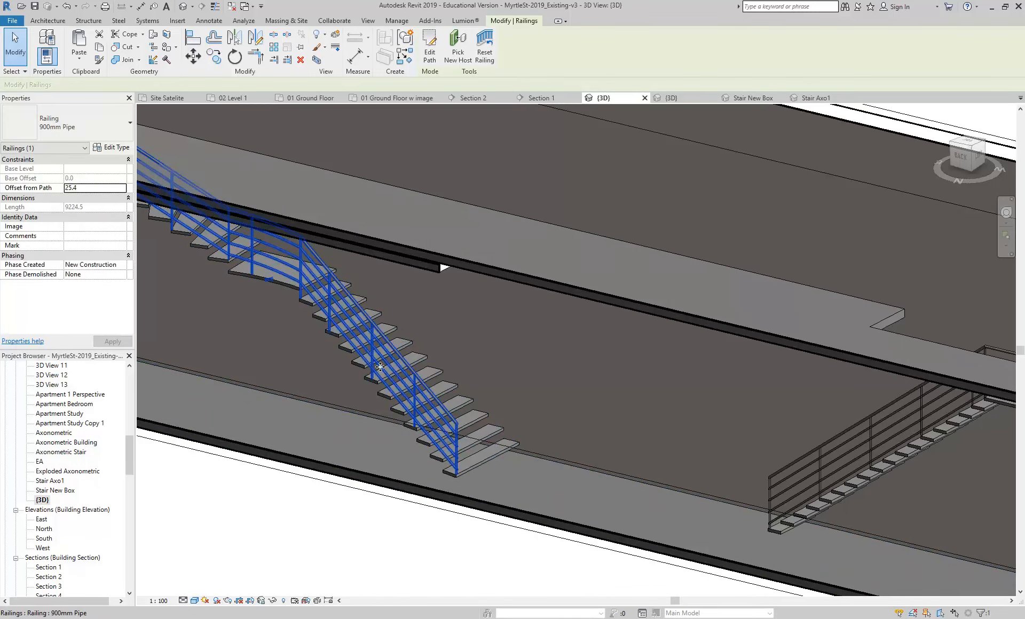
click(69, 126)
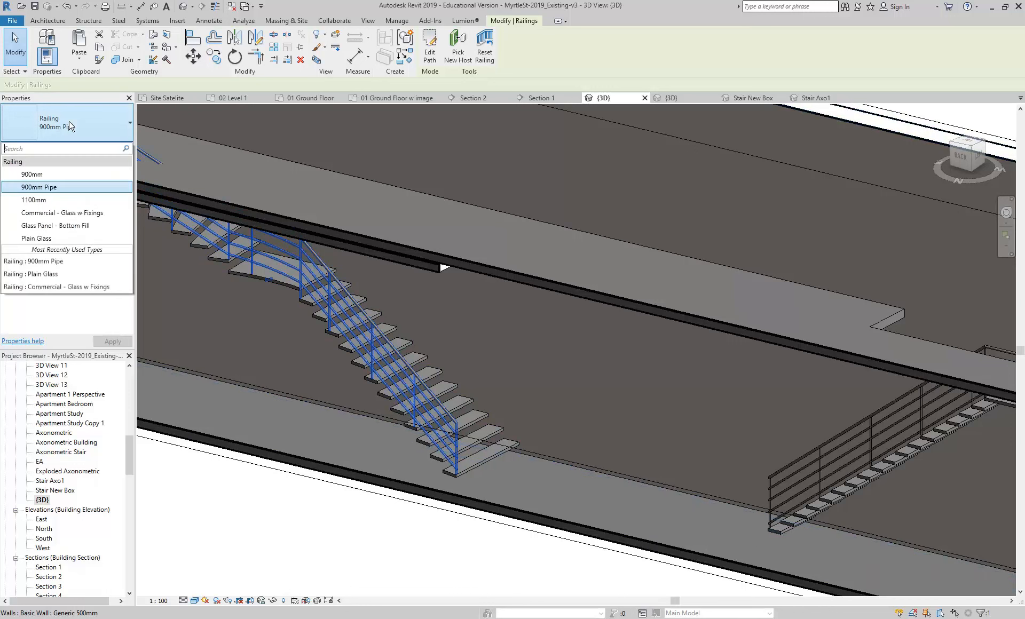
click(60, 219)
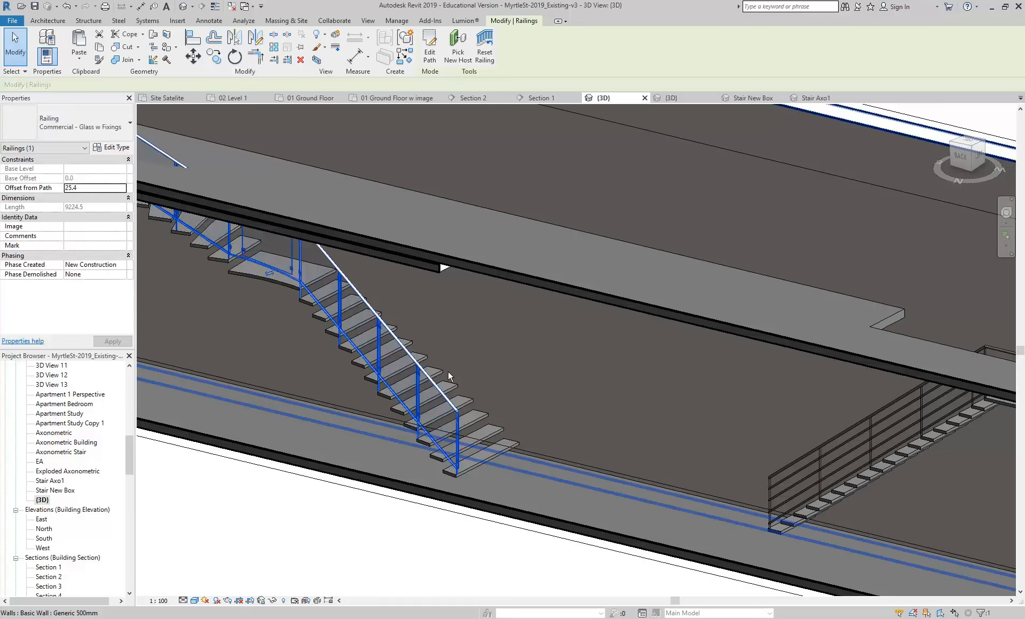
shift+middle_drag(448, 370, 458, 347)
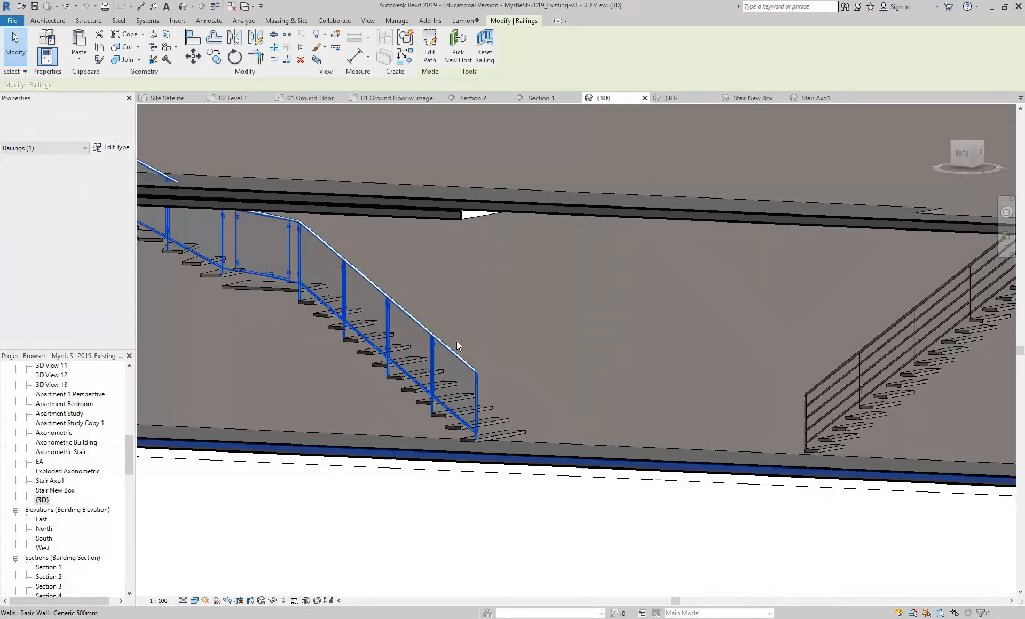
scroll(261, 226, up, 6)
scroll(262, 226, down, 5)
shift+middle_drag(291, 256, 375, 567)
click(373, 563)
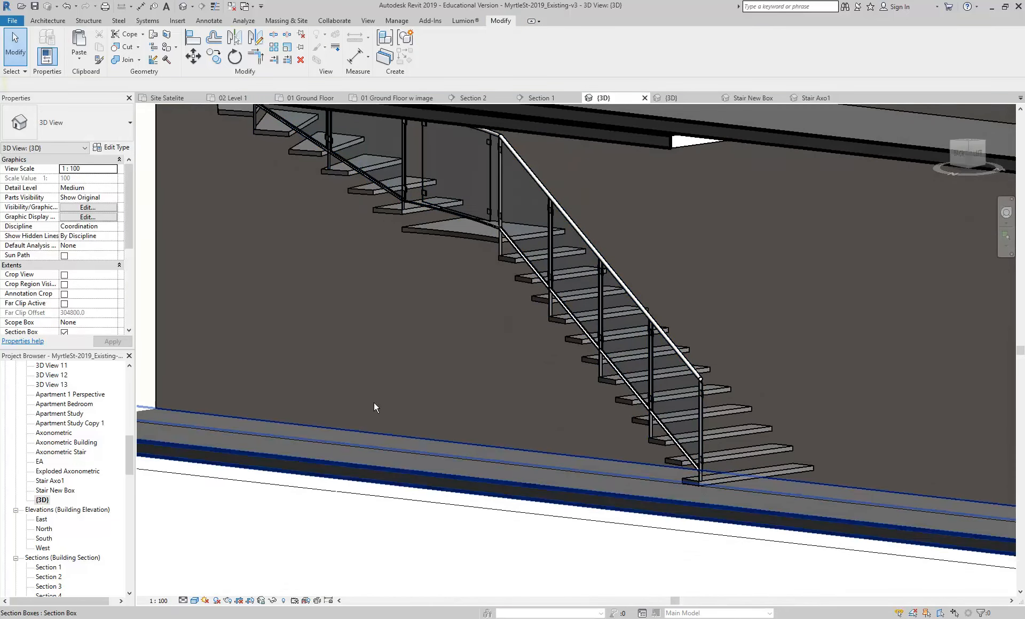
scroll(373, 564, down, 2)
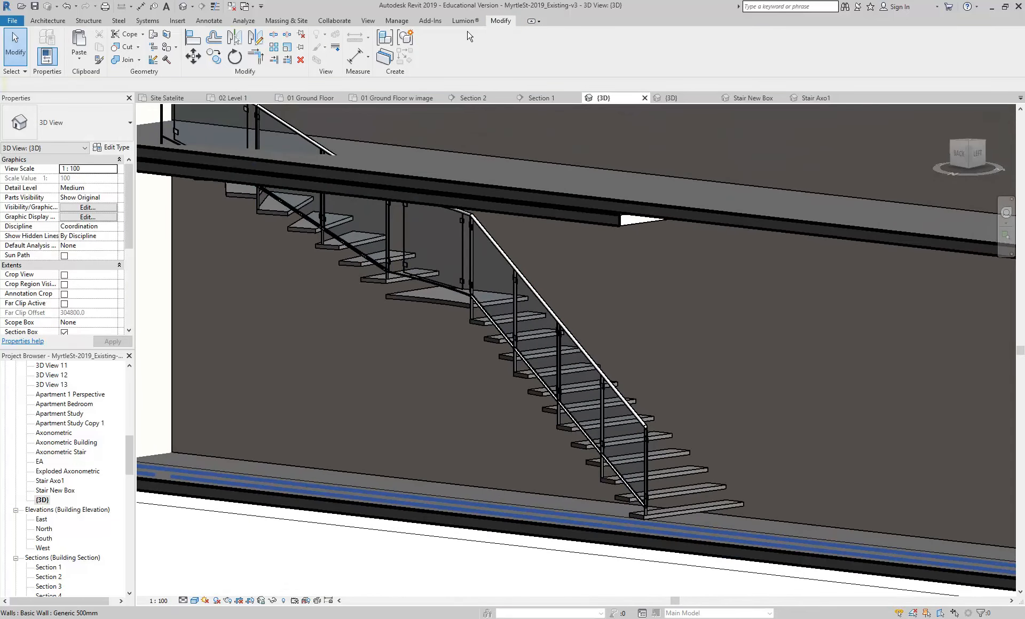
Step: Switch back to the Railings project and look over the timber, fence and handrail samples
click(667, 99)
click(617, 99)
click(670, 98)
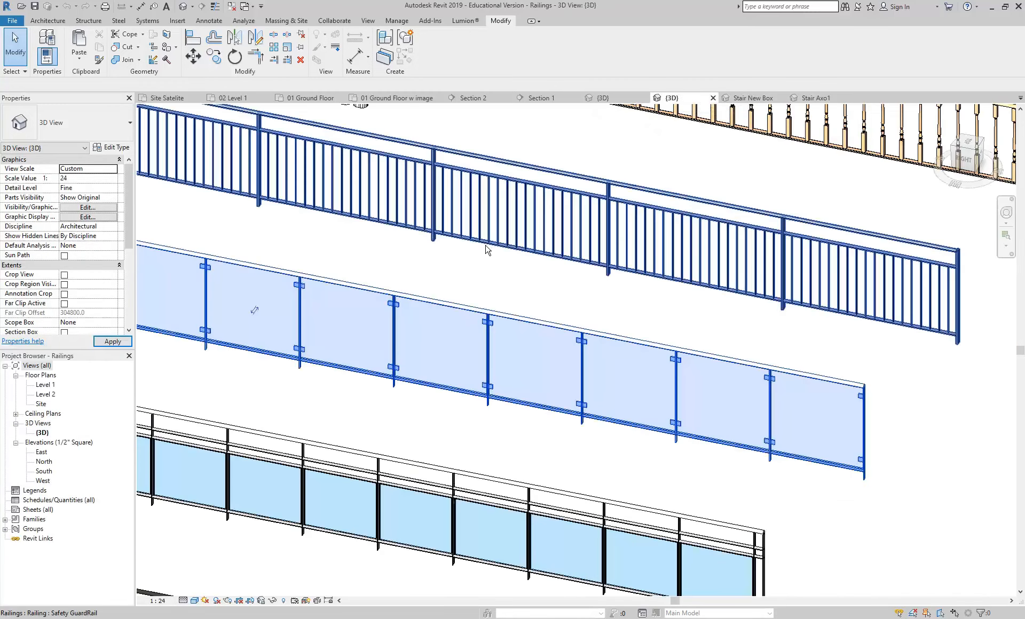
scroll(500, 324, down, 3)
shift+middle_drag(501, 325, 474, 322)
middle_drag(524, 359, 523, 282)
middle_drag(523, 468, 309, 244)
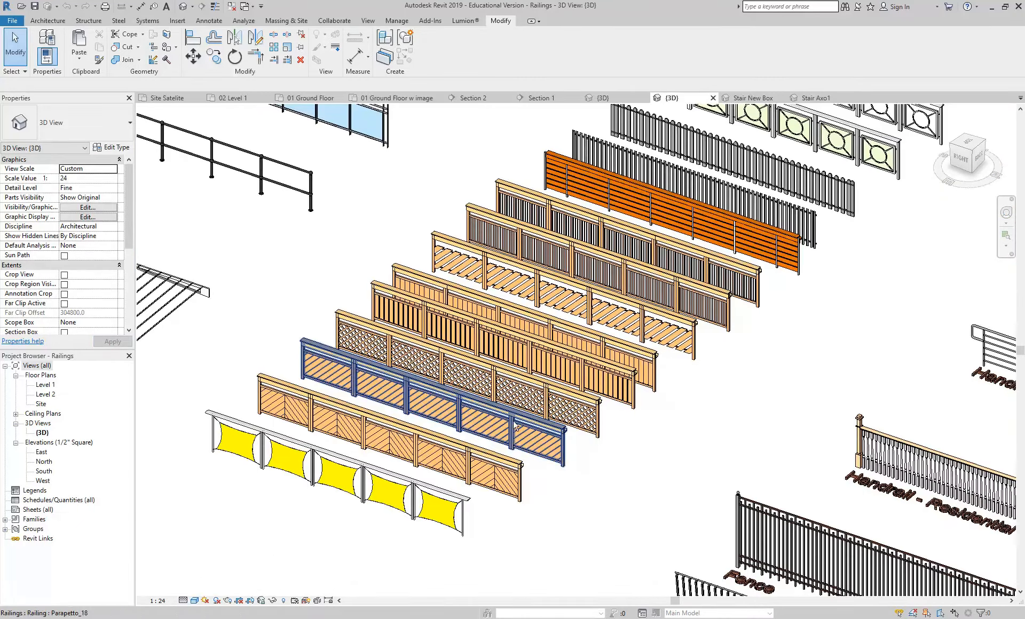
scroll(304, 244, up, 2)
middle_drag(603, 385, 525, 491)
scroll(449, 337, down, 2)
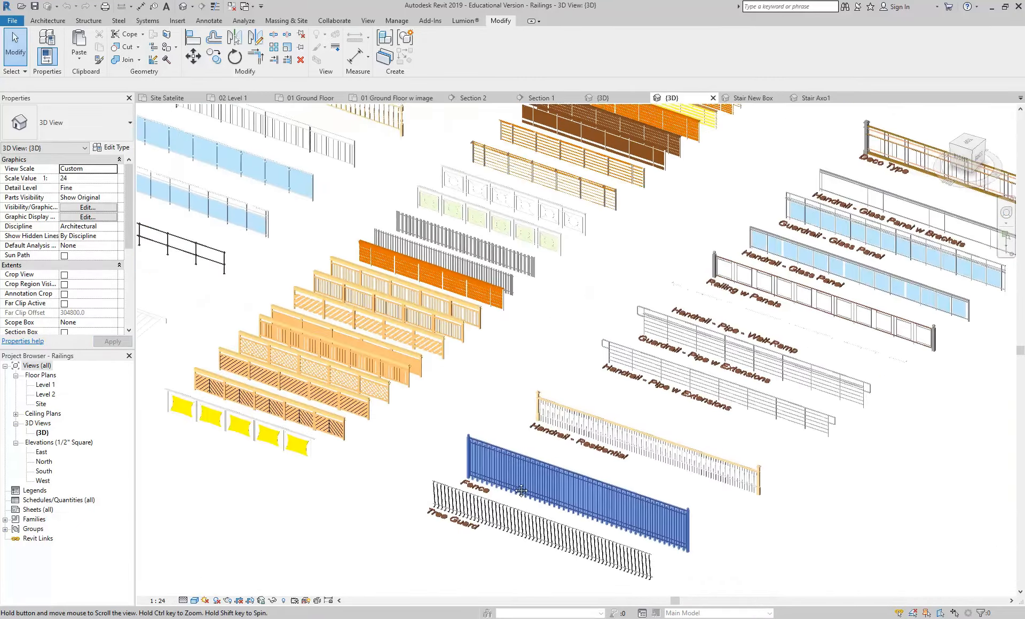
Step: Select the Safety GuardRail sample railing next to the timber newel and spindle railing
middle_drag(294, 336, 492, 506)
scroll(530, 294, up, 3)
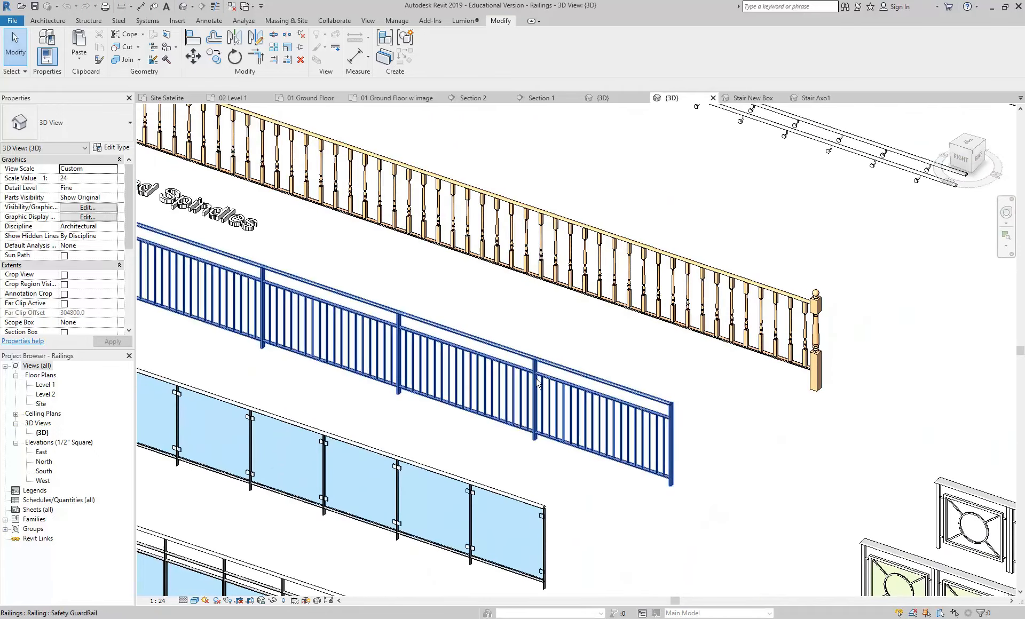
click(526, 409)
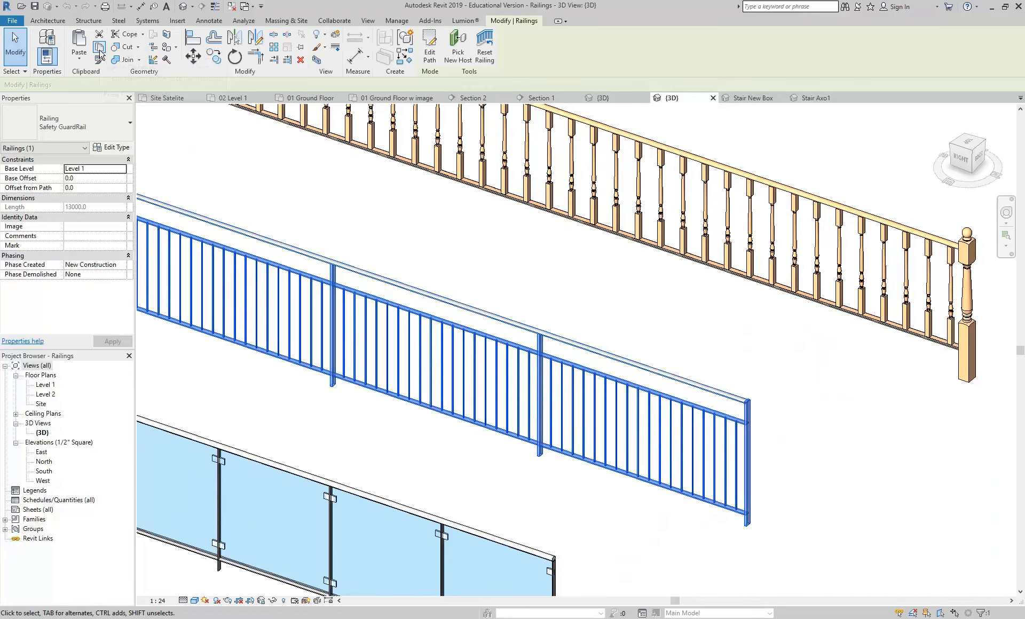
Step: Paste the copied Safety GuardRail railing into the Stair Axo1 view, on the open area beside the exterior stairs, accepting the duplicate types
click(608, 98)
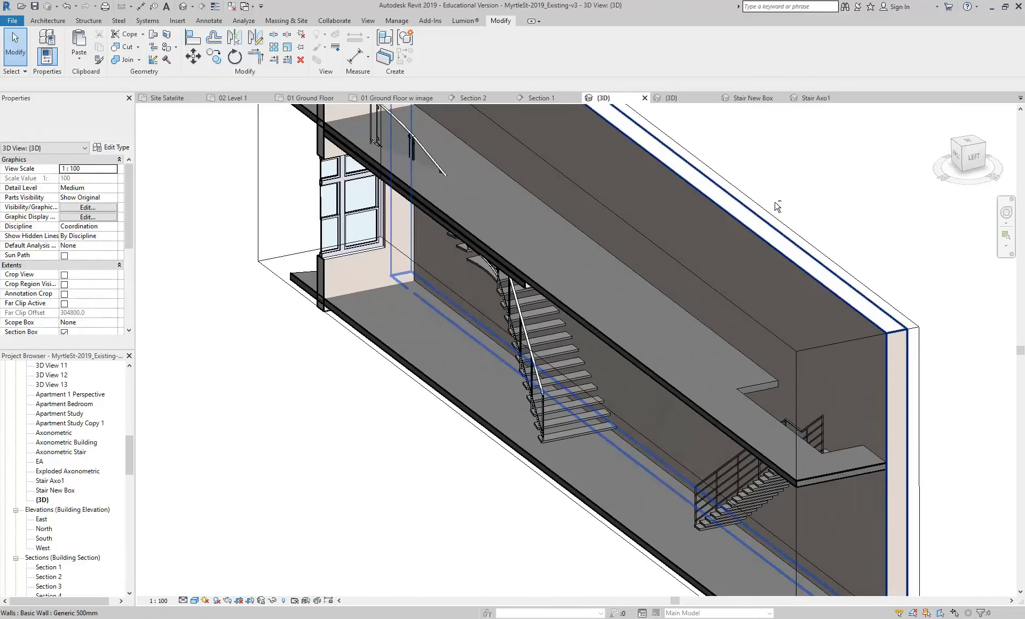
click(817, 99)
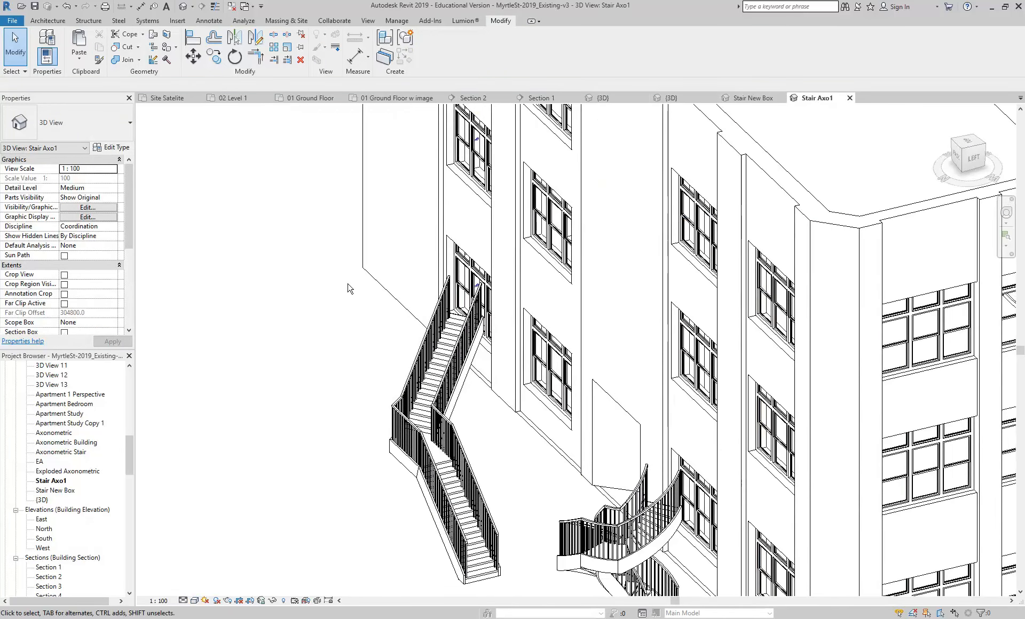
click(79, 44)
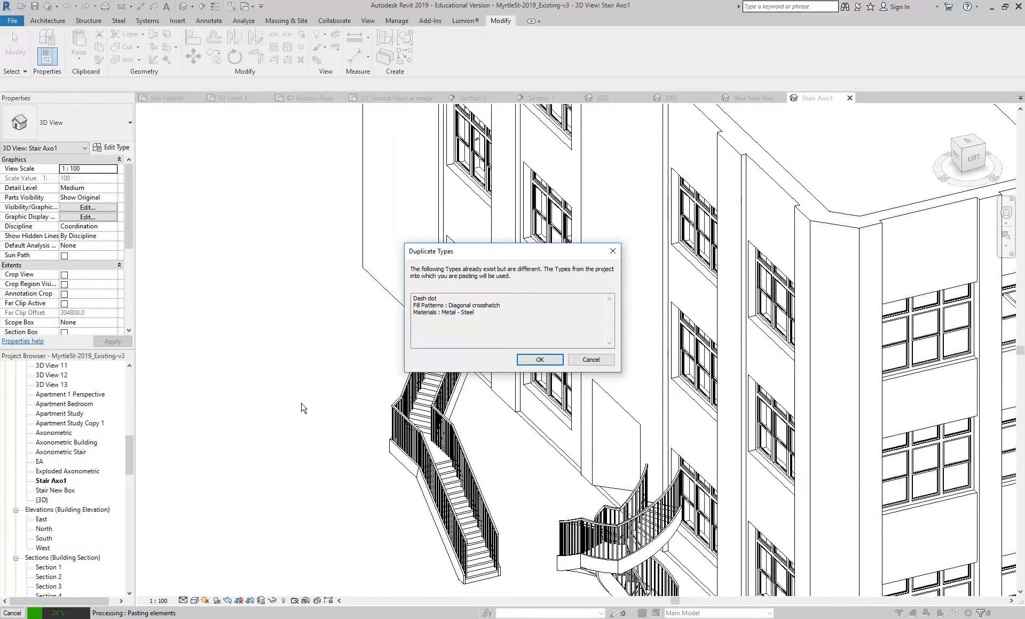
click(529, 360)
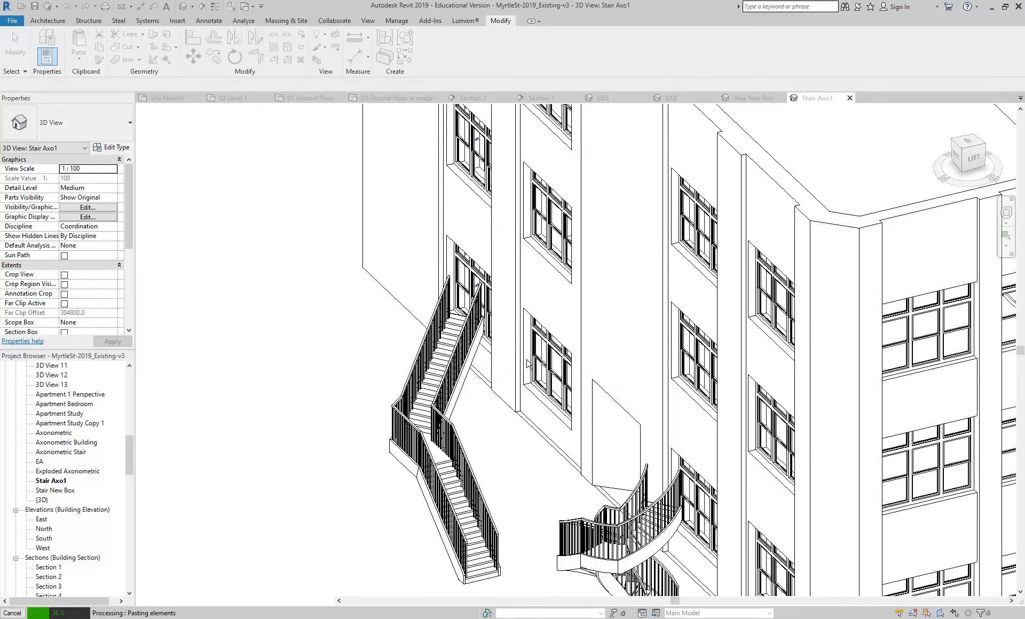
click(325, 438)
middle_drag(324, 438, 509, 438)
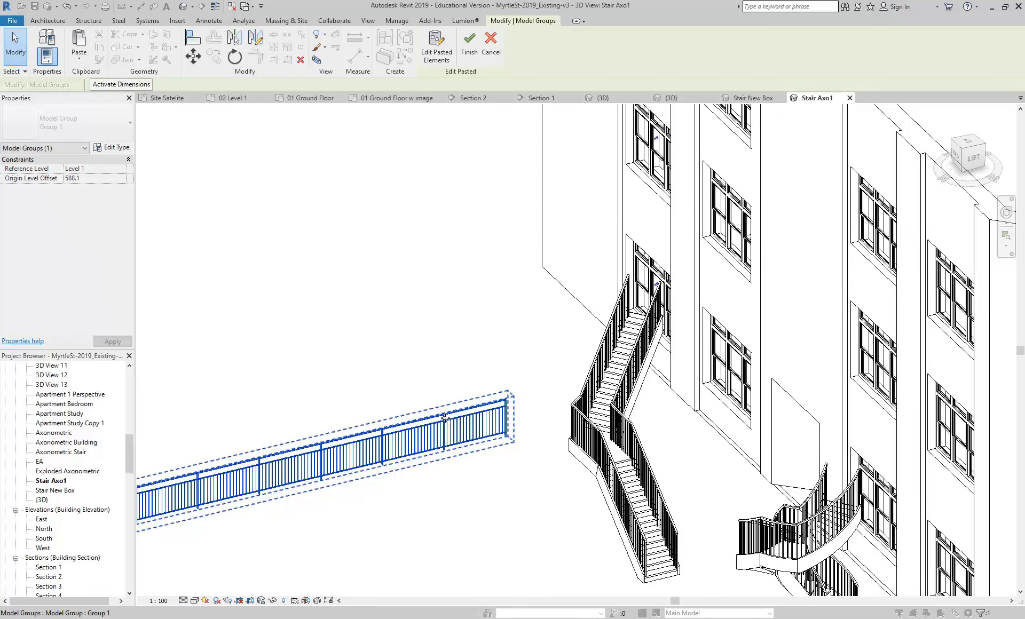
scroll(385, 393, up, 4)
click(382, 395)
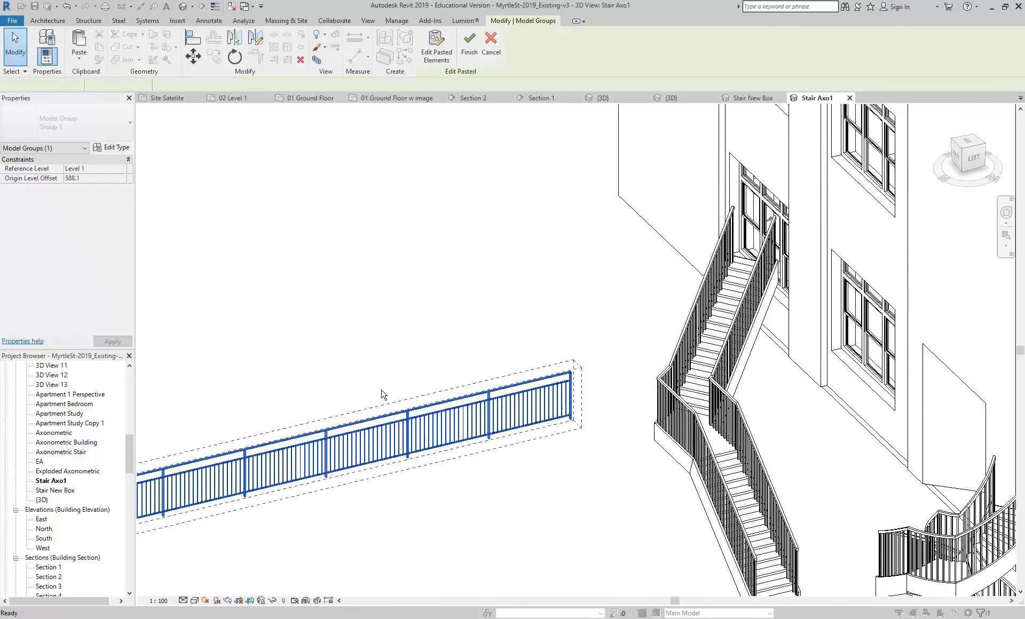
middle_drag(597, 397, 557, 397)
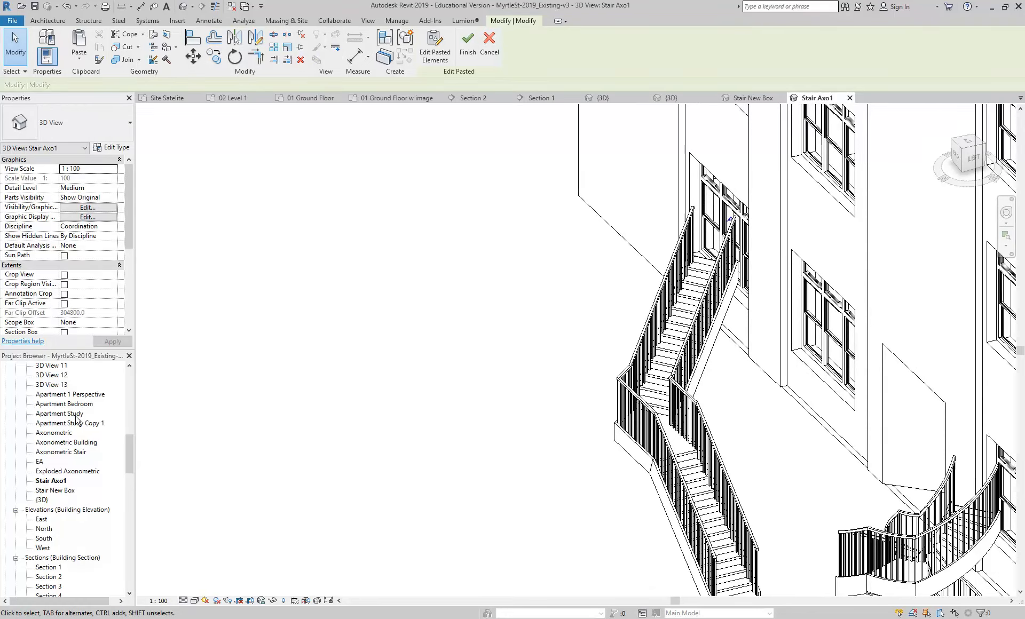
Step: In the {3D} view, change the glass railing of the cantilevered stair to the Safety GuardRail type
double_click(47, 499)
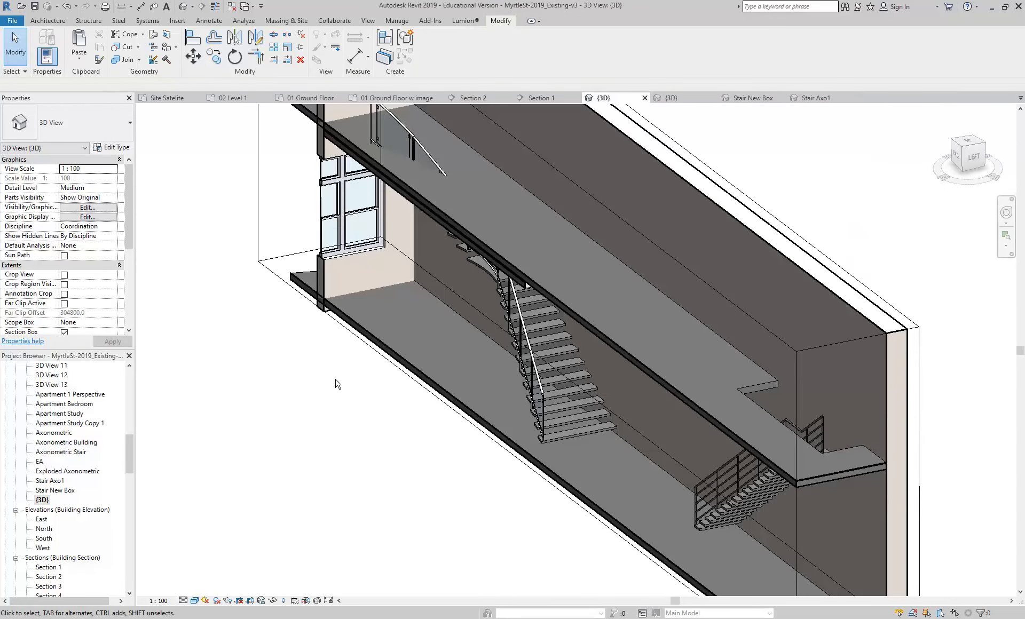
scroll(431, 459, up, 5)
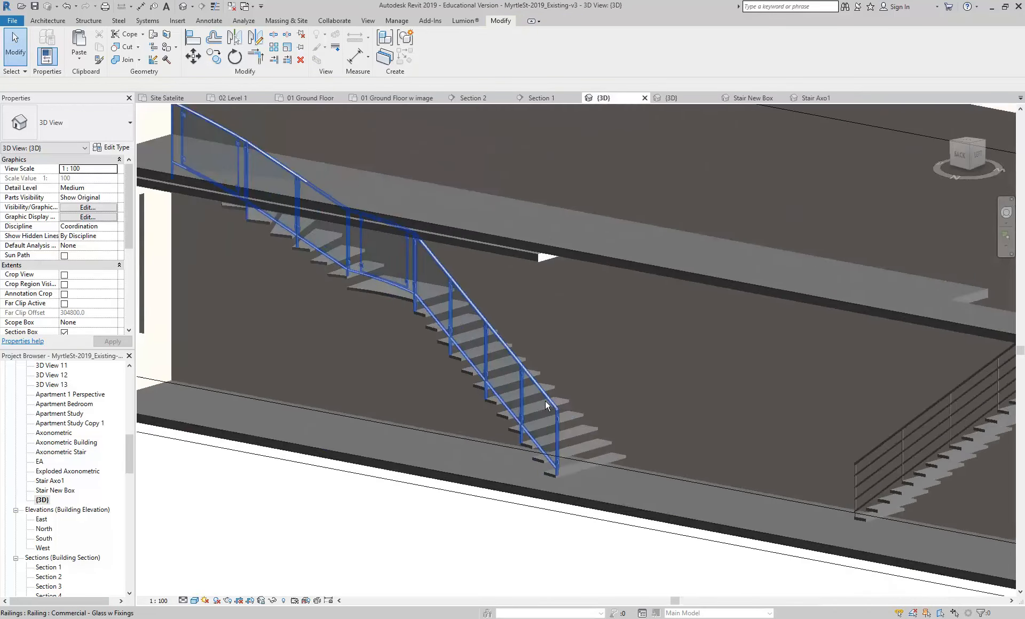
click(546, 400)
click(69, 123)
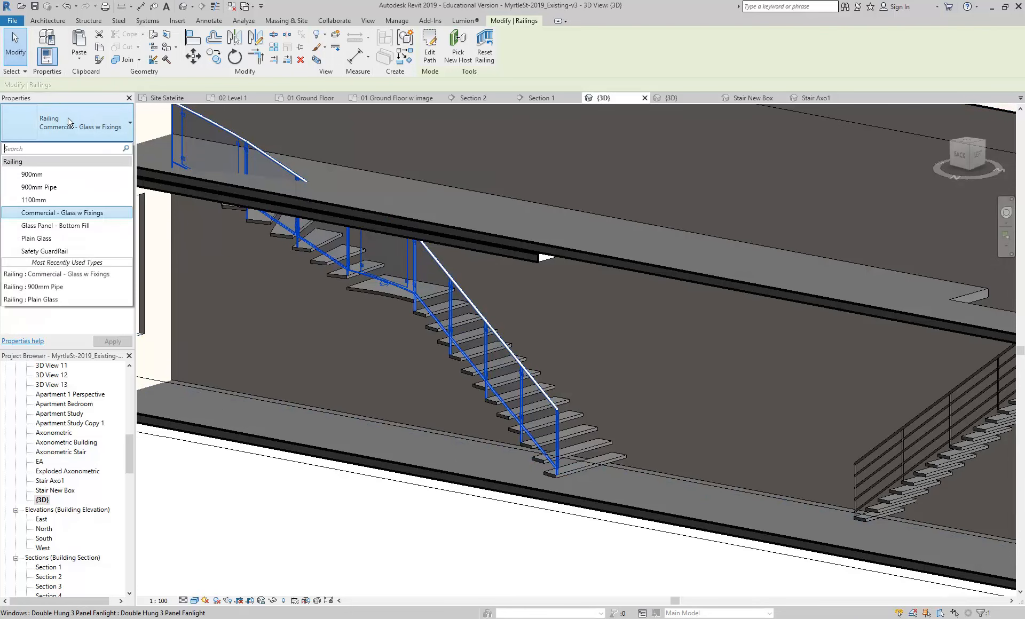
click(53, 252)
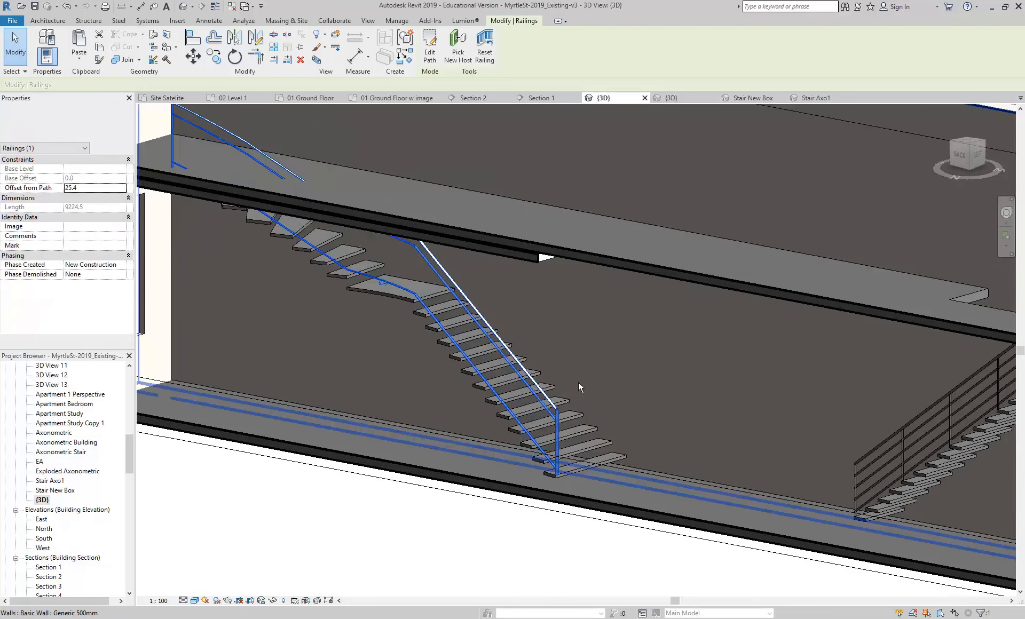
shift+middle_drag(475, 291, 524, 317)
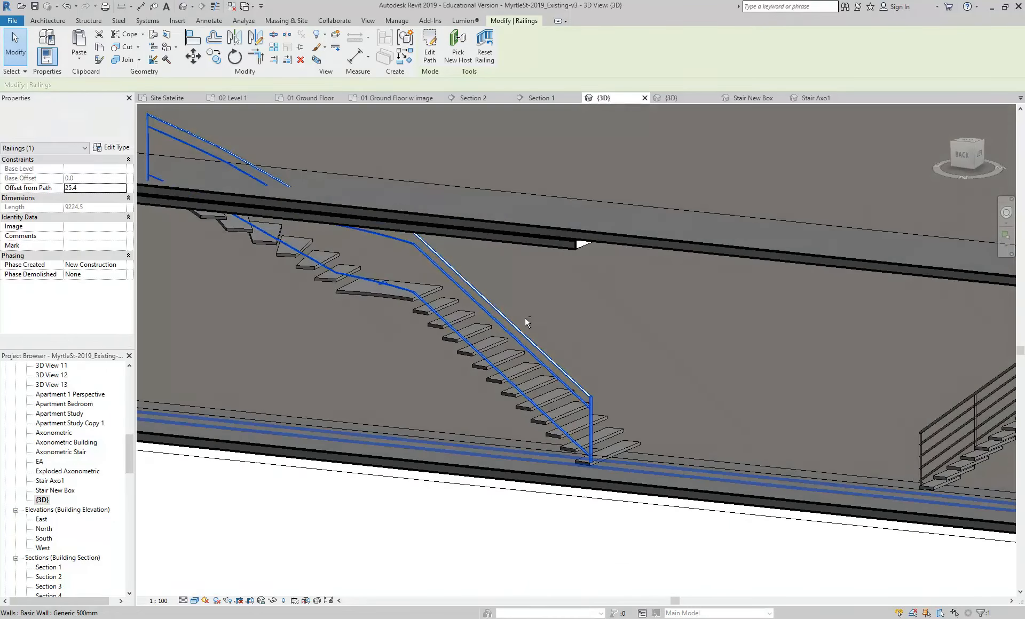
Step: Change the cantilevered stair's railing type to Plain Glass and inspect the panels around the landing
click(77, 123)
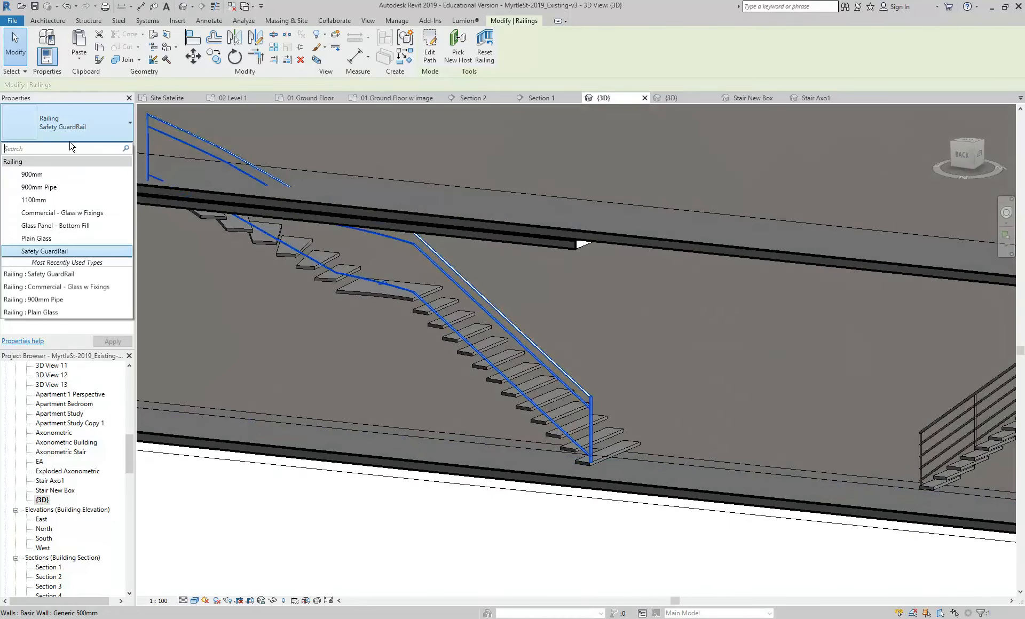
click(48, 238)
shift+middle_drag(439, 373, 534, 358)
scroll(347, 237, up, 3)
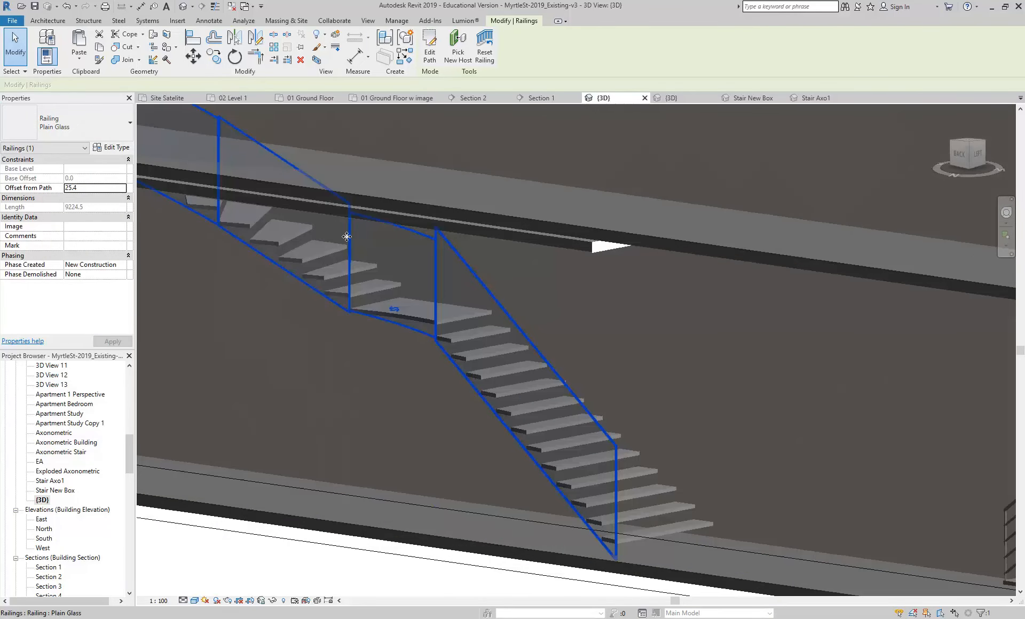
shift+middle_drag(347, 237, 470, 346)
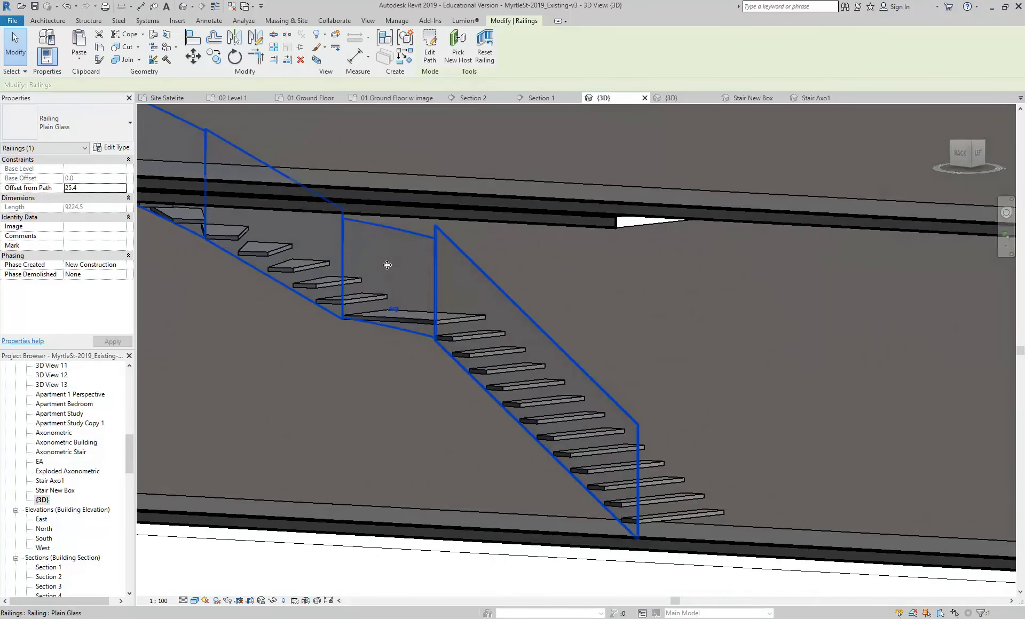
scroll(361, 269, up, 4)
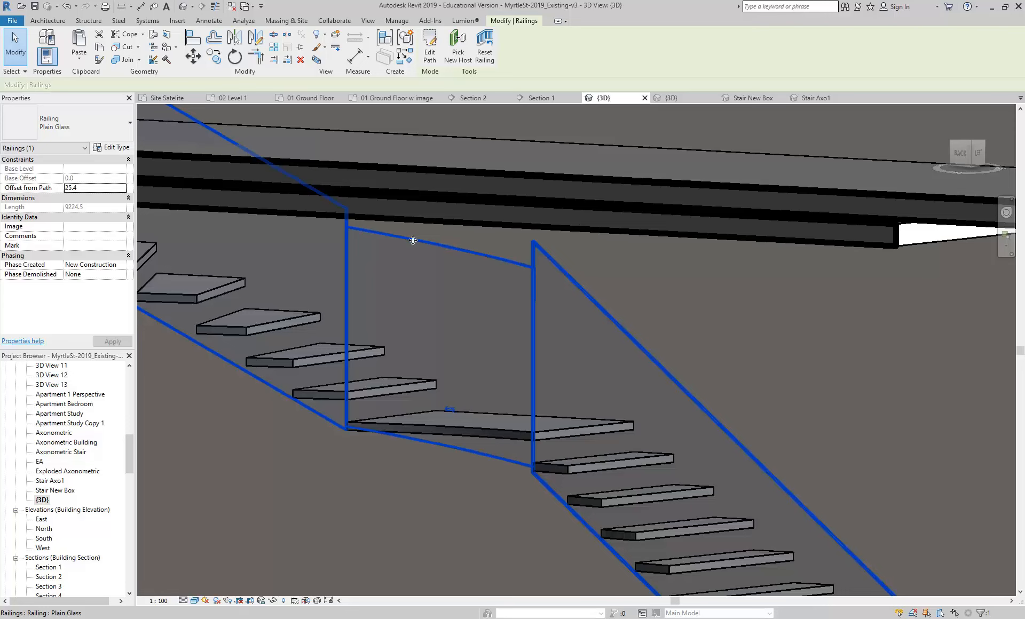
scroll(395, 236, down, 3)
shift+middle_drag(388, 234, 509, 434)
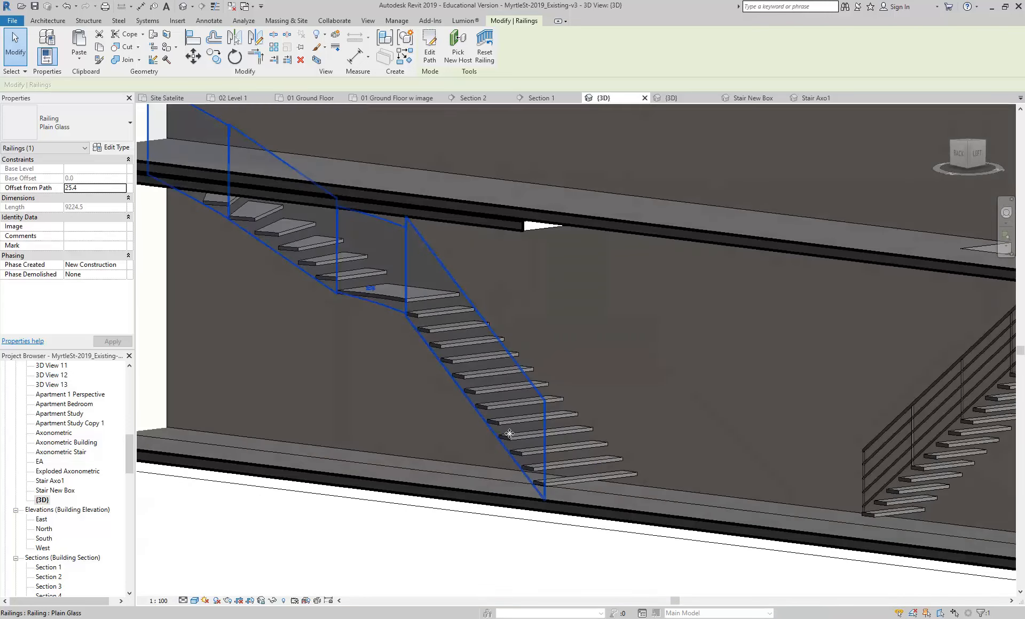
key(Escape)
Step: Set the left support in the Cantilevered Stair type to Stringer (Closed)
click(527, 409)
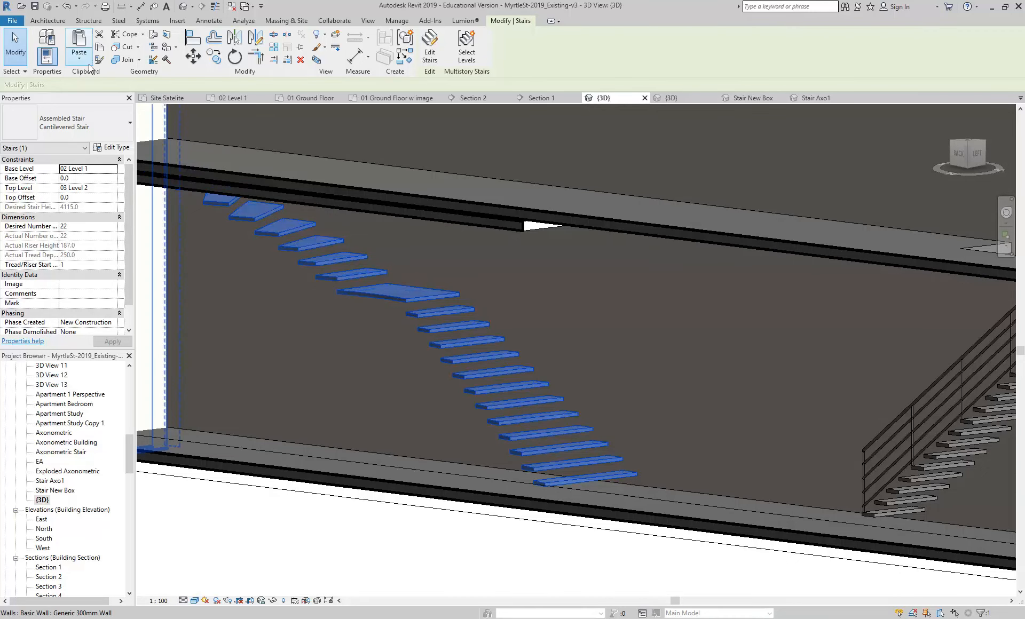
click(108, 147)
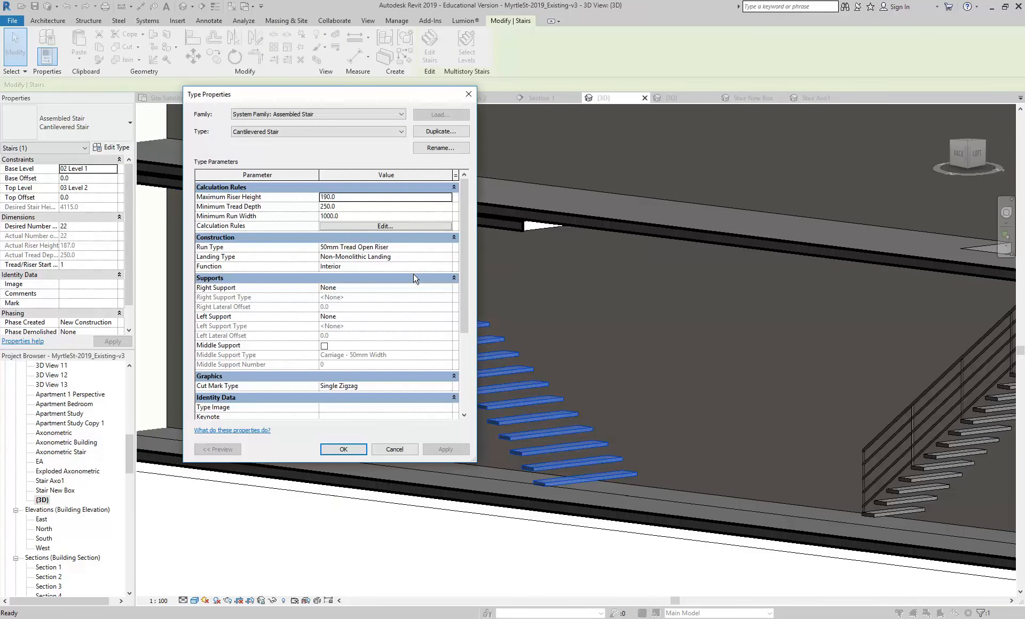
mouse_move(459, 255)
mouse_down()
mouse_move(465, 315)
mouse_move(471, 265)
mouse_up()
click(370, 295)
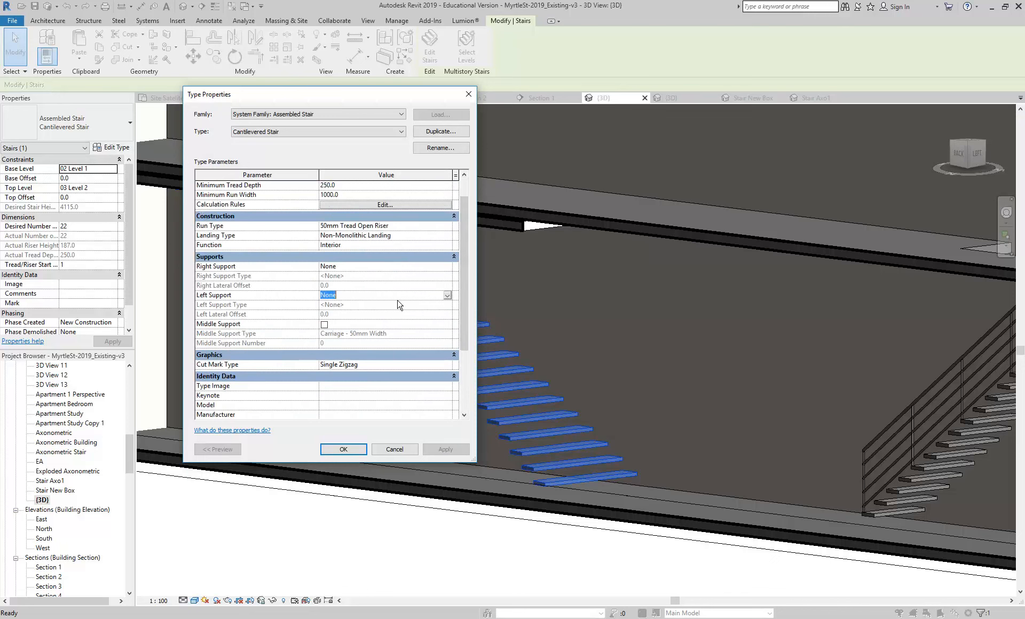
click(446, 296)
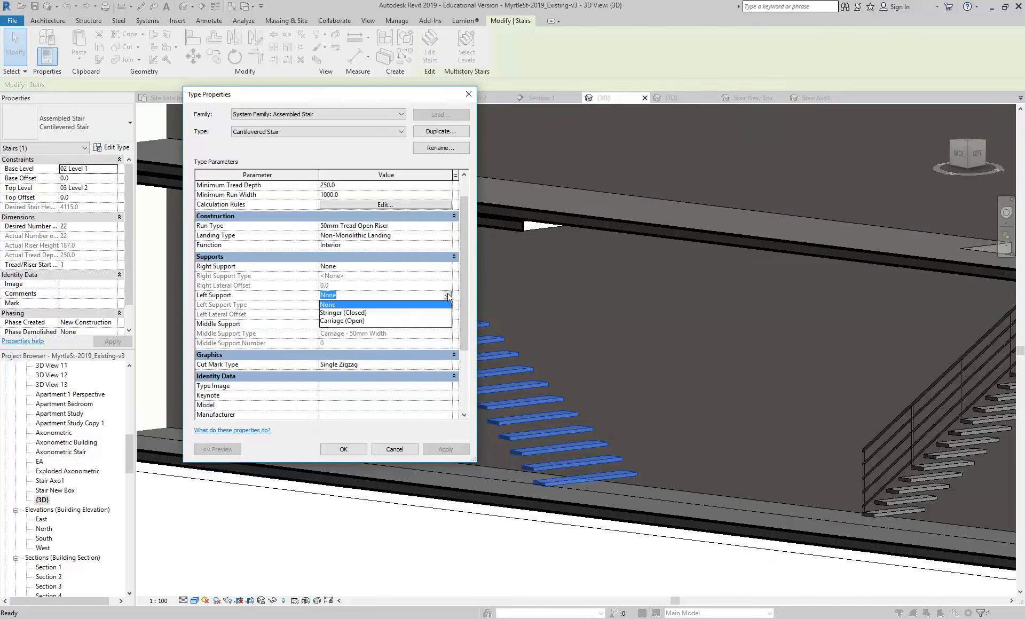
click(340, 313)
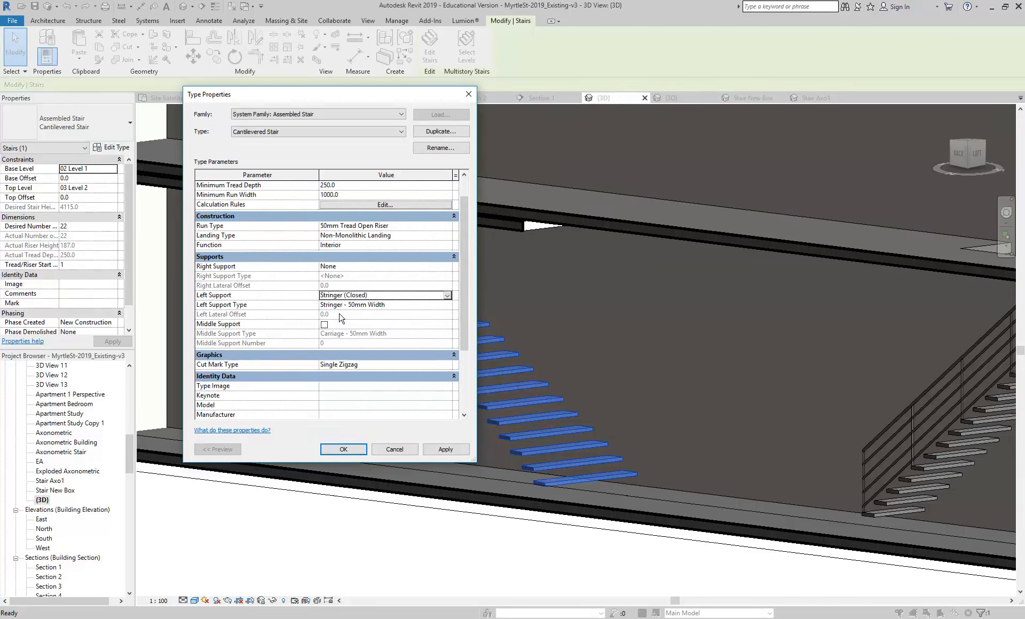
Step: Duplicate the left support's 50 mm stringer type under the name Plain Glass
click(406, 306)
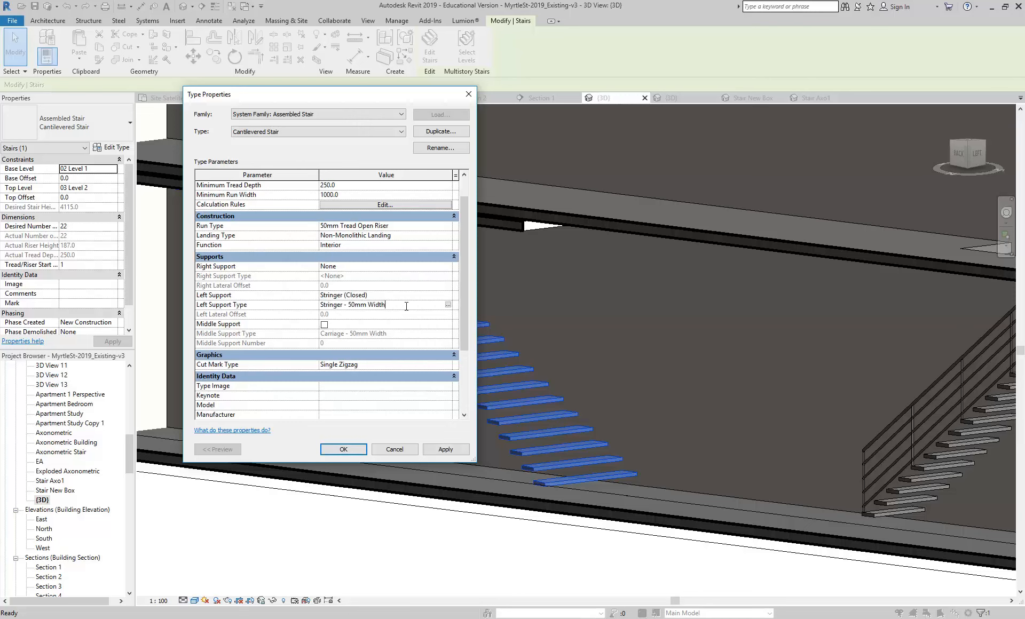
click(448, 305)
click(441, 132)
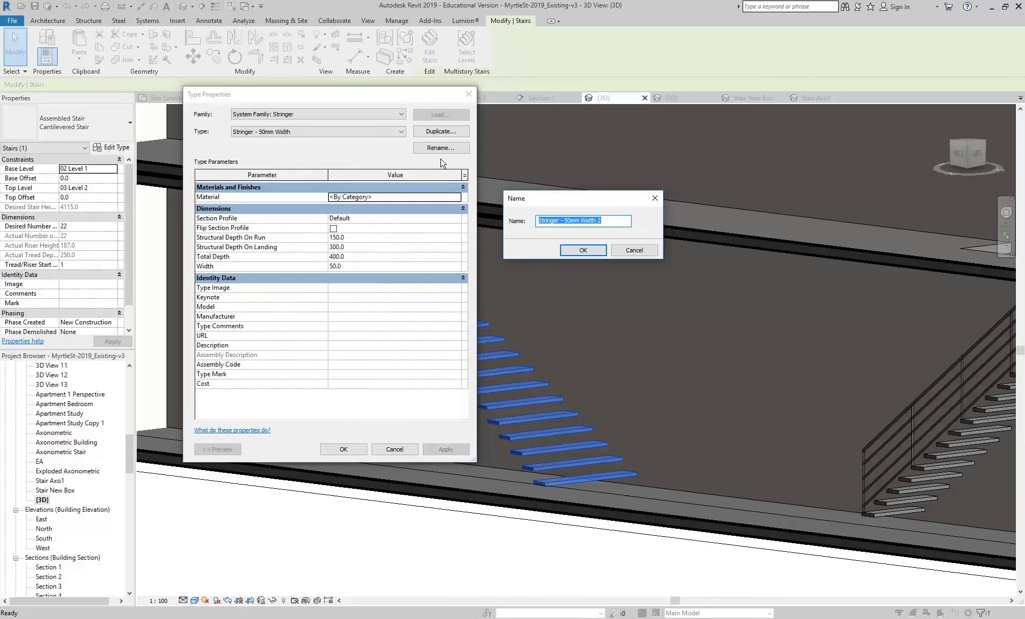
text(Plain Glass)
click(600, 252)
Step: Set the Plain Glass stringer's structural depth on run to 20, total depth to 1200 and width to 20, and accept the stair type changes
click(370, 238)
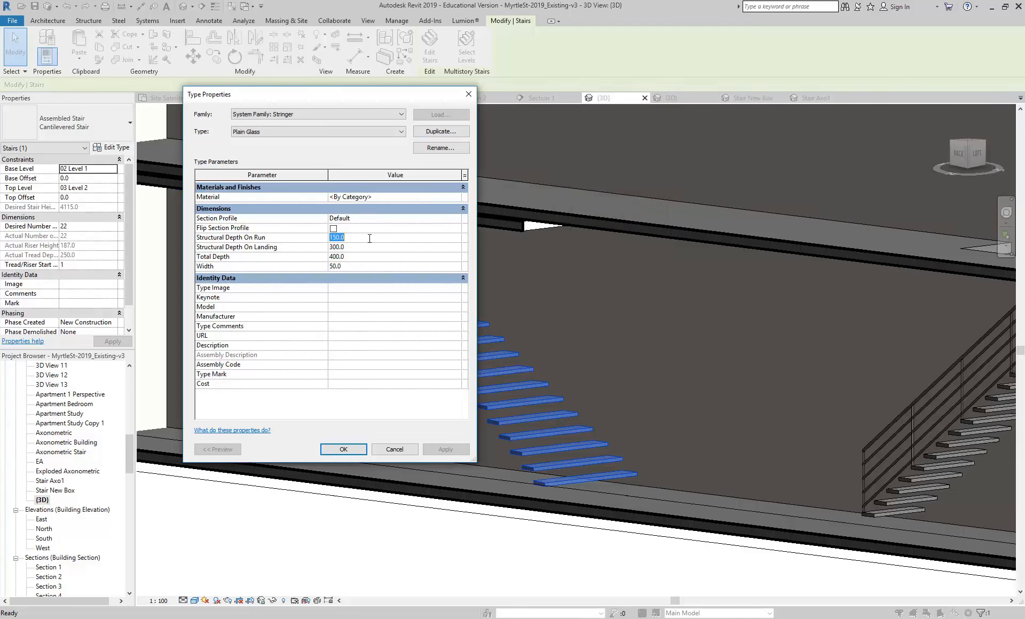
text(20)
click(367, 246)
click(369, 257)
text(12300)
mouse_move(225, 241)
click(365, 266)
text(2)
click(344, 449)
click(343, 450)
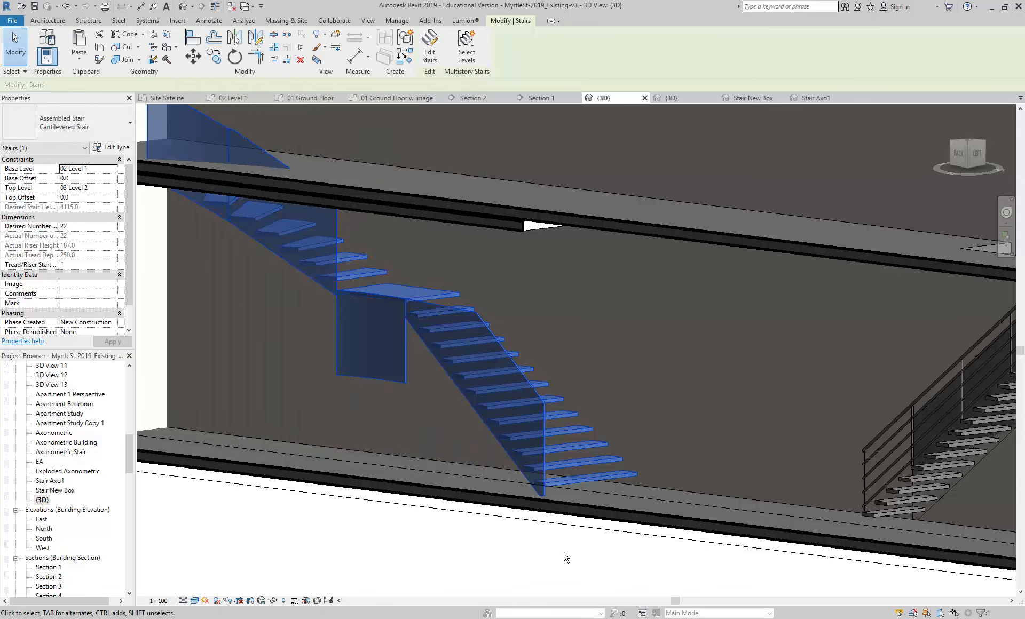
Step: Set the Plain Glass stringer's structural depth on run to 150 and on landing to 1200, and apply the changes to the stair
shift+middle_drag(377, 378, 405, 406)
click(115, 148)
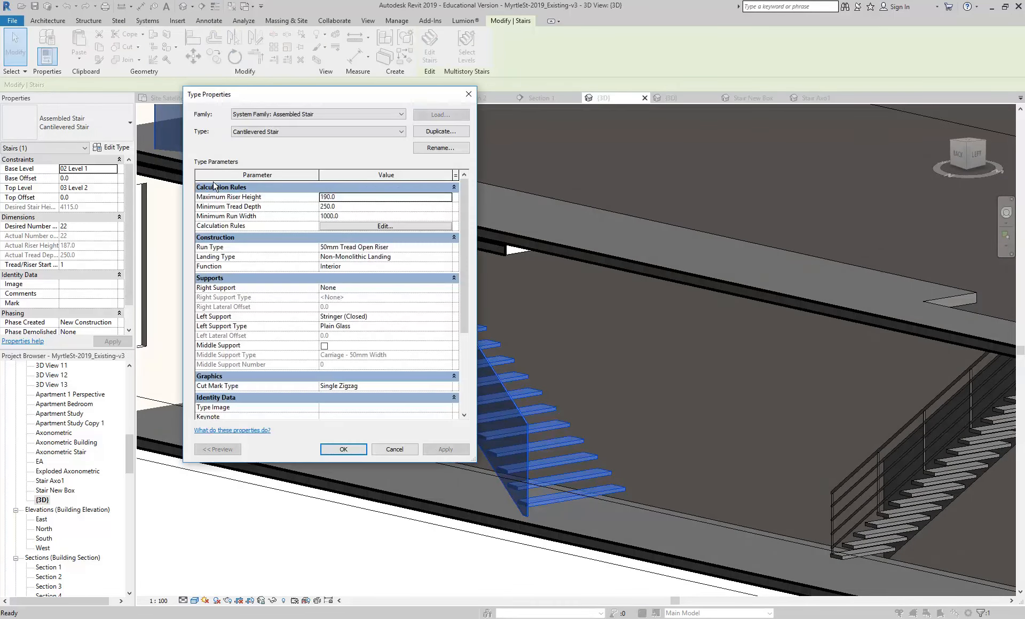
drag(460, 243, 471, 266)
click(394, 304)
click(450, 305)
click(369, 238)
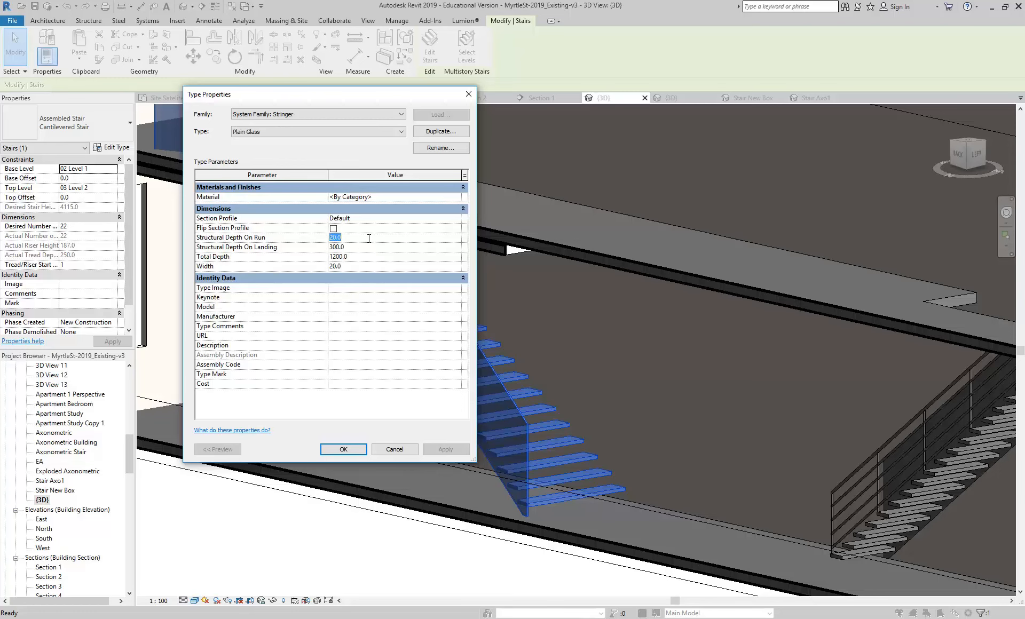
click(365, 248)
click(363, 237)
drag(366, 98, 287, 92)
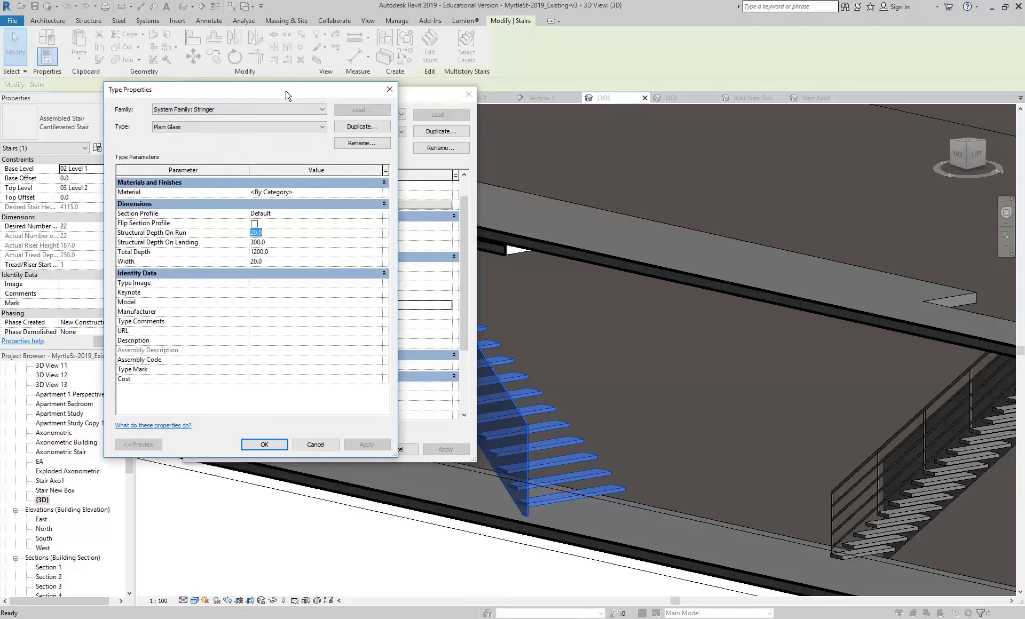
click(286, 243)
text(1200)
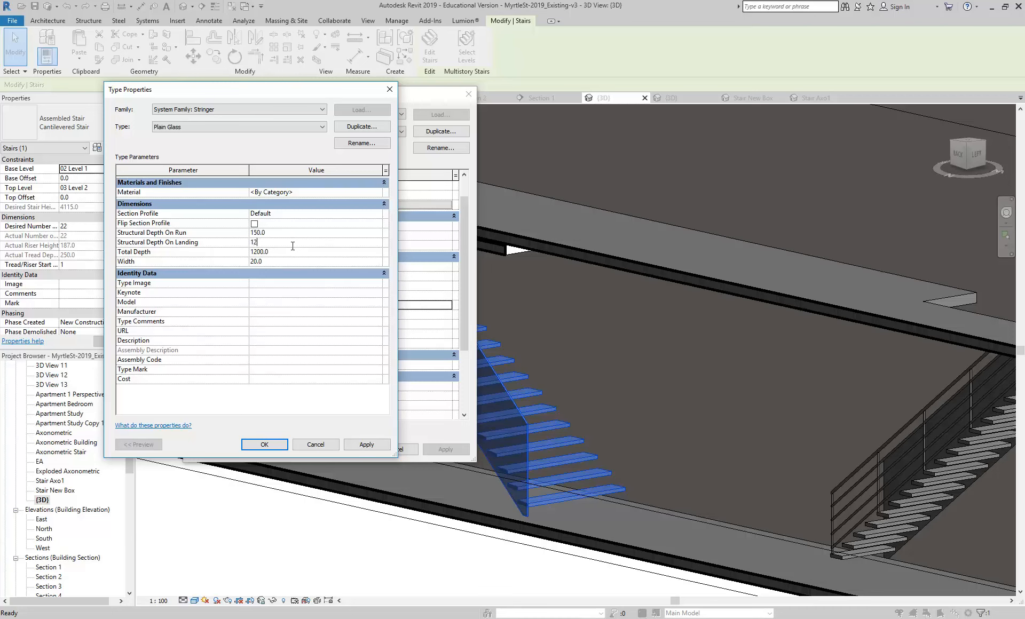
click(356, 445)
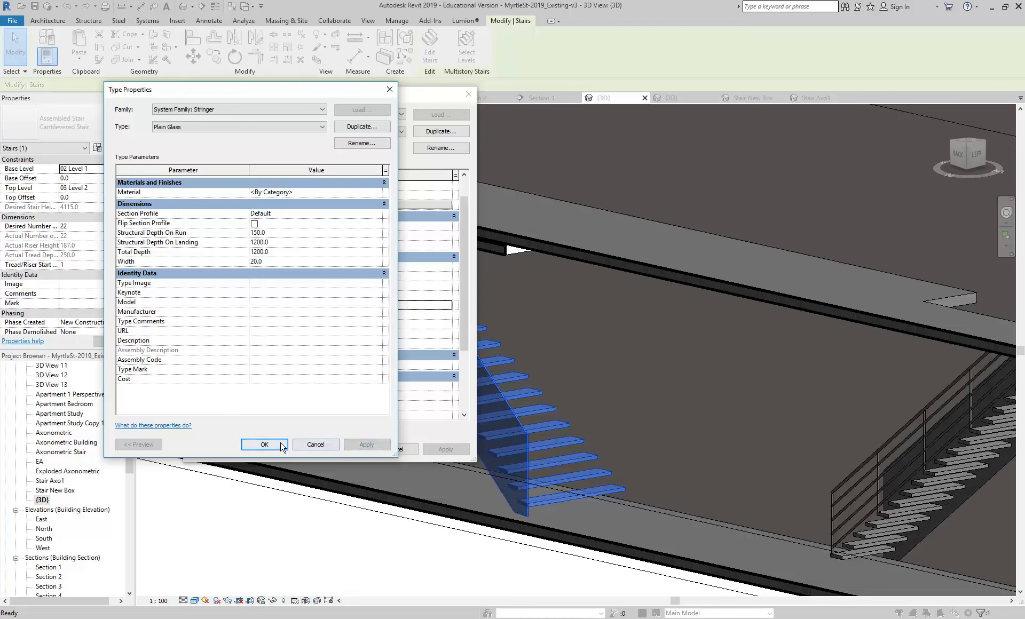
click(296, 445)
click(343, 449)
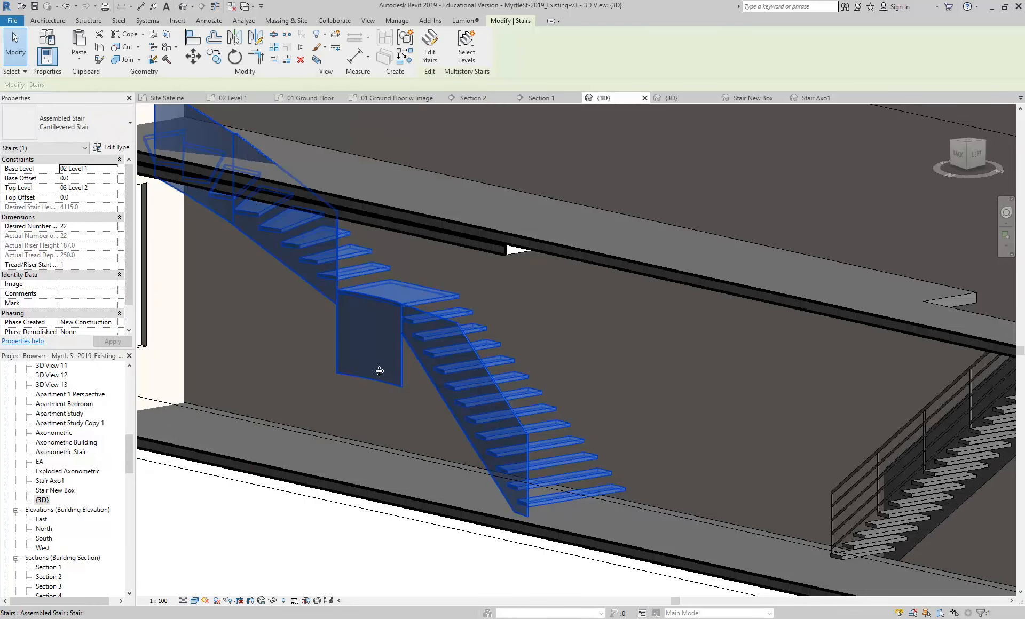
Step: Review the section profile and depth settings of the Plain Glass stringer type used as the stair's left support
click(110, 148)
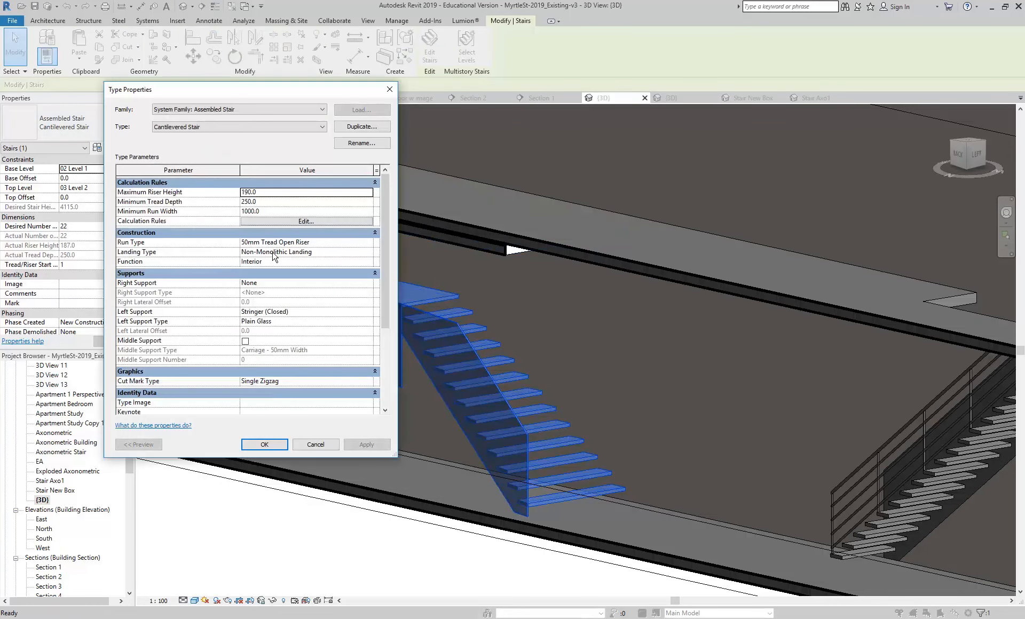
click(333, 322)
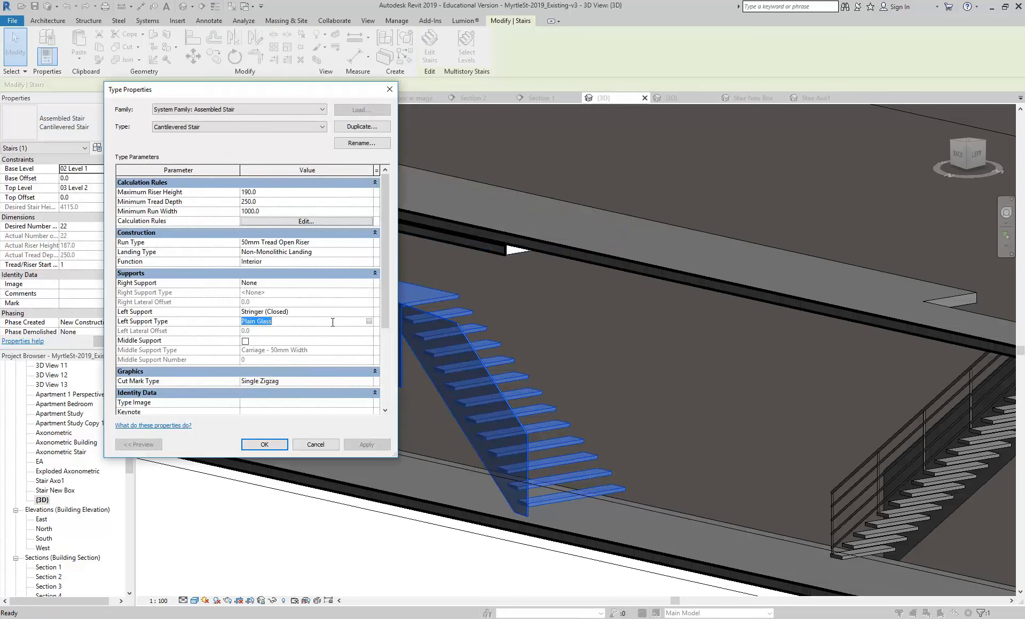
click(369, 322)
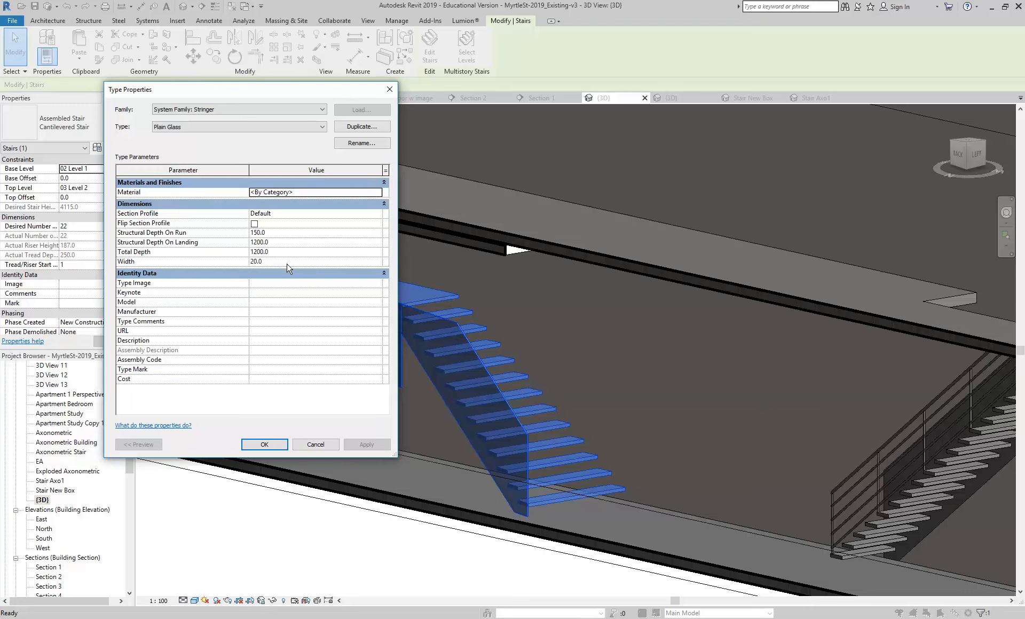
click(278, 233)
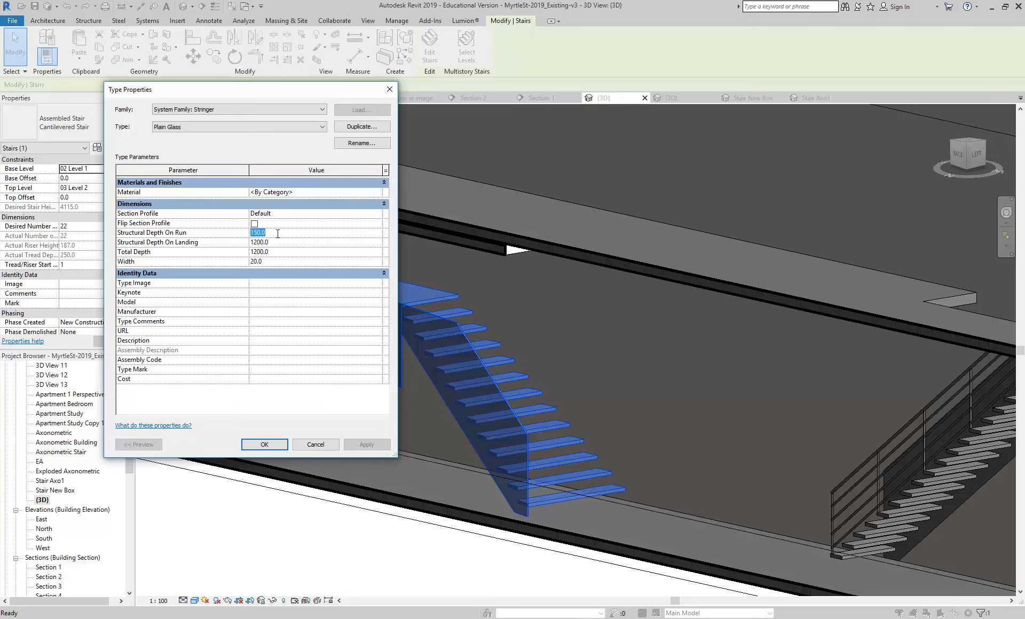
click(287, 244)
click(286, 253)
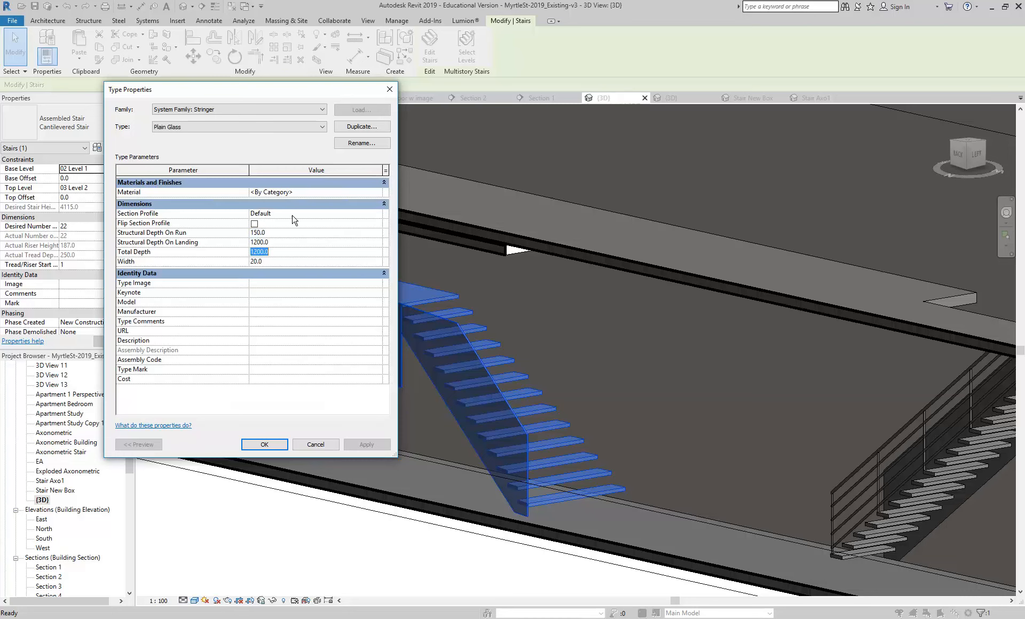
click(265, 444)
click(264, 445)
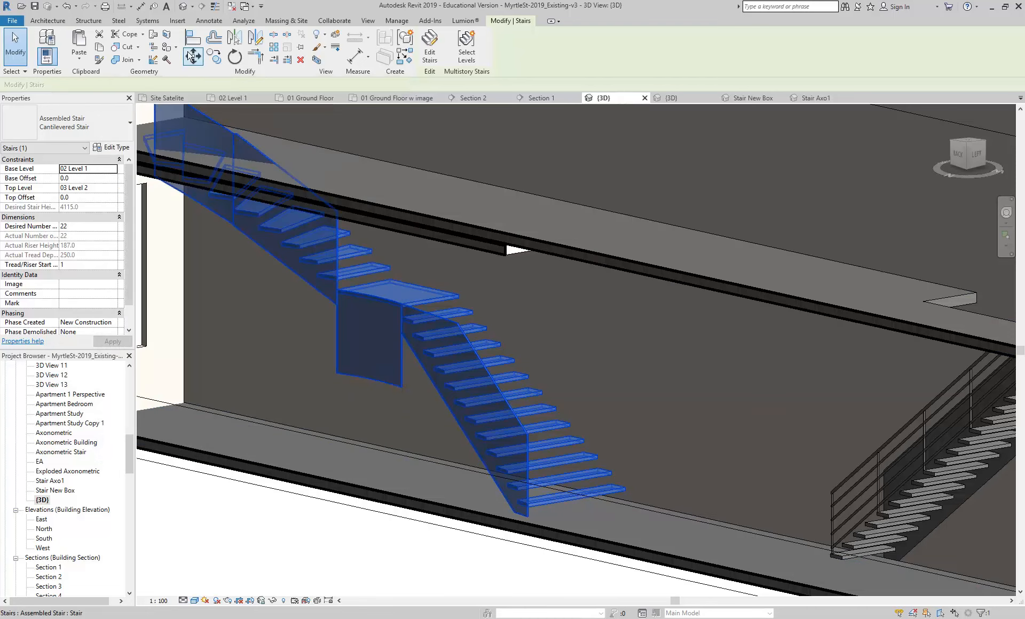
Step: Load the Rectangle 20x1210mm profile family from the Profiles folder of the Revit Library
click(178, 21)
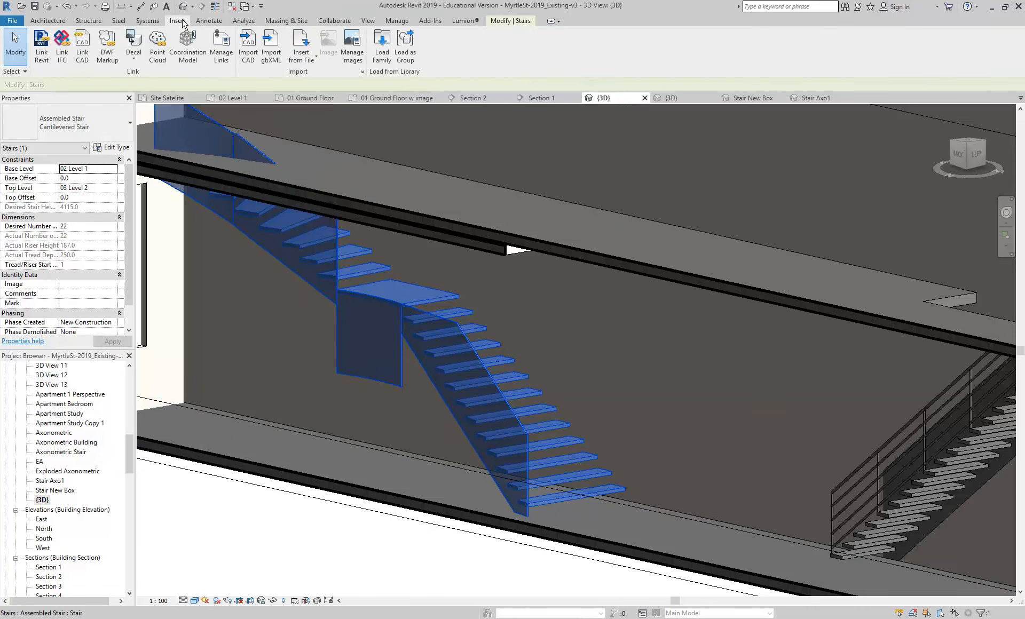
click(380, 42)
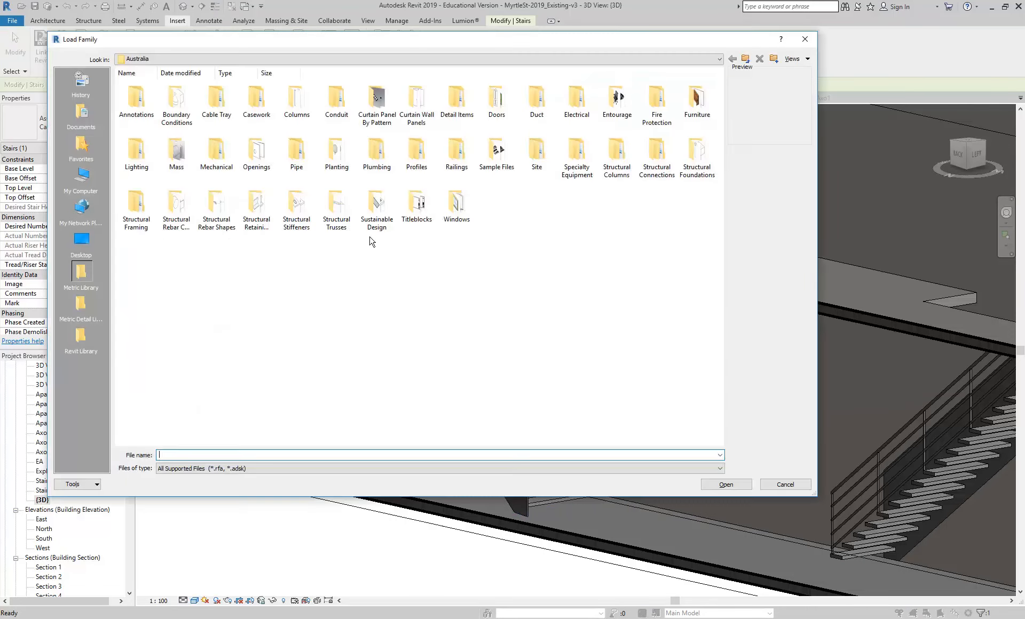
click(88, 334)
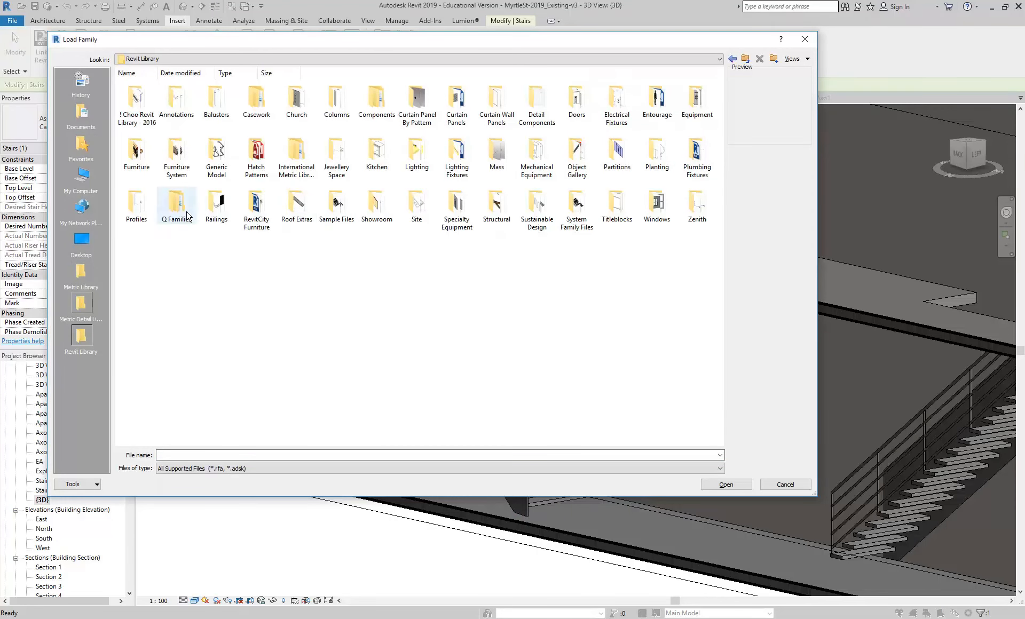
double_click(134, 209)
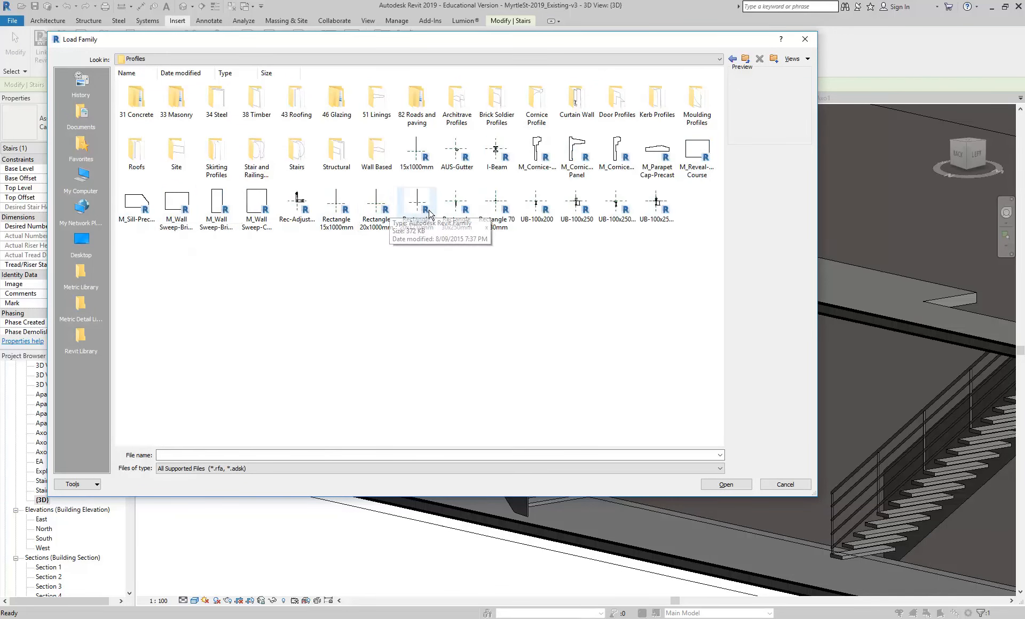
click(417, 225)
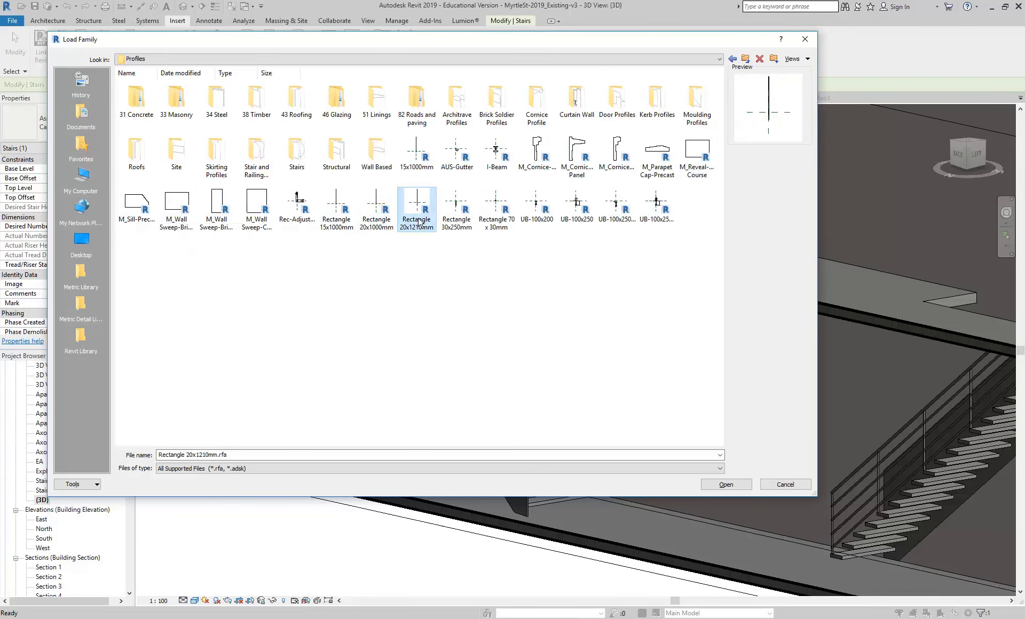
double_click(421, 220)
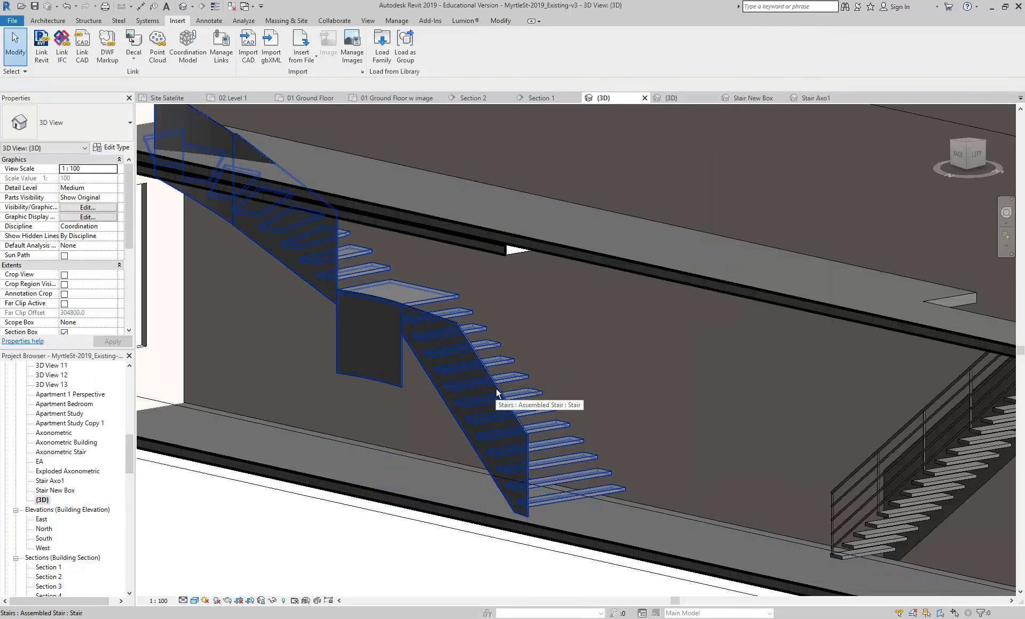
Step: Set the section profile of the stair's Plain Glass stringer type to Rectangle 20x1210mm and apply it
click(495, 386)
click(47, 38)
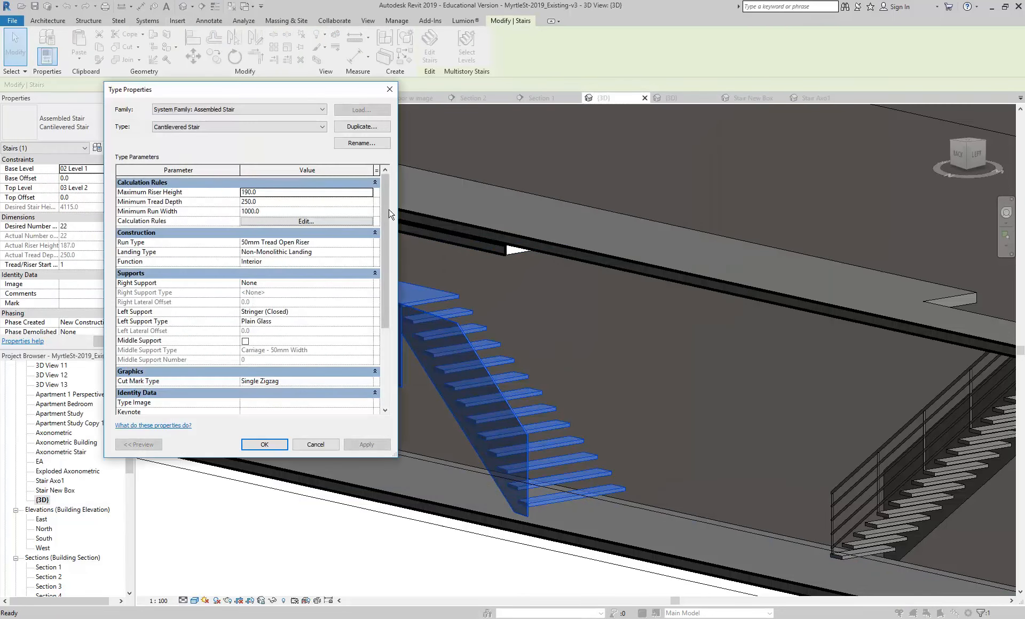
scroll(381, 223, down, 1)
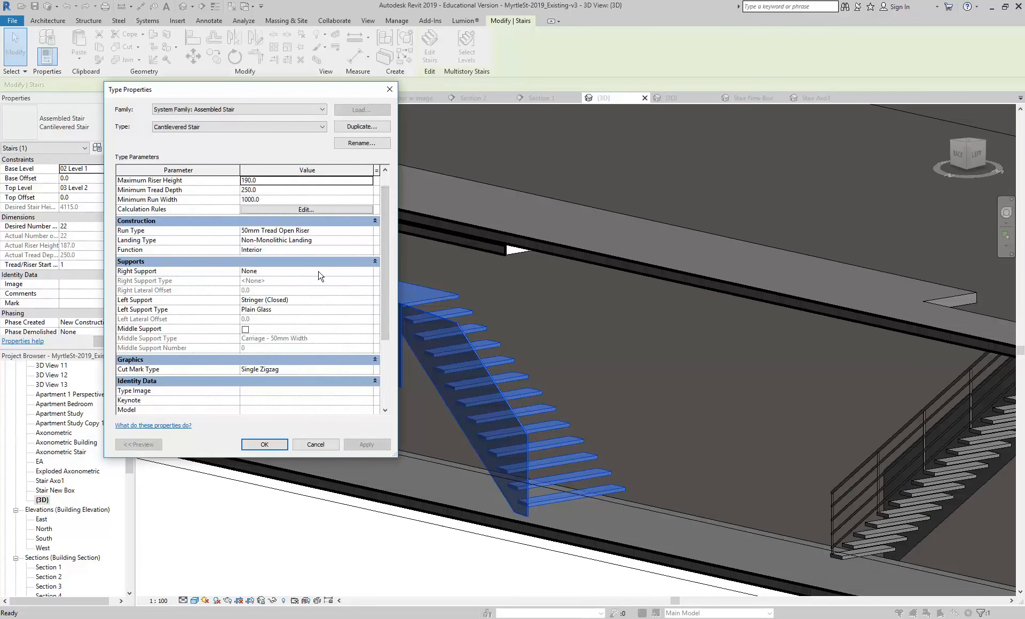
click(329, 310)
click(369, 310)
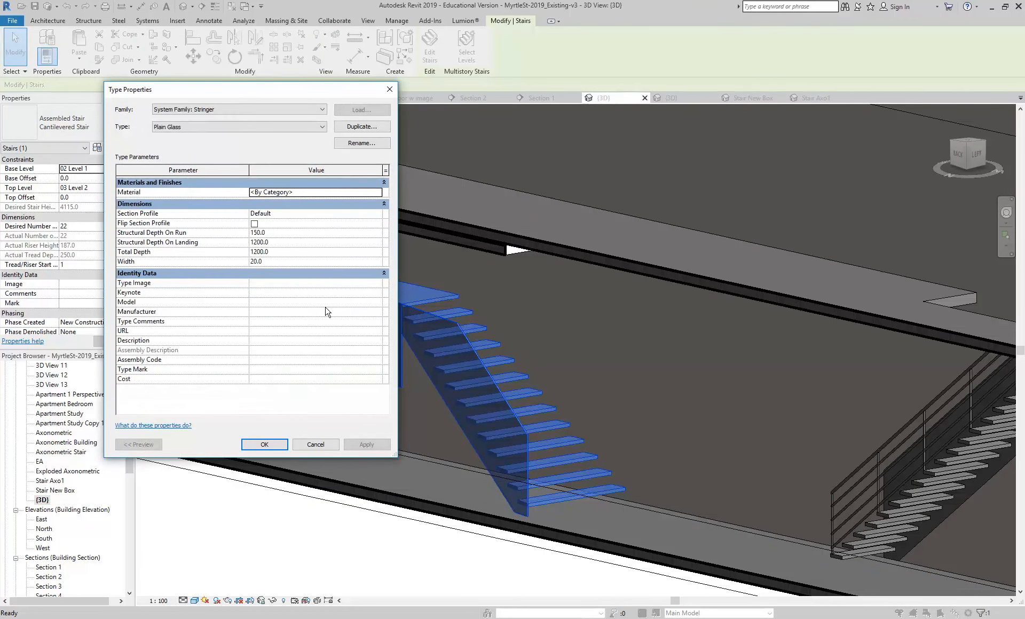
click(293, 215)
click(293, 214)
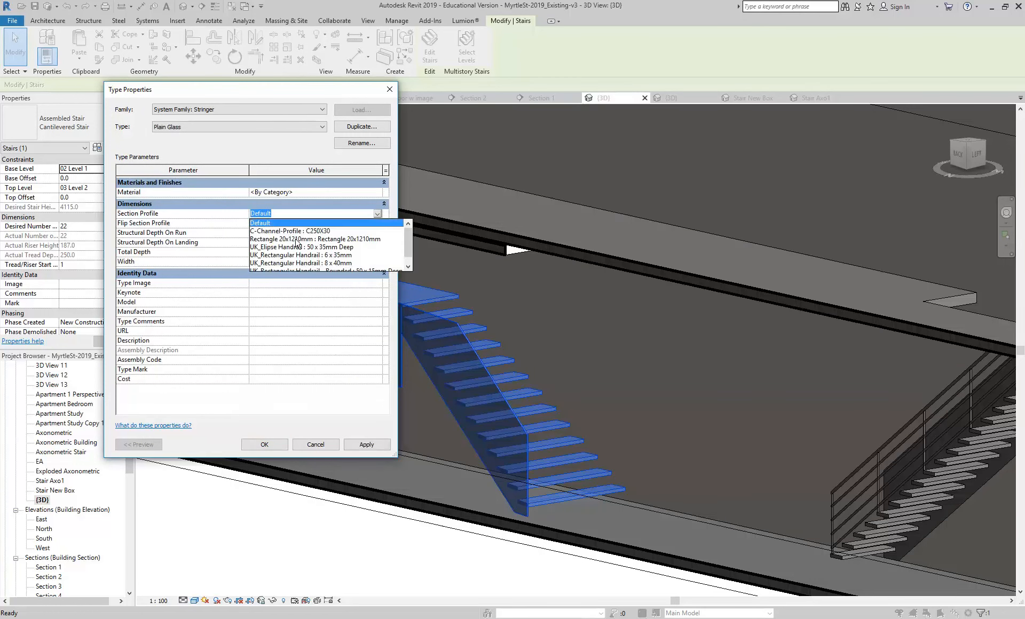
click(296, 239)
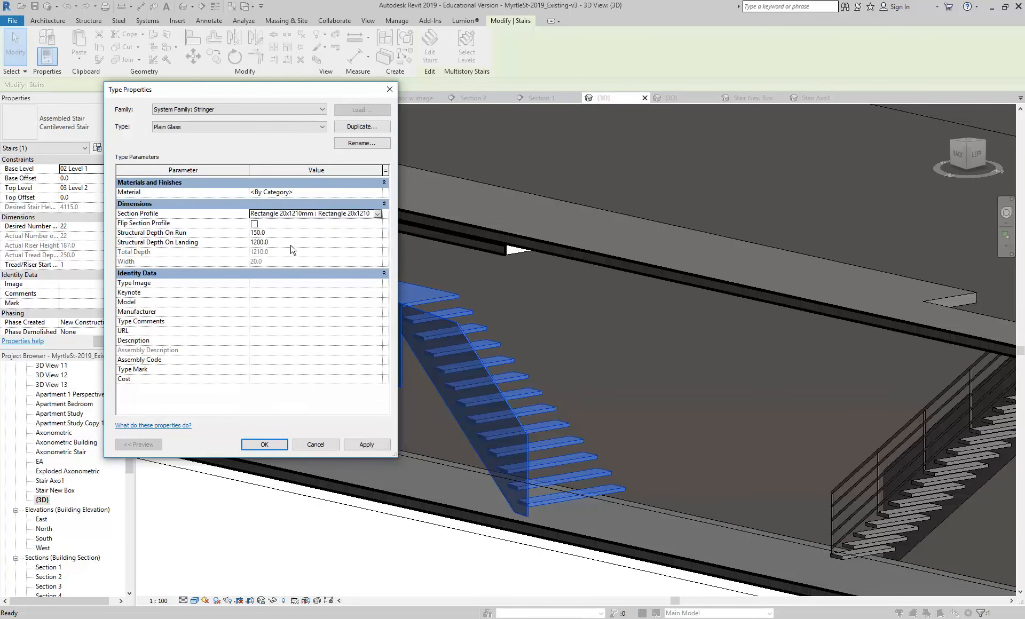
click(366, 444)
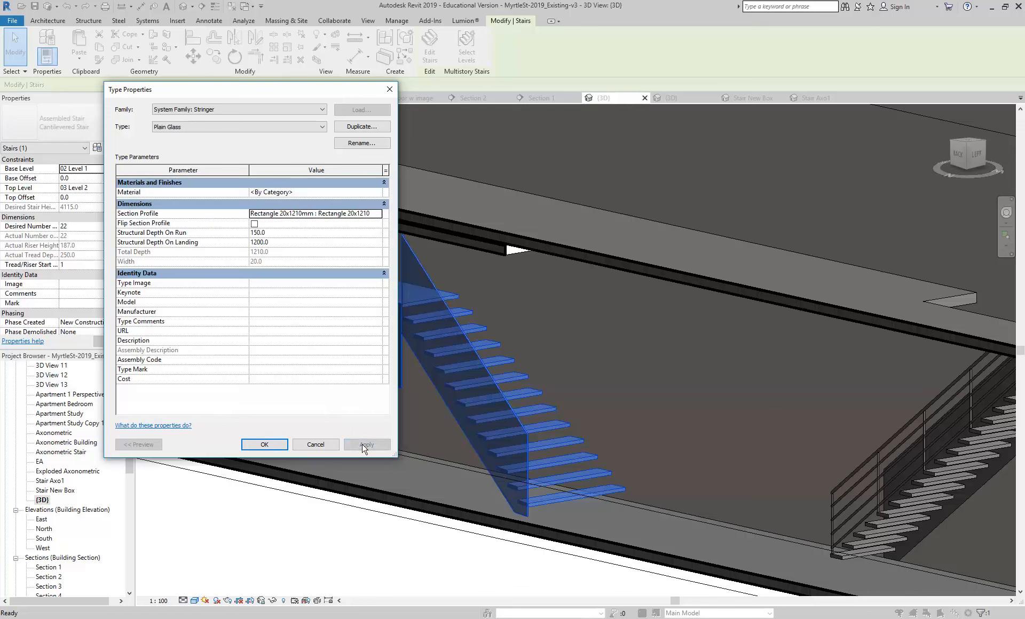
Step: Set the Plain Glass stringer's structural depth on landing to 0 and accept the stringer and stair type changes
click(291, 240)
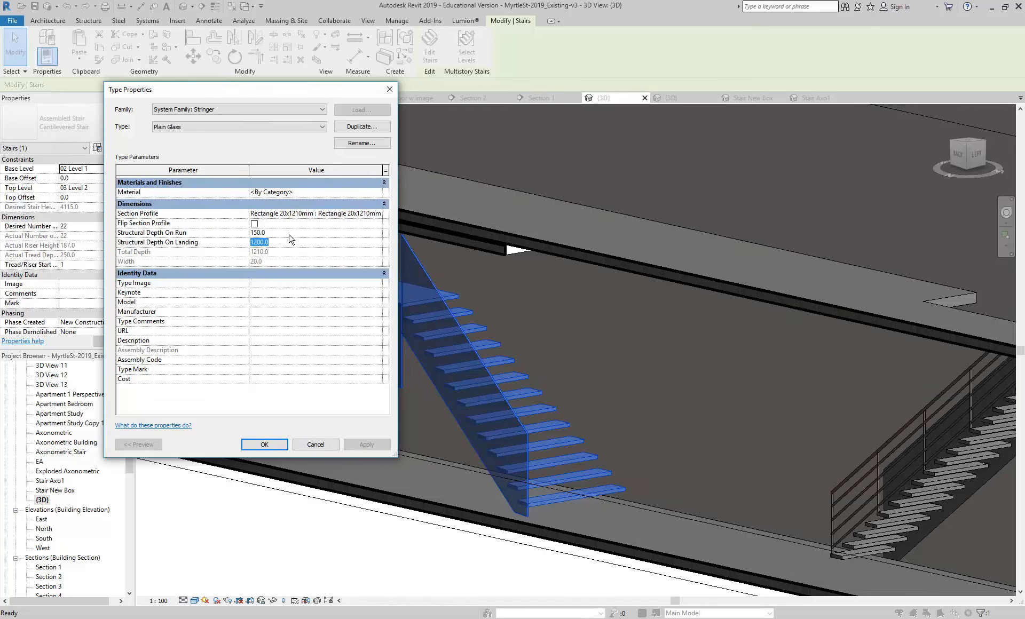
text(0)
click(366, 444)
drag(286, 92, 714, 90)
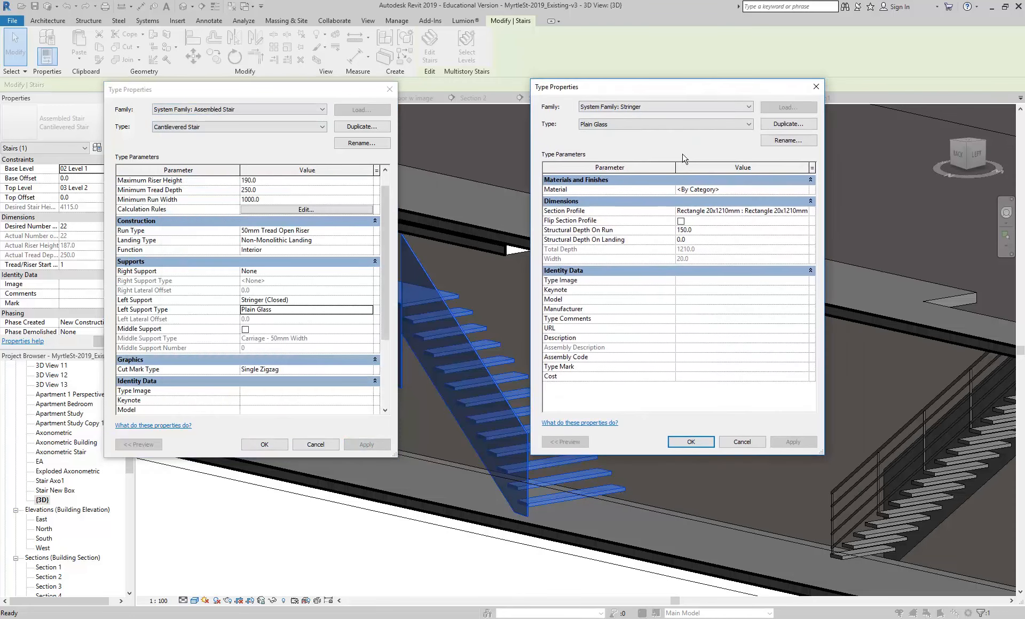
click(690, 442)
click(264, 445)
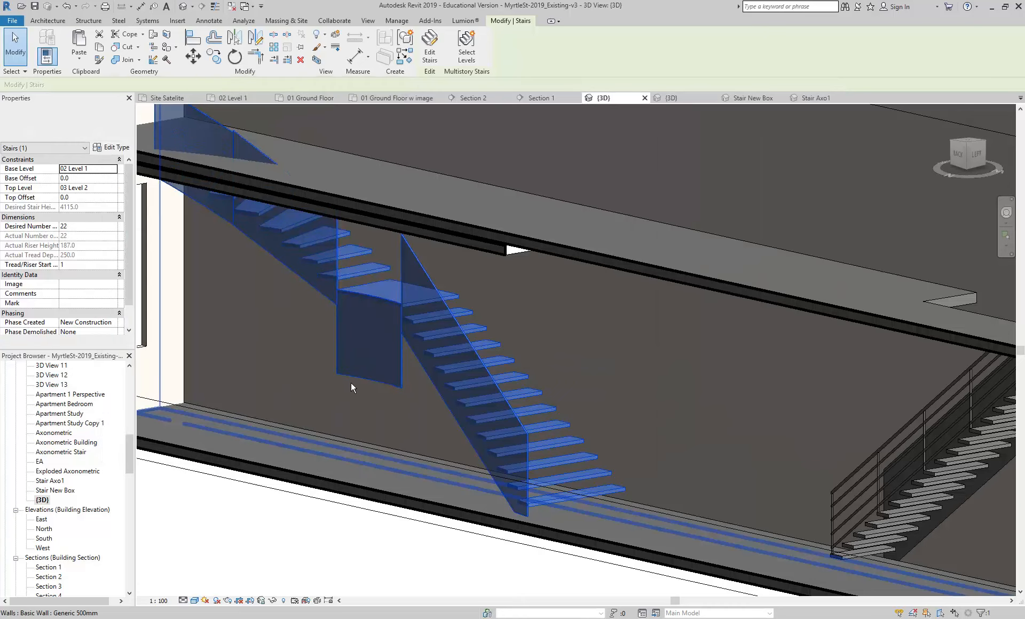
Step: Open the cantilevered stair for component editing and inspect its landing stringer and run
scroll(355, 366, up, 2)
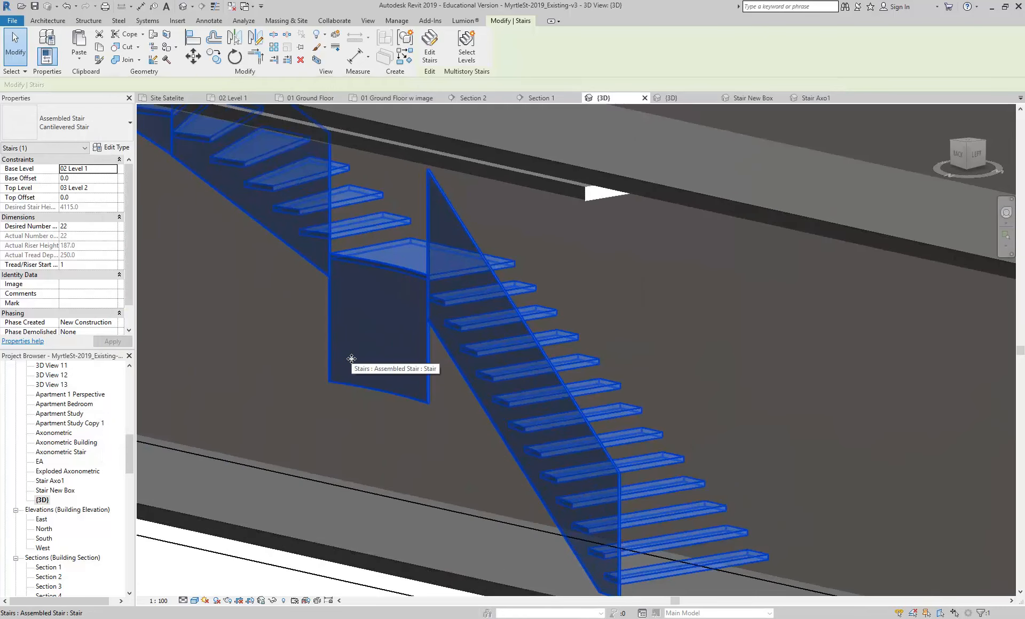
click(430, 49)
click(408, 399)
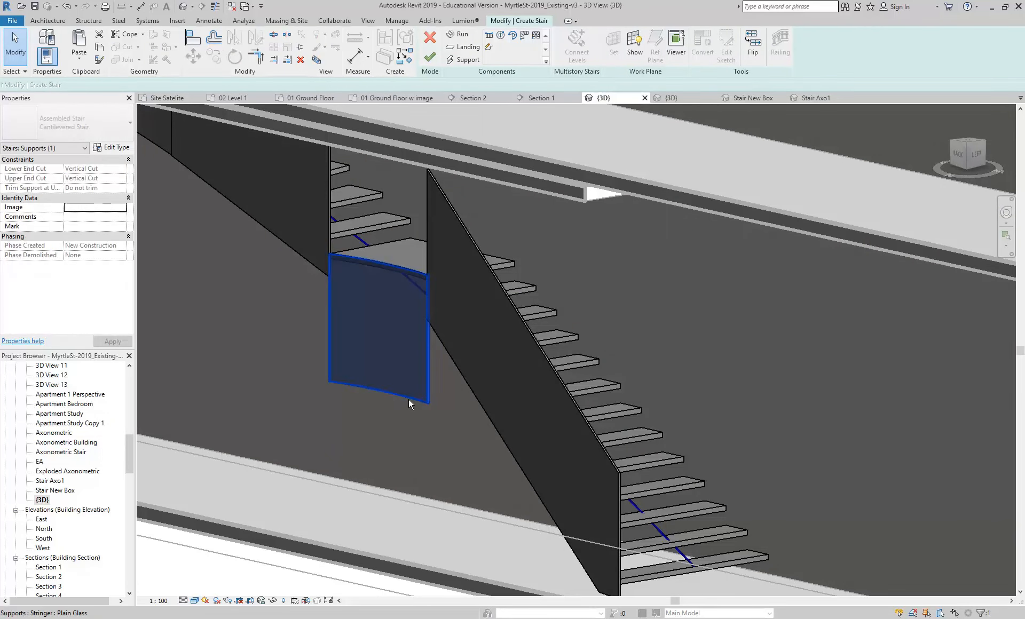
shift+middle_drag(220, 207, 393, 177)
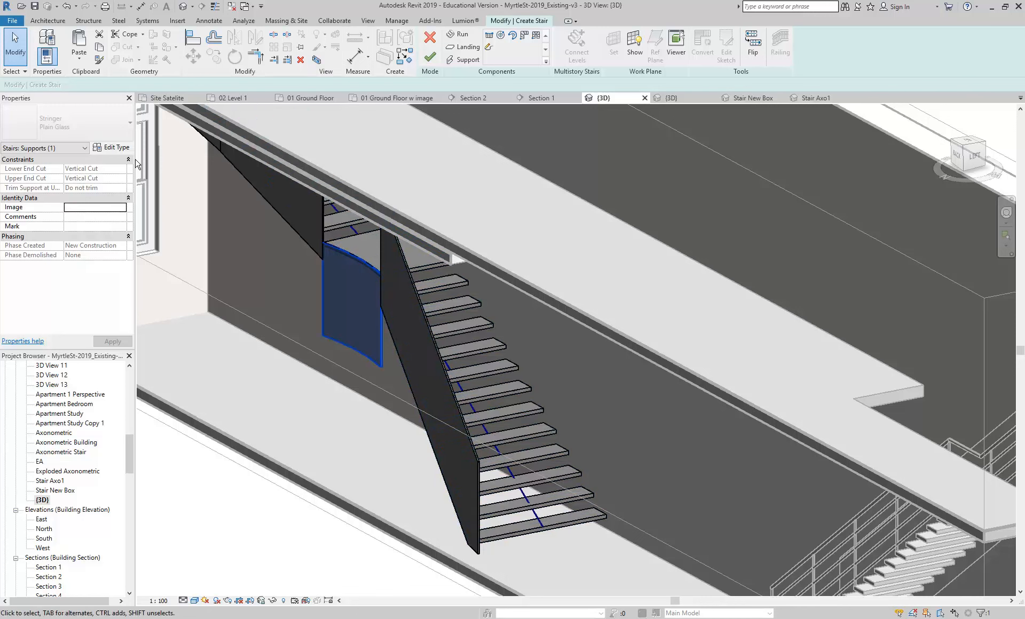
click(486, 425)
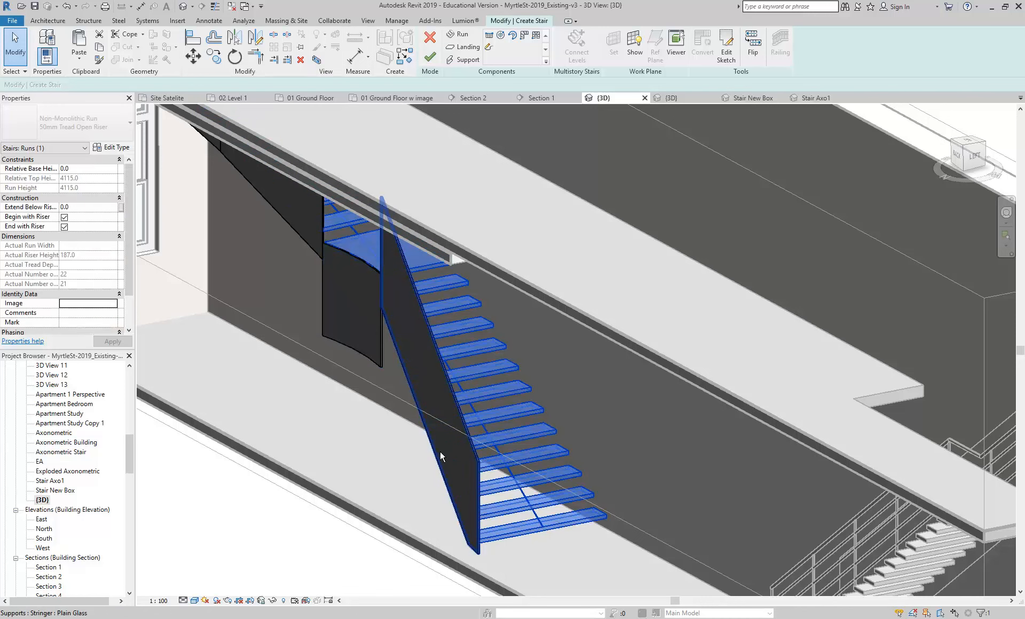
Step: Reduce the Plain Glass stringer's structural depth on run, accept the type changes and finish editing the stair
click(280, 407)
click(106, 148)
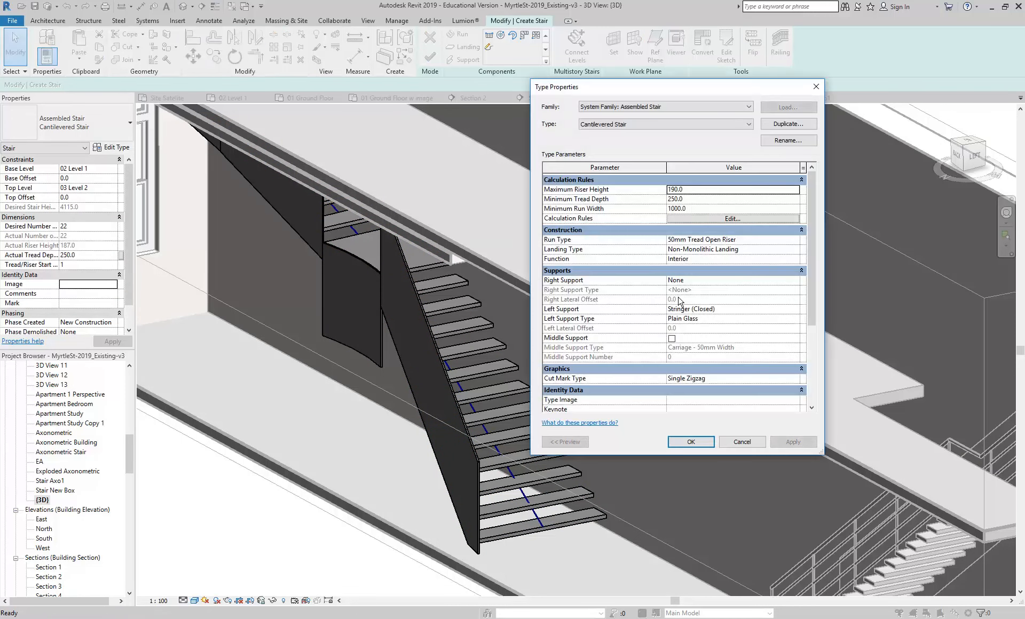
click(729, 319)
click(797, 319)
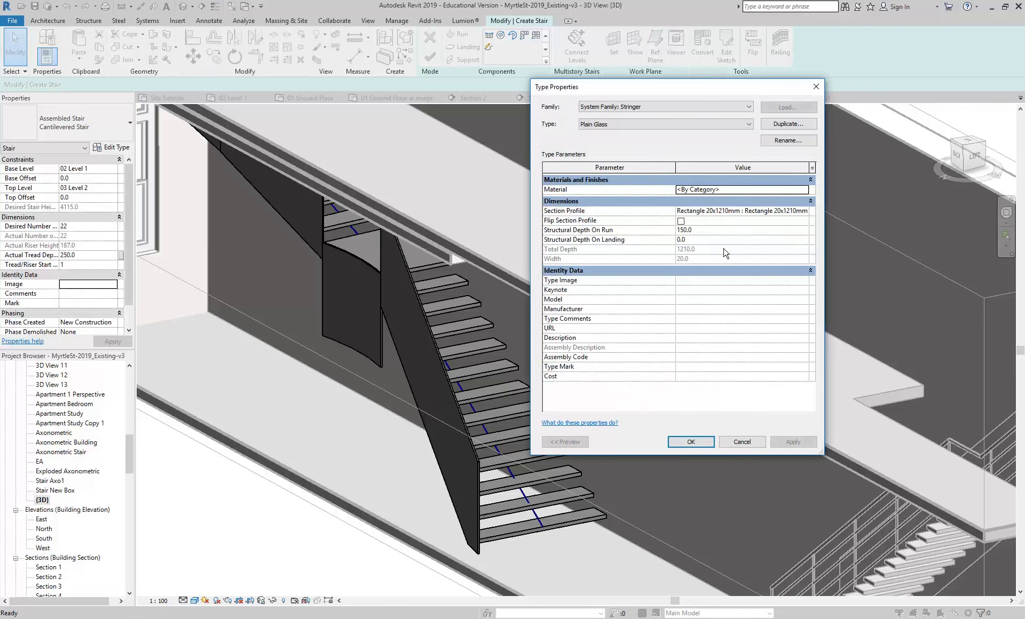
drag(670, 82, 303, 66)
click(333, 223)
key(Up)
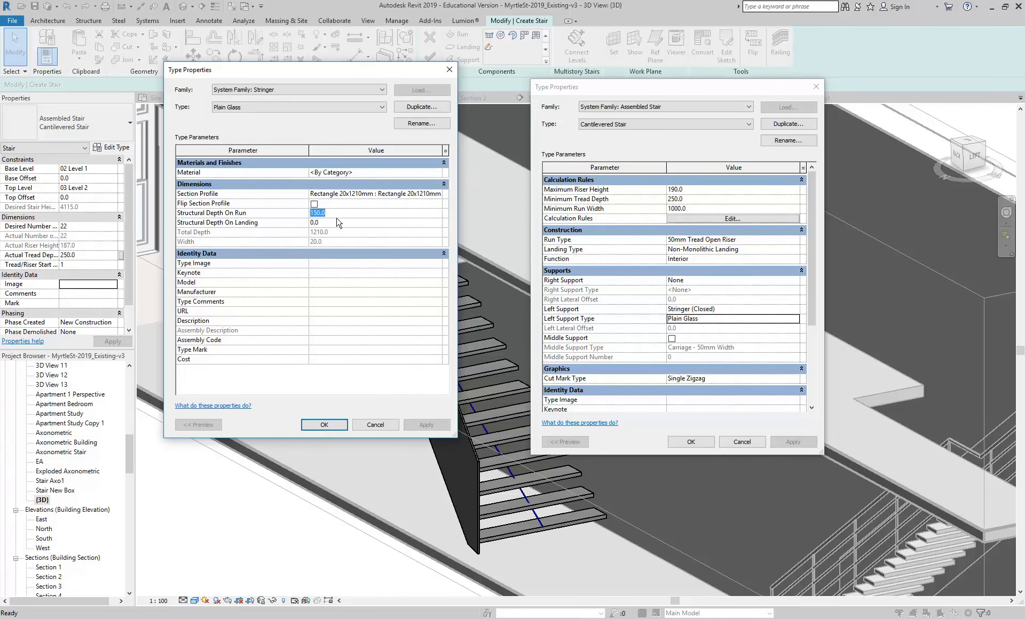
click(325, 425)
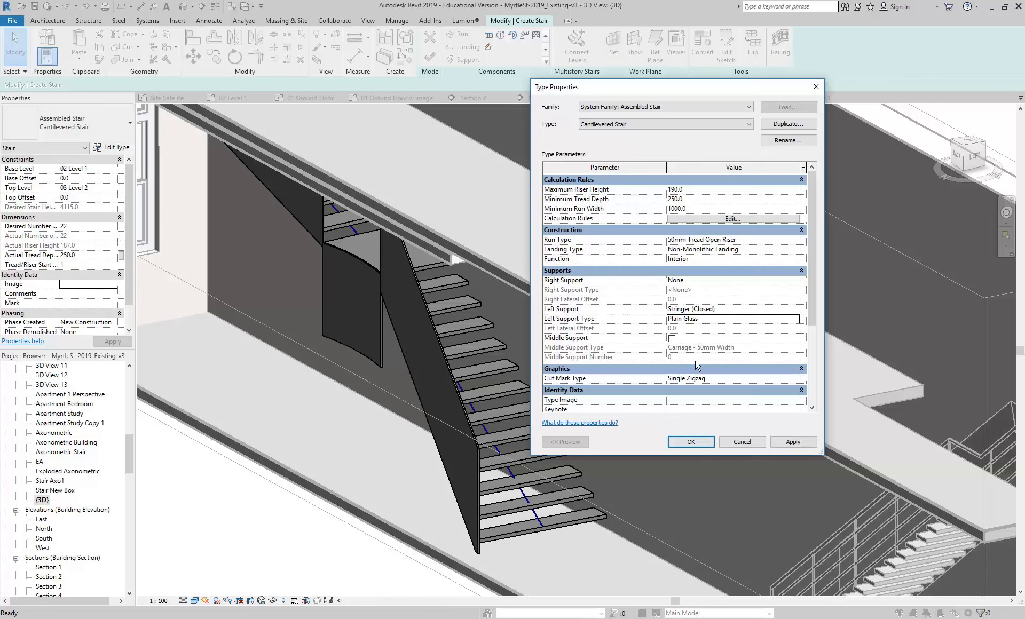
click(693, 441)
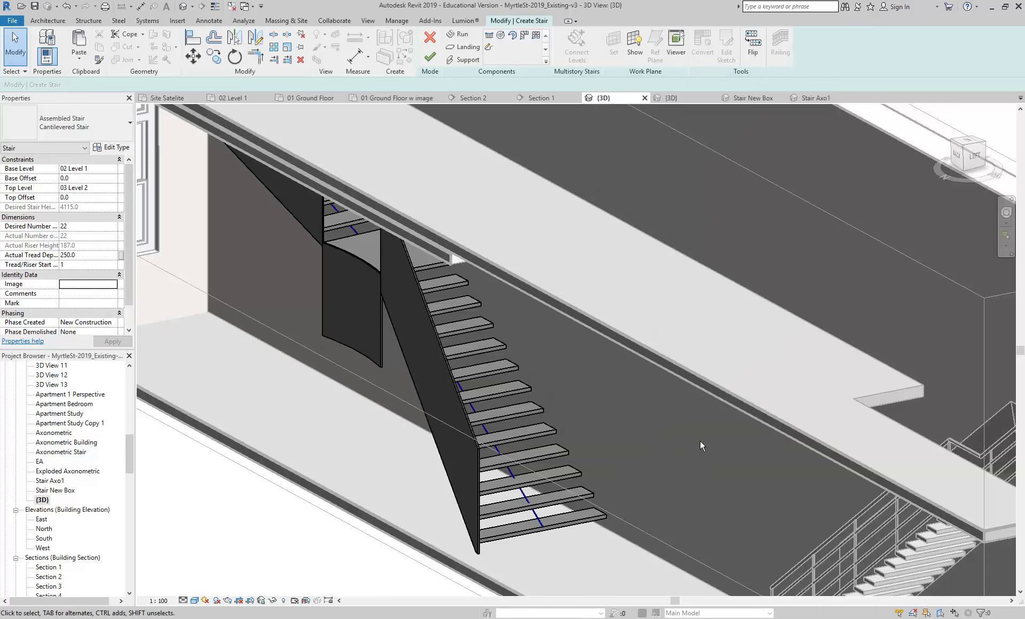
middle_drag(504, 463, 446, 417)
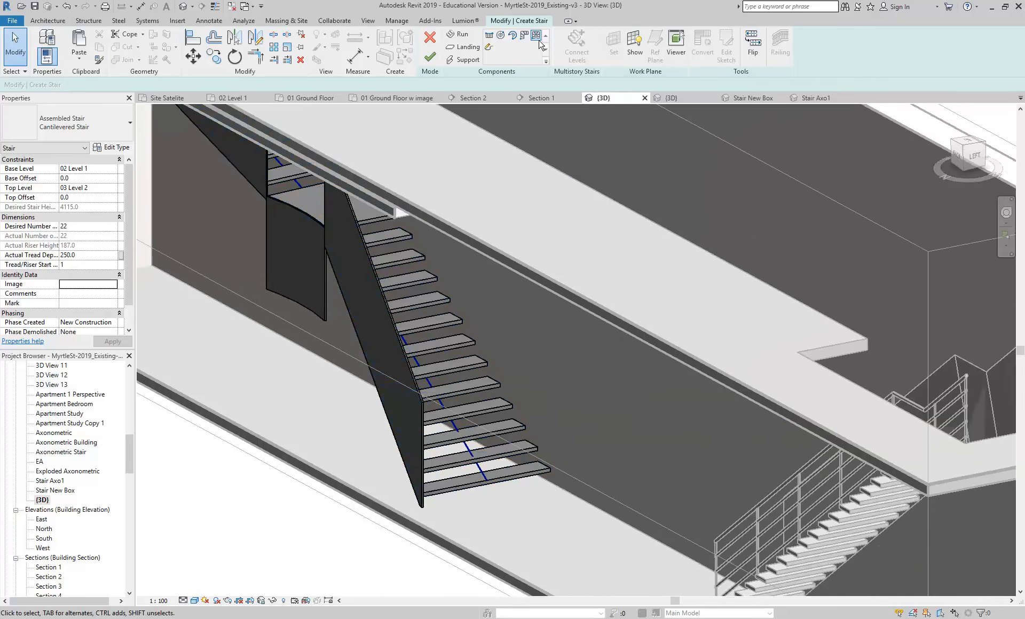
click(430, 57)
Step: Duplicate the type of the cantilevered stair between 02 Level 1 and 03 Level 2 as Cantilevered Stair 2
scroll(649, 325, down, 1)
shift+middle_drag(649, 325, 574, 355)
scroll(354, 382, up, 2)
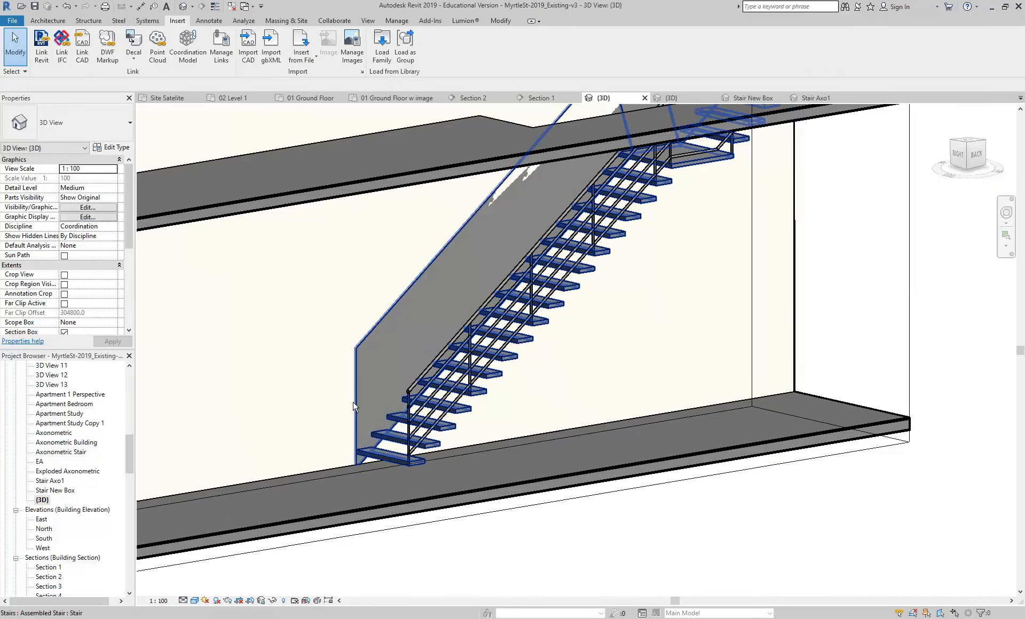
scroll(443, 369, down, 1)
shift+middle_drag(483, 363, 507, 340)
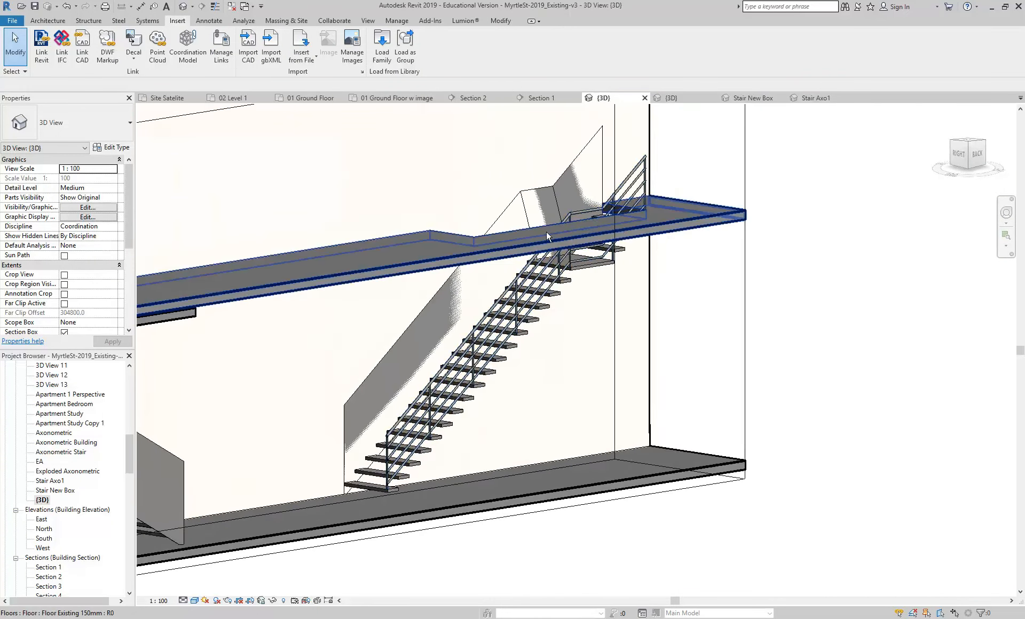
scroll(343, 380, up, 3)
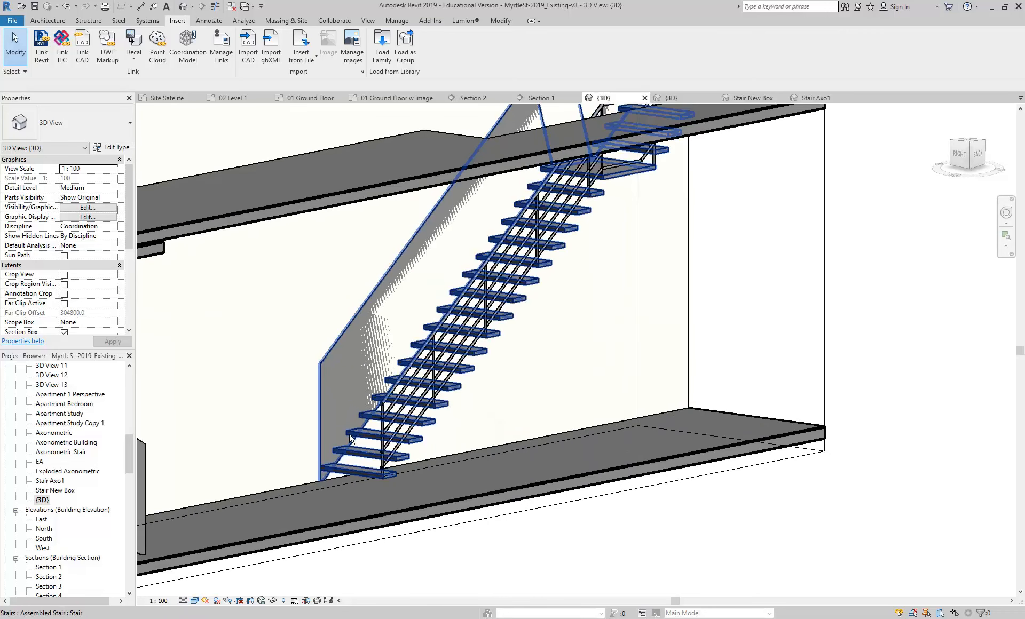
click(358, 448)
click(111, 148)
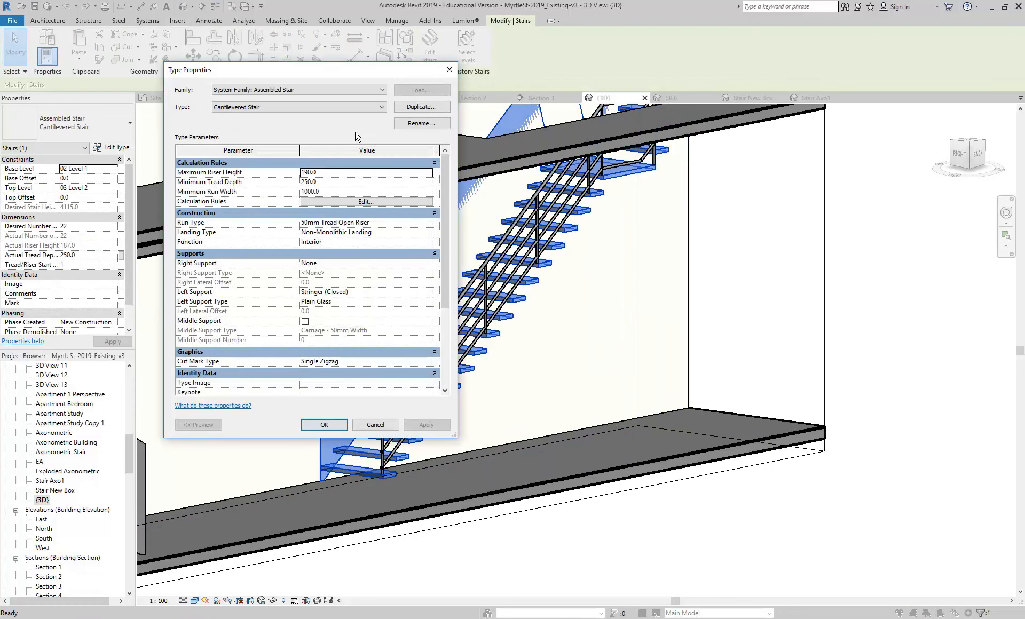
click(422, 106)
click(553, 268)
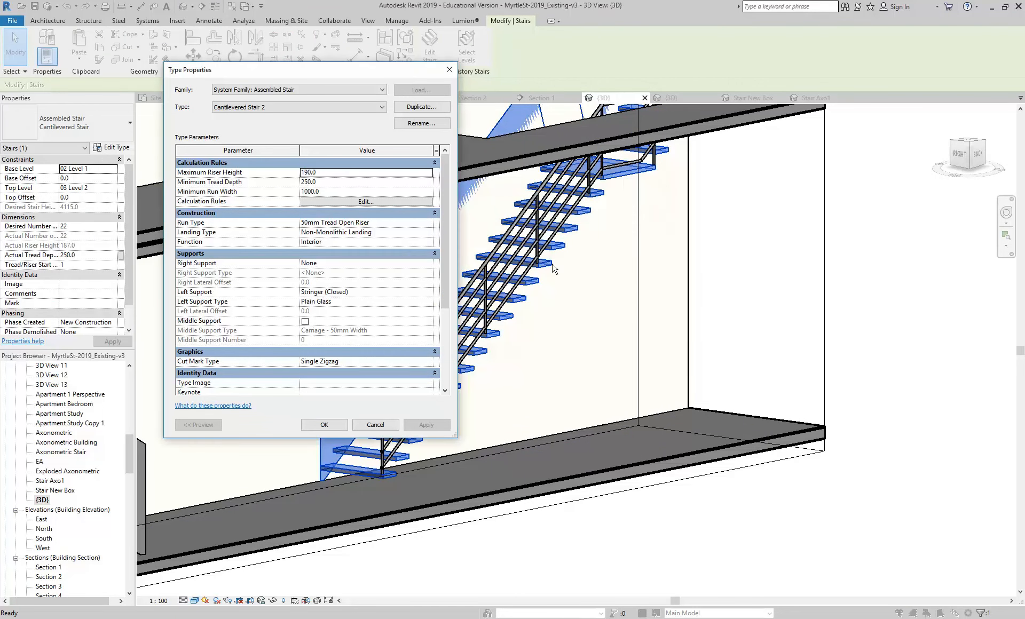
Step: Set the Cantilevered Stair 2 left support to None and its right support to Stringer (Closed) with type Plain Glass, accepting the changes
click(382, 292)
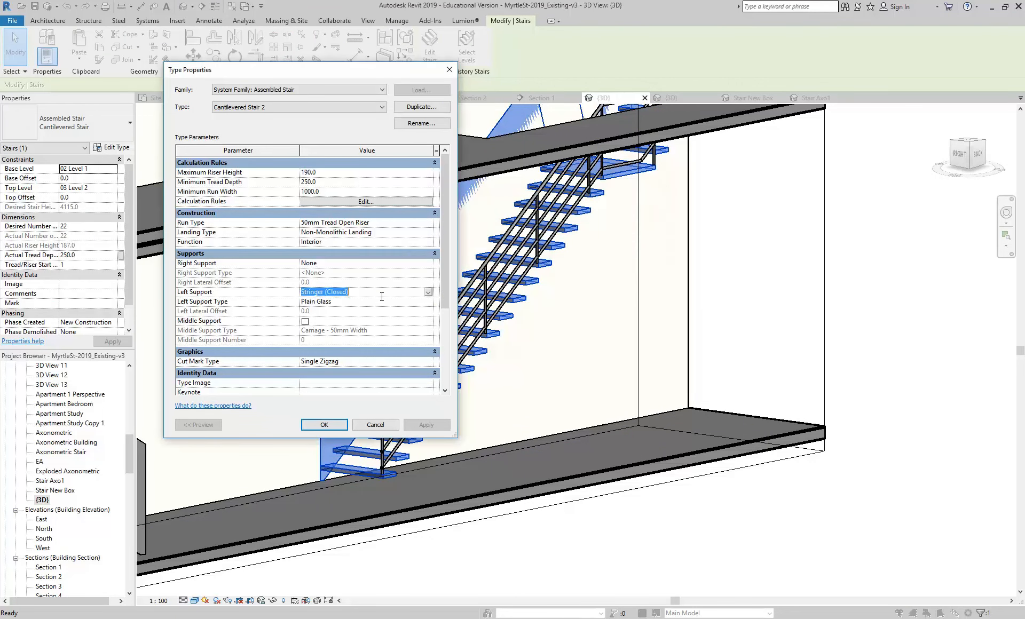
click(428, 293)
click(323, 302)
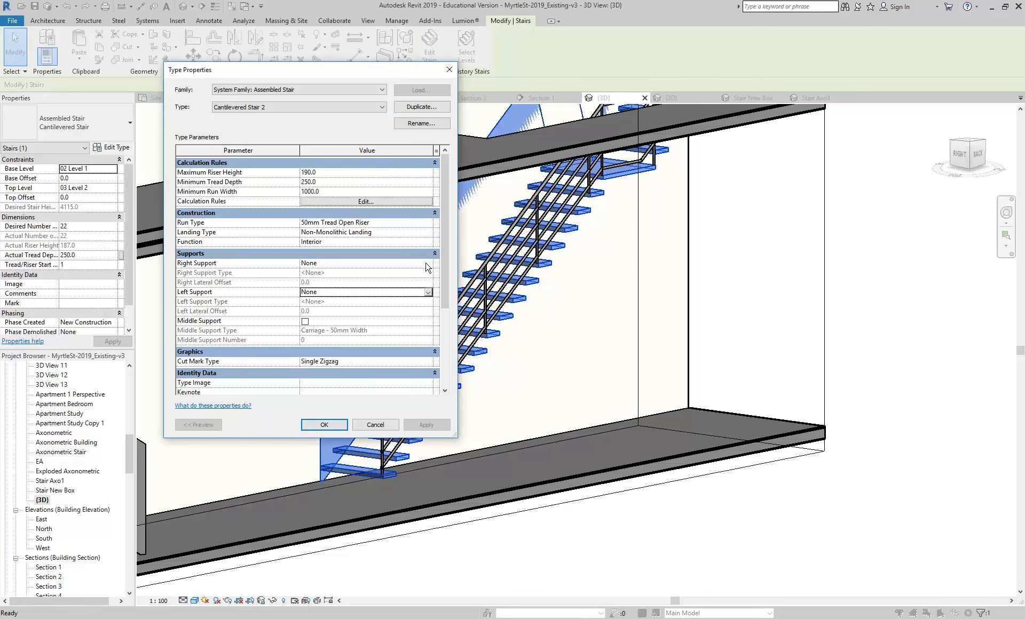
click(429, 264)
click(365, 275)
click(433, 273)
click(331, 107)
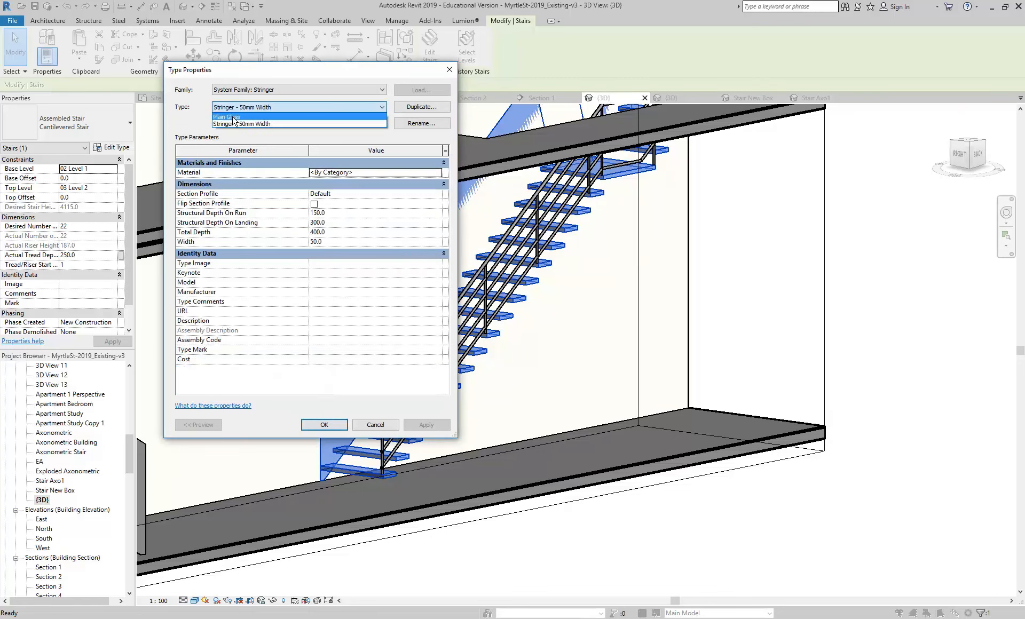
click(320, 117)
click(324, 425)
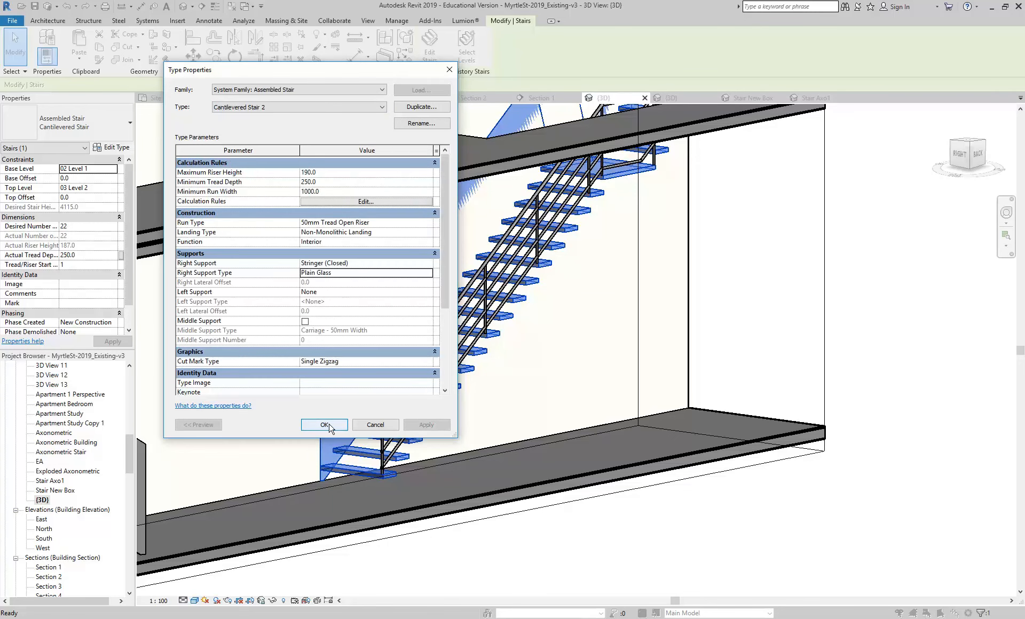
click(324, 425)
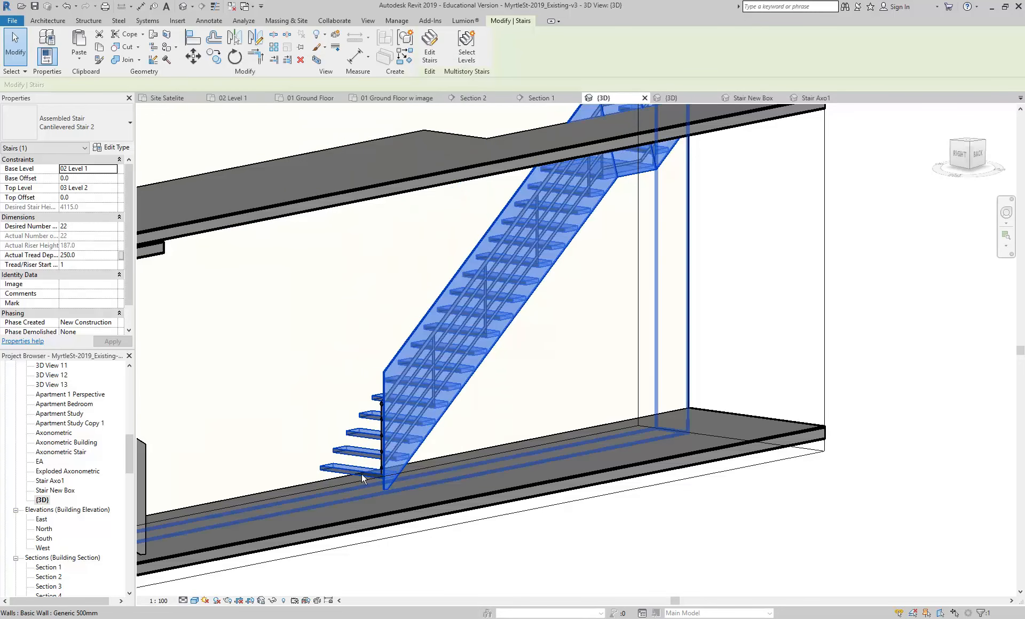
Step: Delete the existing railing from the stair that has the Plain Glass stringer on its open side
click(357, 445)
shift+middle_drag(357, 449, 389, 456)
scroll(347, 419, up, 3)
shift+middle_drag(318, 414, 268, 396)
click(241, 384)
key(Delete)
scroll(306, 382, down, 3)
shift+middle_drag(347, 401, 297, 385)
middle_drag(529, 382, 501, 409)
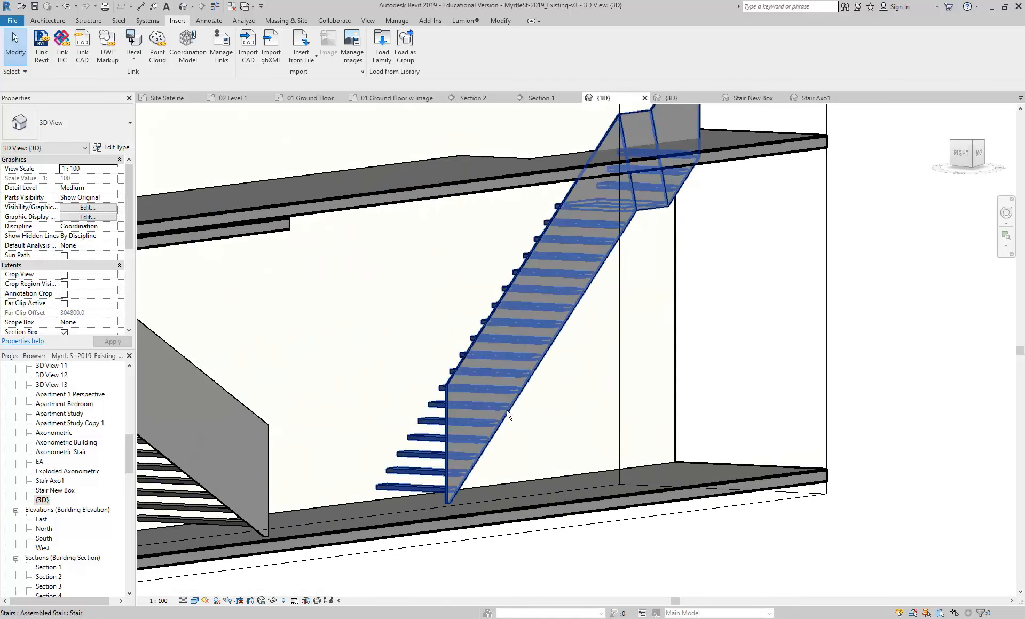
Step: Inspect the glass stringer around the landing and undo the railing deletion and the stair type change
scroll(505, 410, down, 2)
shift+middle_drag(578, 412, 299, 428)
middle_drag(299, 429, 414, 427)
scroll(361, 380, up, 5)
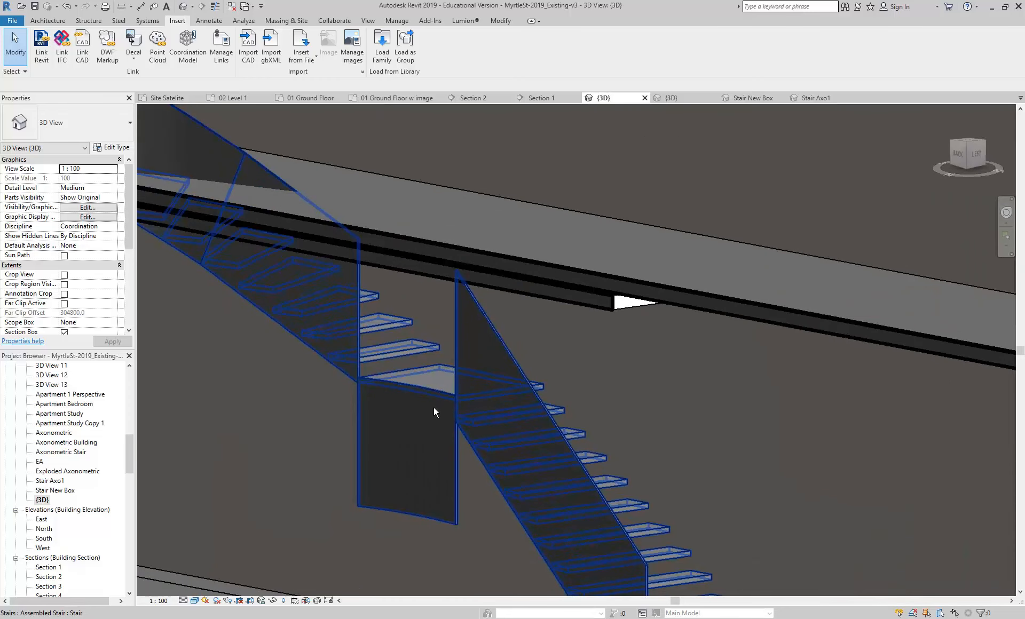
middle_drag(433, 407, 355, 445)
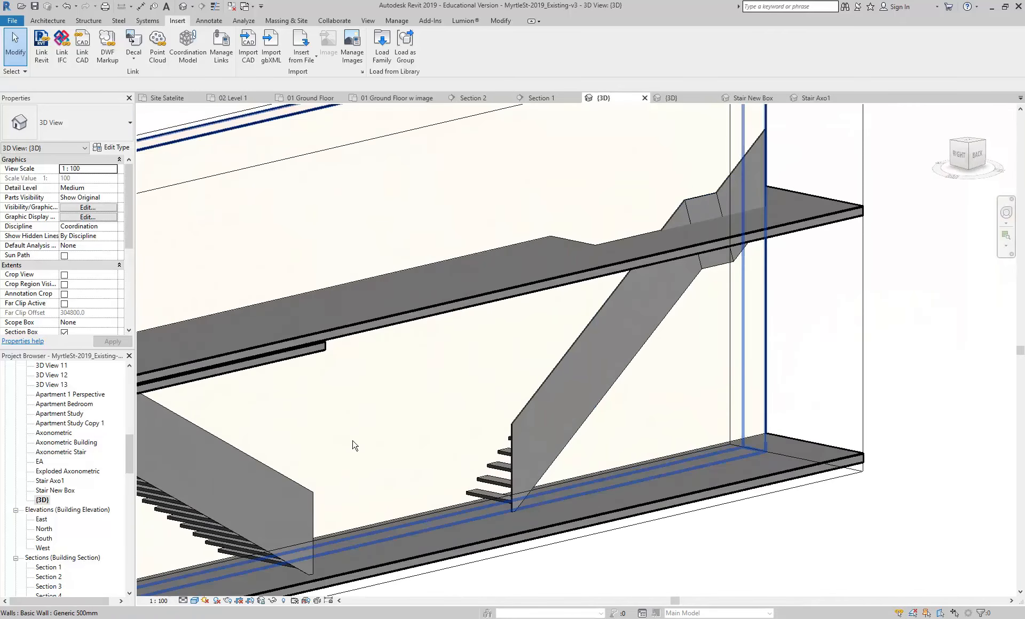
click(512, 440)
middle_drag(523, 457, 472, 436)
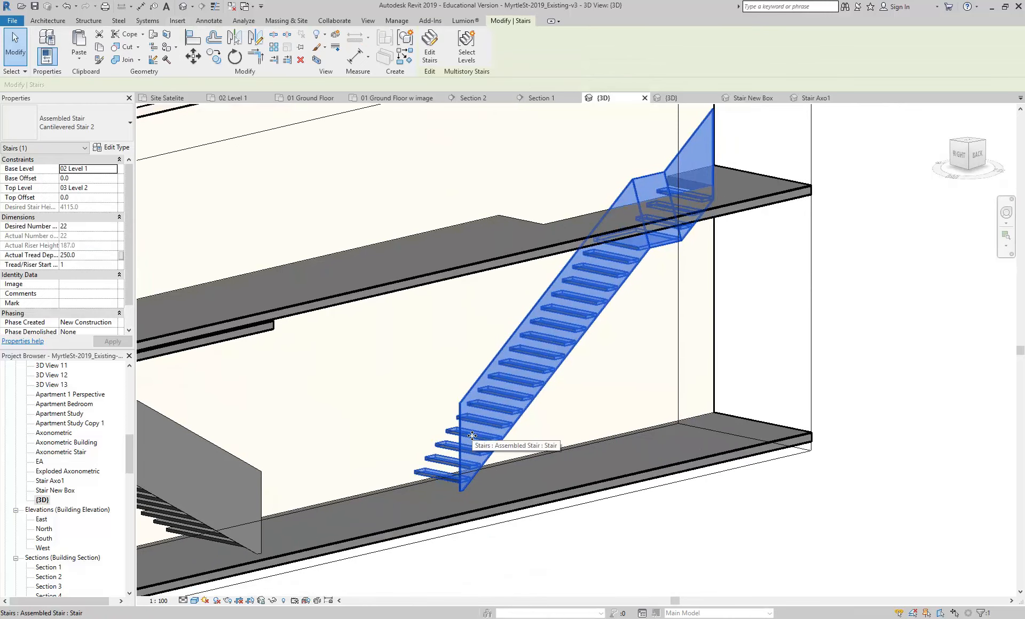
key(ctrl+z)
key(ctrl+z)
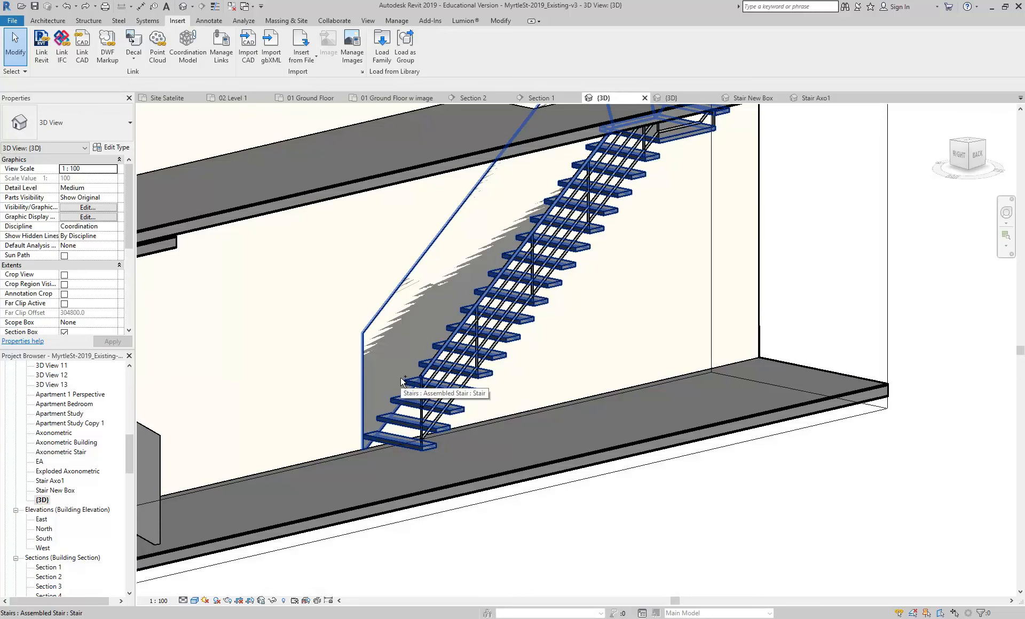
Step: Duplicate the stair's type as Cantilevered Stair 2, set its left support to None and accept the type changes
click(408, 401)
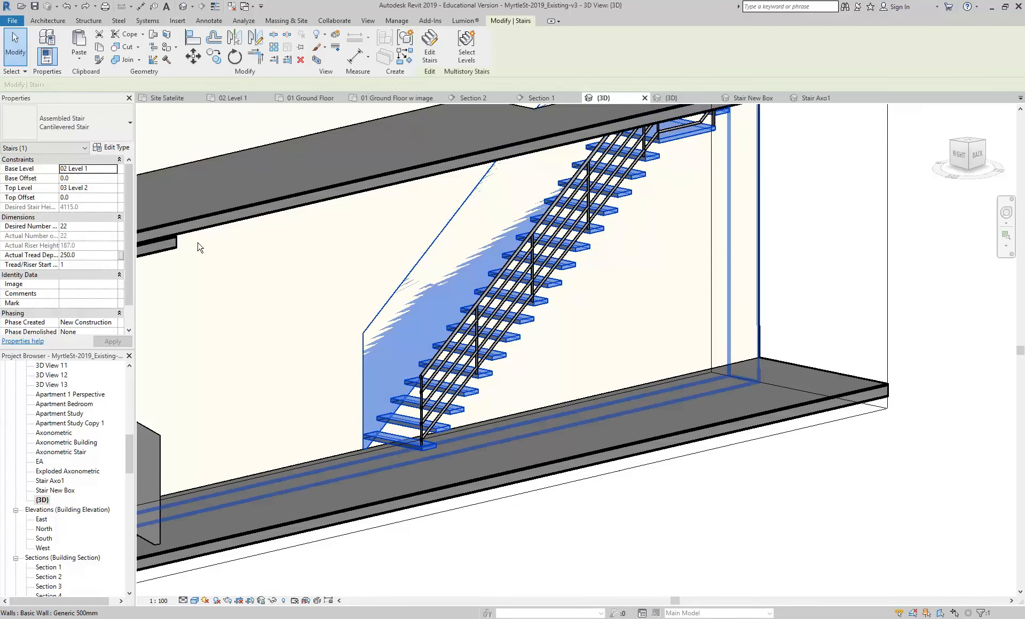
click(112, 148)
click(421, 107)
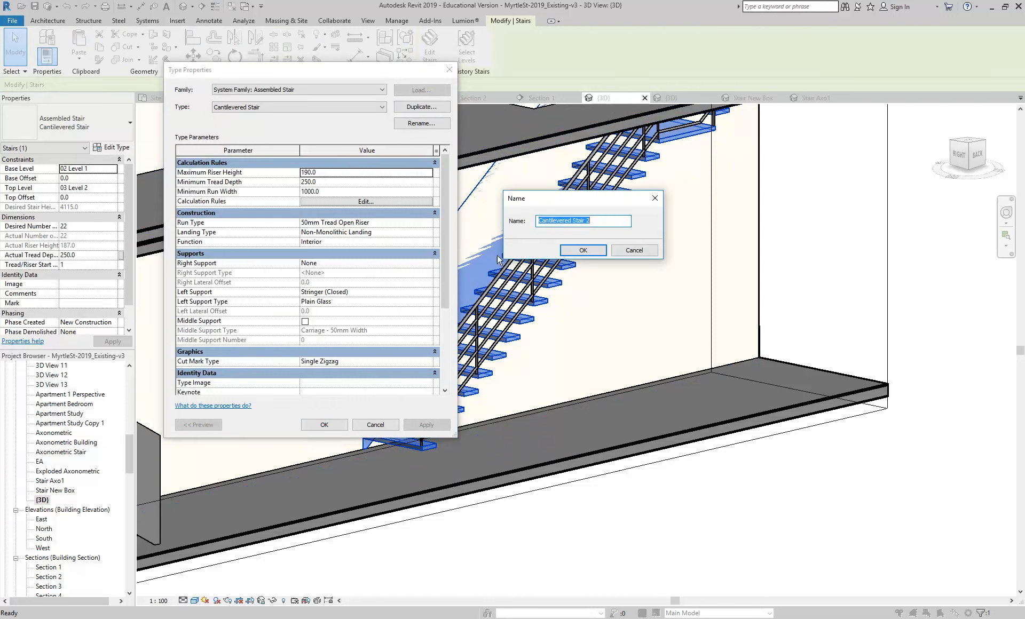
click(583, 251)
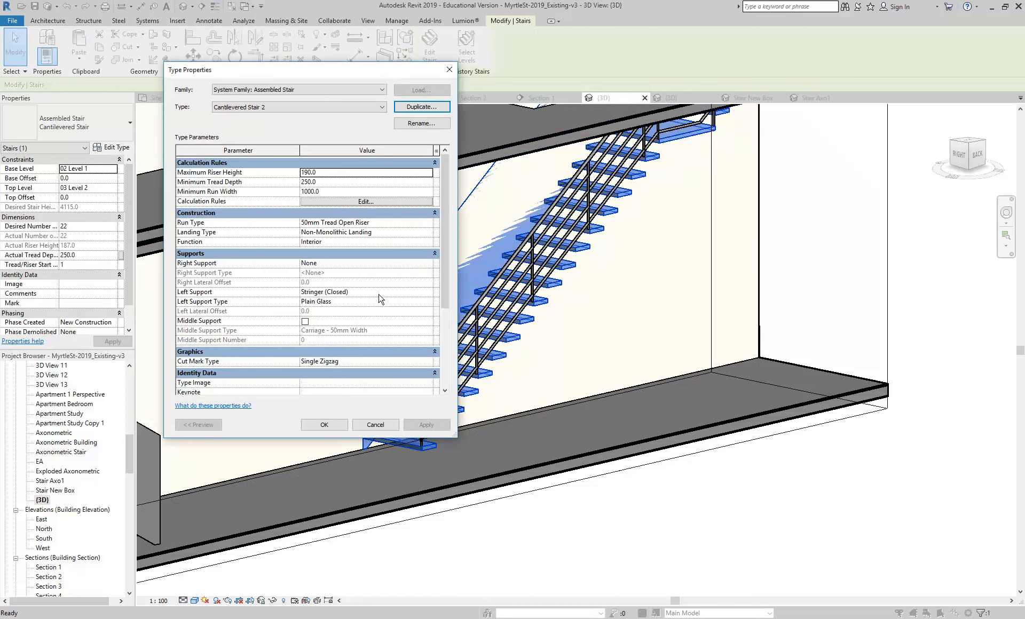
click(377, 294)
click(378, 294)
click(333, 303)
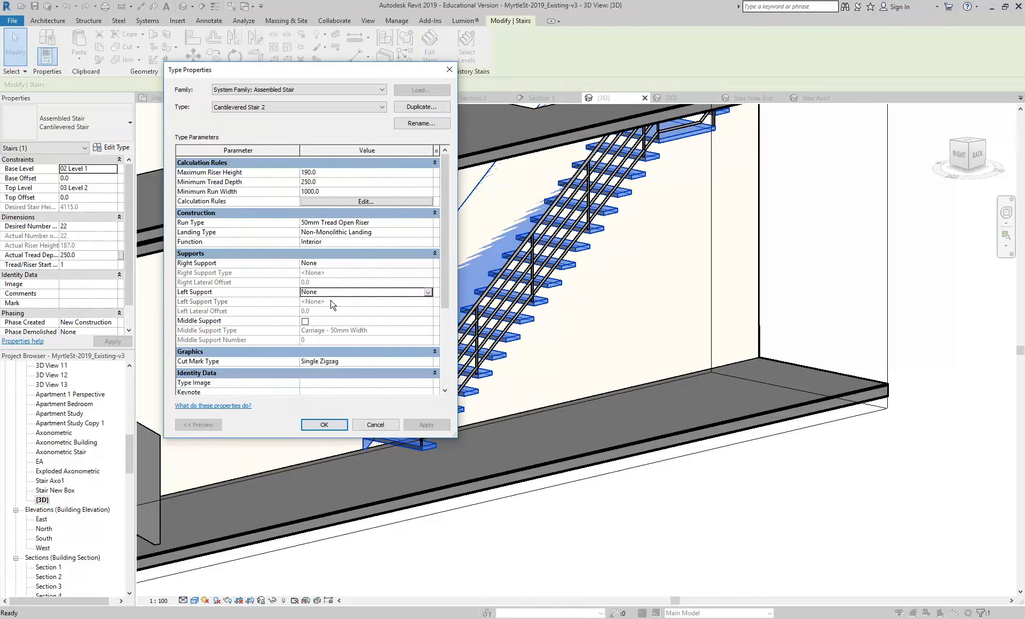
click(323, 424)
Step: Set the Cantilevered Stair 2 run type to 50mm Tread 13mm Riser, accept the changes and deselect the stair
shift+middle_drag(370, 500, 393, 495)
scroll(393, 495, up, 3)
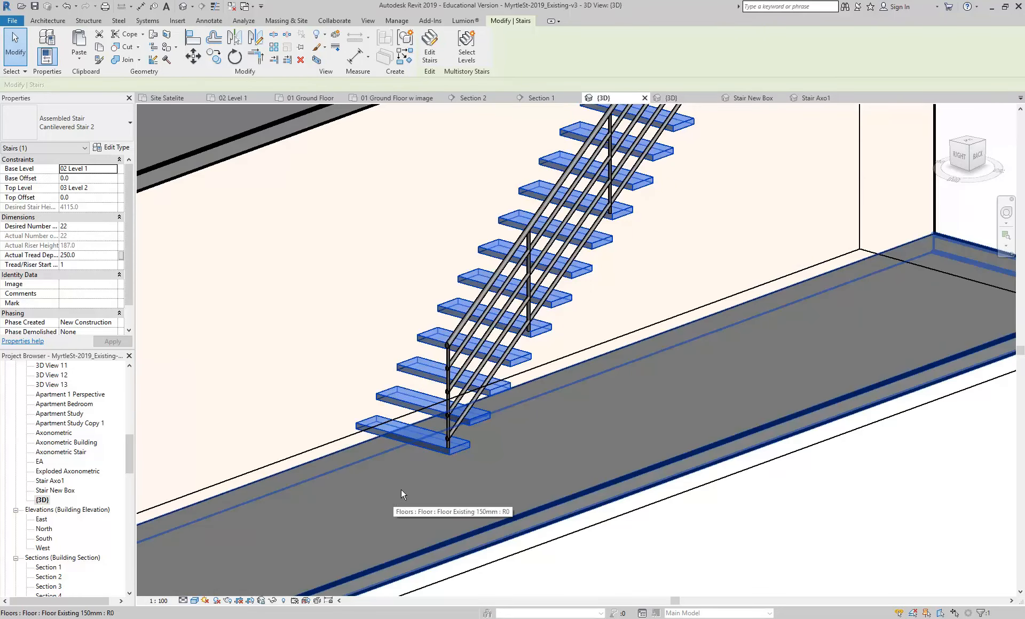
click(115, 148)
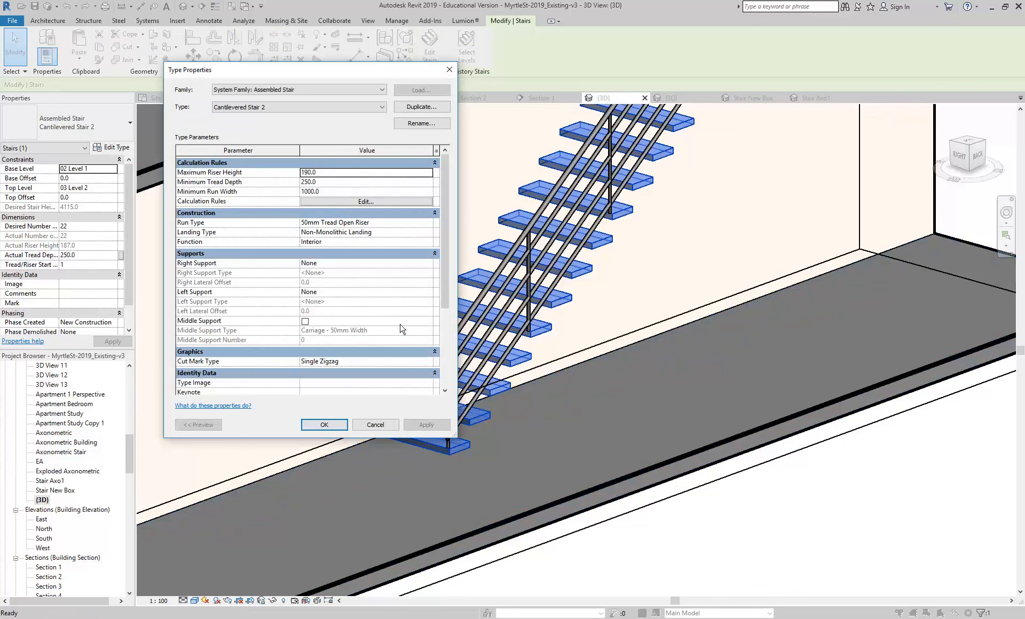
click(431, 225)
click(296, 108)
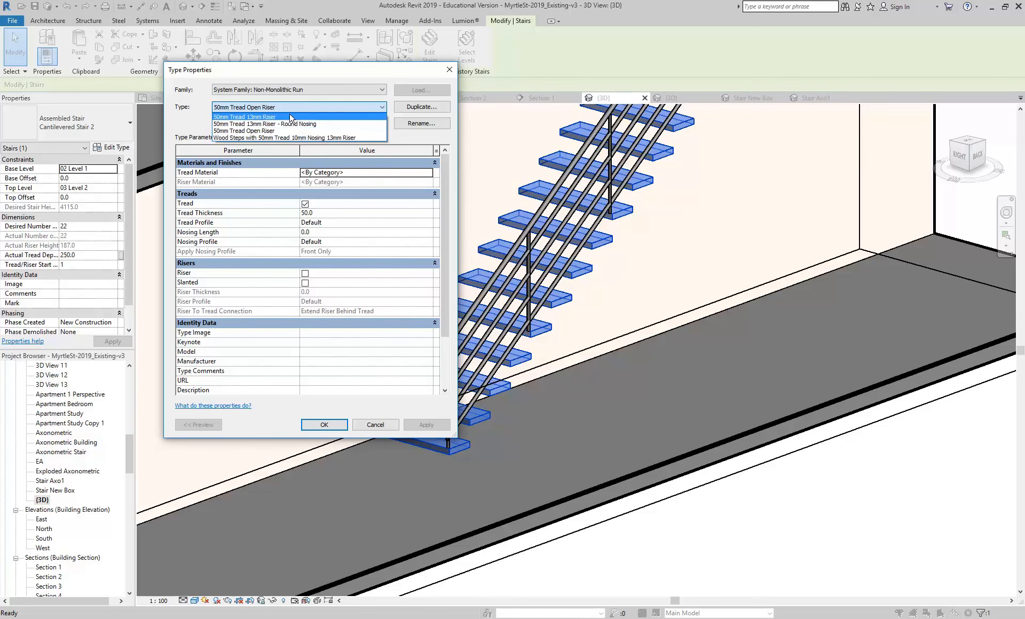
click(289, 121)
click(325, 426)
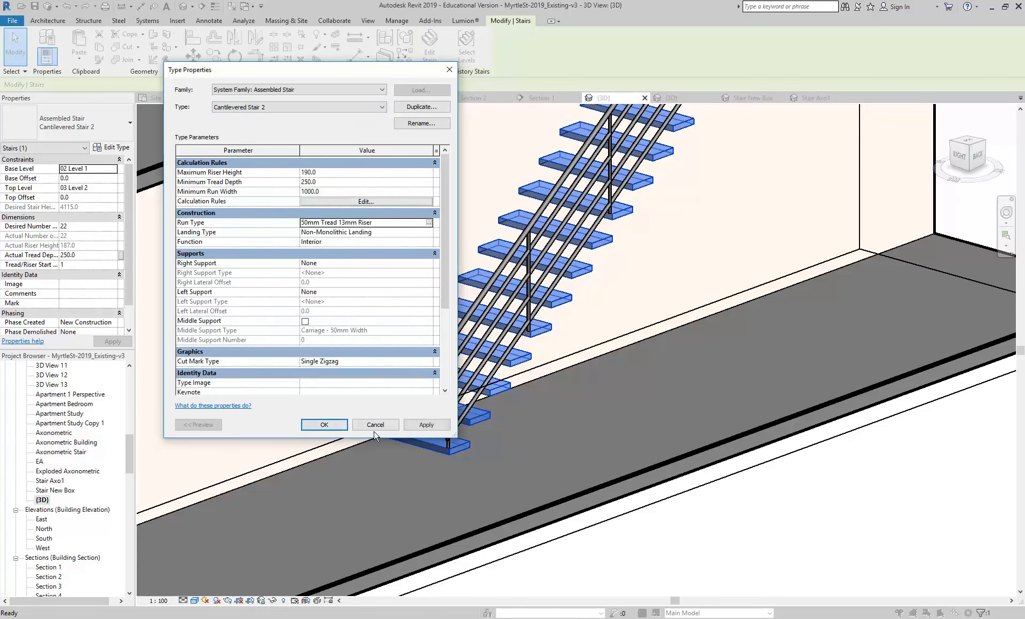
click(331, 426)
key(Escape)
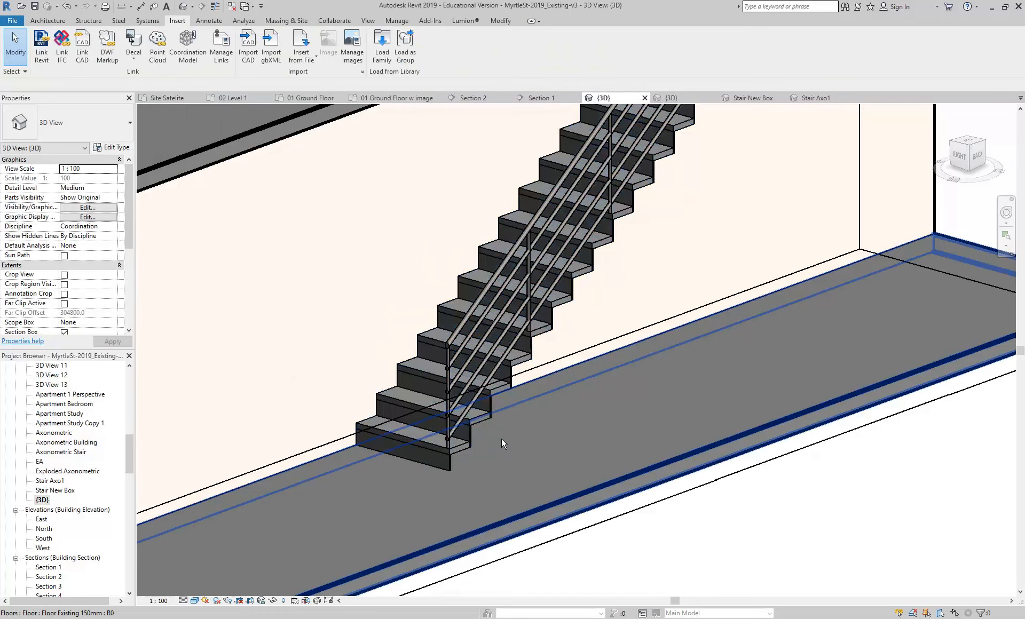
Step: Start an in-place model component in the Casework family category and accept its suggested name
shift+middle_drag(488, 414, 479, 411)
scroll(536, 369, down, 1)
middle_drag(536, 370, 508, 403)
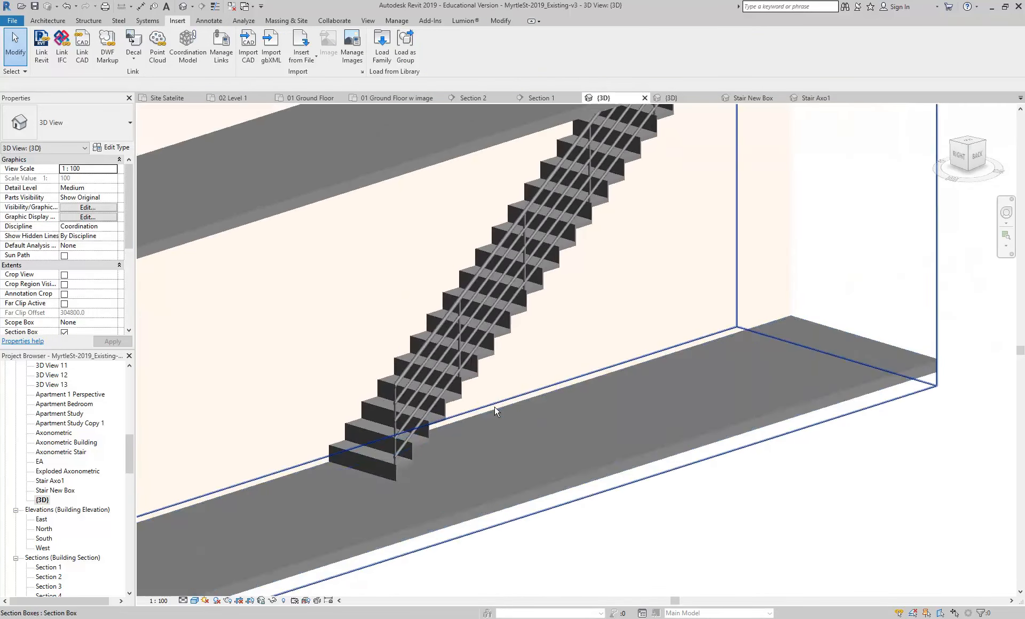
click(45, 21)
click(128, 57)
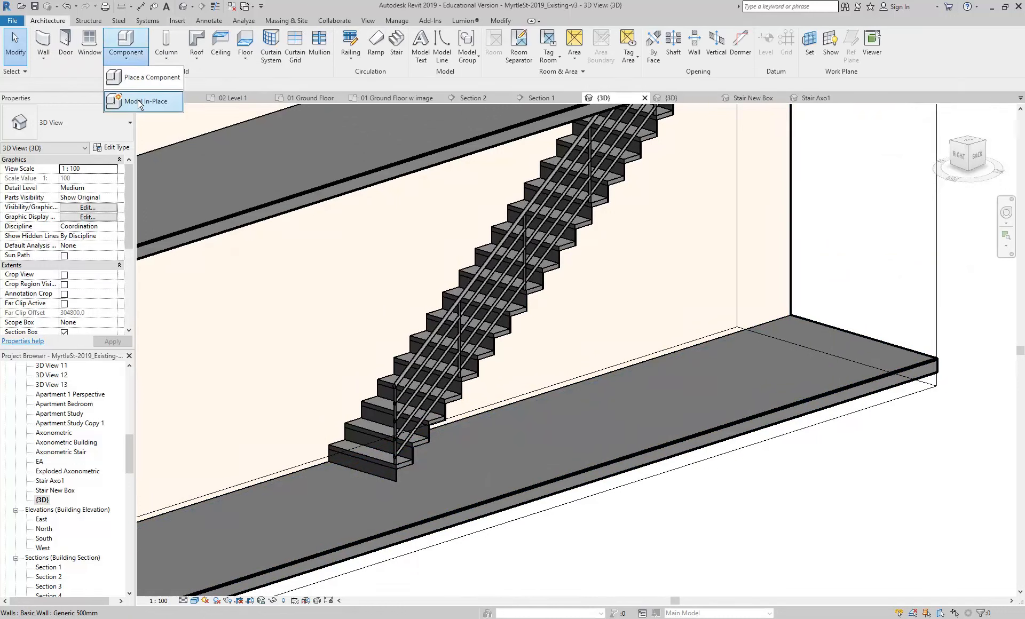
click(140, 102)
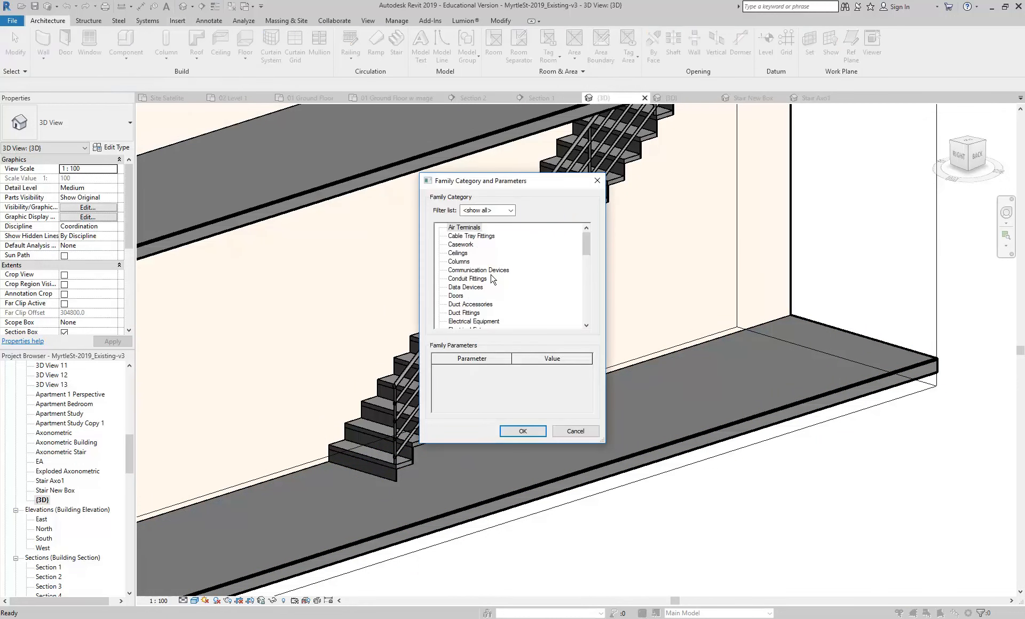
scroll(492, 279, down, 5)
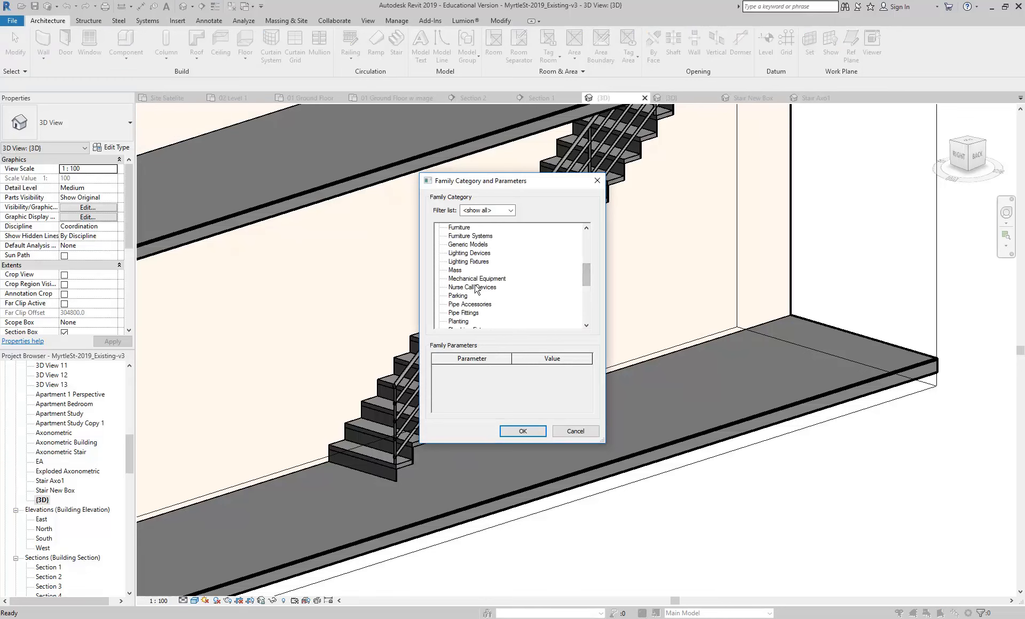
click(466, 245)
scroll(470, 249, up, 2)
scroll(465, 297, up, 2)
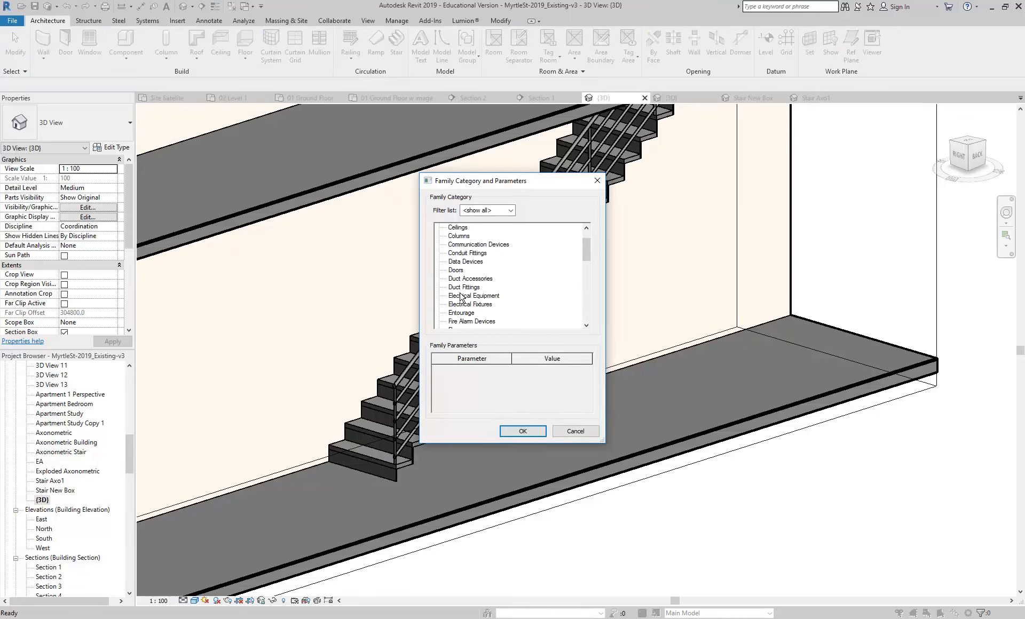
scroll(456, 246, up, 1)
click(459, 245)
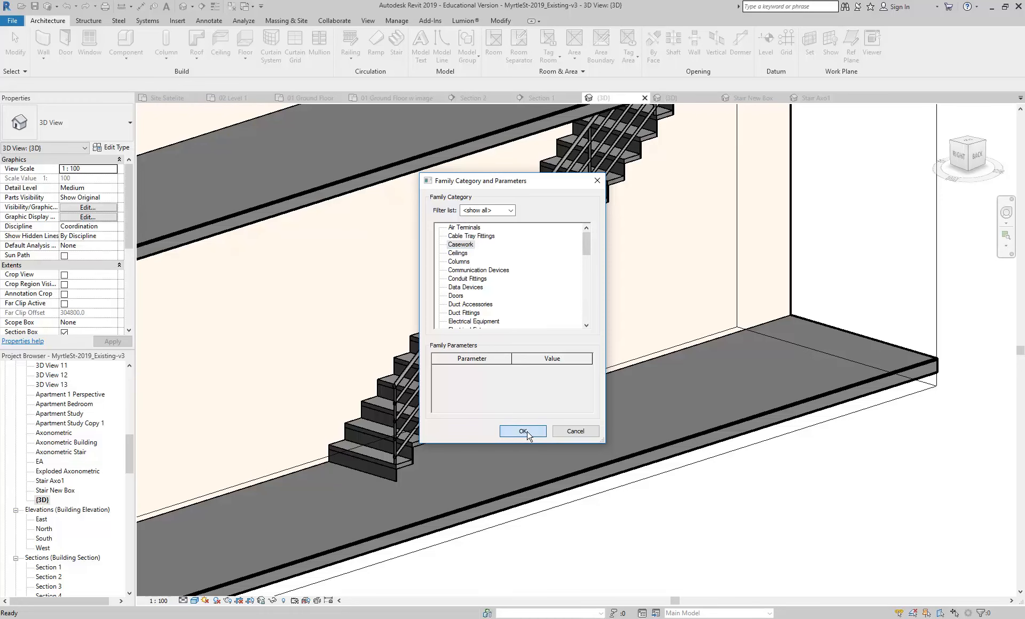
click(523, 431)
click(583, 251)
Step: Open the 02 Level 1 floor plan at the straight stair along the wall, keeping the in-place casework model in editing
shift+middle_drag(541, 396, 382, 404)
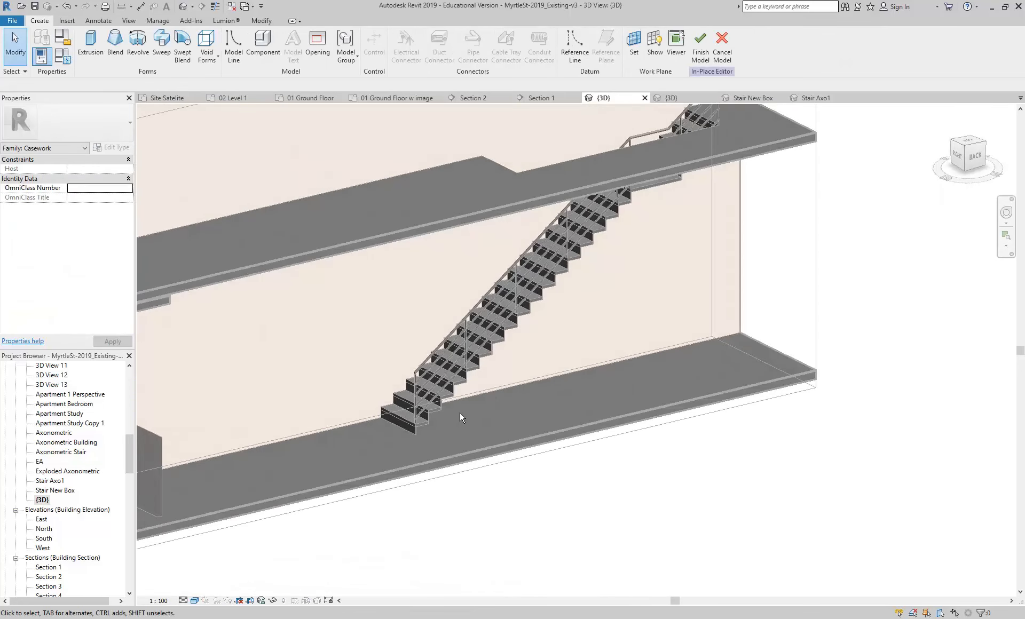
middle_drag(476, 418, 416, 455)
scroll(388, 459, up, 3)
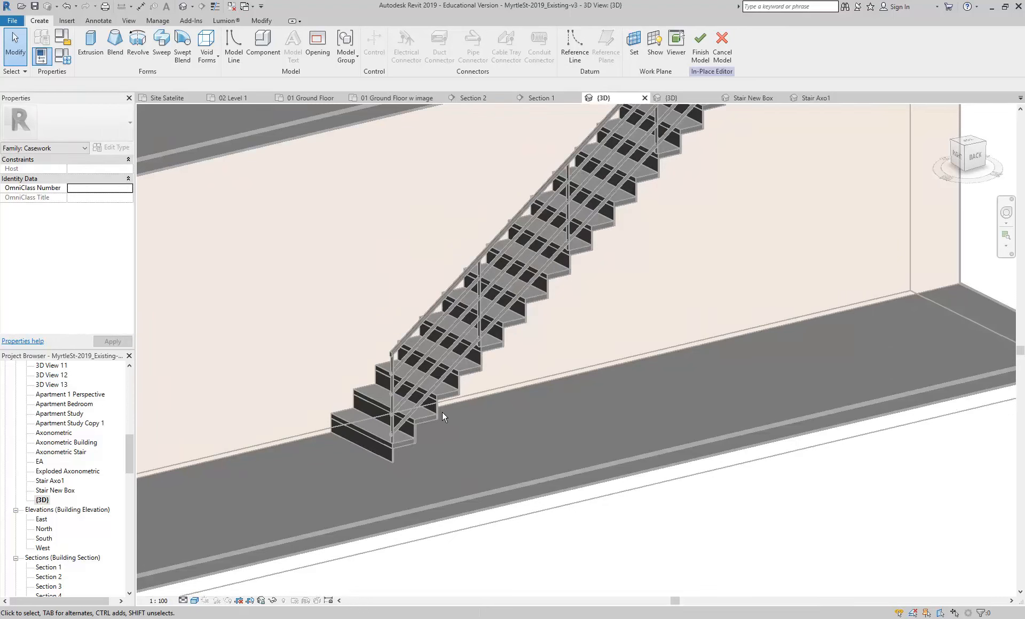
scroll(127, 446, up, 5)
drag(129, 442, 127, 409)
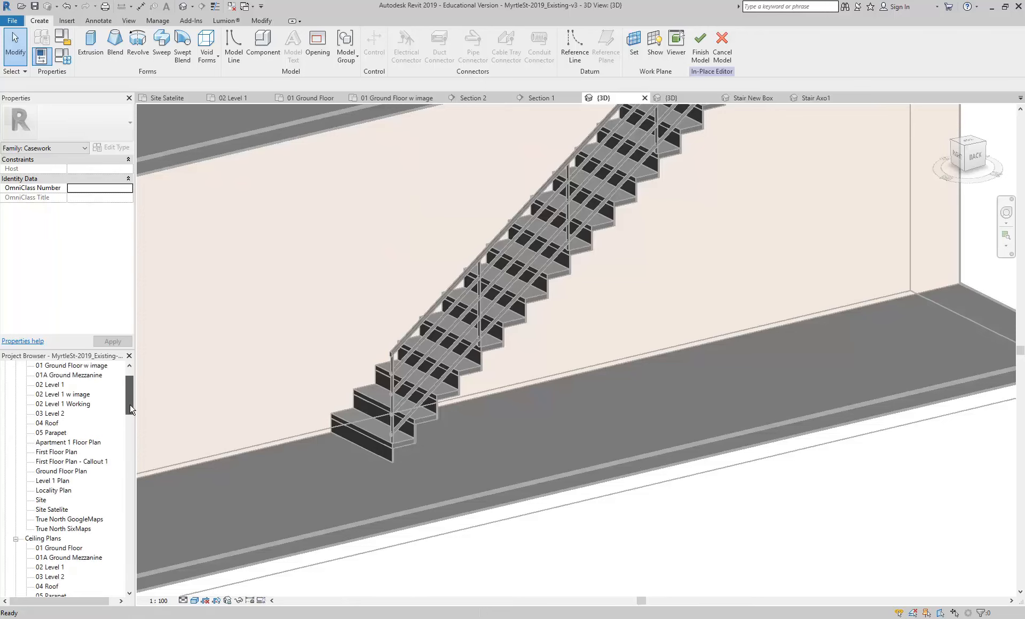
click(51, 385)
double_click(51, 385)
scroll(596, 366, down, 3)
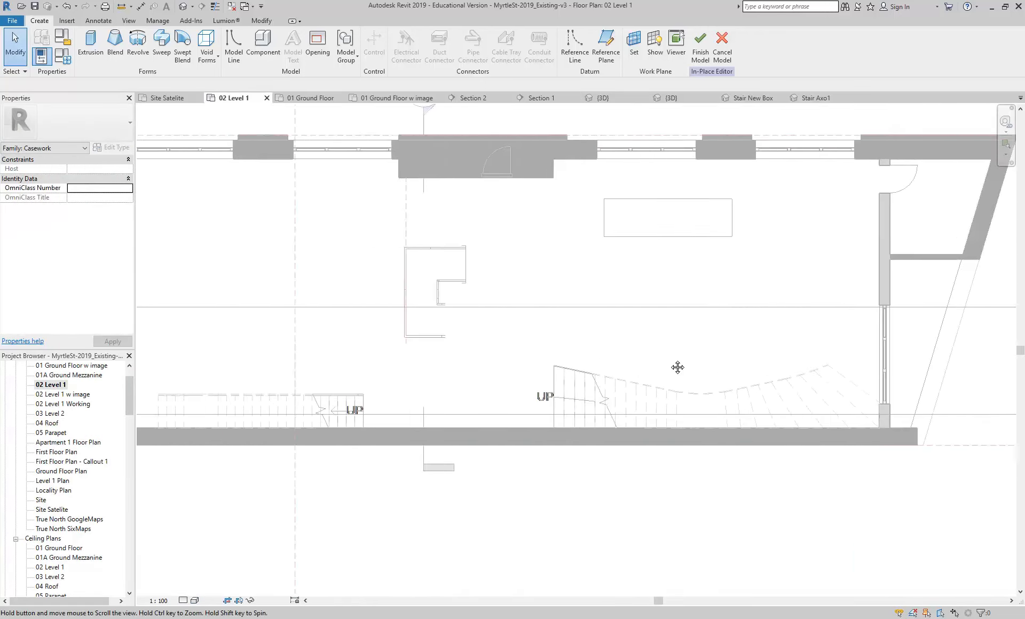
scroll(693, 380, up, 5)
scroll(411, 425, up, 2)
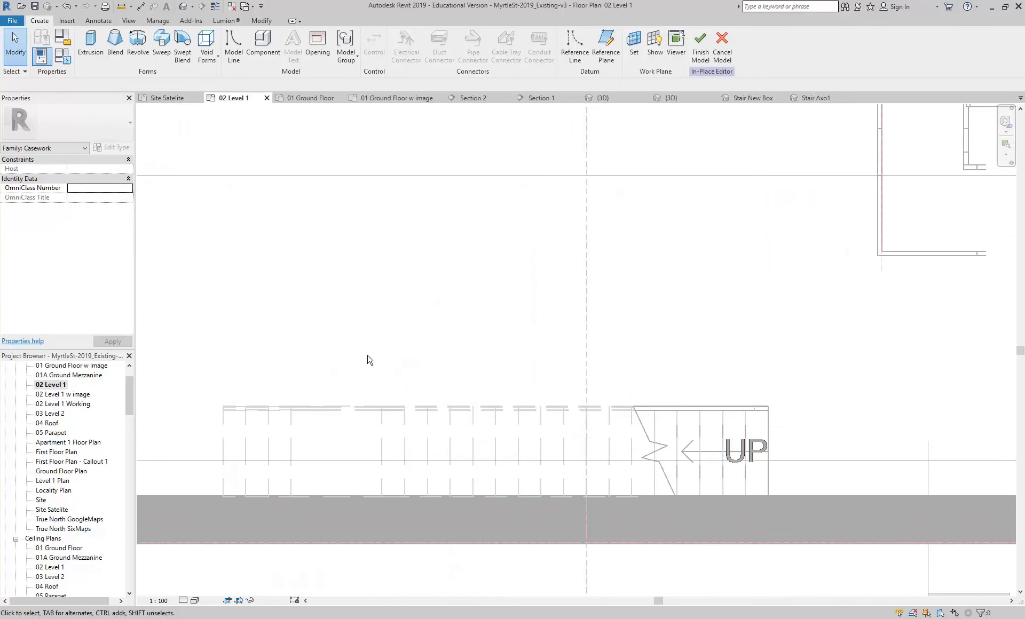
Step: Start an extrusion and sketch a rectangle about 83 mm wide and 995 mm long across the stair's width at a riser line
click(90, 42)
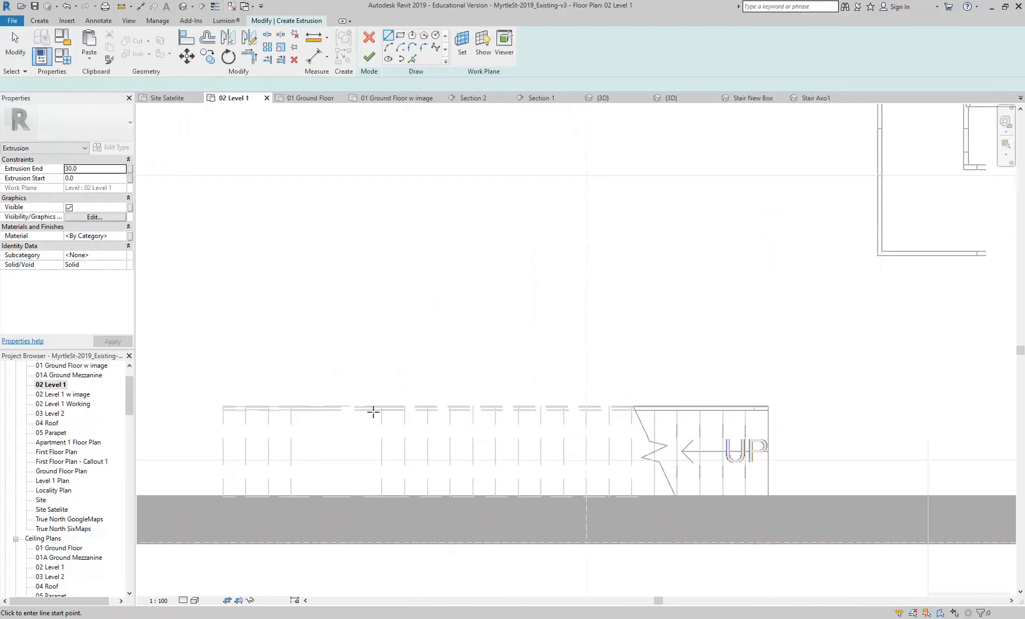
middle_drag(373, 412, 365, 392)
click(403, 39)
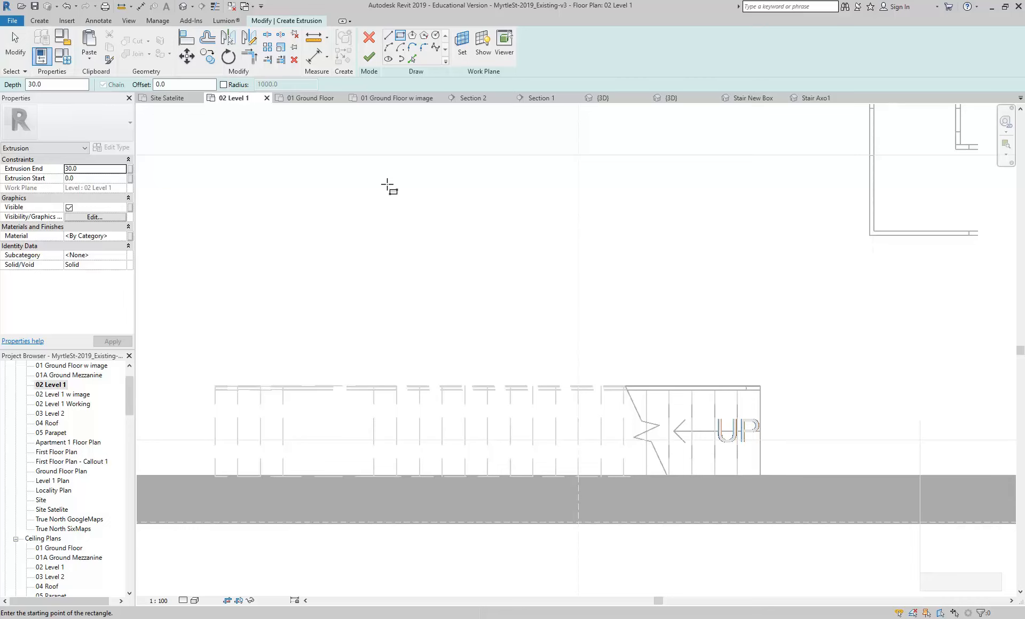
scroll(531, 400, up, 4)
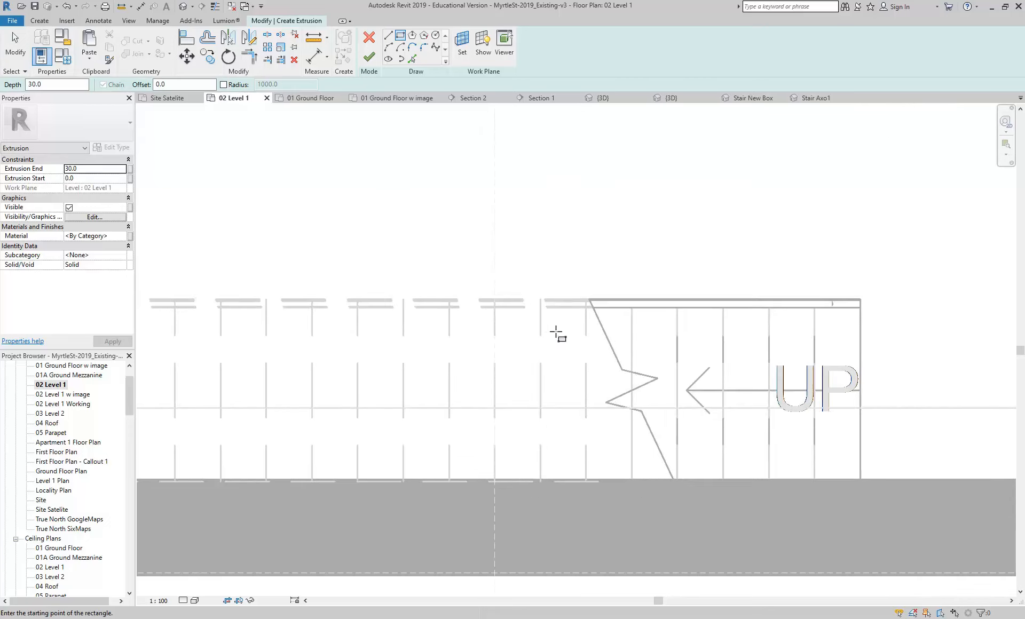
scroll(510, 292, up, 1)
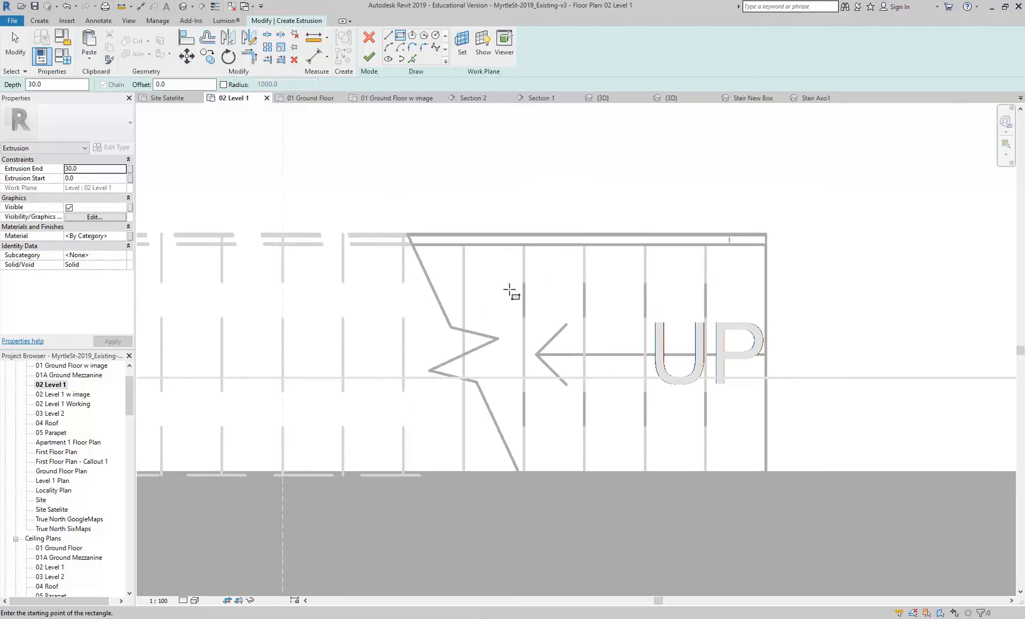
click(524, 243)
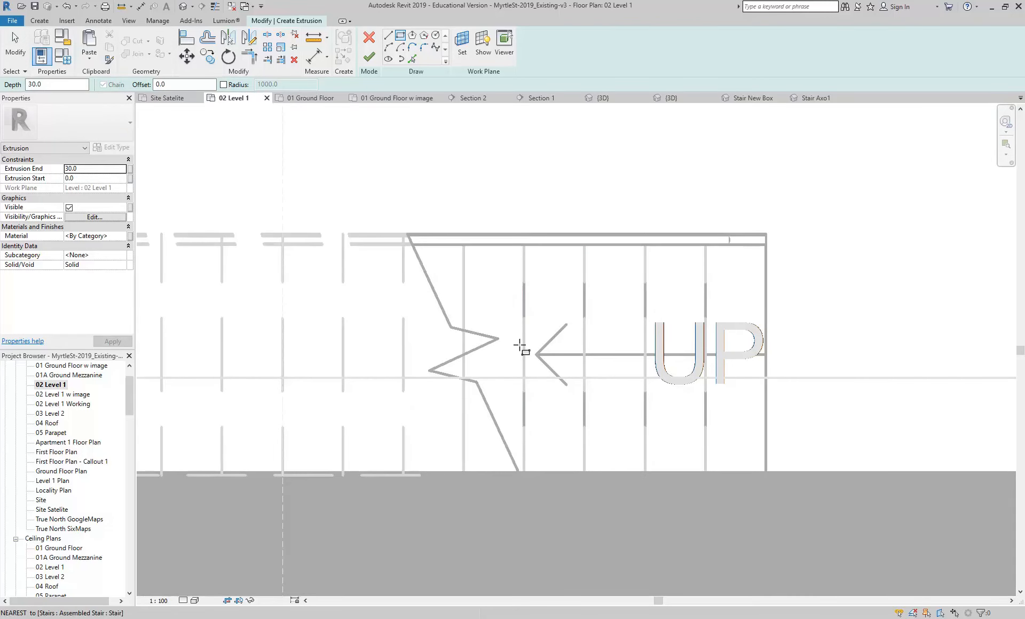
click(523, 473)
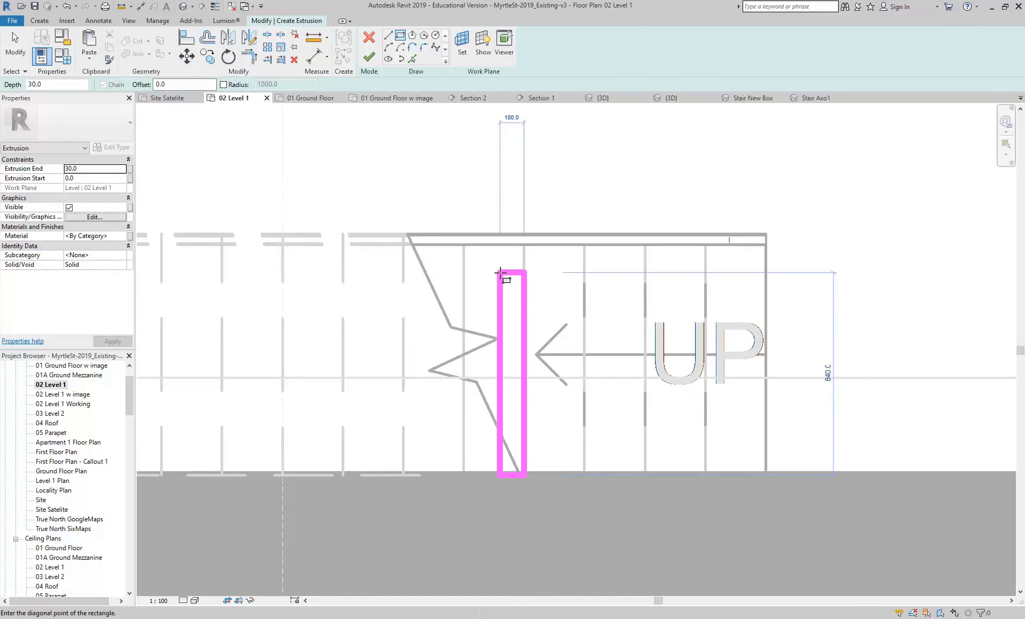
click(504, 236)
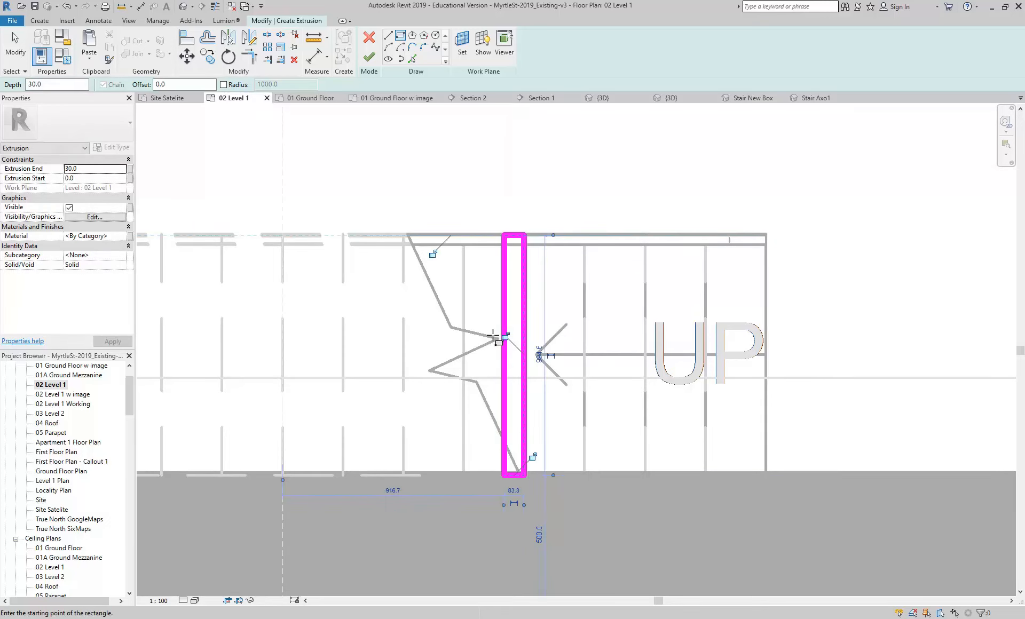
key(Escape)
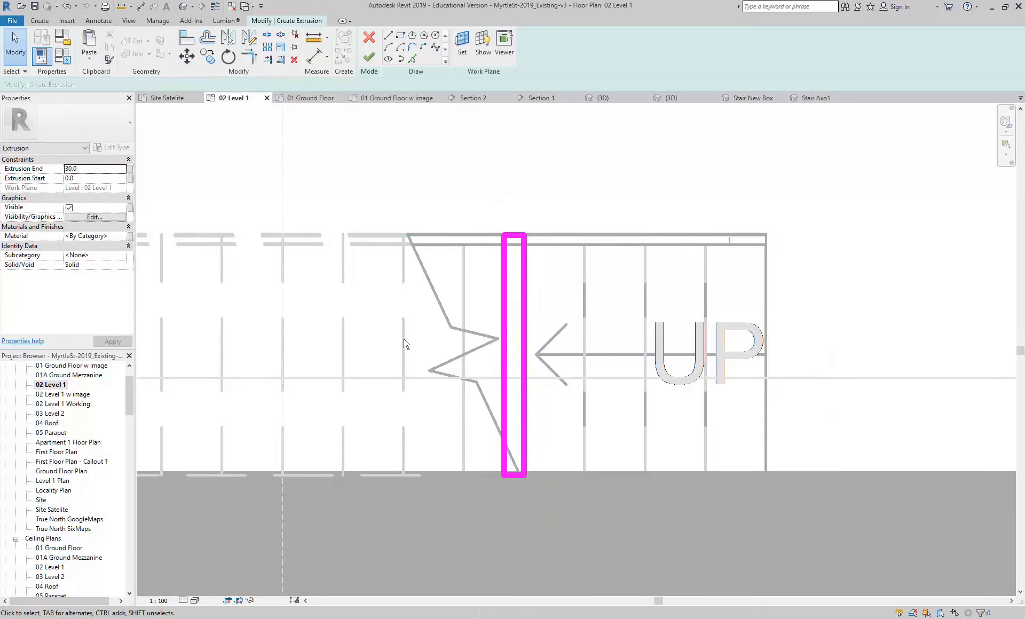
Step: Set the sketched rectangle's width to 20 mm, keeping its edge on the riser line
click(504, 393)
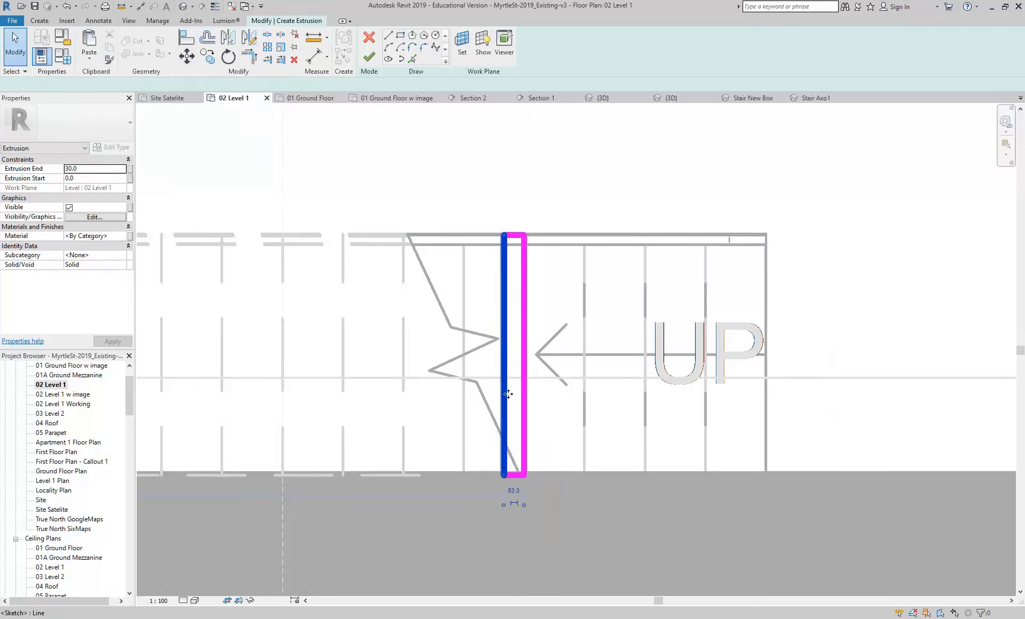
click(512, 491)
text(20)
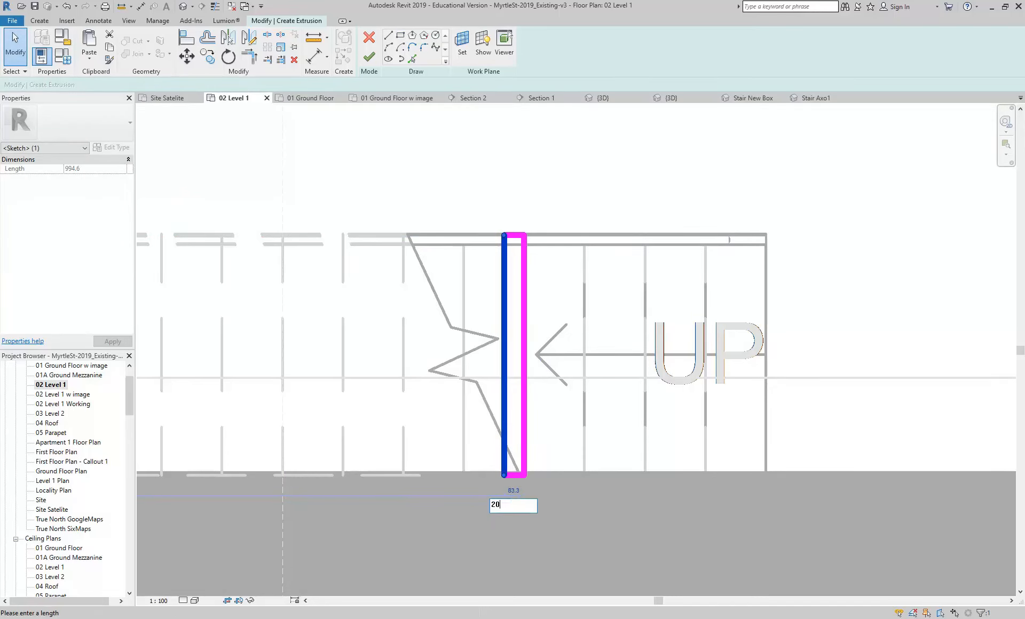
key(Return)
click(459, 220)
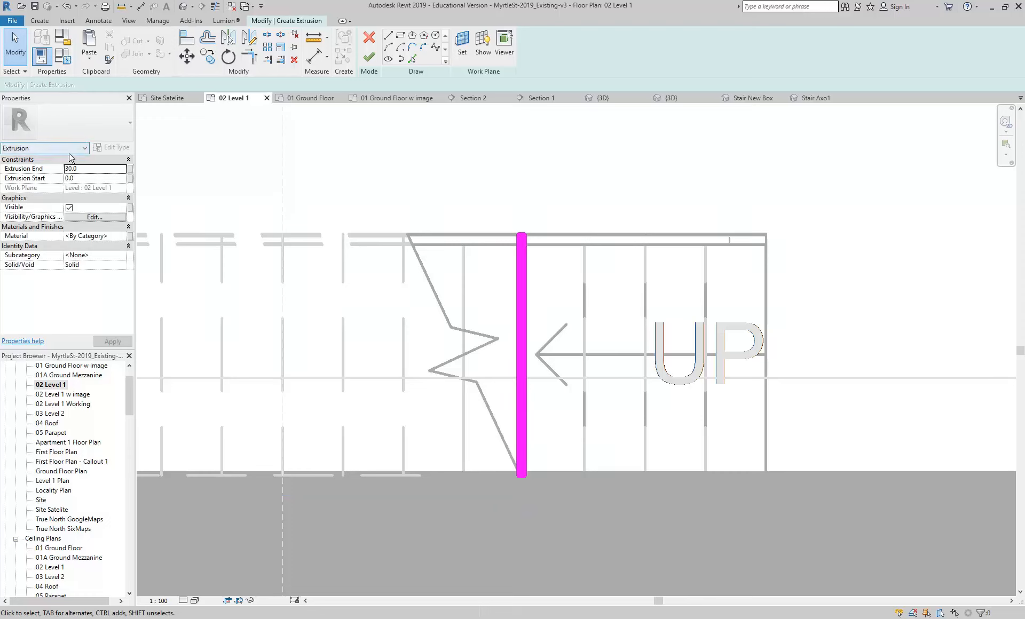
Step: Set the extrusion end to 1000 mm and finish the panel extrusion
click(99, 170)
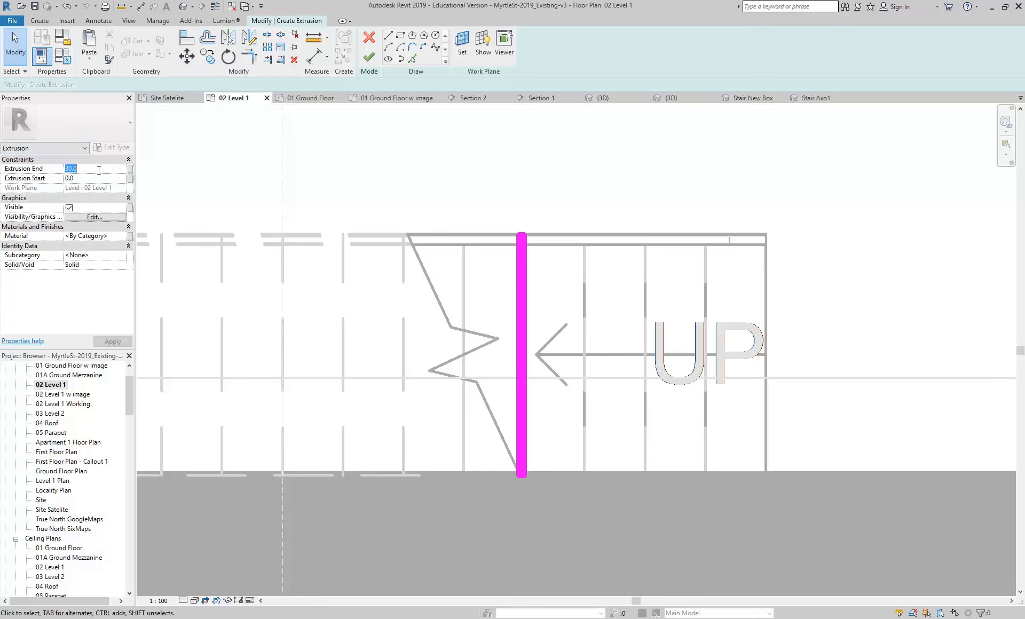
text(1000)
click(368, 57)
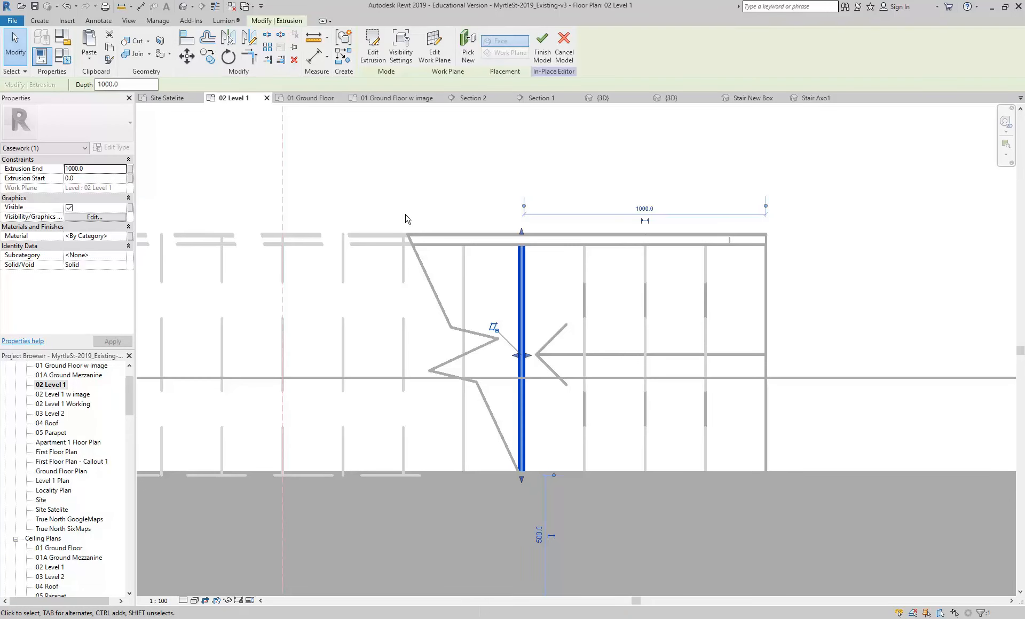
Step: Open the default {3D} view of the stair while keeping the in-place casework model in editing
drag(129, 397, 127, 459)
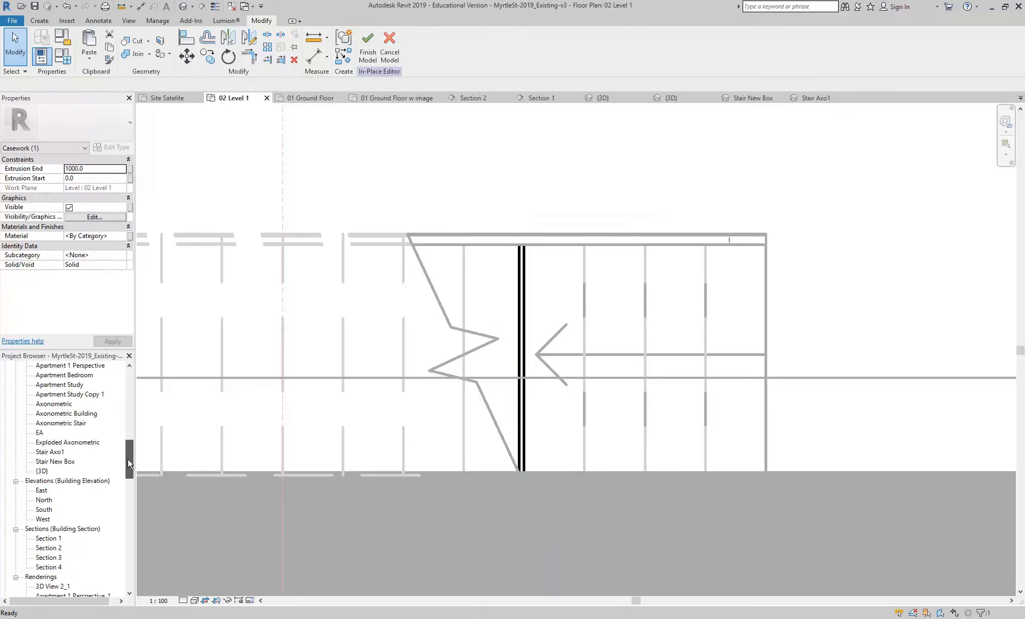
double_click(41, 471)
click(58, 464)
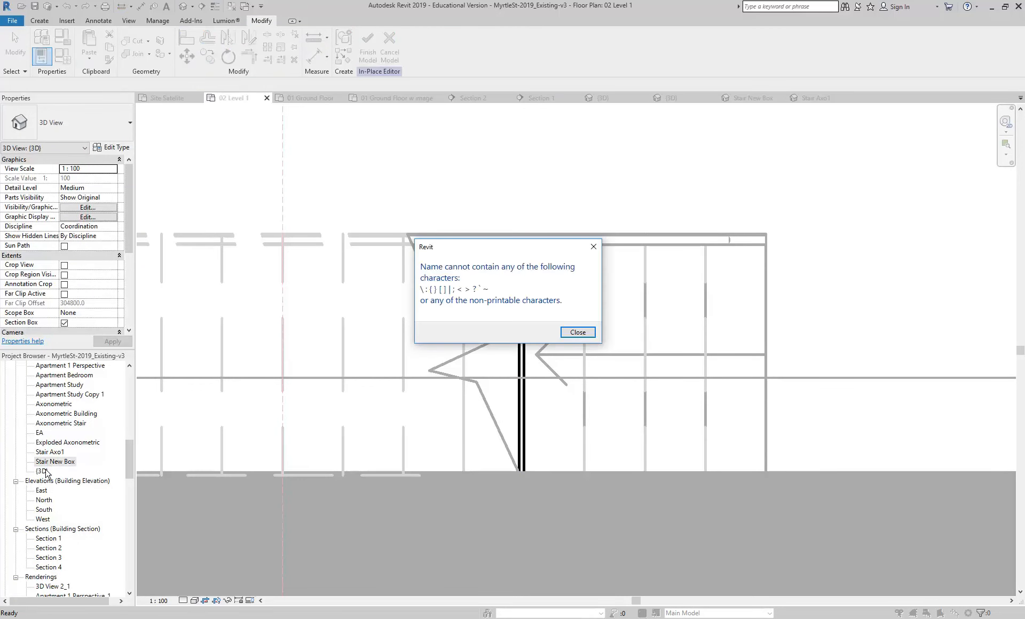
click(574, 332)
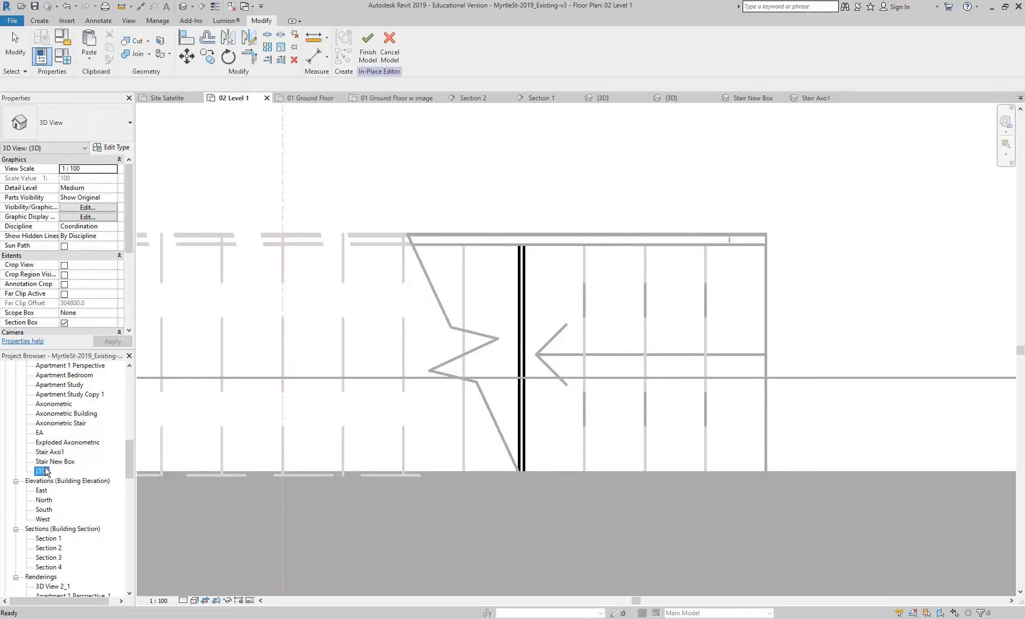
double_click(46, 472)
Step: Lower the panel's top to just beneath the stair tread, for an extrusion end of about 698 mm
scroll(539, 422, up, 5)
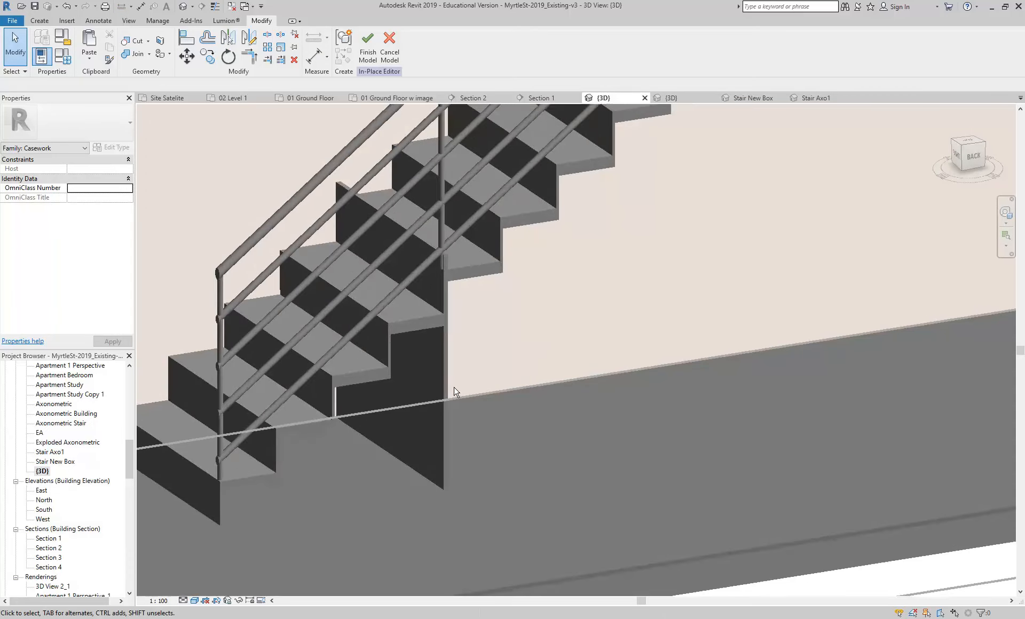
click(478, 431)
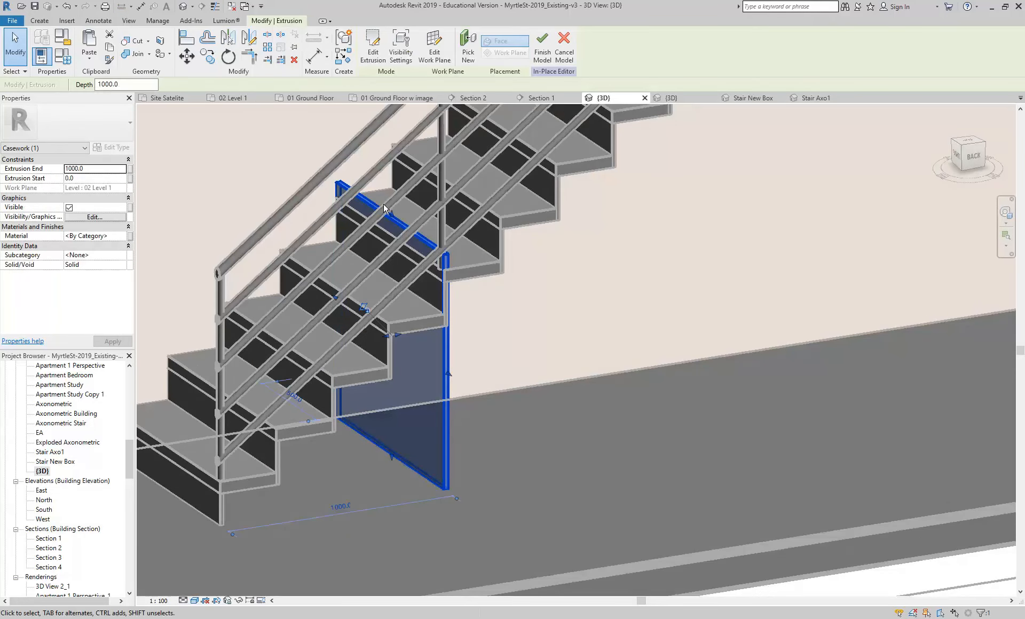
drag(389, 210, 403, 290)
shift+middle_drag(421, 315, 353, 307)
scroll(365, 305, up, 4)
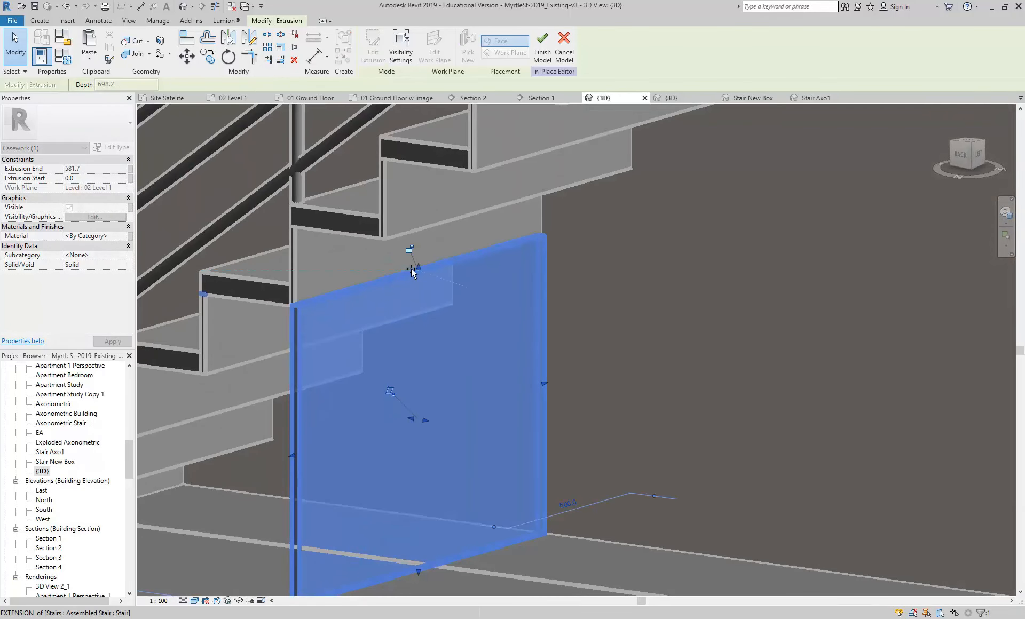
shift+middle_drag(348, 336, 403, 339)
scroll(402, 340, down, 4)
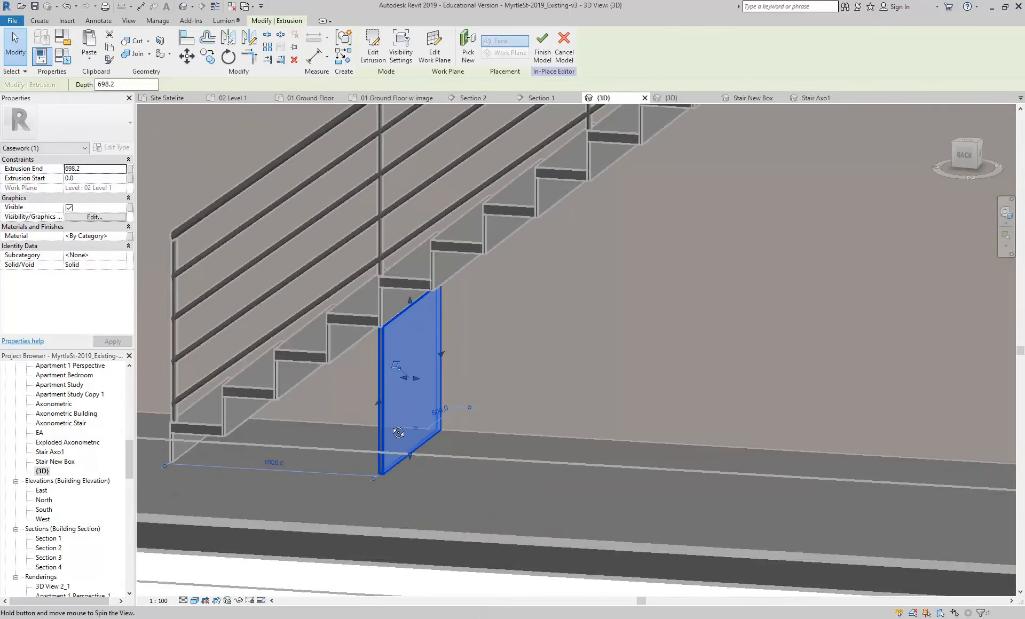
Step: Copy the support panel along the stair's run towards its higher end, leaving a gap of about 940 mm between panels
shift+middle_drag(345, 415, 464, 434)
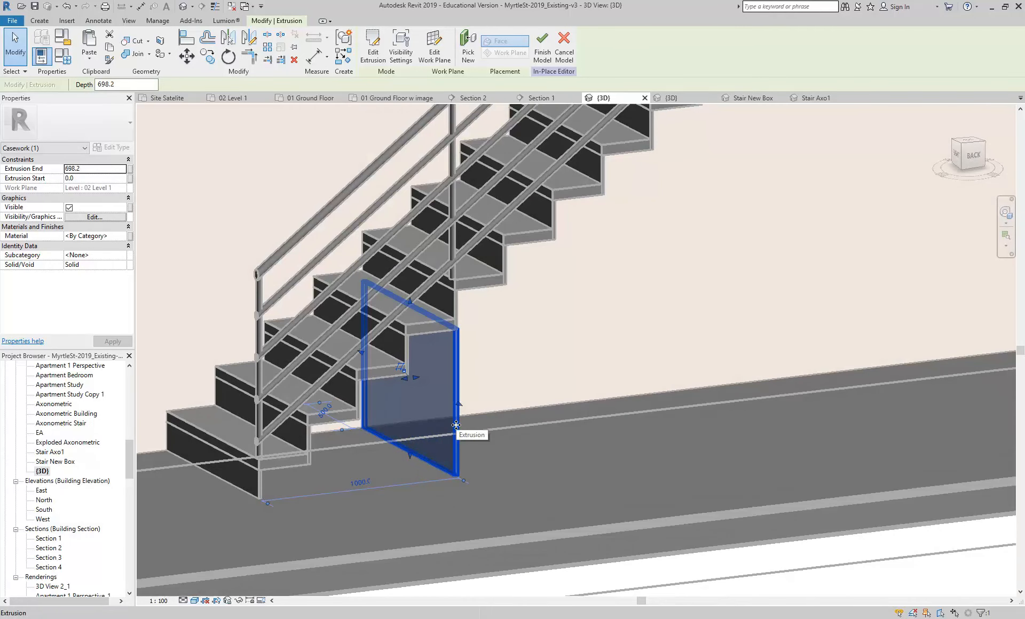
click(208, 55)
click(457, 472)
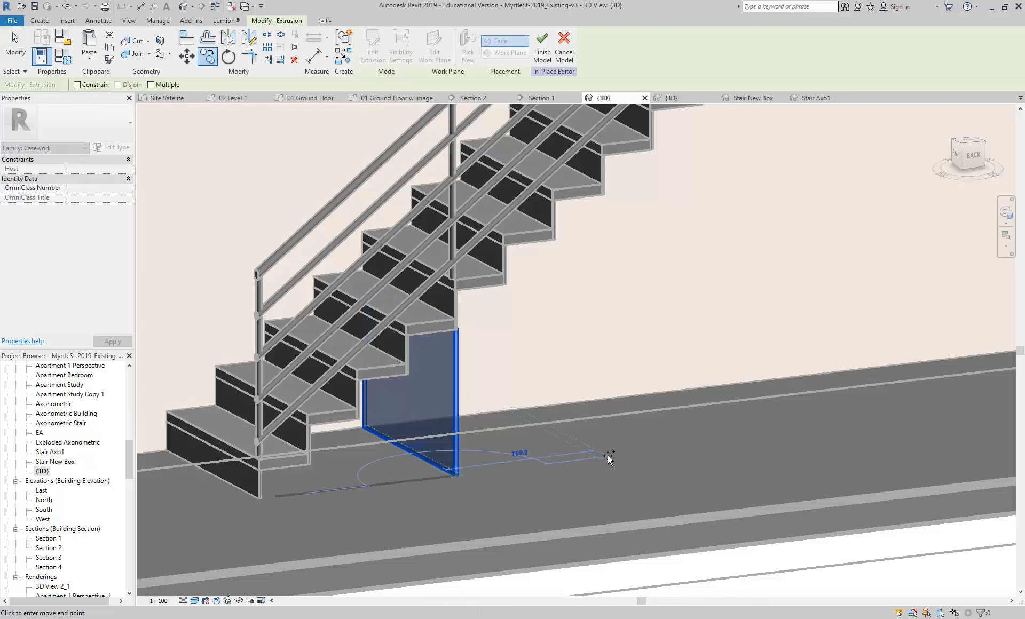
click(646, 454)
Step: Raise the copied panel's top to the underside of the stair above it, for an extrusion end of about 1446 mm
shift+middle_drag(668, 374, 487, 379)
drag(598, 277, 597, 127)
shift+middle_drag(453, 303, 664, 324)
mouse_move(552, 350)
shift+middle_down()
mouse_move(522, 341)
mouse_move(553, 346)
shift+middle_up()
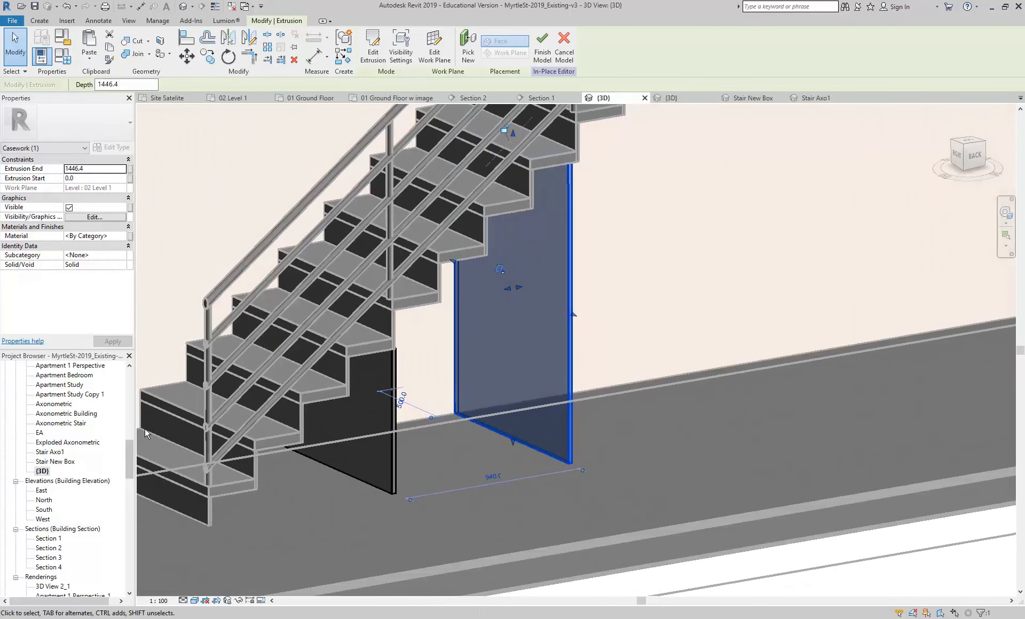
Step: Open the 02 Level 1 floor plan at the copied support panel
drag(128, 464, 127, 416)
scroll(42, 431, up, 2)
scroll(43, 435, up, 1)
scroll(51, 429, up, 2)
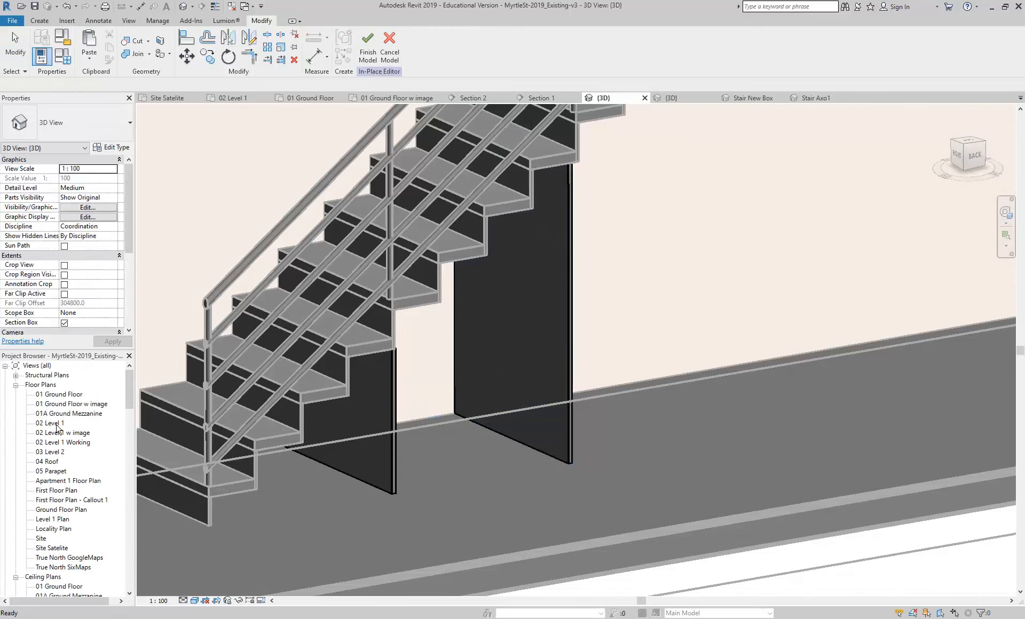
double_click(57, 423)
middle_drag(263, 325, 427, 339)
scroll(432, 346, up, 2)
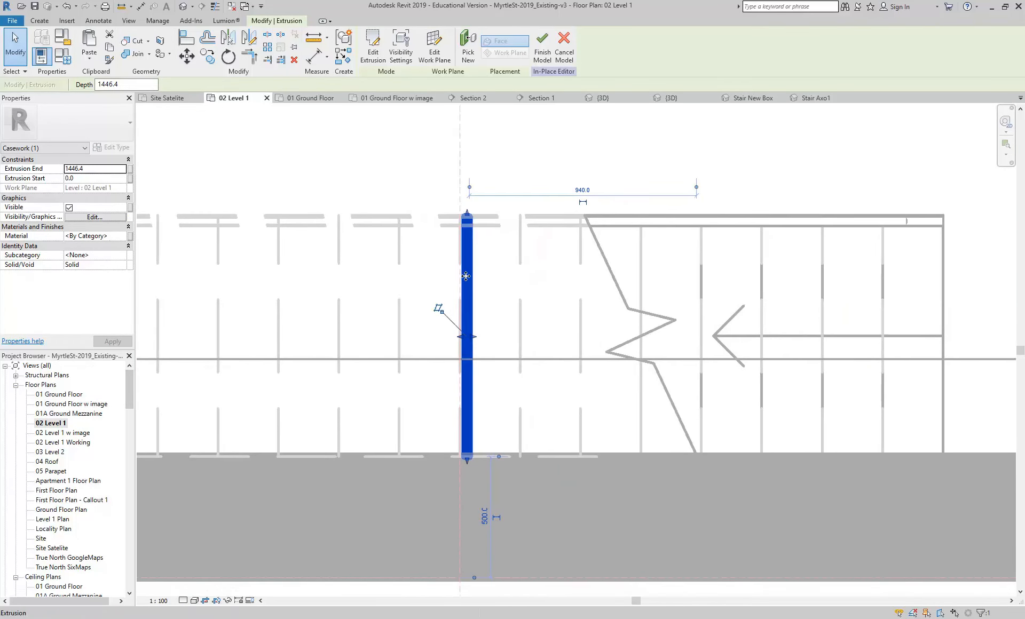
Step: Turn on thin line display in the floor plan to show the copied panel's exact edges
click(186, 55)
scroll(476, 247, up, 3)
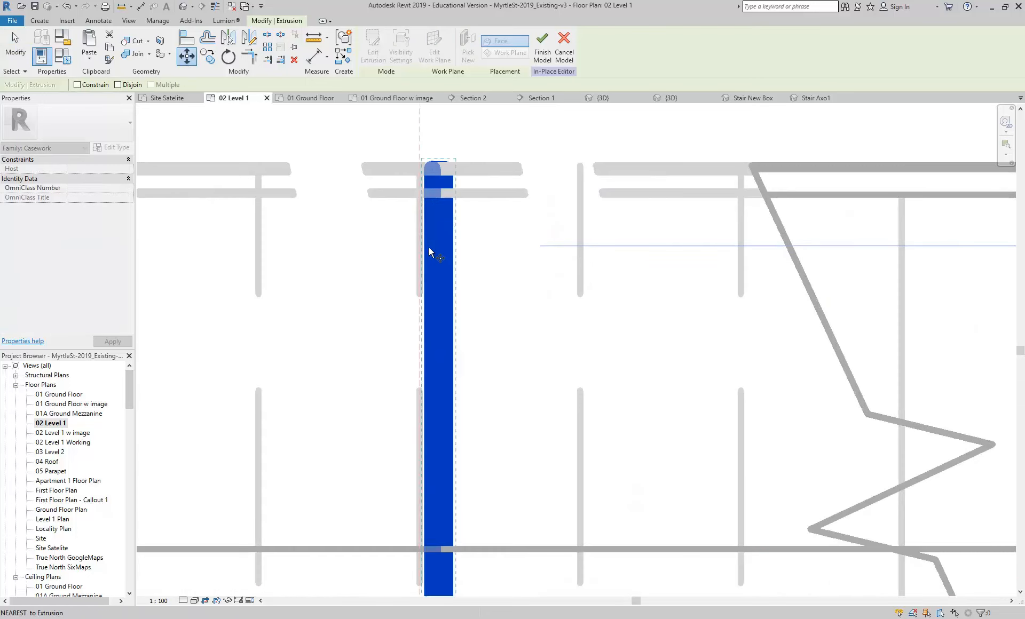
scroll(400, 301, up, 2)
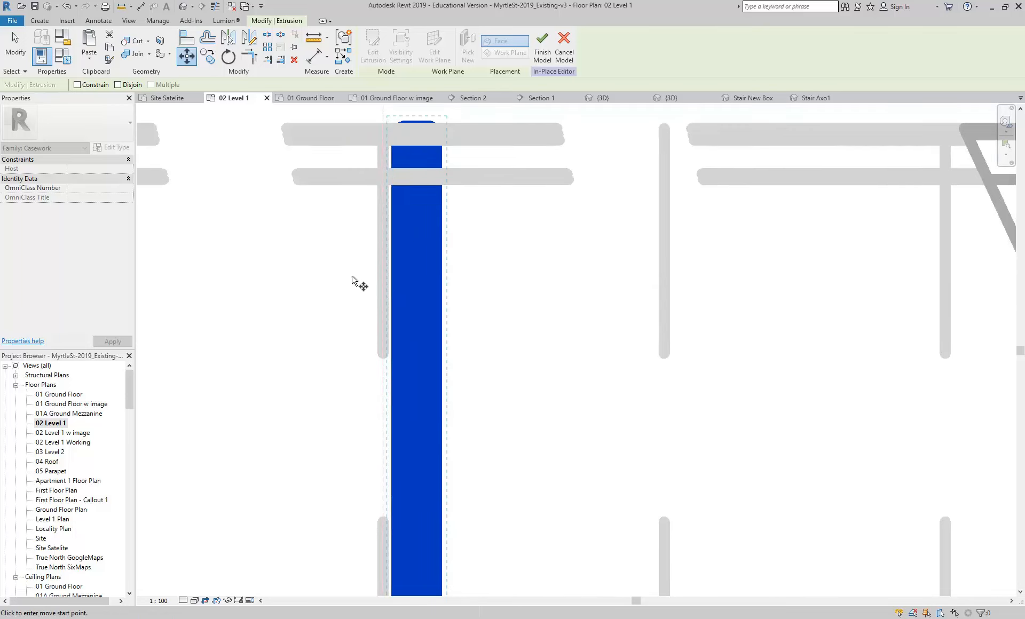
scroll(376, 319, down, 1)
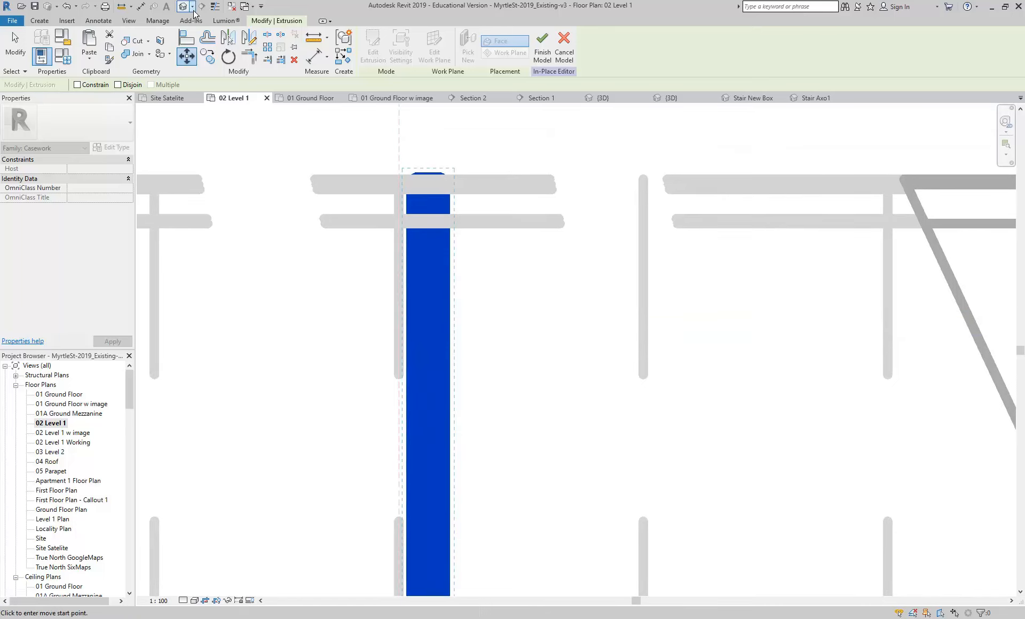
click(215, 6)
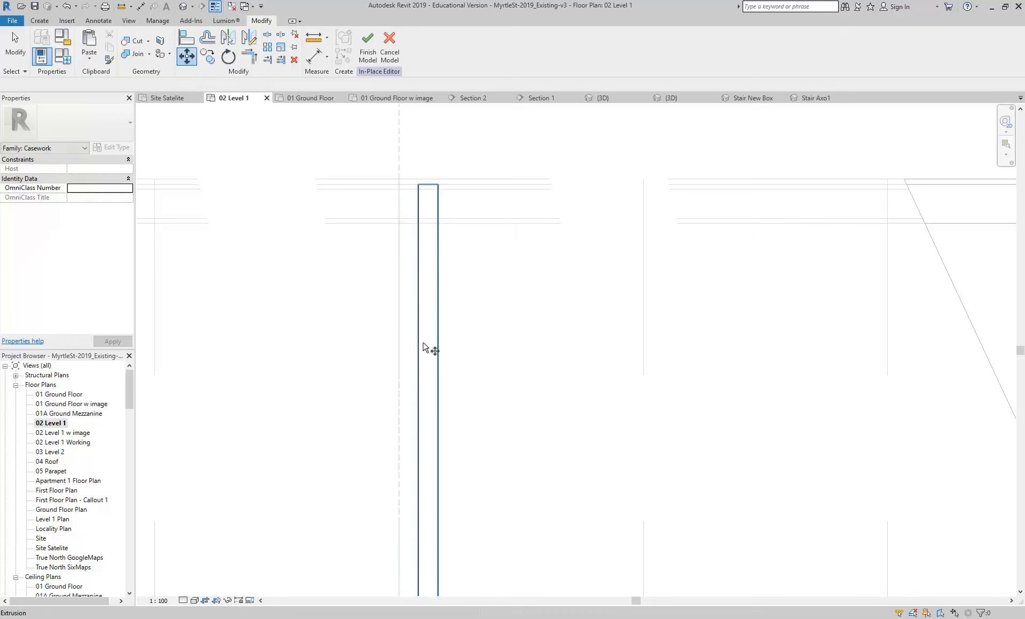
key(Escape)
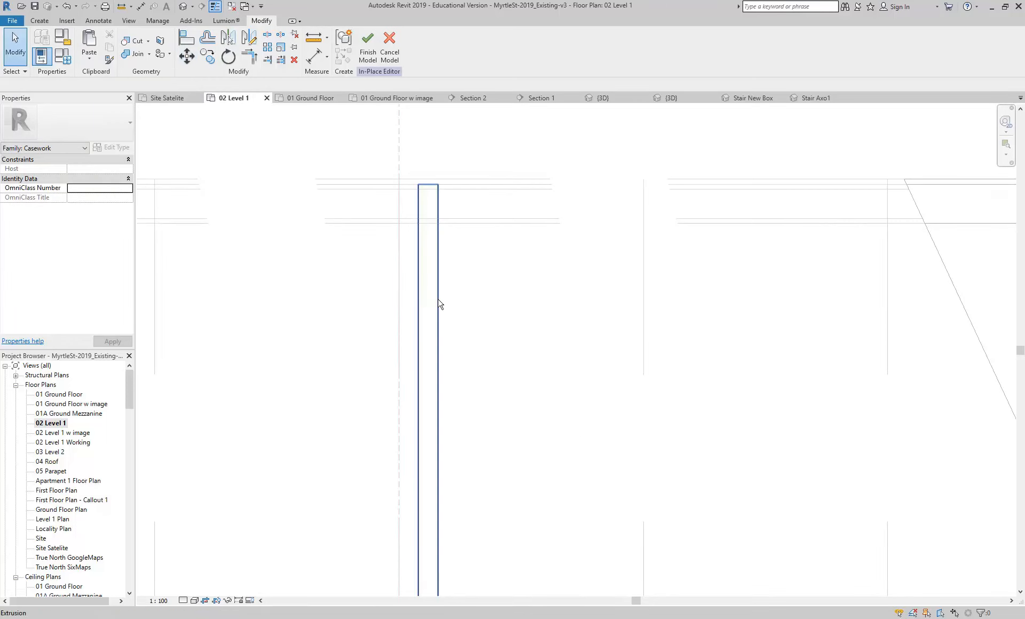
Step: Move the copied panel horizontally so its edge meets the adjacent riser line, and return to the {3D} view
click(439, 304)
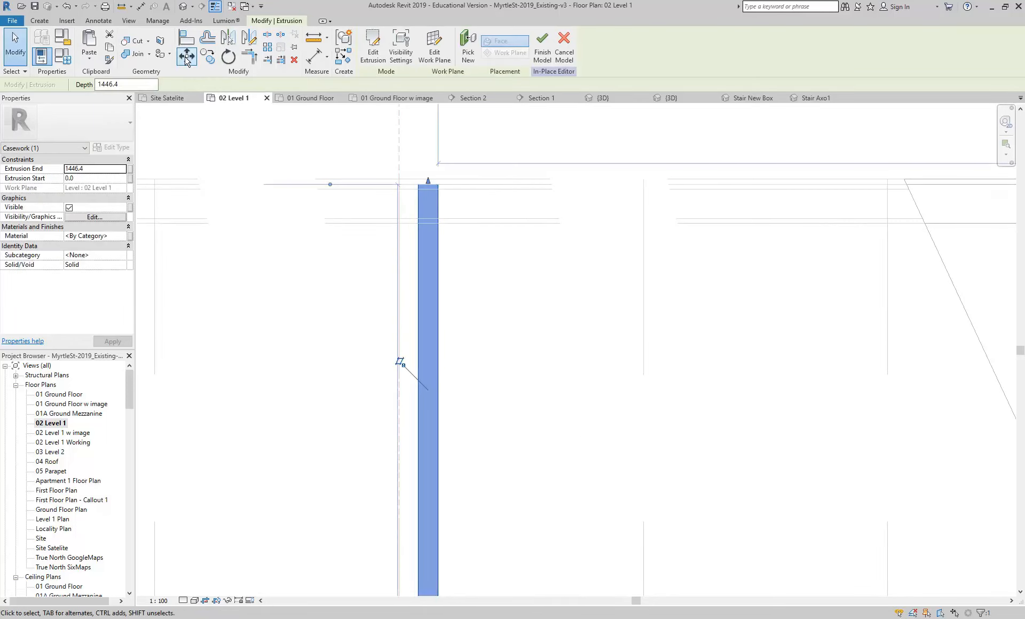
click(185, 57)
click(418, 277)
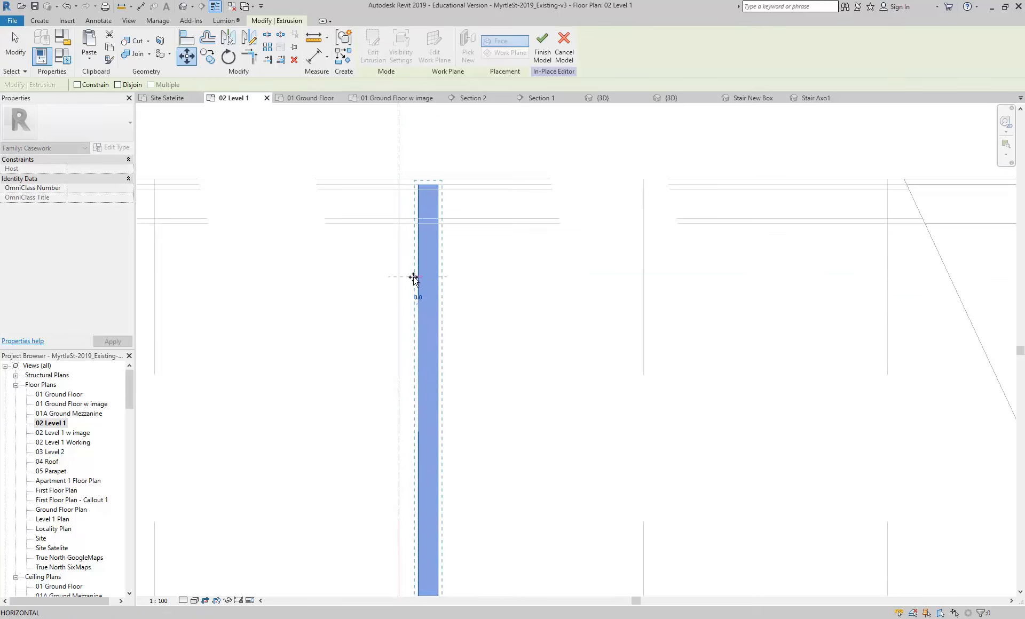
click(402, 277)
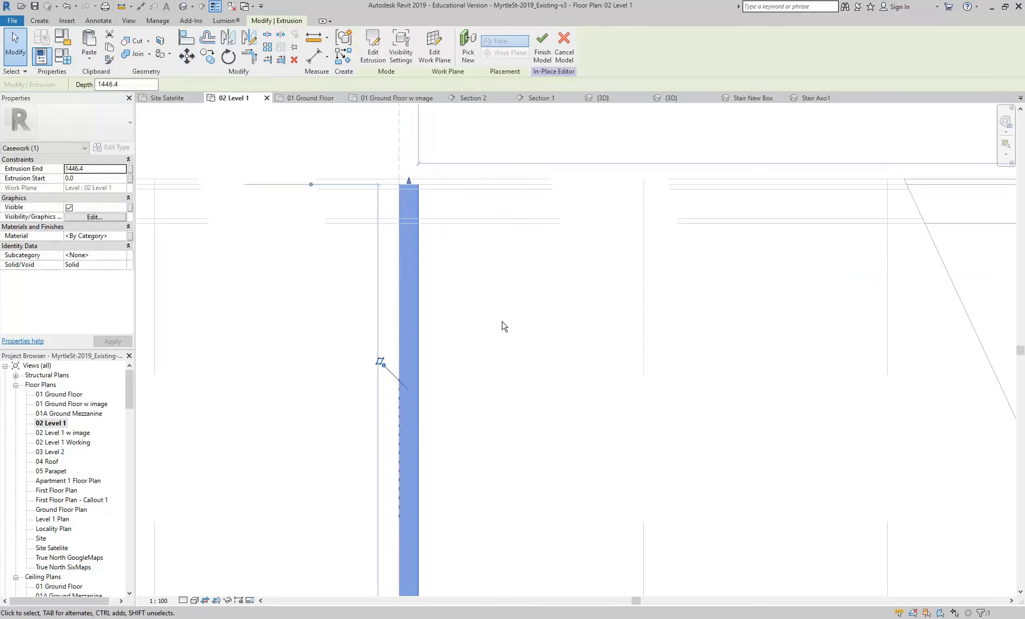
drag(129, 390, 125, 452)
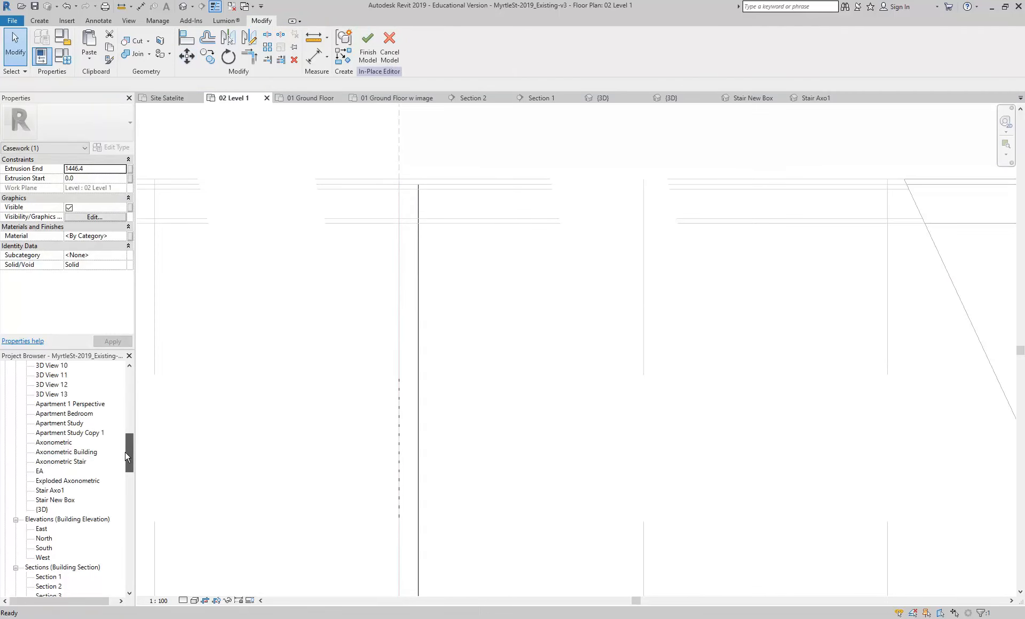
click(605, 99)
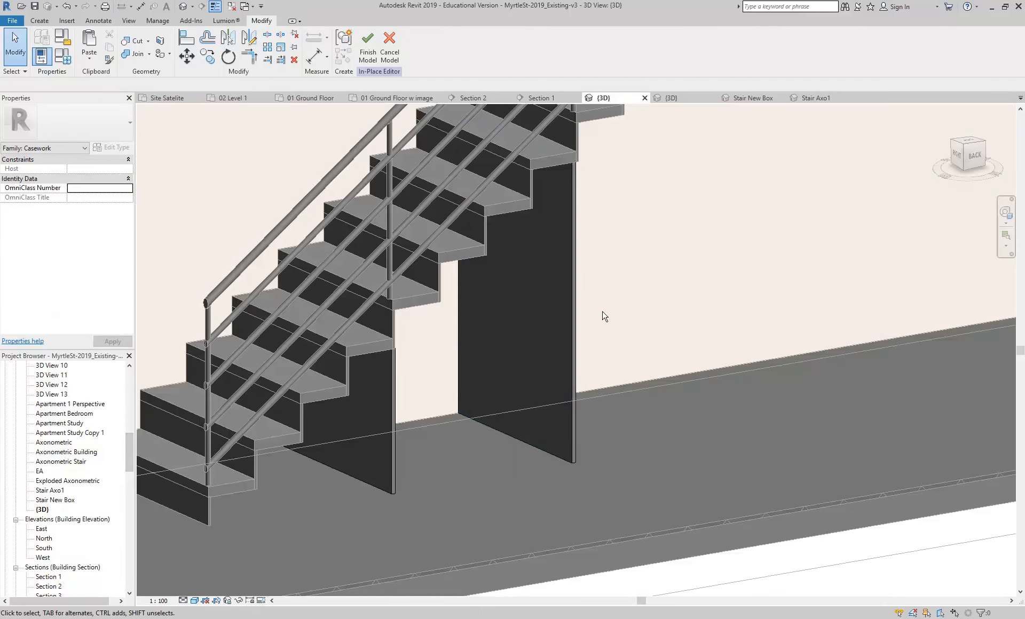
Step: Inspect from several angles how the tall and short support panels' edges line up with the risers above them
shift+middle_drag(654, 320, 503, 369)
click(484, 282)
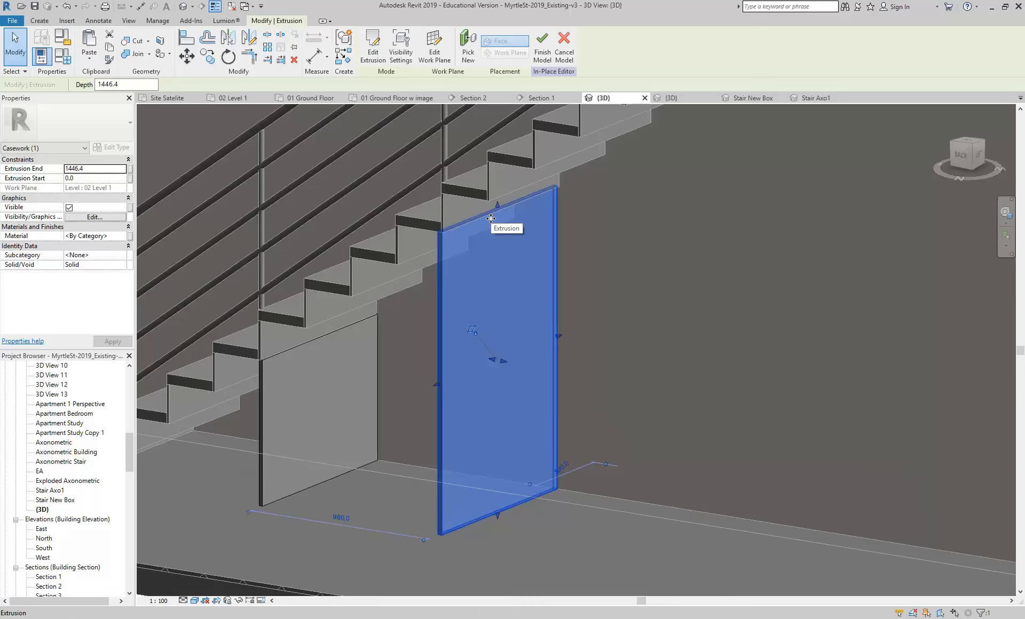
shift+middle_drag(491, 218, 544, 252)
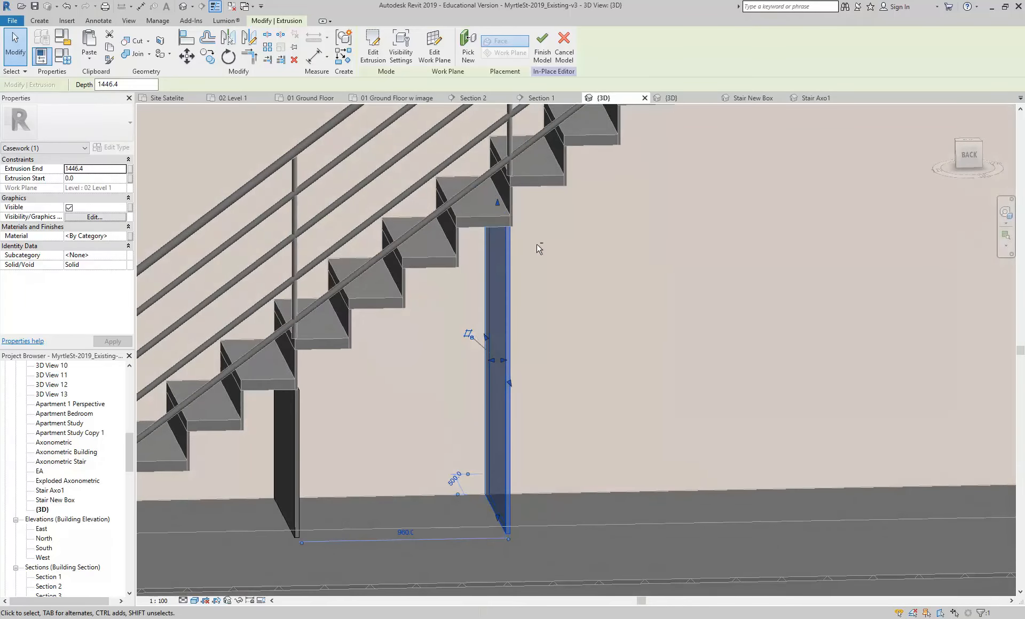
shift+middle_drag(560, 363, 490, 330)
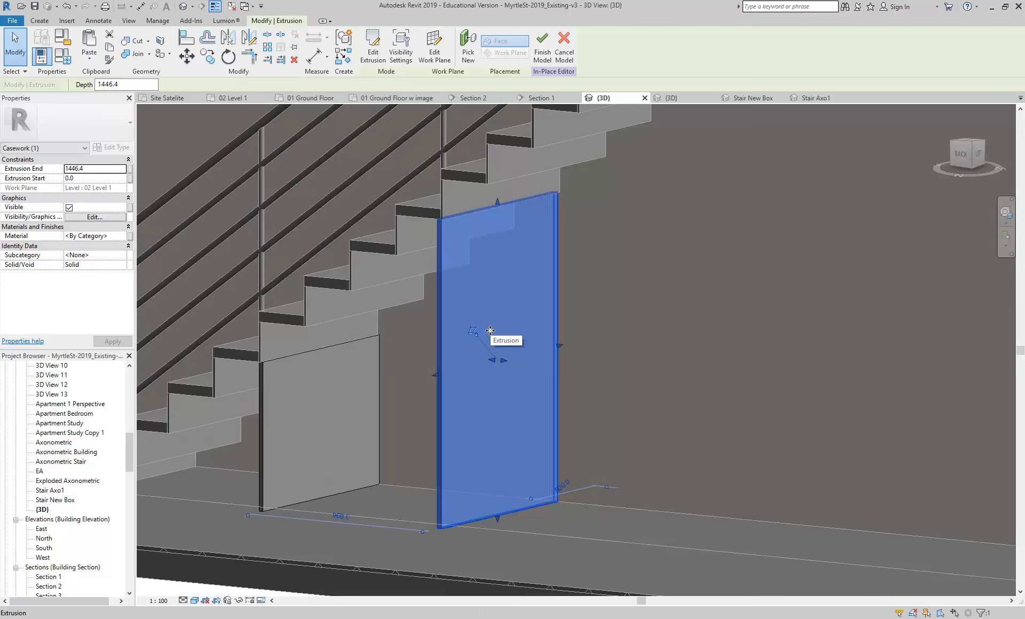
shift+middle_drag(490, 331, 290, 370)
scroll(304, 344, up, 5)
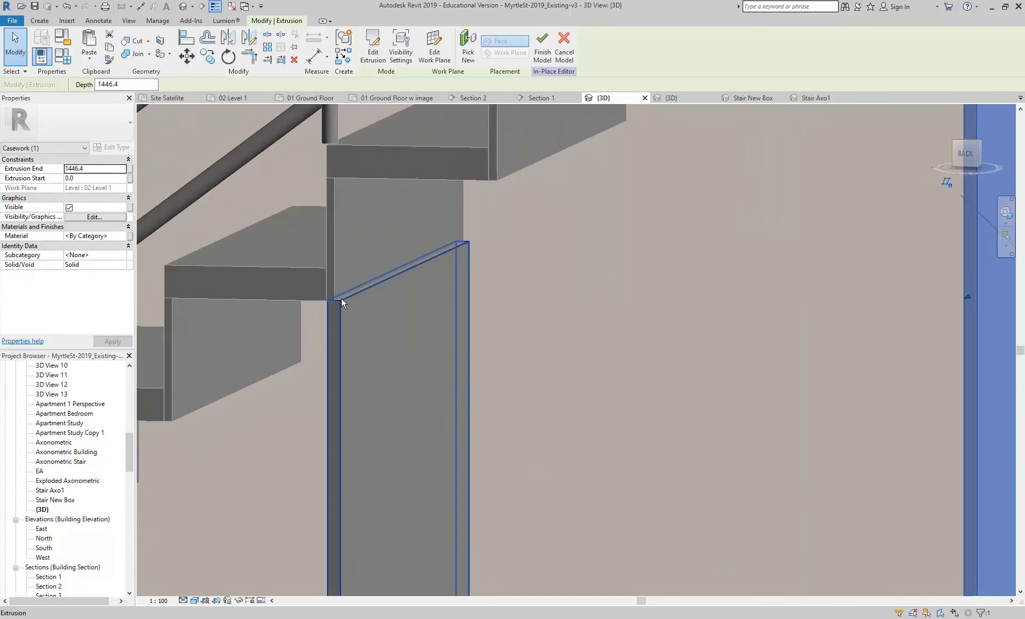
scroll(341, 298, down, 4)
shift+middle_drag(399, 375, 421, 394)
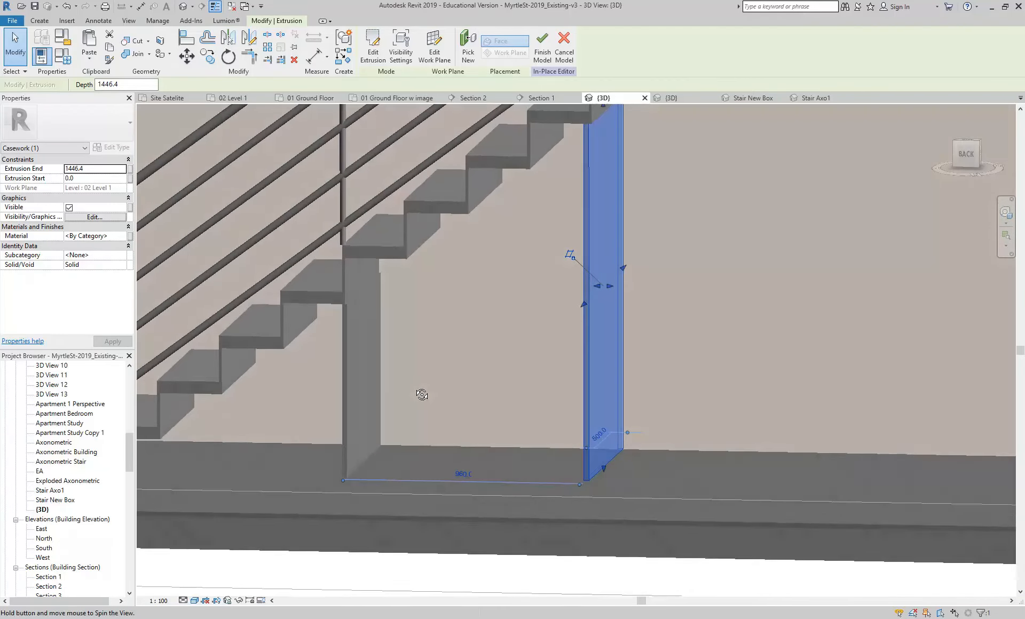
middle_drag(472, 286, 414, 369)
scroll(507, 223, up, 4)
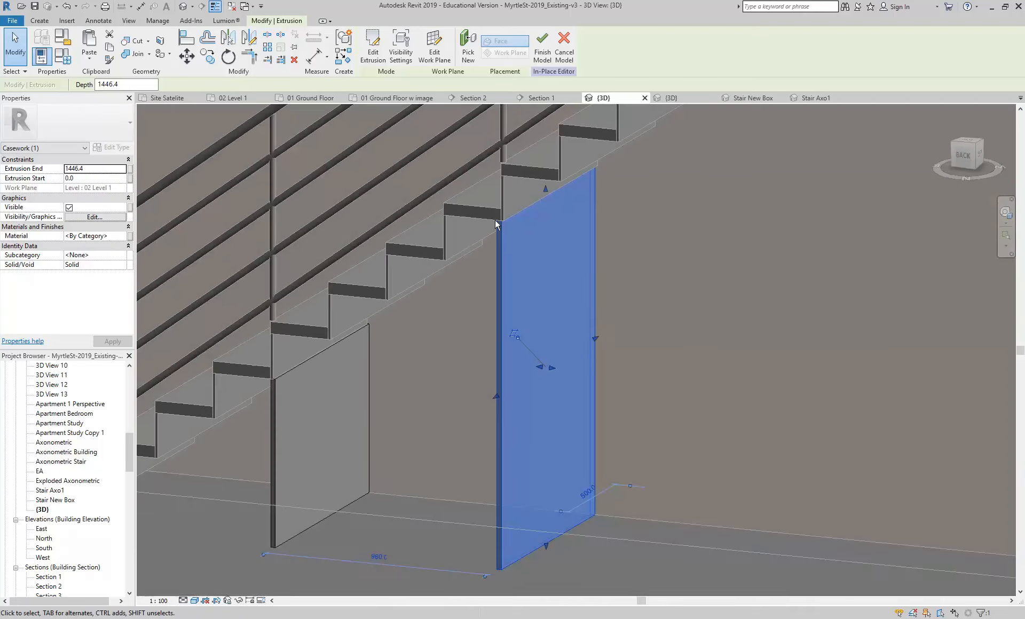
Step: Move the tall support panel horizontally so its top corner meets the outer edge of the riser above it
click(187, 56)
scroll(504, 216, up, 5)
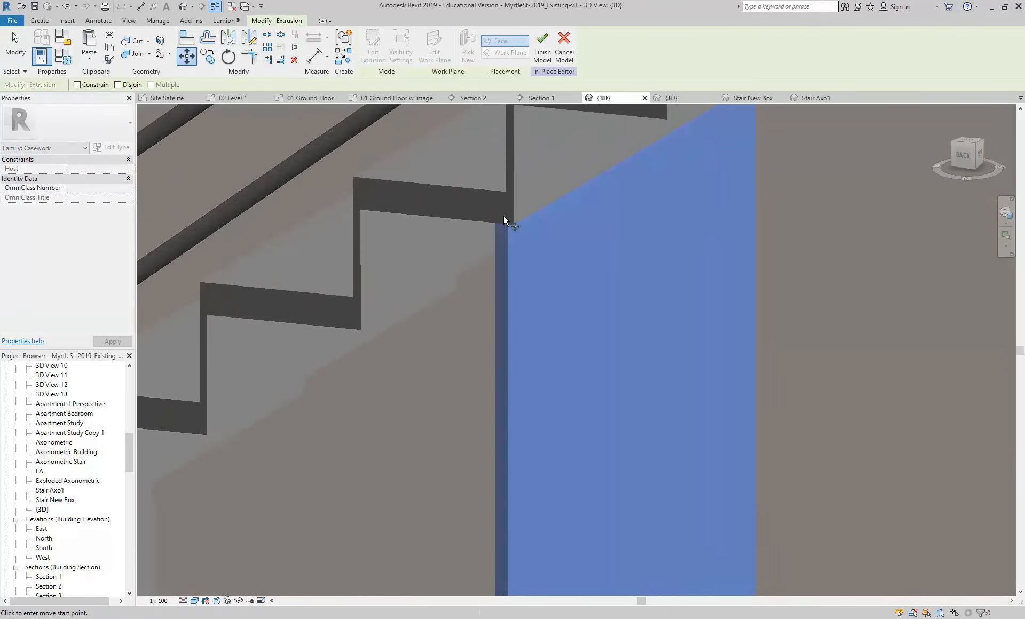
click(523, 231)
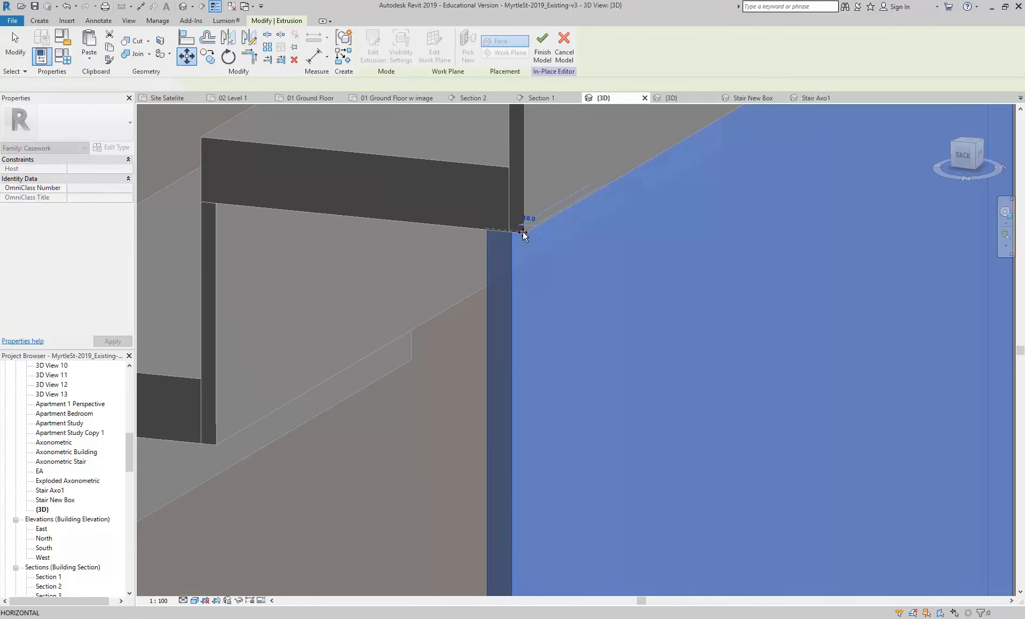
scroll(553, 289, down, 3)
middle_drag(512, 304, 724, 139)
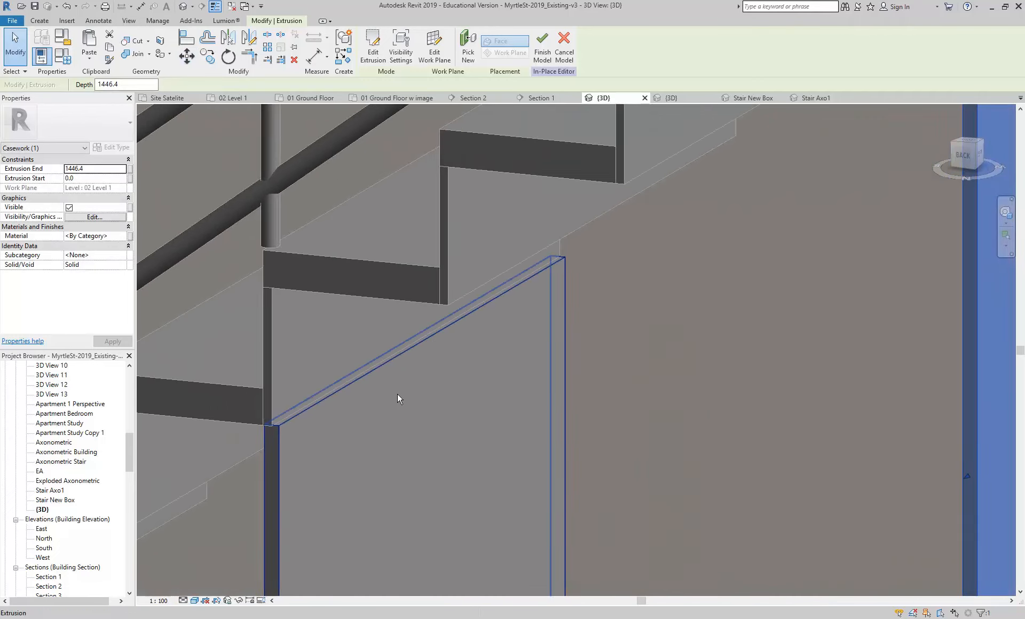
Step: Move the short support panel so its top corner lines up with the outer edge of the riser above it
scroll(318, 430, up, 1)
middle_drag(318, 429, 377, 366)
click(357, 344)
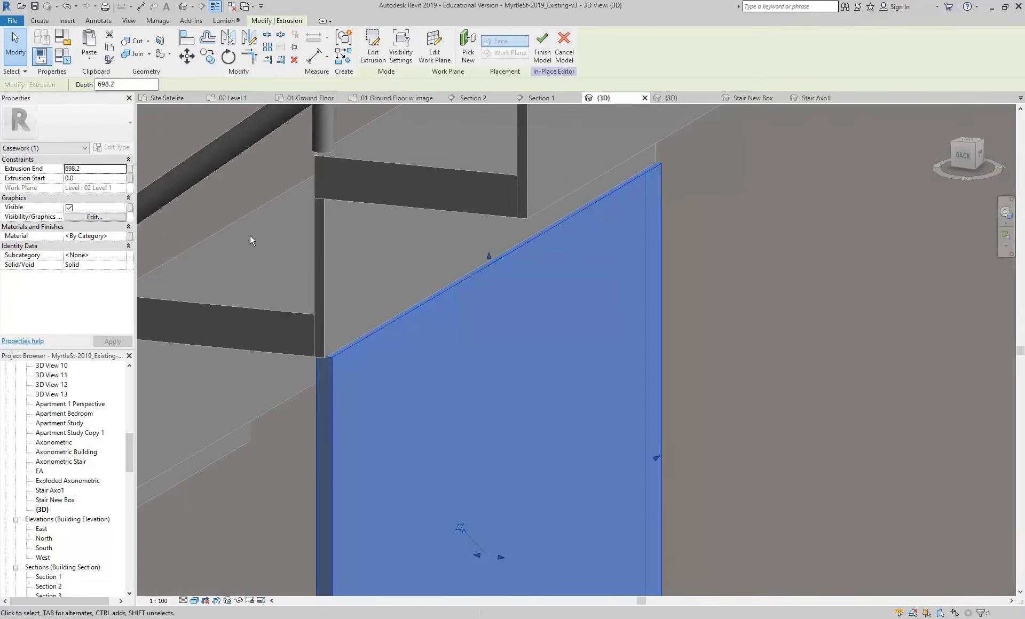
click(187, 57)
scroll(319, 341, up, 3)
click(348, 369)
click(336, 372)
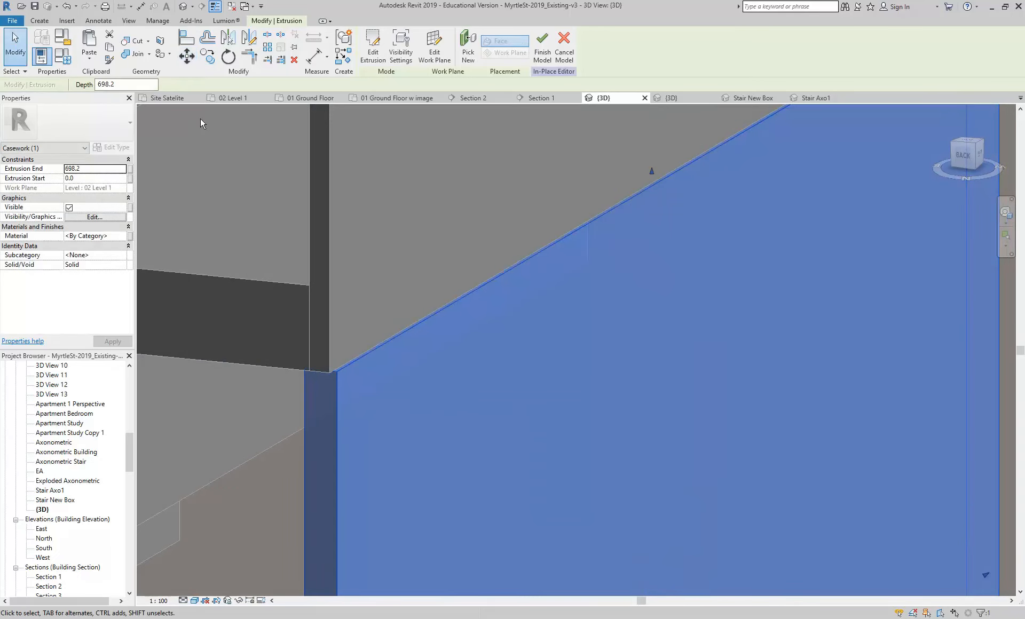
click(187, 56)
click(342, 366)
scroll(355, 391, down, 5)
shift+middle_drag(355, 391, 375, 426)
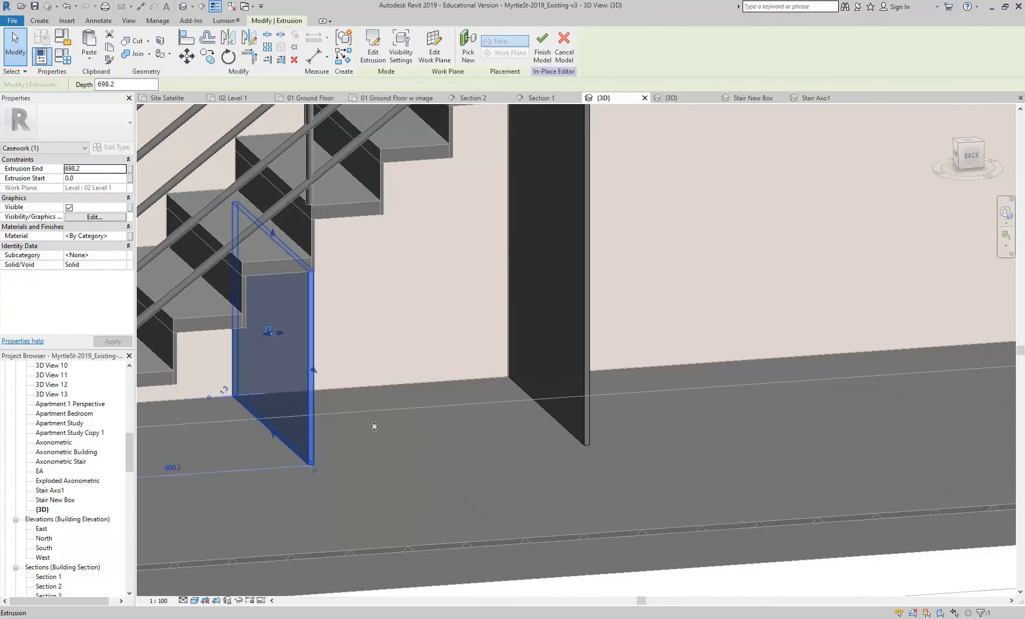
Step: In the 02 Level 1 floor plan, create a rectangular extrusion about 2260 by 995 mm running from the tall support panel along the stair
drag(132, 460, 128, 396)
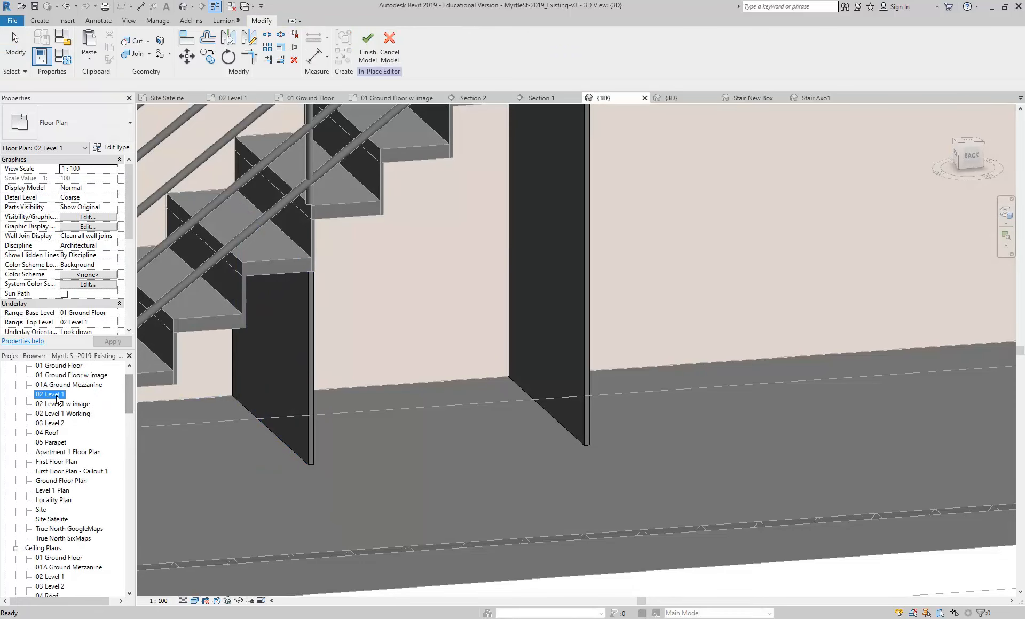
double_click(58, 395)
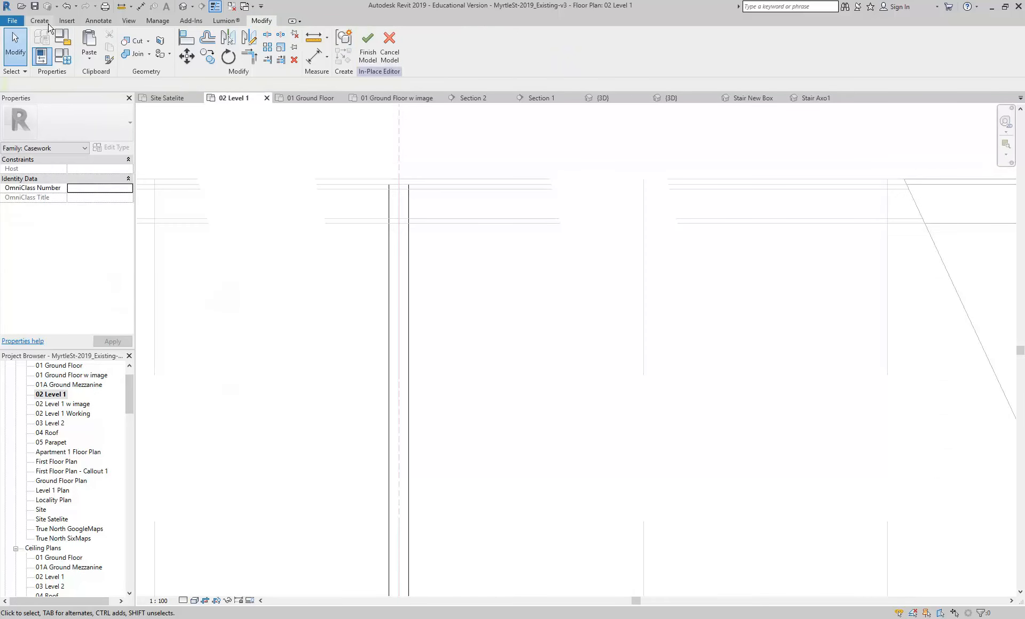
click(40, 20)
scroll(359, 277, down, 4)
middle_drag(359, 278, 587, 312)
scroll(412, 281, down, 2)
click(400, 36)
scroll(594, 332, up, 2)
click(604, 278)
scroll(537, 365, down, 2)
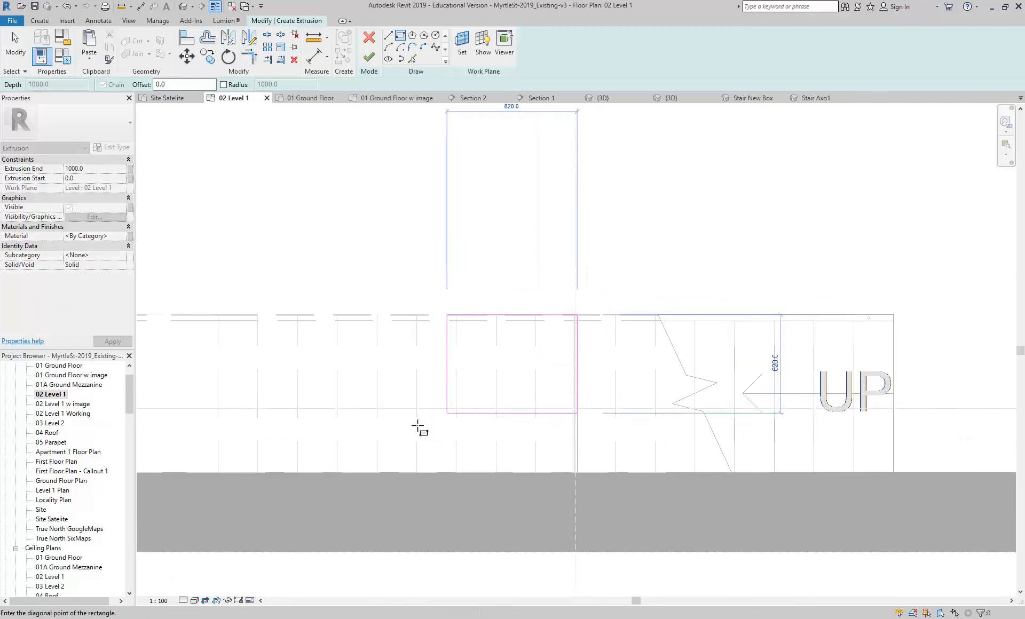
click(218, 473)
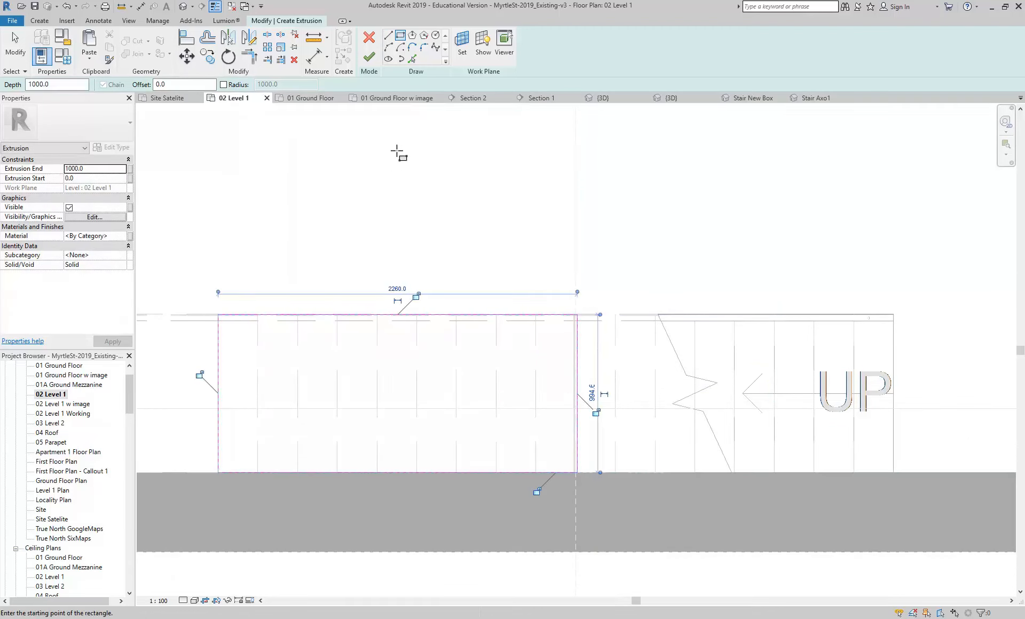
click(369, 57)
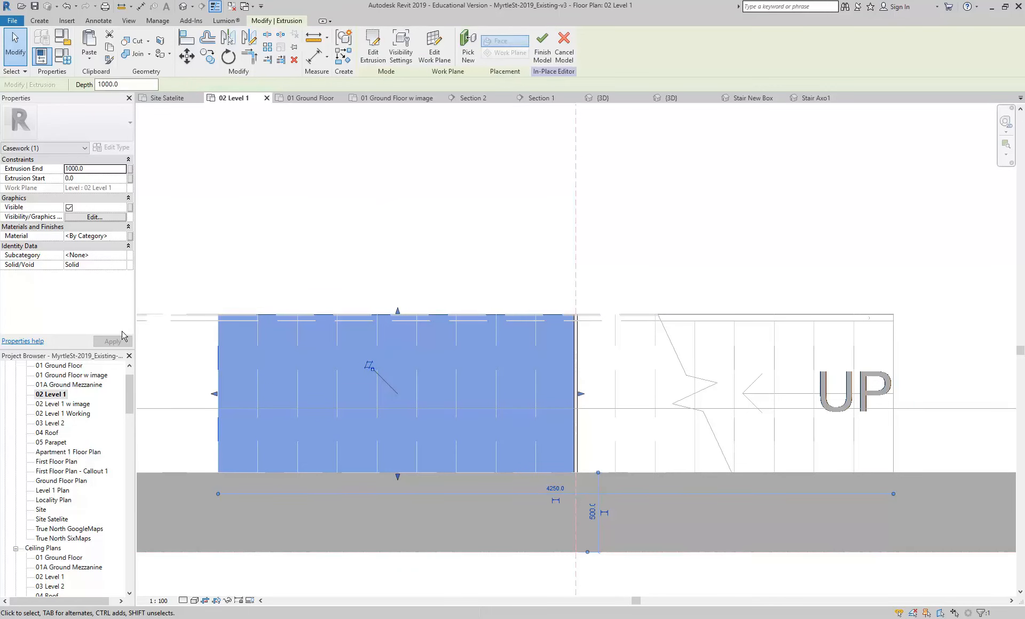
Step: In the {3D} view, turn the new box into a thin shelf with extrusion start 150 and extrusion end 170
drag(129, 394, 131, 440)
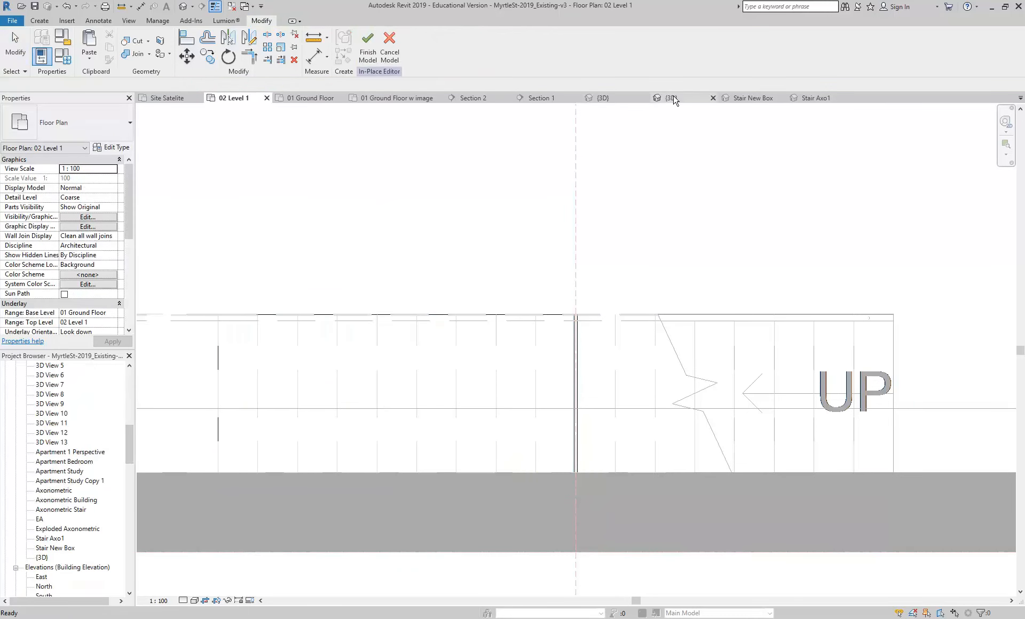
click(607, 97)
scroll(411, 293, down, 5)
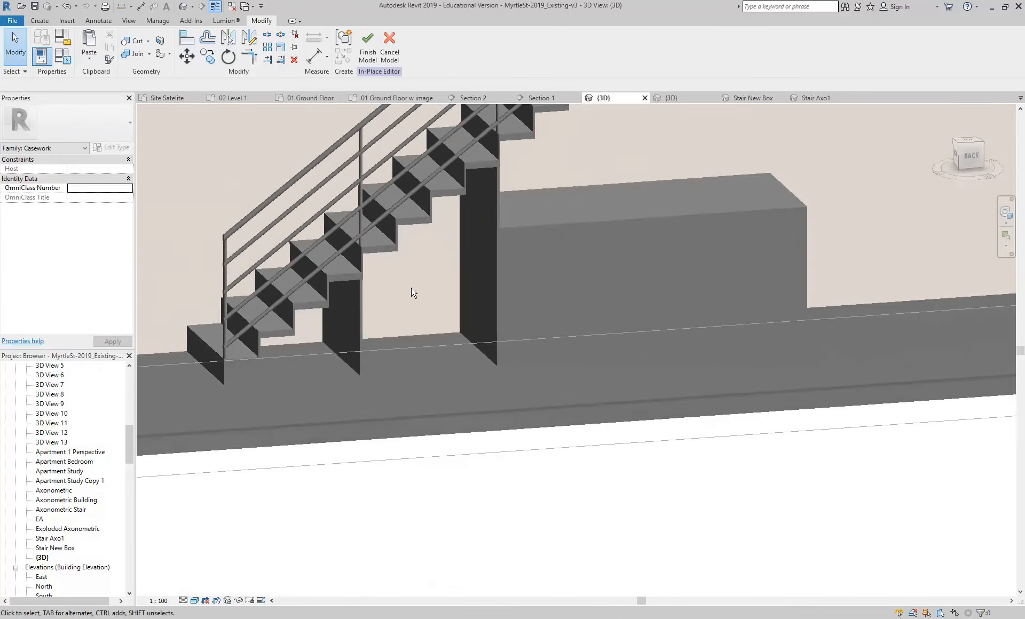
click(577, 224)
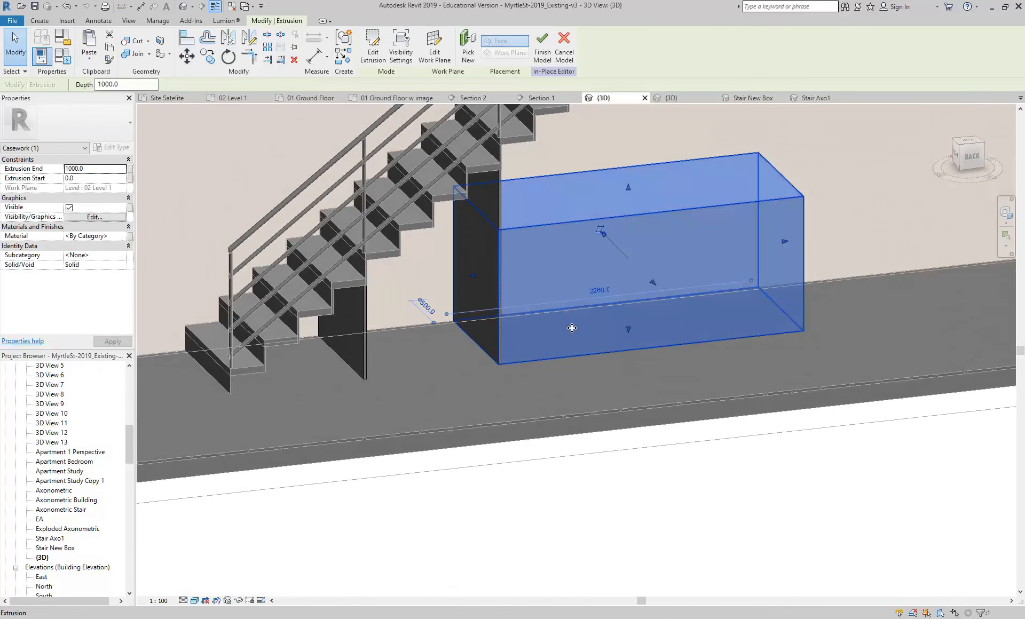
shift+middle_drag(592, 290, 551, 330)
click(91, 178)
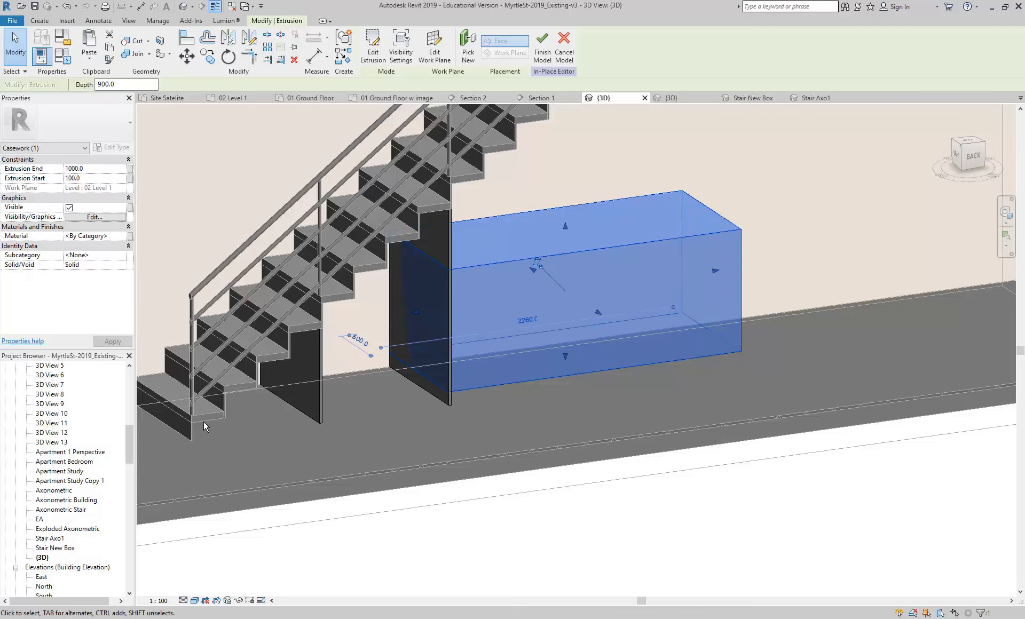
click(101, 178)
text(150)
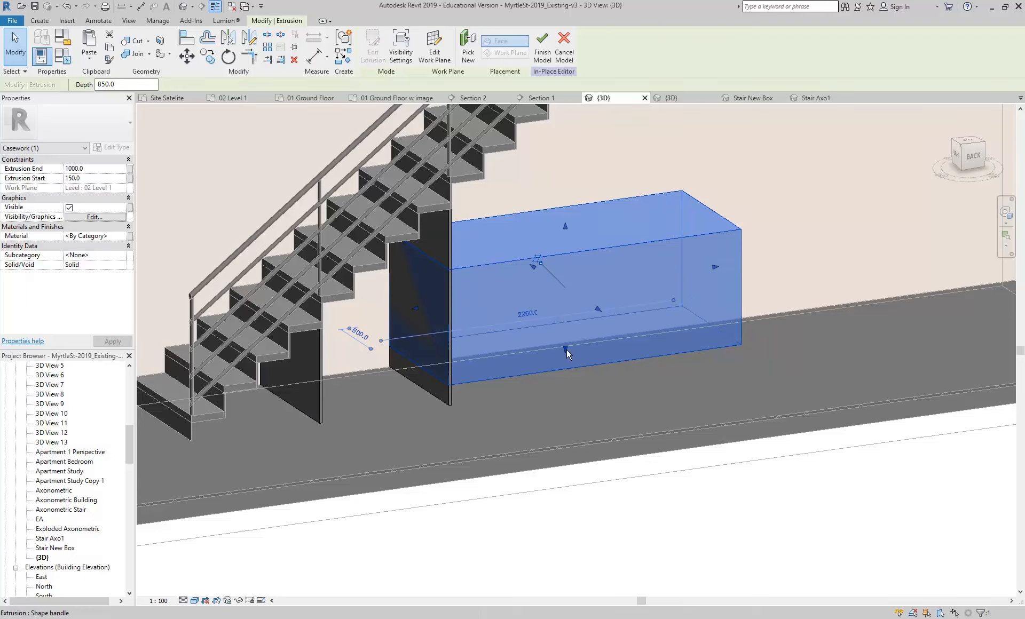
click(97, 170)
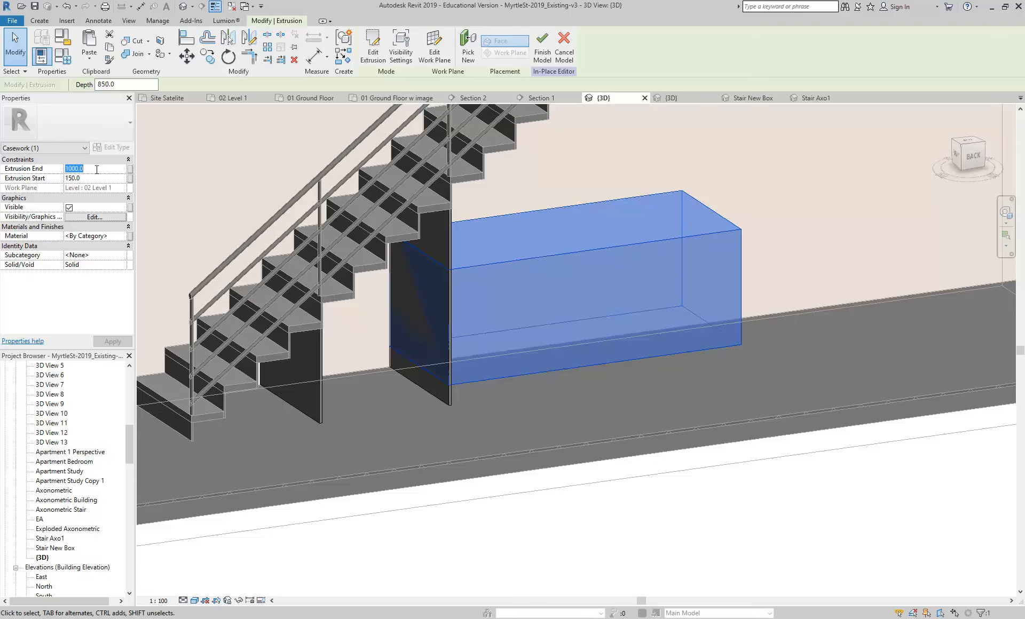
text(170)
key(Return)
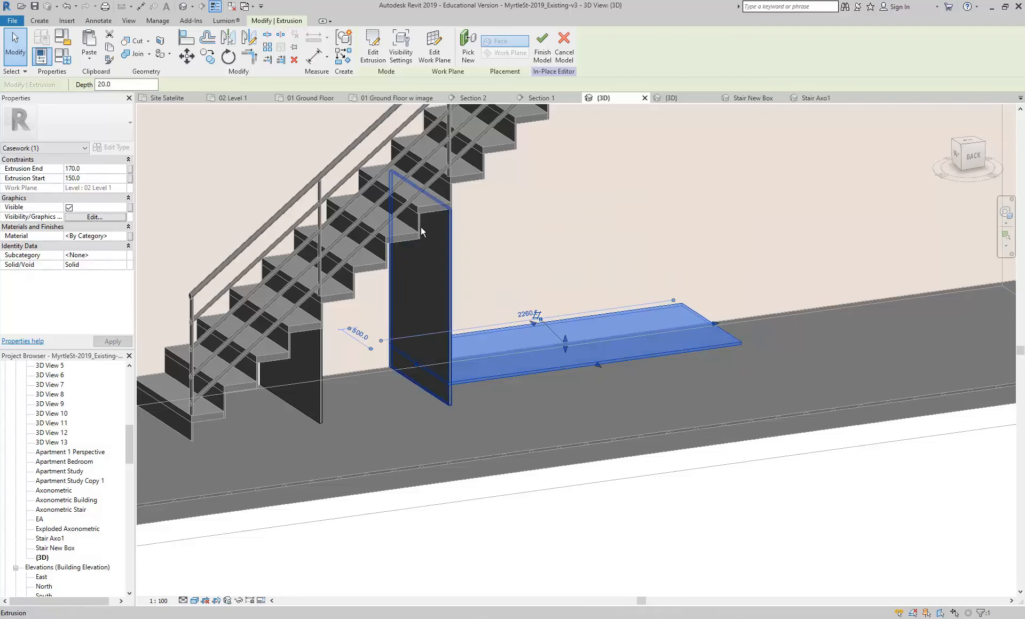
Step: Stretch the shelf's end through both support panels to the riser of the stair's bottom step
drag(417, 366, 215, 426)
middle_drag(215, 425, 264, 434)
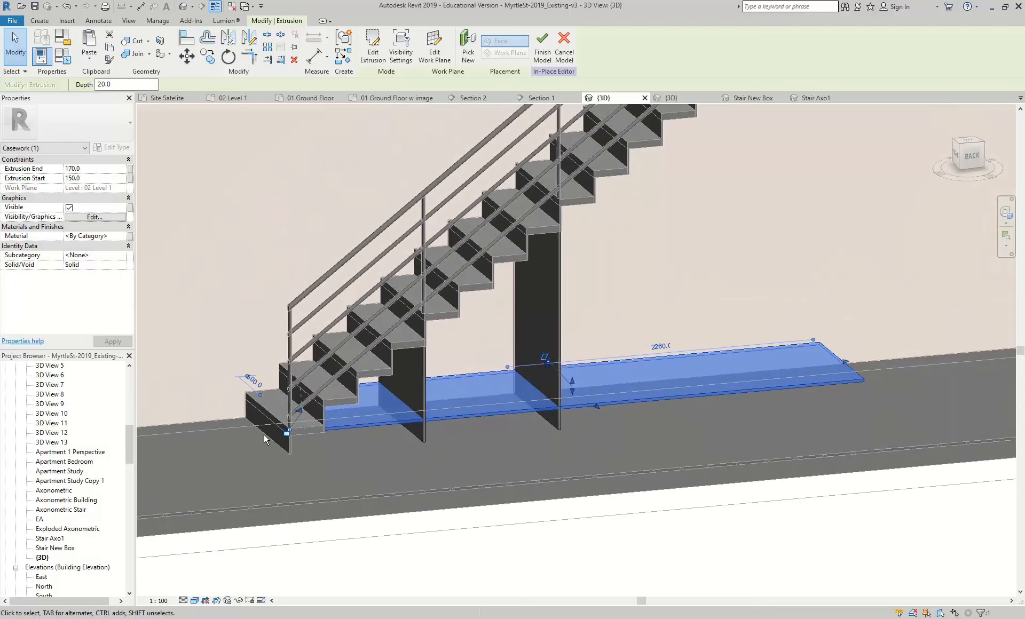
scroll(264, 434, up, 5)
scroll(409, 434, down, 4)
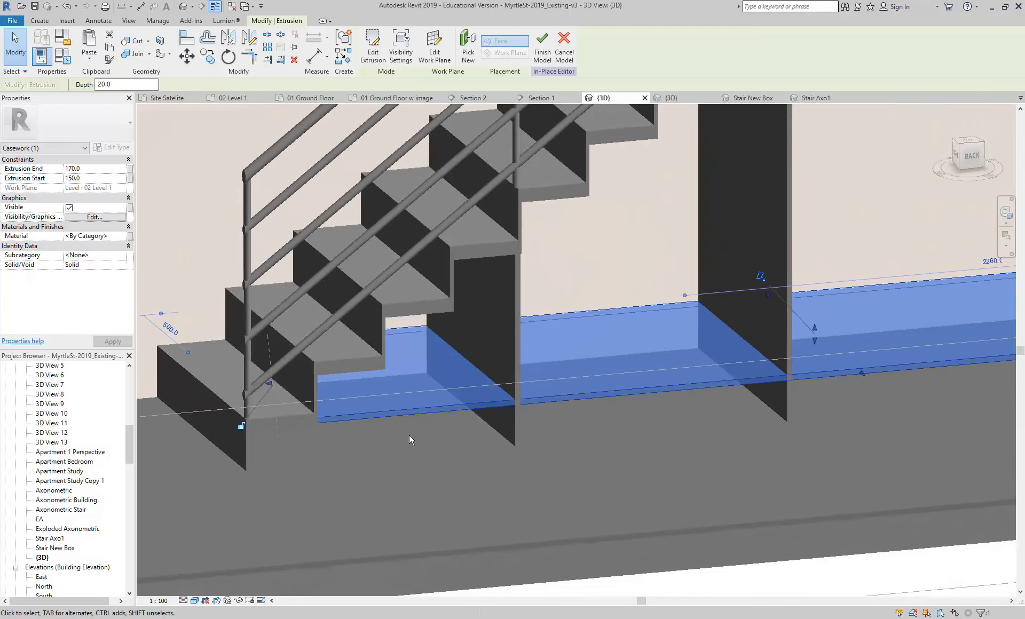
scroll(412, 435, up, 2)
shift+middle_drag(492, 432, 463, 463)
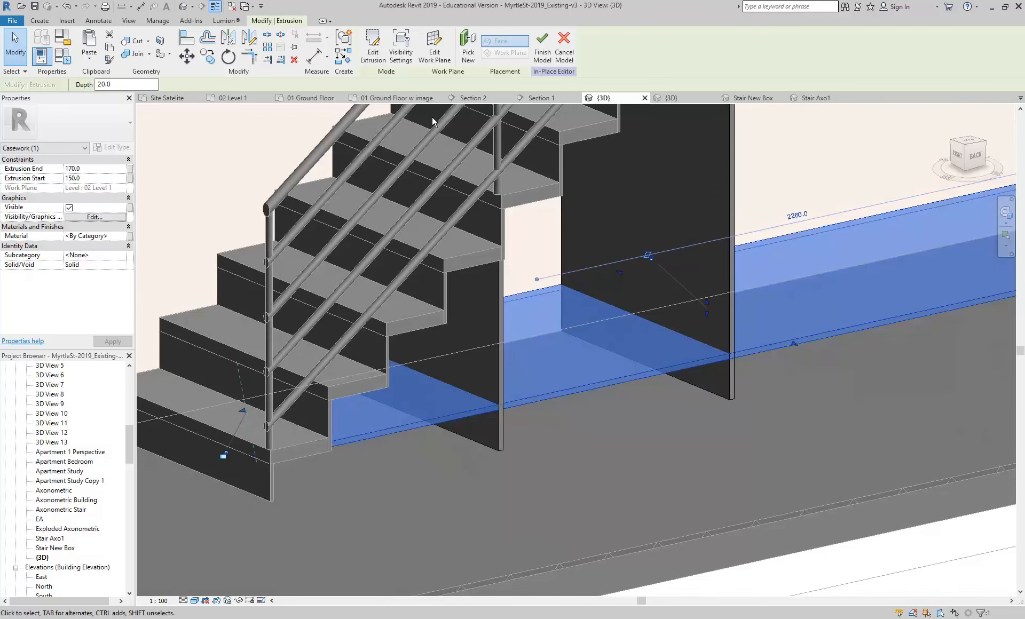
Step: Finish the in-place casework model and check the stair's actual riser height
click(542, 48)
click(305, 454)
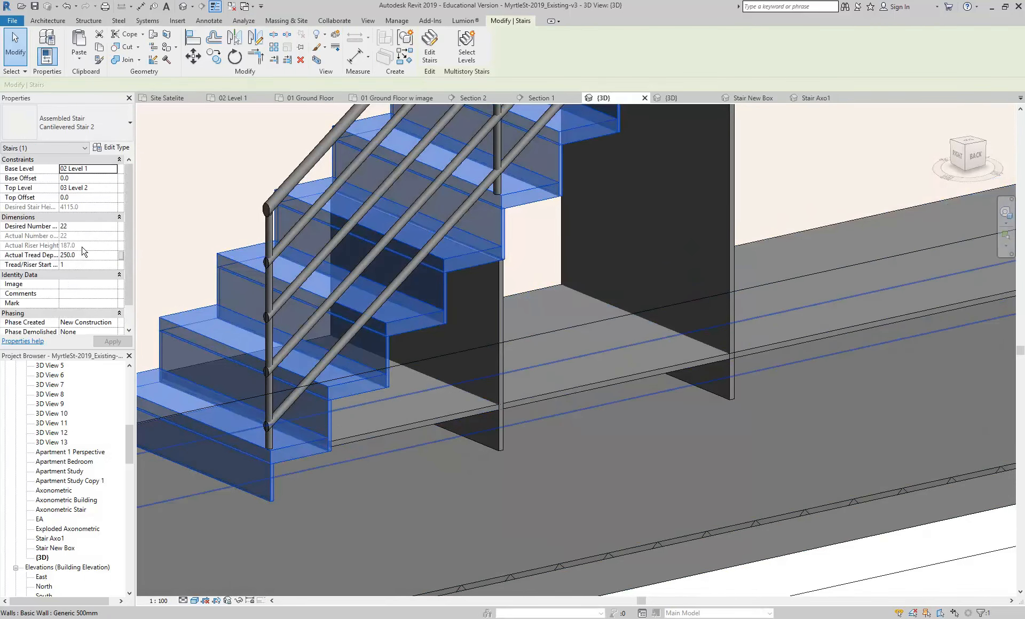
Step: Reopen the casework beneath the stair for in-place editing
click(380, 431)
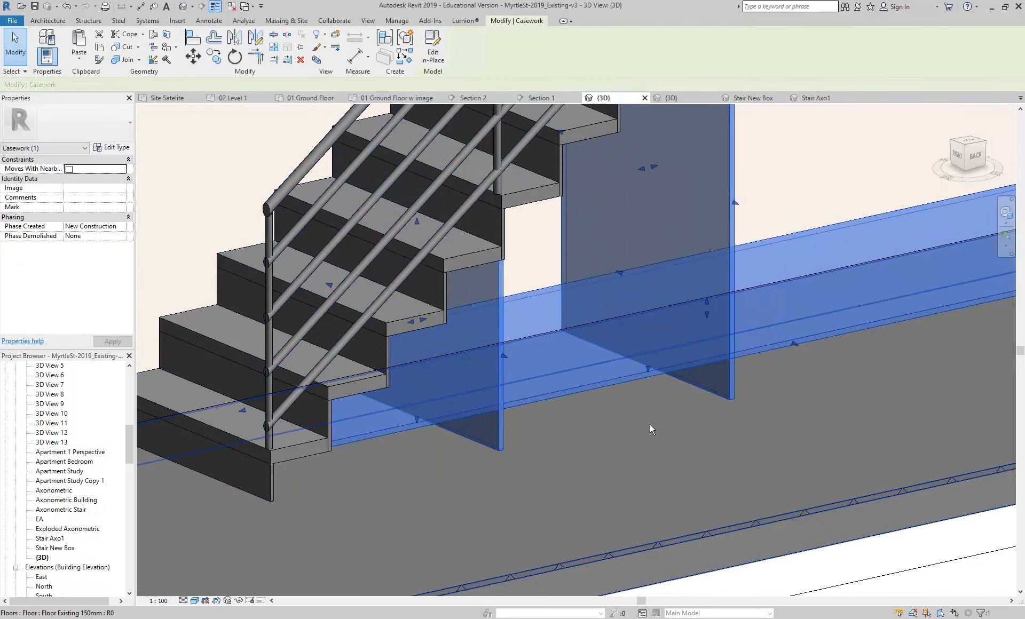
scroll(543, 437, down, 1)
scroll(543, 438, down, 2)
shift+middle_drag(543, 437, 550, 466)
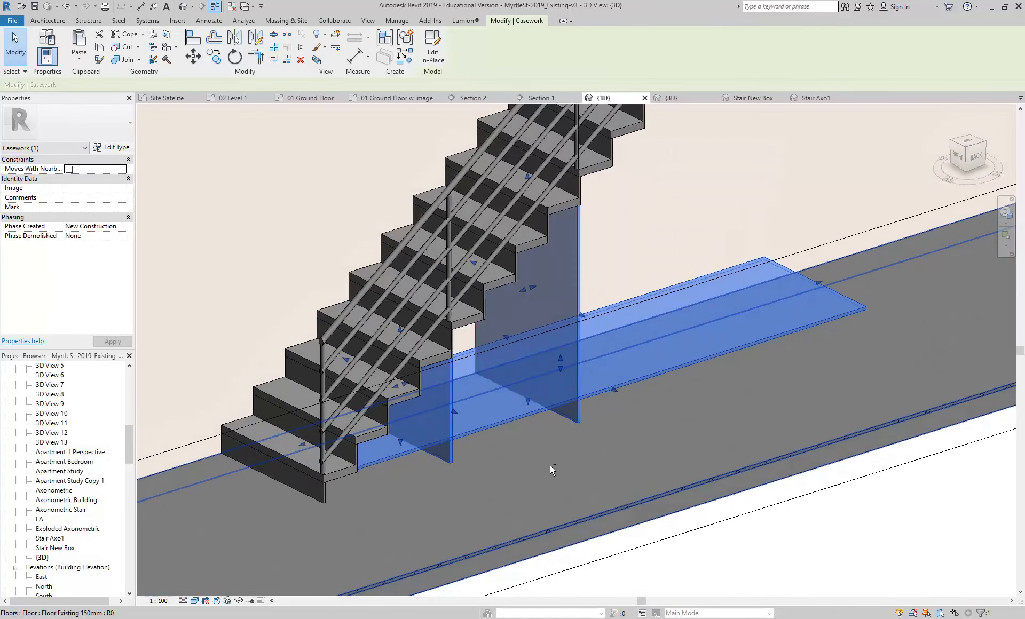
click(435, 45)
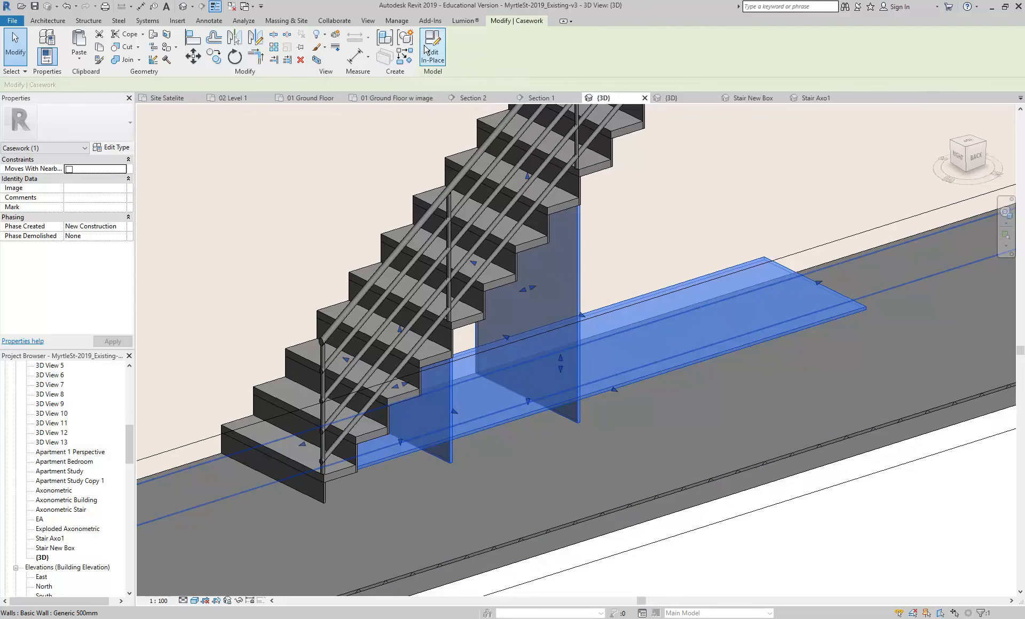
Step: Raise the horizontal shelf by setting its extrusion end to 187 and its extrusion start to 167
click(530, 411)
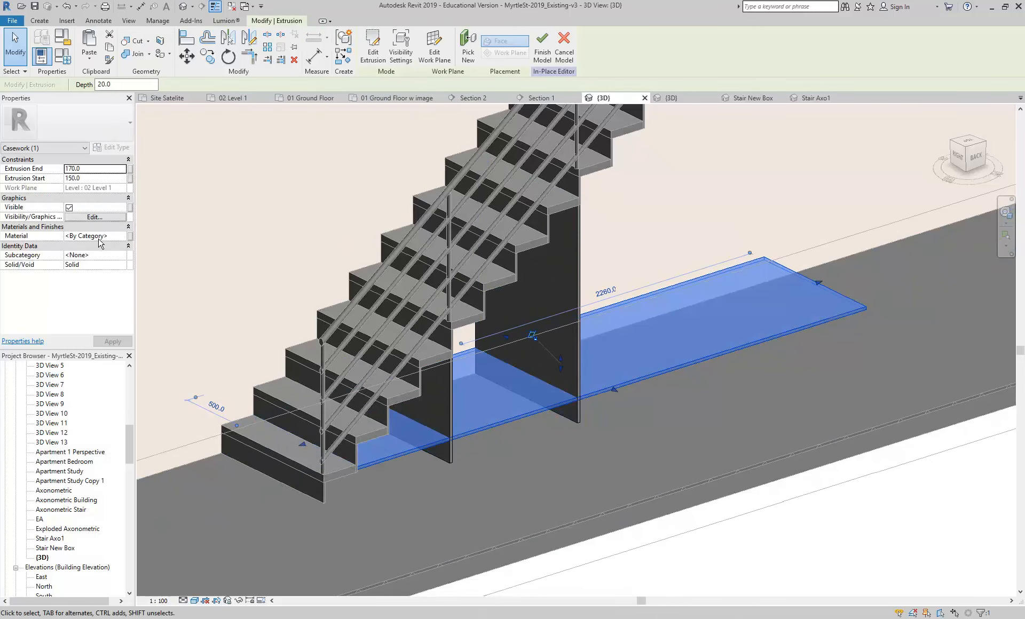
click(100, 179)
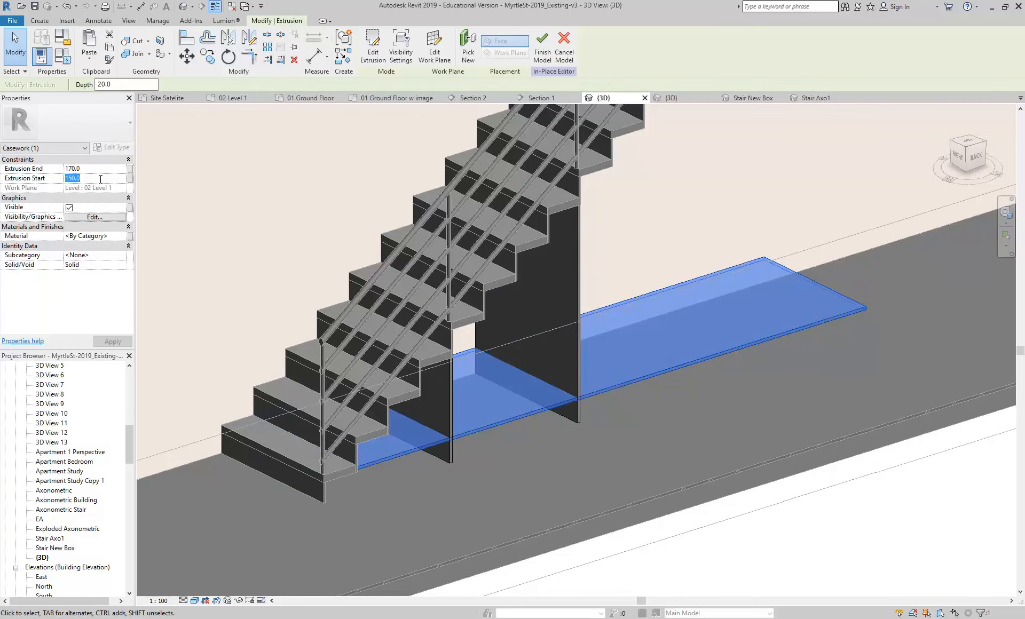
click(99, 169)
text(187.0)
click(97, 178)
text(167)
key(Return)
Step: Check the raised shelf's level against the bottom tread and the support panels
scroll(374, 490, up, 5)
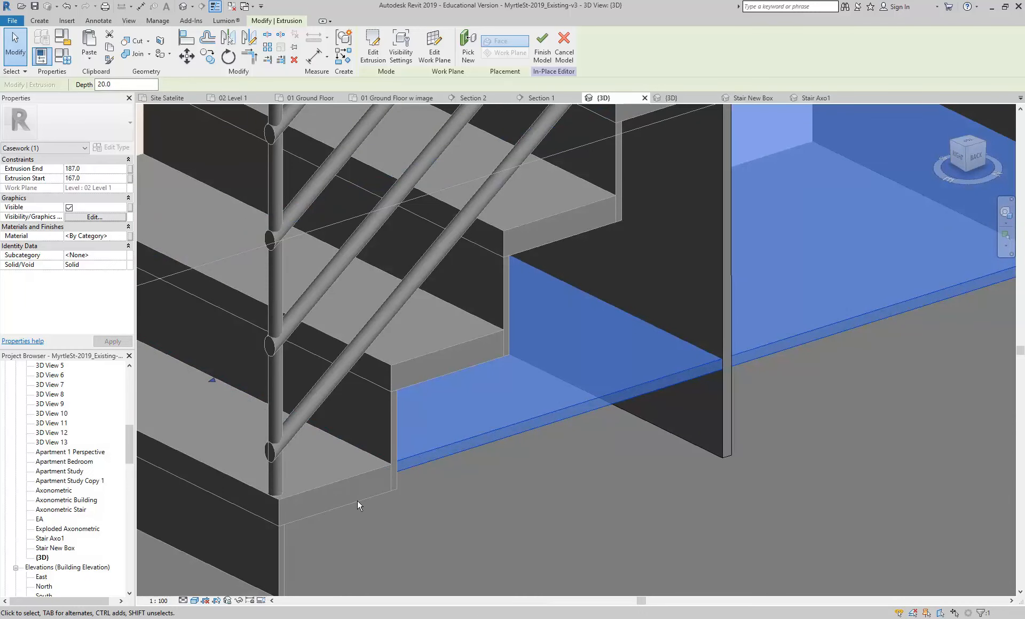
scroll(540, 491, down, 3)
middle_drag(539, 492, 386, 484)
mouse_move(456, 489)
shift+middle_down()
mouse_move(435, 478)
mouse_move(470, 488)
shift+middle_up()
scroll(436, 479, down, 2)
shift+middle_drag(556, 459, 553, 469)
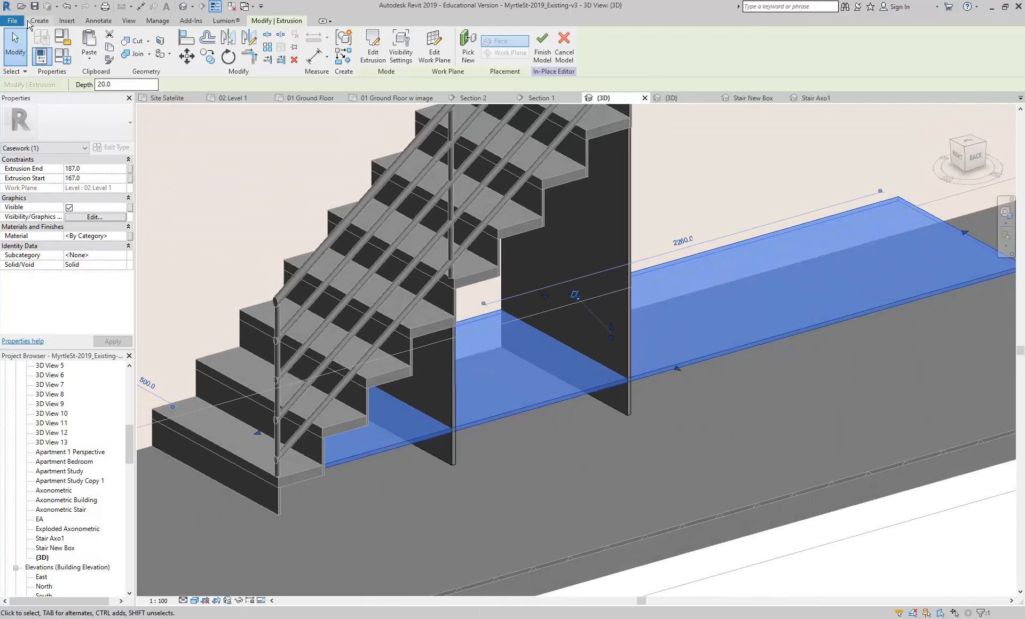
Step: Copy the taller support panel twice along the shelf, towards the shelf's free end
click(39, 21)
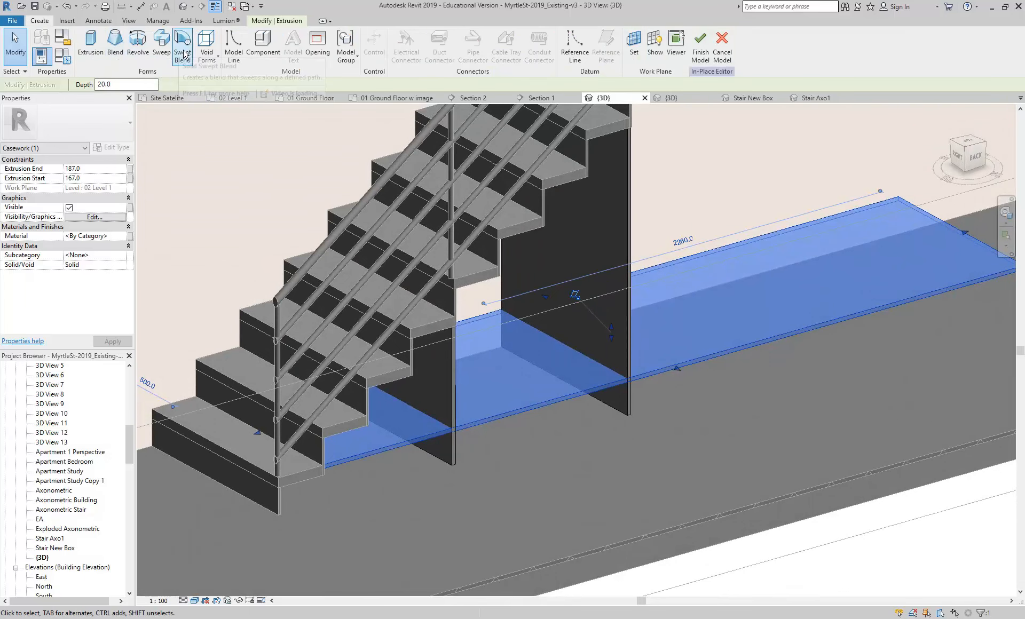
scroll(644, 405, up, 2)
middle_drag(645, 409, 518, 466)
scroll(564, 472, down, 3)
click(571, 469)
click(424, 326)
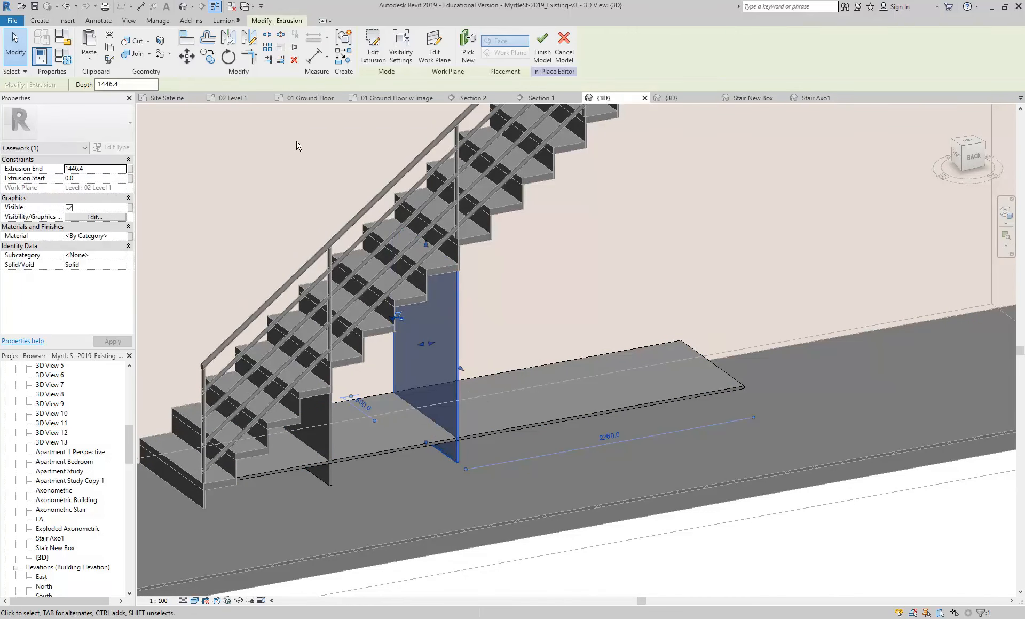
click(208, 55)
click(464, 467)
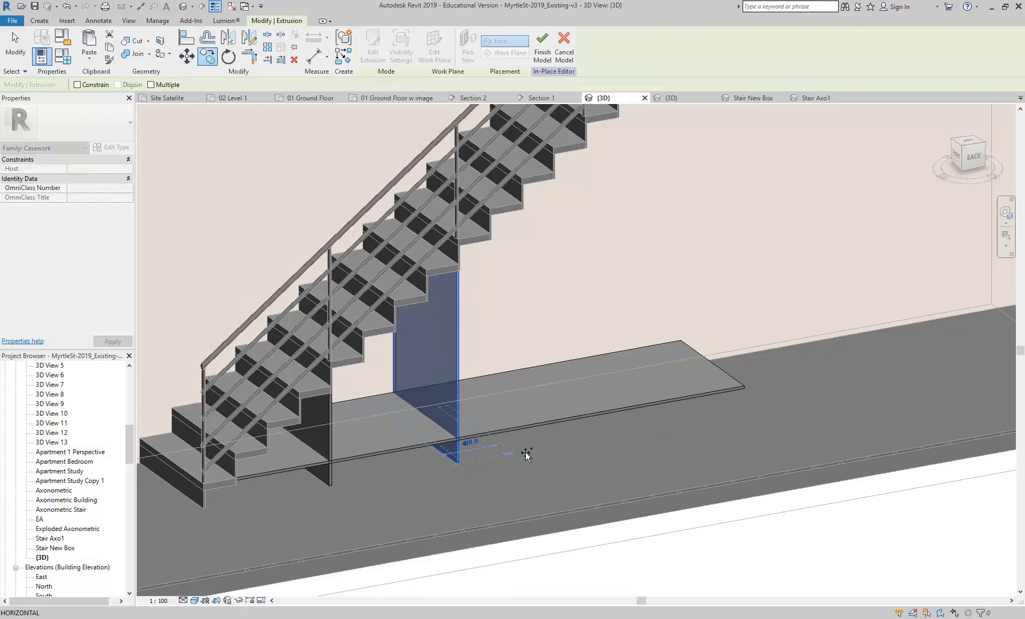
click(561, 442)
click(490, 474)
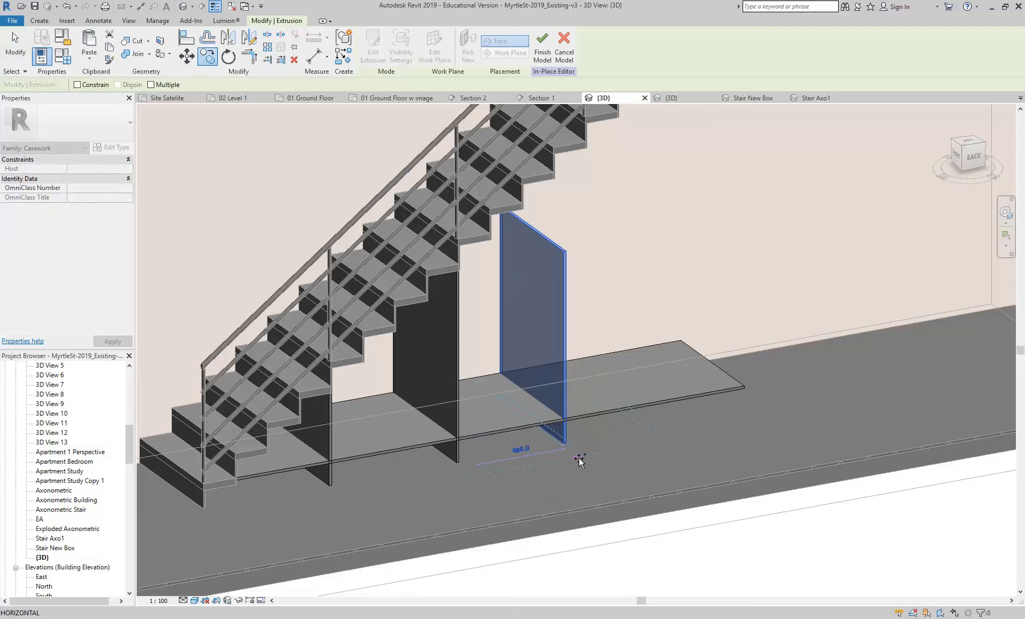
click(579, 458)
Step: Stretch the tops of the two copied support panels up to the underside of the stair
shift+middle_drag(588, 457, 462, 275)
click(526, 209)
drag(486, 259, 494, 163)
click(556, 280)
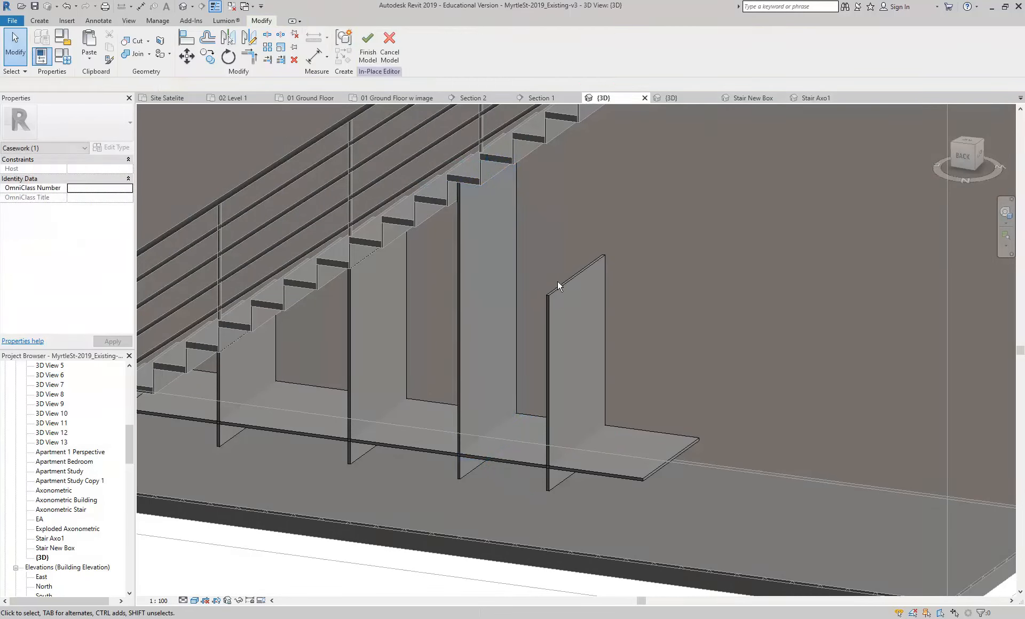
click(558, 281)
drag(574, 273, 571, 126)
shift+middle_drag(571, 128, 566, 383)
click(663, 303)
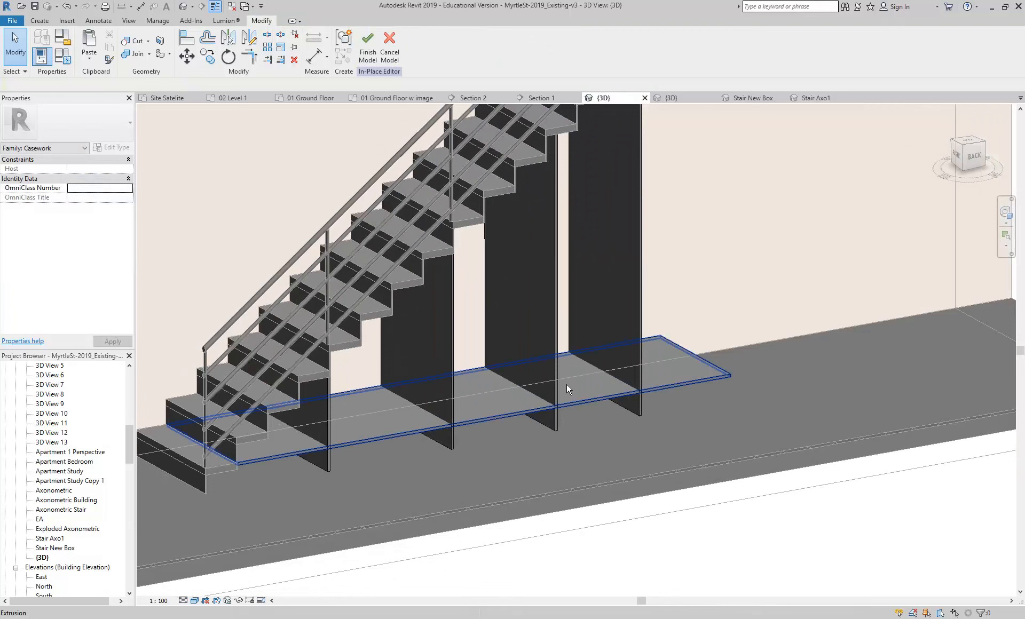
Step: Copy the horizontal shelf to the clipboard and paste a duplicate aligned to the same place
click(540, 406)
shift+middle_drag(467, 443, 502, 459)
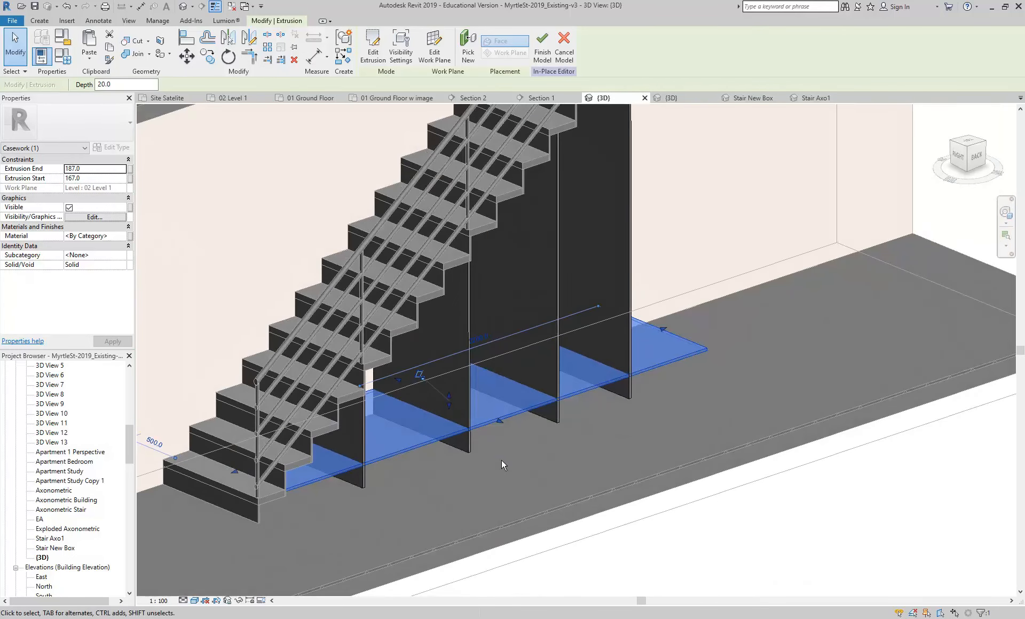
drag(129, 444, 130, 419)
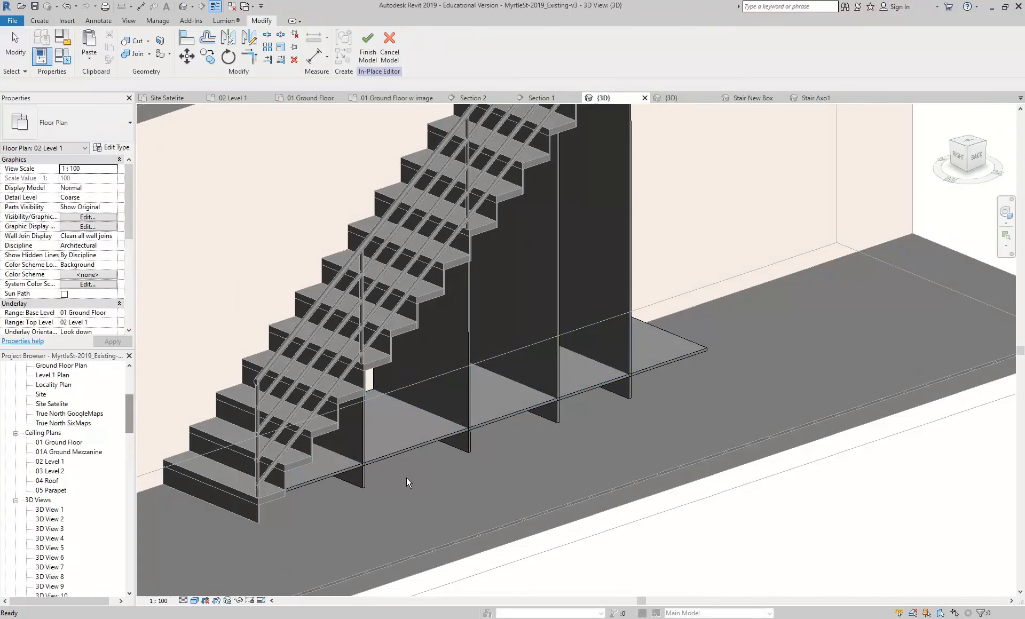
click(407, 452)
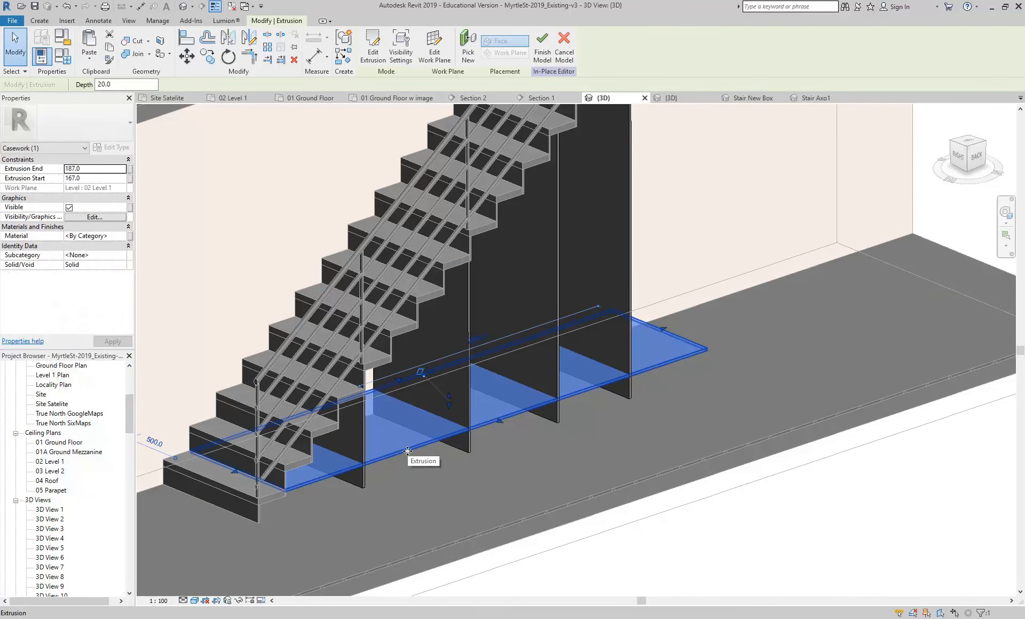
mouse_move(531, 490)
shift+middle_down()
mouse_move(458, 494)
mouse_move(514, 500)
shift+middle_up()
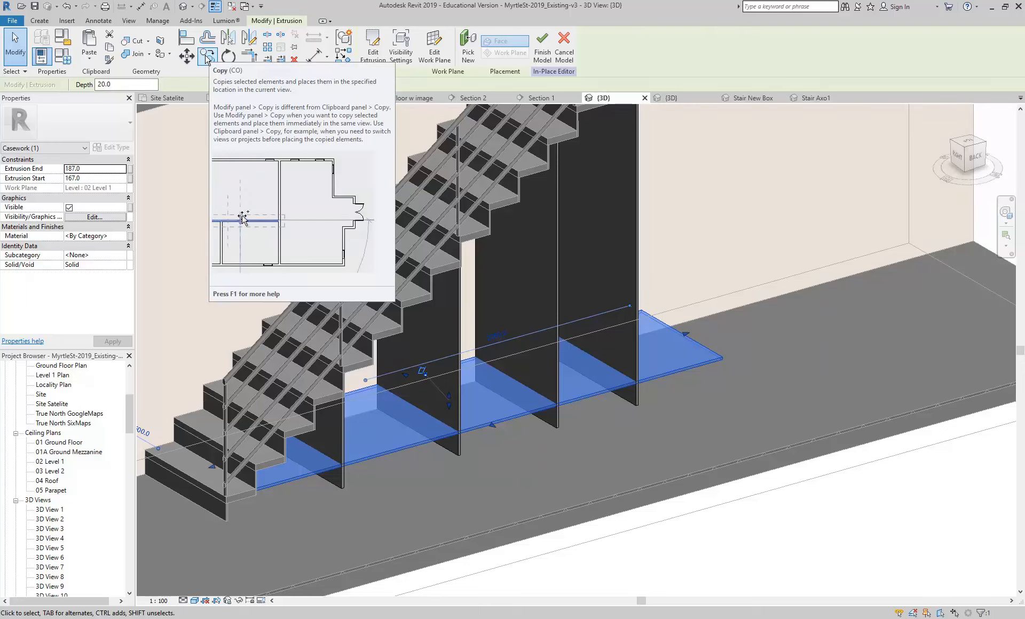
click(110, 50)
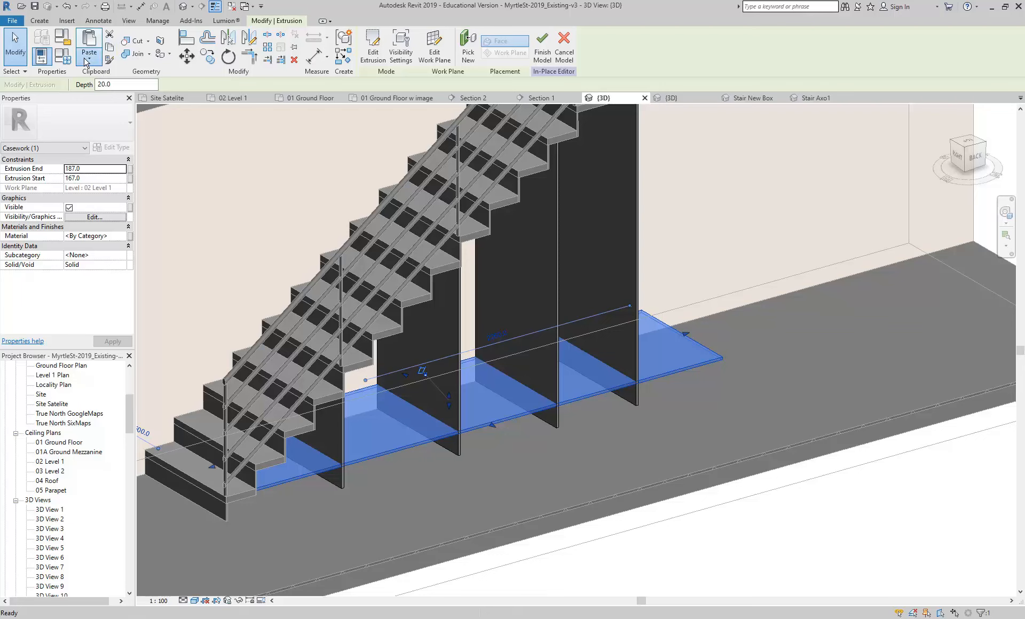
click(87, 59)
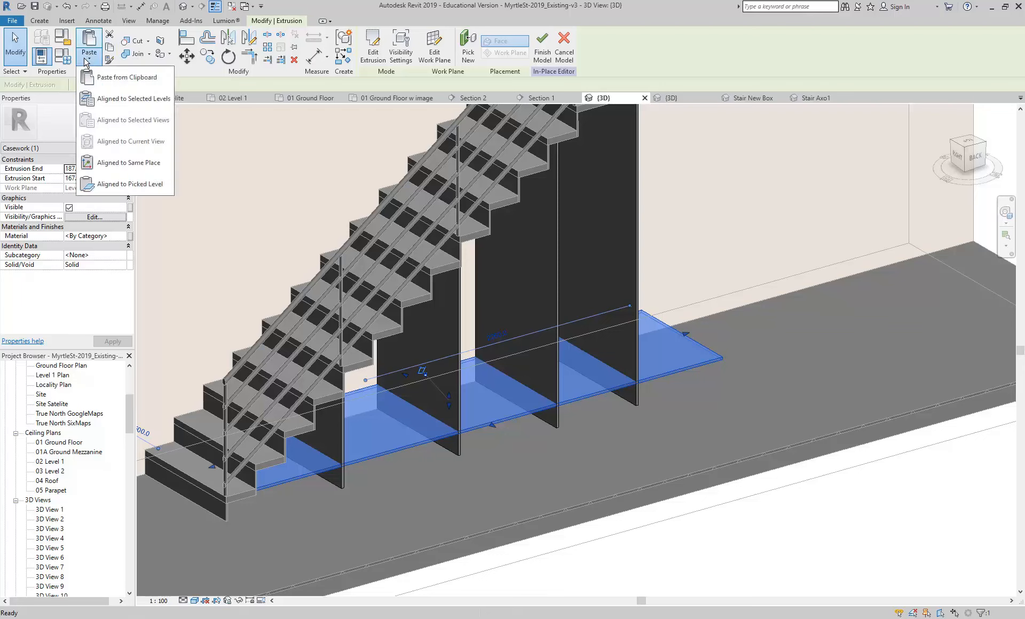
click(110, 163)
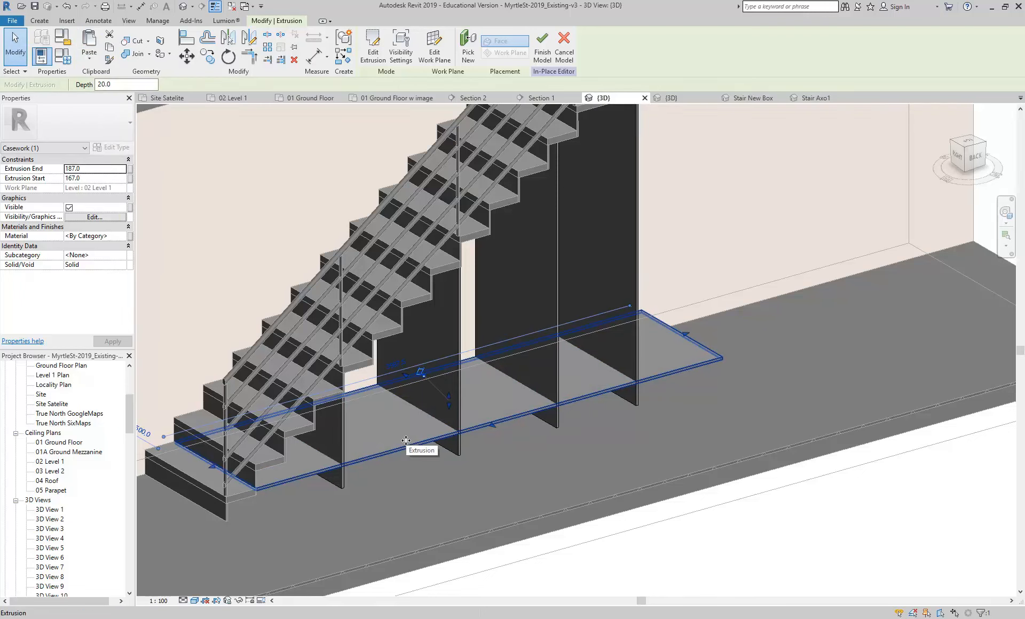
Step: Raise the duplicated shelf by setting its extrusion end to 374 and its extrusion start to 354
click(101, 170)
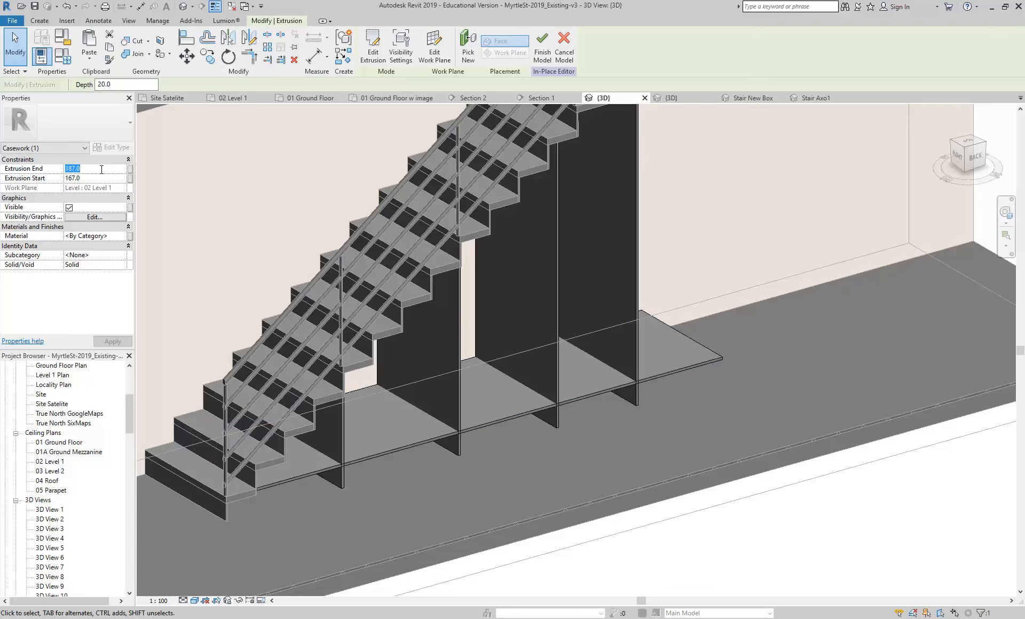
text(374)
click(101, 178)
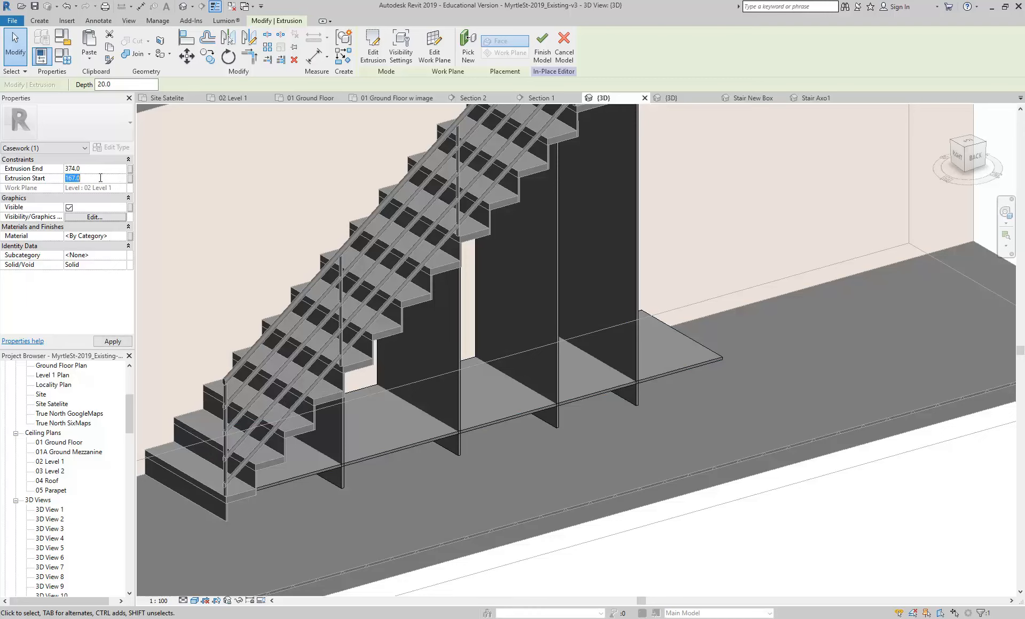
text(354)
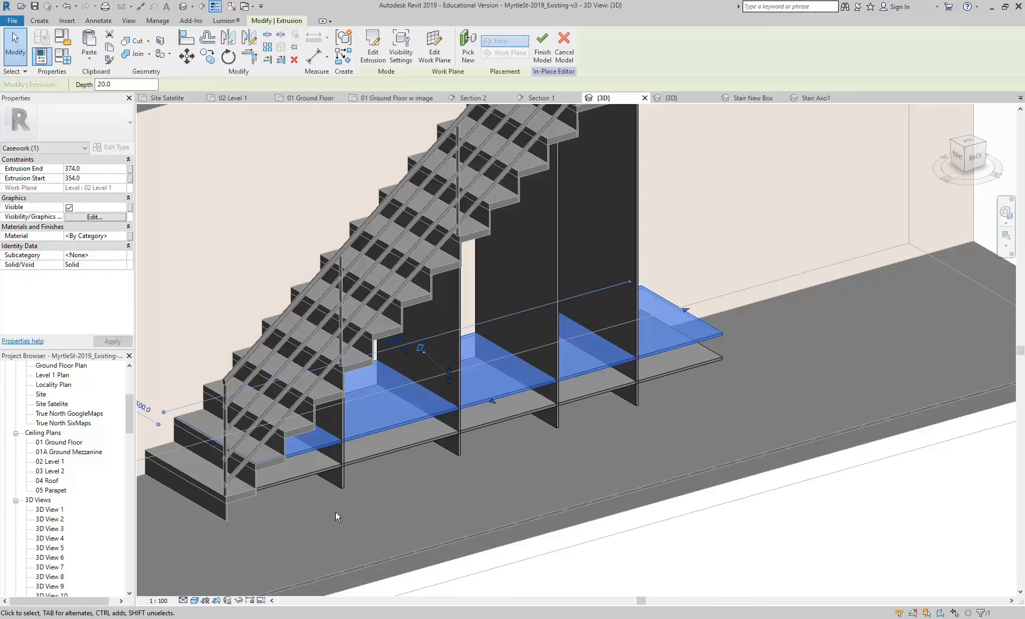
scroll(335, 512, up, 5)
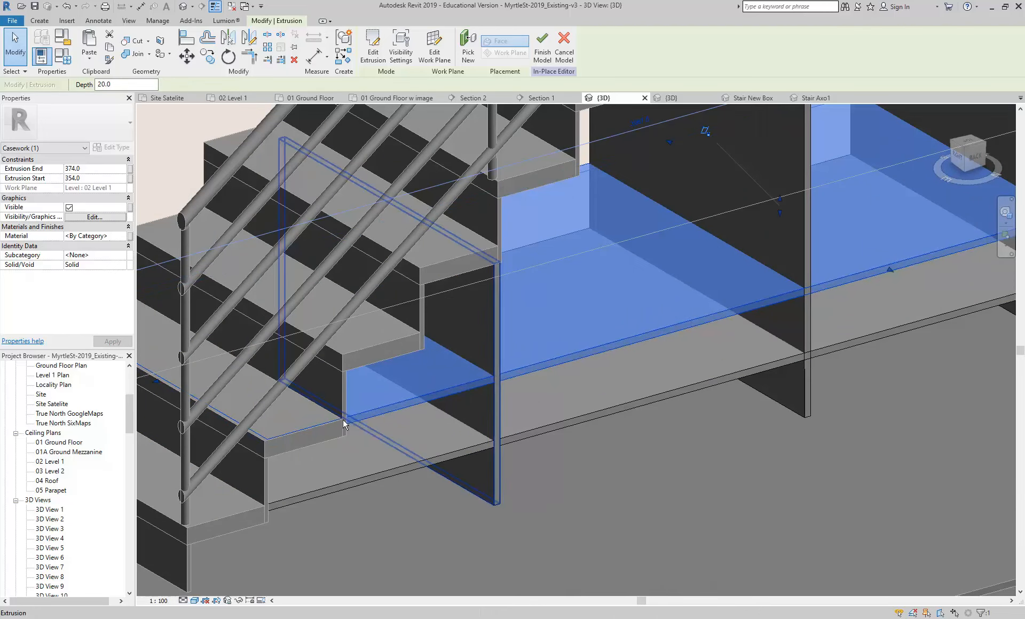
scroll(343, 422, down, 3)
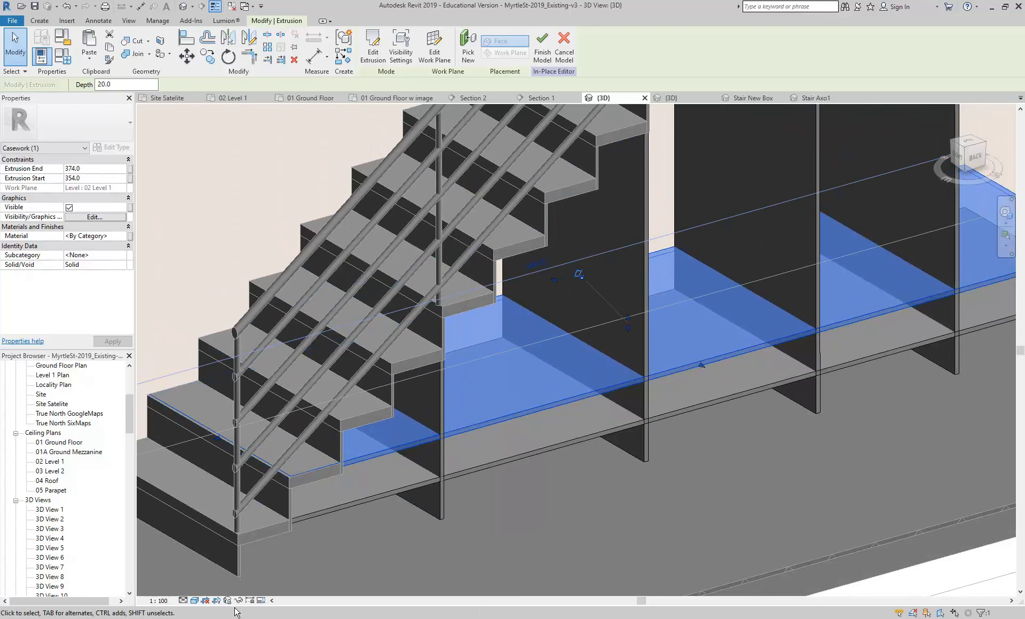
Step: Switch to Calculator, add 187 to 374 to work out the next shelf height, and return to the model
key(alt+Tab)
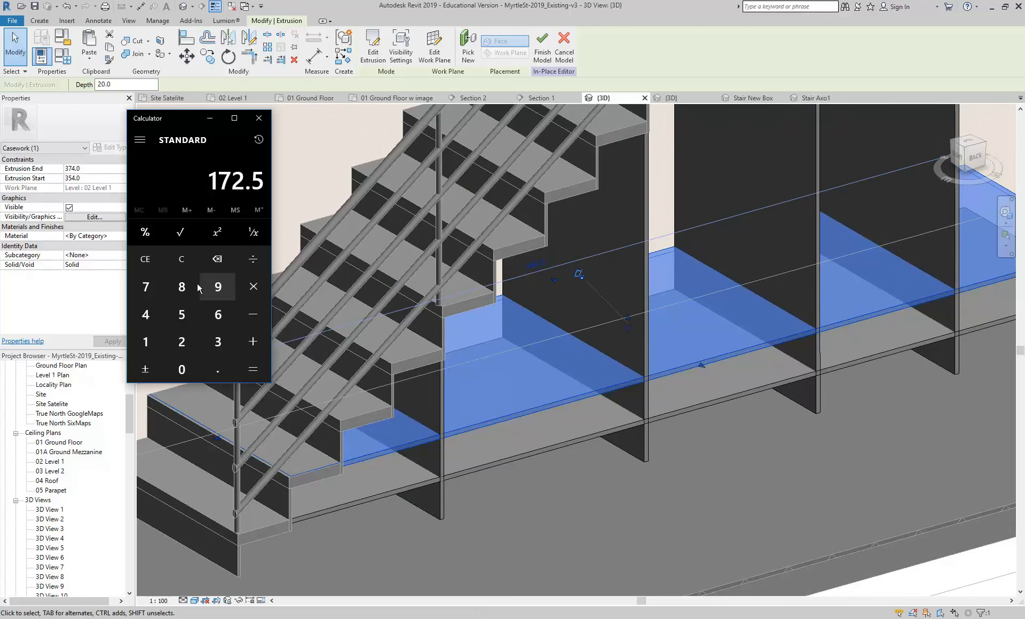
click(184, 260)
click(218, 341)
click(145, 286)
click(145, 314)
click(253, 341)
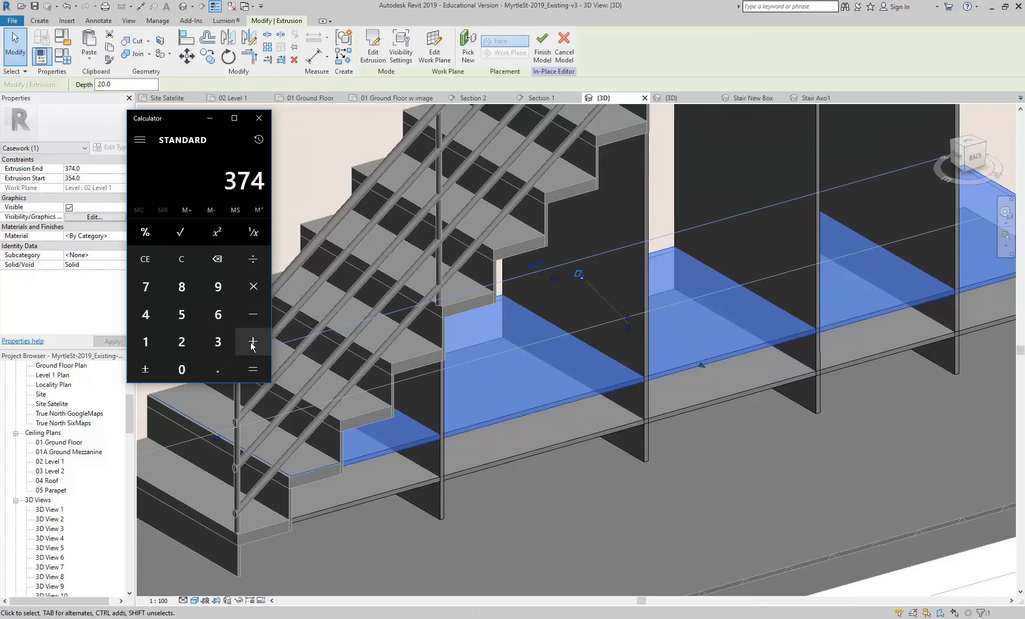
click(145, 342)
click(182, 287)
click(145, 287)
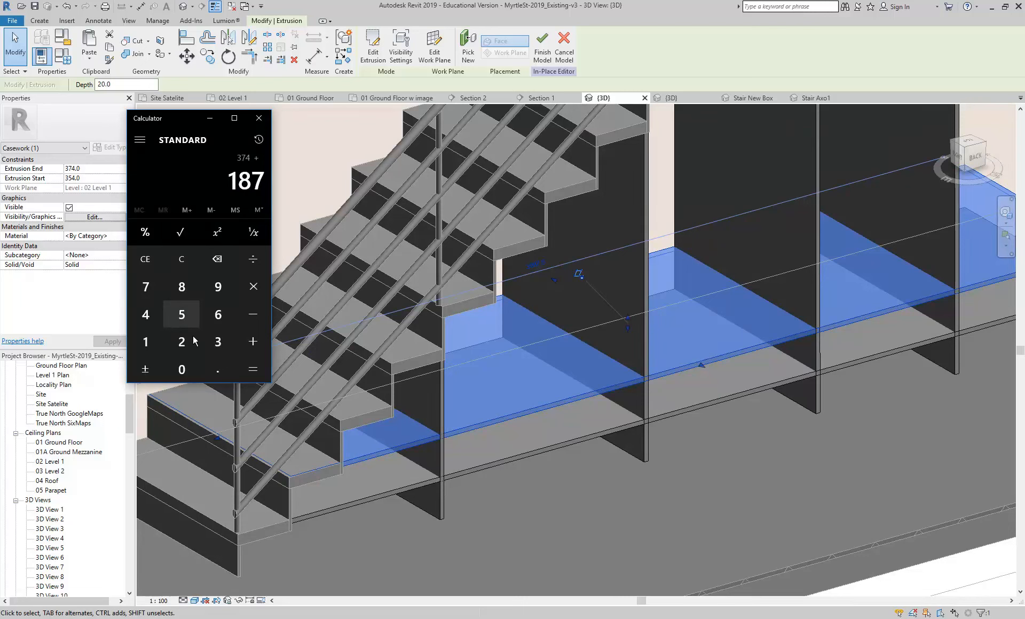
click(253, 369)
click(377, 463)
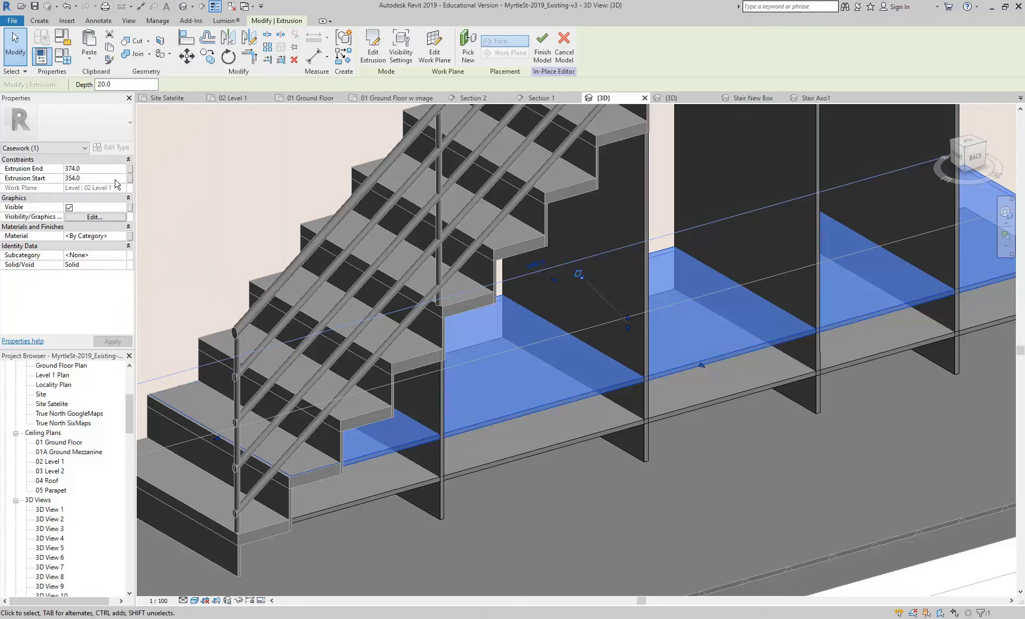
Step: Raise the duplicated shelf one more riser by setting its extrusion end to 561 and its extrusion start to 541
click(92, 168)
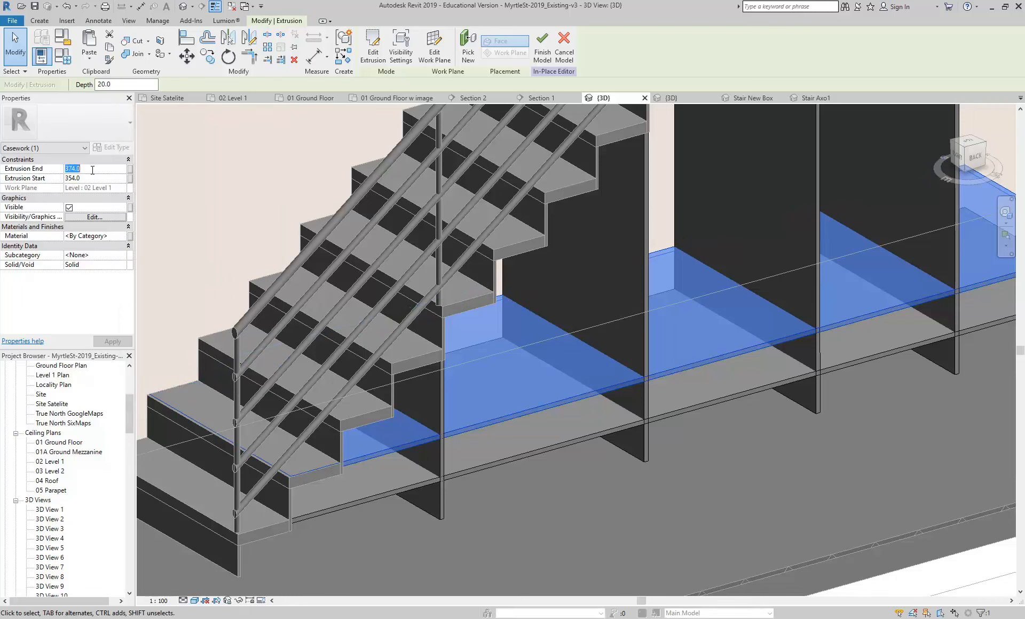
text(561)
click(96, 179)
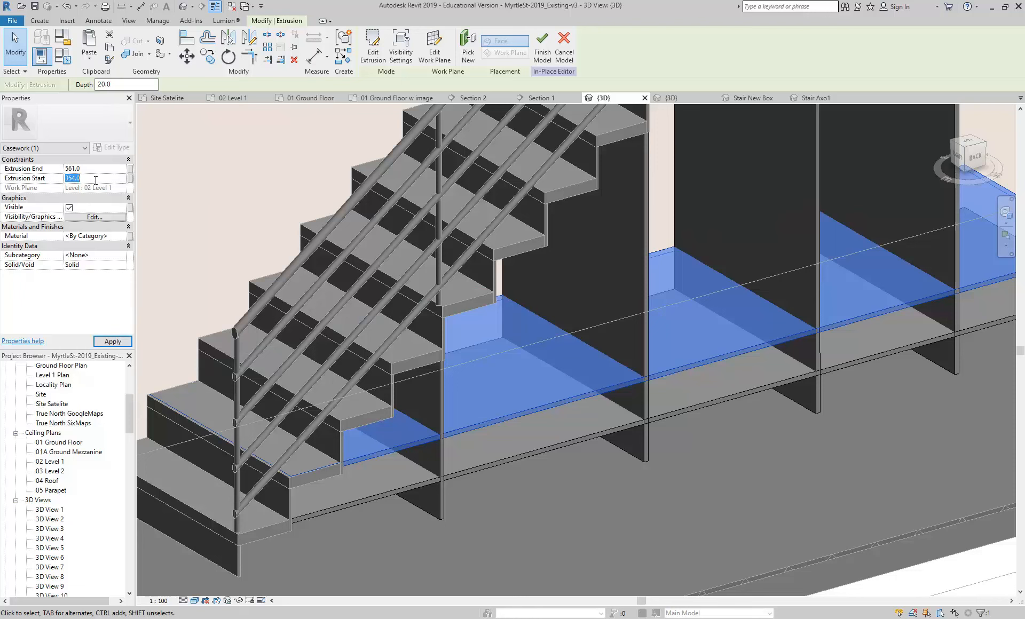
text(541)
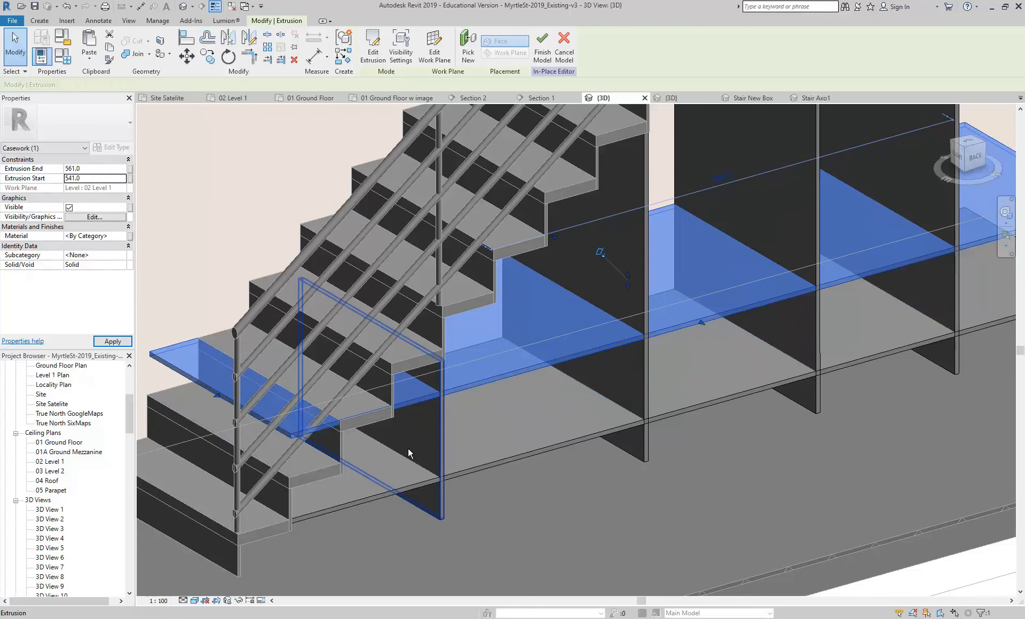
Step: Shorten the upper shelf at its stair end so it stops at the stair riser on its level
drag(217, 396, 323, 365)
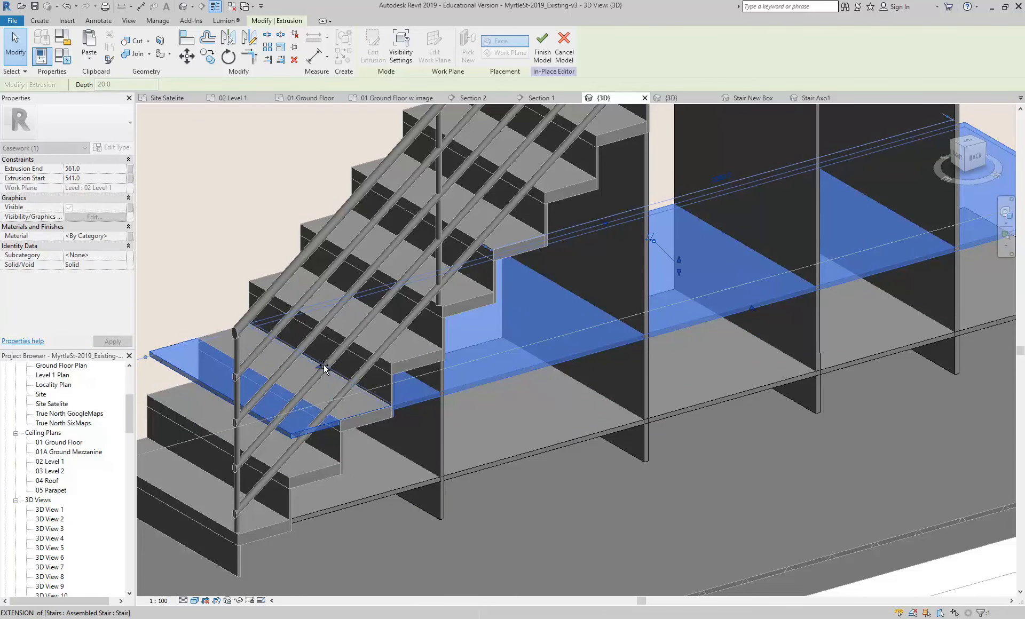
key(Escape)
scroll(429, 443, down, 1)
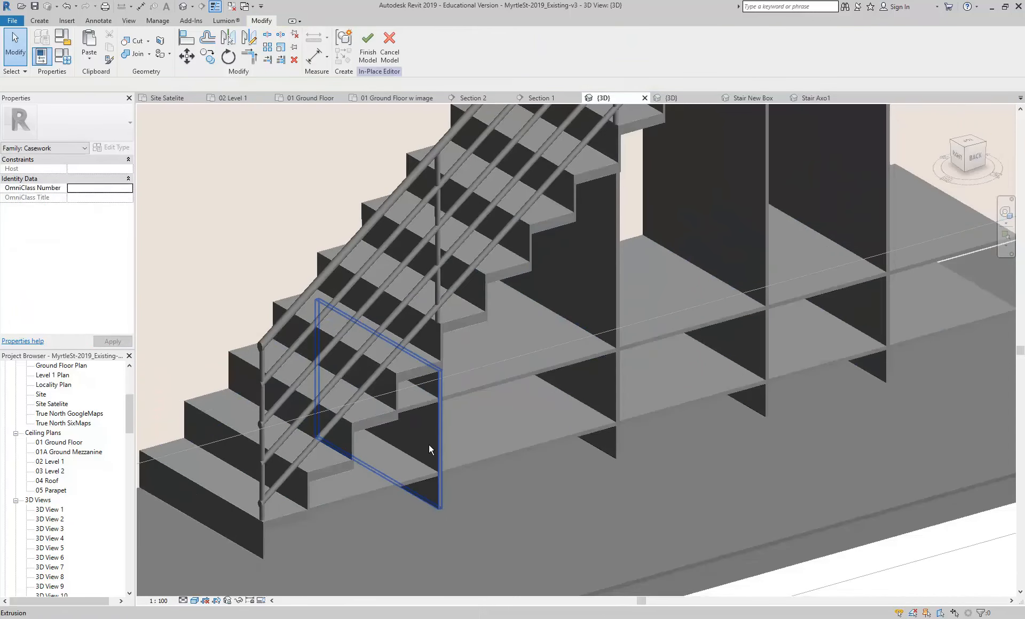
scroll(409, 497, down, 2)
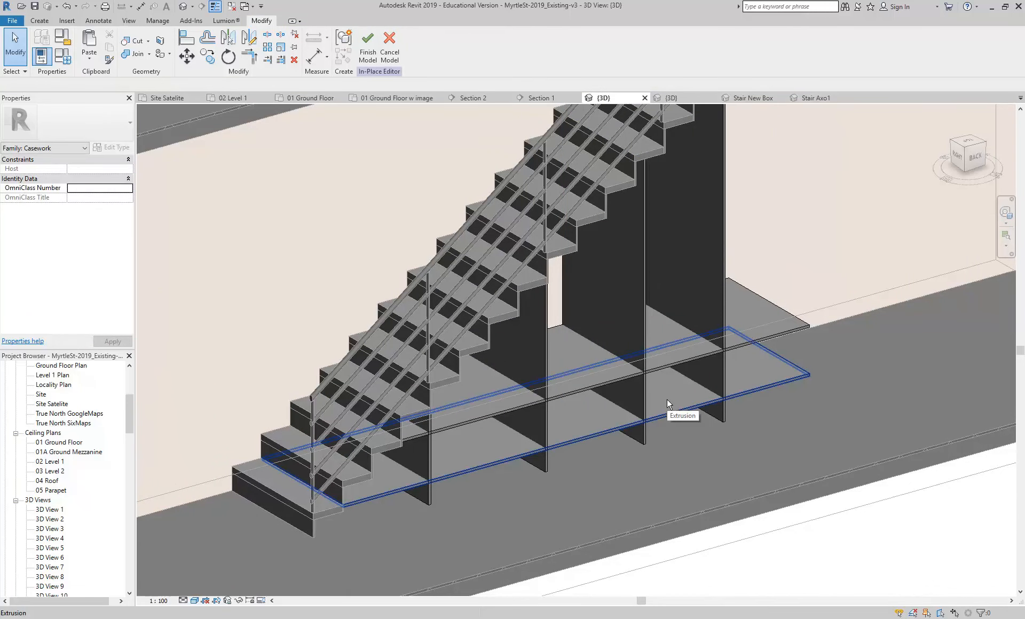
Step: Thicken the upper shelf downward by setting its extrusion start to 536
scroll(357, 489, up, 3)
scroll(435, 462, up, 2)
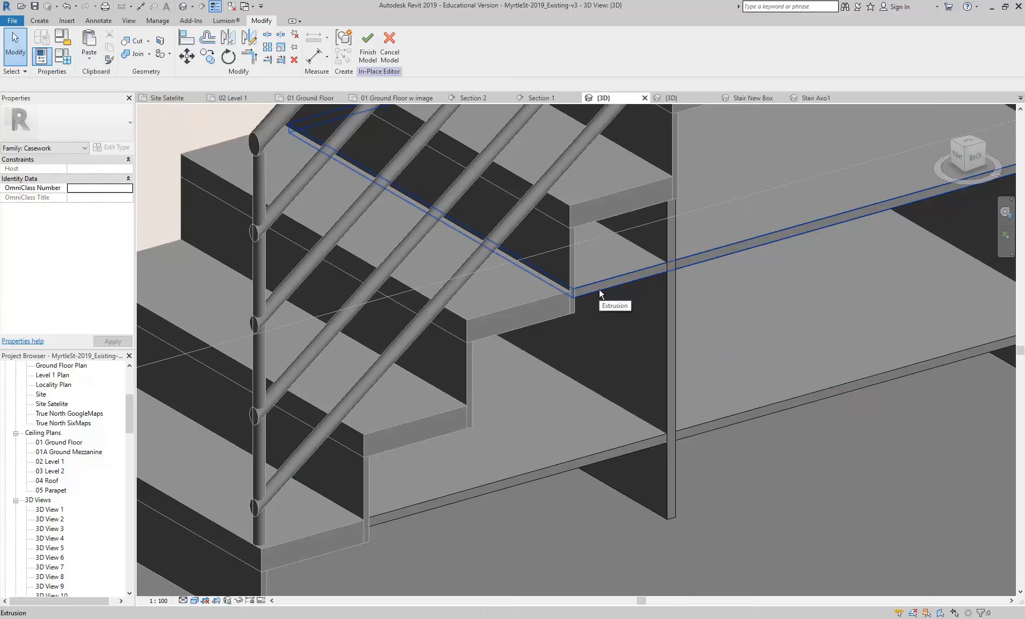
scroll(443, 357, down, 2)
scroll(495, 372, up, 3)
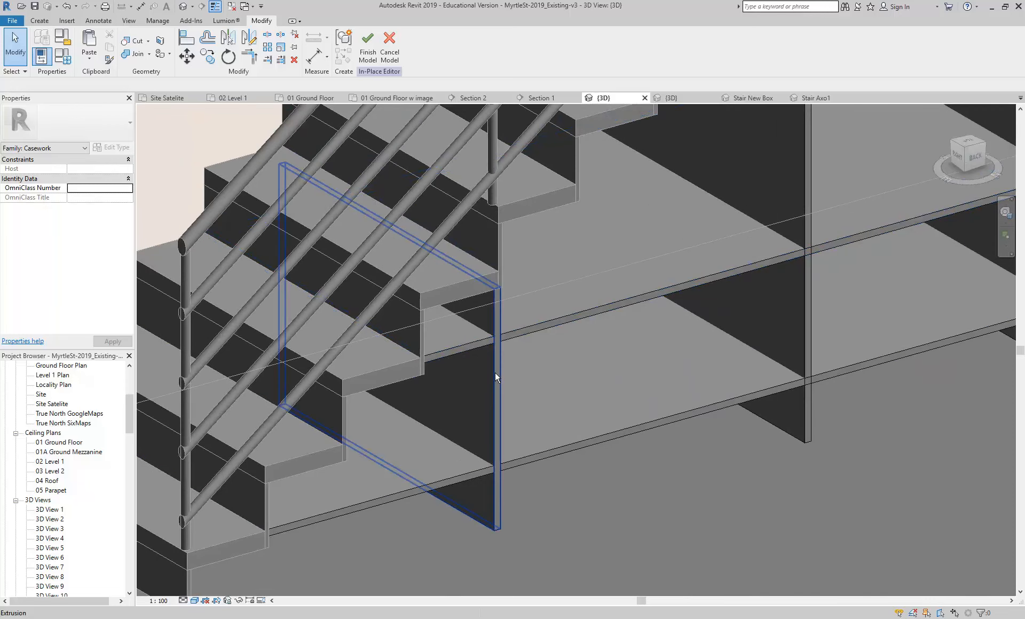
click(461, 358)
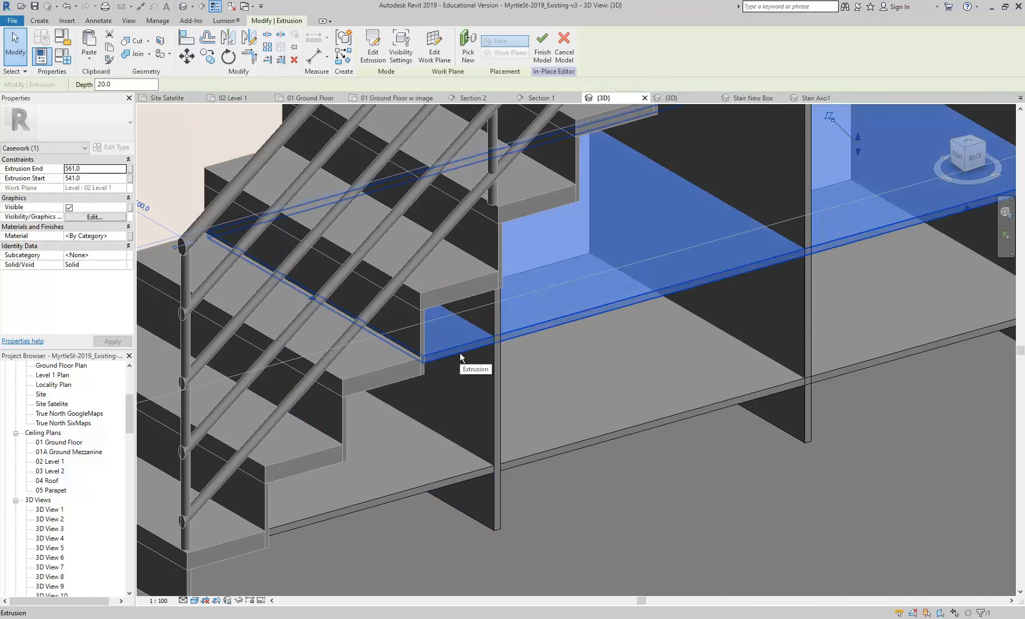
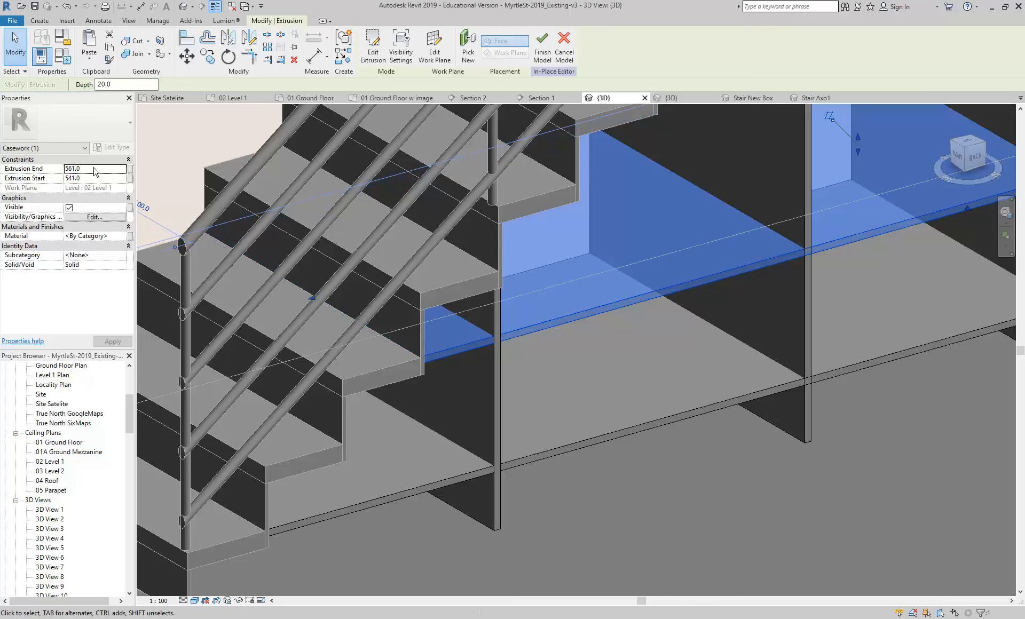
click(94, 178)
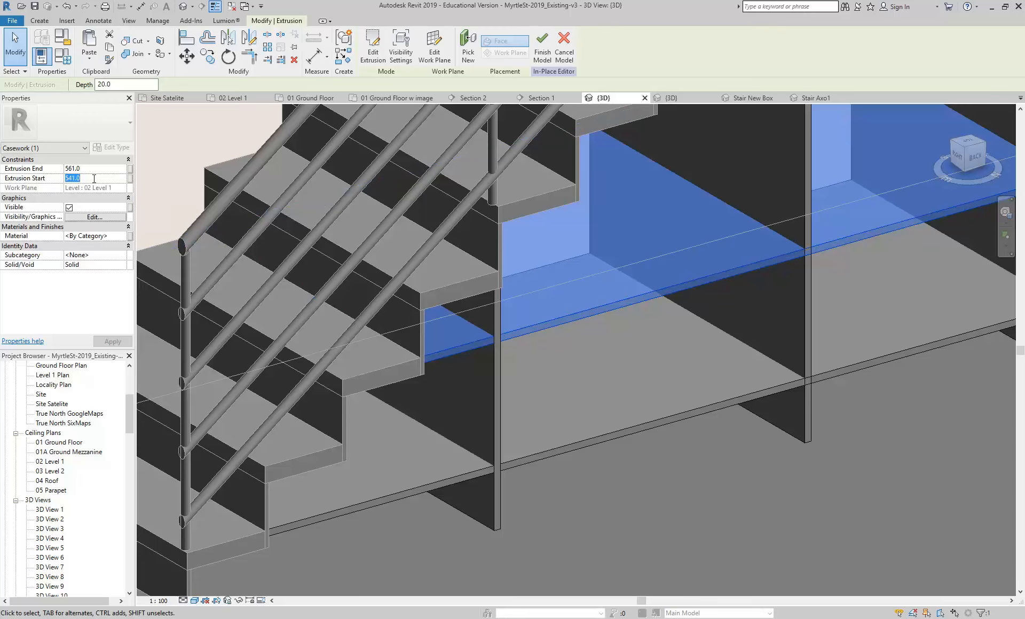
text(5)
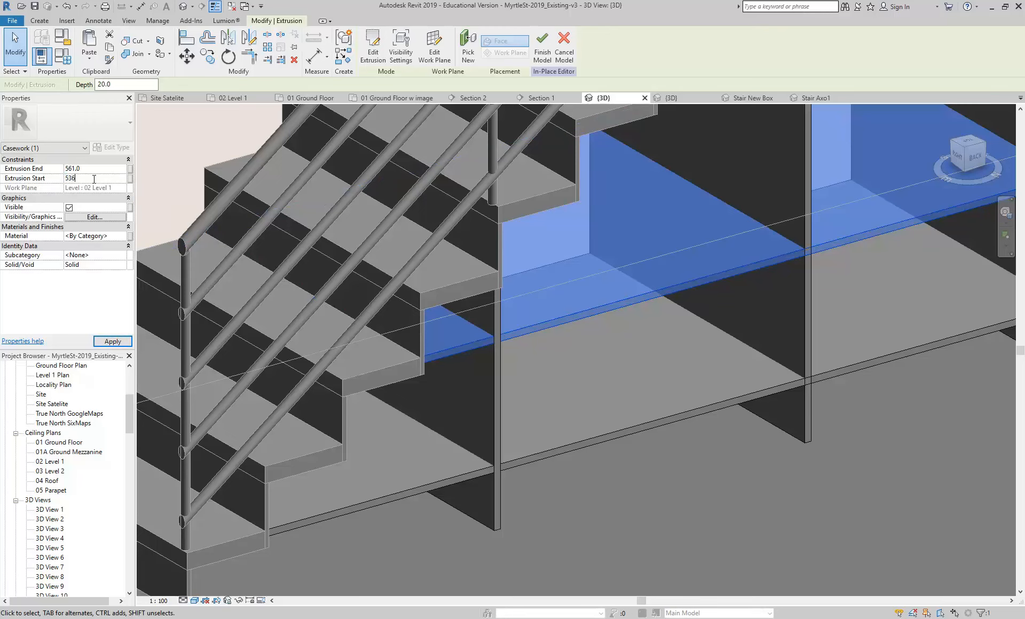
text(36)
key(Return)
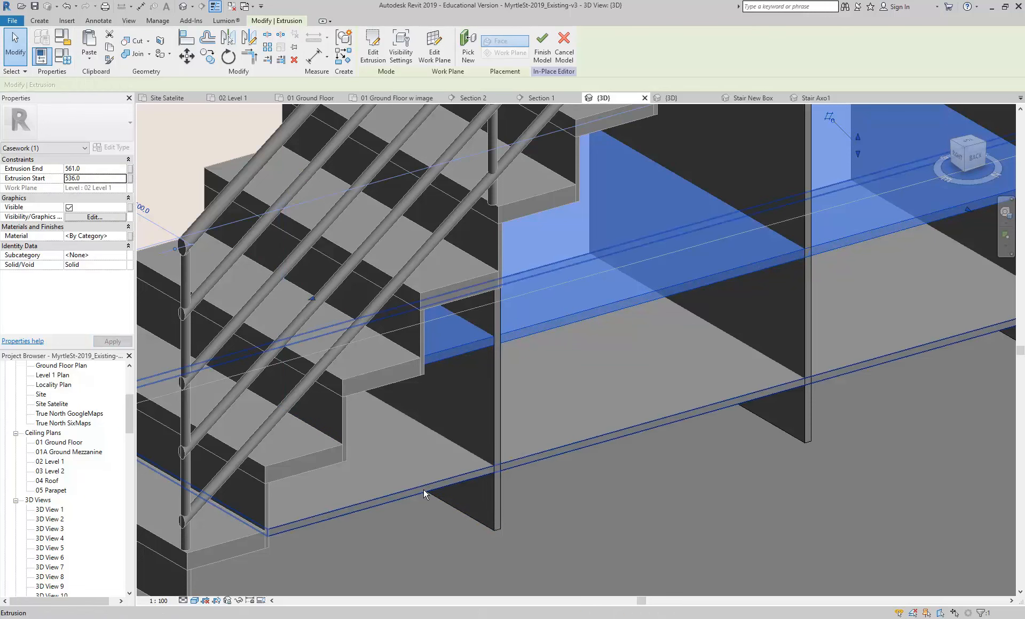
Step: Thicken the lowest shelf downward by setting its extrusion start to 162, and finish the in-place casework model
click(424, 490)
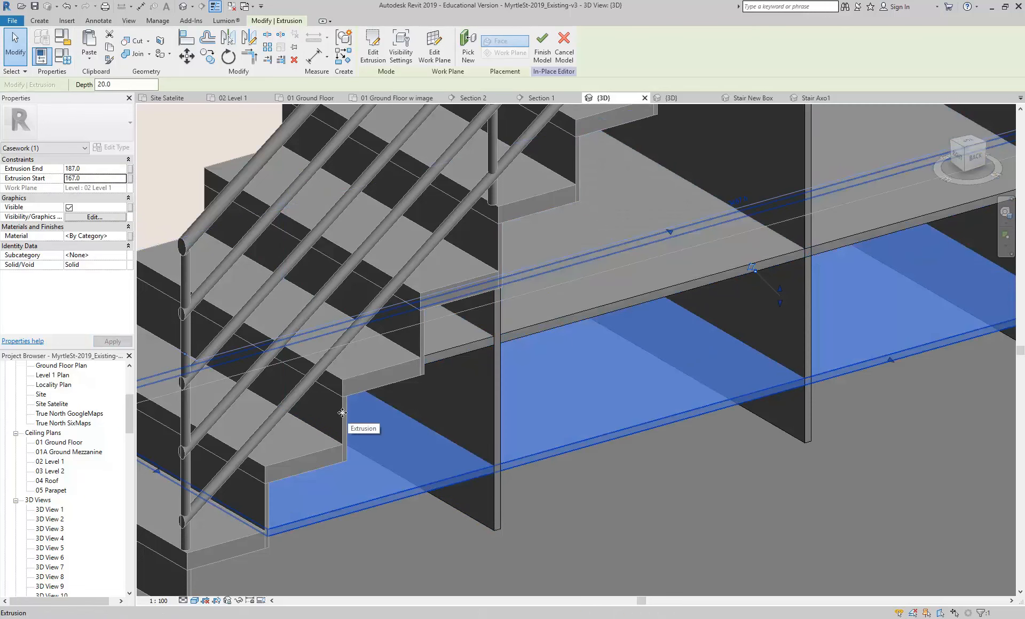
click(100, 179)
text(162)
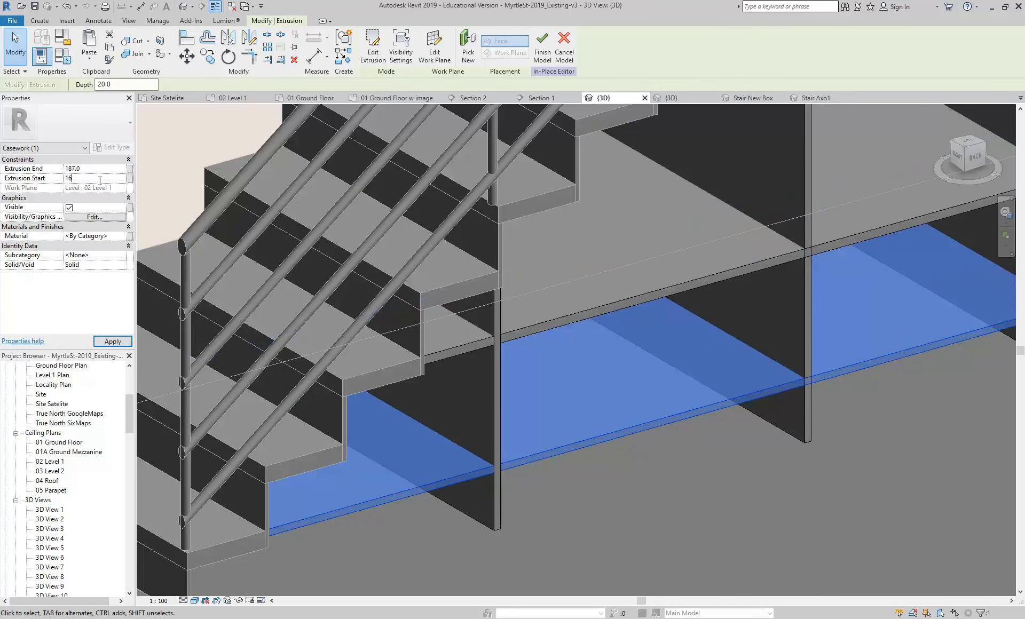
key(Return)
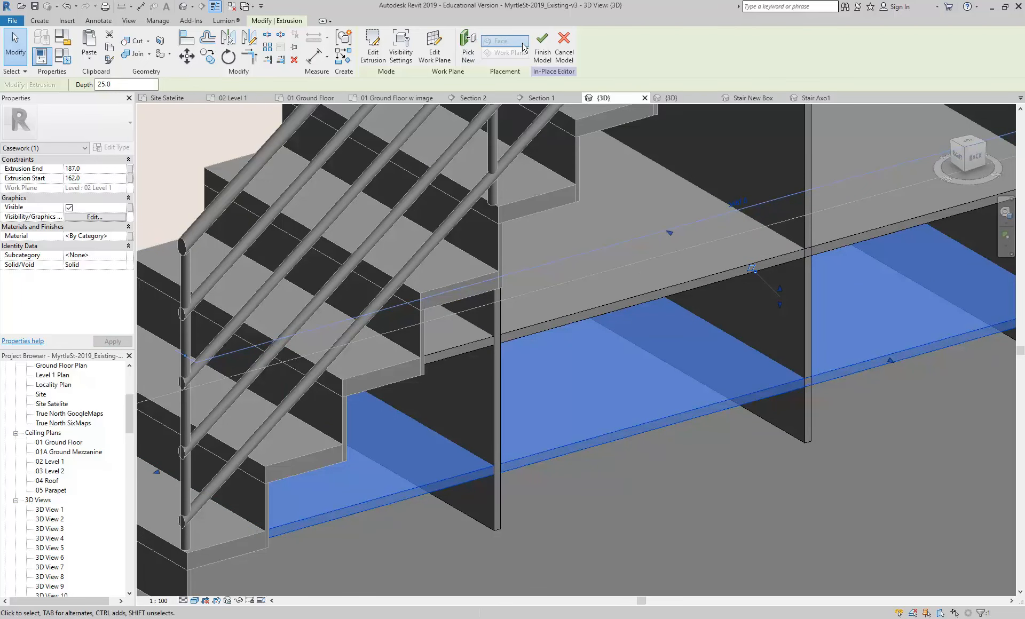
click(543, 48)
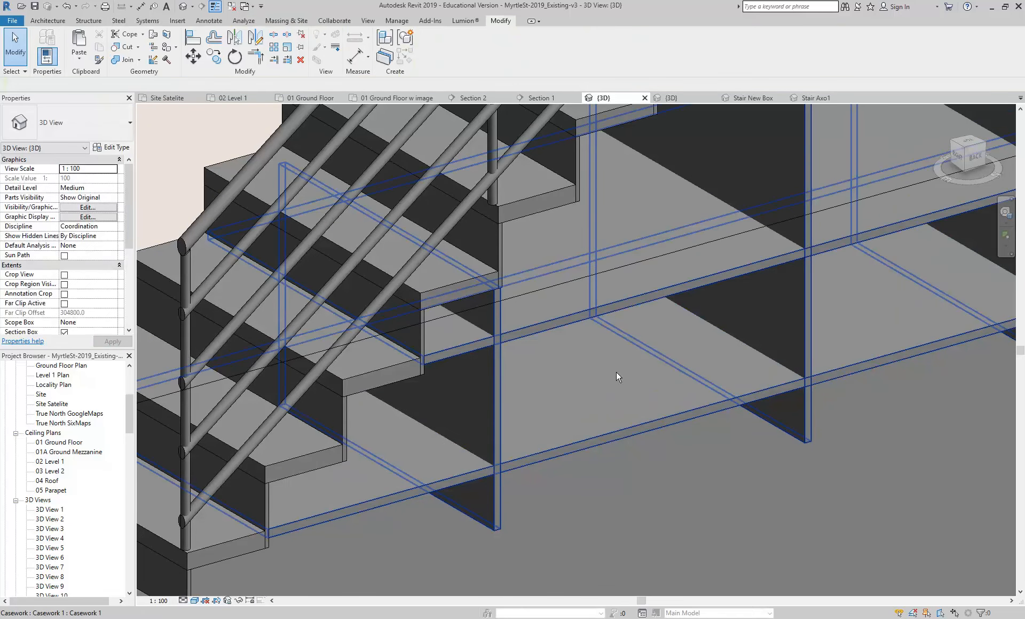
scroll(585, 380, down, 3)
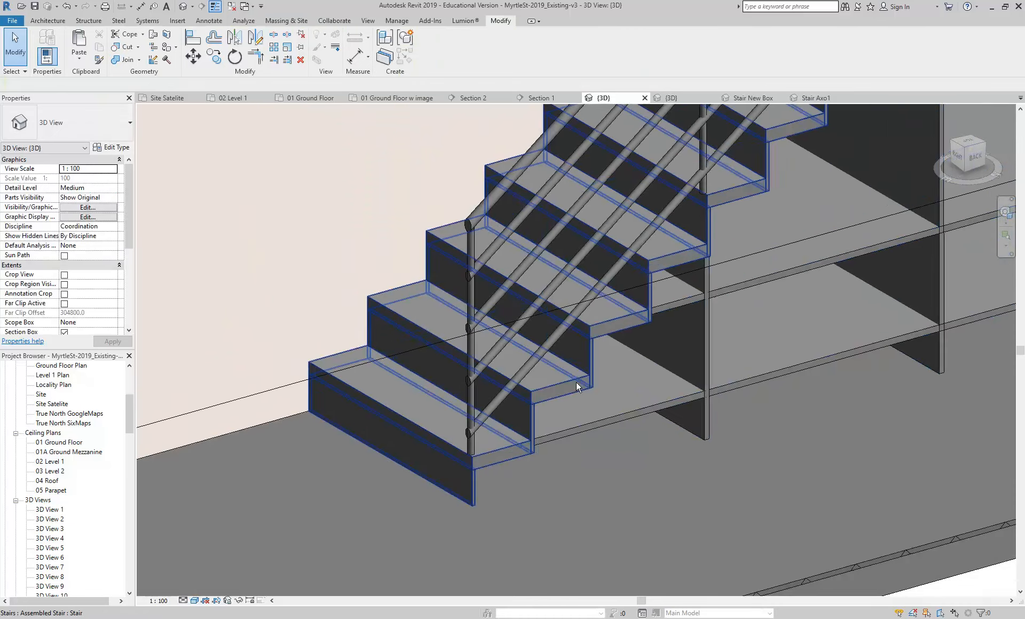
Step: Set the tread thickness to 25 in the run type of the Cantilevered Stair 2 stair
click(481, 408)
scroll(482, 408, up, 3)
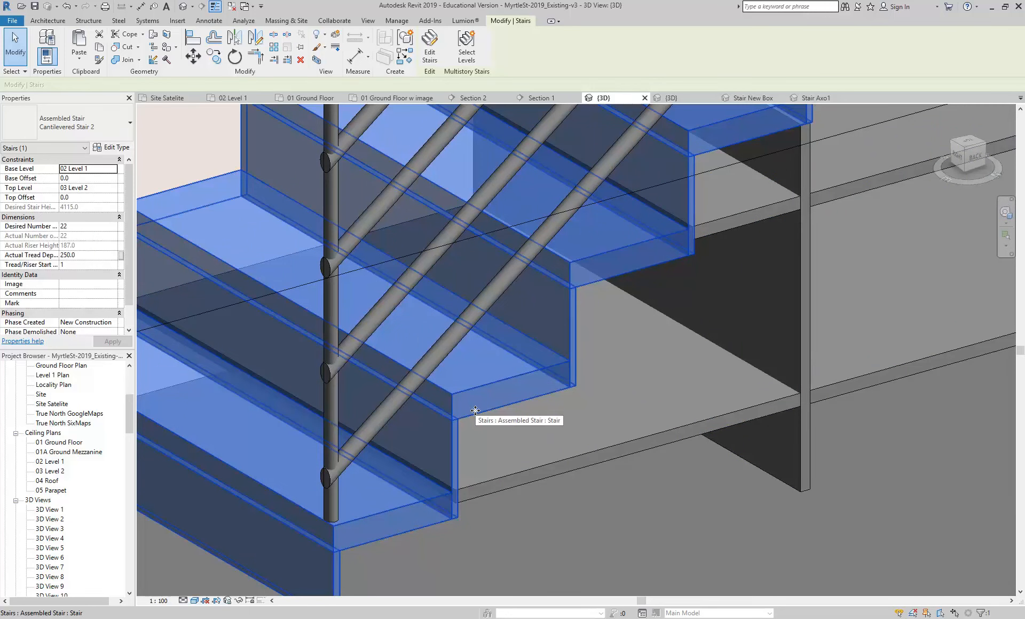
click(111, 147)
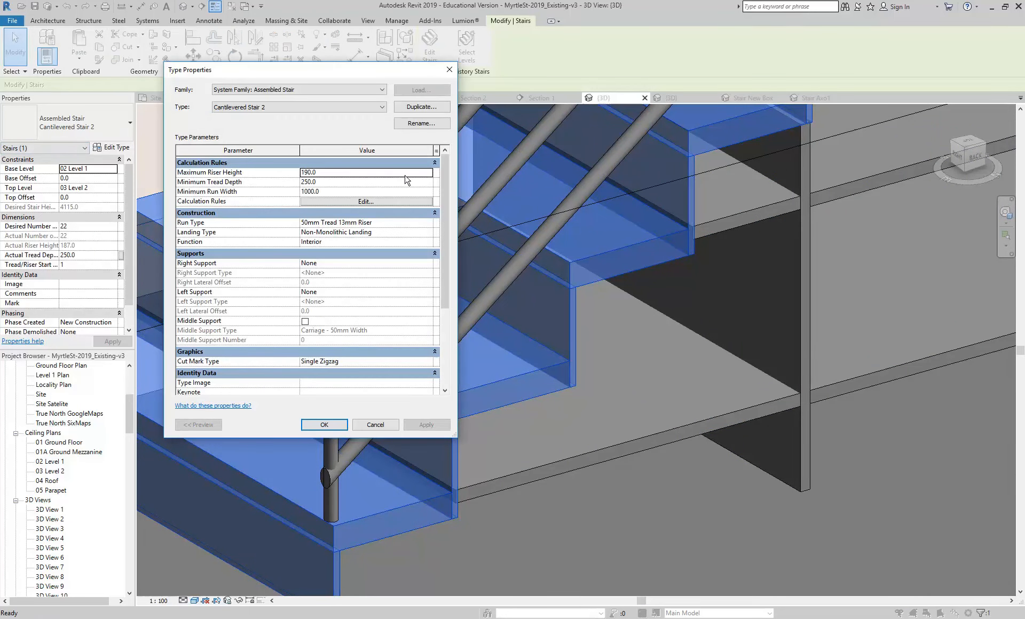
click(320, 224)
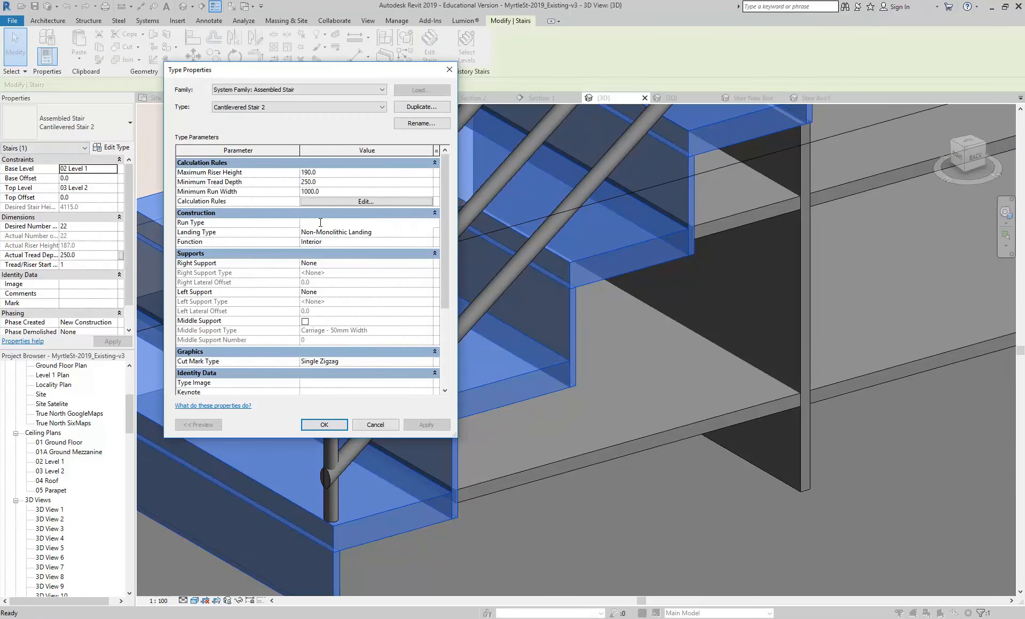
click(429, 223)
click(329, 214)
text(25)
click(324, 427)
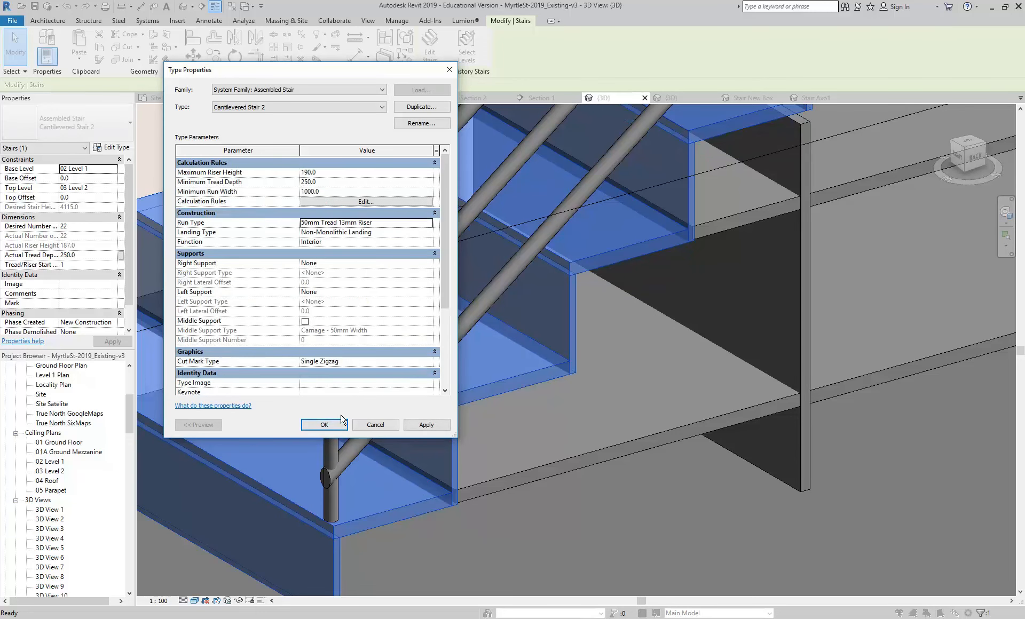
click(325, 427)
key(Escape)
scroll(517, 358, down, 2)
middle_drag(511, 360, 612, 440)
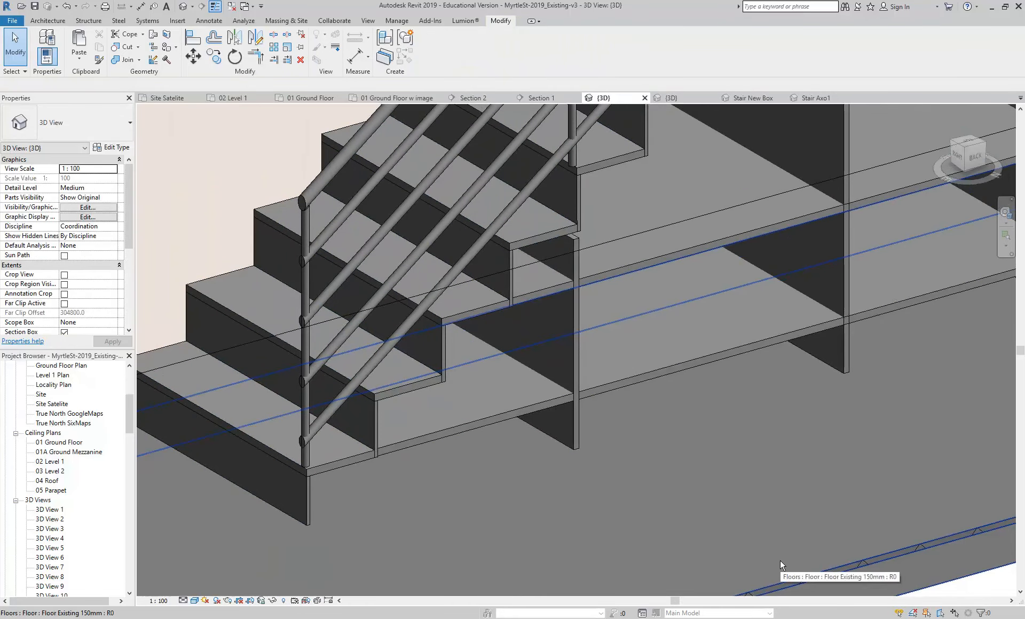
Step: Edit the casework in place and extend the support panel nearest the stair's start up to the underside of the thinner tread
scroll(562, 248, up, 5)
click(558, 230)
shift+middle_drag(630, 290, 577, 241)
click(422, 69)
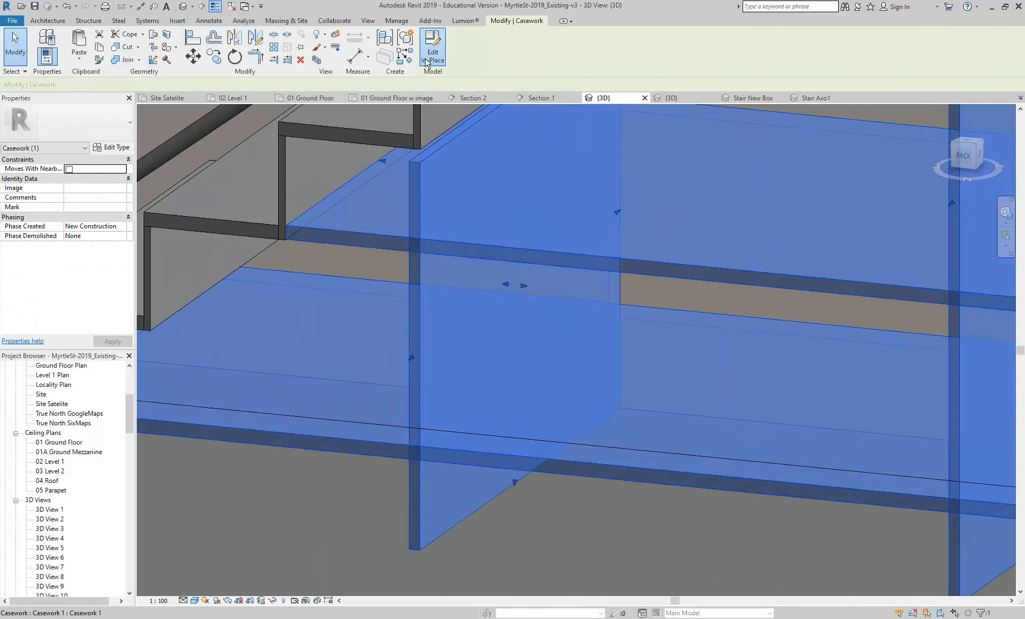
click(424, 169)
scroll(497, 195, up, 2)
drag(481, 190, 481, 180)
scroll(434, 285, down, 2)
shift+middle_drag(421, 254, 611, 260)
key(Escape)
shift+middle_drag(496, 310, 539, 319)
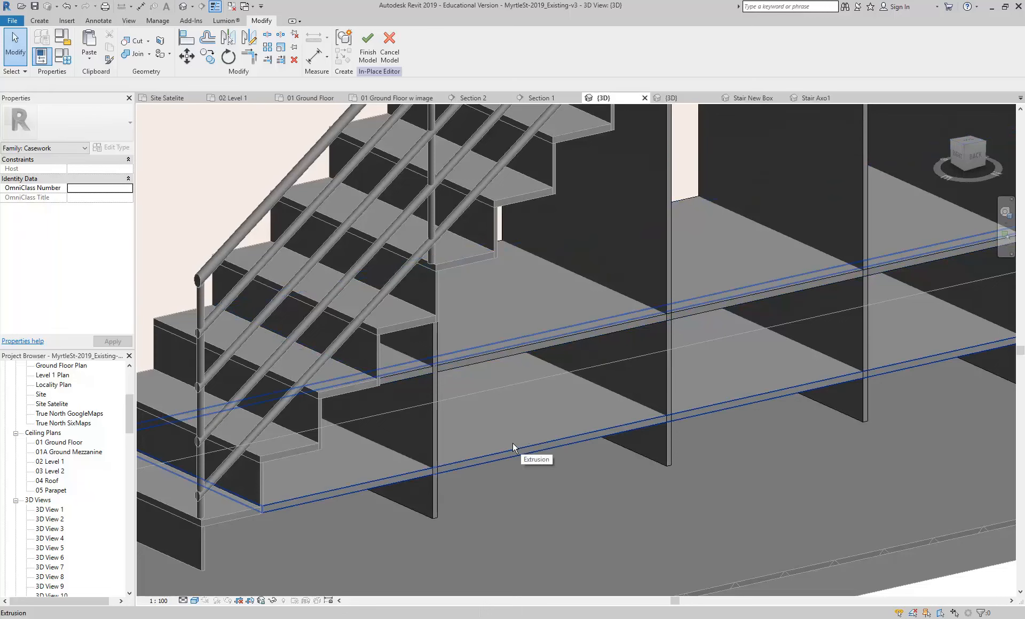
shift+middle_drag(495, 384, 362, 398)
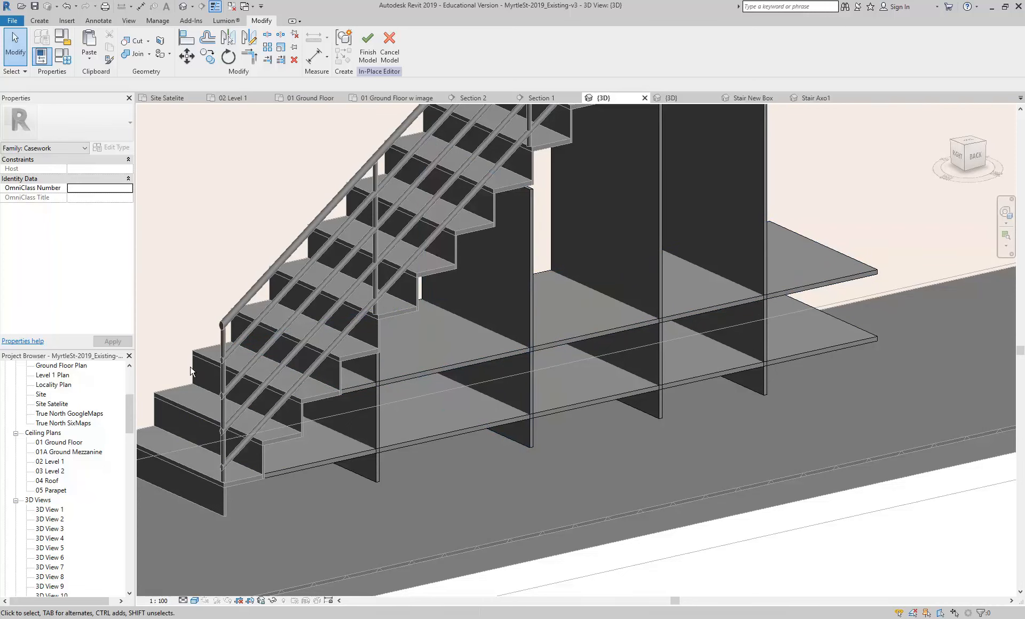
Step: In the 02 Level 1 floor plan, draw a reference plane along the stair's open side, extending beyond both ends
drag(127, 421, 127, 396)
click(50, 423)
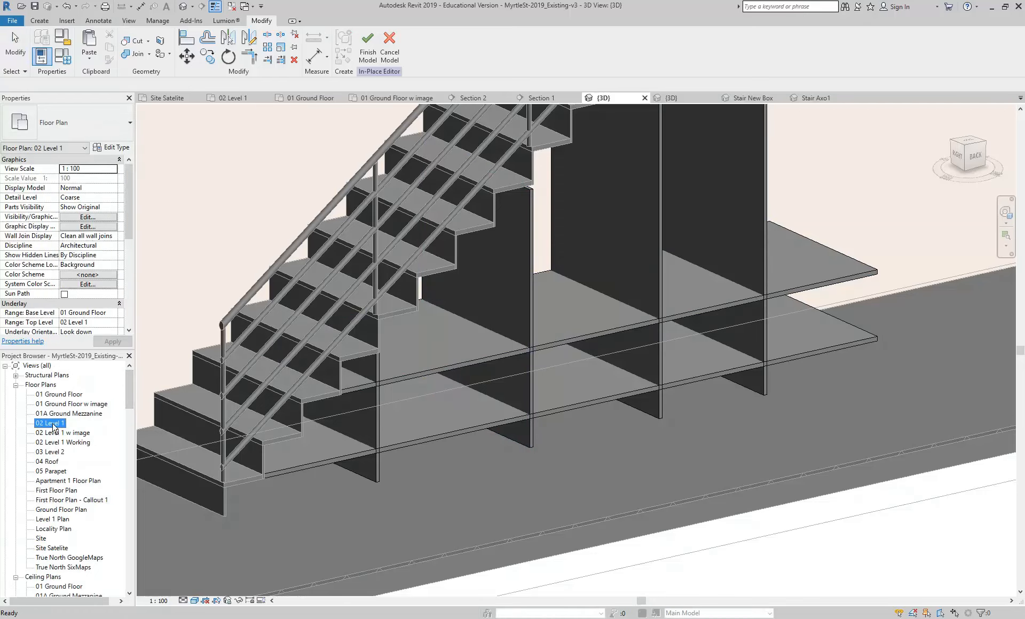
double_click(52, 423)
scroll(374, 347, down, 2)
middle_drag(426, 362, 481, 383)
click(34, 23)
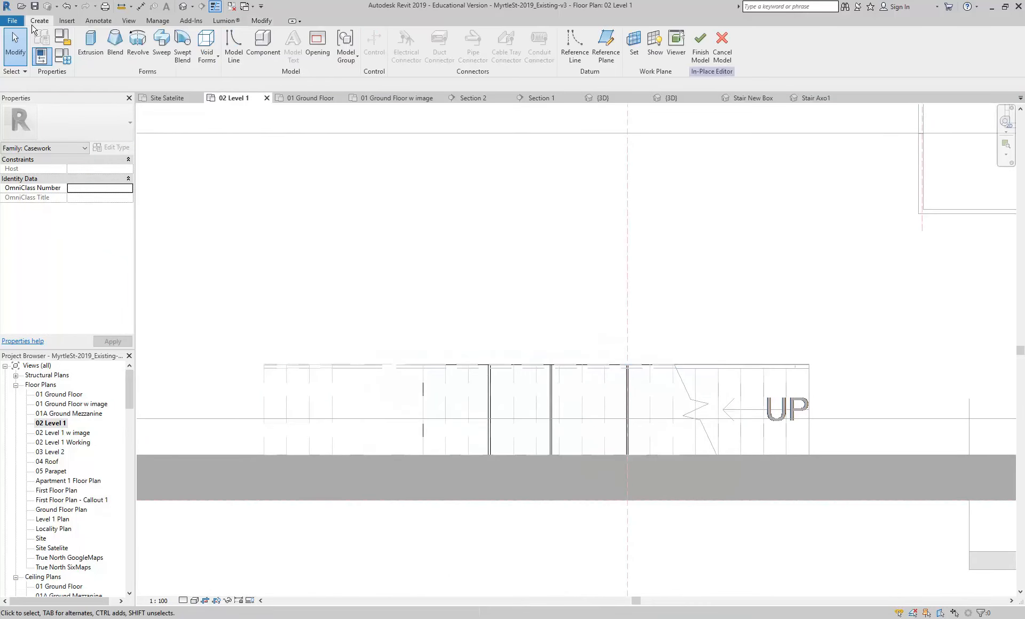
click(605, 49)
click(261, 365)
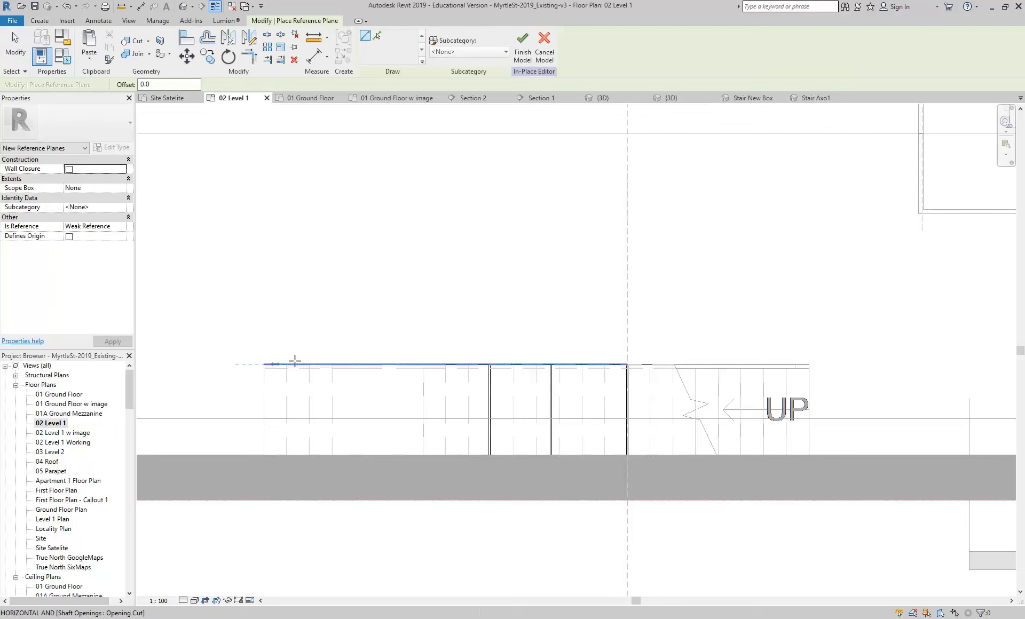
click(835, 365)
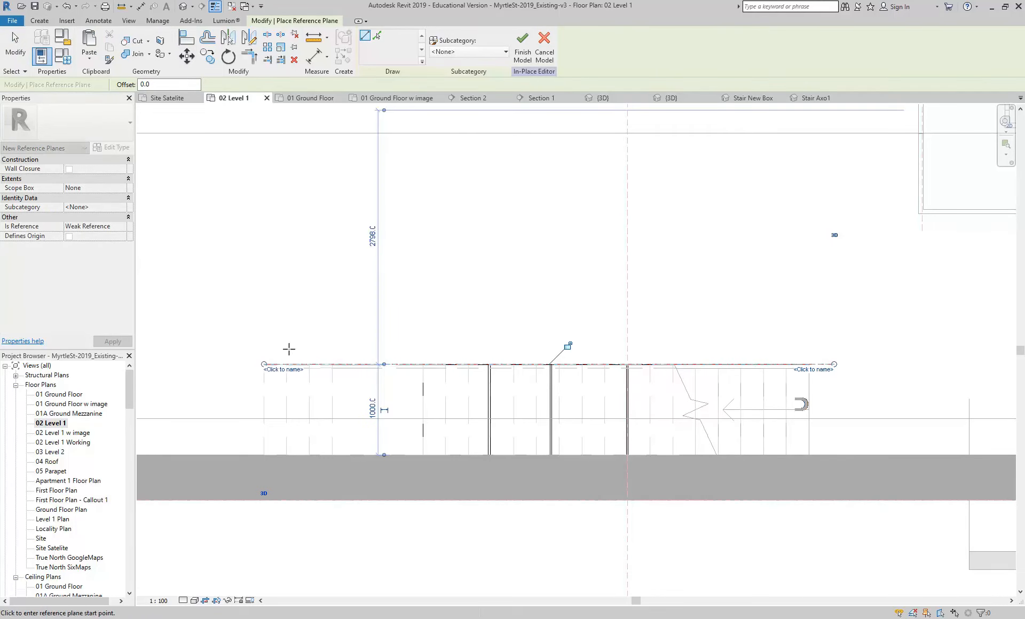
drag(264, 365, 198, 355)
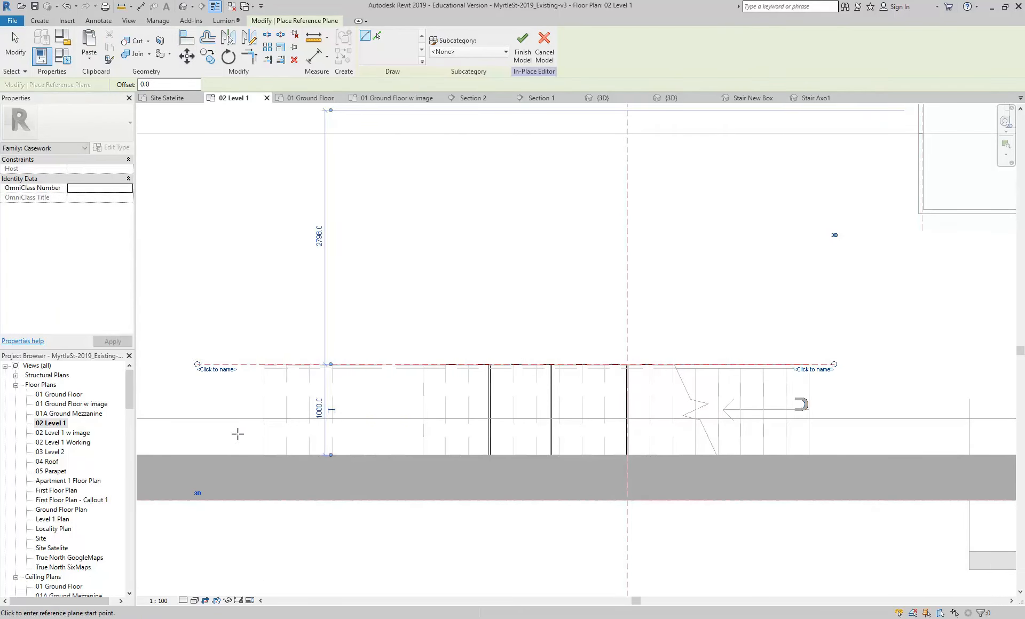
middle_drag(230, 415, 259, 421)
Step: Name the new reference plane Side of Stair
click(240, 368)
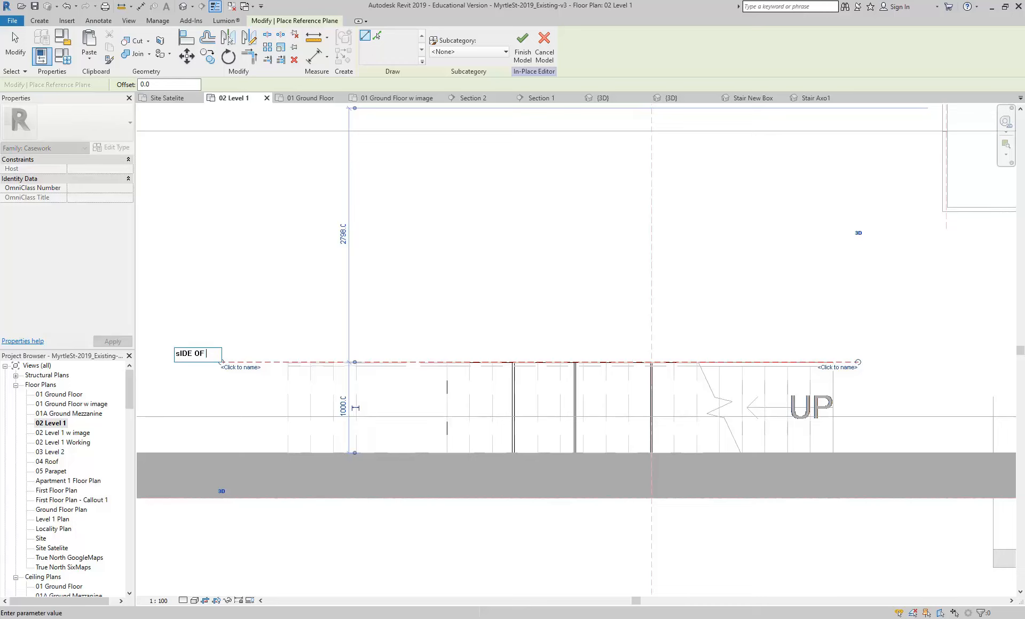
text(IR)
key(Return)
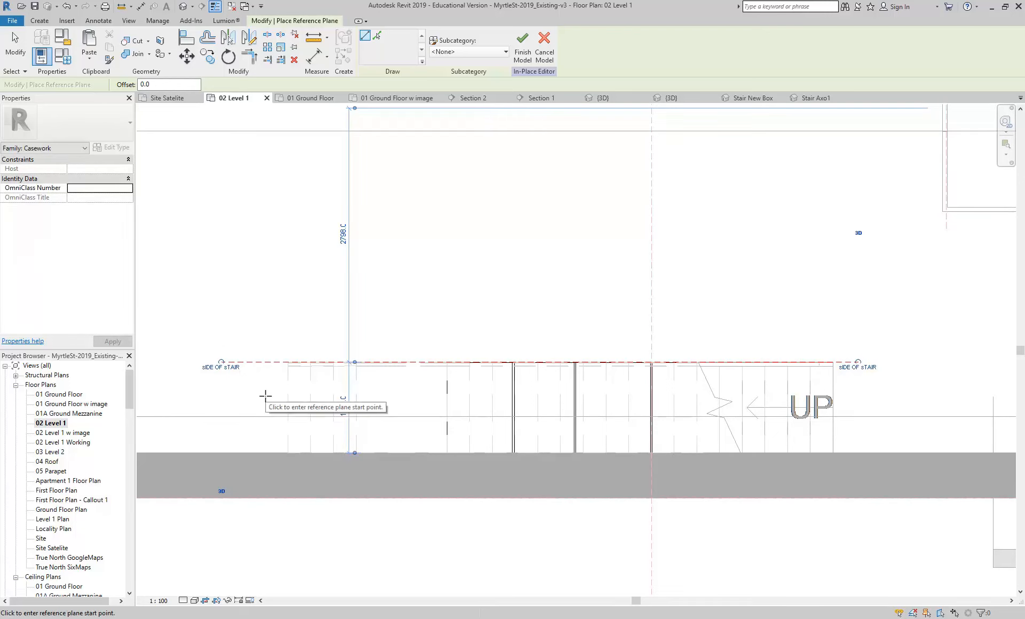
click(230, 367)
text(Side of St)
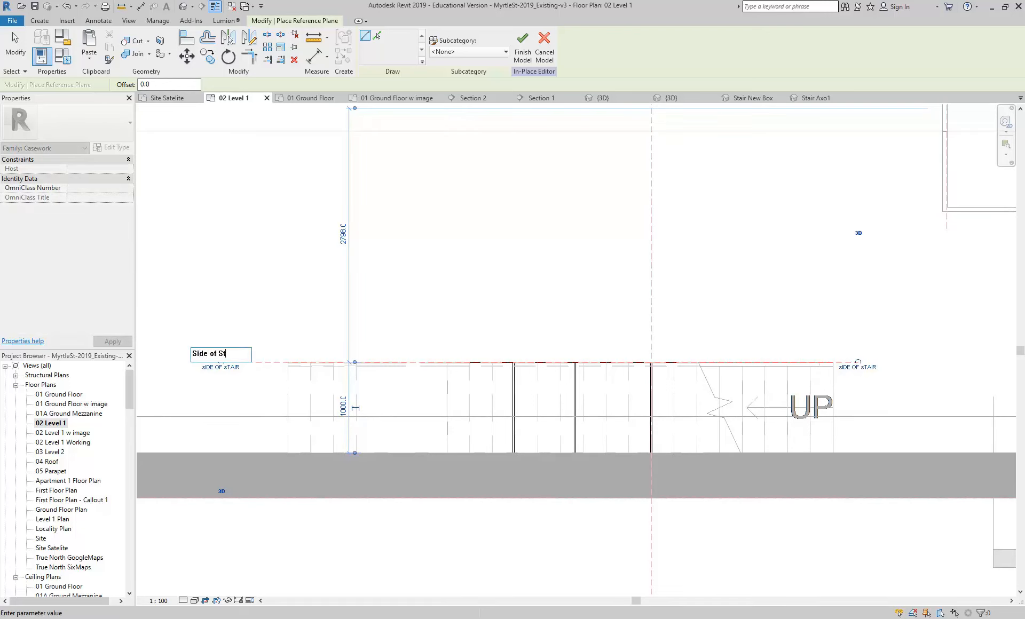
key(Return)
key(Escape)
key(Escape)
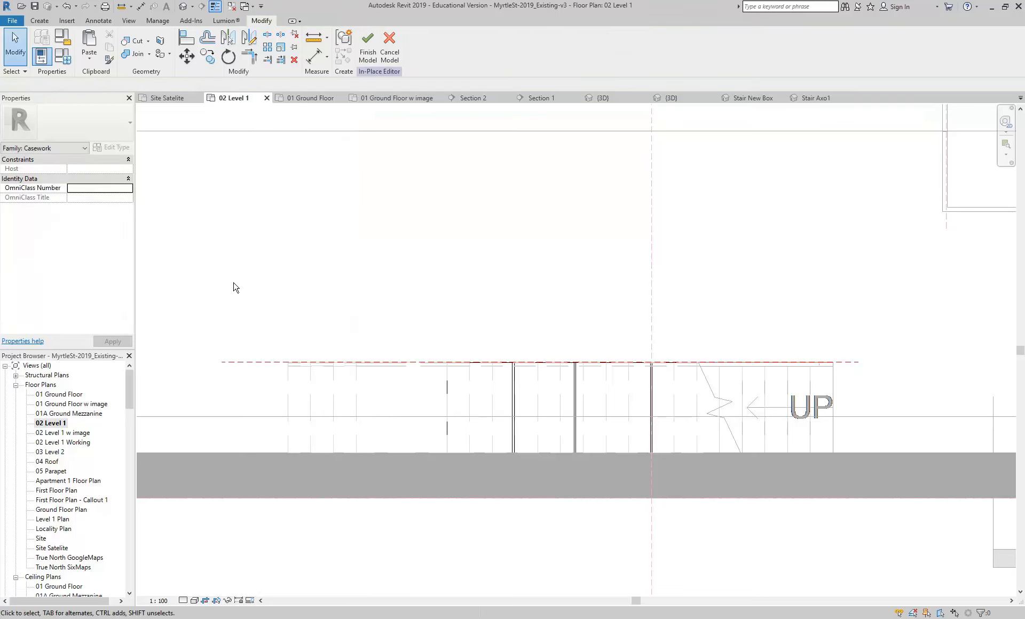
Step: Return to the 3D view and start a casework extrusion with the Side of Stair reference plane as its work plane
drag(129, 395, 127, 442)
click(49, 548)
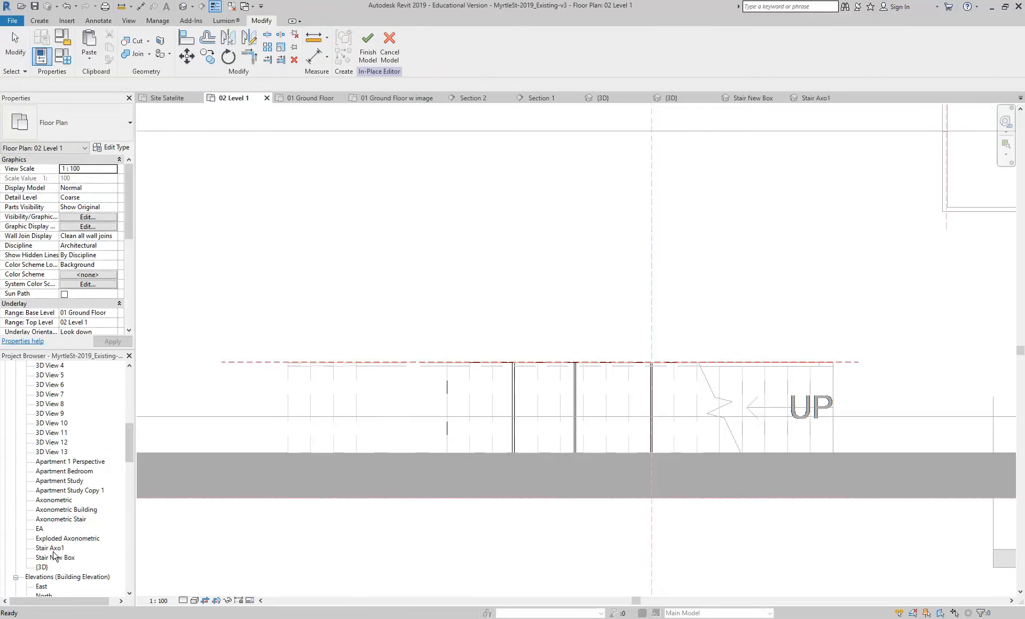
click(602, 97)
shift+middle_drag(444, 324, 450, 370)
scroll(460, 334, down, 2)
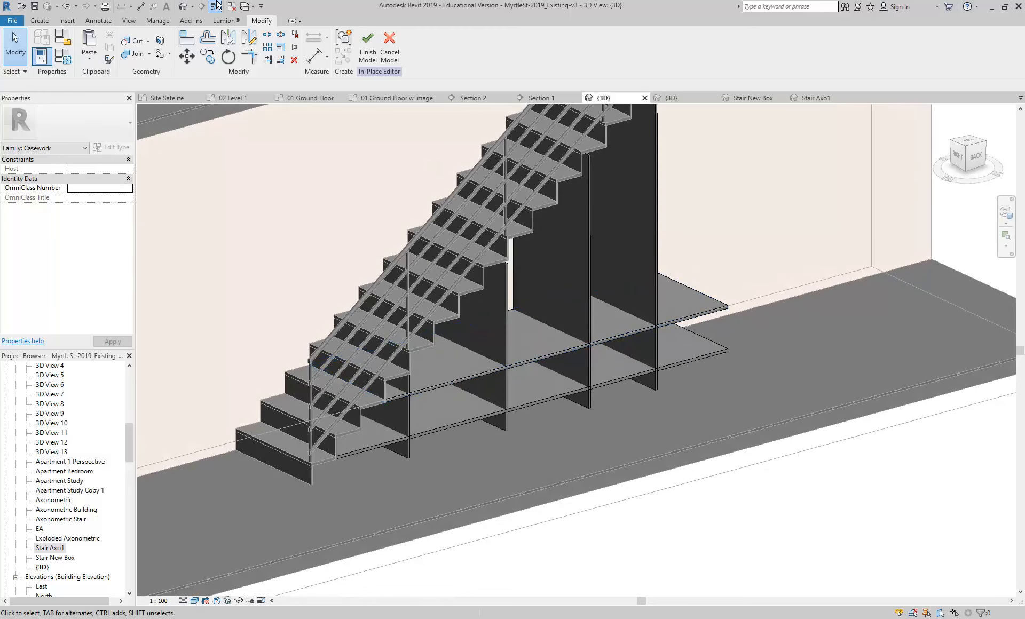
click(39, 21)
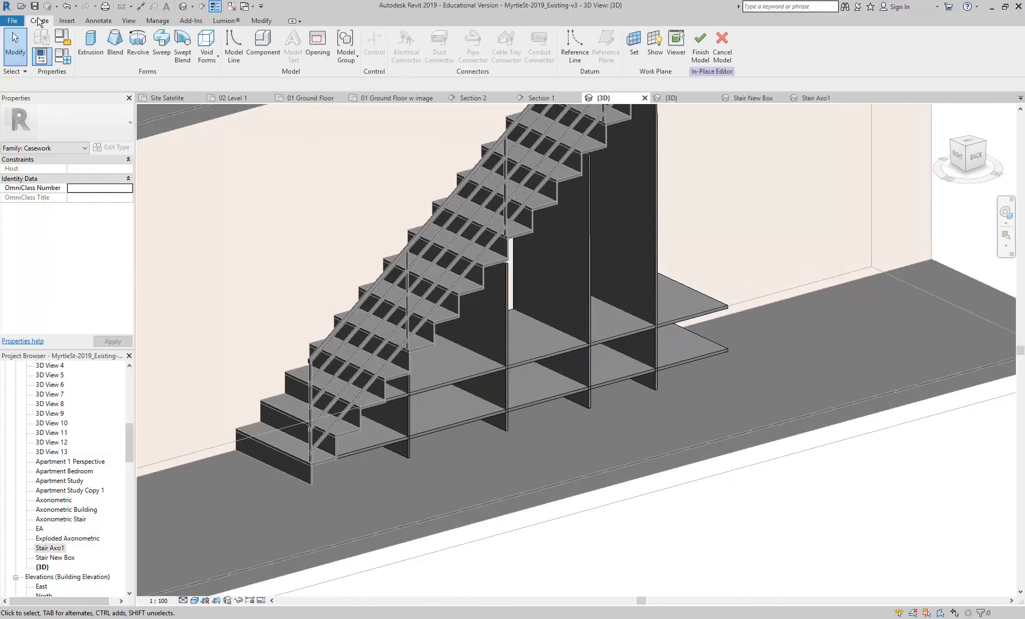
click(89, 43)
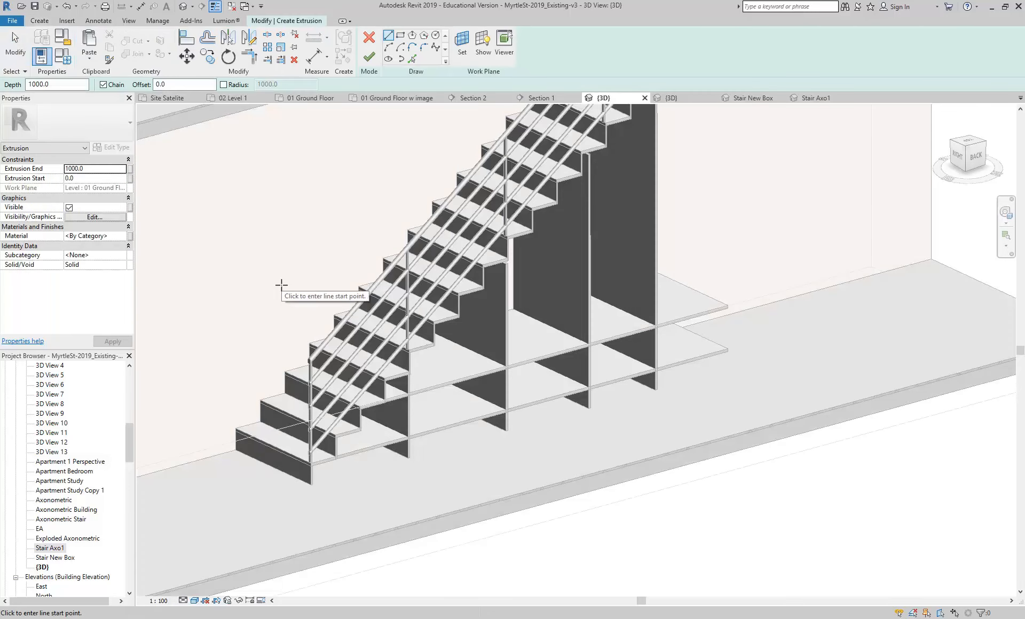
click(462, 38)
drag(487, 235, 432, 209)
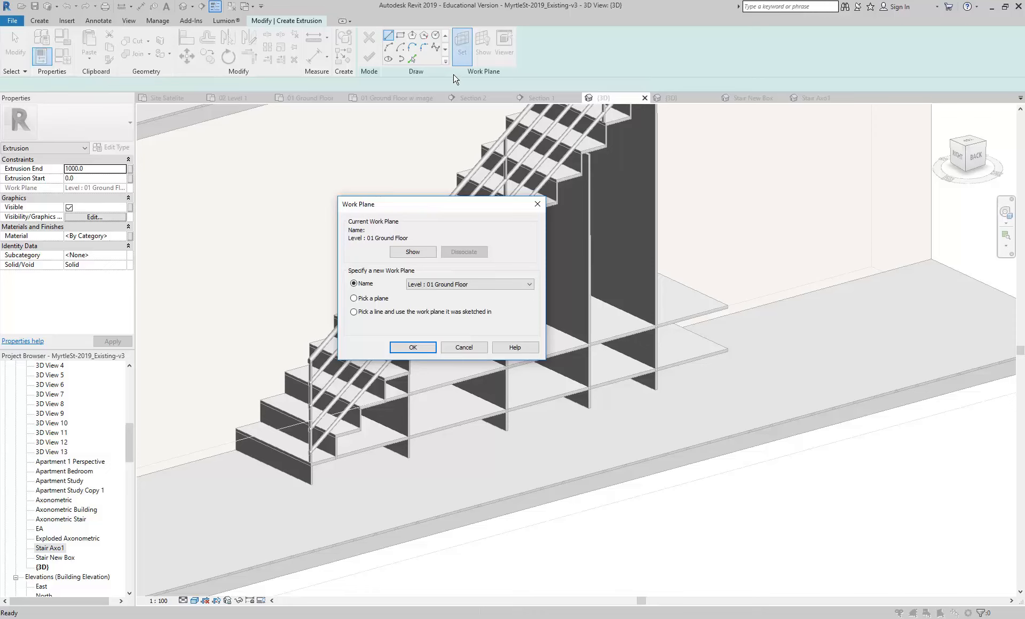
click(447, 285)
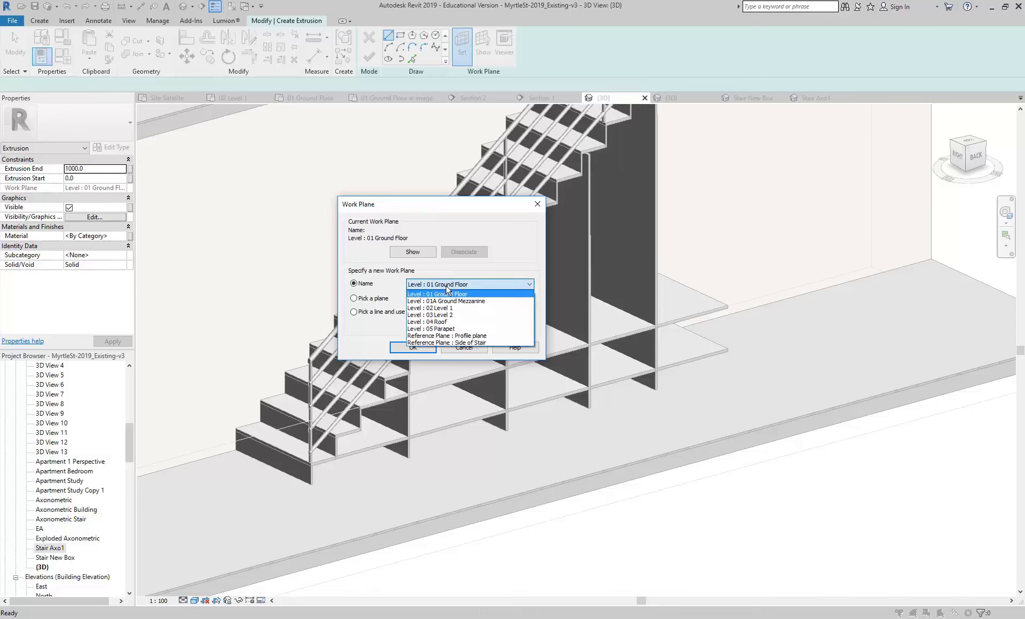
click(462, 343)
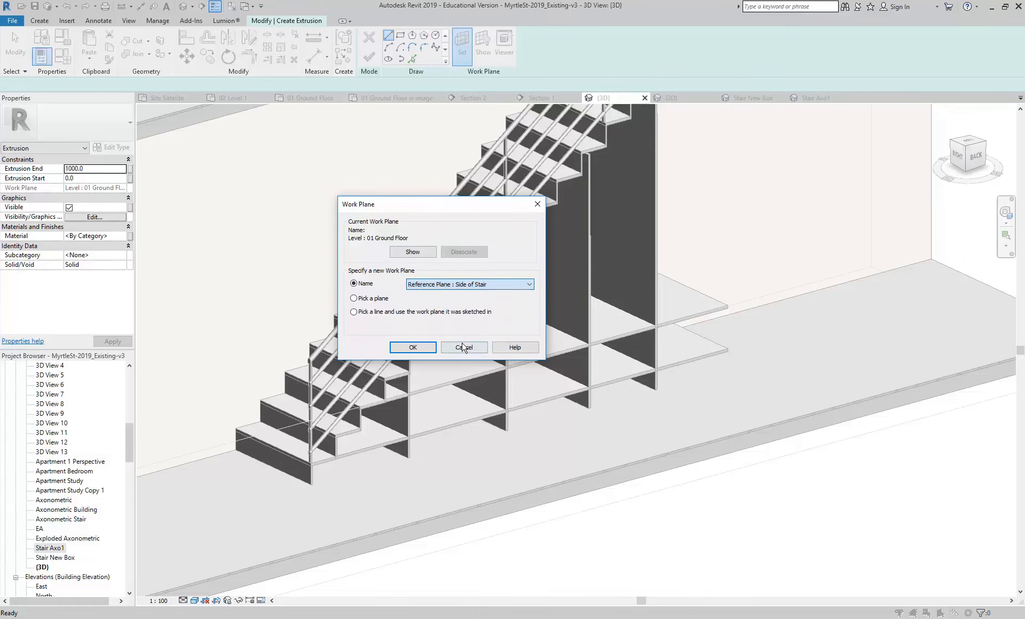
click(433, 285)
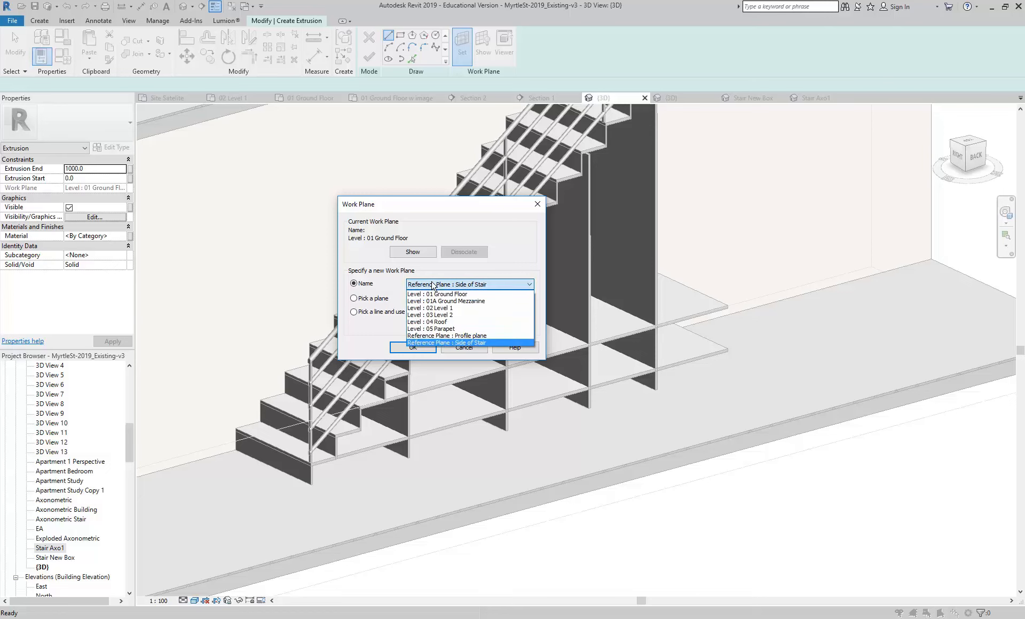
click(439, 343)
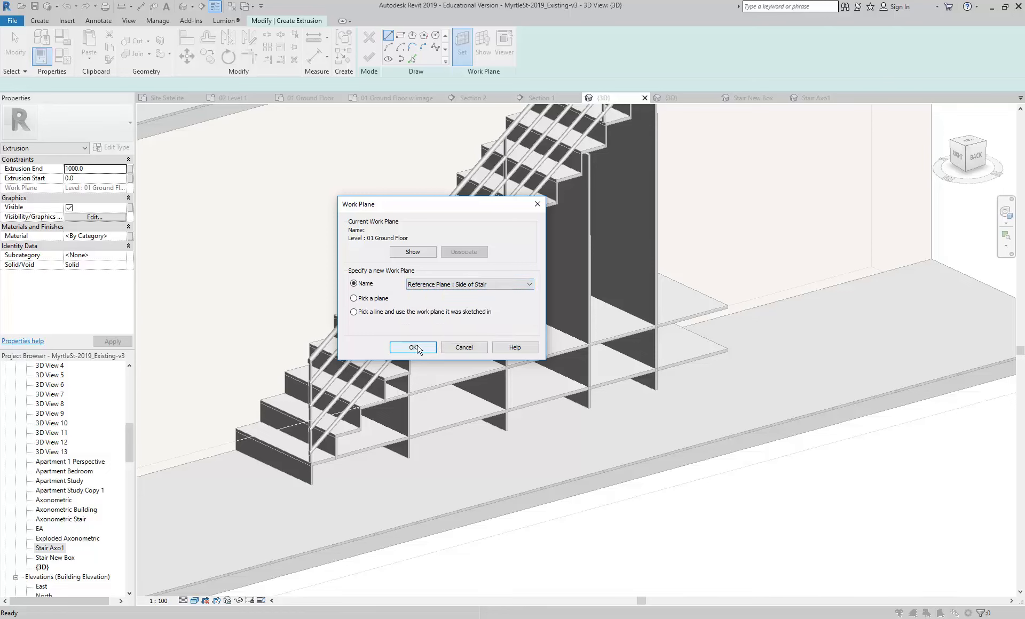
click(413, 347)
Step: Trace the lowest four treads and the three risers between them as sketch lines using Pick Lines
shift+middle_drag(458, 474, 415, 474)
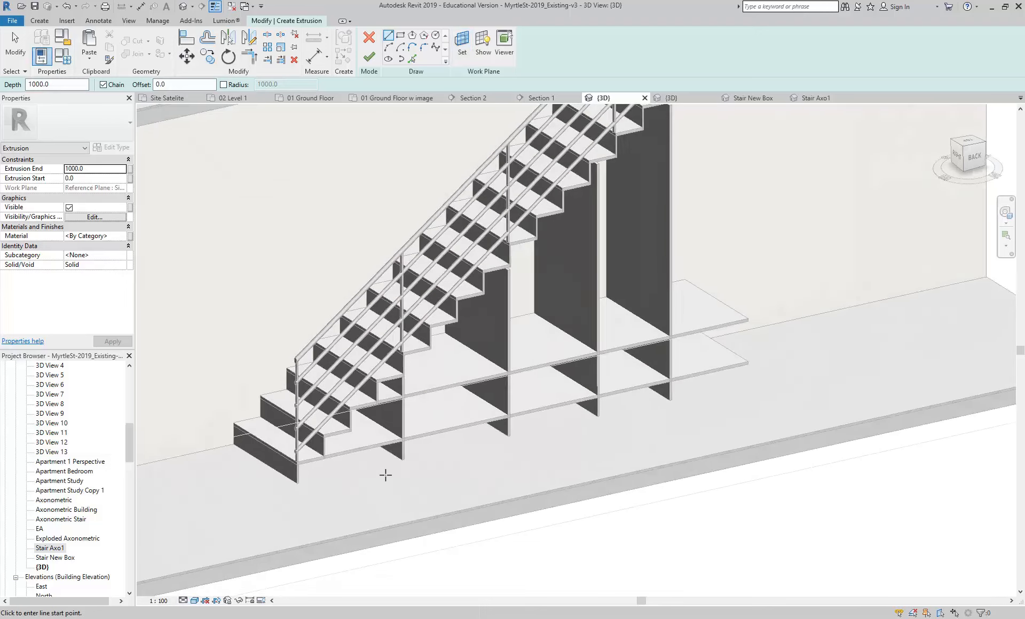
scroll(415, 474, up, 3)
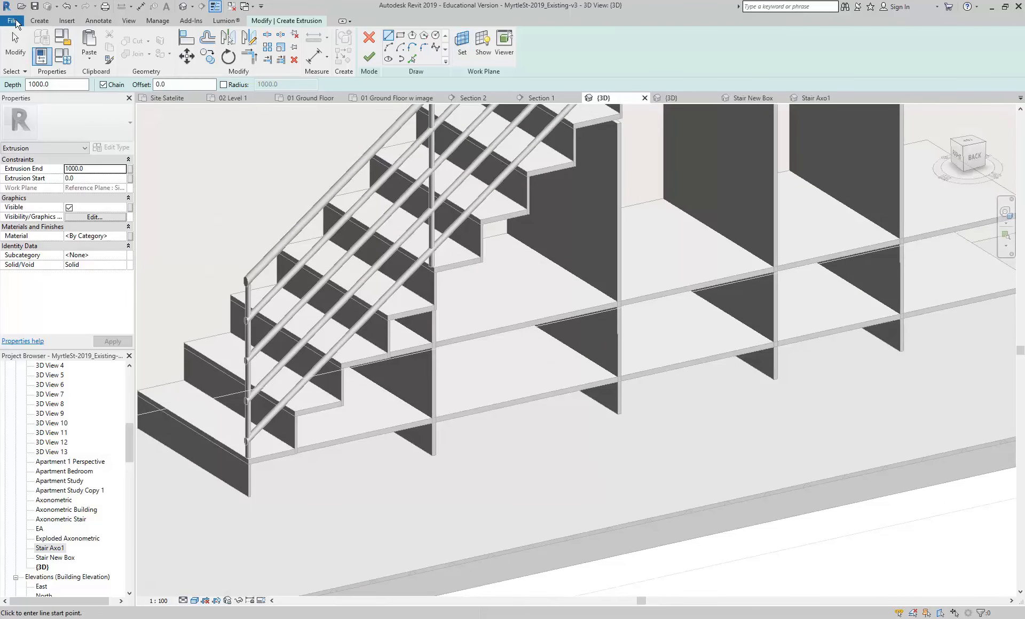
click(39, 21)
click(274, 22)
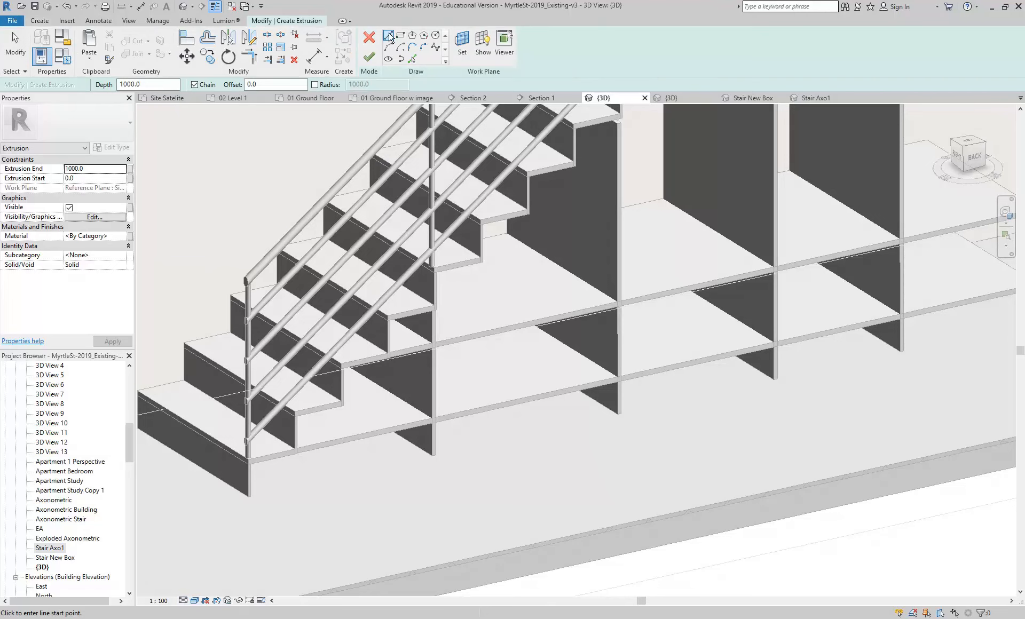
click(412, 59)
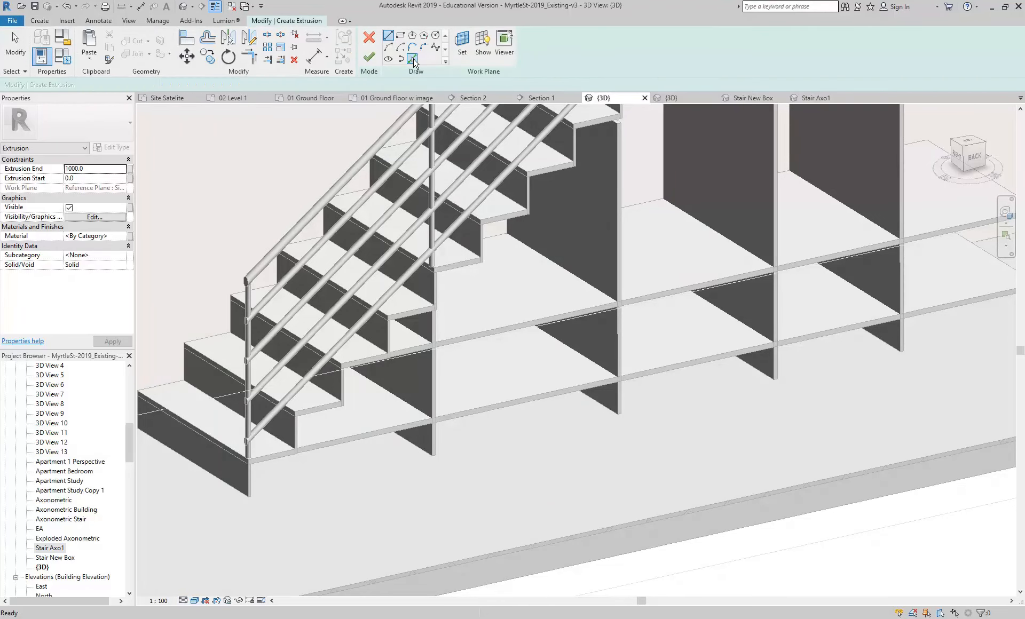
scroll(256, 373, up, 3)
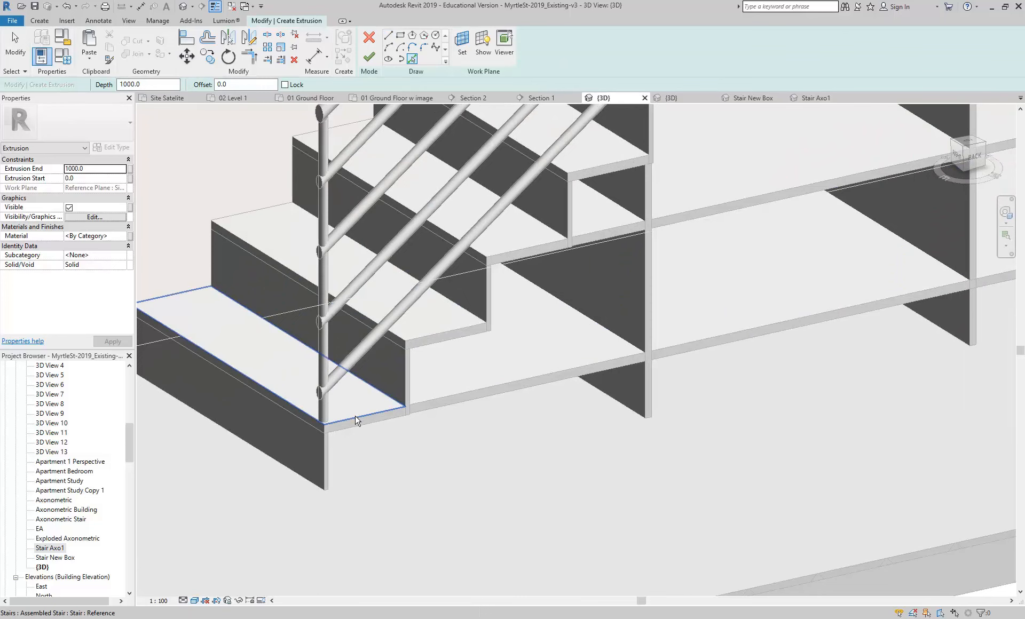
click(404, 397)
click(404, 391)
click(425, 338)
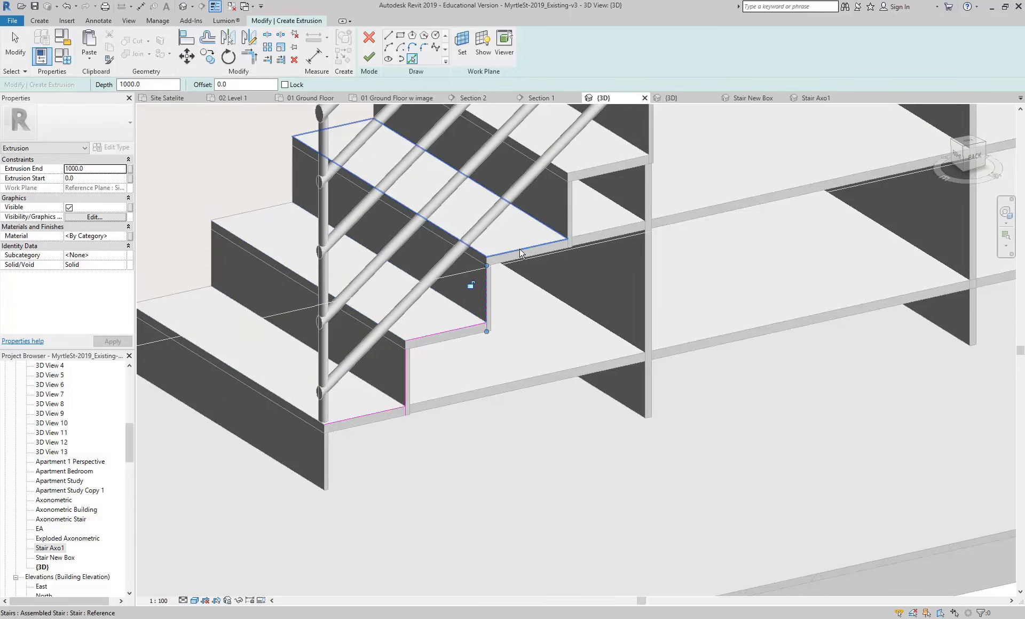
scroll(469, 288, up, 3)
click(442, 329)
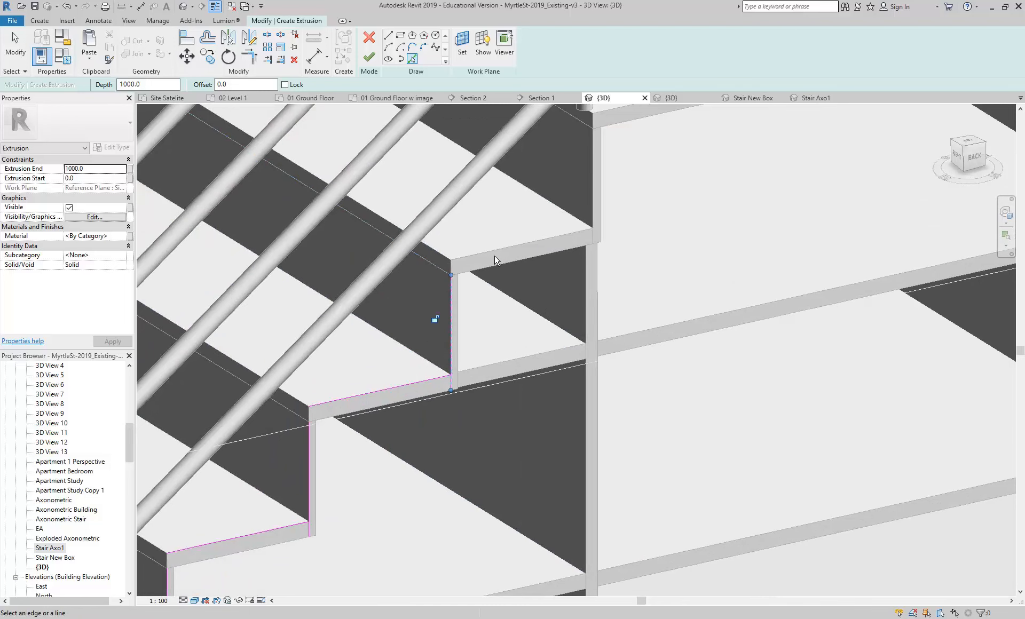
click(496, 255)
scroll(505, 272, down, 3)
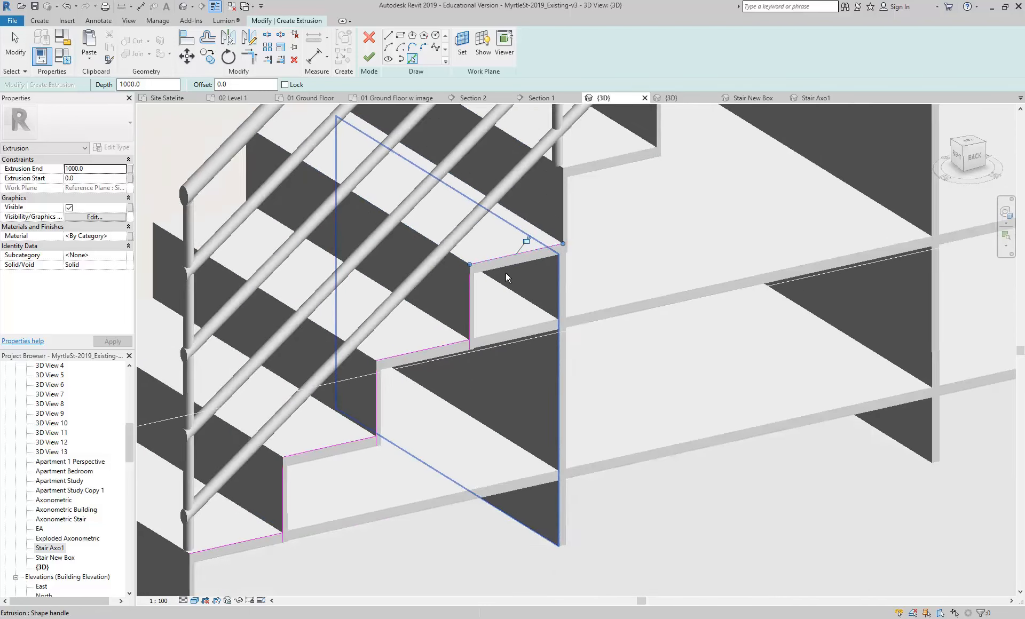
Step: Pick the outer edge of the support panel nearest the stair's start and the floor line beneath the stair as sketch lines
click(576, 365)
mouse_move(576, 365)
middle_down()
mouse_move(558, 381)
mouse_move(638, 336)
middle_up()
scroll(386, 519, up, 2)
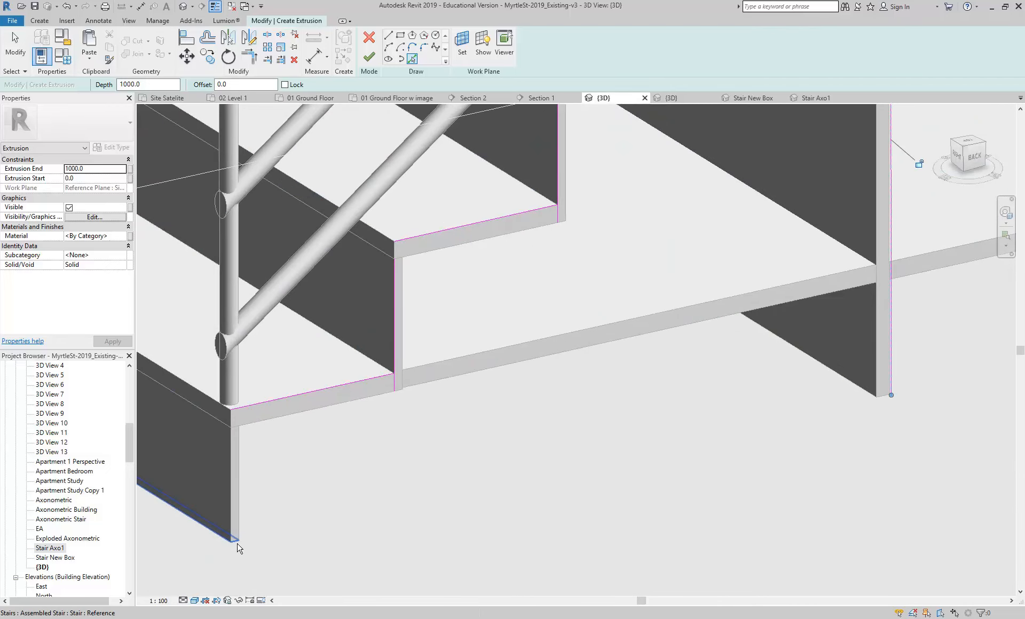
scroll(347, 512, down, 2)
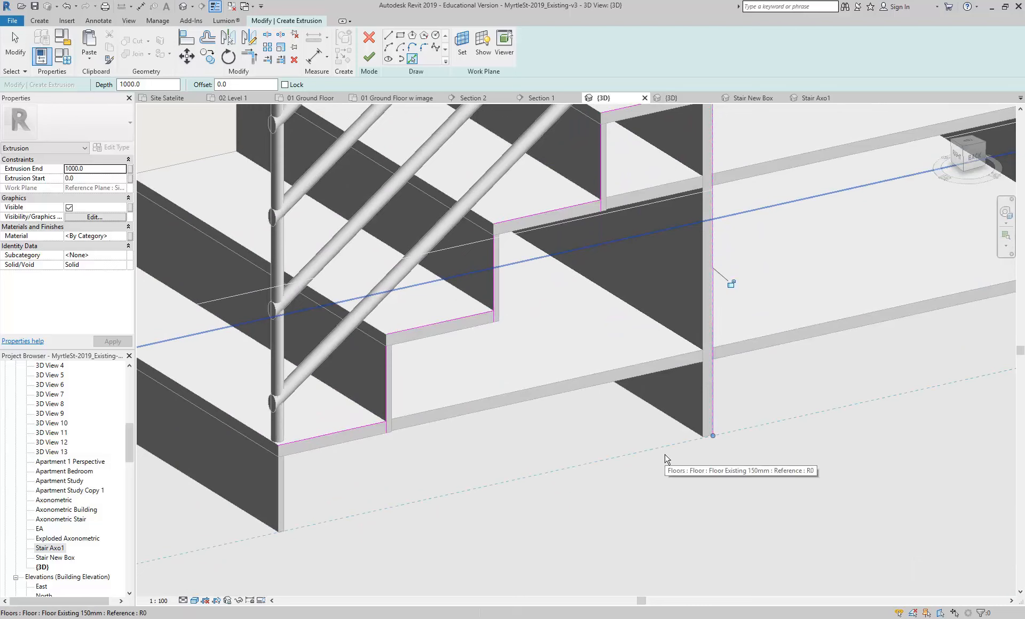
click(678, 445)
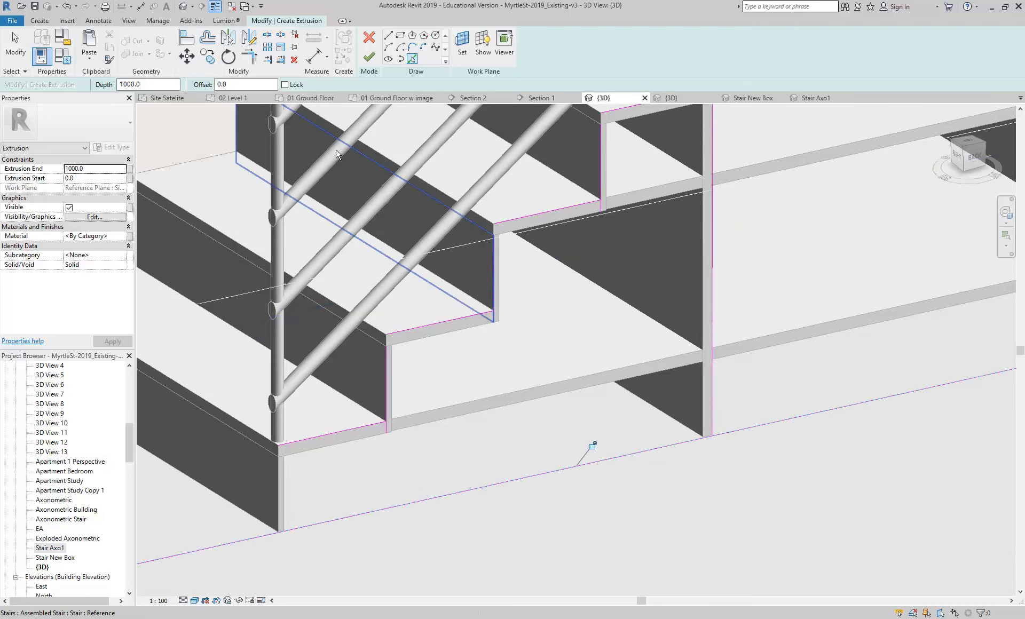
Step: Turn off thin-line display and pick the vertical edge of the lowest riser as a sketch line
click(215, 7)
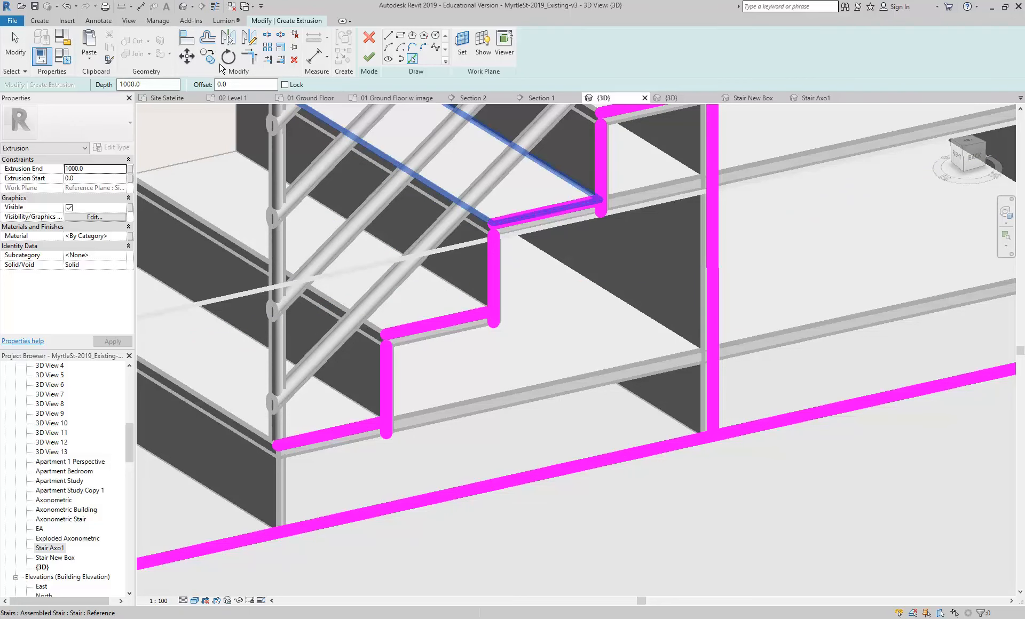
click(216, 7)
click(216, 6)
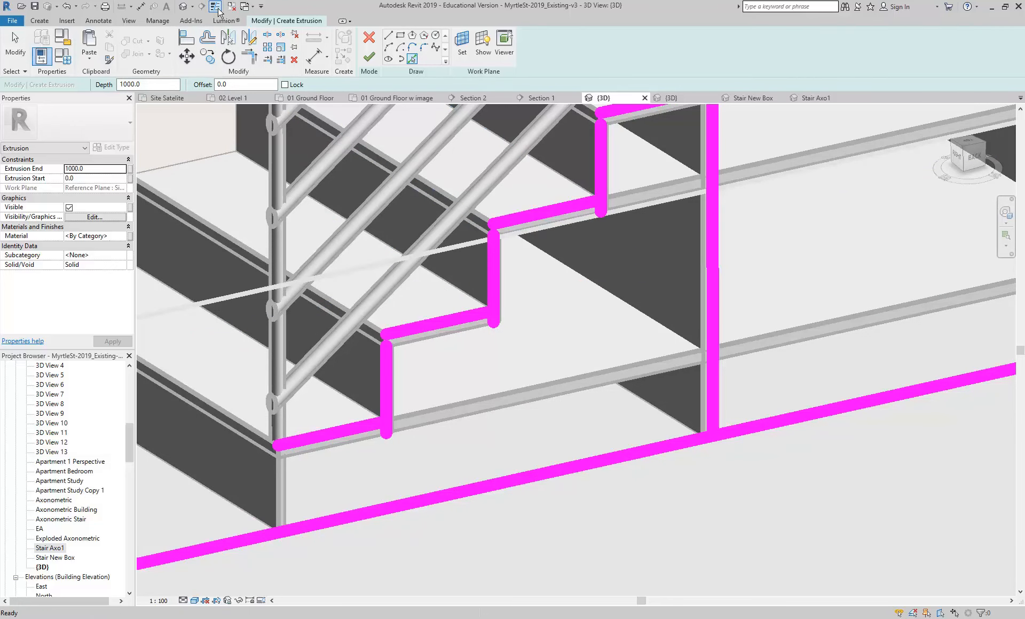
click(216, 6)
click(217, 7)
click(274, 489)
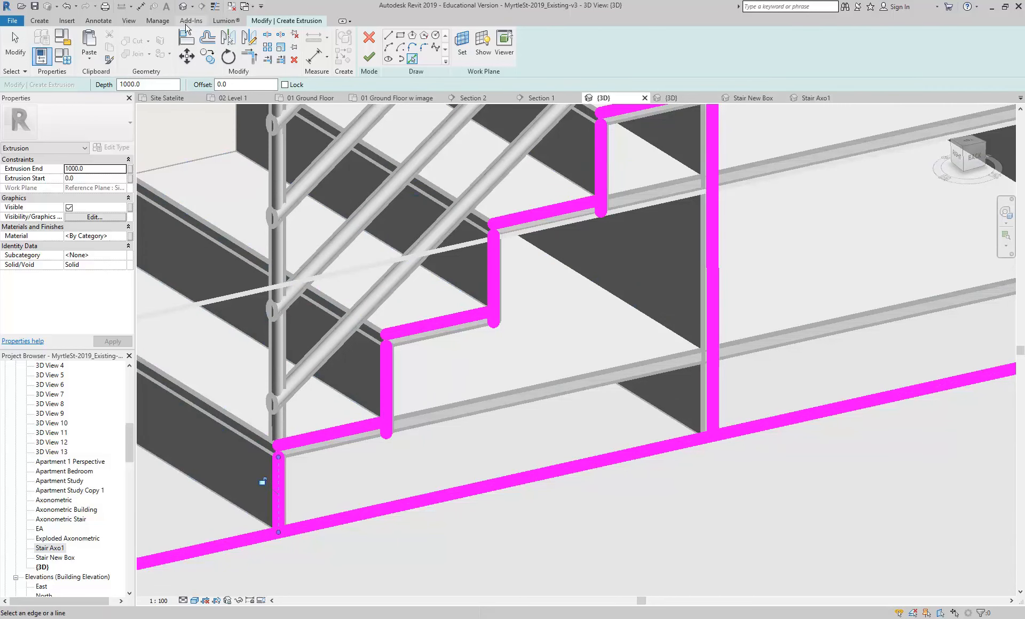
Step: Trim the lowest riser line to the floor and first tread lines, and join the first tread line to the next riser
click(249, 56)
click(275, 498)
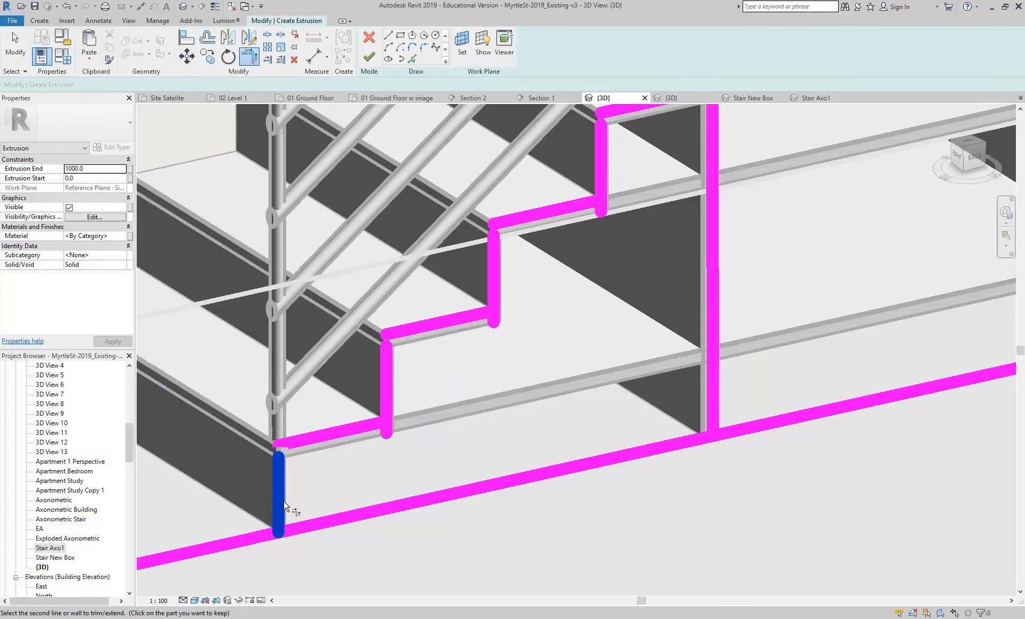
click(326, 521)
click(282, 470)
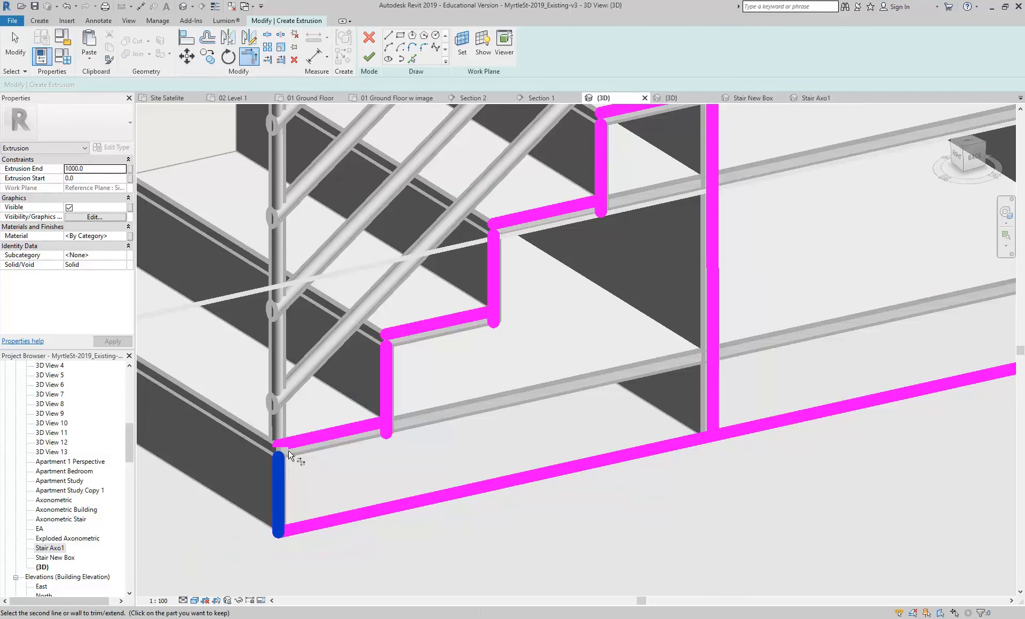
click(298, 441)
click(358, 427)
click(385, 378)
click(450, 320)
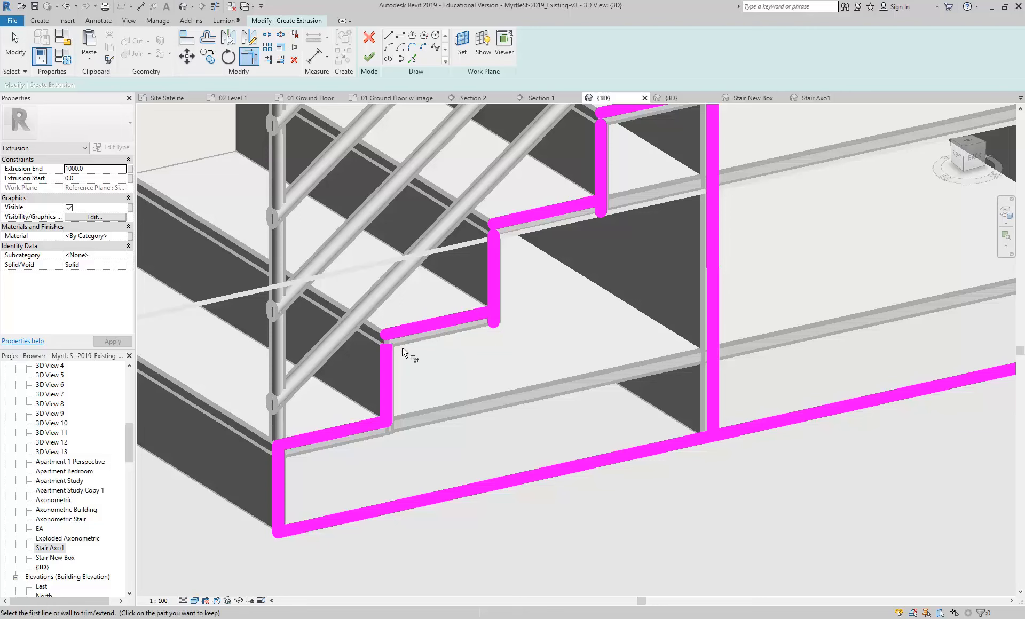
Step: Trim the remaining tread and riser lines into clean corners up to the fourth tread
click(385, 370)
click(407, 329)
click(493, 278)
click(494, 266)
click(528, 214)
middle_drag(541, 225, 479, 302)
click(495, 286)
click(540, 239)
click(540, 236)
click(557, 185)
click(582, 177)
Step: Trim the support panel's vertical line to the fourth tread and floor lines to close the stepped profile
click(648, 213)
click(652, 232)
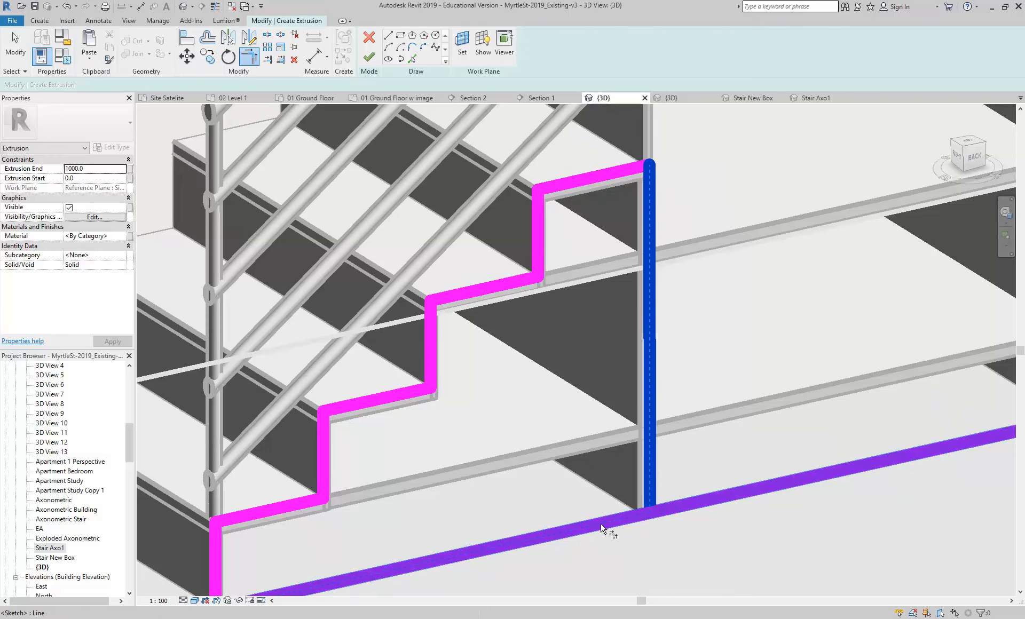
click(600, 521)
scroll(601, 521, down, 2)
click(422, 505)
click(394, 488)
key(Escape)
Step: Set the extrusion end to 20 and finish the stepped side panel extrusion
scroll(414, 475, down, 1)
middle_drag(417, 465, 394, 497)
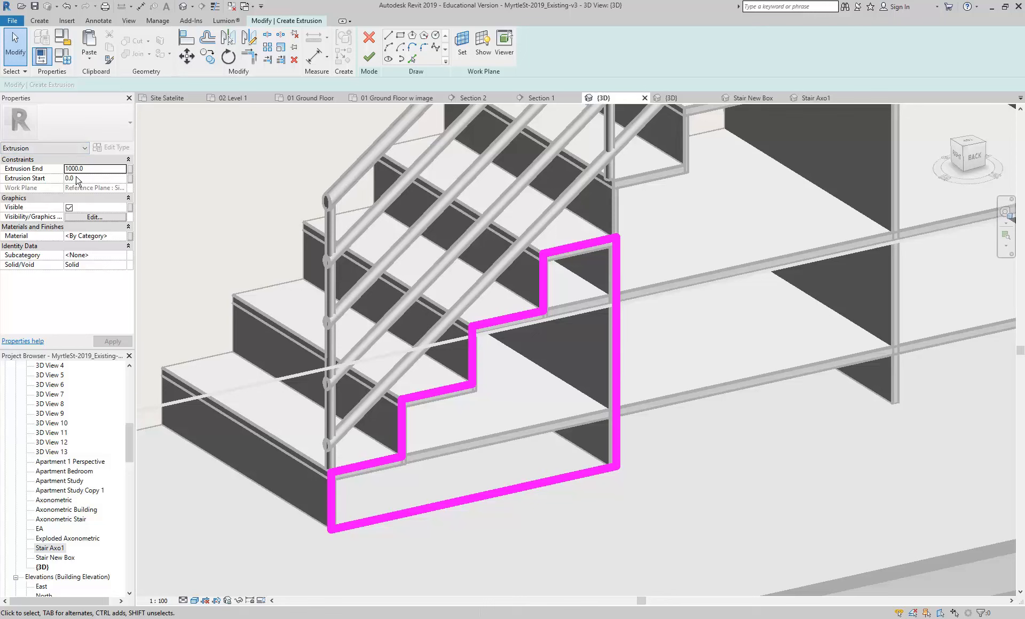
click(97, 169)
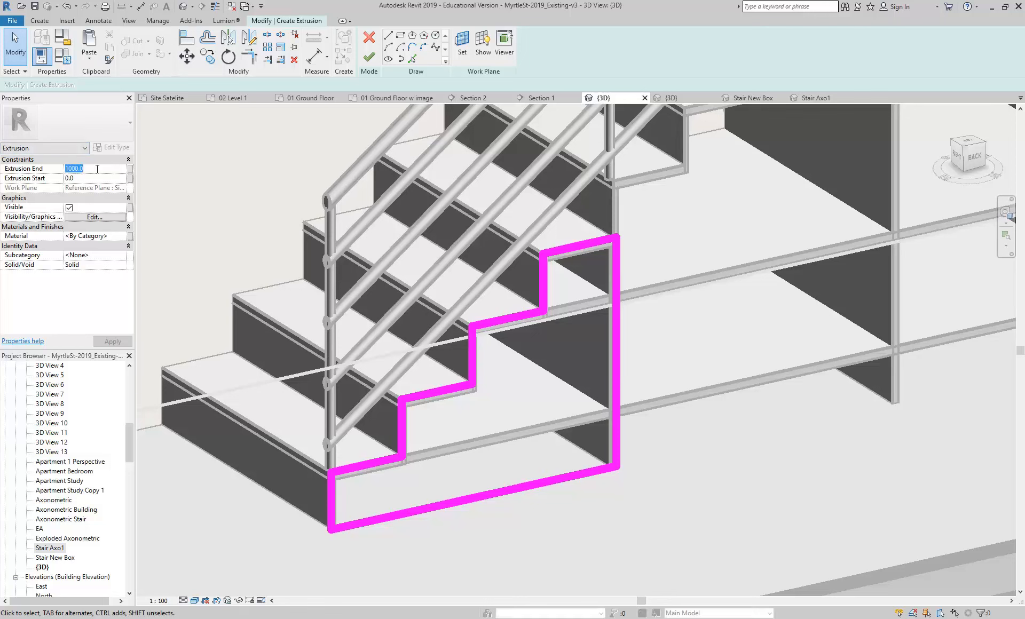
text(20.0)
click(369, 58)
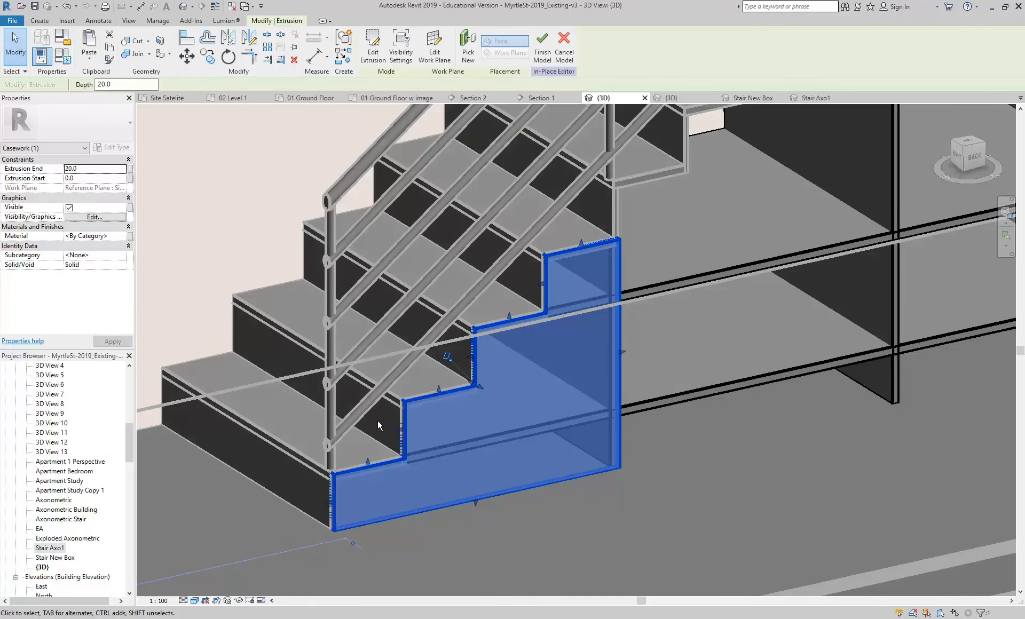
Step: Deselect the side panel and finish the in-place casework model
click(706, 444)
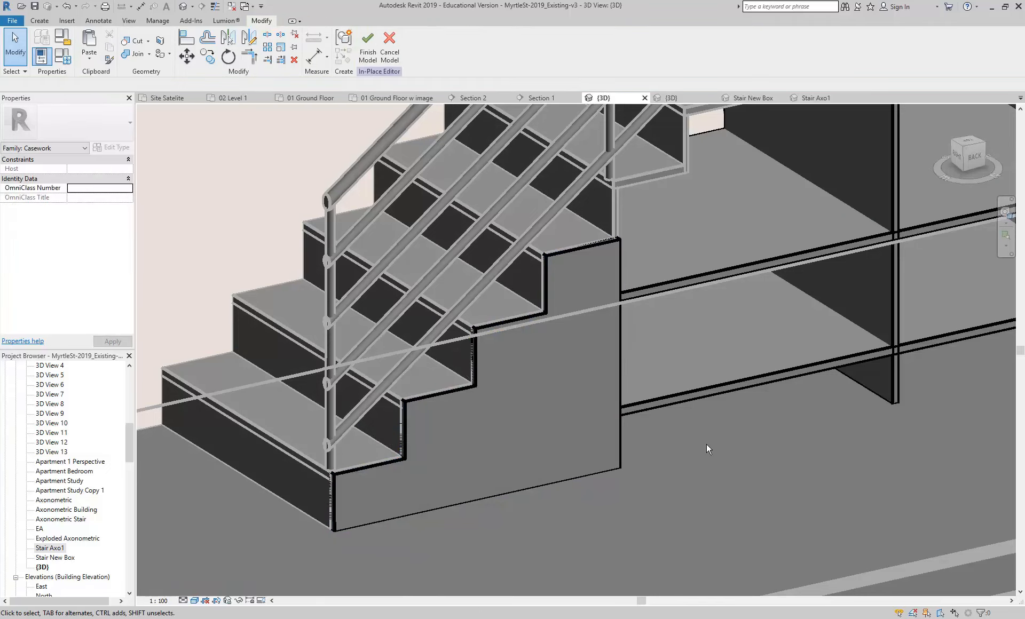
scroll(574, 409, down, 5)
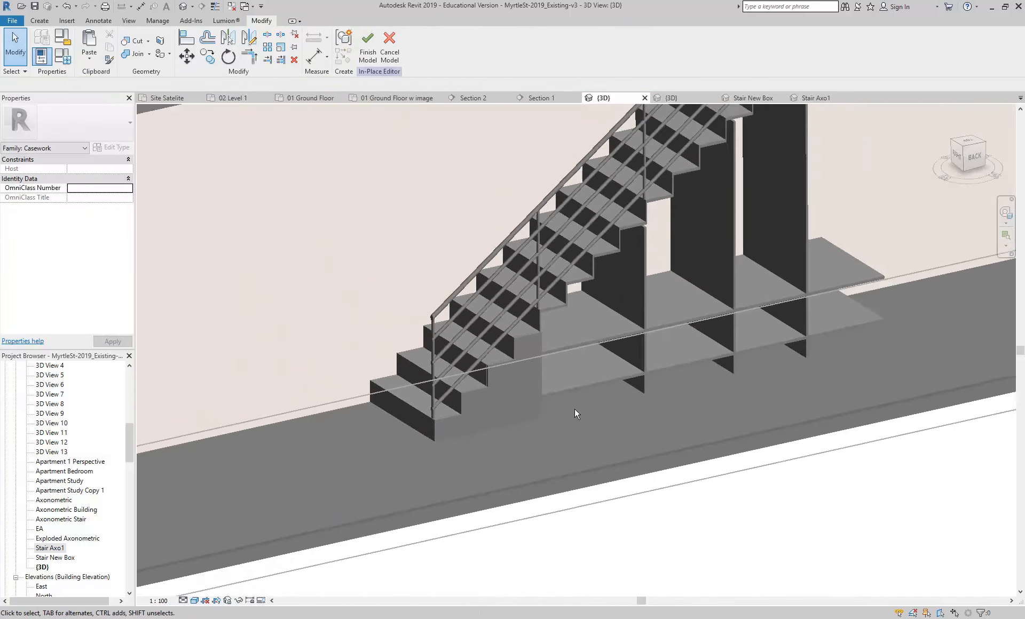
scroll(575, 409, down, 2)
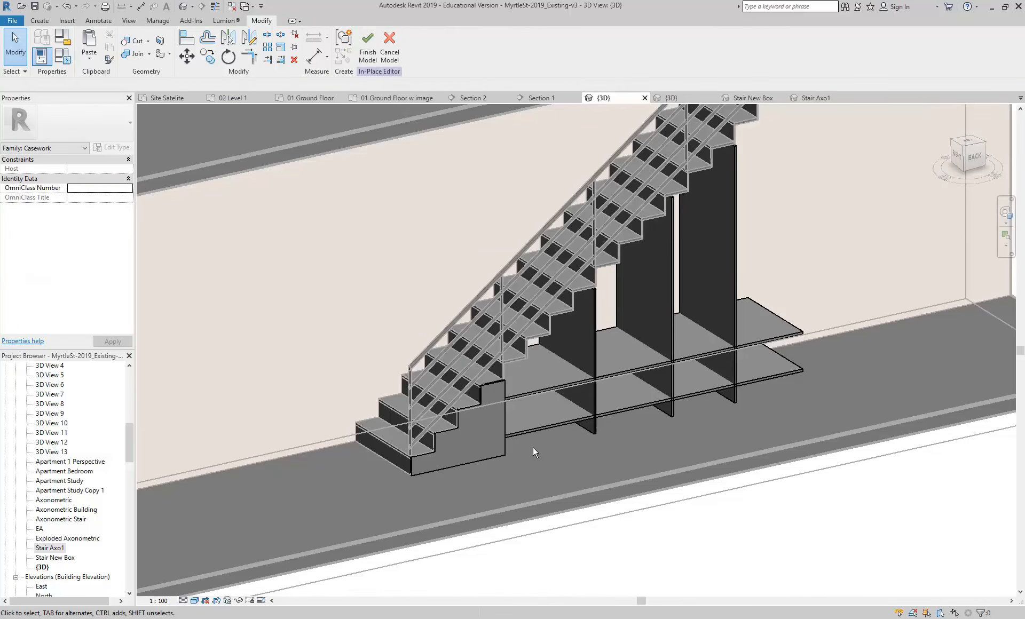
middle_drag(533, 446, 479, 479)
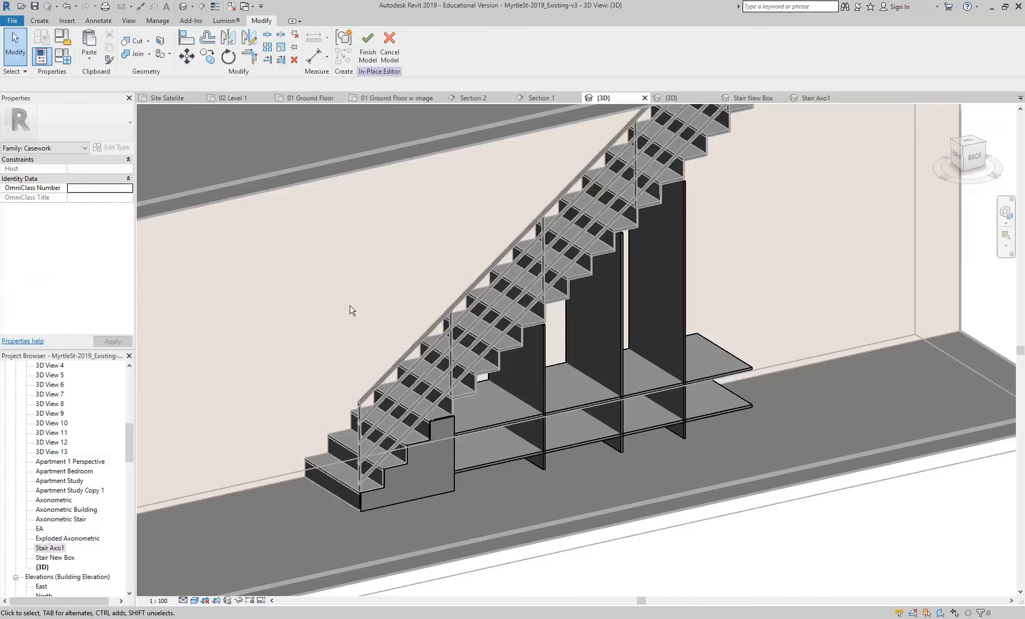
mouse_move(349, 311)
middle_down()
mouse_move(371, 320)
mouse_move(362, 317)
middle_up()
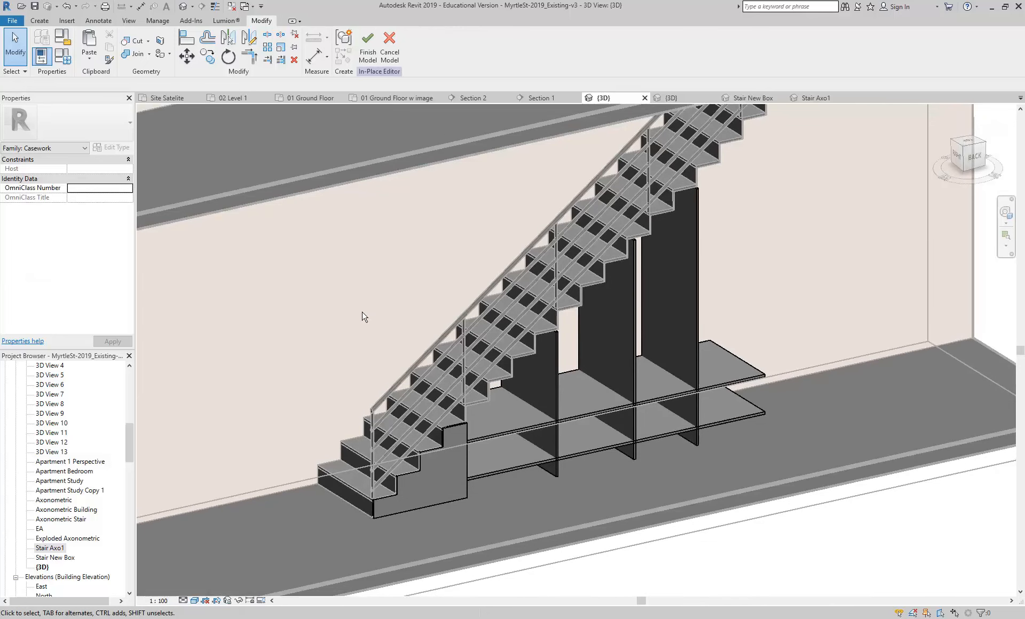
click(367, 48)
click(48, 20)
click(126, 54)
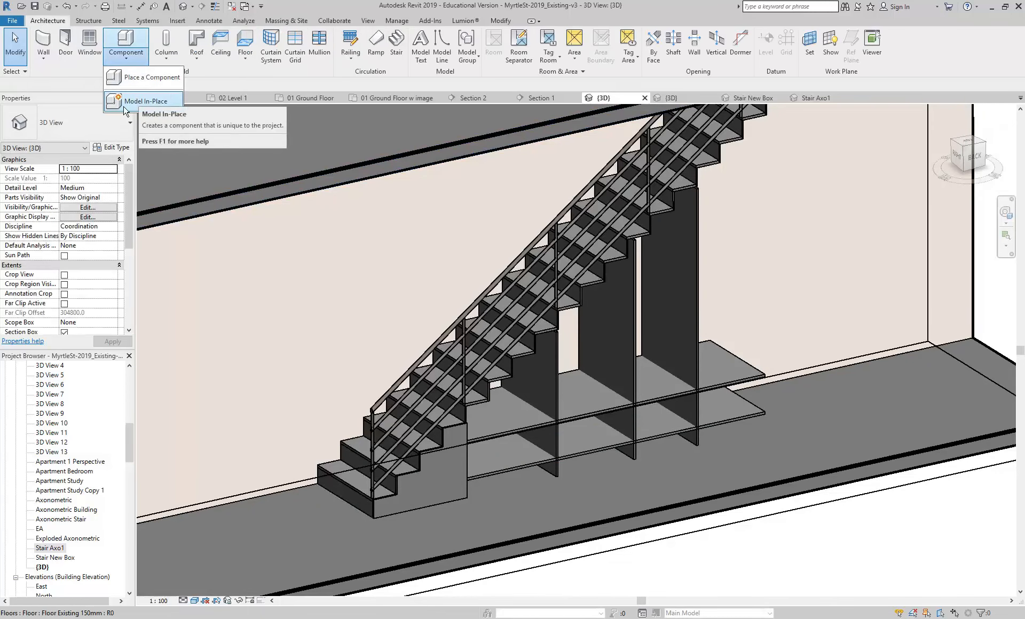
click(140, 102)
click(567, 357)
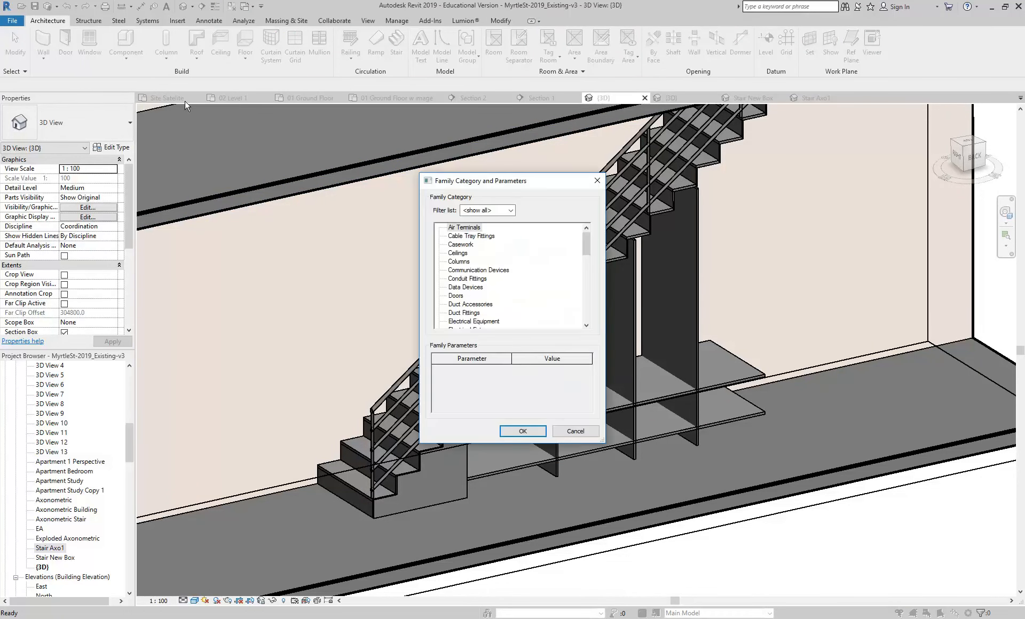
double_click(459, 244)
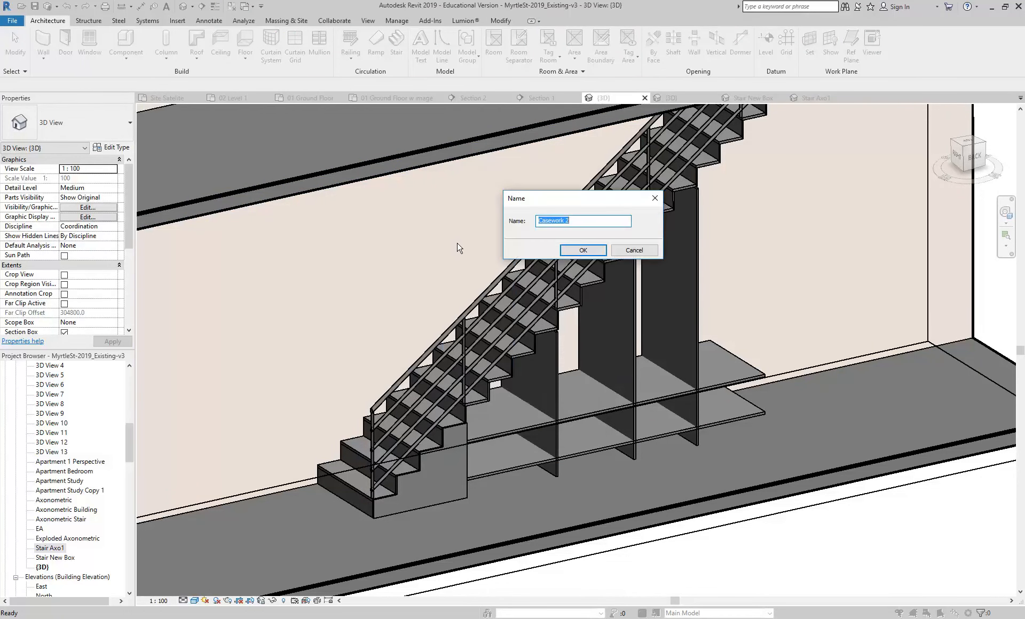
click(582, 248)
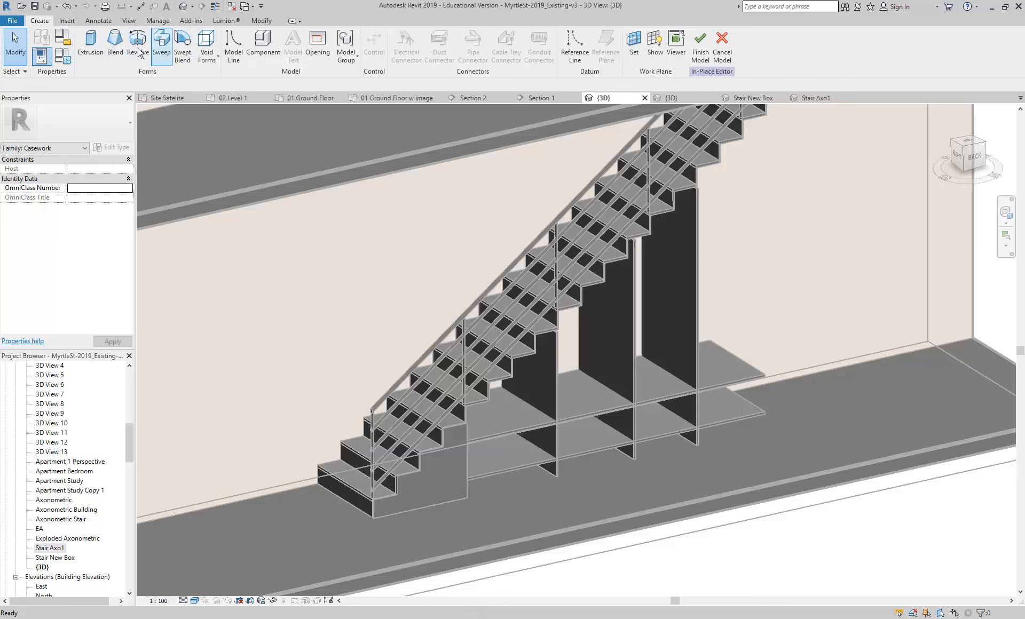
click(723, 48)
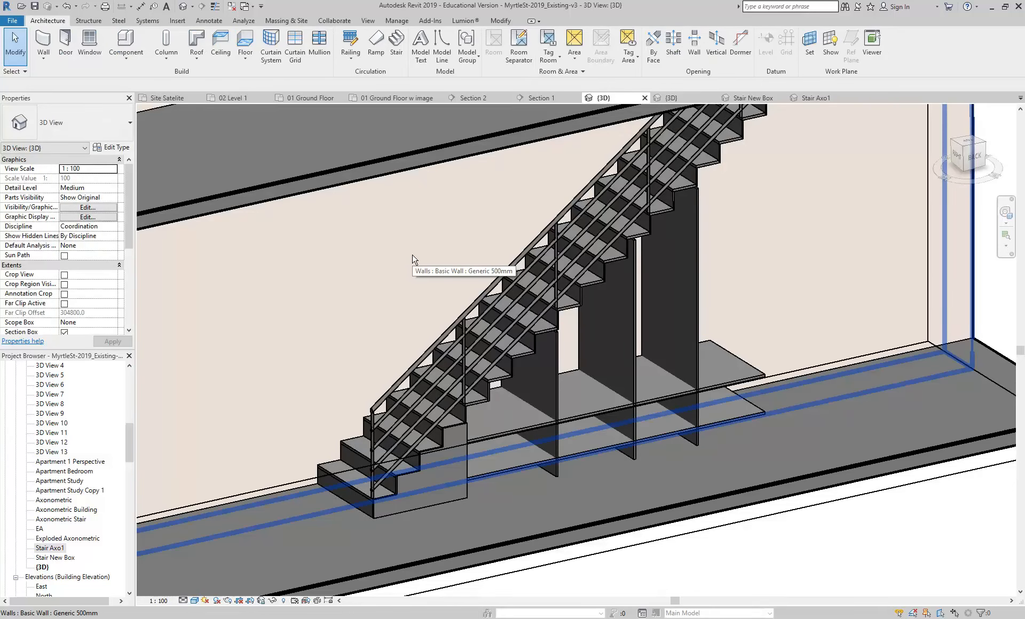
click(12, 21)
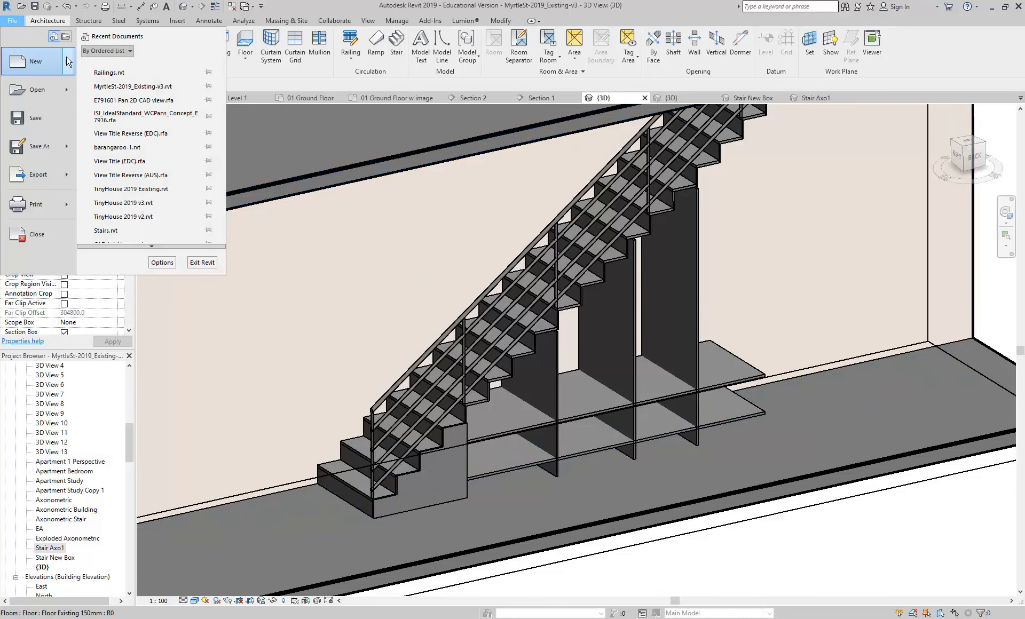
mouse_move(67, 61)
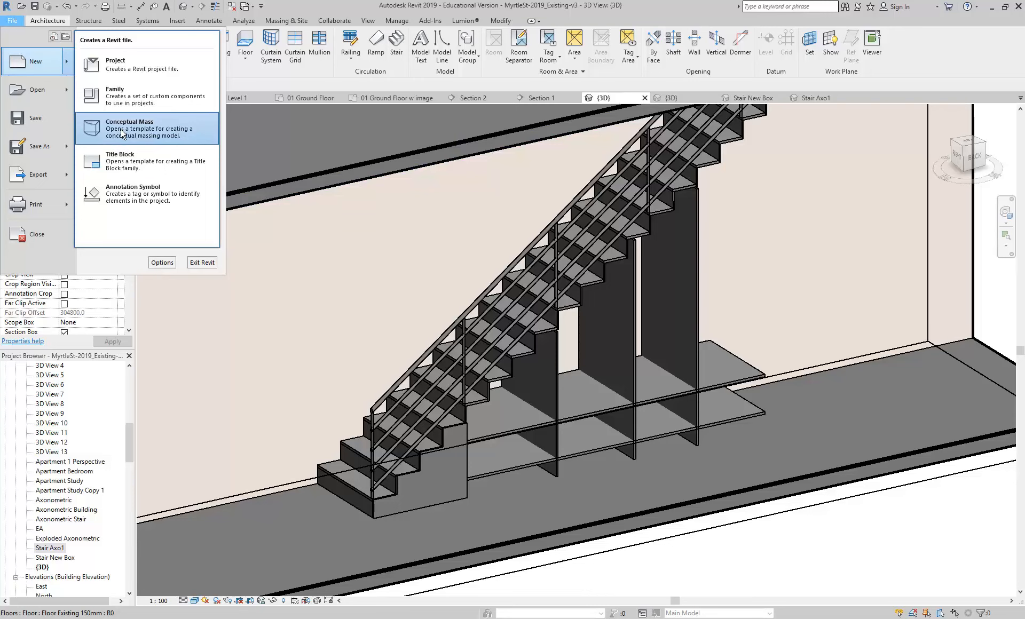
click(382, 291)
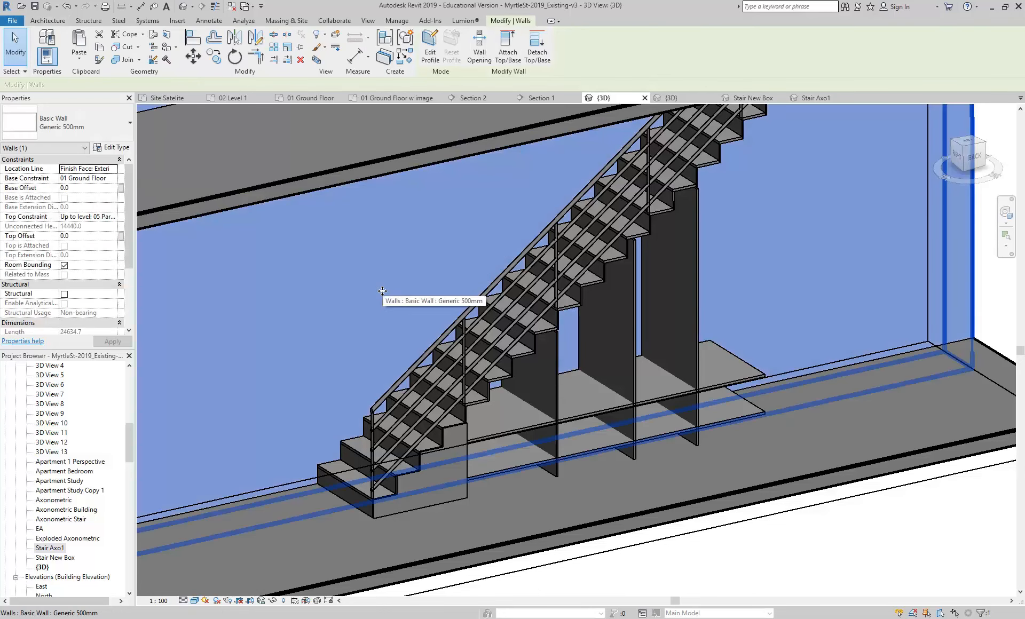
key(Escape)
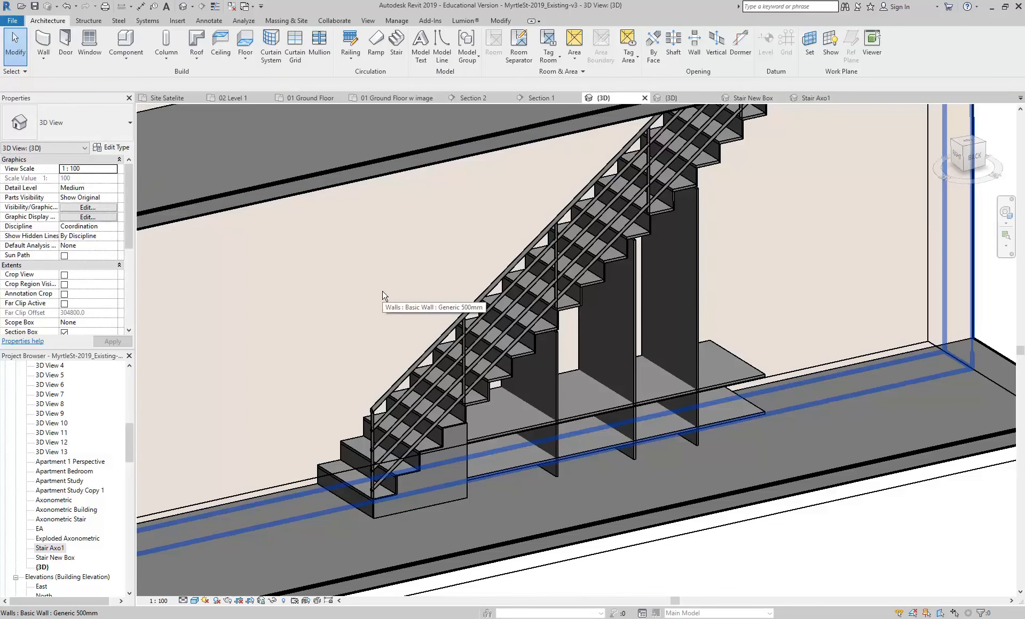
shift+middle_drag(382, 292, 369, 286)
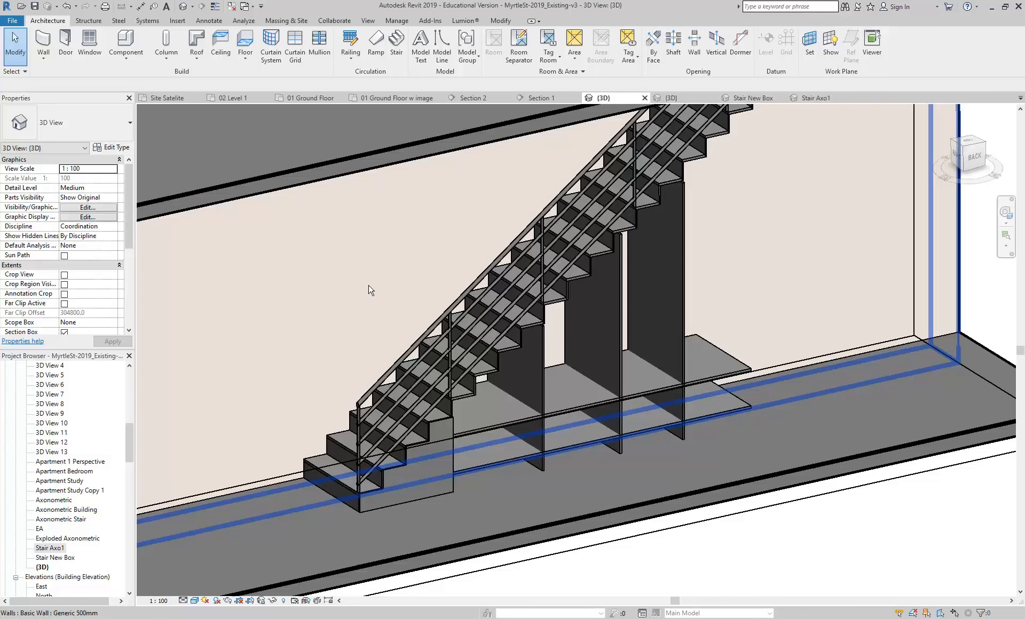
scroll(371, 289, down, 3)
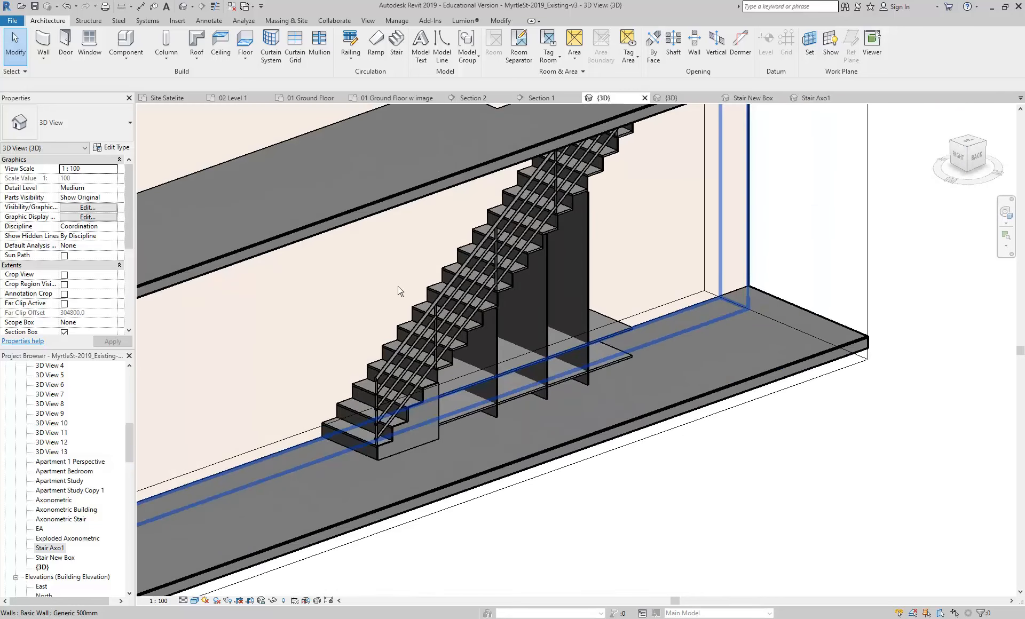
scroll(408, 304, up, 3)
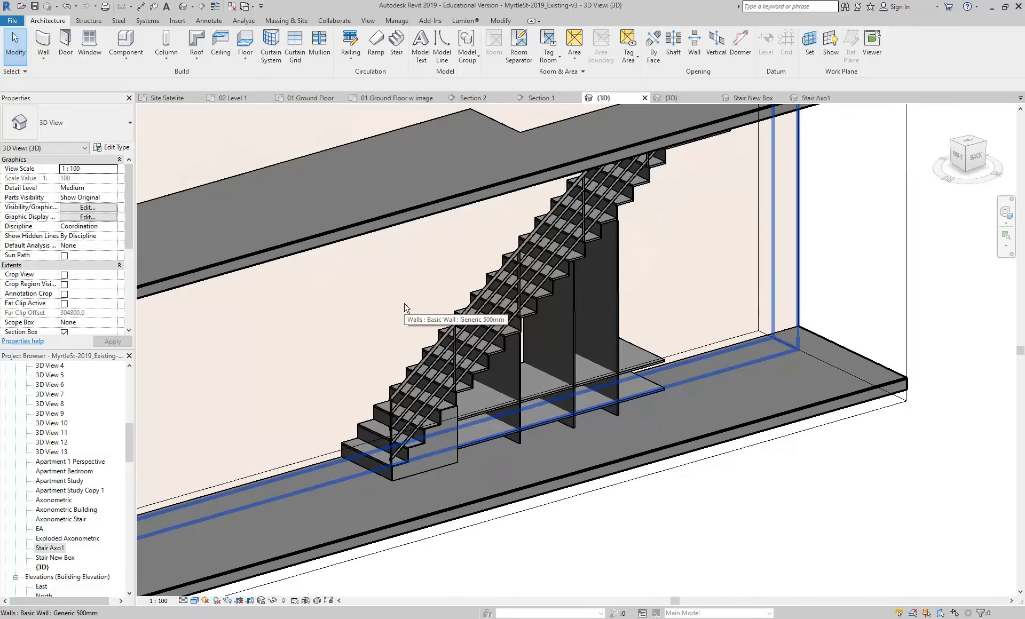
mouse_move(302, 618)
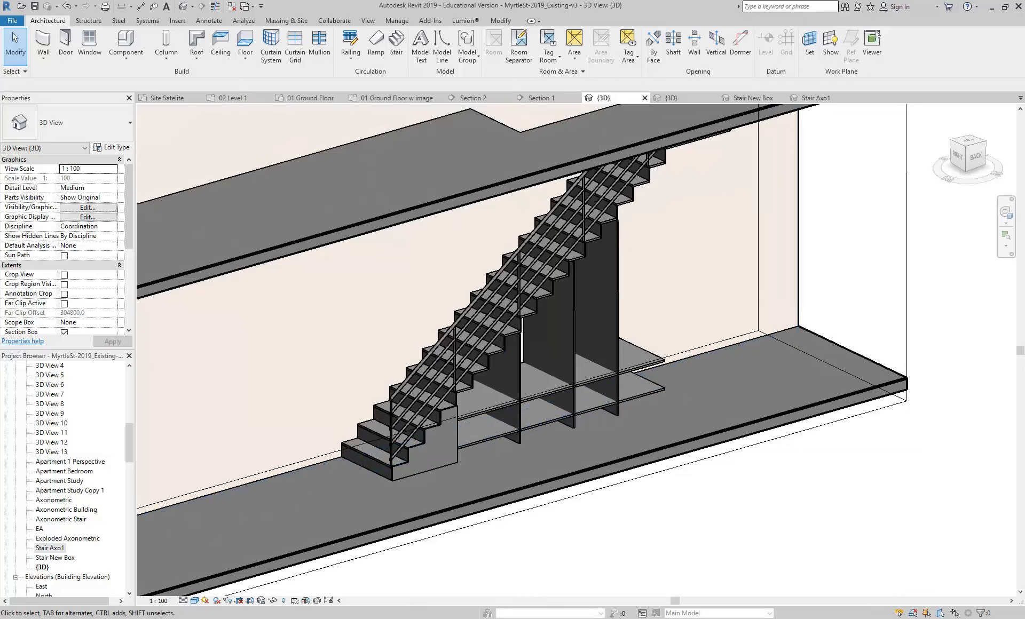